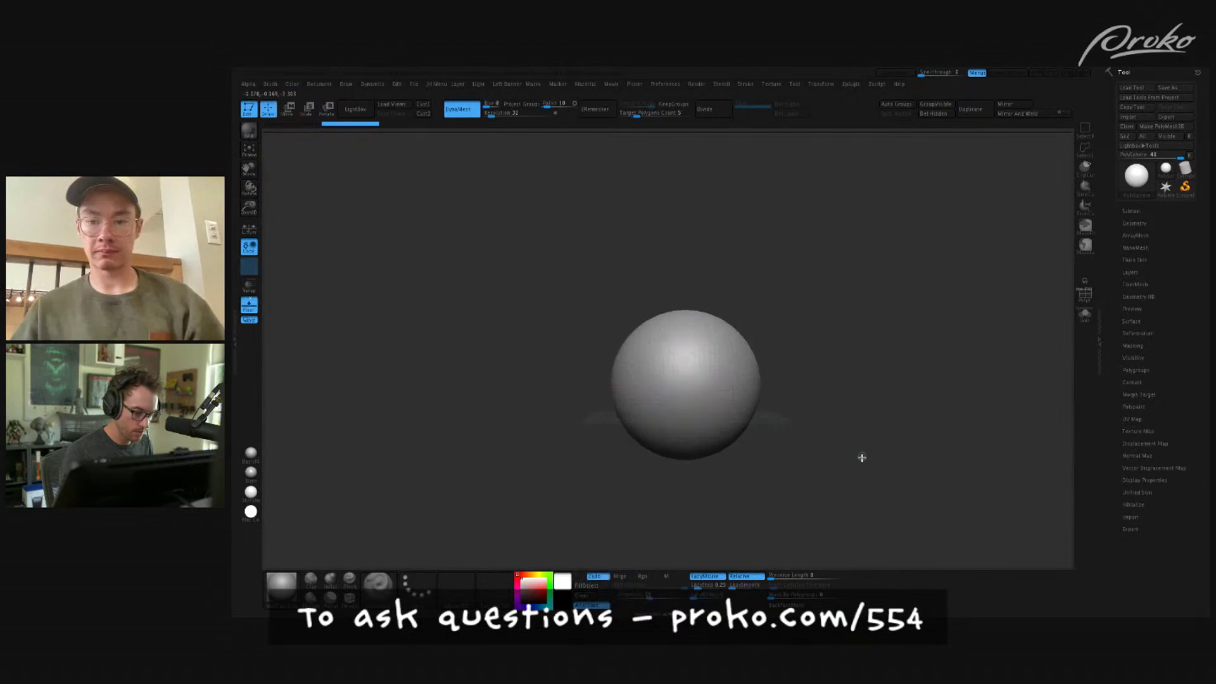
- Turn off the floor grid beneath the sphere
{"action": "left_click", "coordinate": [256, 310]}
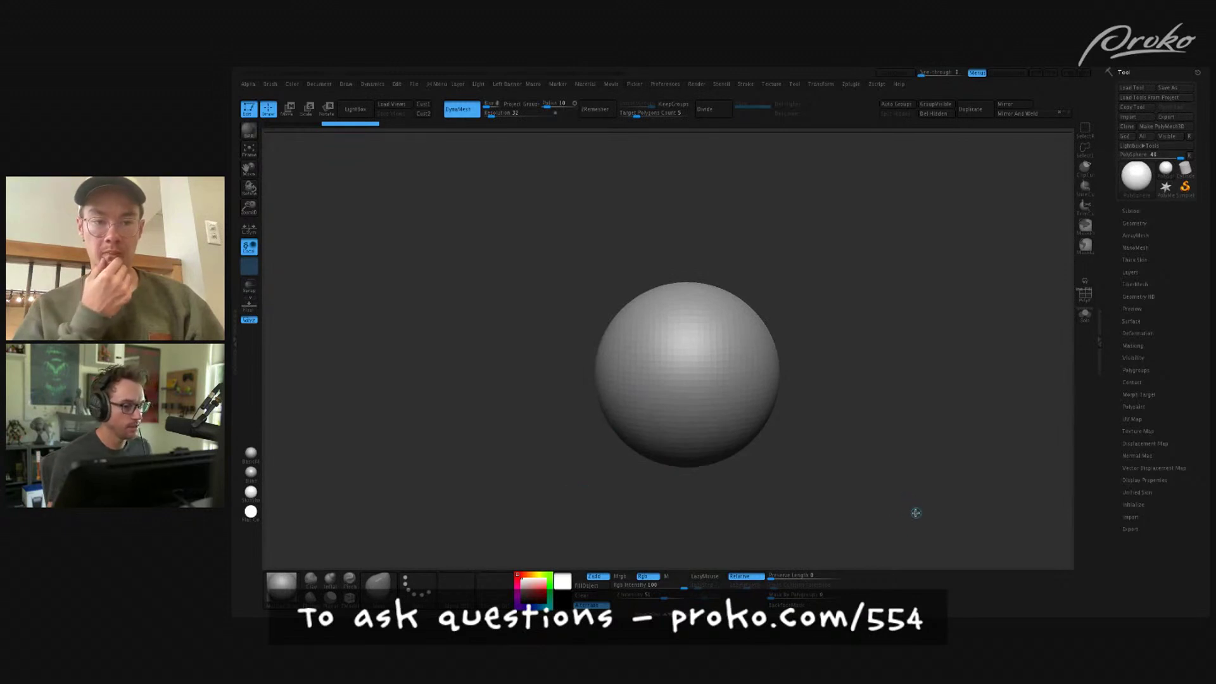
{"action": "scroll", "coordinate": [873, 500], "scroll_direction": "down", "scroll_amount": 3}
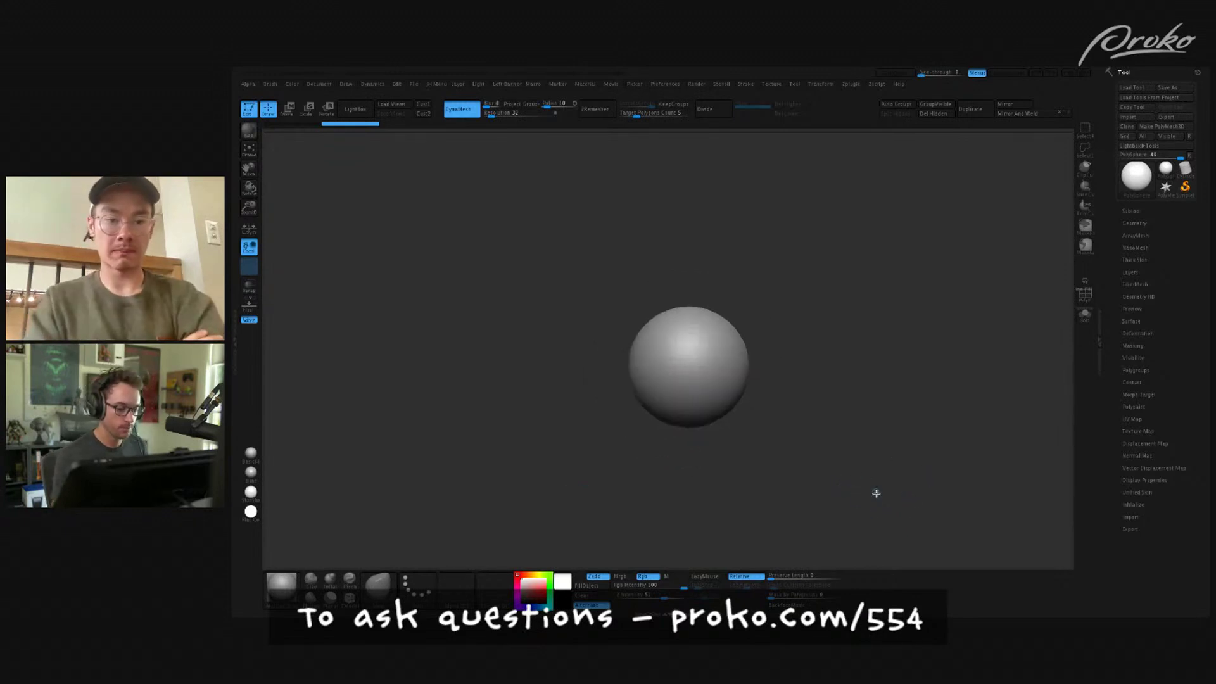
{"action": "scroll", "coordinate": [843, 444], "scroll_direction": "down", "scroll_amount": 2}
{"action": "key", "text": "s"}
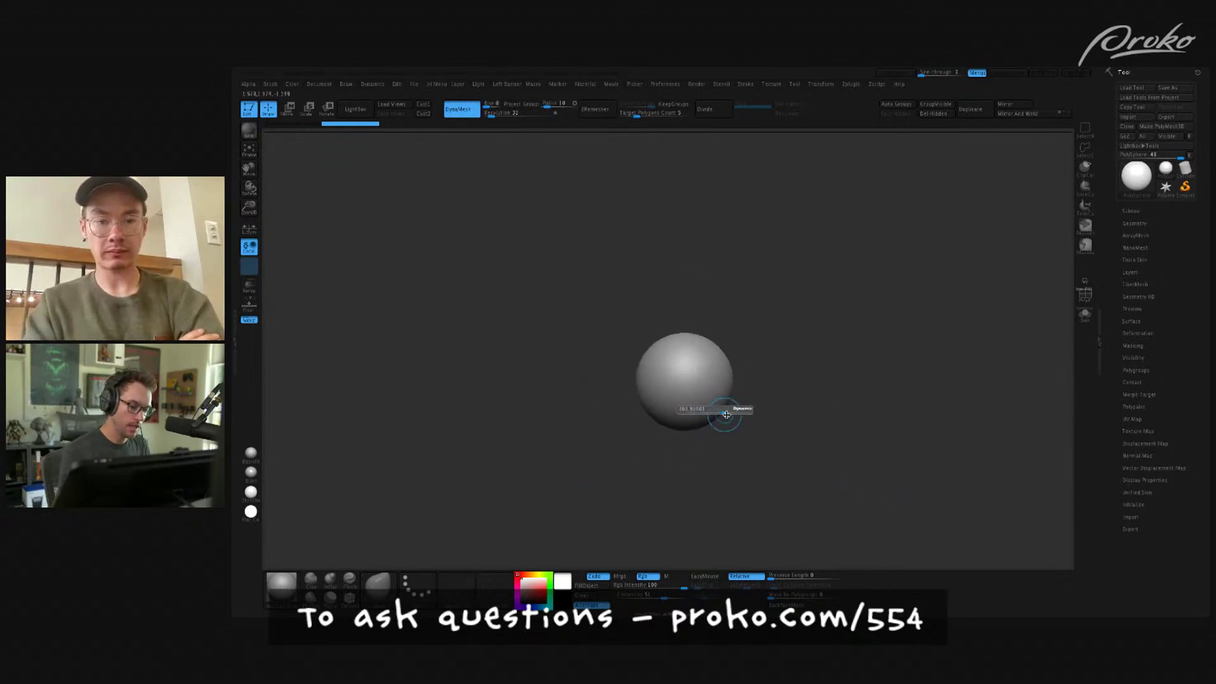
- Scale the whole sphere down uniformly with the transform gizmo
{"action": "key", "text": "e"}
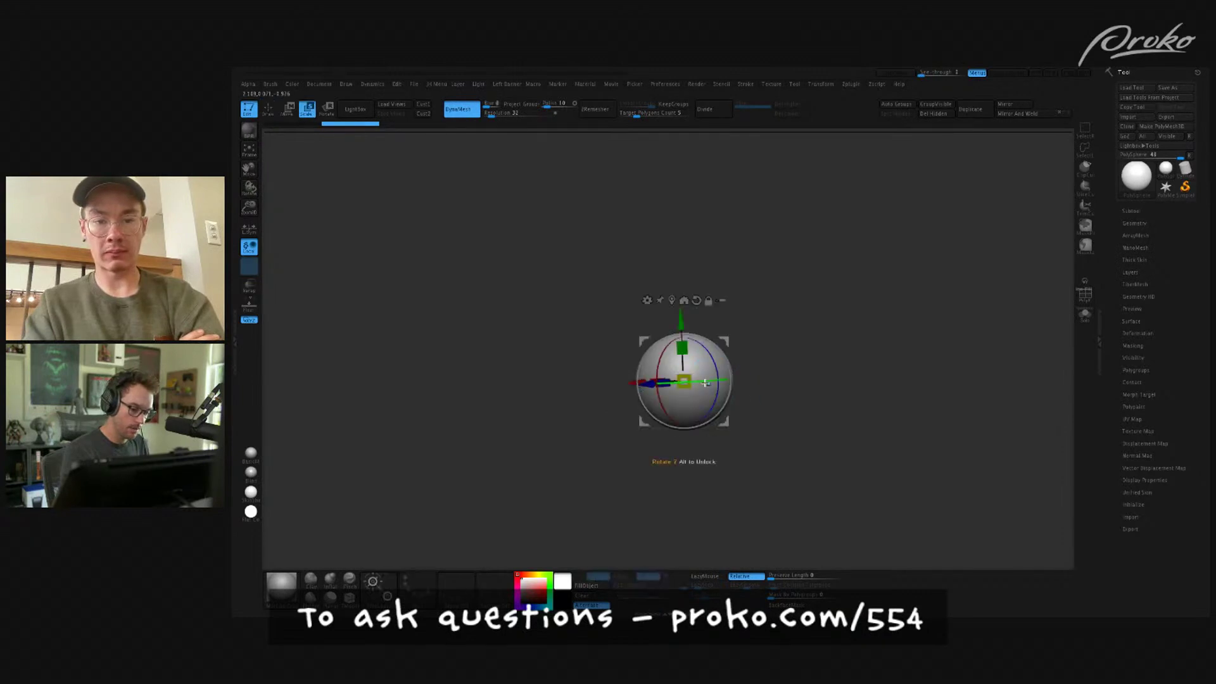
{"action": "scroll", "coordinate": [708, 384], "scroll_direction": "down", "scroll_amount": 3}
{"action": "key", "text": "q"}
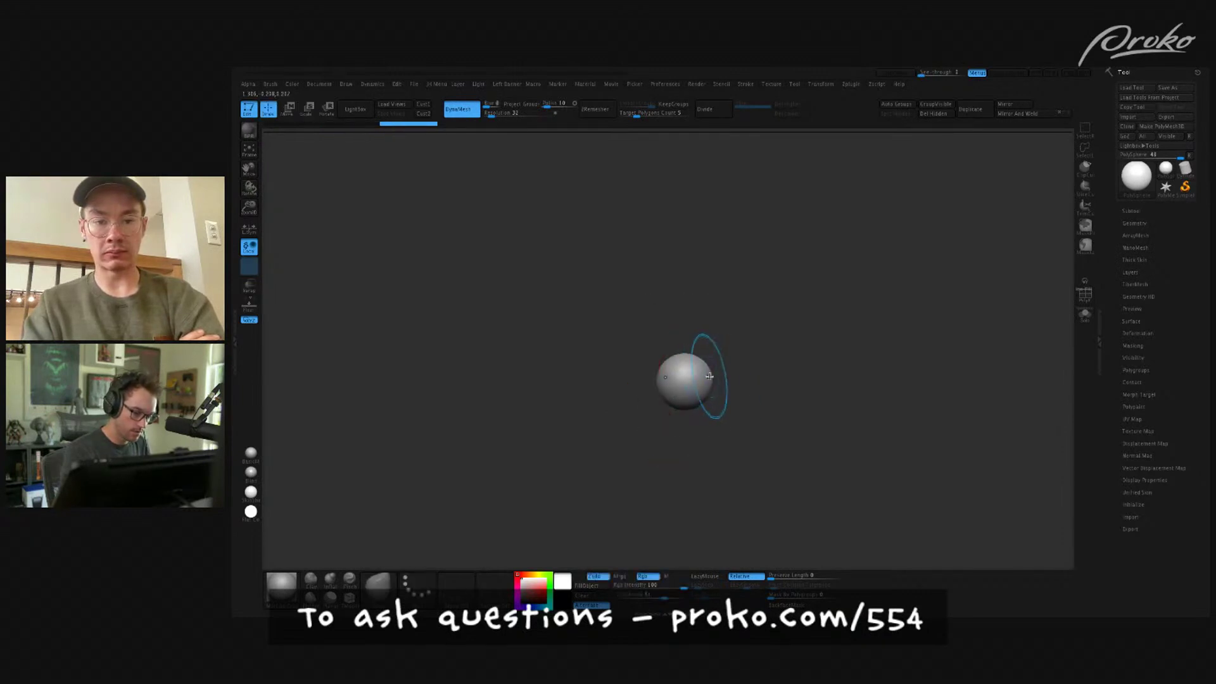
{"action": "key", "text": "e"}
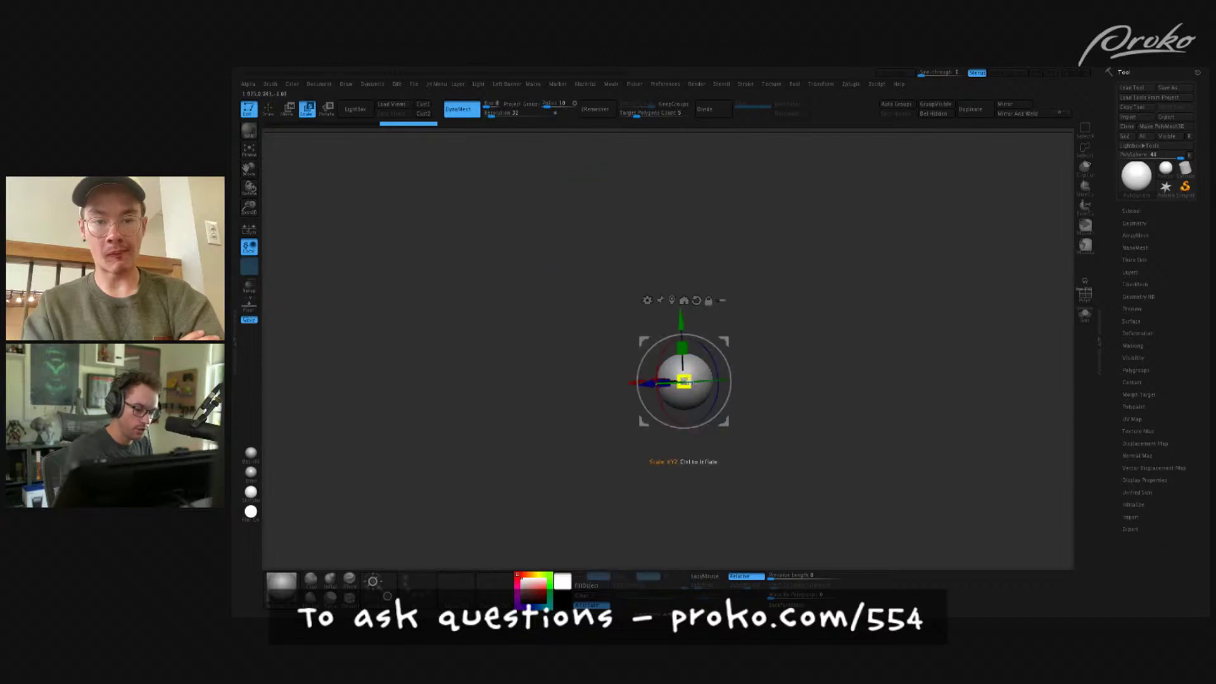
{"action": "key", "text": "q"}
{"action": "left_click_drag", "start_coordinate": [772, 416], "coordinate": [767, 419], "text": "alt"}
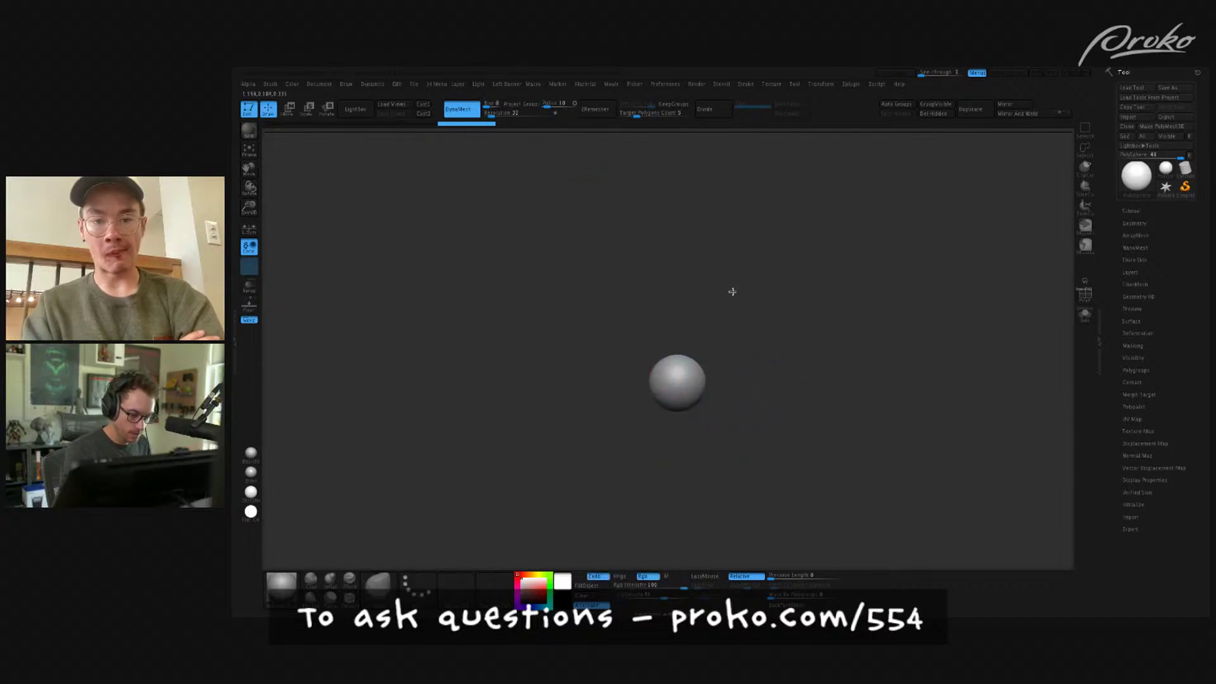
{"action": "left_click_drag", "start_coordinate": [725, 362], "coordinate": [728, 374], "text": "alt"}
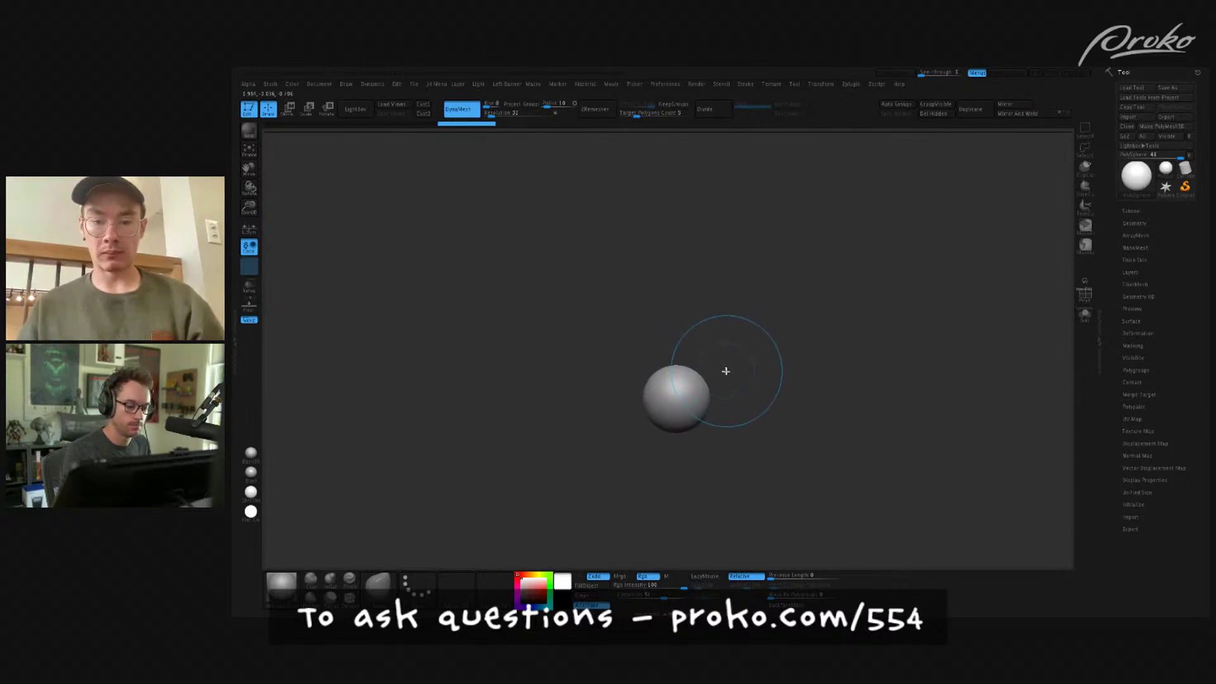
- Switch to the hand reference photos, move the reference board off this screen, and return to ZBrush
{"action": "key", "text": "ctrl+Left"}
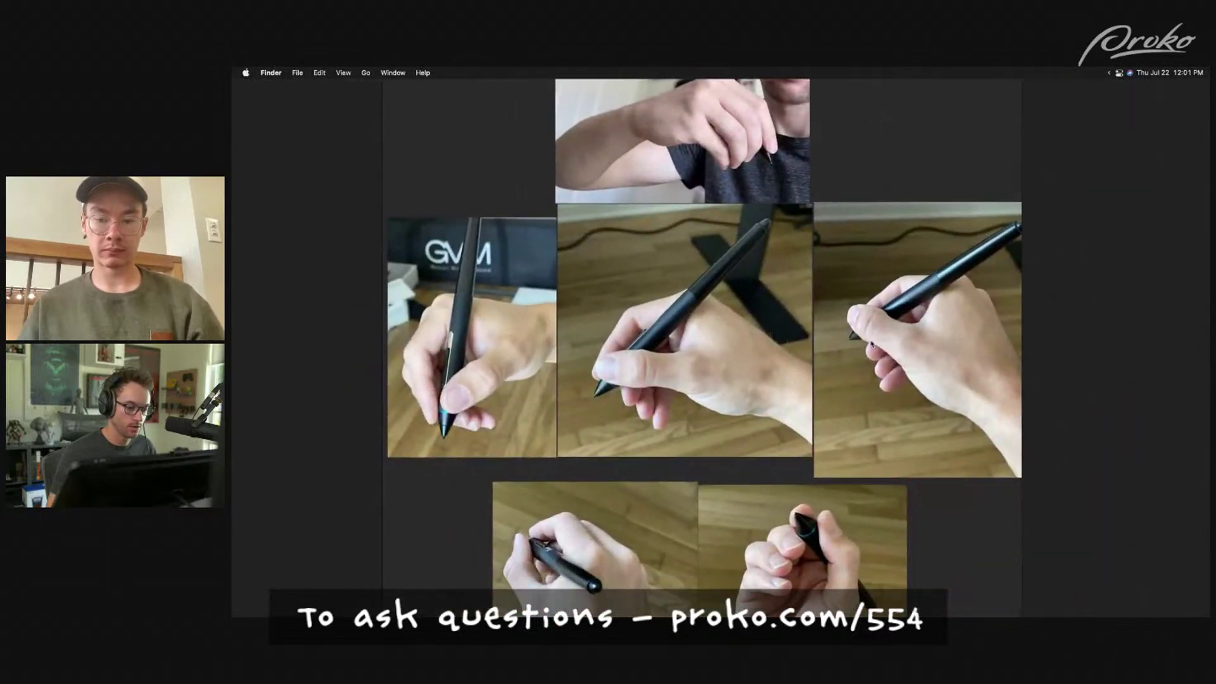
{"action": "middle_click_drag", "start_coordinate": [846, 409], "coordinate": [790, 434]}
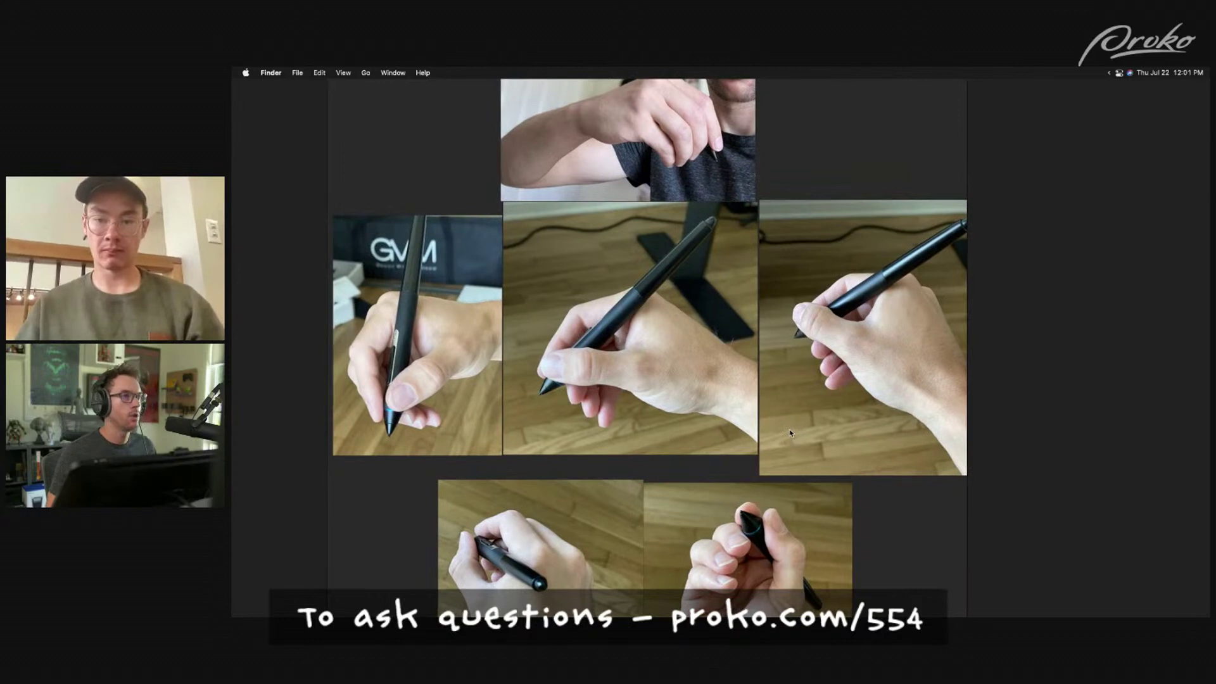
{"action": "right_click_drag", "start_coordinate": [791, 434], "coordinate": [843, 71]}
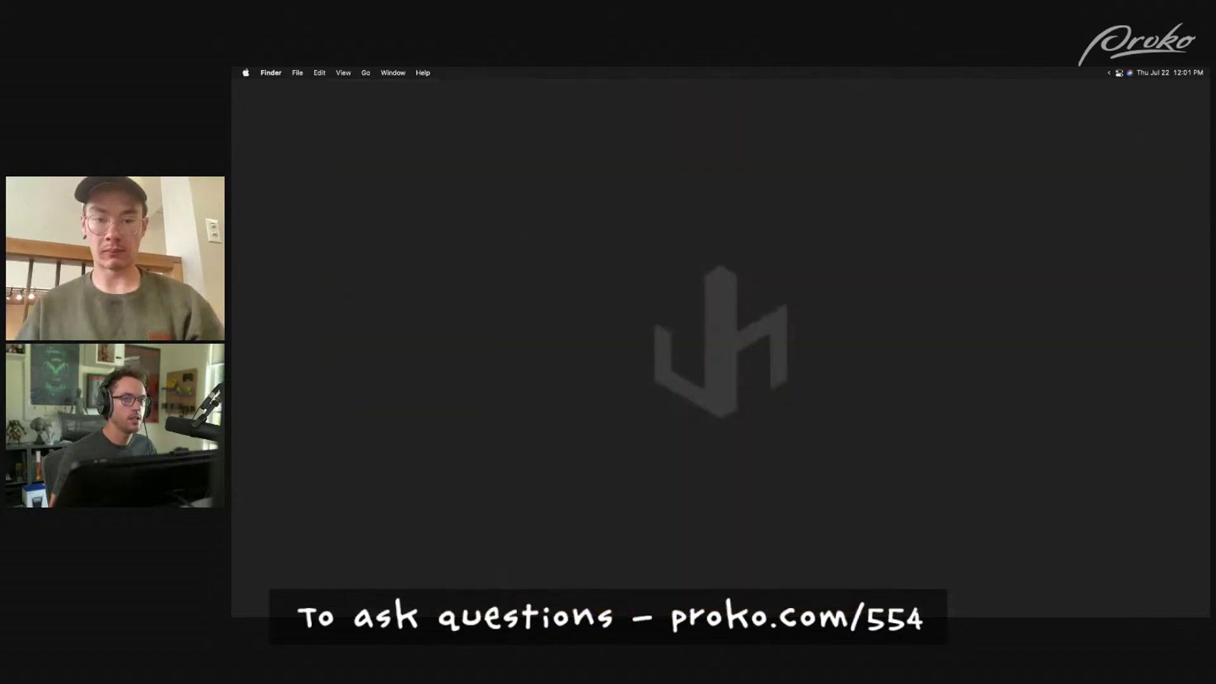
{"action": "key", "text": "ctrl+Right"}
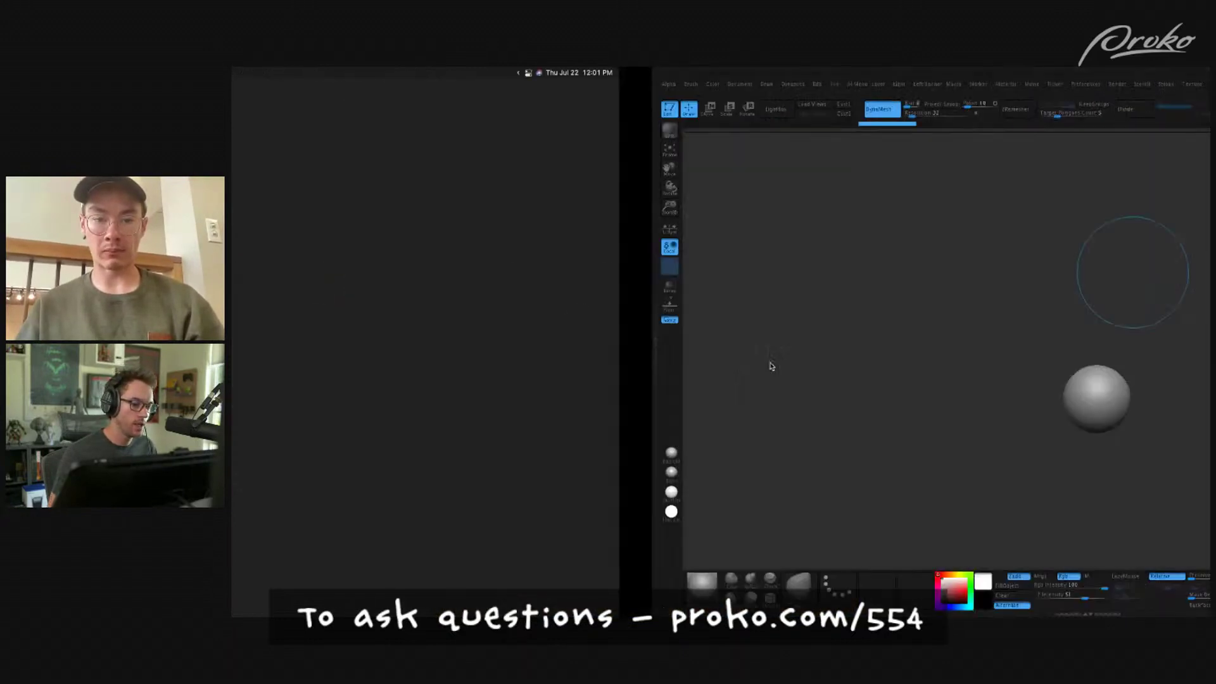
- Adjust the brush size, nudge the sphere with the Move brush, and scale the sphere uniformly
{"action": "key", "text": "s"}
{"action": "left_click_drag", "start_coordinate": [842, 450], "coordinate": [830, 462]}
{"action": "key", "text": "s"}
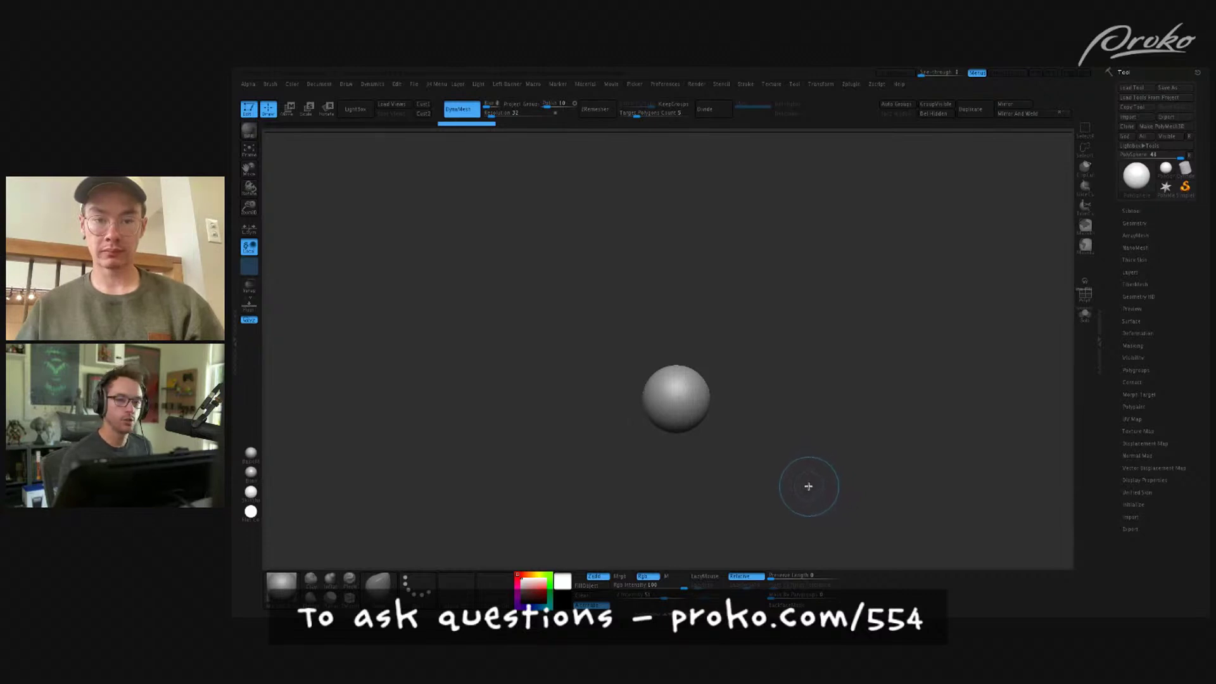
{"action": "right_click_drag", "start_coordinate": [817, 475], "coordinate": [827, 486], "text": "alt"}
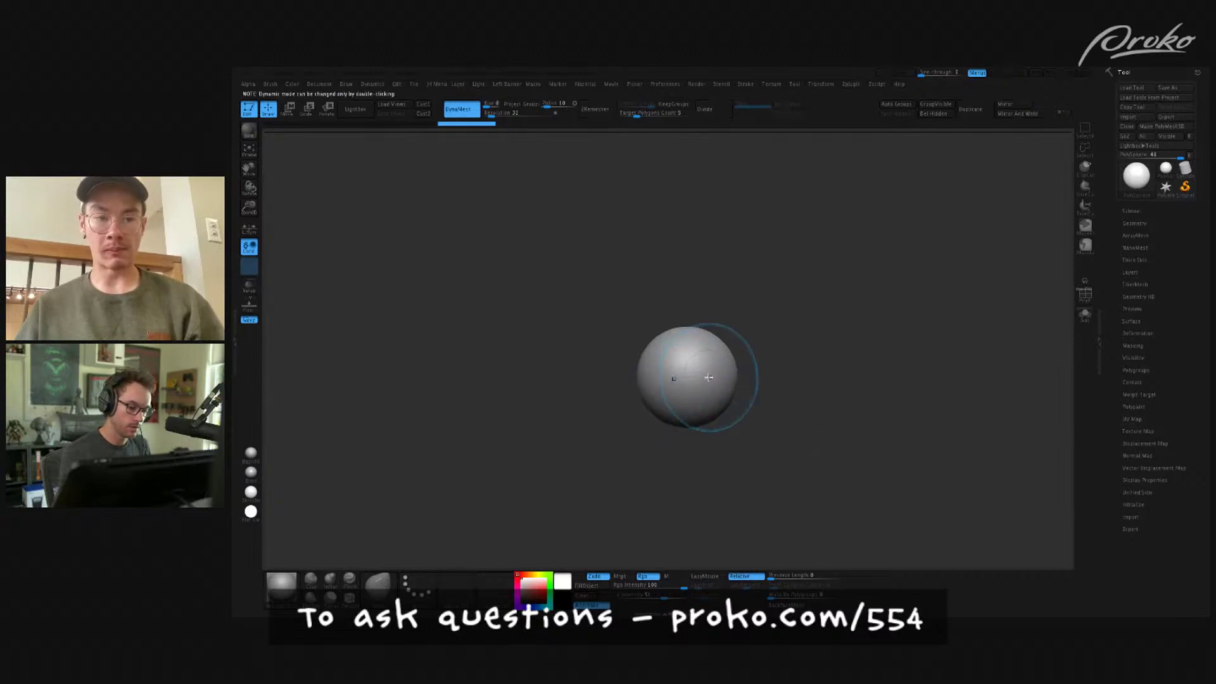
{"action": "left_click_drag", "start_coordinate": [686, 383], "coordinate": [728, 376]}
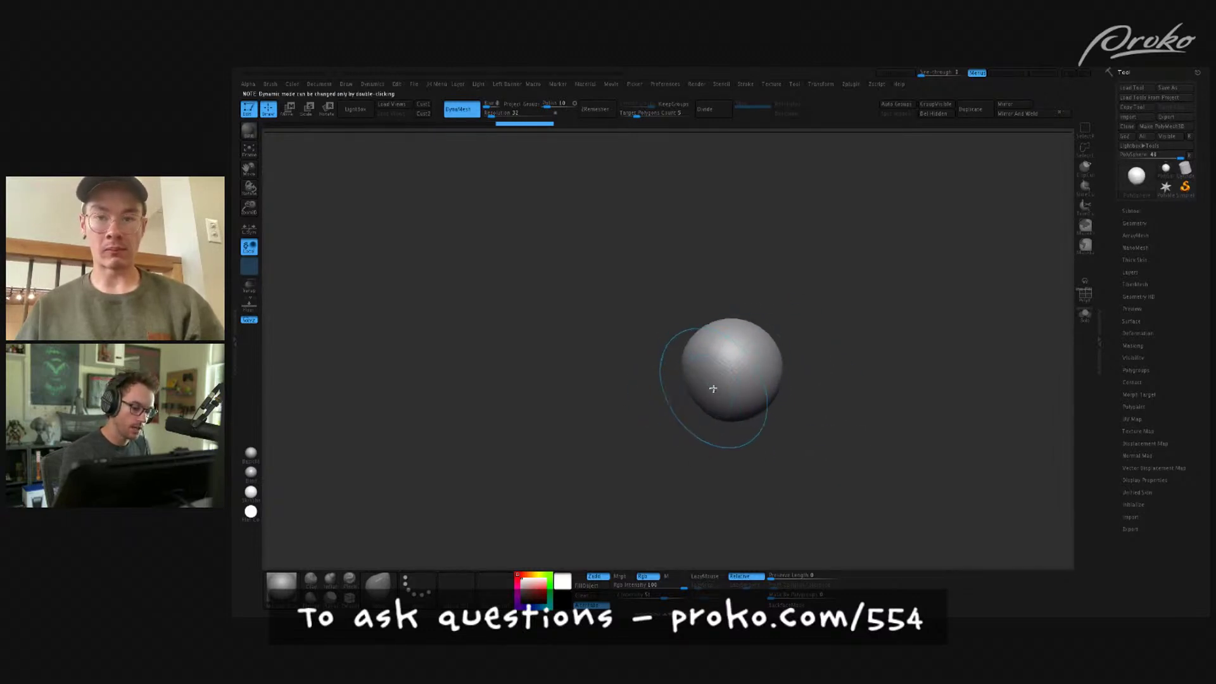
{"action": "key", "text": "e"}
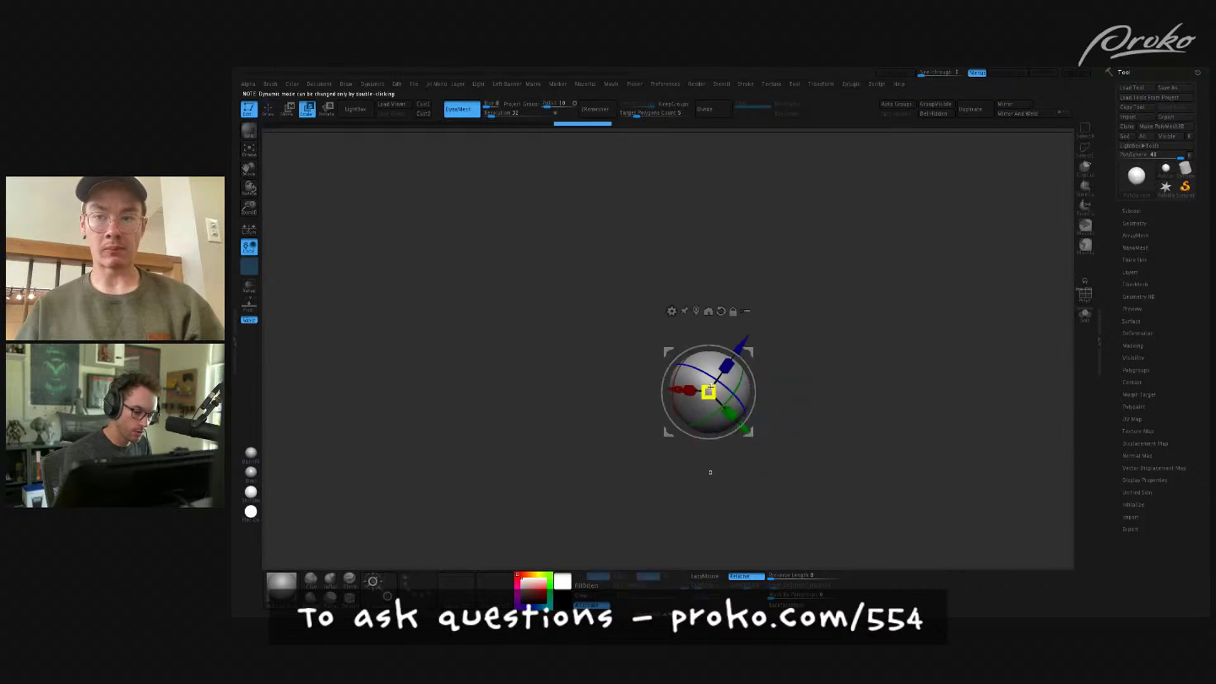
{"action": "key", "text": "q"}
- Push the sphere's top and sides around with the Move brush, adjusting the brush size to suit
{"action": "mouse_move", "coordinate": [688, 396]}
{"action": "left_mouse_down"}
{"action": "mouse_move", "coordinate": [697, 381]}
{"action": "mouse_move", "coordinate": [757, 413]}
{"action": "mouse_move", "coordinate": [817, 447]}
{"action": "mouse_move", "coordinate": [815, 467]}
{"action": "left_mouse_up"}
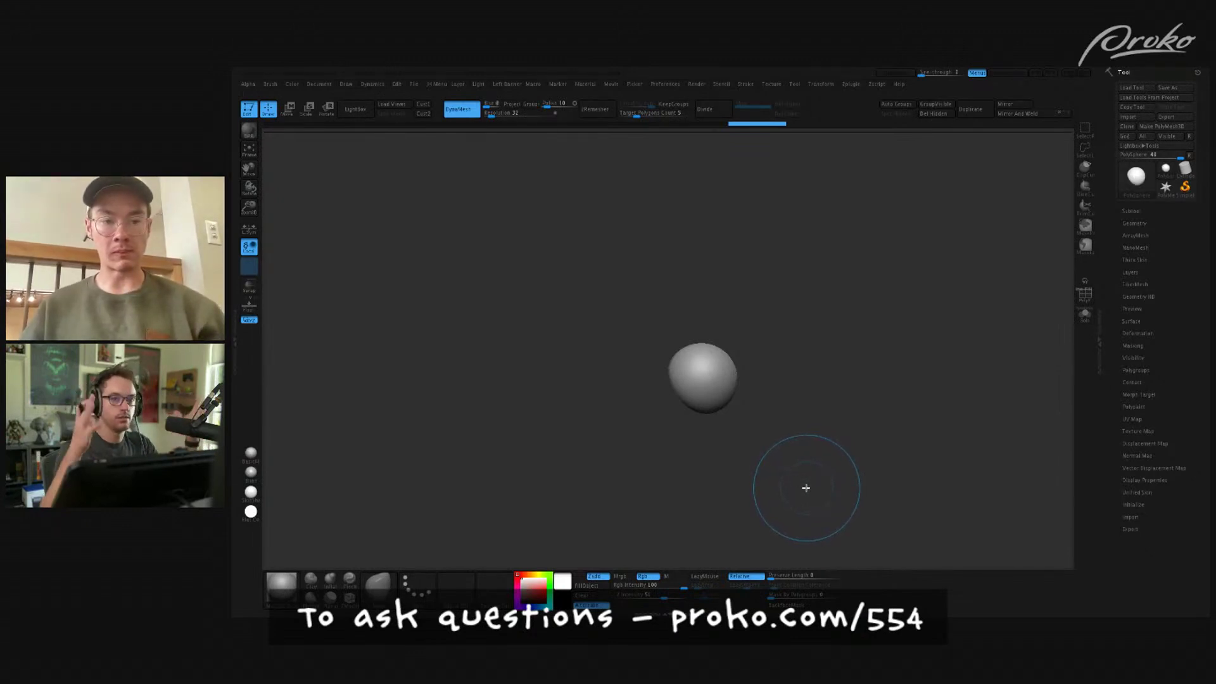
{"action": "left_click_drag", "start_coordinate": [809, 488], "coordinate": [819, 505]}
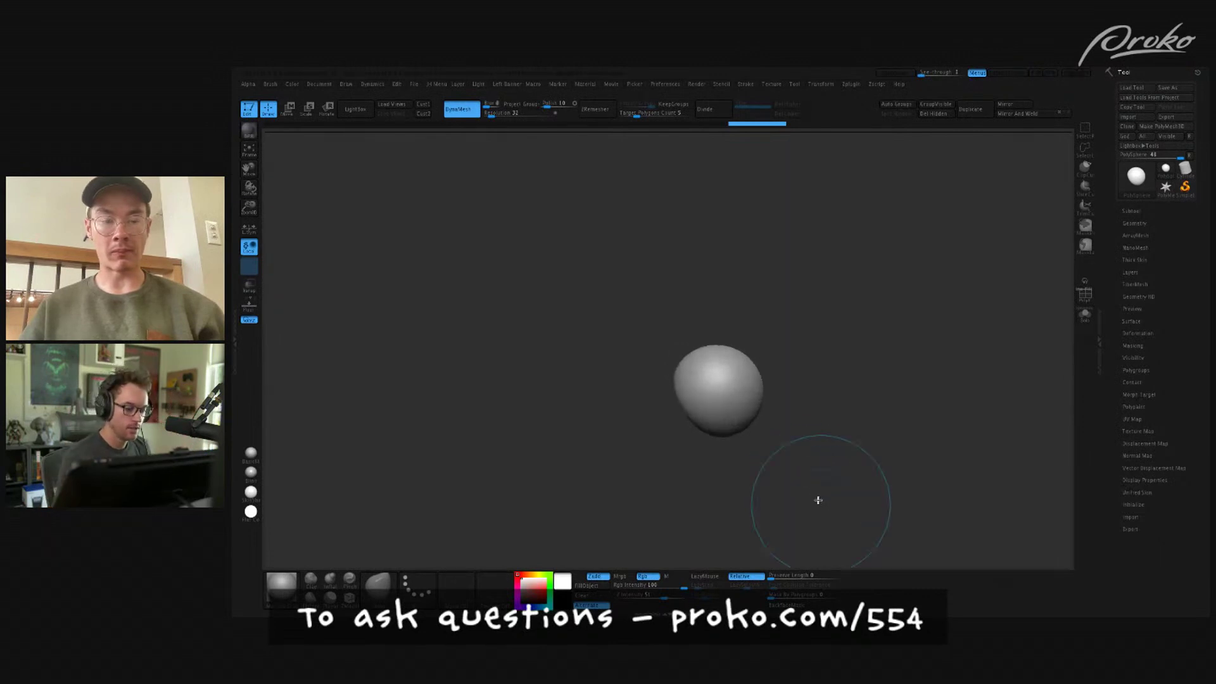
{"action": "left_click_drag", "start_coordinate": [787, 361], "coordinate": [820, 355]}
{"action": "key", "text": "bracketleft"}
{"action": "mouse_move", "coordinate": [776, 316]}
{"action": "left_mouse_down"}
{"action": "mouse_move", "coordinate": [759, 328]}
{"action": "mouse_move", "coordinate": [758, 317]}
{"action": "mouse_move", "coordinate": [738, 349]}
{"action": "left_mouse_up"}
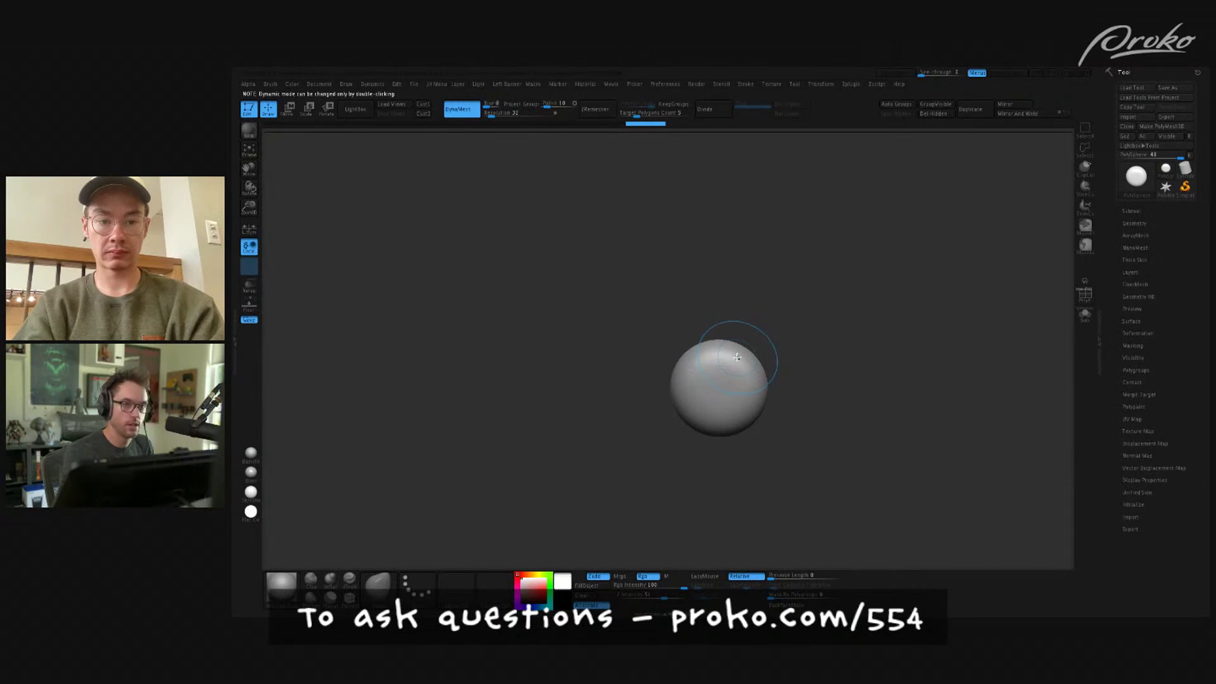
- Press in the sphere's sides with the Move brush to turn it into a flattened, slightly squared block
{"action": "mouse_move", "coordinate": [752, 340]}
{"action": "left_mouse_down"}
{"action": "mouse_move", "coordinate": [748, 402]}
{"action": "mouse_move", "coordinate": [847, 397]}
{"action": "mouse_move", "coordinate": [735, 456]}
{"action": "mouse_move", "coordinate": [839, 399]}
{"action": "mouse_move", "coordinate": [863, 399]}
{"action": "mouse_move", "coordinate": [750, 354]}
{"action": "mouse_move", "coordinate": [760, 350]}
{"action": "mouse_move", "coordinate": [709, 368]}
{"action": "mouse_move", "coordinate": [674, 362]}
{"action": "left_mouse_up"}
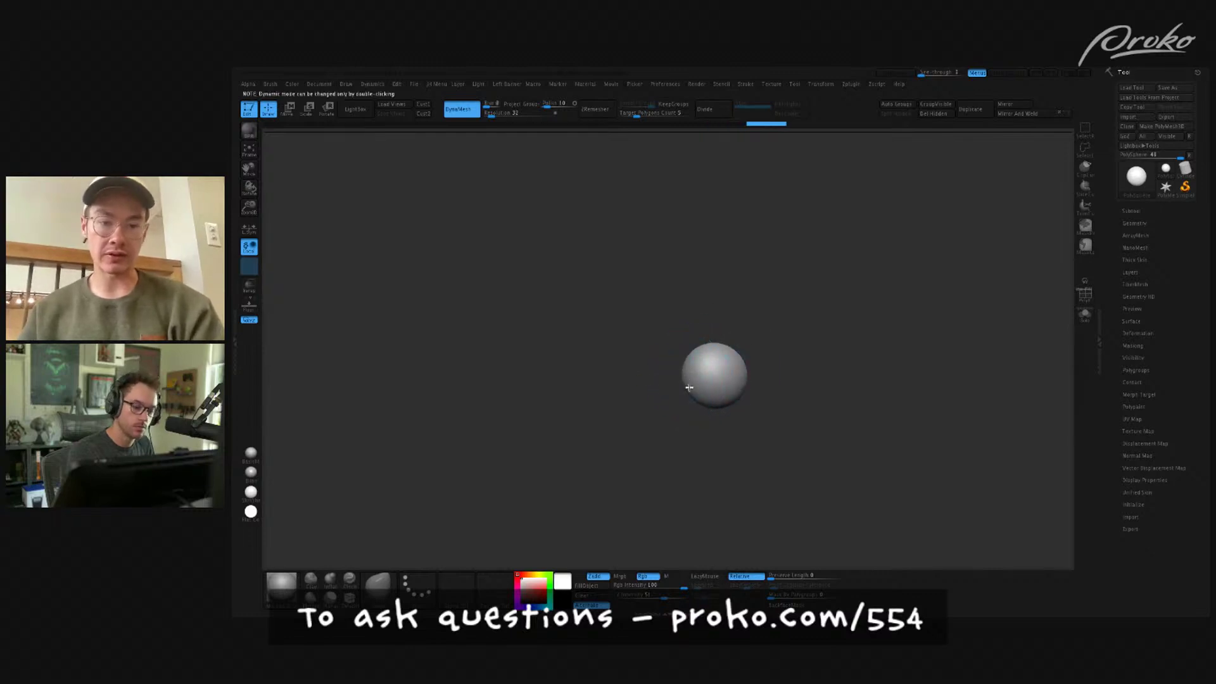
{"action": "left_click_drag", "start_coordinate": [717, 406], "coordinate": [745, 420]}
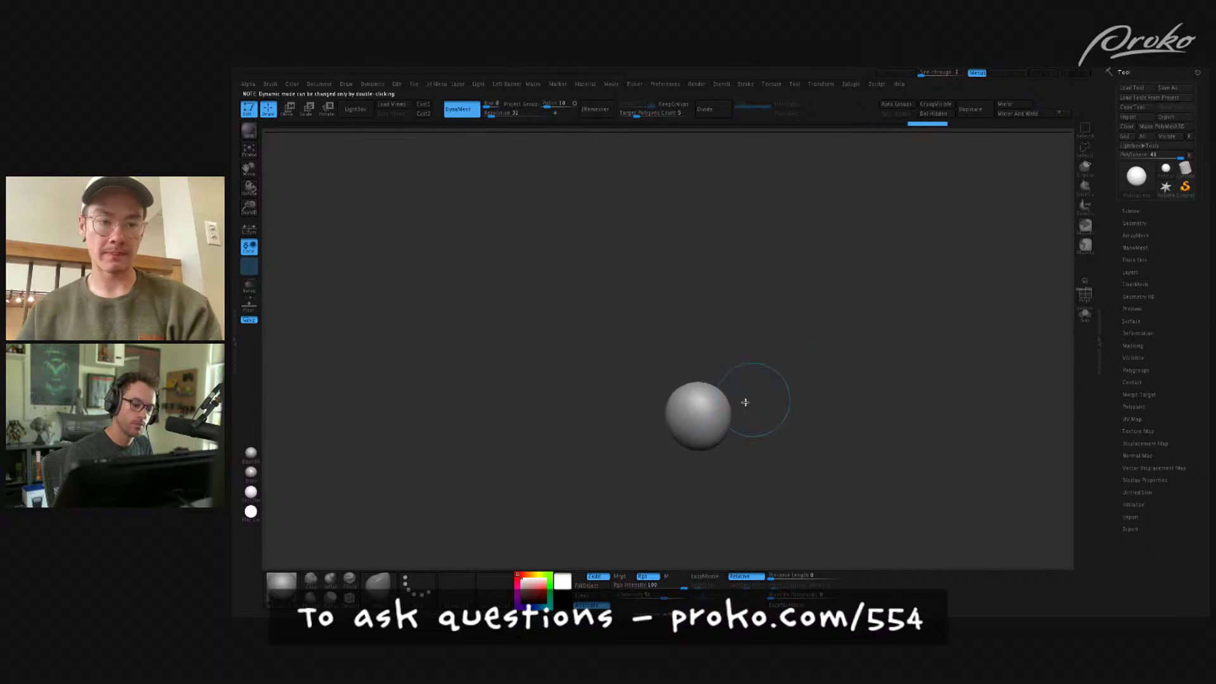
{"action": "left_click_drag", "start_coordinate": [731, 408], "coordinate": [673, 407]}
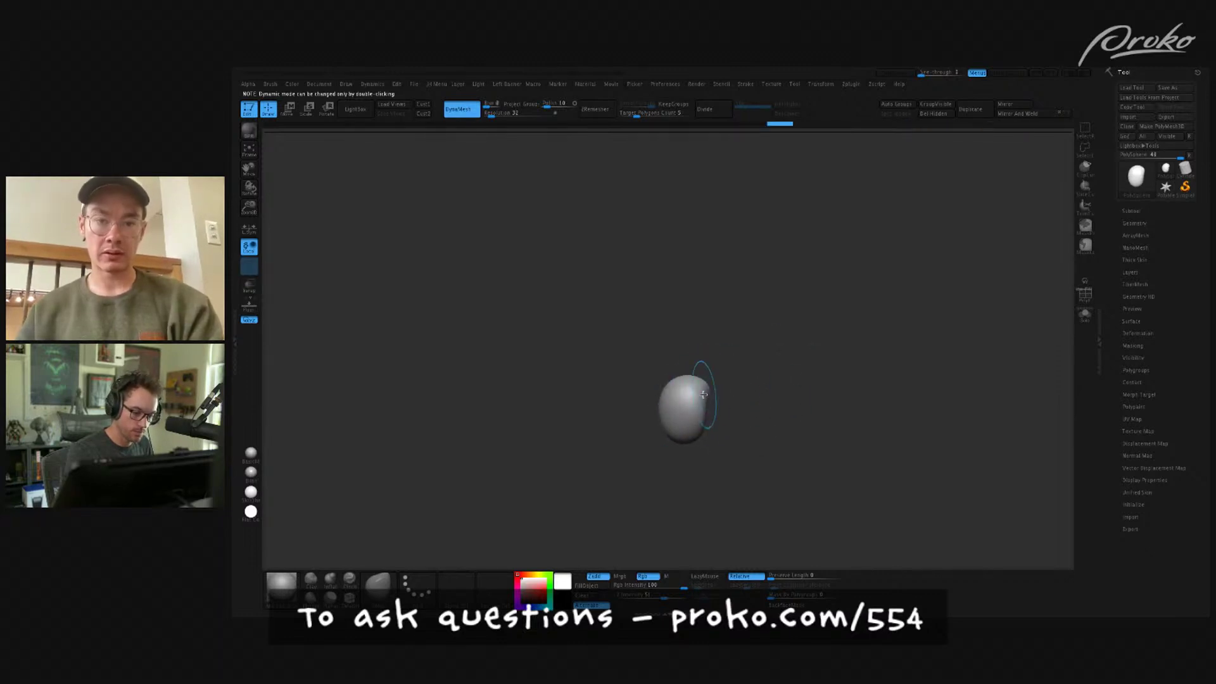
{"action": "left_click_drag", "start_coordinate": [741, 422], "coordinate": [842, 399]}
- Shape the block into an elongated form with a flat end face and smooth the ridge around it
{"action": "key", "text": "1"}
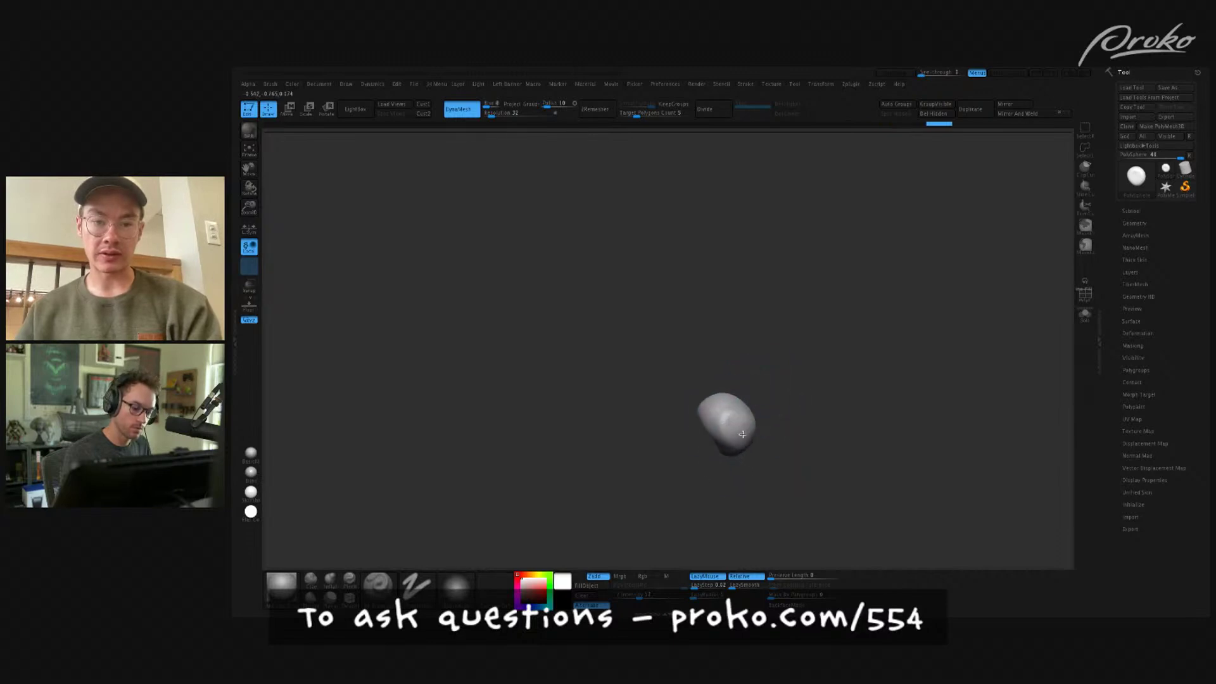
{"action": "mouse_move", "coordinate": [781, 433]}
{"action": "left_mouse_down"}
{"action": "mouse_move", "coordinate": [753, 442]}
{"action": "mouse_move", "coordinate": [806, 458]}
{"action": "mouse_move", "coordinate": [818, 439]}
{"action": "left_mouse_up"}
{"action": "key", "text": "s"}
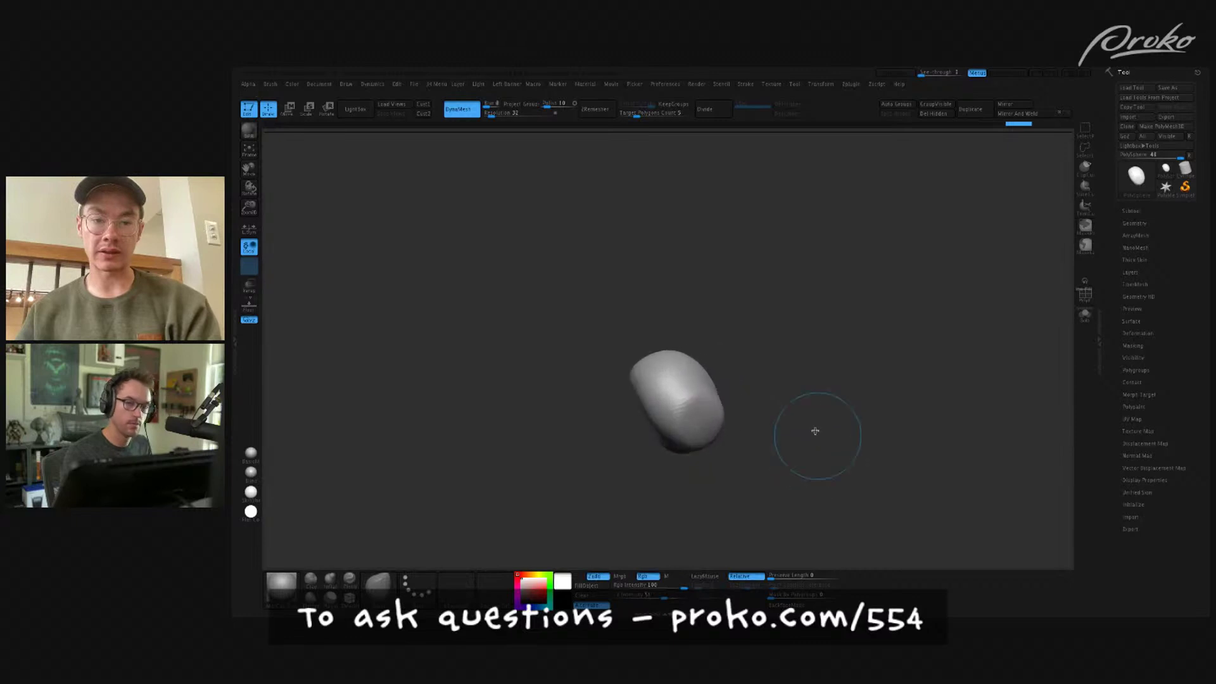
{"action": "mouse_move", "coordinate": [705, 403]}
{"action": "left_mouse_down", "text": "shift"}
{"action": "mouse_move", "coordinate": [710, 428]}
{"action": "mouse_move", "coordinate": [730, 388]}
{"action": "mouse_move", "coordinate": [697, 404]}
{"action": "mouse_move", "coordinate": [733, 399]}
{"action": "mouse_move", "coordinate": [724, 427]}
{"action": "mouse_move", "coordinate": [701, 423]}
{"action": "left_mouse_up", "text": "shift"}
{"action": "left_click_drag", "start_coordinate": [783, 446], "coordinate": [772, 429]}
{"action": "left_click_drag", "start_coordinate": [687, 413], "coordinate": [685, 432], "text": "shift"}
{"action": "mouse_move", "coordinate": [771, 410]}
{"action": "left_mouse_down"}
{"action": "mouse_move", "coordinate": [792, 467]}
{"action": "mouse_move", "coordinate": [777, 445]}
{"action": "mouse_move", "coordinate": [749, 456]}
{"action": "mouse_move", "coordinate": [823, 439]}
{"action": "mouse_move", "coordinate": [817, 399]}
{"action": "left_mouse_up"}
- Pull the unmasked end of the block outward with the Transpose line to form a long shaft
{"action": "key", "text": "w"}
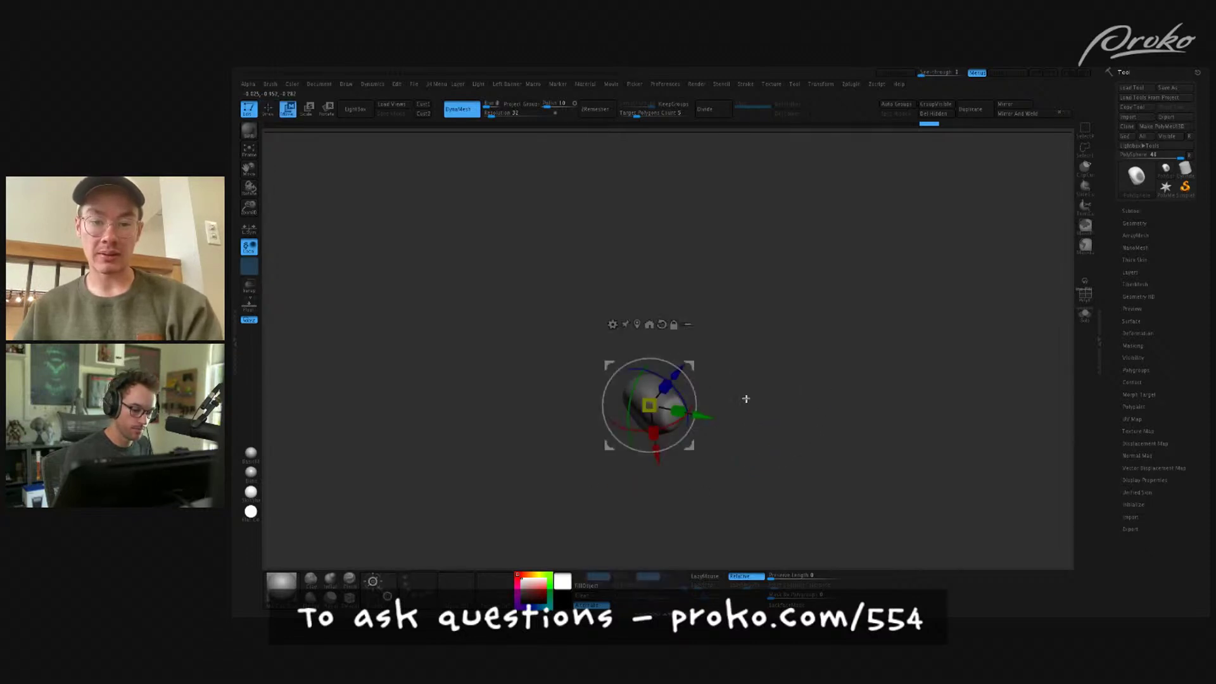
{"action": "key", "text": "space"}
{"action": "key", "text": "y"}
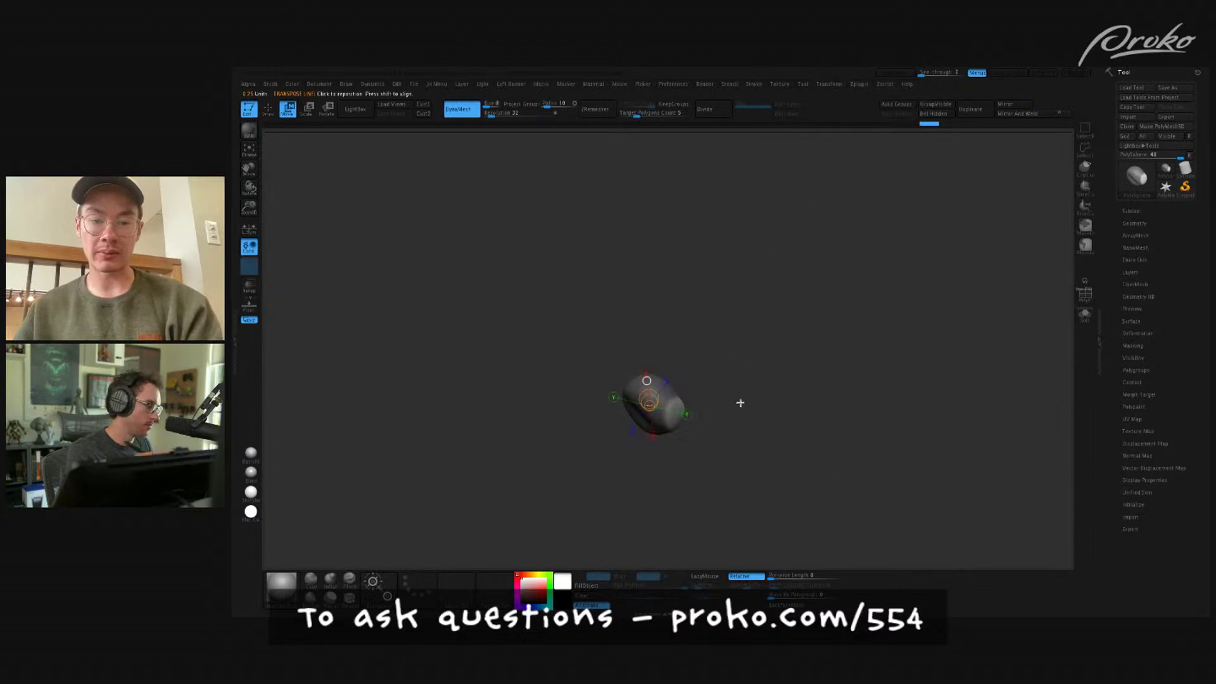
{"action": "left_click_drag", "start_coordinate": [732, 469], "coordinate": [753, 424]}
{"action": "left_click_drag", "start_coordinate": [674, 403], "coordinate": [857, 420]}
{"action": "left_click_drag", "start_coordinate": [763, 413], "coordinate": [823, 419]}
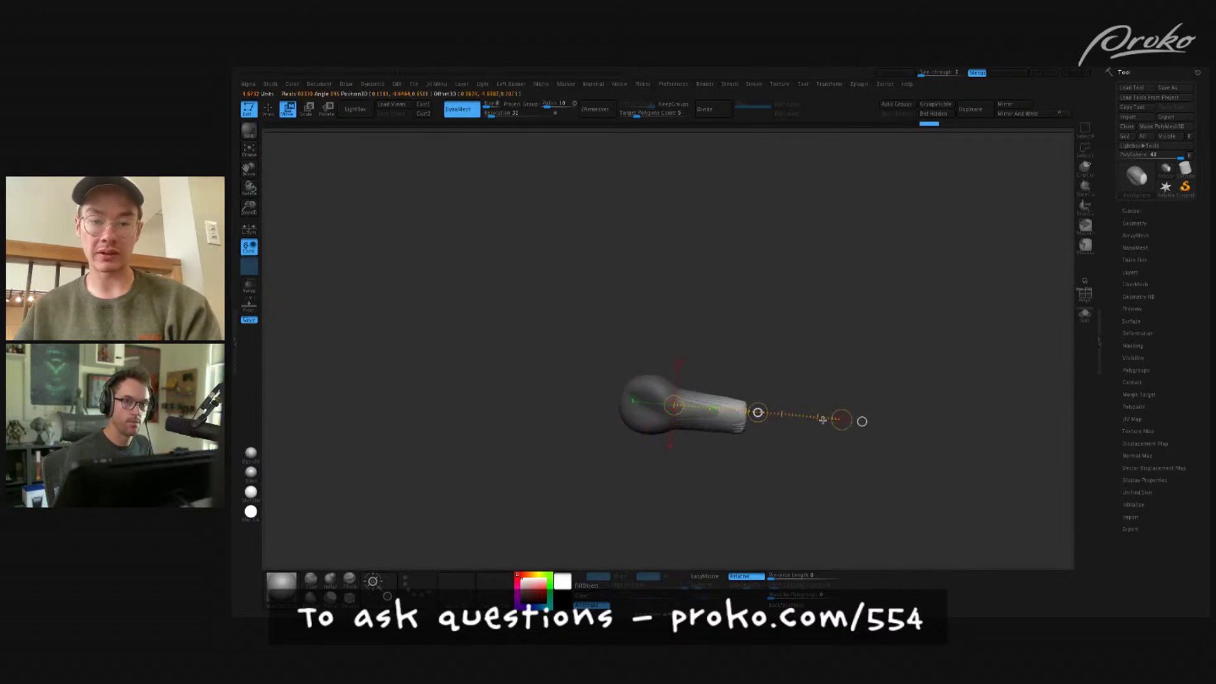
{"action": "key", "text": "q"}
- Refine the shaft with a large brush into an even, rounded column below the ball-shaped end
{"action": "mouse_move", "coordinate": [853, 459]}
{"action": "left_mouse_down"}
{"action": "mouse_move", "coordinate": [830, 465]}
{"action": "mouse_move", "coordinate": [830, 494]}
{"action": "mouse_move", "coordinate": [849, 478]}
{"action": "mouse_move", "coordinate": [846, 488]}
{"action": "mouse_move", "coordinate": [861, 455]}
{"action": "mouse_move", "coordinate": [858, 473]}
{"action": "mouse_move", "coordinate": [822, 489]}
{"action": "mouse_move", "coordinate": [872, 488]}
{"action": "mouse_move", "coordinate": [863, 494]}
{"action": "mouse_move", "coordinate": [883, 462]}
{"action": "left_mouse_up"}
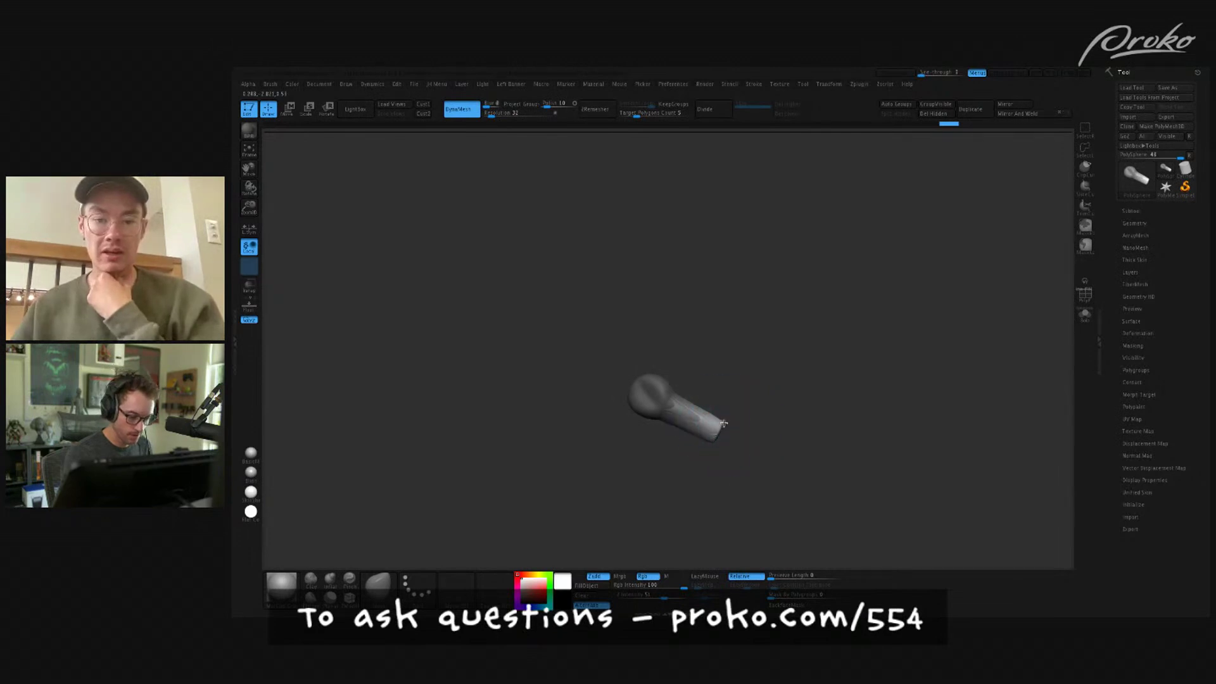
{"action": "key", "text": "s"}
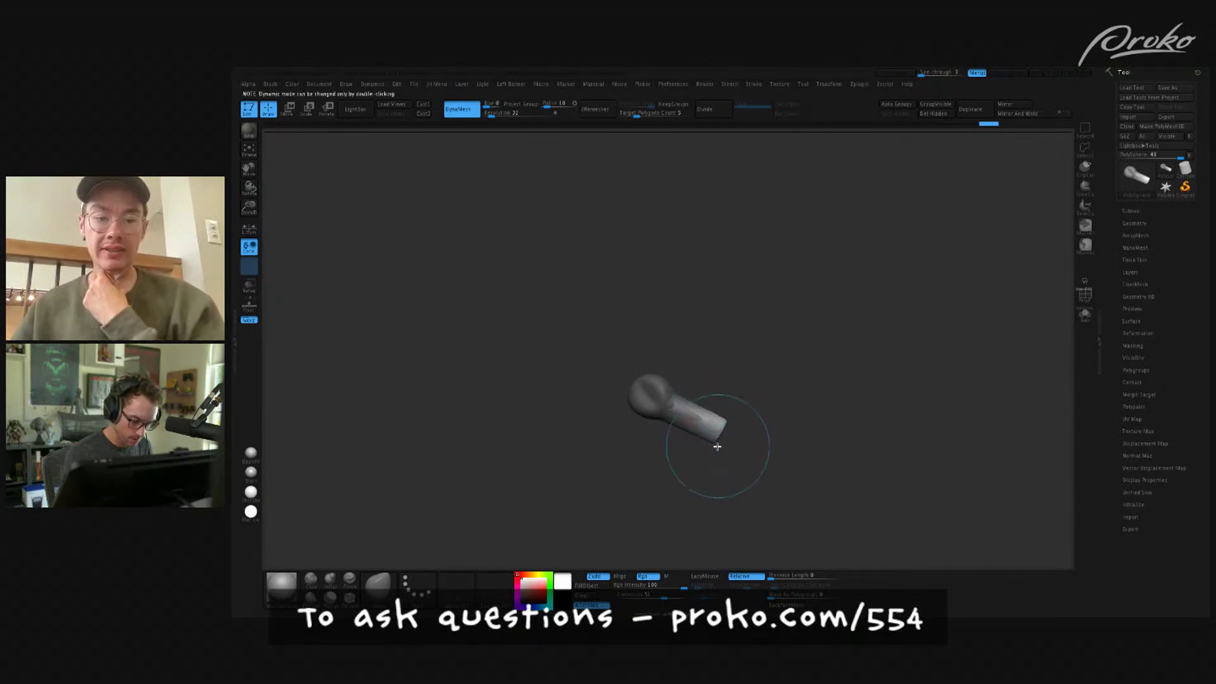
{"action": "mouse_move", "coordinate": [713, 458]}
{"action": "left_mouse_down"}
{"action": "mouse_move", "coordinate": [722, 424]}
{"action": "mouse_move", "coordinate": [743, 408]}
{"action": "mouse_move", "coordinate": [819, 434]}
{"action": "mouse_move", "coordinate": [836, 472]}
{"action": "mouse_move", "coordinate": [815, 456]}
{"action": "mouse_move", "coordinate": [829, 450]}
{"action": "mouse_move", "coordinate": [814, 480]}
{"action": "mouse_move", "coordinate": [796, 394]}
{"action": "mouse_move", "coordinate": [703, 380]}
{"action": "left_mouse_up"}
{"action": "mouse_move", "coordinate": [768, 421]}
{"action": "left_mouse_down"}
{"action": "mouse_move", "coordinate": [738, 400]}
{"action": "mouse_move", "coordinate": [768, 456]}
{"action": "mouse_move", "coordinate": [783, 453]}
{"action": "mouse_move", "coordinate": [744, 451]}
{"action": "mouse_move", "coordinate": [753, 377]}
{"action": "left_mouse_up"}
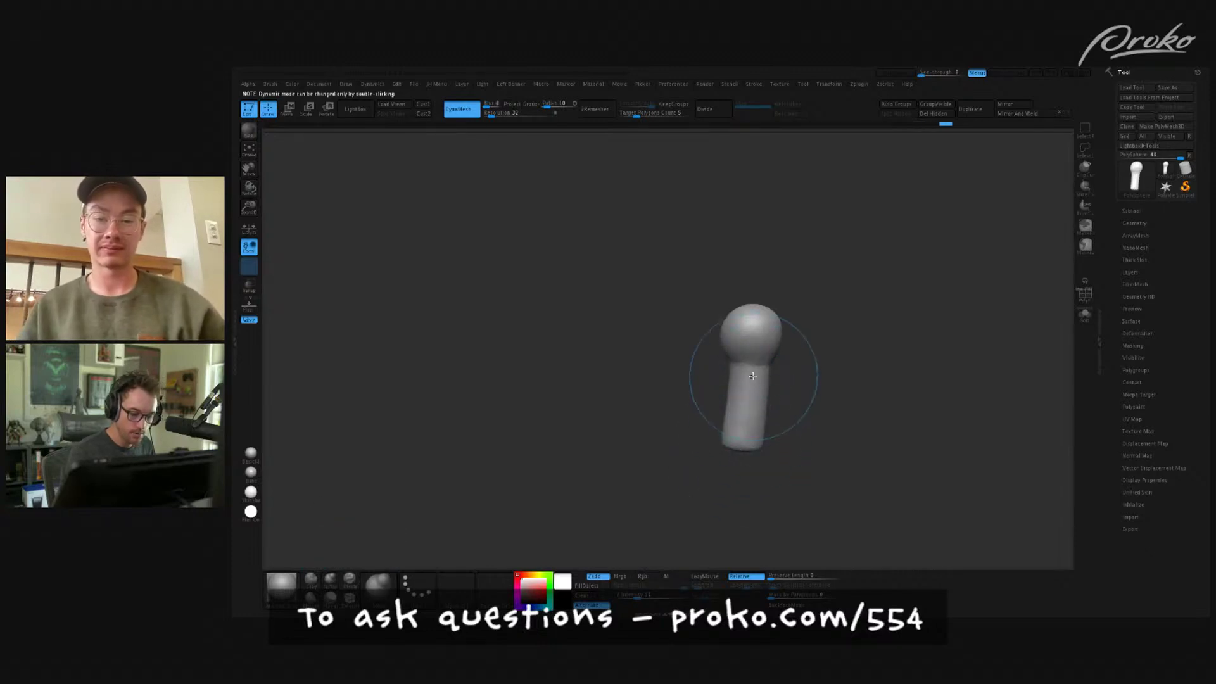
- Define the junction between the ball-shaped end and the shaft, switching to the Dam Standard brush
{"action": "mouse_move", "coordinate": [778, 463]}
{"action": "left_mouse_down"}
{"action": "mouse_move", "coordinate": [769, 443]}
{"action": "mouse_move", "coordinate": [731, 441]}
{"action": "mouse_move", "coordinate": [785, 442]}
{"action": "mouse_move", "coordinate": [771, 462]}
{"action": "mouse_move", "coordinate": [752, 457]}
{"action": "mouse_move", "coordinate": [793, 444]}
{"action": "mouse_move", "coordinate": [815, 412]}
{"action": "mouse_move", "coordinate": [822, 424]}
{"action": "left_mouse_up"}
{"action": "key", "text": "b"}
{"action": "key", "text": "d"}
{"action": "key", "text": "s"}
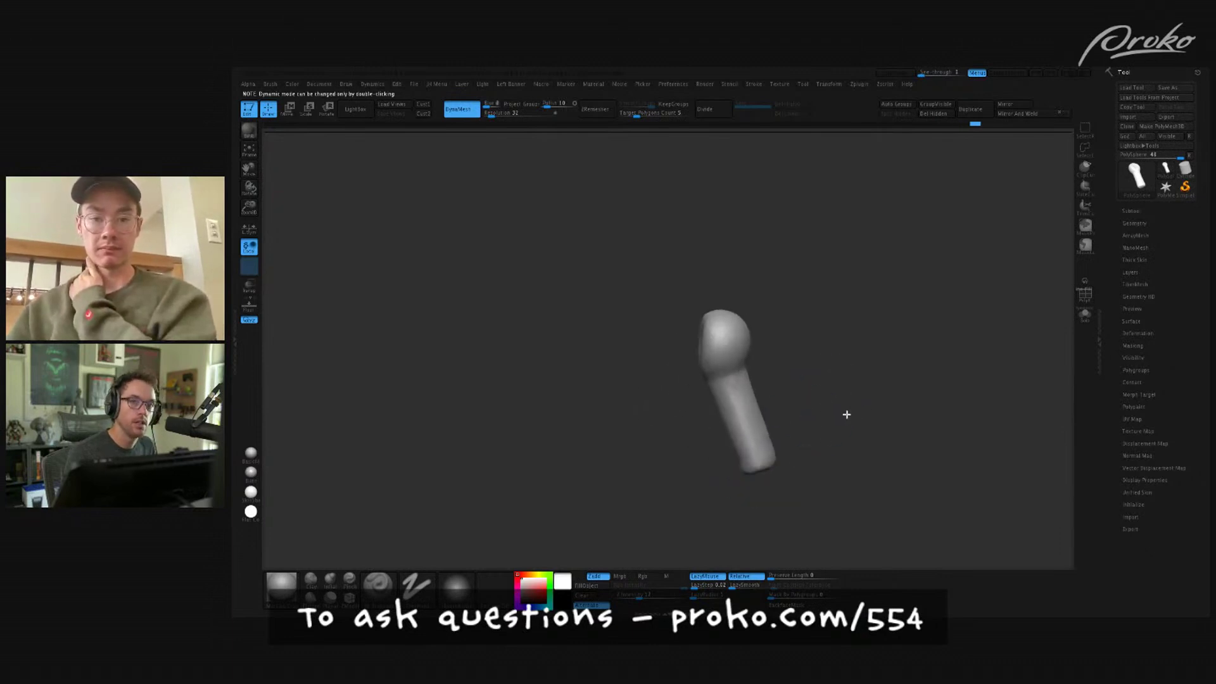
{"action": "left_click_drag", "start_coordinate": [848, 414], "coordinate": [812, 400]}
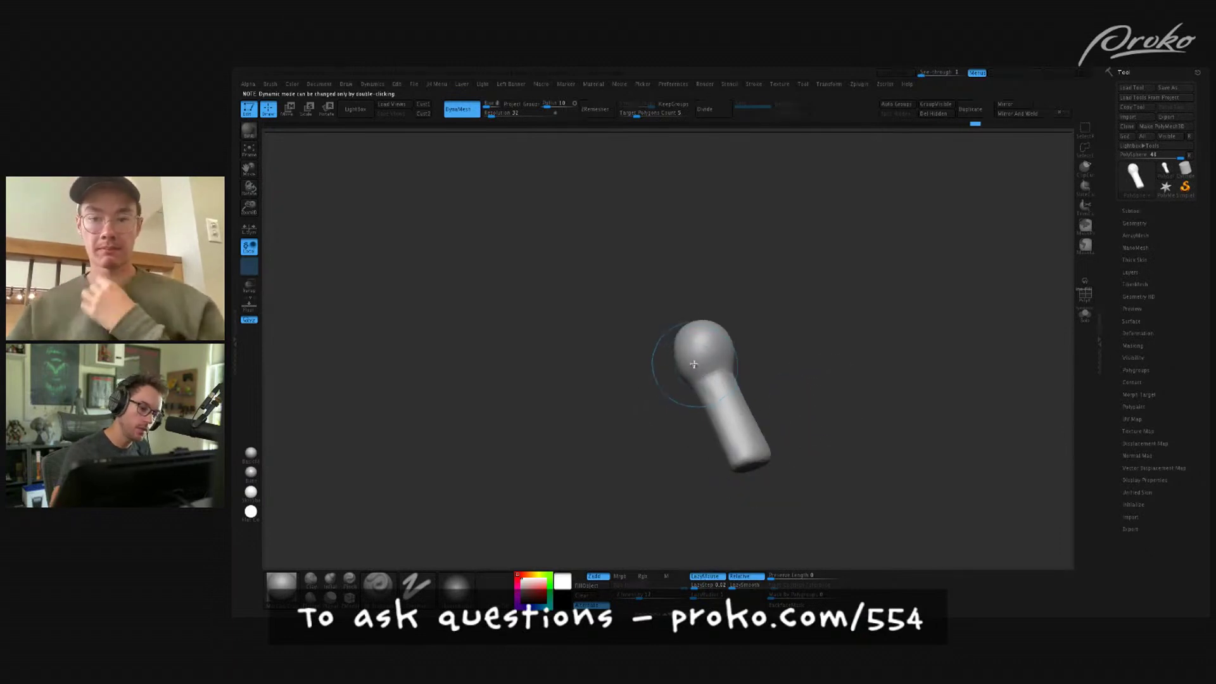
- Narrow and reshape the ball-shaped end with the Move brush
{"action": "mouse_move", "coordinate": [752, 314]}
{"action": "left_mouse_down"}
{"action": "mouse_move", "coordinate": [763, 339]}
{"action": "mouse_move", "coordinate": [753, 340]}
{"action": "left_mouse_up"}
{"action": "key", "text": "b"}
{"action": "key", "text": "m"}
{"action": "key", "text": "v"}
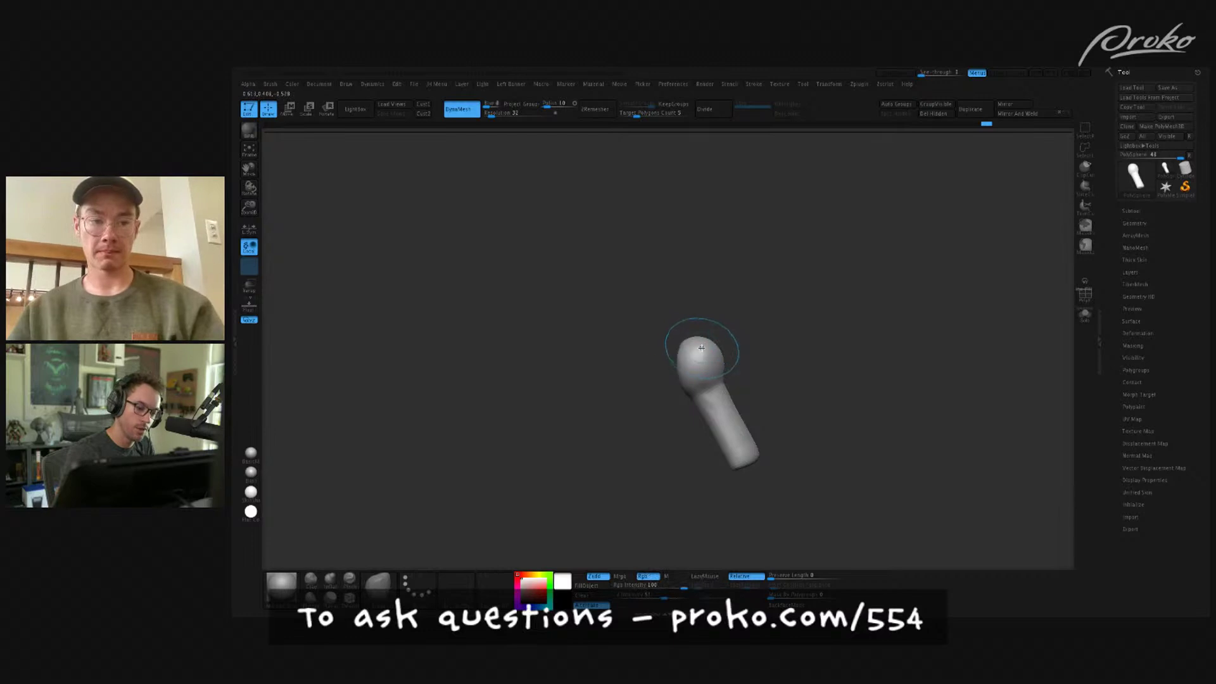
{"action": "mouse_move", "coordinate": [720, 327]}
{"action": "left_mouse_down"}
{"action": "mouse_move", "coordinate": [665, 412]}
{"action": "mouse_move", "coordinate": [684, 342]}
{"action": "mouse_move", "coordinate": [682, 382]}
{"action": "mouse_move", "coordinate": [686, 367]}
{"action": "left_mouse_up"}
- Sculpt the planes of the ball-shaped end and smooth its transition into the shaft
{"action": "key", "text": "1"}
{"action": "mouse_move", "coordinate": [676, 345]}
{"action": "left_mouse_down"}
{"action": "mouse_move", "coordinate": [688, 333]}
{"action": "mouse_move", "coordinate": [679, 364]}
{"action": "mouse_move", "coordinate": [665, 340]}
{"action": "mouse_move", "coordinate": [681, 381]}
{"action": "left_mouse_up"}
{"action": "mouse_move", "coordinate": [720, 329]}
{"action": "left_mouse_down"}
{"action": "mouse_move", "coordinate": [679, 353]}
{"action": "mouse_move", "coordinate": [736, 372]}
{"action": "mouse_move", "coordinate": [665, 403]}
{"action": "mouse_move", "coordinate": [656, 419]}
{"action": "mouse_move", "coordinate": [709, 415]}
{"action": "mouse_move", "coordinate": [696, 421]}
{"action": "mouse_move", "coordinate": [675, 406]}
{"action": "mouse_move", "coordinate": [671, 437]}
{"action": "mouse_move", "coordinate": [677, 399]}
{"action": "mouse_move", "coordinate": [659, 388]}
{"action": "left_mouse_up"}
{"action": "mouse_move", "coordinate": [739, 383]}
{"action": "left_mouse_down"}
{"action": "mouse_move", "coordinate": [830, 489]}
{"action": "mouse_move", "coordinate": [847, 484]}
{"action": "mouse_move", "coordinate": [834, 469]}
{"action": "mouse_move", "coordinate": [864, 477]}
{"action": "mouse_move", "coordinate": [849, 452]}
{"action": "left_mouse_up"}
{"action": "left_click_drag", "start_coordinate": [671, 415], "coordinate": [682, 410], "text": "shift"}
{"action": "mouse_move", "coordinate": [751, 380]}
{"action": "left_mouse_down", "text": "alt"}
{"action": "mouse_move", "coordinate": [788, 307]}
{"action": "mouse_move", "coordinate": [720, 313]}
{"action": "mouse_move", "coordinate": [680, 374]}
{"action": "left_mouse_up", "text": "alt"}
{"action": "mouse_move", "coordinate": [755, 351]}
{"action": "left_mouse_down", "text": "alt"}
{"action": "mouse_move", "coordinate": [790, 413]}
{"action": "mouse_move", "coordinate": [764, 413]}
{"action": "mouse_move", "coordinate": [781, 390]}
{"action": "mouse_move", "coordinate": [743, 380]}
{"action": "left_mouse_up", "text": "alt"}
- Adjust the ball-shaped end with the Move brush and carve a crease down it with the Dam Standard brush
{"action": "key", "text": "b"}
{"action": "key", "text": "m"}
{"action": "key", "text": "v"}
{"action": "key", "text": "b"}
{"action": "key", "text": "d"}
{"action": "key", "text": "s"}
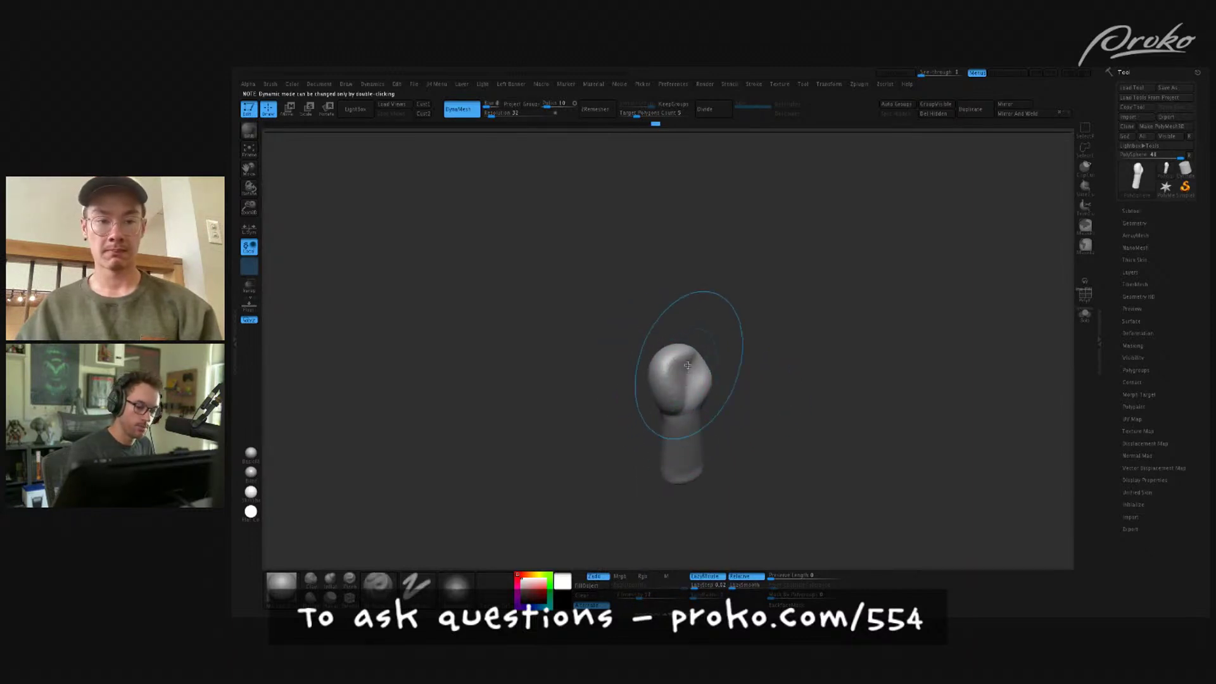
{"action": "mouse_move", "coordinate": [720, 337]}
{"action": "left_mouse_down"}
{"action": "mouse_move", "coordinate": [728, 342]}
{"action": "mouse_move", "coordinate": [716, 329]}
{"action": "left_mouse_up"}
- Reshape the ball-shaped end and its transition into the shaft with the Move brush
{"action": "key", "text": "b"}
{"action": "key", "text": "s"}
{"action": "key", "text": "t"}
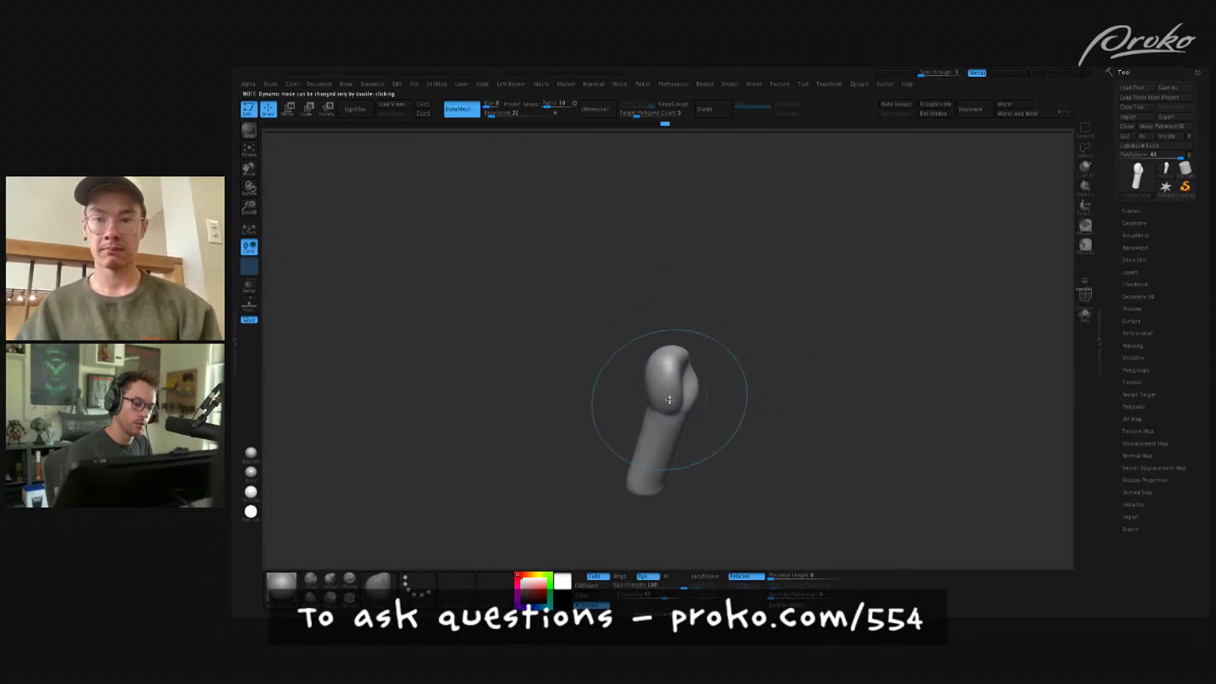
{"action": "left_click_drag", "start_coordinate": [719, 374], "coordinate": [726, 358]}
{"action": "left_click_drag", "start_coordinate": [669, 407], "coordinate": [661, 383]}
{"action": "left_click_drag", "start_coordinate": [644, 338], "coordinate": [693, 319]}
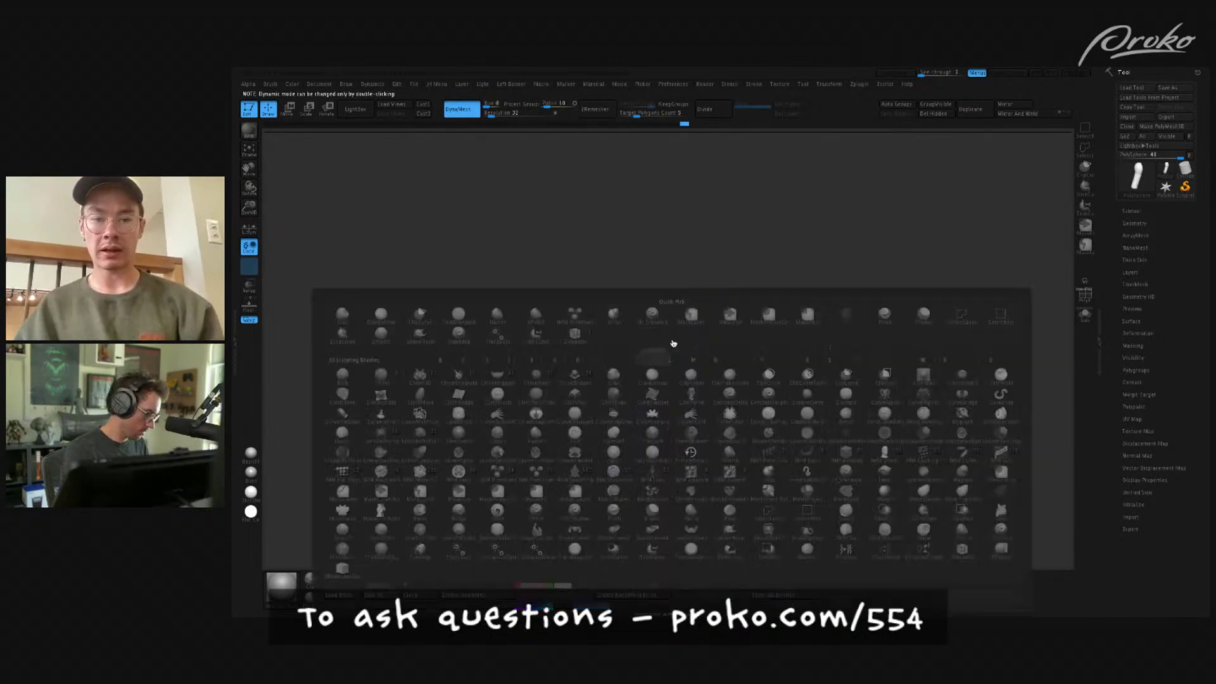
- Smooth the ball-shaped end and soften its crease from several sides
{"action": "left_click_drag", "start_coordinate": [652, 383], "coordinate": [650, 407], "text": "shift"}
{"action": "left_click_drag", "start_coordinate": [705, 352], "coordinate": [687, 346]}
{"action": "mouse_move", "coordinate": [608, 374]}
{"action": "left_mouse_down"}
{"action": "mouse_move", "coordinate": [668, 366]}
{"action": "mouse_move", "coordinate": [637, 363]}
{"action": "mouse_move", "coordinate": [646, 370]}
{"action": "left_mouse_up"}
{"action": "left_click_drag", "start_coordinate": [716, 342], "coordinate": [696, 348]}
{"action": "left_click_drag", "start_coordinate": [629, 381], "coordinate": [652, 382]}
{"action": "left_click_drag", "start_coordinate": [706, 387], "coordinate": [740, 448]}
{"action": "left_click_drag", "start_coordinate": [668, 404], "coordinate": [620, 406]}
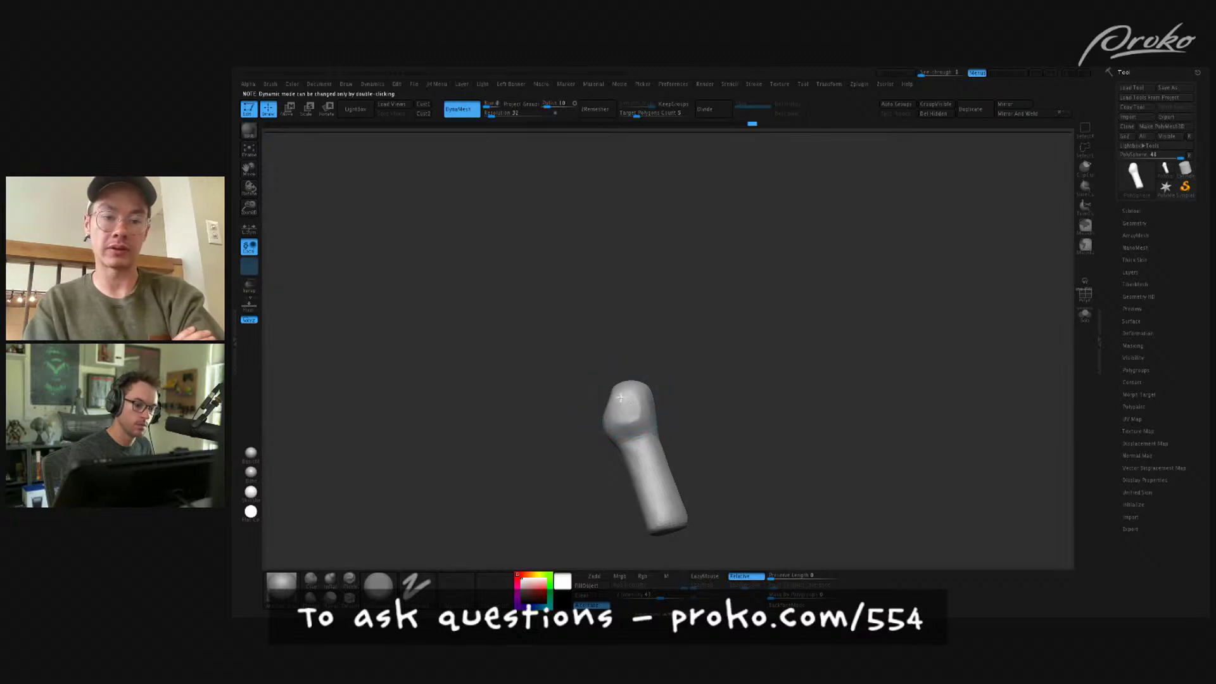
{"action": "mouse_move", "coordinate": [675, 392]}
{"action": "left_mouse_down"}
{"action": "mouse_move", "coordinate": [728, 401]}
{"action": "mouse_move", "coordinate": [672, 372]}
{"action": "mouse_move", "coordinate": [622, 423]}
{"action": "mouse_move", "coordinate": [665, 402]}
{"action": "mouse_move", "coordinate": [654, 397]}
{"action": "mouse_move", "coordinate": [636, 424]}
{"action": "mouse_move", "coordinate": [728, 386]}
{"action": "mouse_move", "coordinate": [623, 424]}
{"action": "mouse_move", "coordinate": [647, 391]}
{"action": "mouse_move", "coordinate": [607, 443]}
{"action": "mouse_move", "coordinate": [586, 437]}
{"action": "mouse_move", "coordinate": [612, 419]}
{"action": "left_mouse_up"}
- Pull the tip of the hand block into a curved, tapered profile with the Move brush
{"action": "key", "text": "b"}
{"action": "key", "text": "s"}
{"action": "key", "text": "t"}
{"action": "key", "text": "b"}
{"action": "key", "text": "c"}
{"action": "key", "text": "b"}
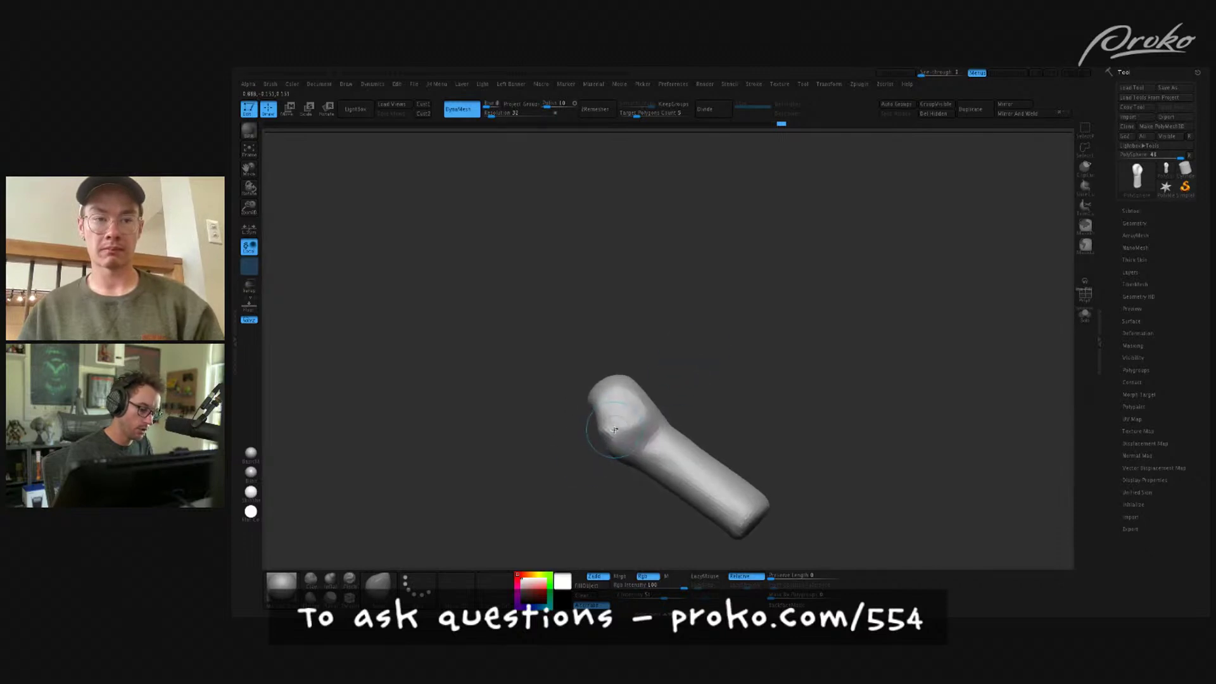
{"action": "right_click_drag", "start_coordinate": [610, 431], "coordinate": [621, 454]}
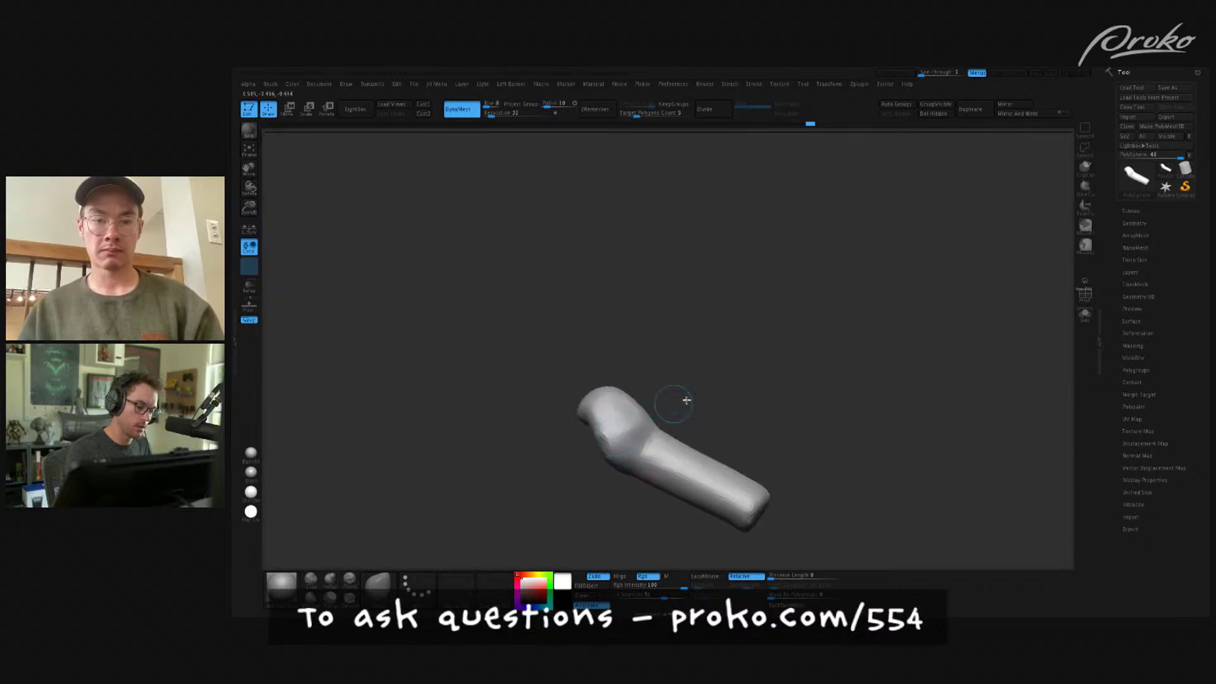
{"action": "right_click_drag", "start_coordinate": [654, 407], "coordinate": [752, 353], "text": "alt"}
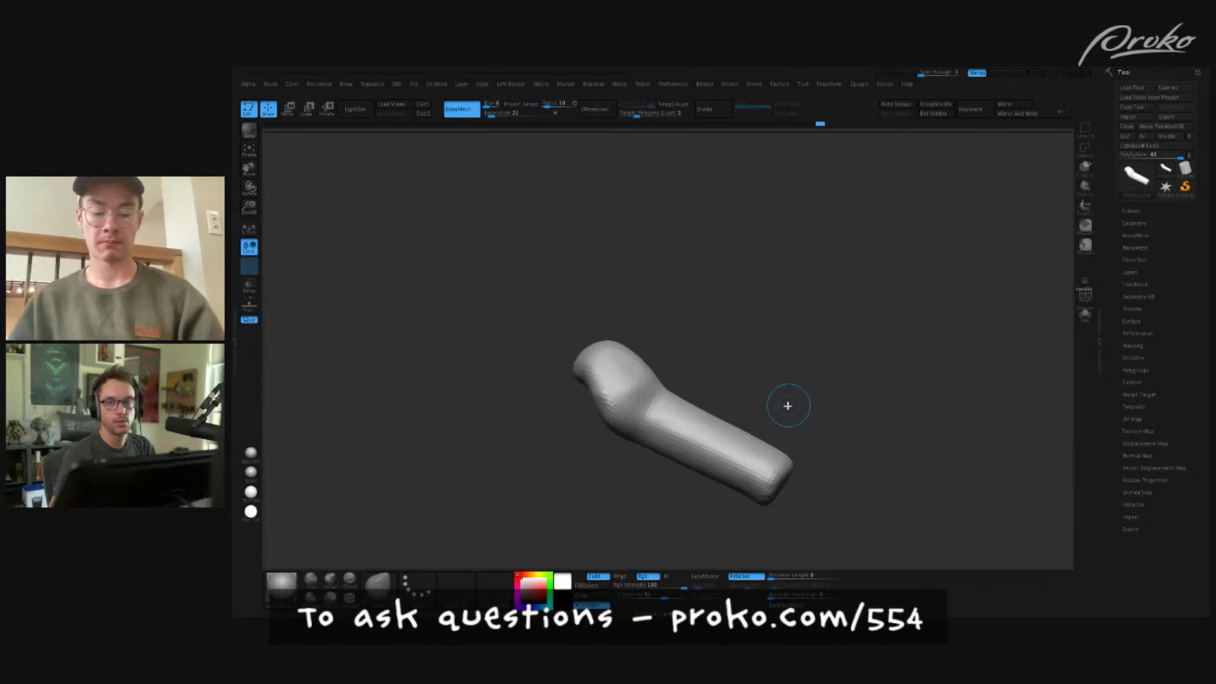
- Carve a crease between the palm masses of the hand block with the Dam Standard brush
{"action": "mouse_move", "coordinate": [787, 406]}
{"action": "left_mouse_down"}
{"action": "mouse_move", "coordinate": [828, 502]}
{"action": "mouse_move", "coordinate": [901, 462]}
{"action": "mouse_move", "coordinate": [857, 492]}
{"action": "mouse_move", "coordinate": [942, 459]}
{"action": "mouse_move", "coordinate": [950, 481]}
{"action": "mouse_move", "coordinate": [882, 497]}
{"action": "mouse_move", "coordinate": [882, 481]}
{"action": "left_mouse_up"}
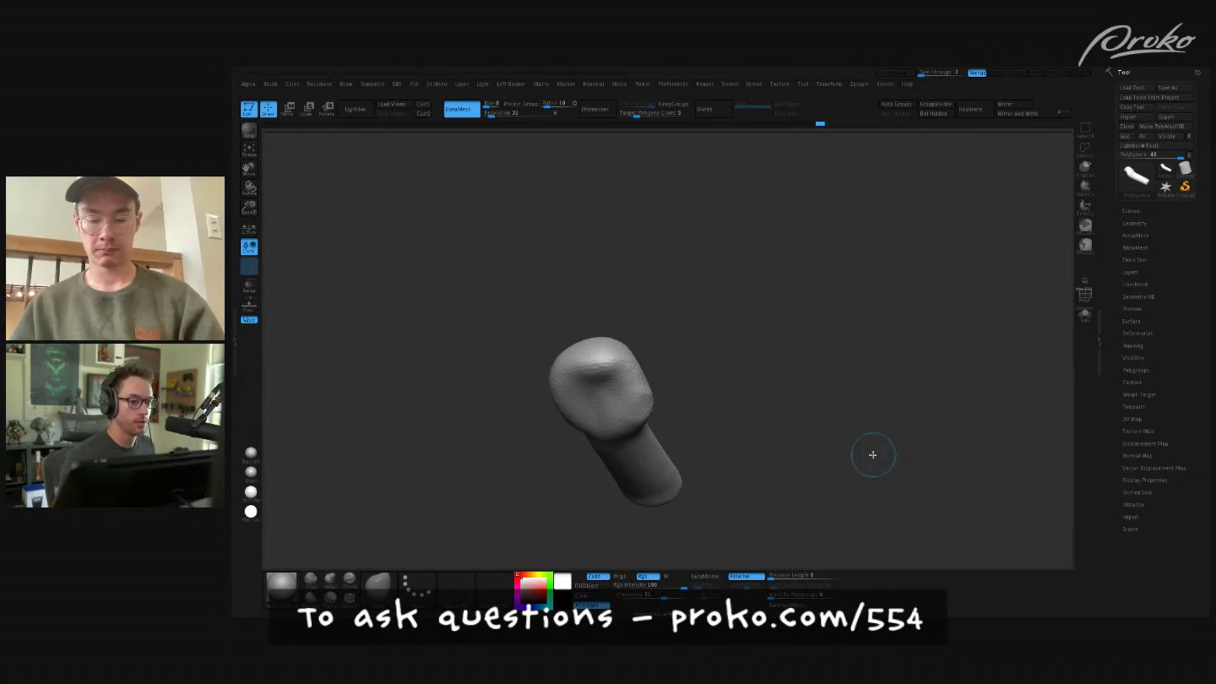
{"action": "mouse_move", "coordinate": [831, 486]}
{"action": "left_mouse_down"}
{"action": "mouse_move", "coordinate": [843, 454]}
{"action": "mouse_move", "coordinate": [857, 489]}
{"action": "mouse_move", "coordinate": [846, 510]}
{"action": "left_mouse_up"}
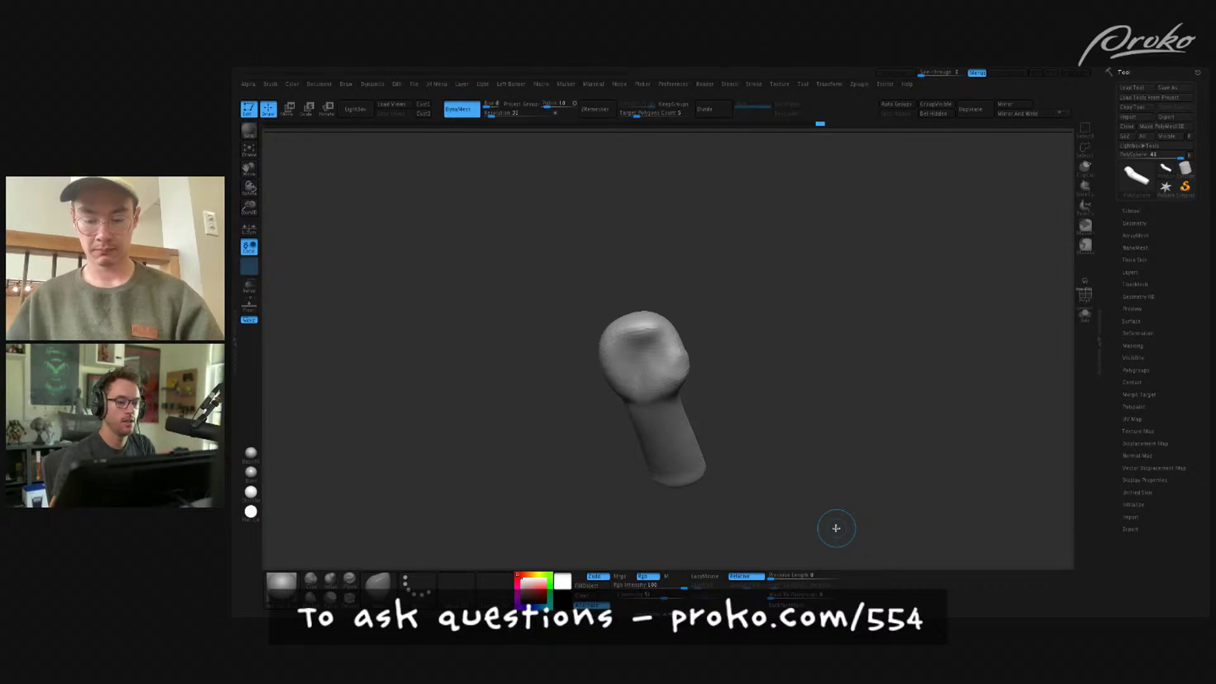
{"action": "mouse_move", "coordinate": [863, 473]}
{"action": "left_mouse_down"}
{"action": "mouse_move", "coordinate": [857, 459]}
{"action": "mouse_move", "coordinate": [857, 486]}
{"action": "mouse_move", "coordinate": [834, 480]}
{"action": "left_mouse_up"}
{"action": "key", "text": "b"}
{"action": "key", "text": "d"}
{"action": "key", "text": "s"}
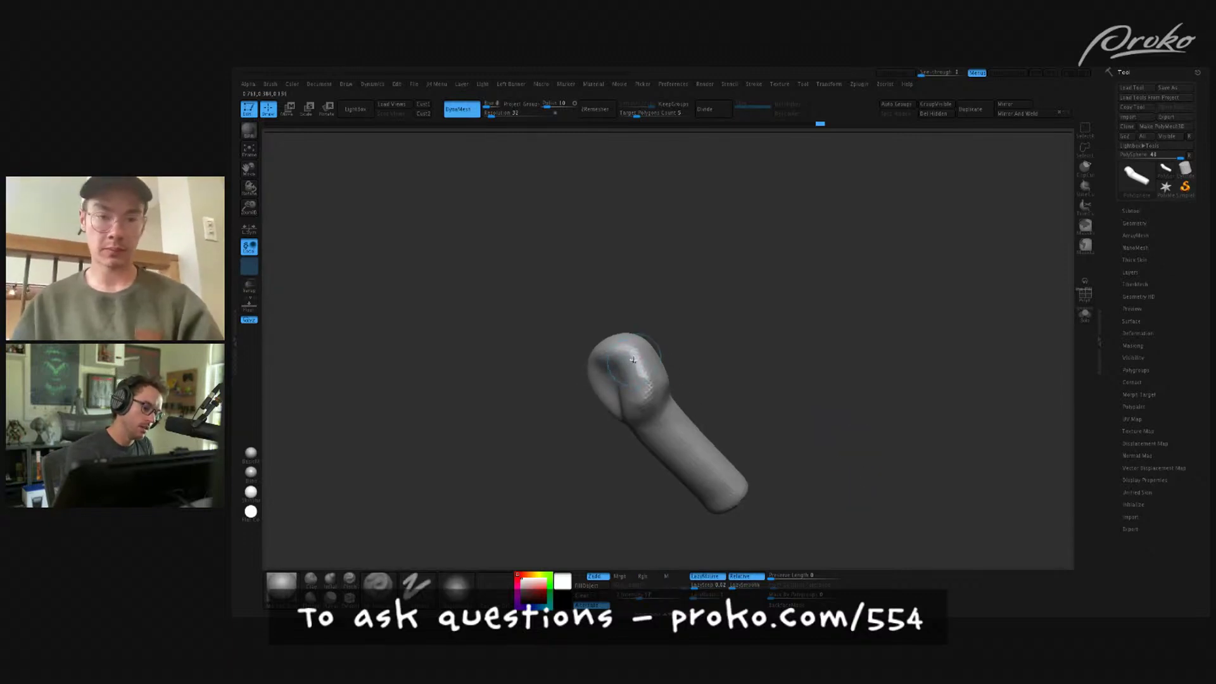
{"action": "mouse_move", "coordinate": [693, 336]}
{"action": "left_mouse_down"}
{"action": "mouse_move", "coordinate": [724, 324]}
{"action": "mouse_move", "coordinate": [684, 363]}
{"action": "mouse_move", "coordinate": [636, 357]}
{"action": "mouse_move", "coordinate": [700, 328]}
{"action": "mouse_move", "coordinate": [714, 326]}
{"action": "mouse_move", "coordinate": [713, 340]}
{"action": "mouse_move", "coordinate": [668, 337]}
{"action": "mouse_move", "coordinate": [724, 304]}
{"action": "mouse_move", "coordinate": [751, 356]}
{"action": "mouse_move", "coordinate": [712, 366]}
{"action": "mouse_move", "coordinate": [749, 379]}
{"action": "mouse_move", "coordinate": [696, 385]}
{"action": "mouse_move", "coordinate": [685, 376]}
{"action": "mouse_move", "coordinate": [701, 356]}
{"action": "left_mouse_up"}
- Build up volume around the palm hollow with the Clay Buildup brush
{"action": "key", "text": "b"}
{"action": "key", "text": "c"}
{"action": "key", "text": "b"}
{"action": "key", "text": "s"}
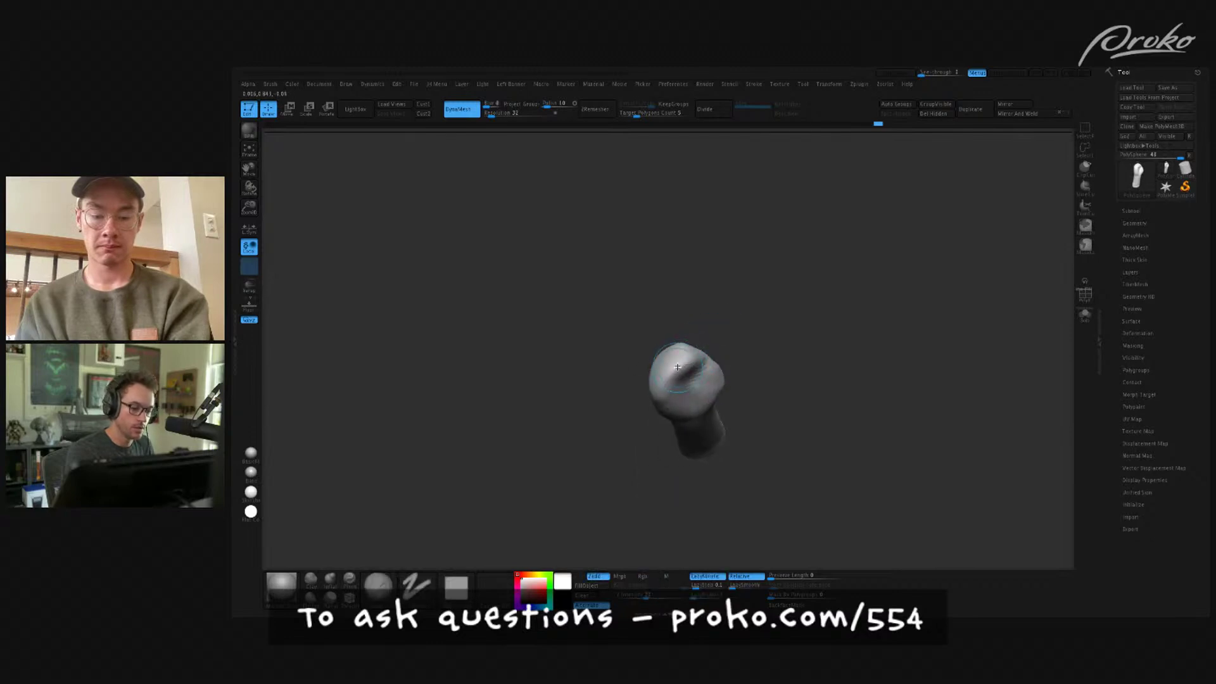
{"action": "mouse_move", "coordinate": [735, 340]}
{"action": "left_mouse_down"}
{"action": "mouse_move", "coordinate": [689, 349]}
{"action": "mouse_move", "coordinate": [804, 377]}
{"action": "mouse_move", "coordinate": [812, 491]}
{"action": "mouse_move", "coordinate": [844, 477]}
{"action": "mouse_move", "coordinate": [844, 503]}
{"action": "mouse_move", "coordinate": [863, 483]}
{"action": "mouse_move", "coordinate": [849, 429]}
{"action": "left_mouse_up"}
{"action": "key", "text": "1"}
{"action": "key", "text": "s"}
- Refine the crease toward the wrist with Dam Standard and add volume around the wrist and forearm with Clay Buildup
{"action": "left_click_drag", "start_coordinate": [690, 402], "coordinate": [698, 394]}
{"action": "left_click_drag", "start_coordinate": [676, 435], "coordinate": [693, 407]}
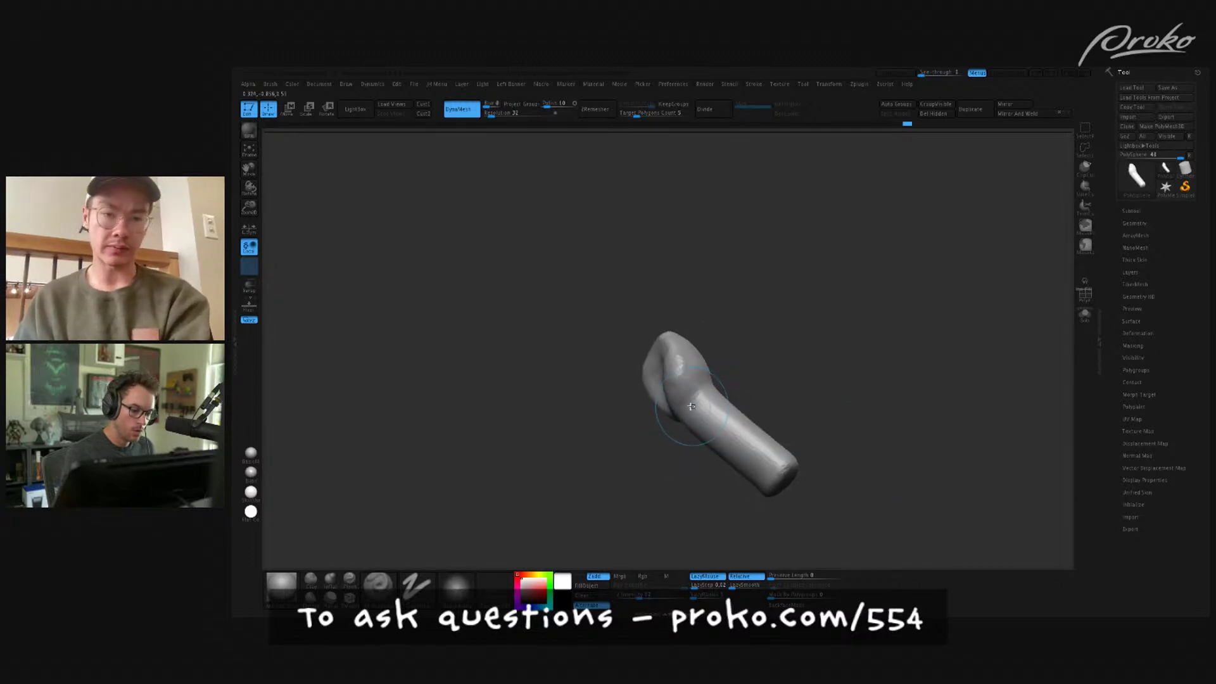
{"action": "mouse_move", "coordinate": [673, 447]}
{"action": "left_mouse_down"}
{"action": "mouse_move", "coordinate": [692, 402]}
{"action": "mouse_move", "coordinate": [700, 416]}
{"action": "left_mouse_up"}
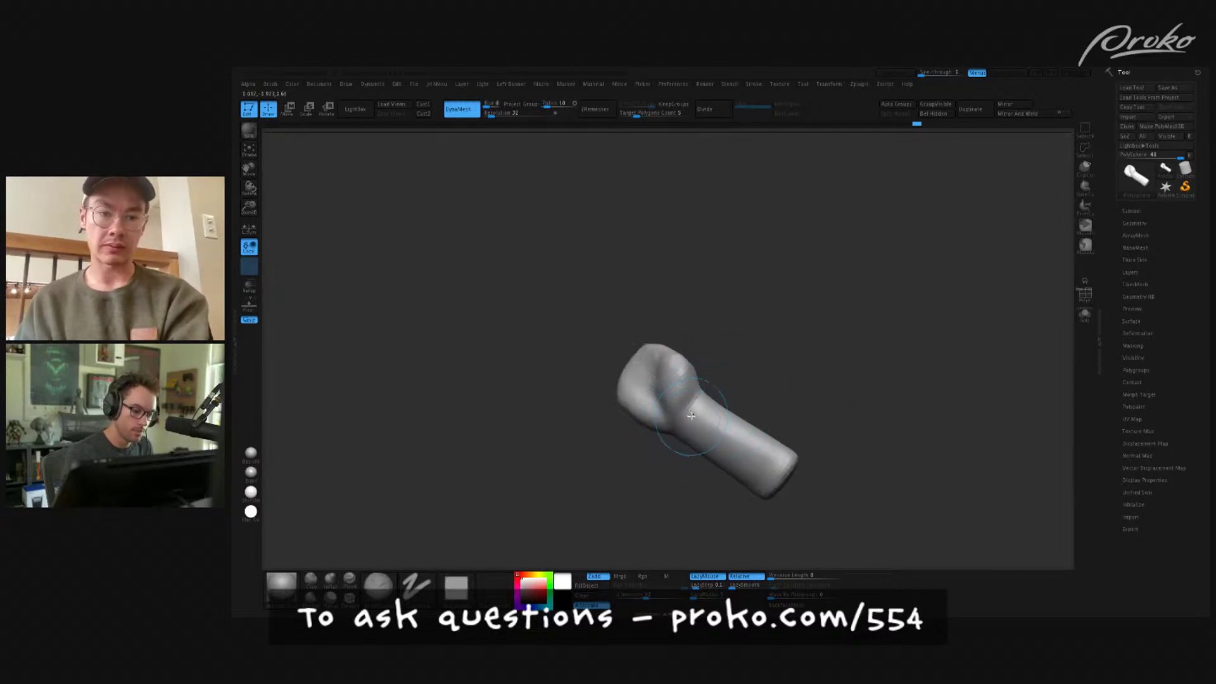
{"action": "mouse_move", "coordinate": [755, 389]}
{"action": "left_mouse_down"}
{"action": "mouse_move", "coordinate": [782, 373]}
{"action": "mouse_move", "coordinate": [711, 429]}
{"action": "left_mouse_up"}
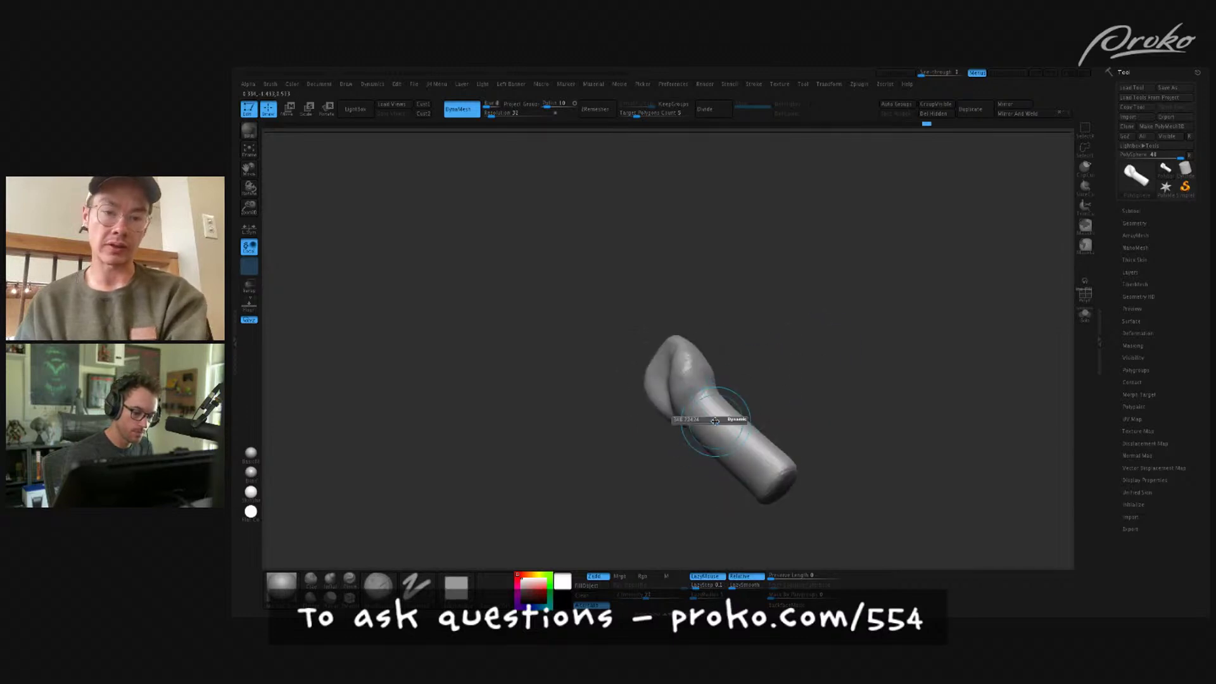
{"action": "mouse_move", "coordinate": [836, 423]}
{"action": "left_mouse_down"}
{"action": "mouse_move", "coordinate": [836, 380]}
{"action": "mouse_move", "coordinate": [874, 440]}
{"action": "mouse_move", "coordinate": [847, 487]}
{"action": "mouse_move", "coordinate": [866, 497]}
{"action": "mouse_move", "coordinate": [929, 463]}
{"action": "mouse_move", "coordinate": [895, 489]}
{"action": "mouse_move", "coordinate": [844, 492]}
{"action": "mouse_move", "coordinate": [874, 470]}
{"action": "left_mouse_up"}
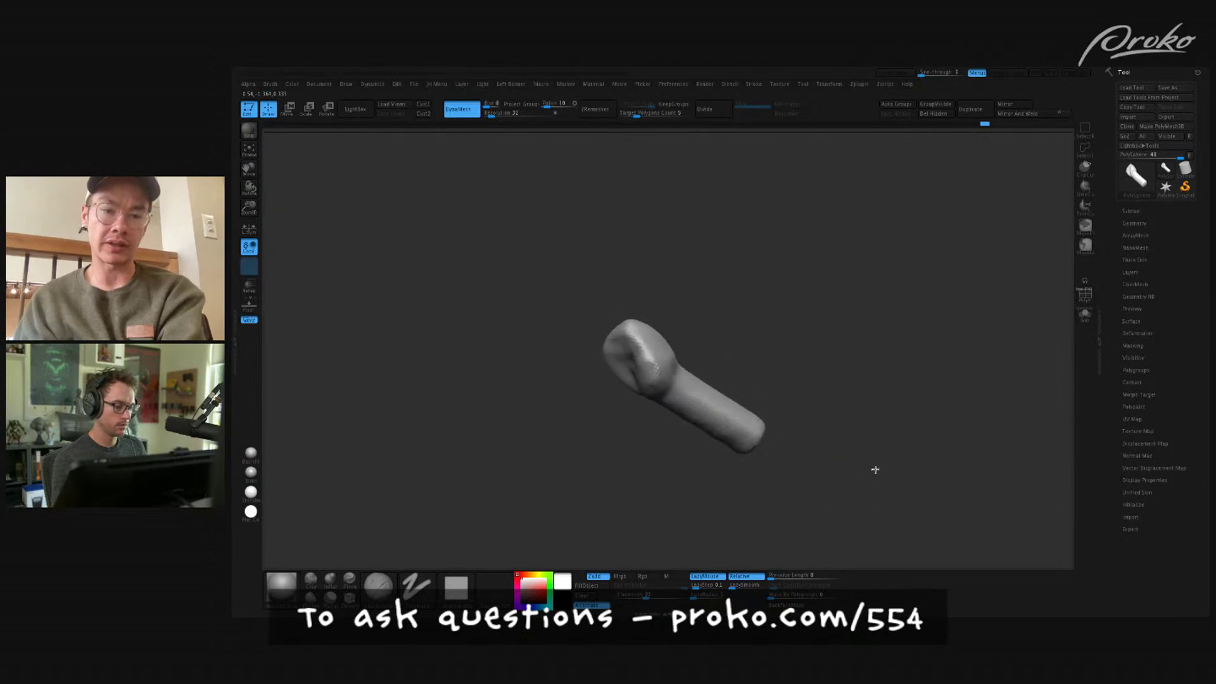
- Deepen the crease between the two palm masses with the Dam Standard brush
{"action": "mouse_move", "coordinate": [871, 466]}
{"action": "left_mouse_down"}
{"action": "mouse_move", "coordinate": [853, 402]}
{"action": "mouse_move", "coordinate": [672, 358]}
{"action": "mouse_move", "coordinate": [694, 342]}
{"action": "left_mouse_up"}
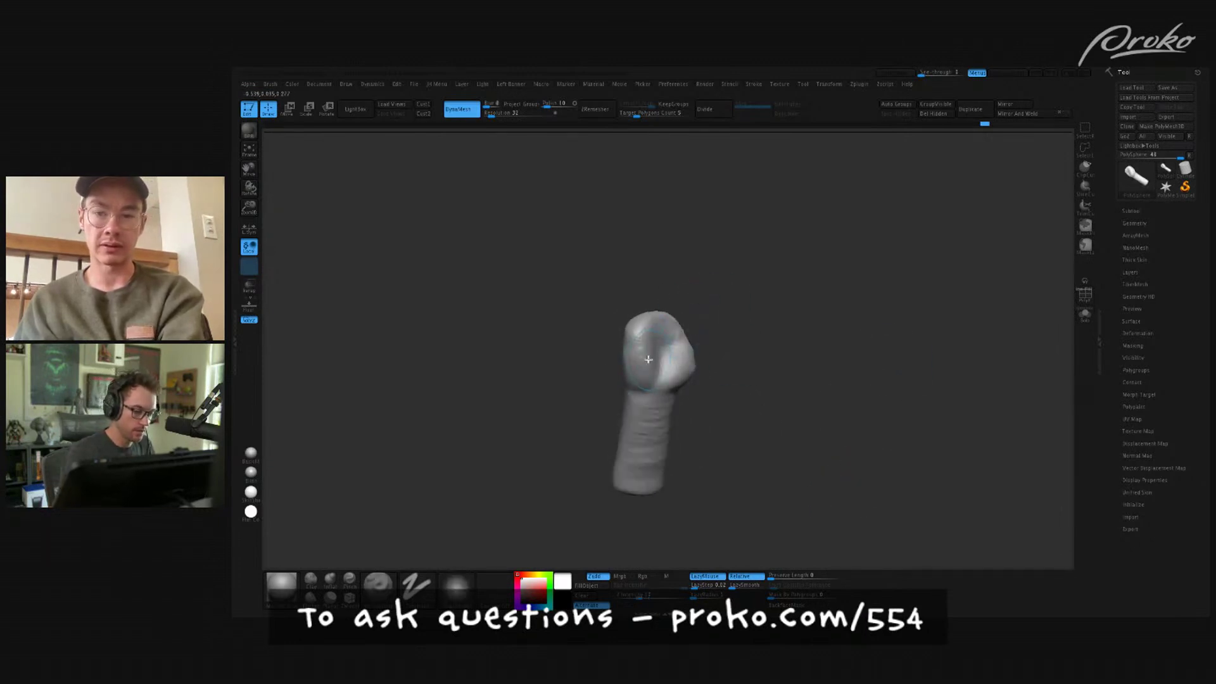
{"action": "right_click_drag", "start_coordinate": [659, 360], "coordinate": [657, 355]}
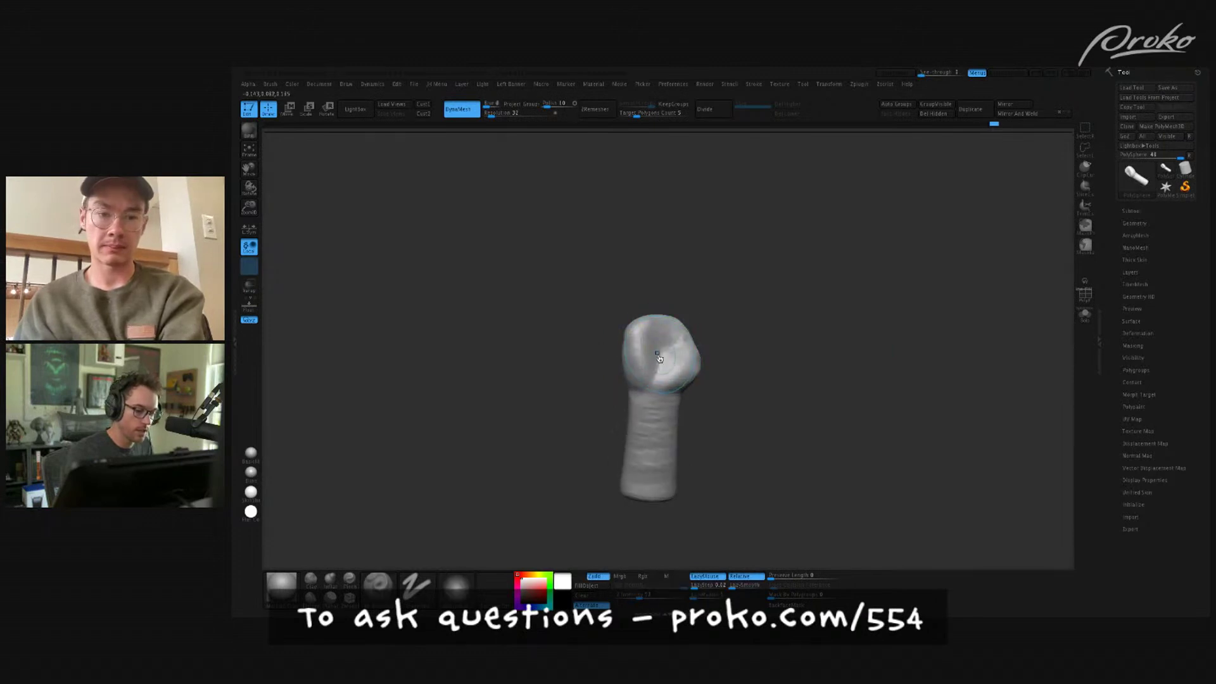
{"action": "left_click_drag", "start_coordinate": [658, 354], "coordinate": [653, 361]}
{"action": "mouse_move", "coordinate": [662, 348]}
{"action": "right_mouse_down"}
{"action": "mouse_move", "coordinate": [747, 342]}
{"action": "mouse_move", "coordinate": [701, 339]}
{"action": "mouse_move", "coordinate": [633, 374]}
{"action": "mouse_move", "coordinate": [642, 342]}
{"action": "mouse_move", "coordinate": [681, 312]}
{"action": "mouse_move", "coordinate": [633, 356]}
{"action": "mouse_move", "coordinate": [626, 329]}
{"action": "mouse_move", "coordinate": [602, 352]}
{"action": "right_mouse_up"}
{"action": "right_click_drag", "start_coordinate": [681, 289], "coordinate": [712, 306]}
- Build up the masses on both sides of the palm crease with the Clay Buildup brush
{"action": "key", "text": "2"}
{"action": "mouse_move", "coordinate": [606, 341]}
{"action": "right_mouse_down"}
{"action": "mouse_move", "coordinate": [615, 330]}
{"action": "mouse_move", "coordinate": [620, 352]}
{"action": "mouse_move", "coordinate": [614, 329]}
{"action": "mouse_move", "coordinate": [621, 352]}
{"action": "mouse_move", "coordinate": [670, 291]}
{"action": "mouse_move", "coordinate": [667, 302]}
{"action": "right_mouse_up"}
{"action": "key", "text": "1"}
{"action": "key", "text": "2"}
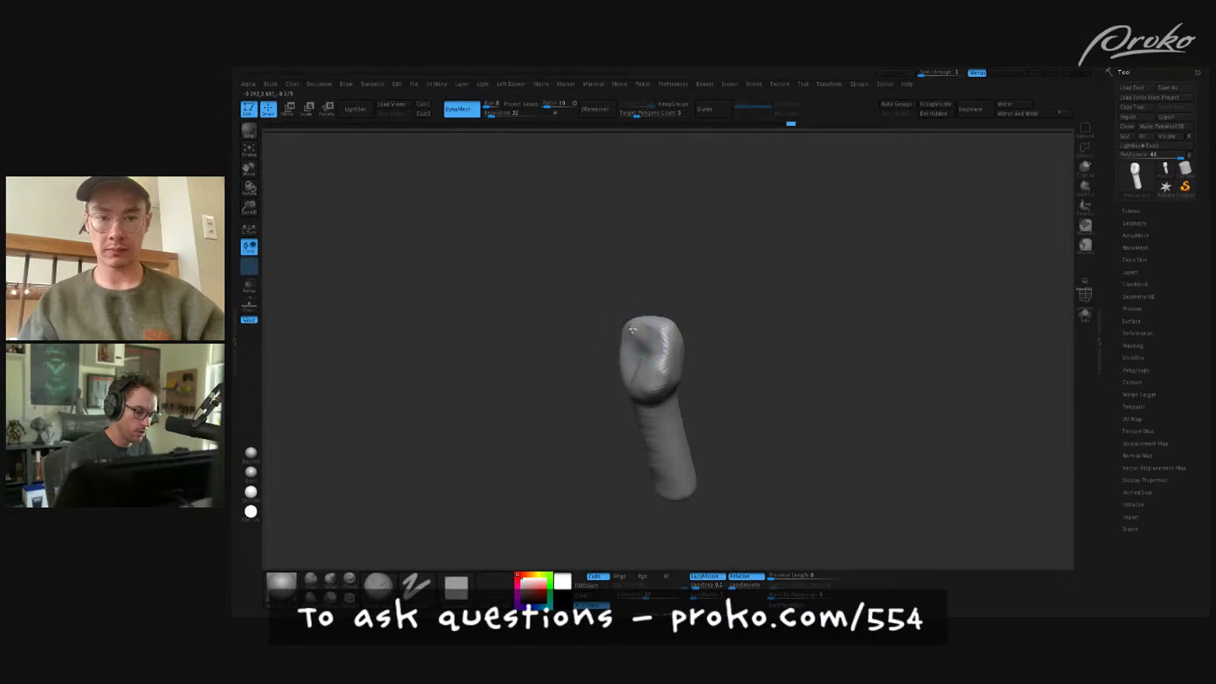
{"action": "key", "text": "3"}
{"action": "mouse_move", "coordinate": [696, 295]}
{"action": "right_mouse_down"}
{"action": "mouse_move", "coordinate": [661, 352]}
{"action": "mouse_move", "coordinate": [714, 350]}
{"action": "mouse_move", "coordinate": [703, 378]}
{"action": "mouse_move", "coordinate": [638, 334]}
{"action": "mouse_move", "coordinate": [704, 361]}
{"action": "mouse_move", "coordinate": [687, 371]}
{"action": "right_mouse_up"}
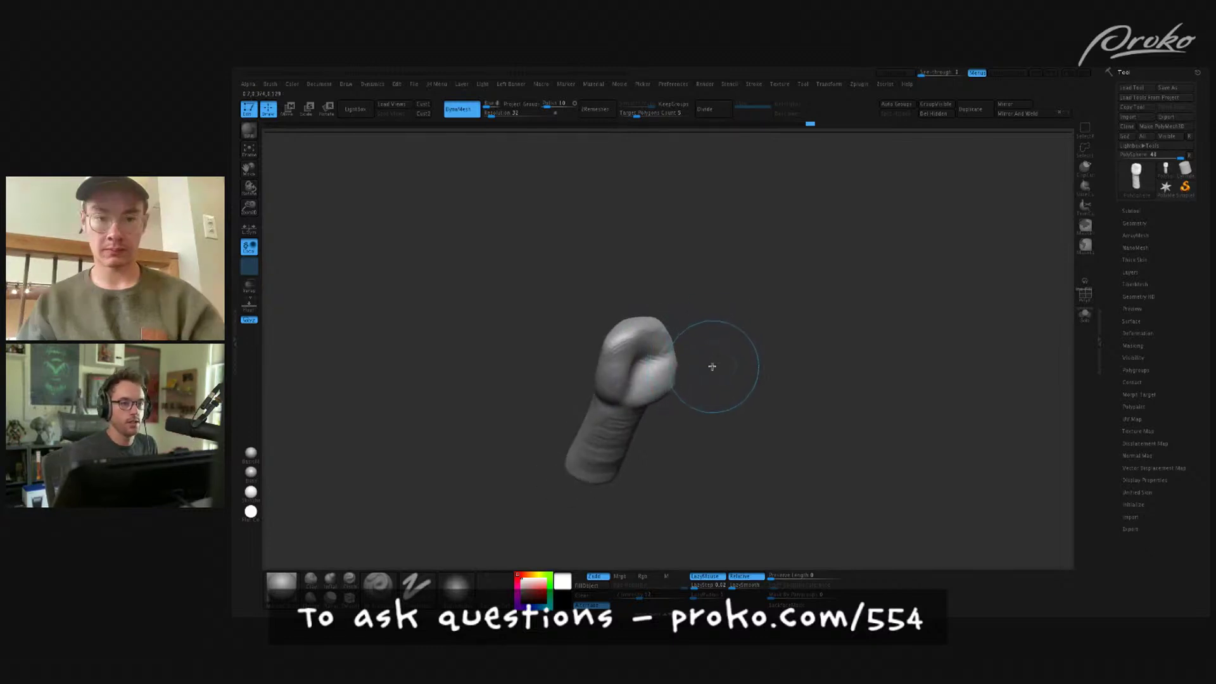
- Sharpen the palm crease and the planes around it with the Dam Standard brush
{"action": "mouse_move", "coordinate": [706, 320]}
{"action": "right_mouse_down"}
{"action": "mouse_move", "coordinate": [697, 345]}
{"action": "mouse_move", "coordinate": [716, 323]}
{"action": "mouse_move", "coordinate": [652, 355]}
{"action": "mouse_move", "coordinate": [742, 283]}
{"action": "mouse_move", "coordinate": [706, 312]}
{"action": "mouse_move", "coordinate": [737, 347]}
{"action": "mouse_move", "coordinate": [724, 336]}
{"action": "mouse_move", "coordinate": [739, 304]}
{"action": "mouse_move", "coordinate": [724, 304]}
{"action": "mouse_move", "coordinate": [747, 336]}
{"action": "mouse_move", "coordinate": [674, 344]}
{"action": "mouse_move", "coordinate": [699, 347]}
{"action": "mouse_move", "coordinate": [673, 306]}
{"action": "mouse_move", "coordinate": [662, 348]}
{"action": "mouse_move", "coordinate": [690, 312]}
{"action": "mouse_move", "coordinate": [706, 317]}
{"action": "mouse_move", "coordinate": [693, 311]}
{"action": "right_mouse_up"}
{"action": "mouse_move", "coordinate": [657, 366]}
{"action": "right_mouse_down"}
{"action": "mouse_move", "coordinate": [698, 348]}
{"action": "mouse_move", "coordinate": [646, 377]}
{"action": "mouse_move", "coordinate": [663, 367]}
{"action": "mouse_move", "coordinate": [640, 396]}
{"action": "mouse_move", "coordinate": [654, 352]}
{"action": "right_mouse_up"}
{"action": "key", "text": "b"}
{"action": "key", "text": "d"}
{"action": "key", "text": "s"}
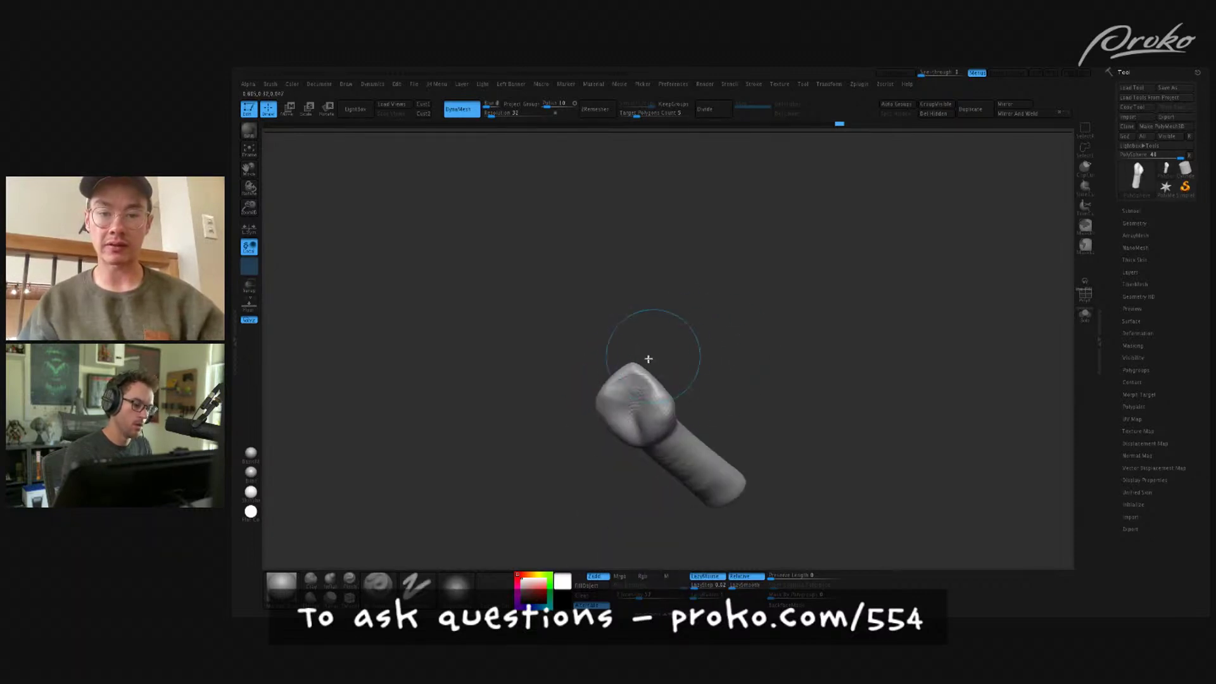
{"action": "mouse_move", "coordinate": [622, 400]}
{"action": "left_mouse_down"}
{"action": "mouse_move", "coordinate": [566, 400]}
{"action": "mouse_move", "coordinate": [618, 402]}
{"action": "left_mouse_up"}
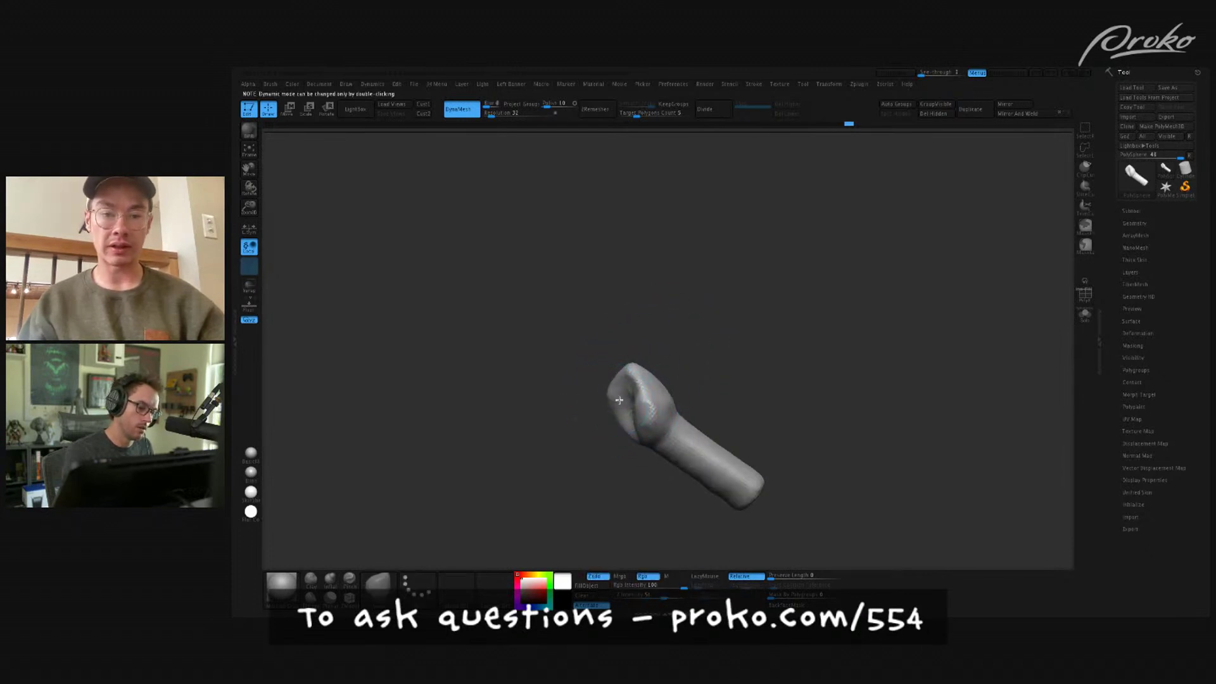
- Build up the forearm with the Clay Buildup brush and smooth its surface
{"action": "mouse_move", "coordinate": [708, 323]}
{"action": "right_mouse_down"}
{"action": "mouse_move", "coordinate": [690, 347]}
{"action": "mouse_move", "coordinate": [748, 389]}
{"action": "right_mouse_up"}
{"action": "mouse_move", "coordinate": [798, 469]}
{"action": "right_mouse_down"}
{"action": "mouse_move", "coordinate": [831, 443]}
{"action": "mouse_move", "coordinate": [845, 484]}
{"action": "mouse_move", "coordinate": [849, 461]}
{"action": "mouse_move", "coordinate": [633, 481]}
{"action": "right_mouse_up"}
{"action": "key", "text": "s"}
{"action": "key", "text": "b"}
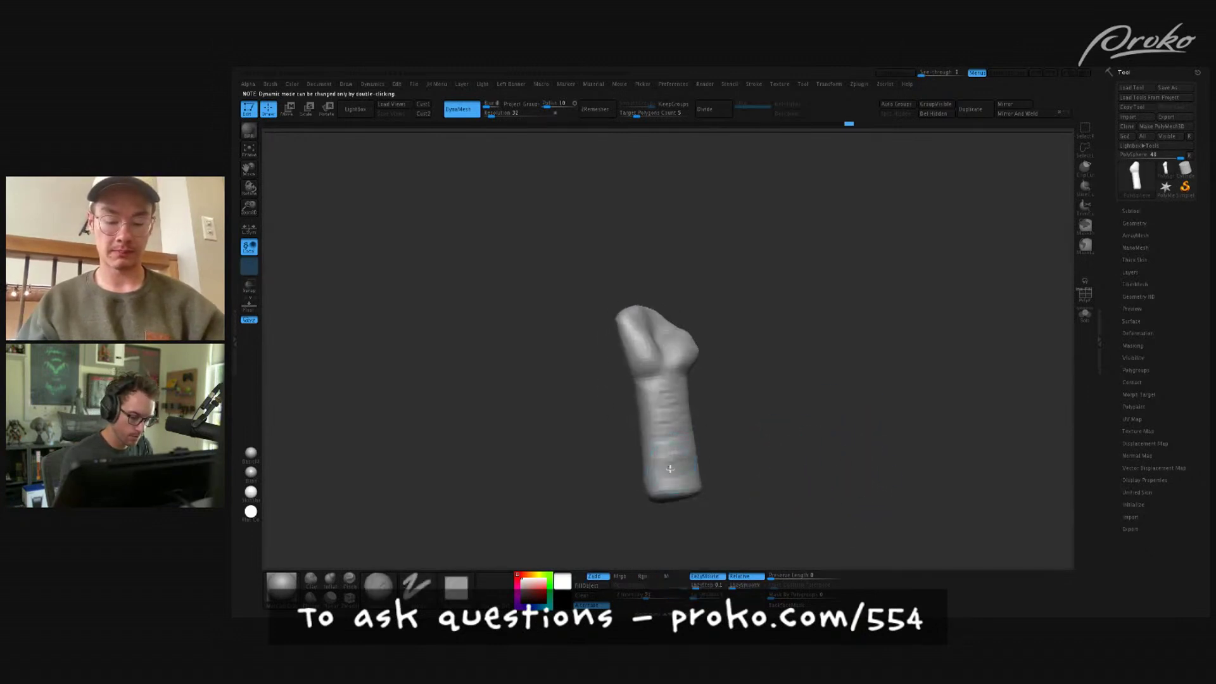
{"action": "mouse_move", "coordinate": [724, 484]}
{"action": "right_mouse_down"}
{"action": "mouse_move", "coordinate": [709, 466]}
{"action": "mouse_move", "coordinate": [671, 480]}
{"action": "mouse_move", "coordinate": [697, 458]}
{"action": "right_mouse_up"}
{"action": "mouse_move", "coordinate": [687, 451]}
{"action": "left_mouse_down", "text": "shift"}
{"action": "mouse_move", "coordinate": [663, 467]}
{"action": "mouse_move", "coordinate": [663, 426]}
{"action": "mouse_move", "coordinate": [674, 428]}
{"action": "left_mouse_up", "text": "shift"}
{"action": "mouse_move", "coordinate": [673, 429]}
{"action": "right_mouse_down"}
{"action": "mouse_move", "coordinate": [660, 403]}
{"action": "mouse_move", "coordinate": [735, 382]}
{"action": "mouse_move", "coordinate": [720, 384]}
{"action": "right_mouse_up"}
- Define the junction between the hand block and the forearm, adding volume with the Clay Buildup brush
{"action": "key", "text": "b"}
{"action": "key", "text": "d"}
{"action": "key", "text": "s"}
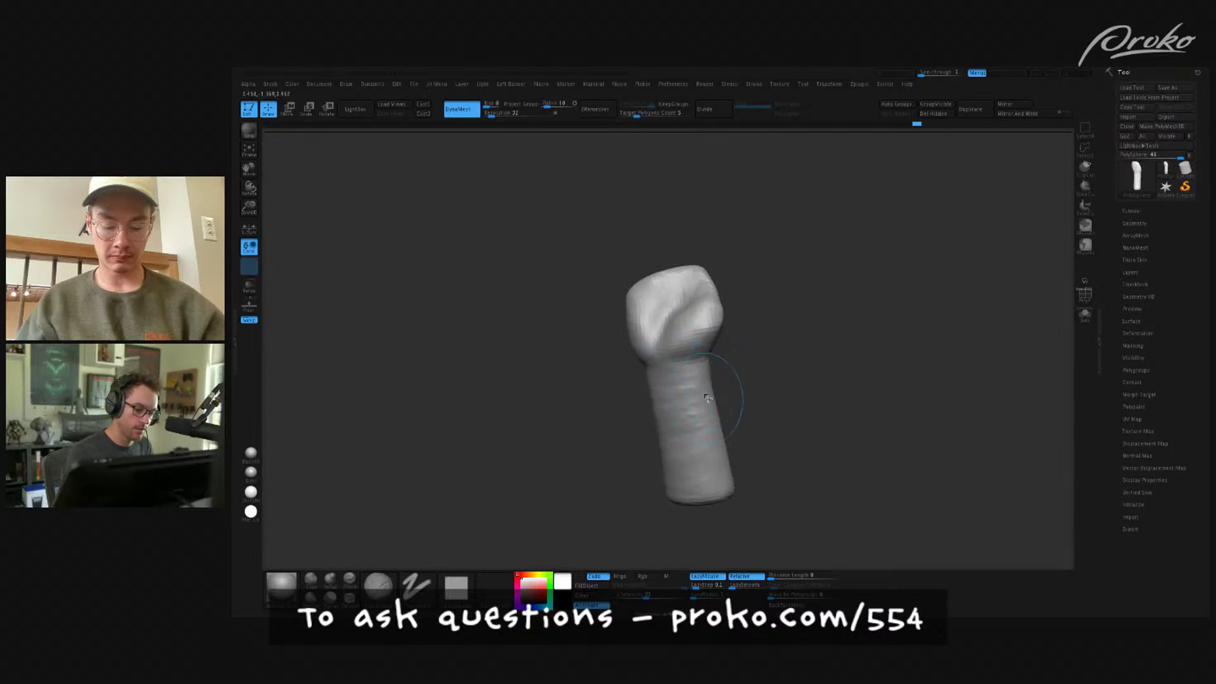
{"action": "right_click_drag", "start_coordinate": [733, 421], "coordinate": [824, 433]}
- Adjust the side profile of the hand block with the Move brush
{"action": "key", "text": "b"}
{"action": "key", "text": "m"}
{"action": "key", "text": "v"}
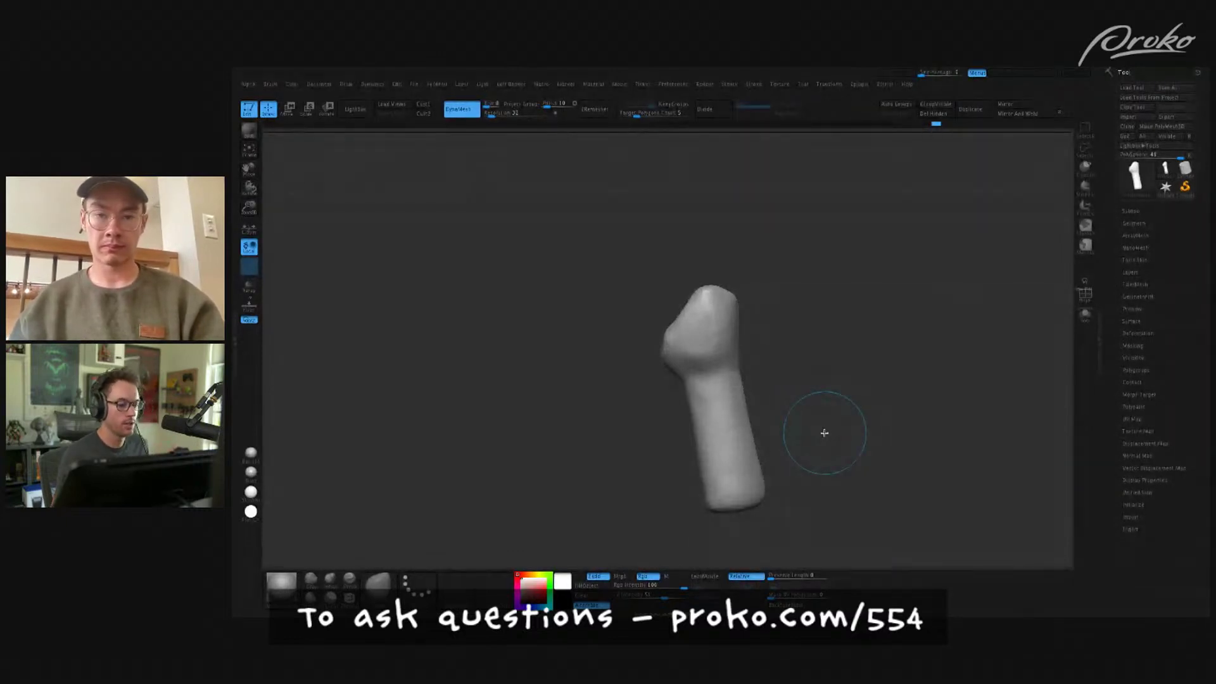
{"action": "mouse_move", "coordinate": [904, 488]}
{"action": "left_mouse_down"}
{"action": "mouse_move", "coordinate": [931, 488]}
{"action": "mouse_move", "coordinate": [923, 505]}
{"action": "mouse_move", "coordinate": [912, 492]}
{"action": "left_mouse_up"}
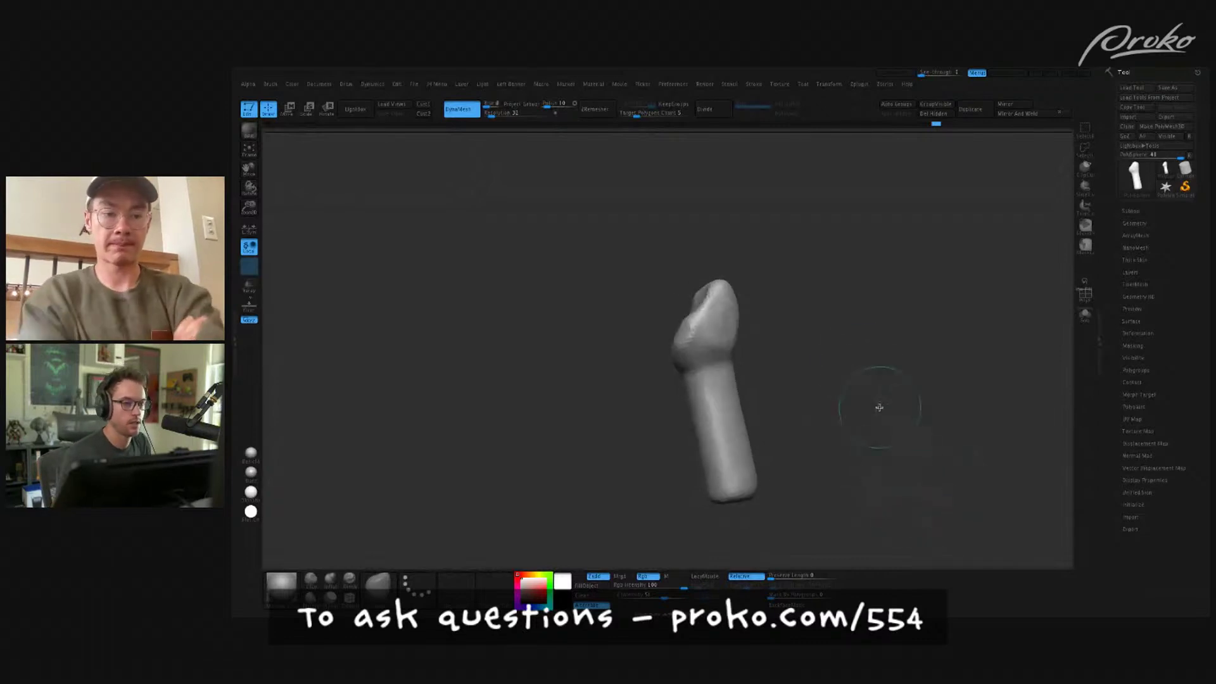
{"action": "left_click_drag", "start_coordinate": [717, 268], "coordinate": [733, 320]}
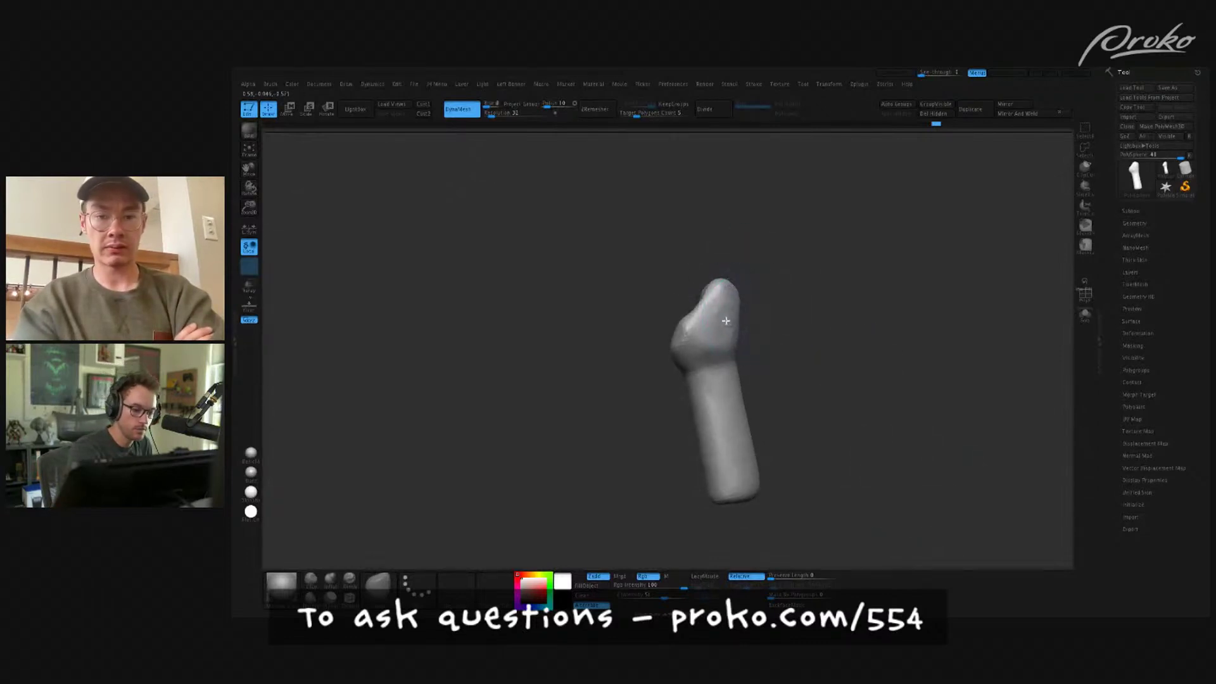
{"action": "mouse_move", "coordinate": [902, 447]}
{"action": "left_mouse_down"}
{"action": "mouse_move", "coordinate": [882, 464]}
{"action": "mouse_move", "coordinate": [893, 477]}
{"action": "mouse_move", "coordinate": [894, 461]}
{"action": "left_mouse_up"}
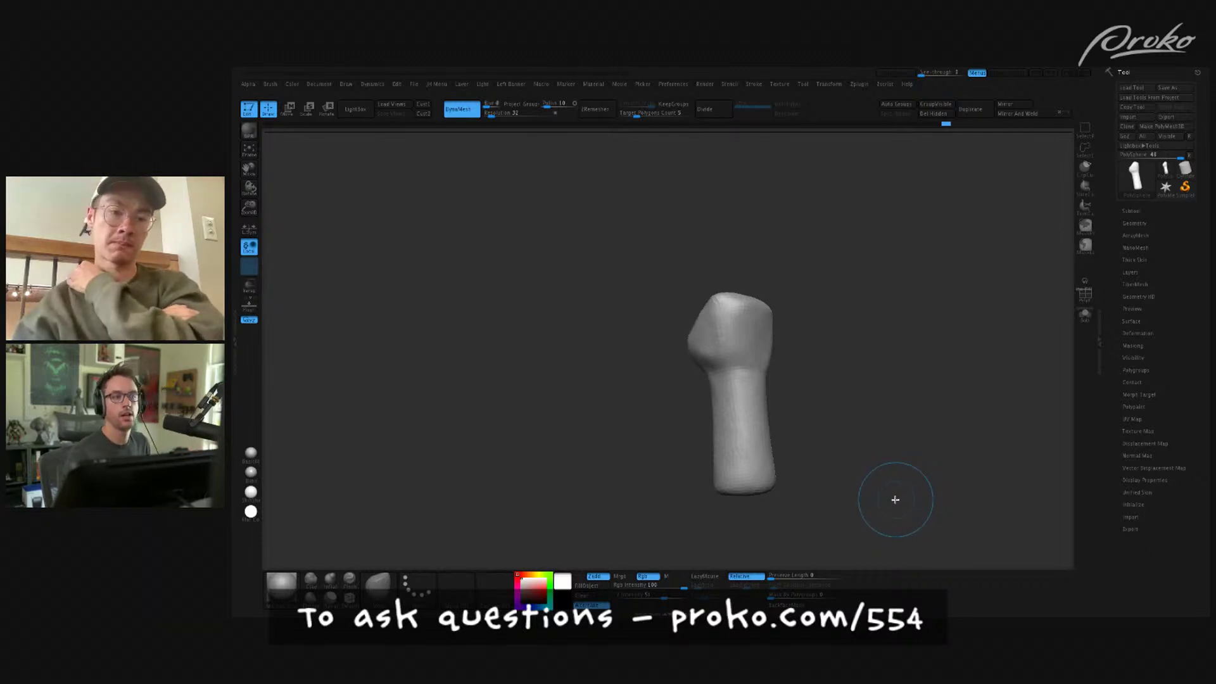
{"action": "mouse_move", "coordinate": [888, 454]}
{"action": "left_mouse_down"}
{"action": "mouse_move", "coordinate": [904, 478]}
{"action": "mouse_move", "coordinate": [882, 491]}
{"action": "mouse_move", "coordinate": [869, 478]}
{"action": "mouse_move", "coordinate": [901, 489]}
{"action": "mouse_move", "coordinate": [882, 485]}
{"action": "left_mouse_up"}
- Rework the crease down the palm with the Dam Standard brush and smooth it
{"action": "key", "text": "b"}
{"action": "key", "text": "d"}
{"action": "key", "text": "s"}
{"action": "key", "text": "shift+d"}
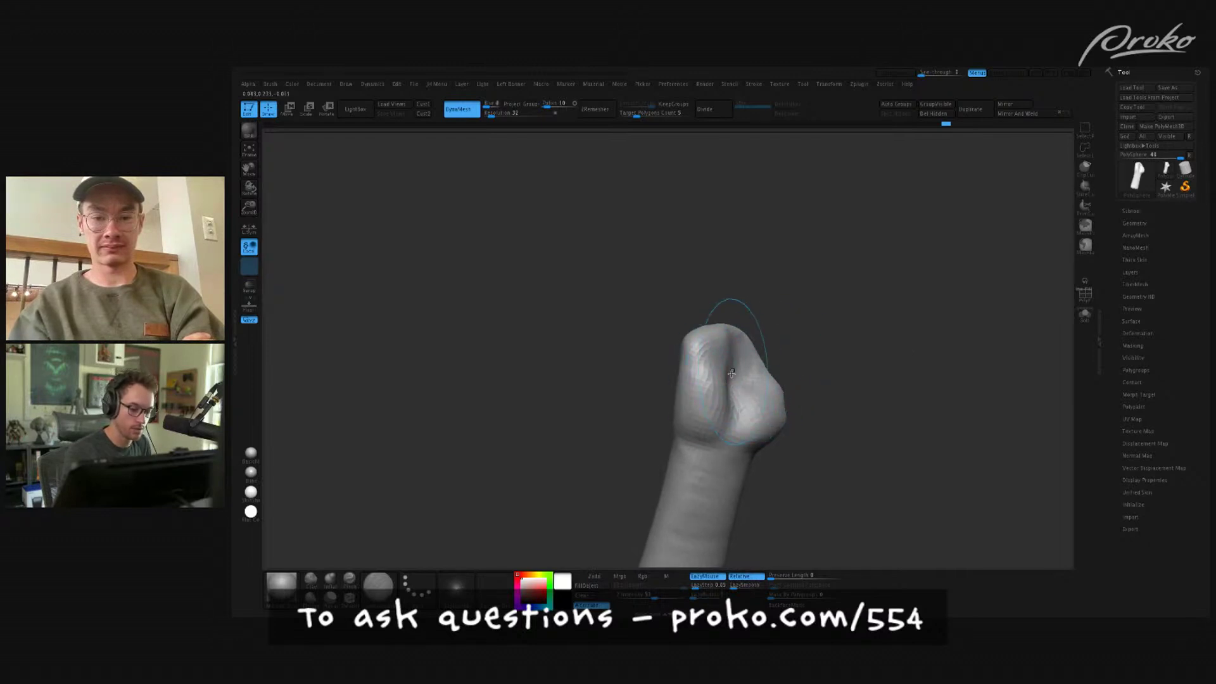
{"action": "left_click_drag", "start_coordinate": [733, 437], "coordinate": [729, 377]}
{"action": "mouse_move", "coordinate": [828, 465]}
{"action": "left_mouse_down"}
{"action": "mouse_move", "coordinate": [818, 437]}
{"action": "mouse_move", "coordinate": [804, 459]}
{"action": "mouse_move", "coordinate": [836, 457]}
{"action": "mouse_move", "coordinate": [831, 442]}
{"action": "left_mouse_up"}
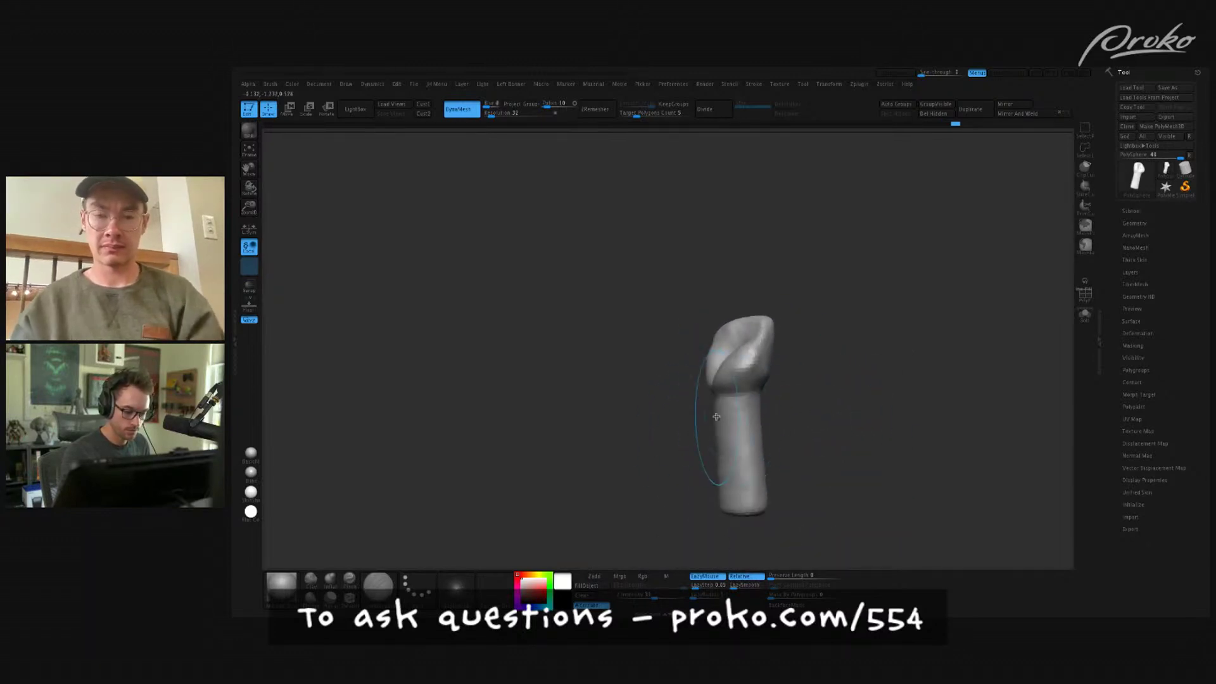
- Try to shift the upper forearm with the Move brush, and undo the change
{"action": "key", "text": "b"}
{"action": "key", "text": "m"}
{"action": "key", "text": "v"}
{"action": "mouse_move", "coordinate": [717, 416]}
{"action": "left_mouse_down"}
{"action": "mouse_move", "coordinate": [788, 407]}
{"action": "mouse_move", "coordinate": [764, 410]}
{"action": "left_mouse_up"}
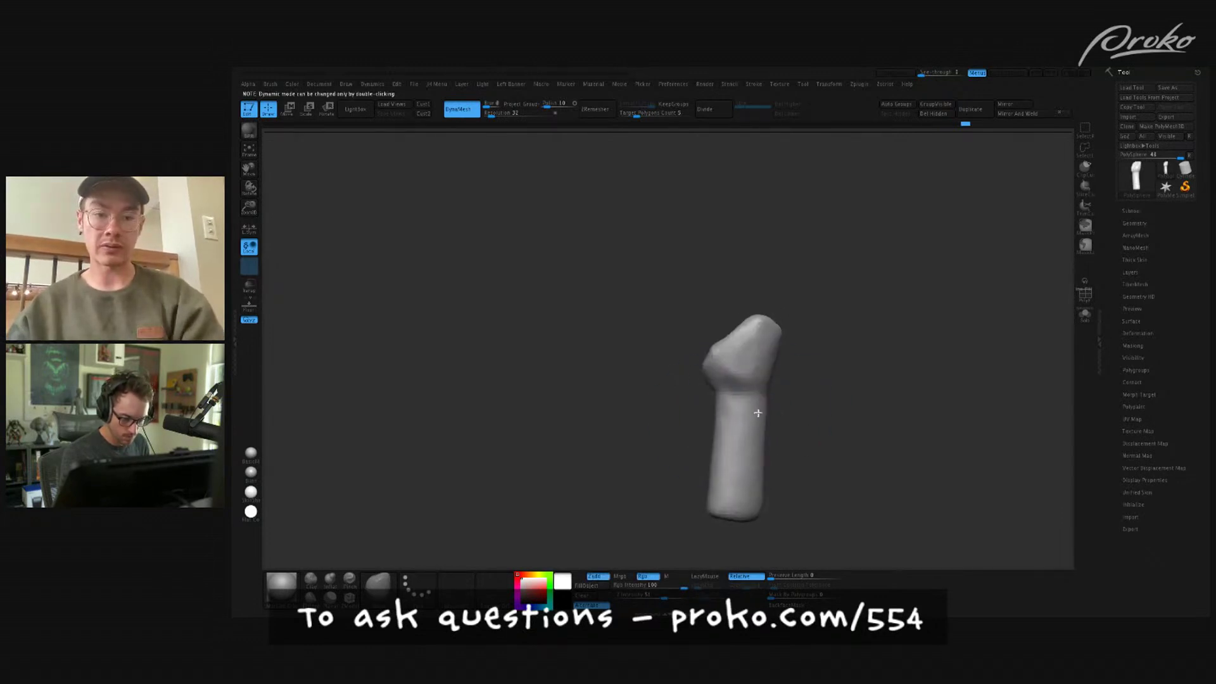
{"action": "key", "text": "ctrl+z"}
- Reduce the brush size and refine the outline of the hand block with the Move brush
{"action": "key", "text": "["}
{"action": "key", "text": "["}
{"action": "key", "text": "["}
{"action": "mouse_move", "coordinate": [858, 465]}
{"action": "left_mouse_down"}
{"action": "mouse_move", "coordinate": [945, 451]}
{"action": "mouse_move", "coordinate": [921, 481]}
{"action": "mouse_move", "coordinate": [870, 486]}
{"action": "left_mouse_up"}
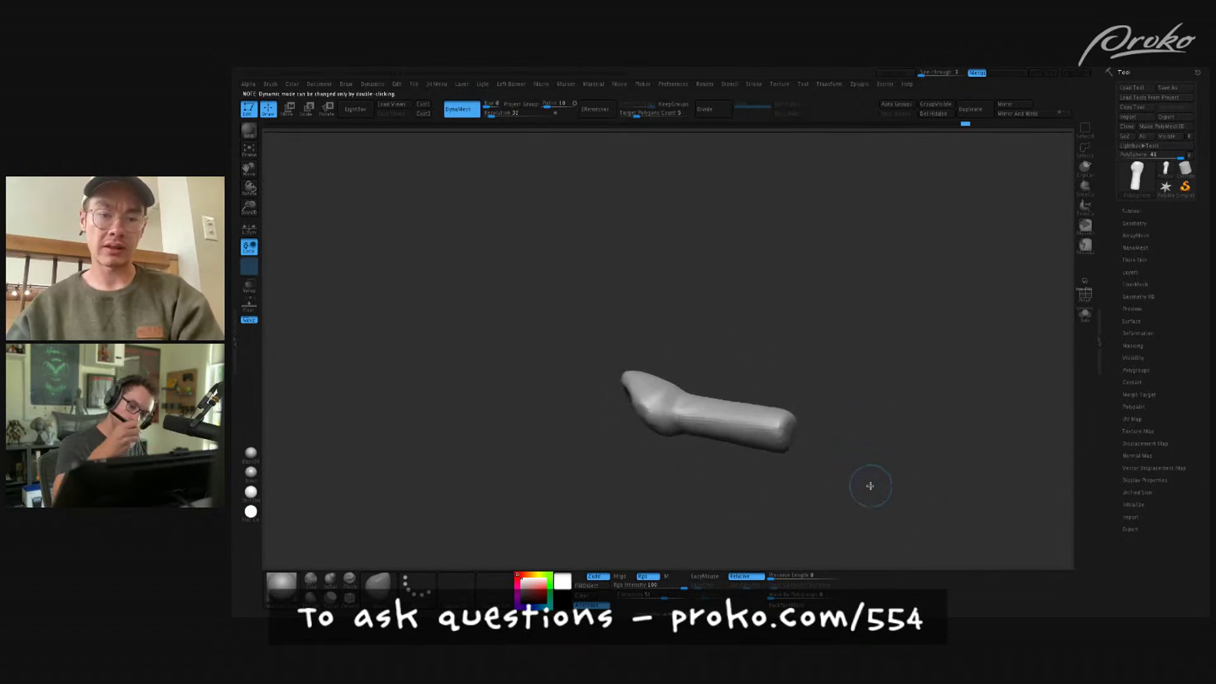
{"action": "mouse_move", "coordinate": [825, 410]}
{"action": "left_mouse_down"}
{"action": "mouse_move", "coordinate": [865, 361]}
{"action": "mouse_move", "coordinate": [909, 341]}
{"action": "mouse_move", "coordinate": [798, 355]}
{"action": "mouse_move", "coordinate": [753, 309]}
{"action": "mouse_move", "coordinate": [693, 331]}
{"action": "mouse_move", "coordinate": [678, 352]}
{"action": "left_mouse_up"}
{"action": "mouse_move", "coordinate": [754, 317]}
{"action": "left_mouse_down"}
{"action": "mouse_move", "coordinate": [763, 323]}
{"action": "mouse_move", "coordinate": [680, 353]}
{"action": "left_mouse_up"}
{"action": "left_click_drag", "start_coordinate": [760, 361], "coordinate": [769, 352]}
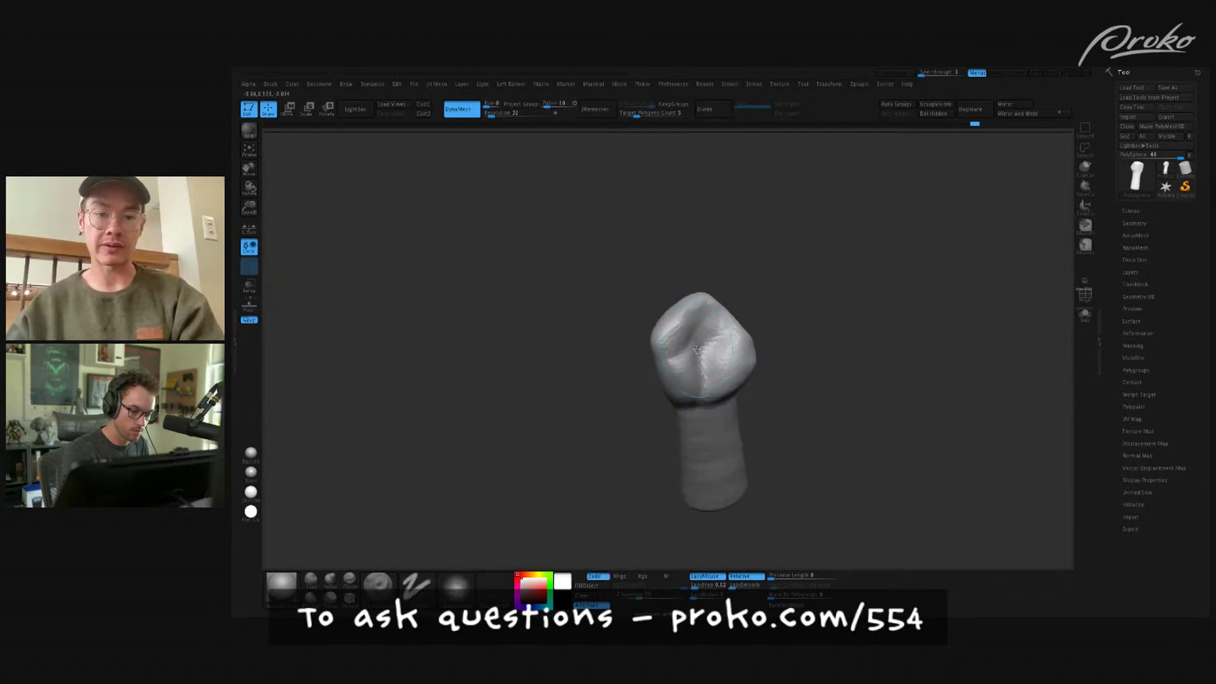
- Undo the last stroke across the palm and smooth the area beside the crease
{"action": "mouse_move", "coordinate": [693, 338]}
{"action": "left_mouse_down"}
{"action": "mouse_move", "coordinate": [701, 386]}
{"action": "mouse_move", "coordinate": [763, 336]}
{"action": "left_mouse_up"}
{"action": "key", "text": "ctrl+z"}
{"action": "left_click_drag", "start_coordinate": [684, 372], "coordinate": [682, 386], "text": "shift"}
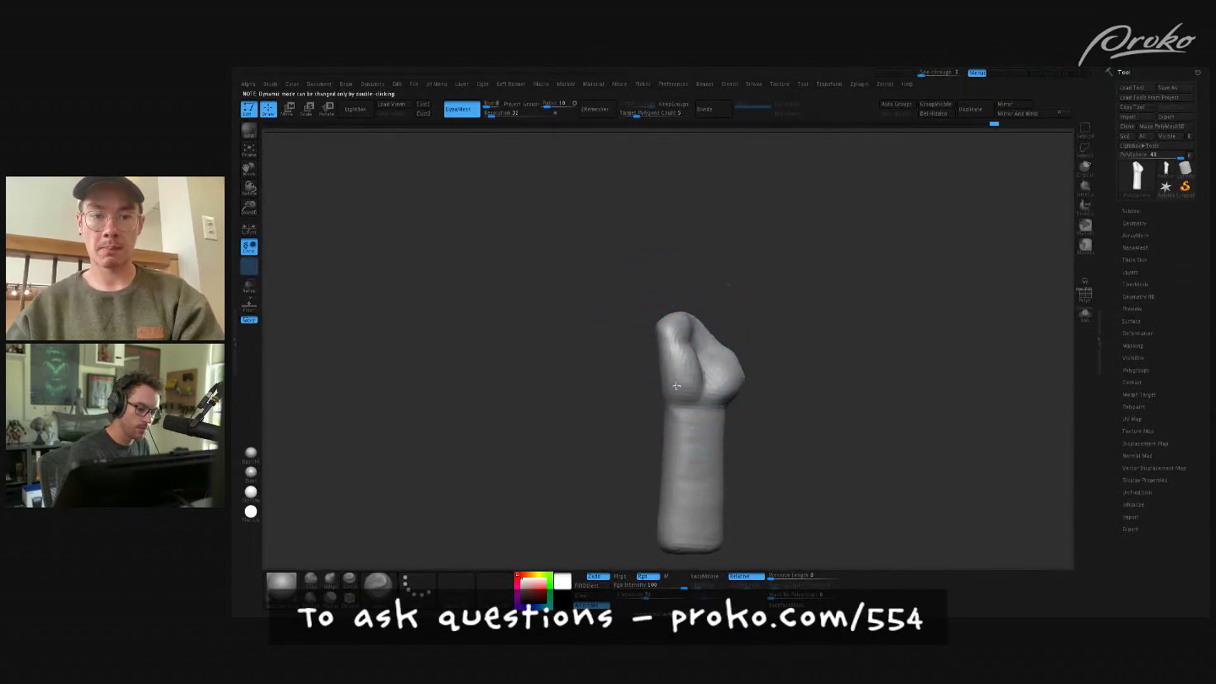
- Reshape the hand block and wrist in profile and refine the forearm with Clay Buildup, switching to the Move brush
{"action": "left_click_drag", "start_coordinate": [640, 286], "coordinate": [640, 322]}
{"action": "mouse_move", "coordinate": [633, 399]}
{"action": "left_mouse_down"}
{"action": "mouse_move", "coordinate": [766, 437]}
{"action": "mouse_move", "coordinate": [725, 394]}
{"action": "left_mouse_up"}
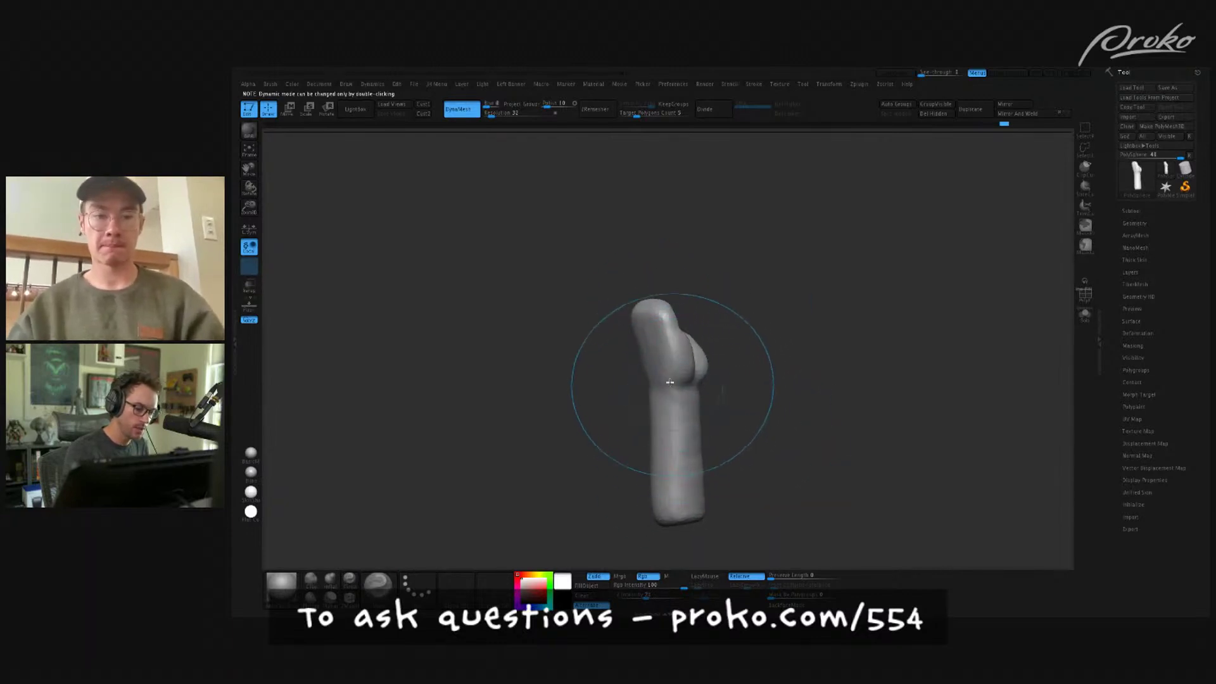
{"action": "right_click_drag", "start_coordinate": [645, 402], "coordinate": [659, 399]}
{"action": "mouse_move", "coordinate": [730, 386]}
{"action": "left_mouse_down"}
{"action": "mouse_move", "coordinate": [637, 415]}
{"action": "mouse_move", "coordinate": [631, 398]}
{"action": "left_mouse_up"}
{"action": "mouse_move", "coordinate": [632, 398]}
{"action": "right_mouse_down"}
{"action": "mouse_move", "coordinate": [701, 355]}
{"action": "mouse_move", "coordinate": [708, 402]}
{"action": "mouse_move", "coordinate": [663, 410]}
{"action": "mouse_move", "coordinate": [719, 416]}
{"action": "mouse_move", "coordinate": [668, 435]}
{"action": "mouse_move", "coordinate": [745, 457]}
{"action": "mouse_move", "coordinate": [733, 462]}
{"action": "right_mouse_up"}
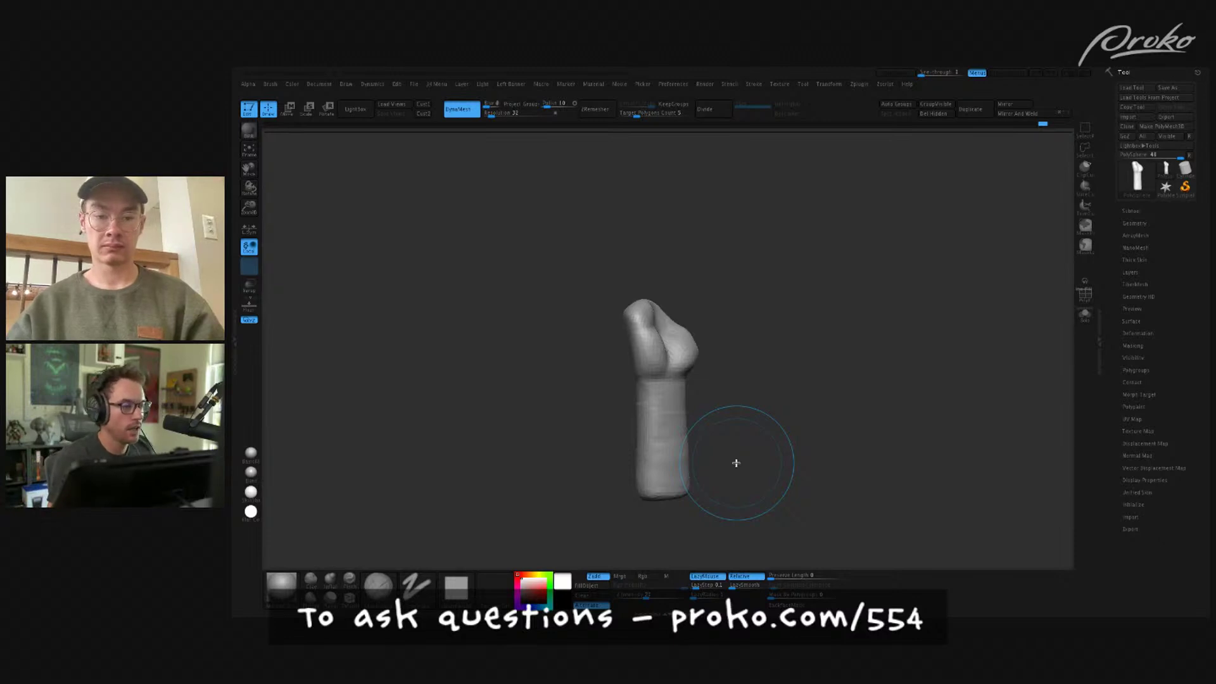
{"action": "key", "text": "b"}
{"action": "key", "text": "m"}
{"action": "key", "text": "v"}
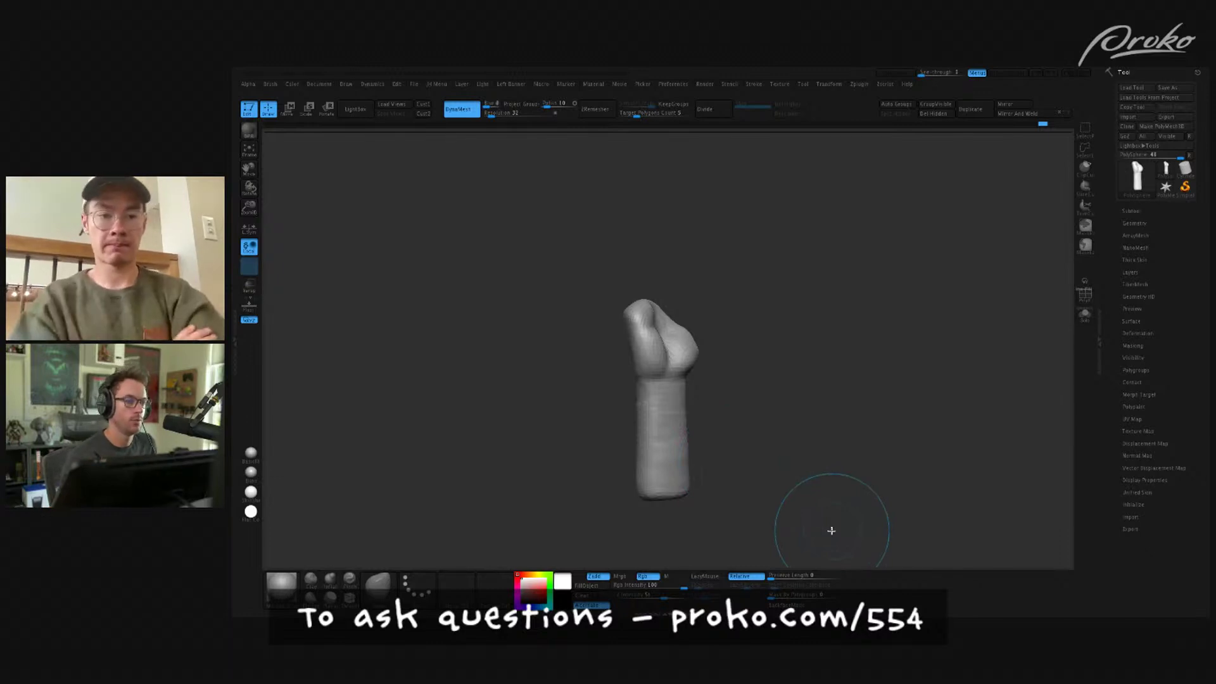
- Reshape the palm side of the hand block with the Move brush, adjusting the brush size
{"action": "mouse_move", "coordinate": [831, 530]}
{"action": "left_mouse_down"}
{"action": "mouse_move", "coordinate": [860, 497]}
{"action": "mouse_move", "coordinate": [651, 407]}
{"action": "mouse_move", "coordinate": [672, 426]}
{"action": "mouse_move", "coordinate": [760, 367]}
{"action": "mouse_move", "coordinate": [754, 386]}
{"action": "mouse_move", "coordinate": [649, 374]}
{"action": "mouse_move", "coordinate": [718, 374]}
{"action": "left_mouse_up"}
{"action": "mouse_move", "coordinate": [648, 396]}
{"action": "left_mouse_down"}
{"action": "mouse_move", "coordinate": [671, 380]}
{"action": "mouse_move", "coordinate": [733, 382]}
{"action": "mouse_move", "coordinate": [724, 388]}
{"action": "mouse_move", "coordinate": [722, 361]}
{"action": "mouse_move", "coordinate": [668, 357]}
{"action": "mouse_move", "coordinate": [749, 285]}
{"action": "mouse_move", "coordinate": [740, 298]}
{"action": "left_mouse_up"}
{"action": "key", "text": "b"}
{"action": "key", "text": "m"}
{"action": "key", "text": "v"}
{"action": "key", "text": "s"}
{"action": "left_click_drag", "start_coordinate": [695, 360], "coordinate": [691, 359]}
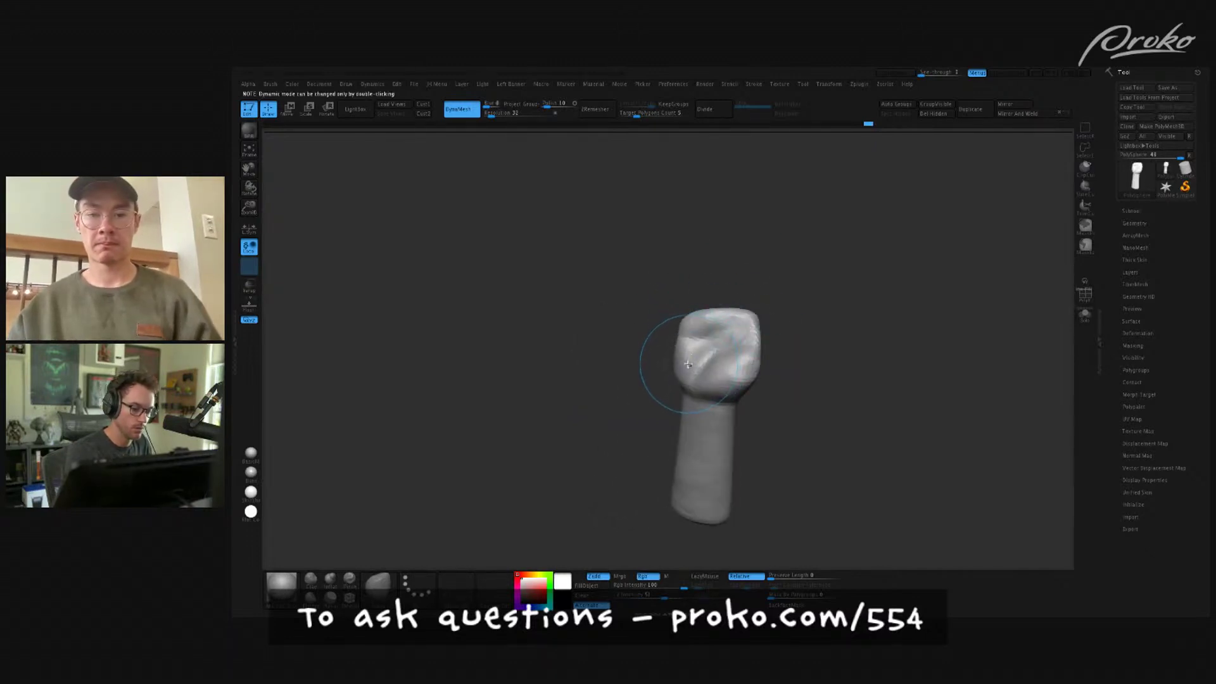
- Sculpt the hollow of the palm and the crease between the thumb mass and the heel of the hand
{"action": "right_click_drag", "start_coordinate": [689, 366], "coordinate": [690, 385]}
{"action": "mouse_move", "coordinate": [815, 307]}
{"action": "right_mouse_down"}
{"action": "mouse_move", "coordinate": [762, 317]}
{"action": "mouse_move", "coordinate": [694, 372]}
{"action": "right_mouse_up"}
{"action": "mouse_move", "coordinate": [775, 348]}
{"action": "right_mouse_down"}
{"action": "mouse_move", "coordinate": [801, 332]}
{"action": "mouse_move", "coordinate": [815, 342]}
{"action": "mouse_move", "coordinate": [745, 344]}
{"action": "right_mouse_up"}
{"action": "left_click_drag", "start_coordinate": [736, 355], "coordinate": [702, 345]}
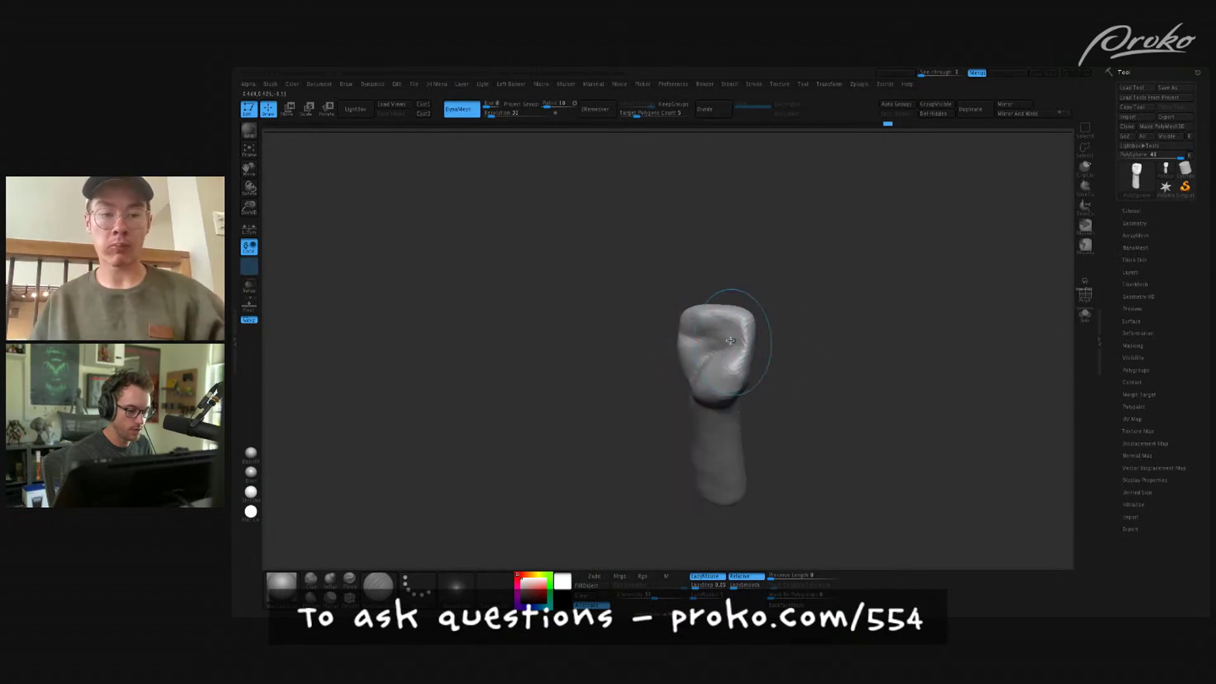
{"action": "left_click_drag", "start_coordinate": [782, 326], "coordinate": [843, 388]}
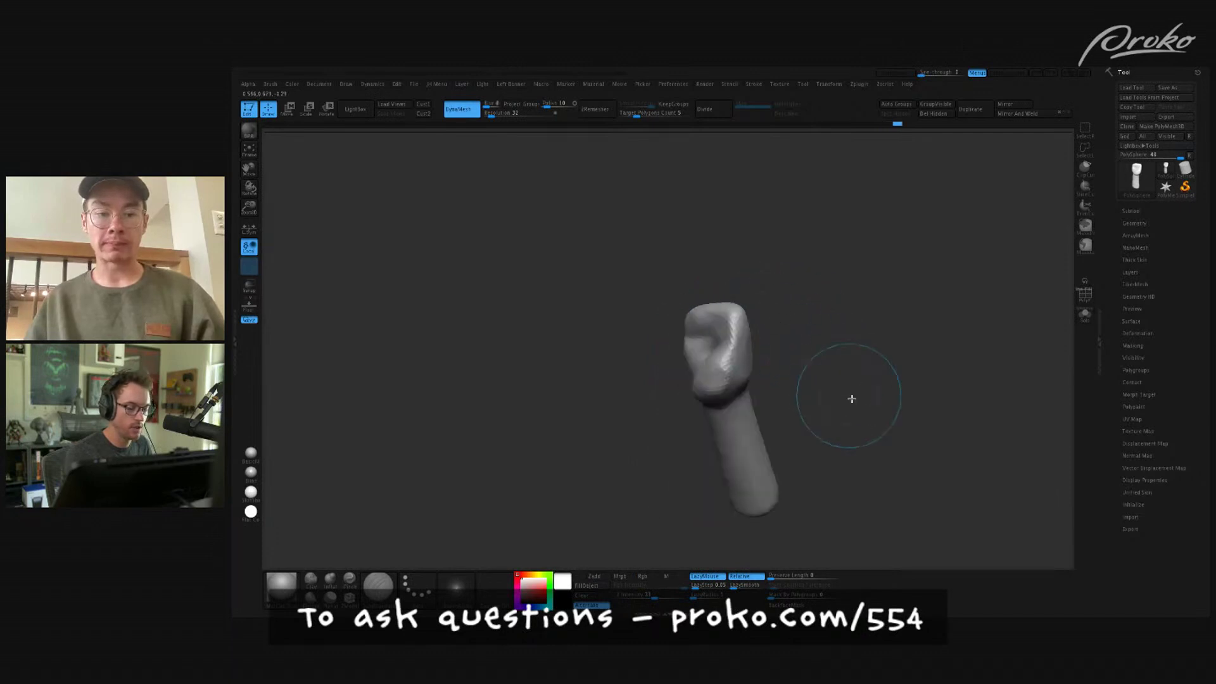
{"action": "mouse_move", "coordinate": [898, 439]}
{"action": "left_mouse_down"}
{"action": "mouse_move", "coordinate": [896, 424]}
{"action": "mouse_move", "coordinate": [896, 469]}
{"action": "mouse_move", "coordinate": [737, 371]}
{"action": "mouse_move", "coordinate": [754, 340]}
{"action": "mouse_move", "coordinate": [739, 318]}
{"action": "mouse_move", "coordinate": [720, 383]}
{"action": "mouse_move", "coordinate": [697, 362]}
{"action": "mouse_move", "coordinate": [712, 344]}
{"action": "mouse_move", "coordinate": [739, 359]}
{"action": "mouse_move", "coordinate": [773, 339]}
{"action": "mouse_move", "coordinate": [747, 358]}
{"action": "mouse_move", "coordinate": [874, 380]}
{"action": "mouse_move", "coordinate": [864, 407]}
{"action": "mouse_move", "coordinate": [849, 407]}
{"action": "mouse_move", "coordinate": [829, 379]}
{"action": "left_mouse_up"}
{"action": "key", "text": "shift"}
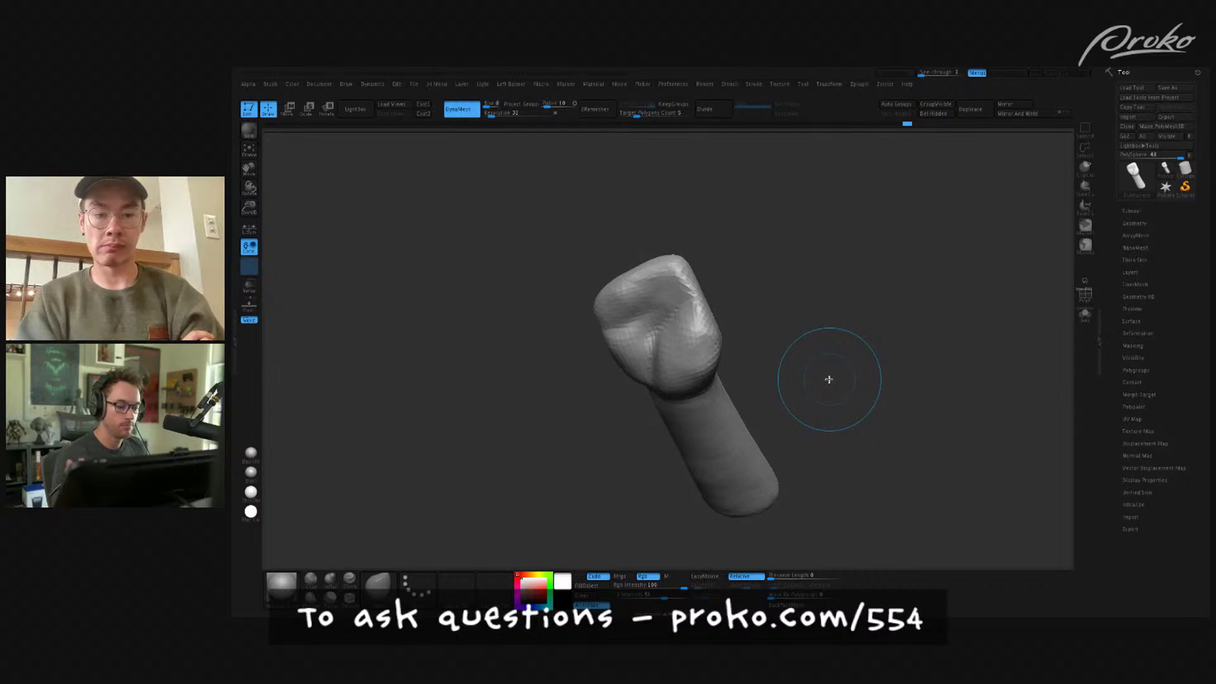
- Adjust the hand block's profile with the Move brush and smooth the upper forearm near the wrist
{"action": "mouse_move", "coordinate": [861, 485]}
{"action": "left_mouse_down"}
{"action": "mouse_move", "coordinate": [901, 477]}
{"action": "mouse_move", "coordinate": [915, 416]}
{"action": "mouse_move", "coordinate": [865, 399]}
{"action": "left_mouse_up"}
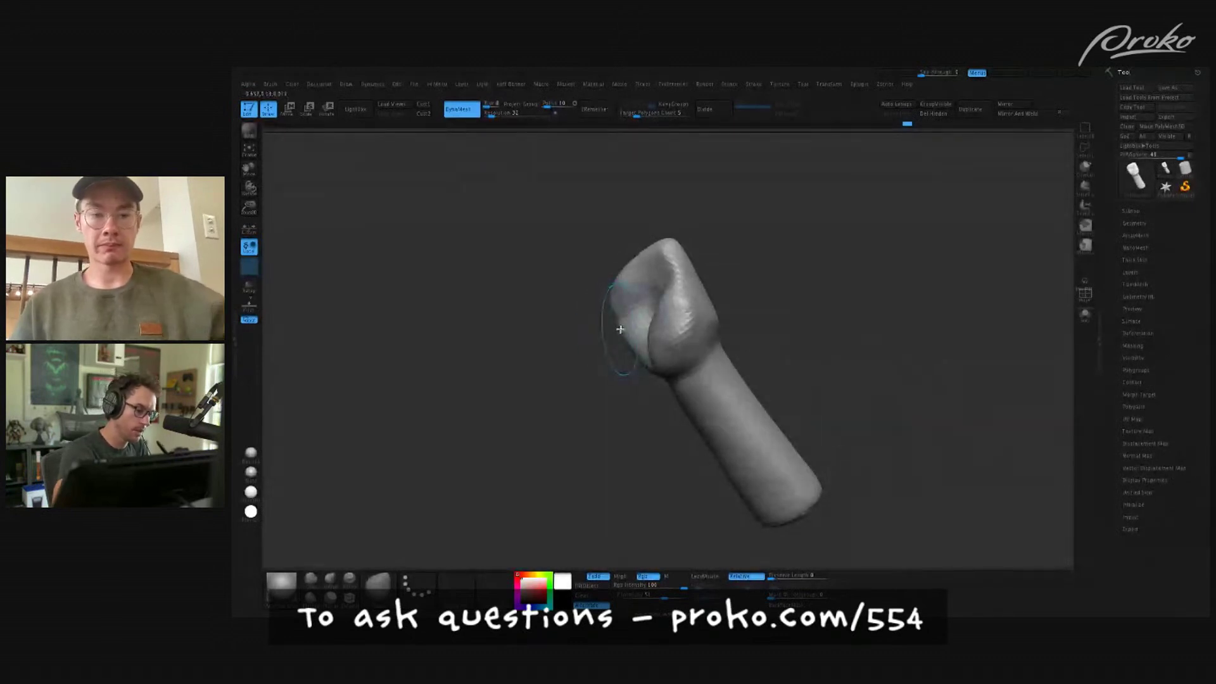
{"action": "left_click_drag", "start_coordinate": [770, 279], "coordinate": [722, 315]}
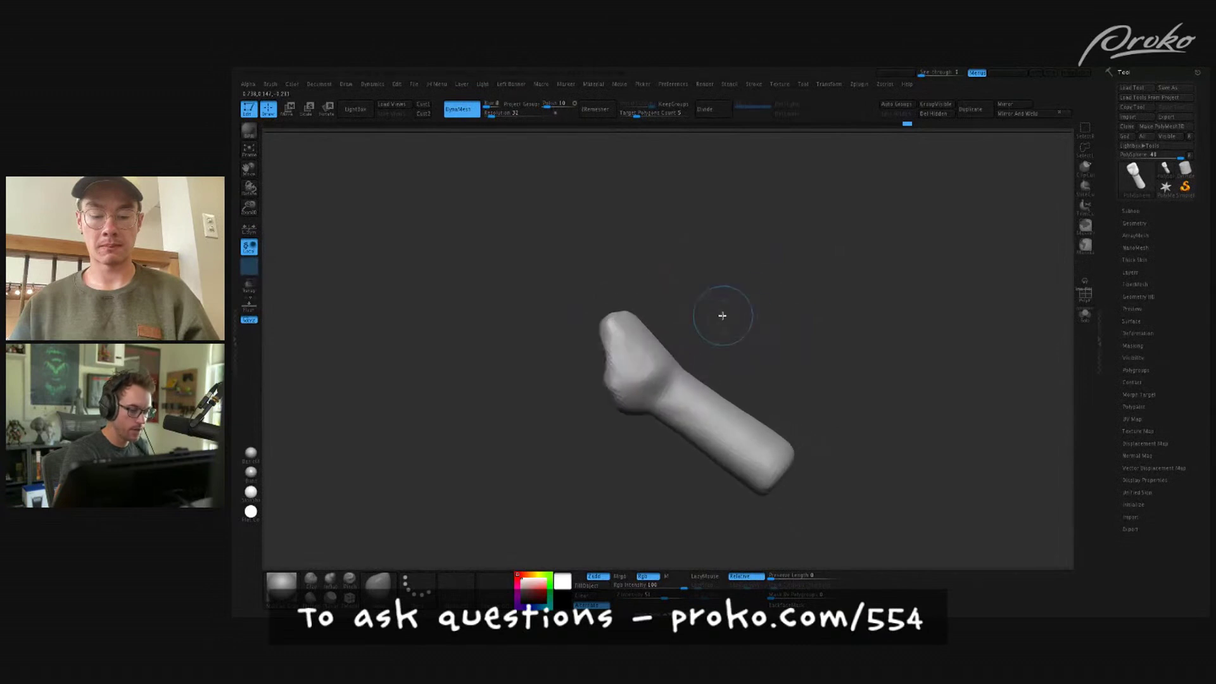
{"action": "left_click_drag", "start_coordinate": [709, 355], "coordinate": [847, 426]}
{"action": "left_click_drag", "start_coordinate": [714, 411], "coordinate": [747, 423], "text": "shift"}
{"action": "left_click_drag", "start_coordinate": [859, 445], "coordinate": [866, 411]}
- Set the DynaMesh resolution to 64, remesh the model and enable the Project option
{"action": "left_click", "coordinate": [492, 114]}
{"action": "type", "text": "64"}
{"action": "key", "text": "Return"}
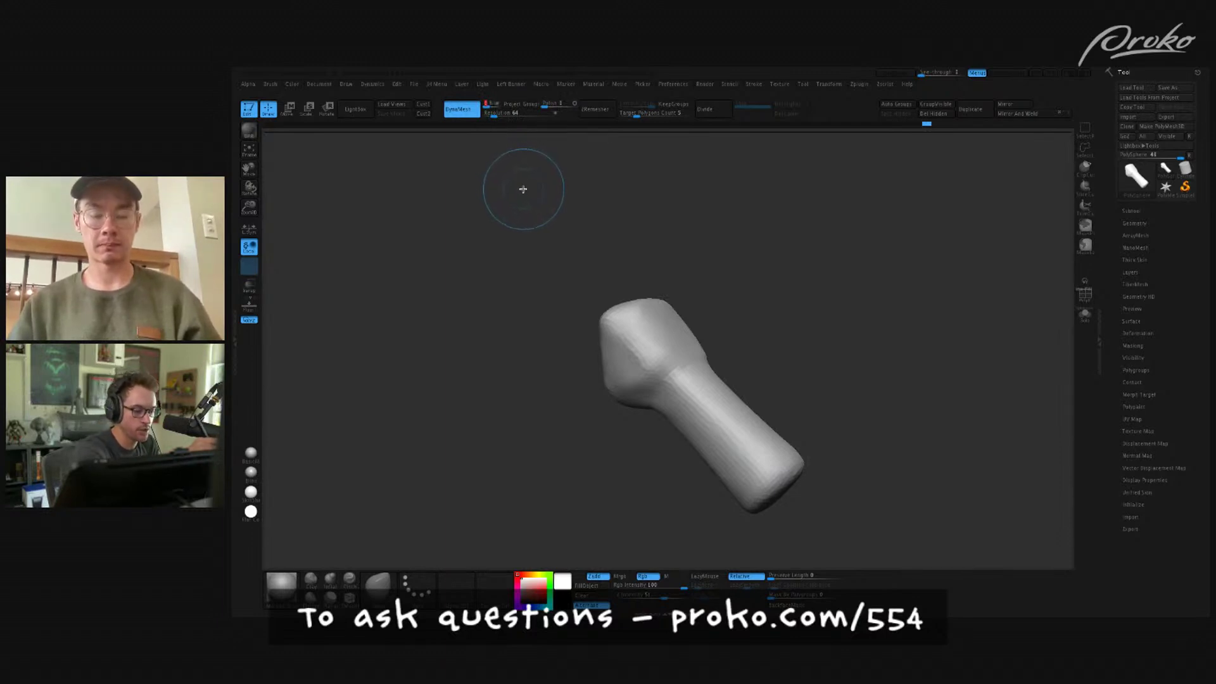
{"action": "mouse_move", "coordinate": [523, 192]}
{"action": "left_mouse_down"}
{"action": "mouse_move", "coordinate": [619, 195]}
{"action": "mouse_move", "coordinate": [544, 199]}
{"action": "mouse_move", "coordinate": [575, 184]}
{"action": "left_mouse_up"}
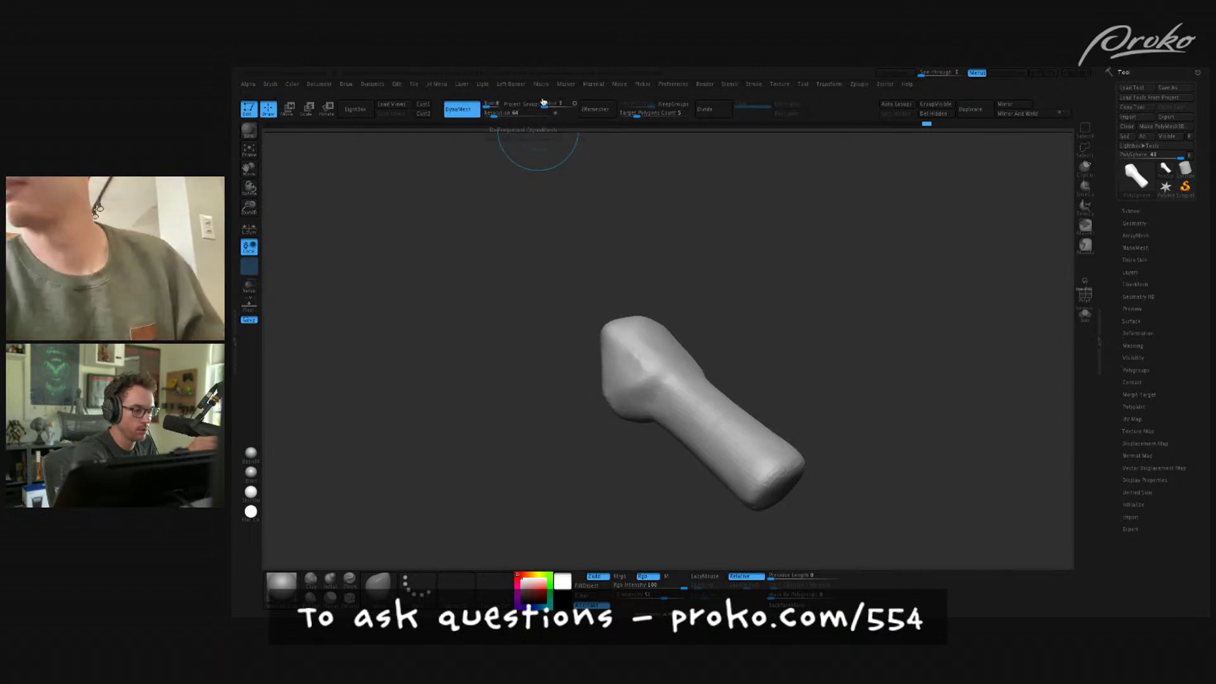
{"action": "left_click", "coordinate": [511, 104]}
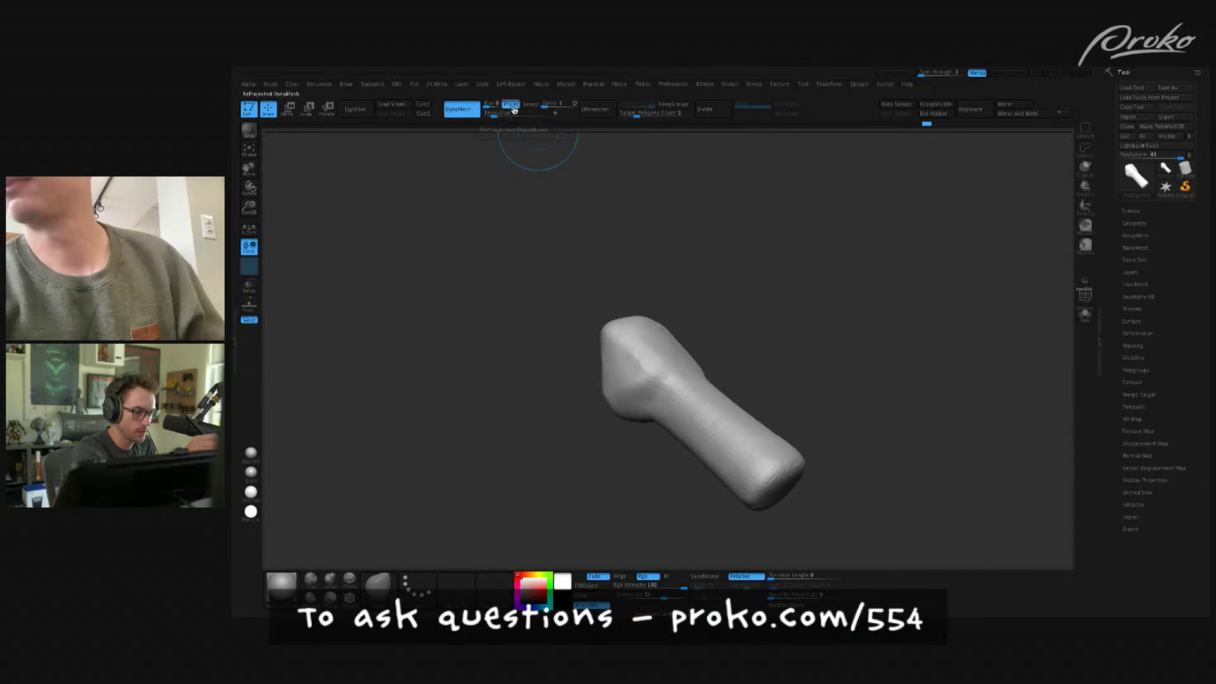
- Display the polyframe on the hand and forearm and remesh the model with projection
{"action": "left_click_drag", "start_coordinate": [887, 426], "coordinate": [909, 499]}
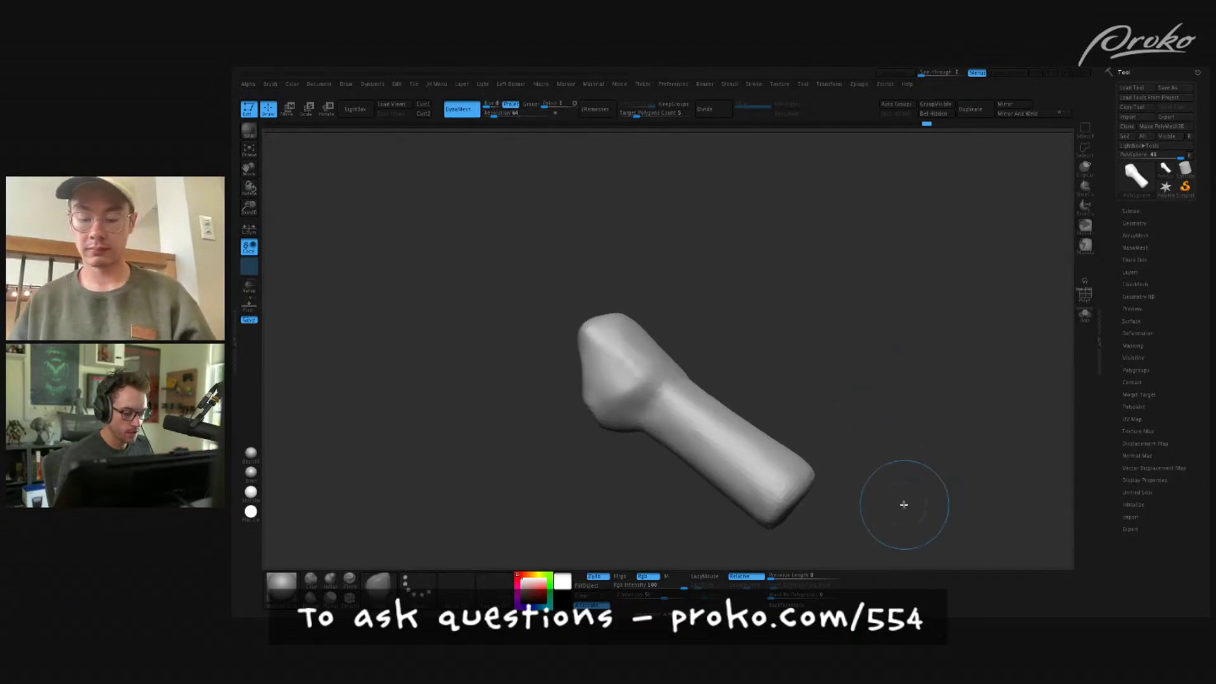
{"action": "key", "text": "shift+f"}
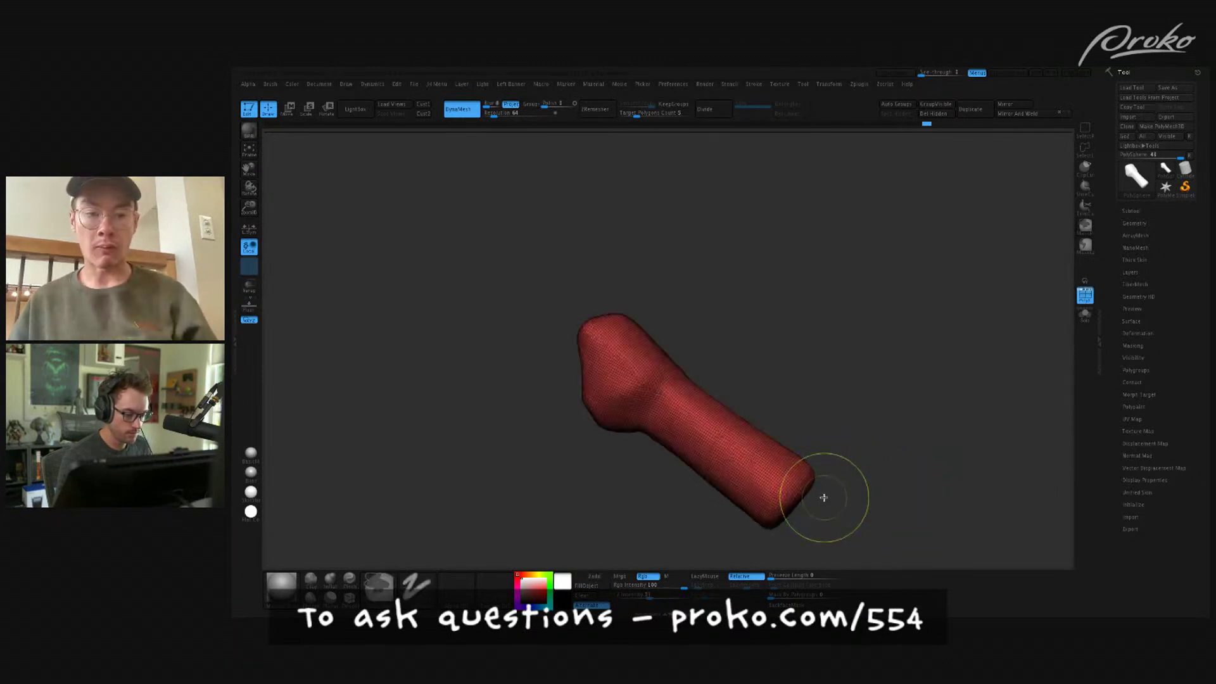
{"action": "left_click_drag", "start_coordinate": [911, 433], "coordinate": [892, 472], "text": "alt"}
{"action": "left_click_drag", "start_coordinate": [754, 369], "coordinate": [608, 532], "text": "ctrl"}
{"action": "left_click_drag", "start_coordinate": [825, 331], "coordinate": [867, 396], "text": "ctrl"}
- Set the DynaMesh resolution to 128, remesh the model and hide the polyframe
{"action": "left_click", "coordinate": [499, 113]}
{"action": "type", "text": "128"}
{"action": "key", "text": "Return"}
{"action": "left_click_drag", "start_coordinate": [724, 315], "coordinate": [706, 282]}
{"action": "key", "text": "shift+f"}
{"action": "left_click_drag", "start_coordinate": [890, 465], "coordinate": [846, 453], "text": "alt"}
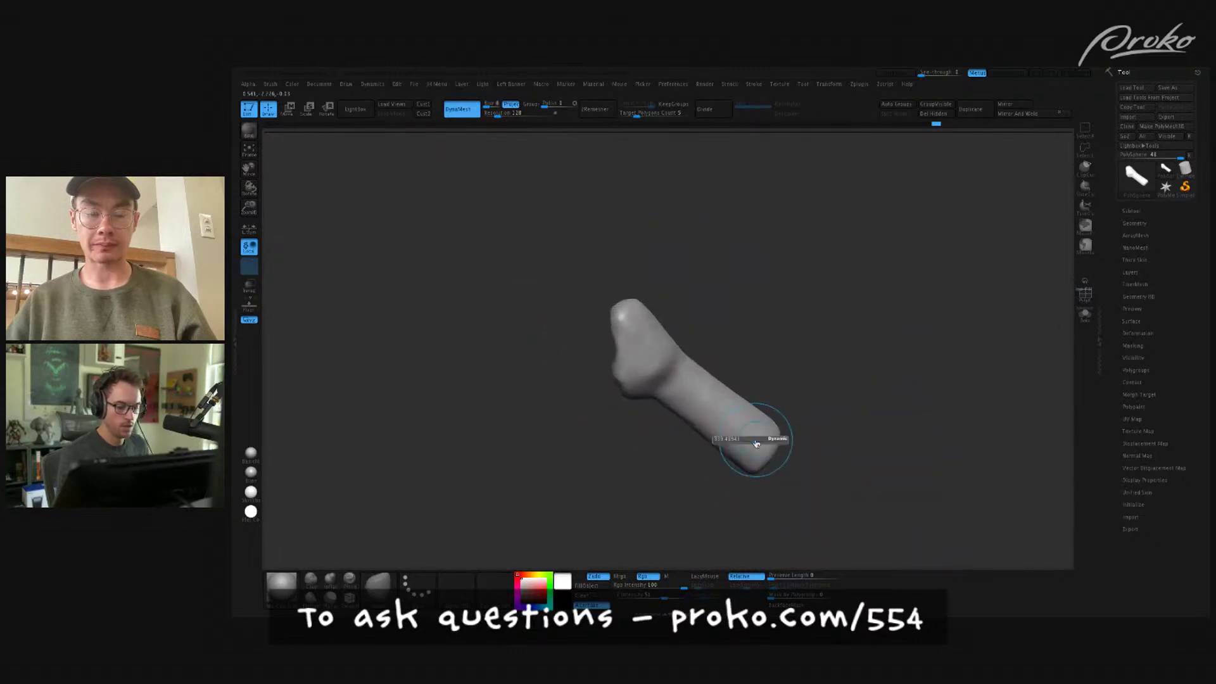
- Undo the last change, then smooth and reshape the back of the hand and the wrist transition with the Move brush
{"action": "key", "text": "ctrl+z"}
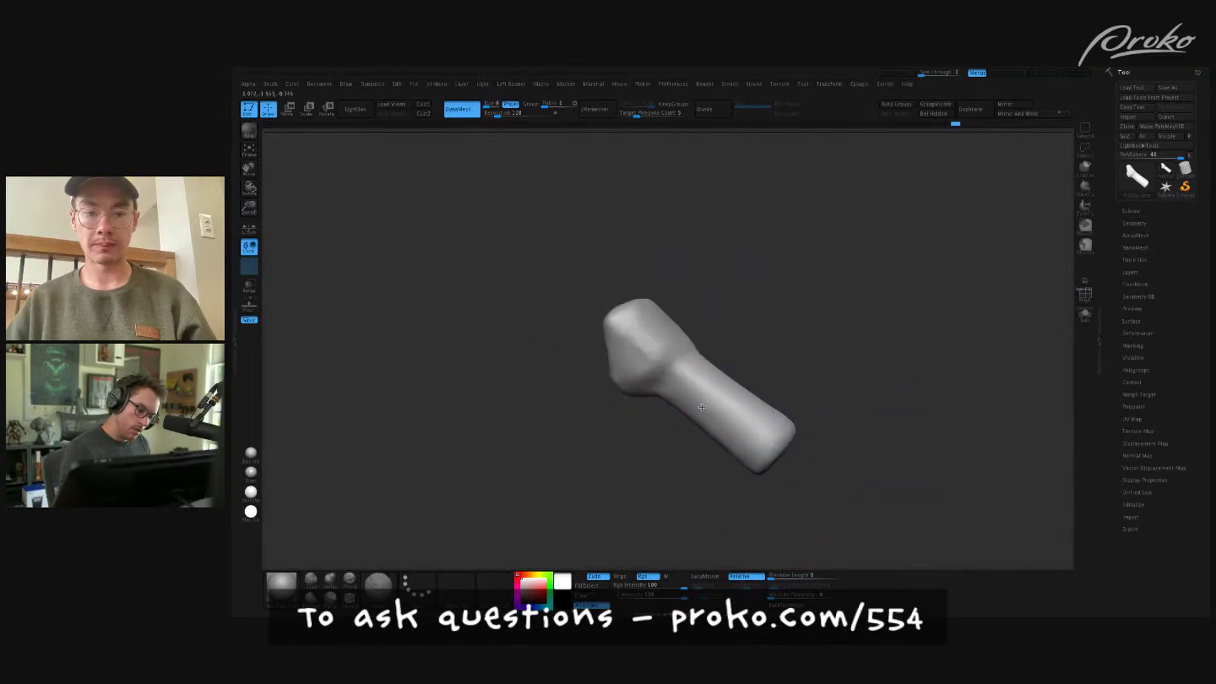
{"action": "left_click_drag", "start_coordinate": [727, 336], "coordinate": [723, 405], "text": "alt"}
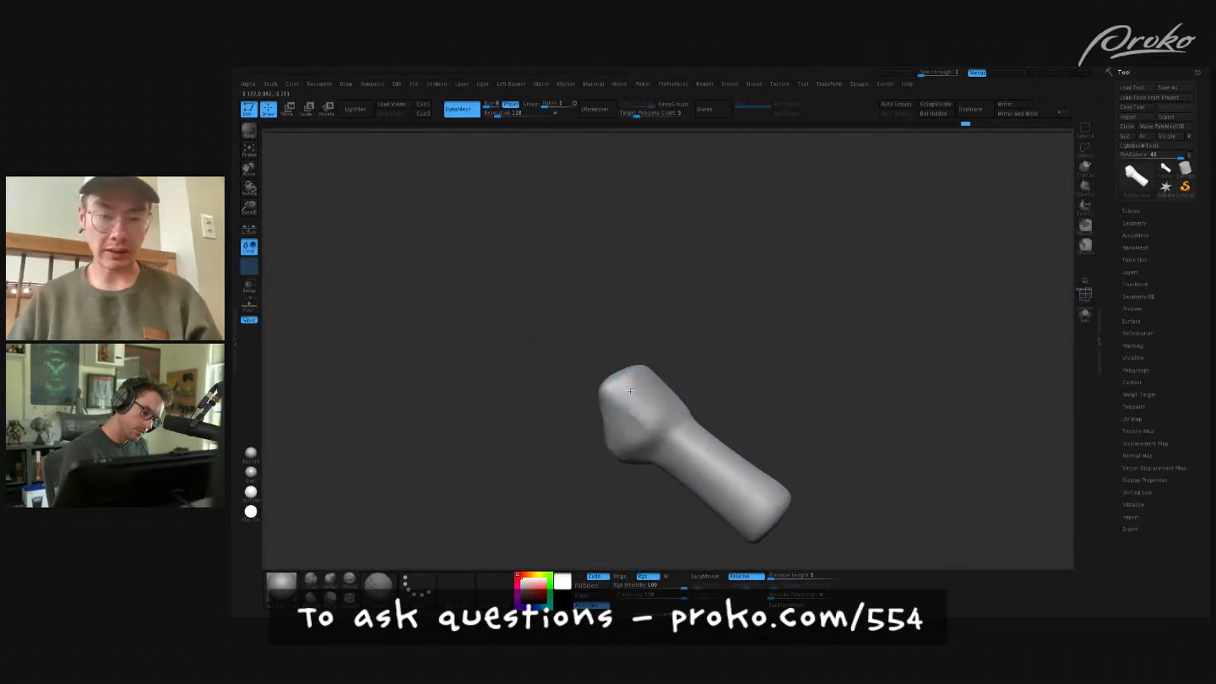
{"action": "mouse_move", "coordinate": [659, 374]}
{"action": "left_mouse_down"}
{"action": "mouse_move", "coordinate": [720, 374]}
{"action": "mouse_move", "coordinate": [627, 442]}
{"action": "mouse_move", "coordinate": [638, 402]}
{"action": "mouse_move", "coordinate": [730, 399]}
{"action": "mouse_move", "coordinate": [700, 437]}
{"action": "mouse_move", "coordinate": [681, 375]}
{"action": "left_mouse_up"}
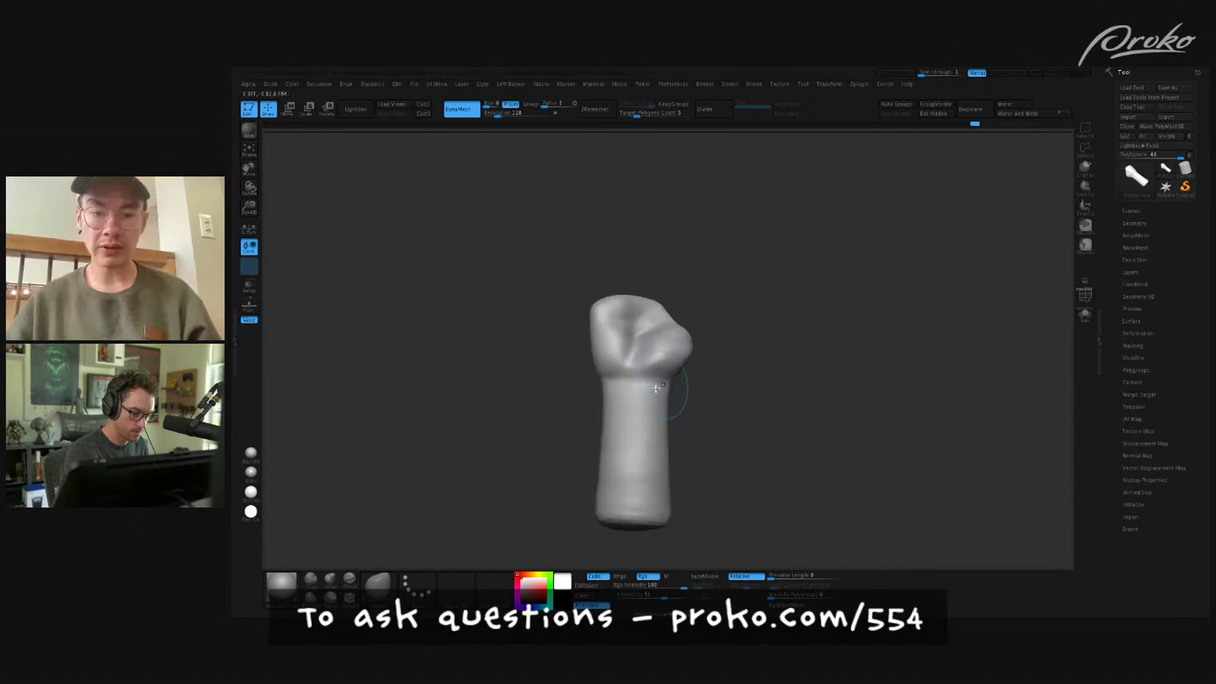
{"action": "left_click_drag", "start_coordinate": [695, 498], "coordinate": [731, 359]}
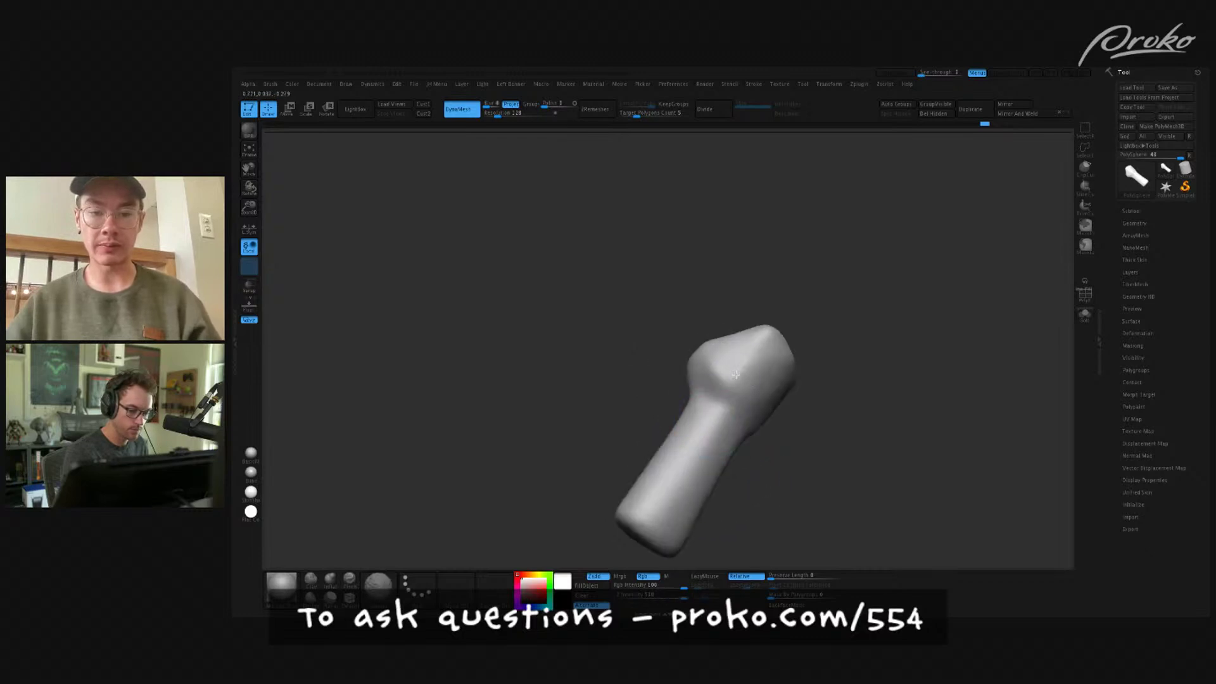
{"action": "left_click_drag", "start_coordinate": [828, 421], "coordinate": [652, 429]}
{"action": "scroll", "coordinate": [819, 484], "scroll_direction": "up", "scroll_amount": 2}
{"action": "scroll", "coordinate": [819, 483], "scroll_direction": "up", "scroll_amount": 1}
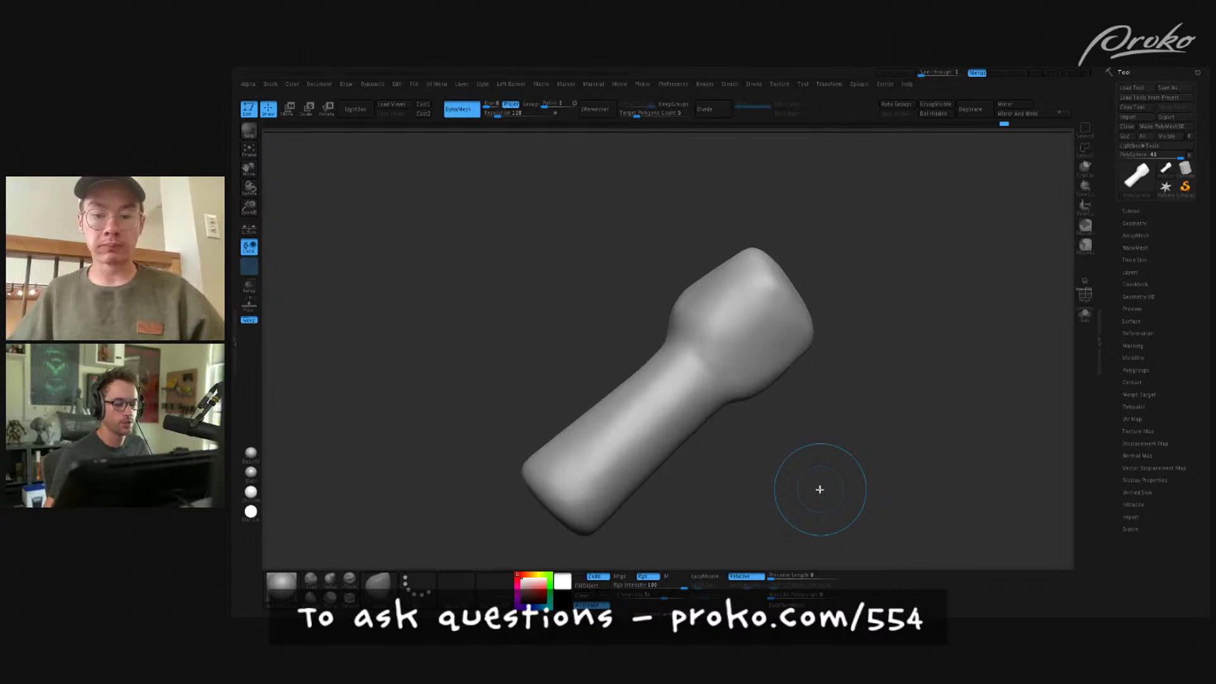
{"action": "mouse_move", "coordinate": [861, 461]}
{"action": "left_mouse_down"}
{"action": "mouse_move", "coordinate": [912, 478]}
{"action": "mouse_move", "coordinate": [898, 495]}
{"action": "mouse_move", "coordinate": [907, 467]}
{"action": "mouse_move", "coordinate": [906, 489]}
{"action": "left_mouse_up"}
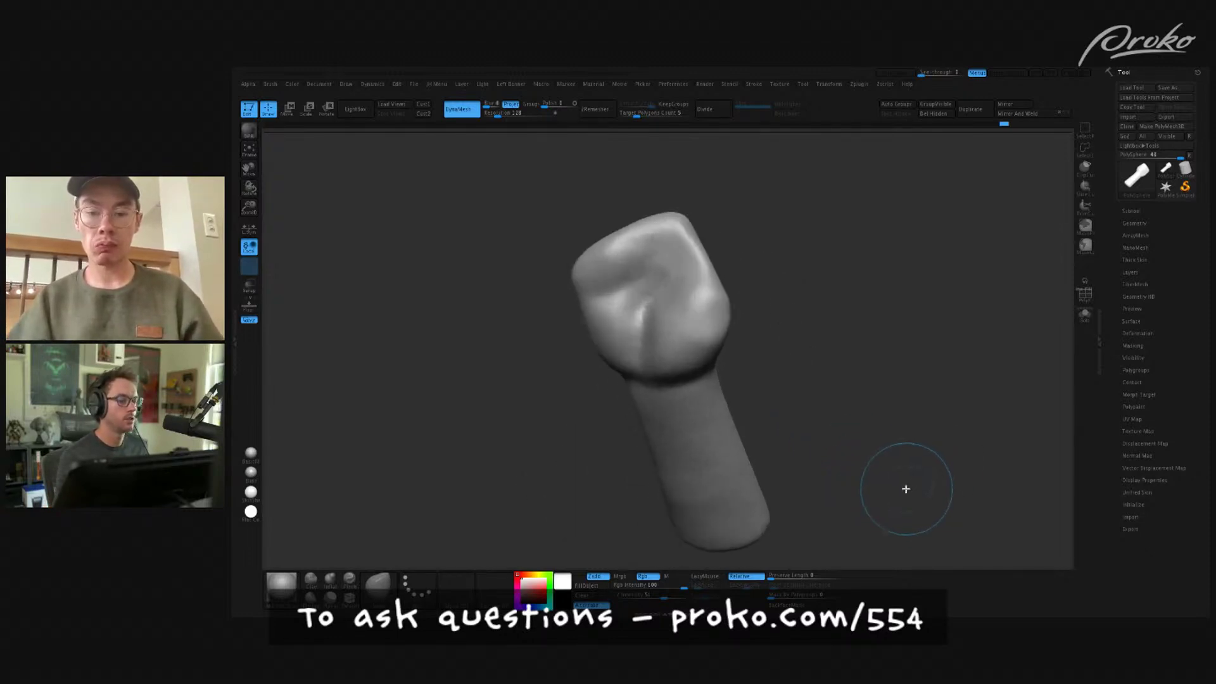
- Begin saving the tool and create a folder named Hand10 in SynologyDrive > Projects > Hands
{"action": "key", "text": "ctrl+s"}
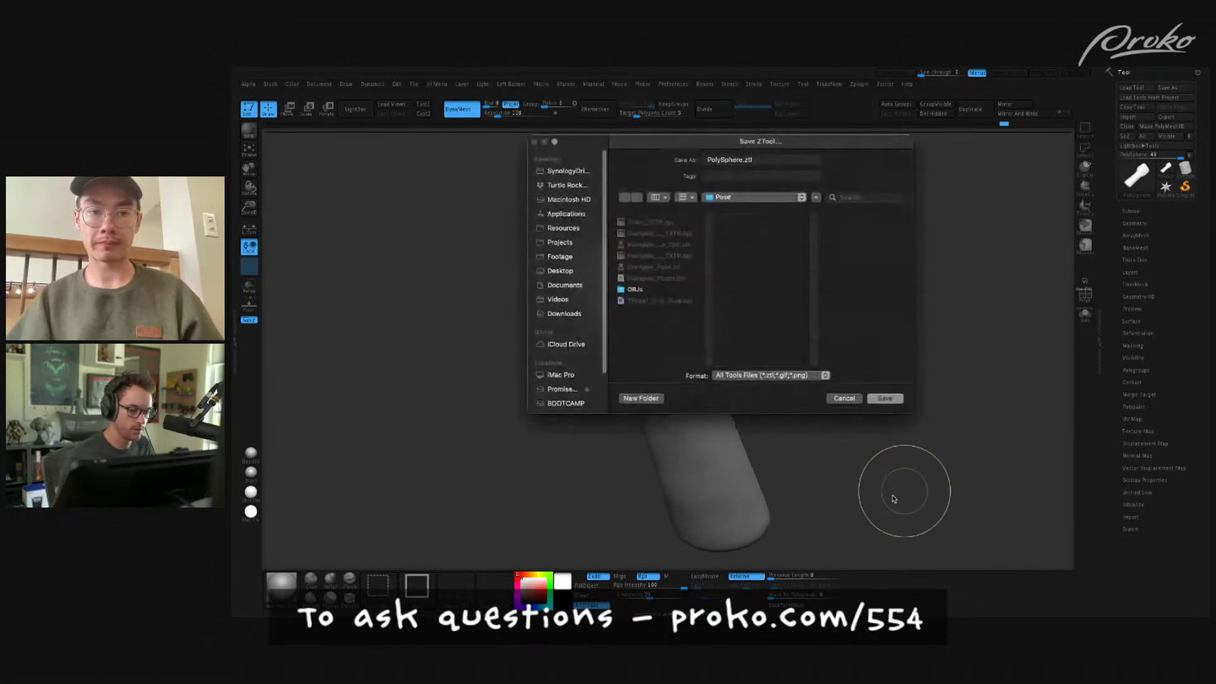
{"action": "left_click", "coordinate": [568, 173]}
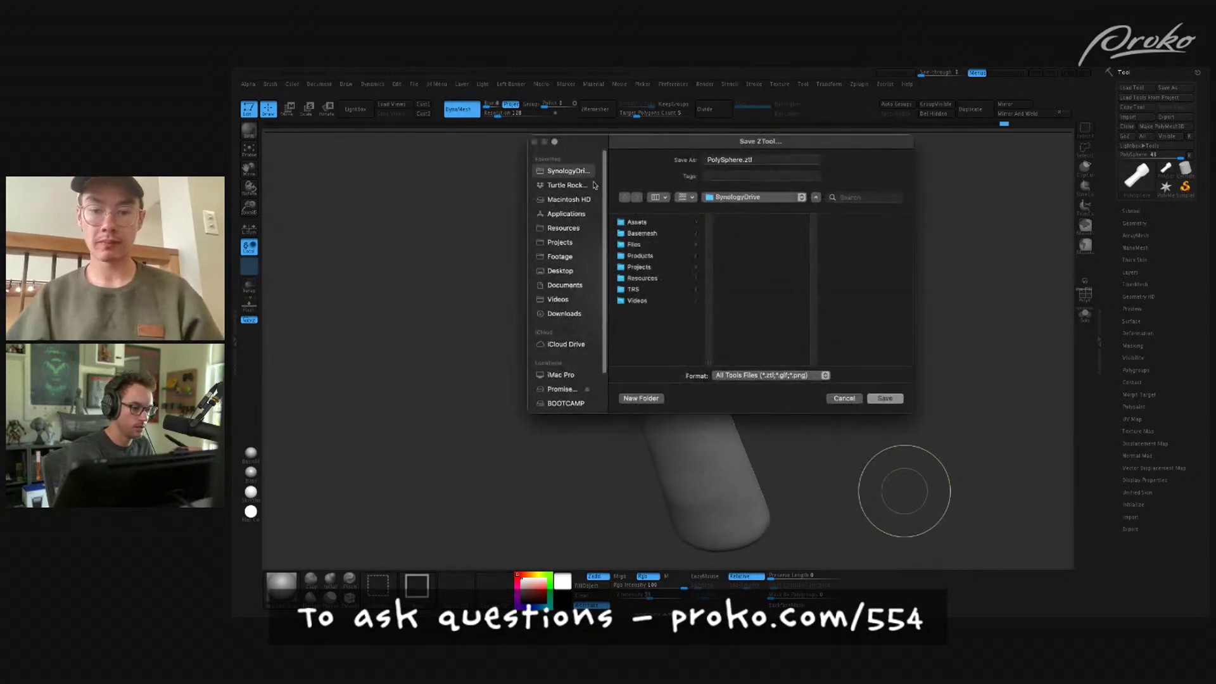
{"action": "left_click", "coordinate": [653, 268]}
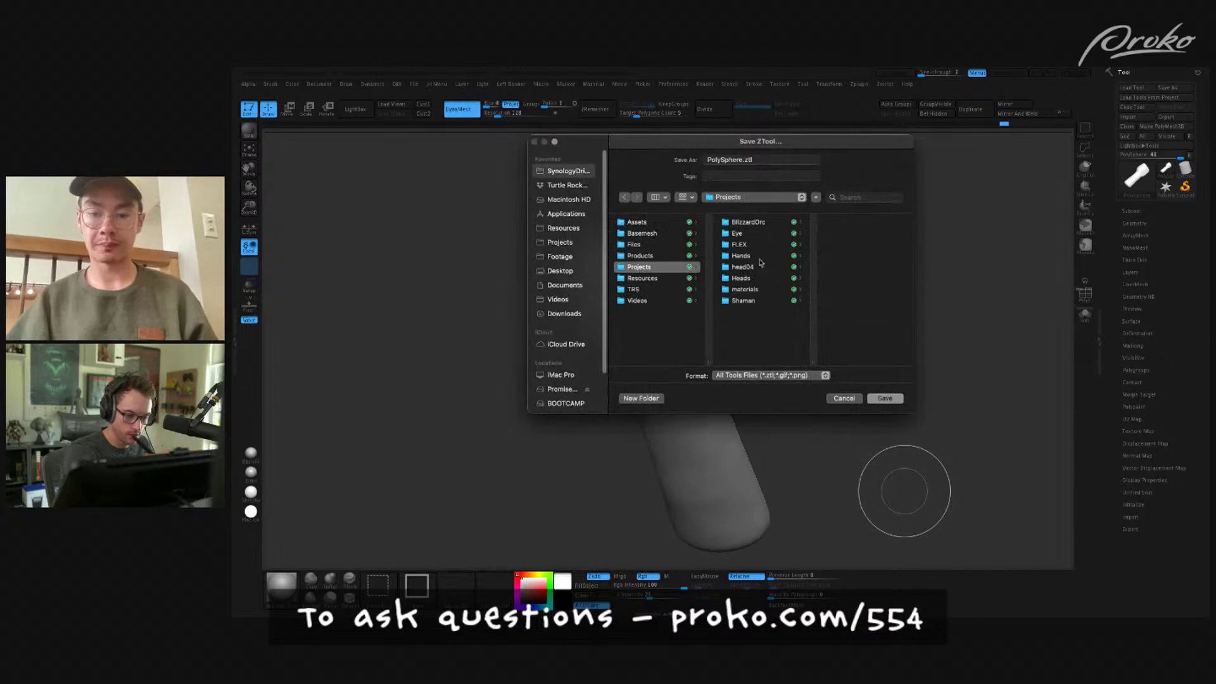
{"action": "left_click", "coordinate": [751, 256]}
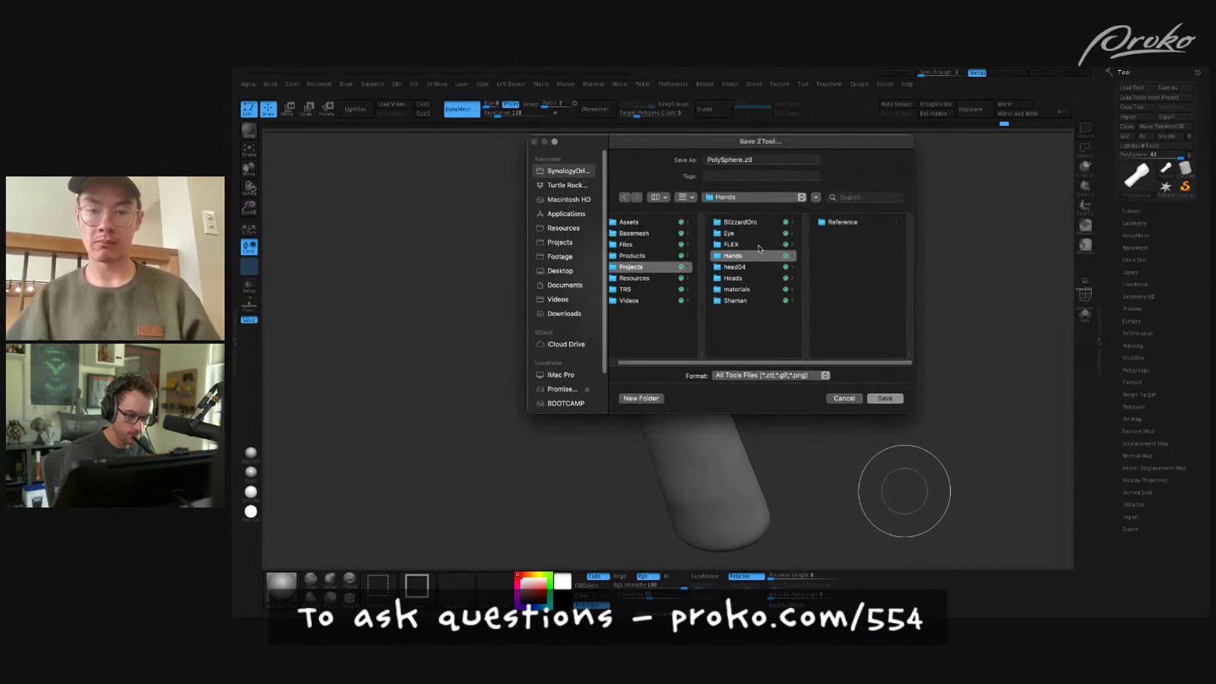
{"action": "left_click", "coordinate": [641, 398]}
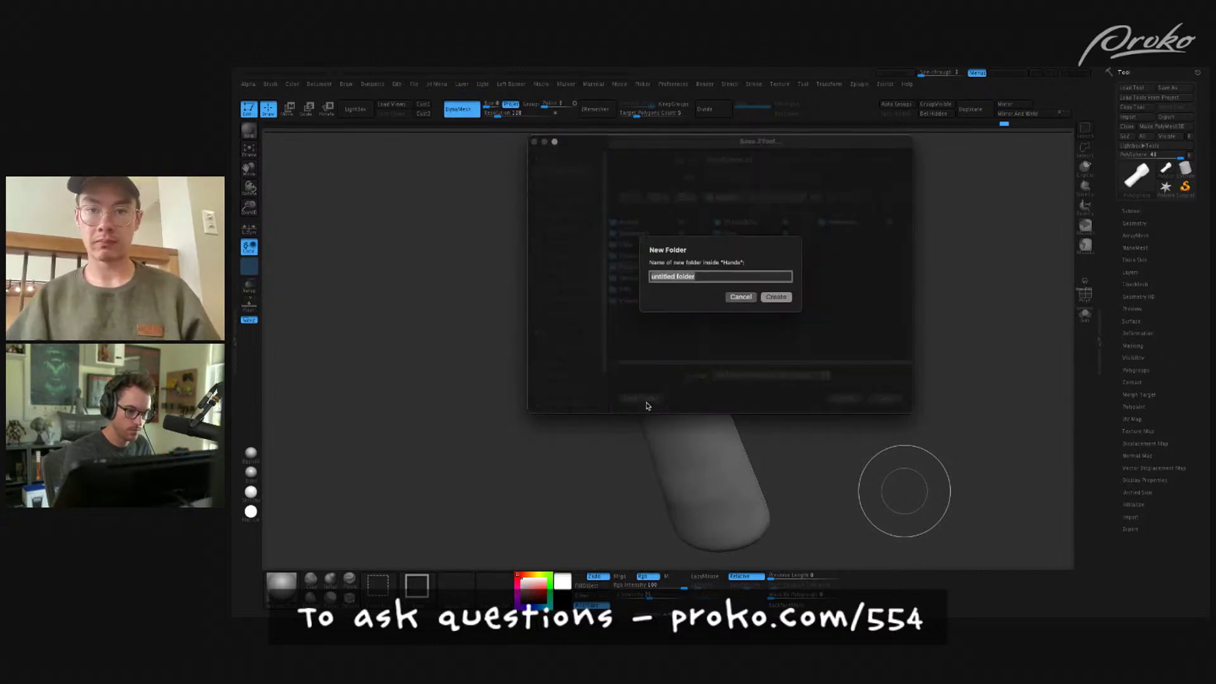
{"action": "type", "text": "Hand10"}
{"action": "key", "text": "Return"}
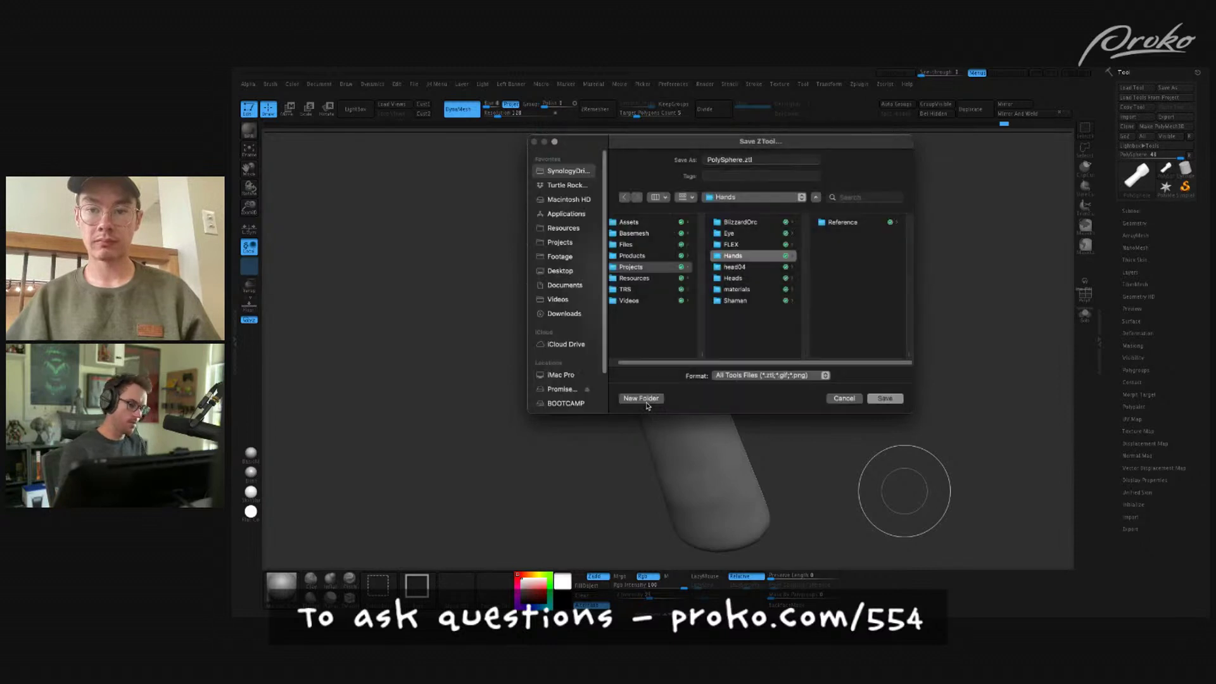
- Save the tool as Hand10 in the Hand10 folder
{"action": "left_click", "coordinate": [749, 157]}
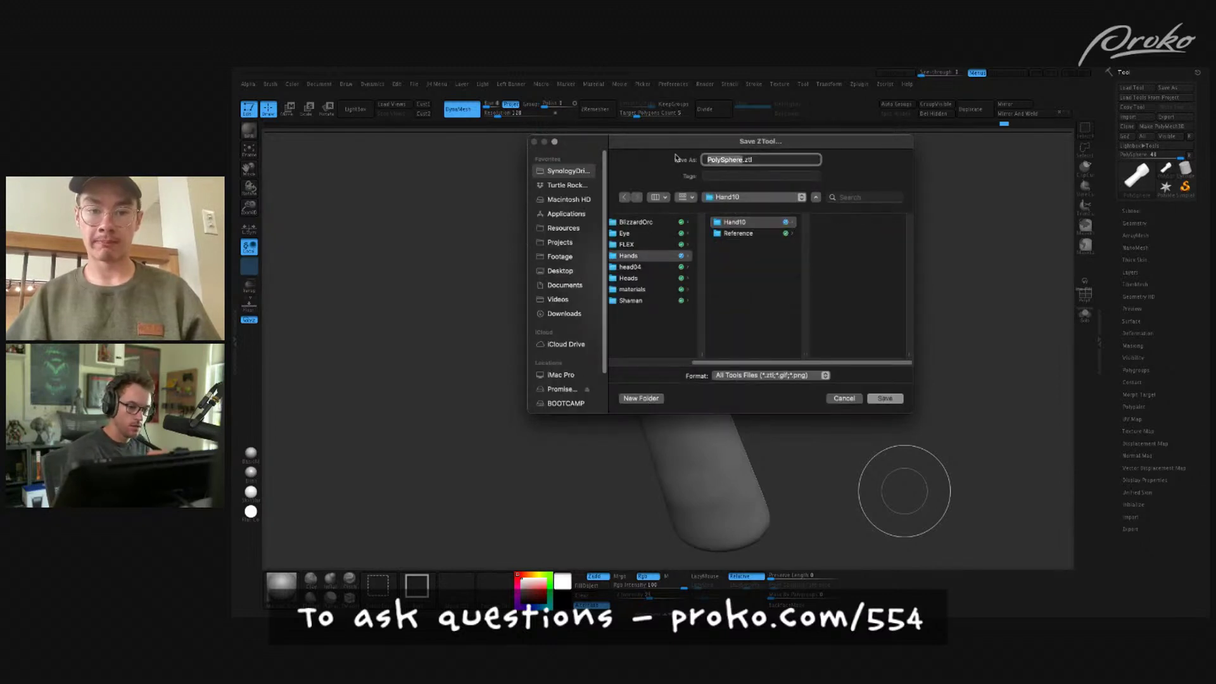
{"action": "type", "text": "Hand10"}
{"action": "key", "text": "Return"}
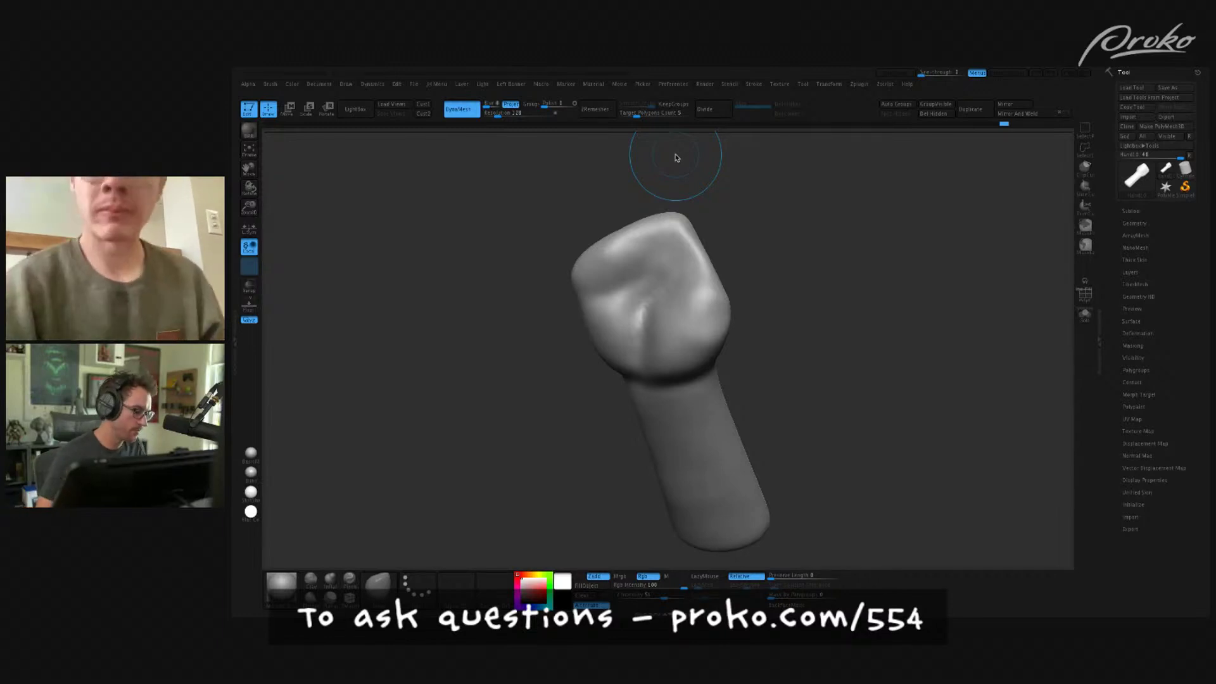
- Examine the palm masses and the side profile of the hand and forearm from several angles
{"action": "mouse_move", "coordinate": [893, 435]}
{"action": "left_mouse_down"}
{"action": "mouse_move", "coordinate": [876, 464]}
{"action": "mouse_move", "coordinate": [918, 464]}
{"action": "mouse_move", "coordinate": [769, 399]}
{"action": "left_mouse_up"}
{"action": "mouse_move", "coordinate": [912, 477]}
{"action": "left_mouse_down"}
{"action": "mouse_move", "coordinate": [963, 466]}
{"action": "mouse_move", "coordinate": [894, 467]}
{"action": "mouse_move", "coordinate": [905, 467]}
{"action": "mouse_move", "coordinate": [894, 492]}
{"action": "mouse_move", "coordinate": [957, 492]}
{"action": "mouse_move", "coordinate": [942, 481]}
{"action": "left_mouse_up"}
{"action": "key", "text": "w"}
{"action": "mouse_move", "coordinate": [780, 269]}
{"action": "left_mouse_down", "text": "alt"}
{"action": "mouse_move", "coordinate": [812, 408]}
{"action": "mouse_move", "coordinate": [814, 385]}
{"action": "left_mouse_up", "text": "alt"}
{"action": "key", "text": "q"}
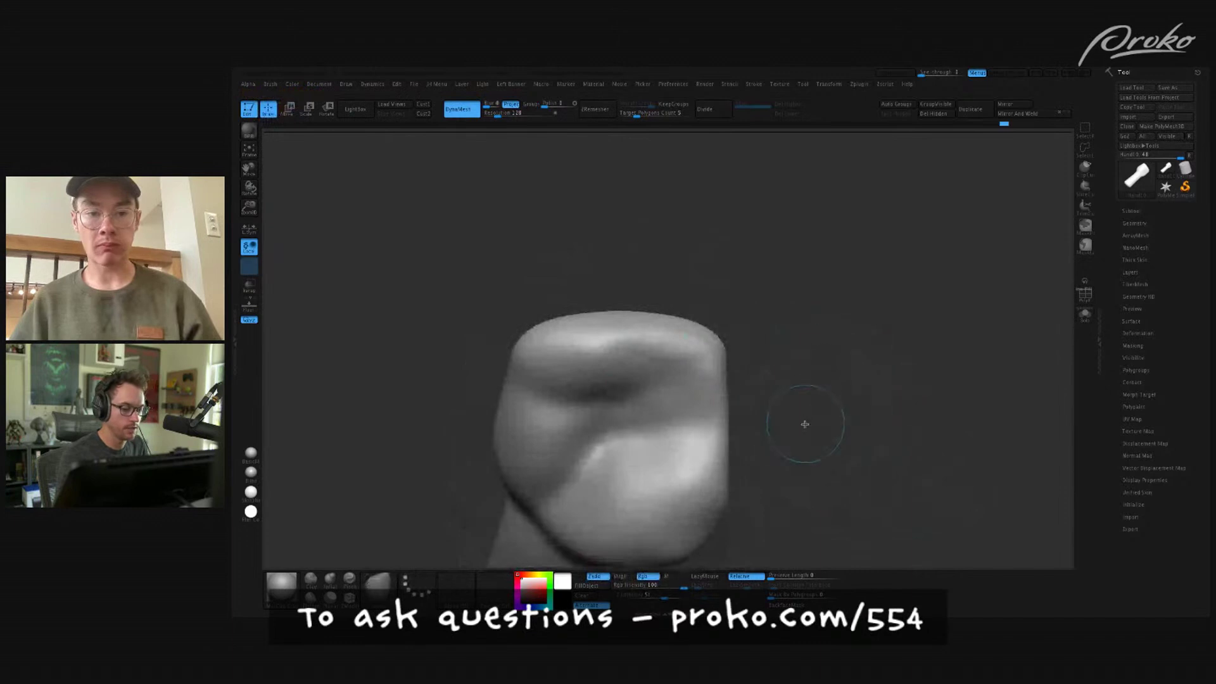
{"action": "left_click", "coordinate": [394, 593]}
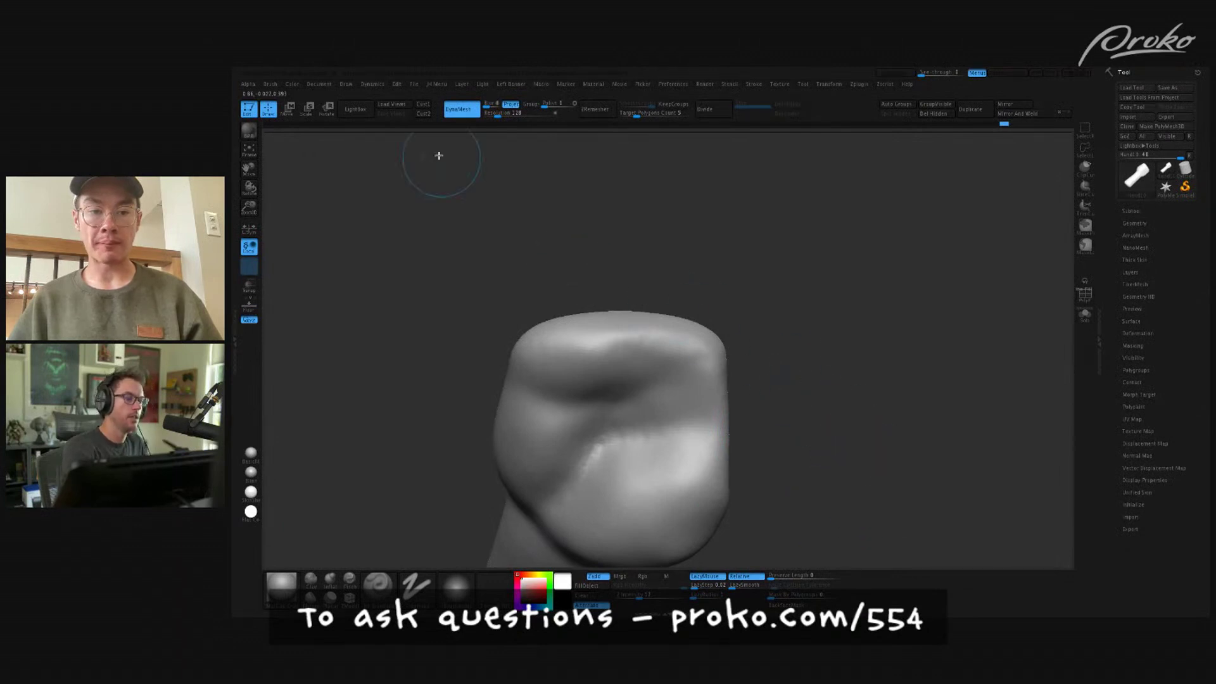
{"action": "left_click_drag", "start_coordinate": [868, 472], "coordinate": [909, 442]}
{"action": "key", "text": "Tab"}
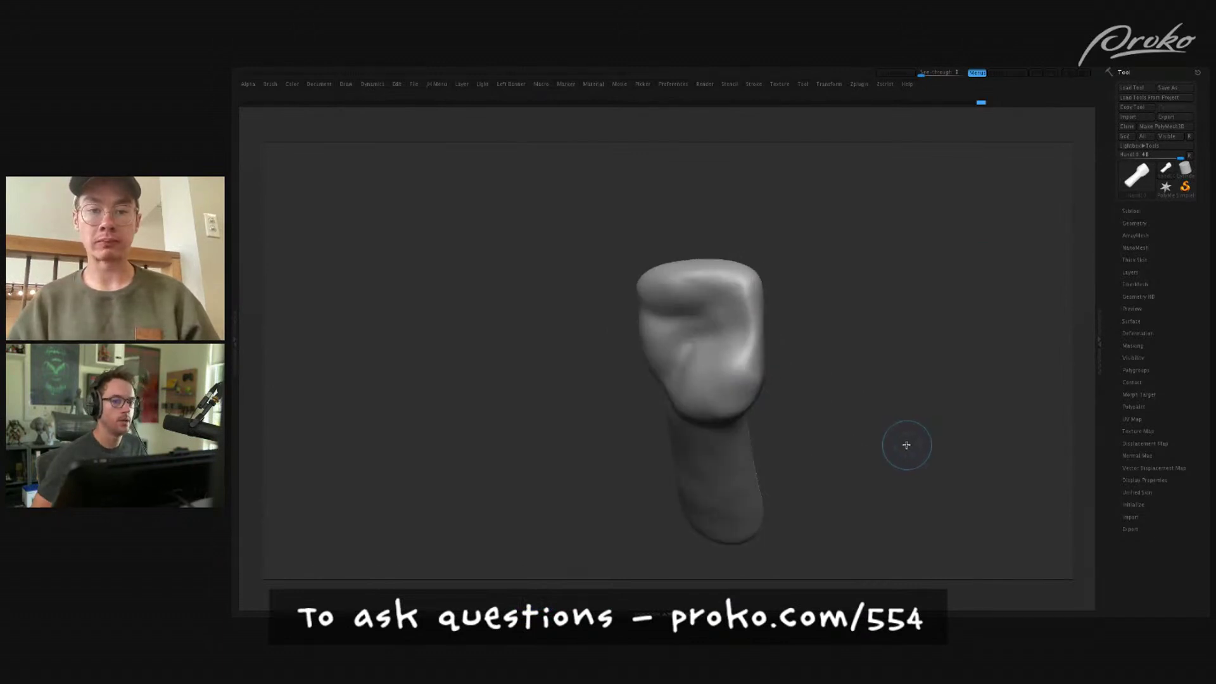
{"action": "key", "text": "Tab"}
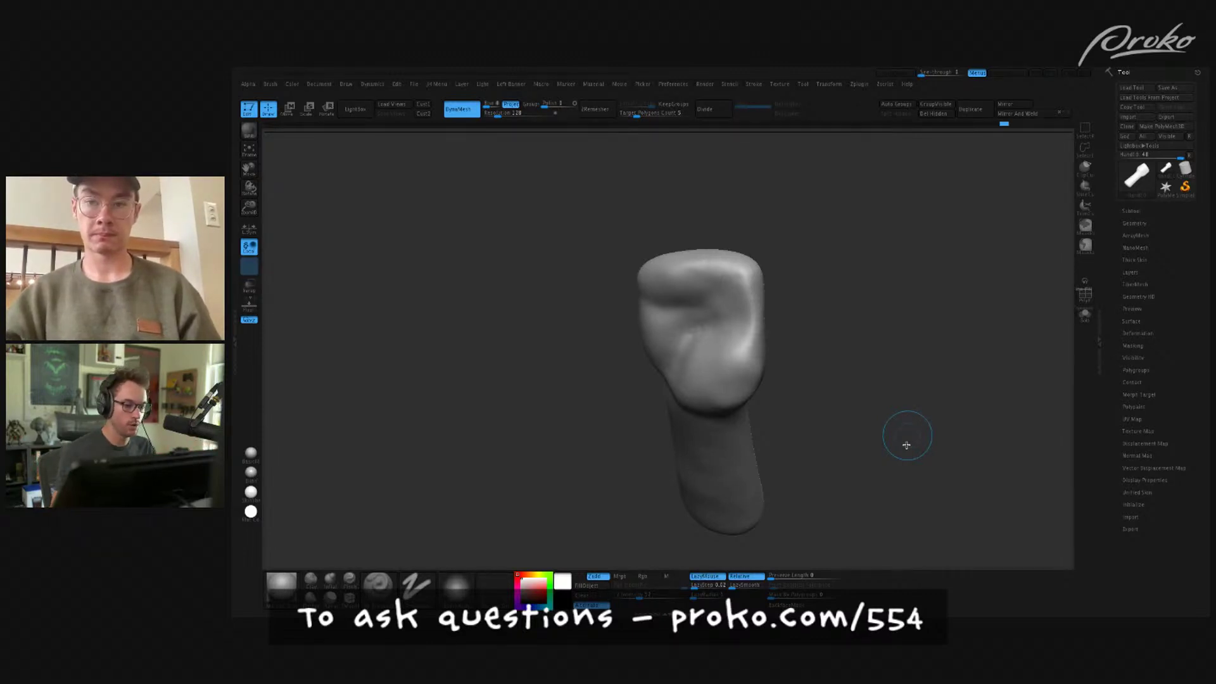
{"action": "left_click_drag", "start_coordinate": [849, 380], "coordinate": [850, 397]}
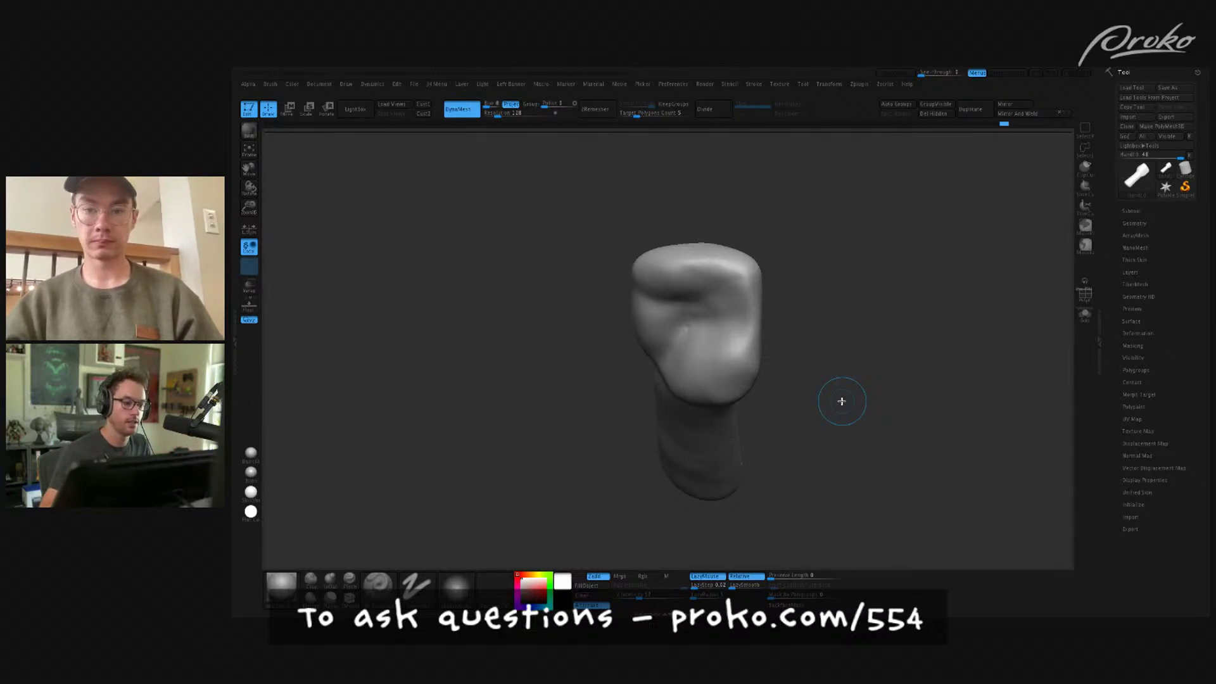
{"action": "mouse_move", "coordinate": [899, 434]}
{"action": "left_mouse_down"}
{"action": "mouse_move", "coordinate": [880, 462]}
{"action": "mouse_move", "coordinate": [982, 362]}
{"action": "mouse_move", "coordinate": [873, 338]}
{"action": "left_mouse_up"}
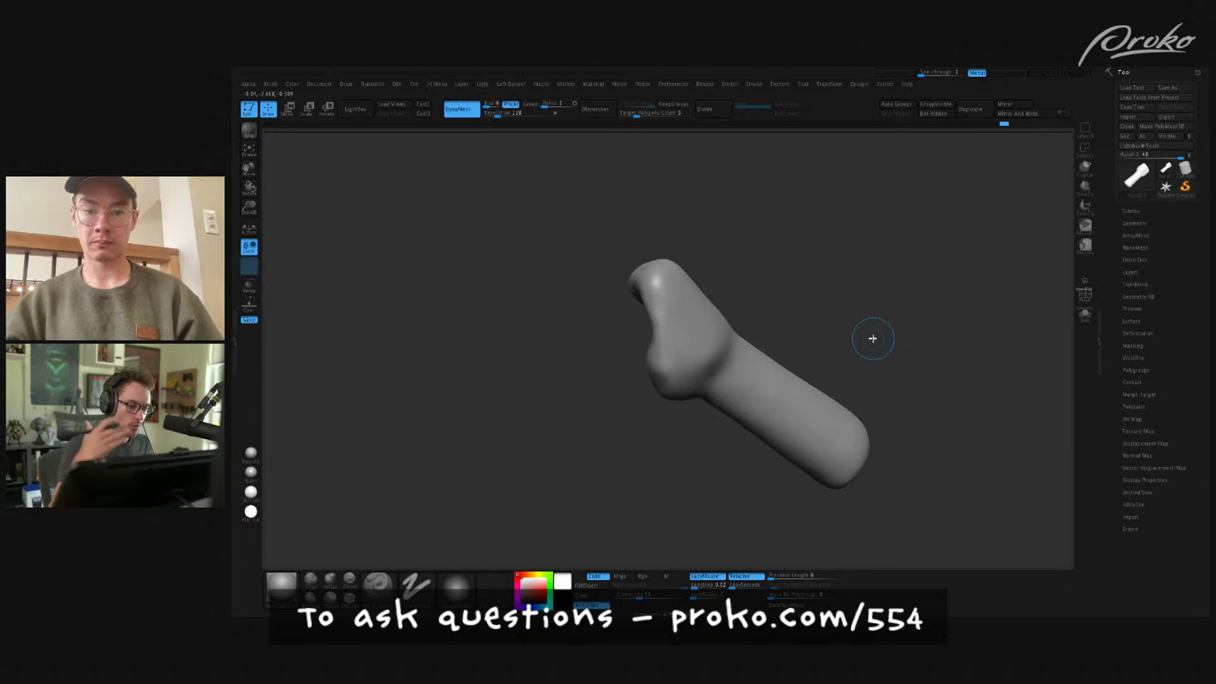
- Smooth the wrist area and refine the contour of the palm's outer mass with the Move brush
{"action": "left_click_drag", "start_coordinate": [686, 272], "coordinate": [717, 274]}
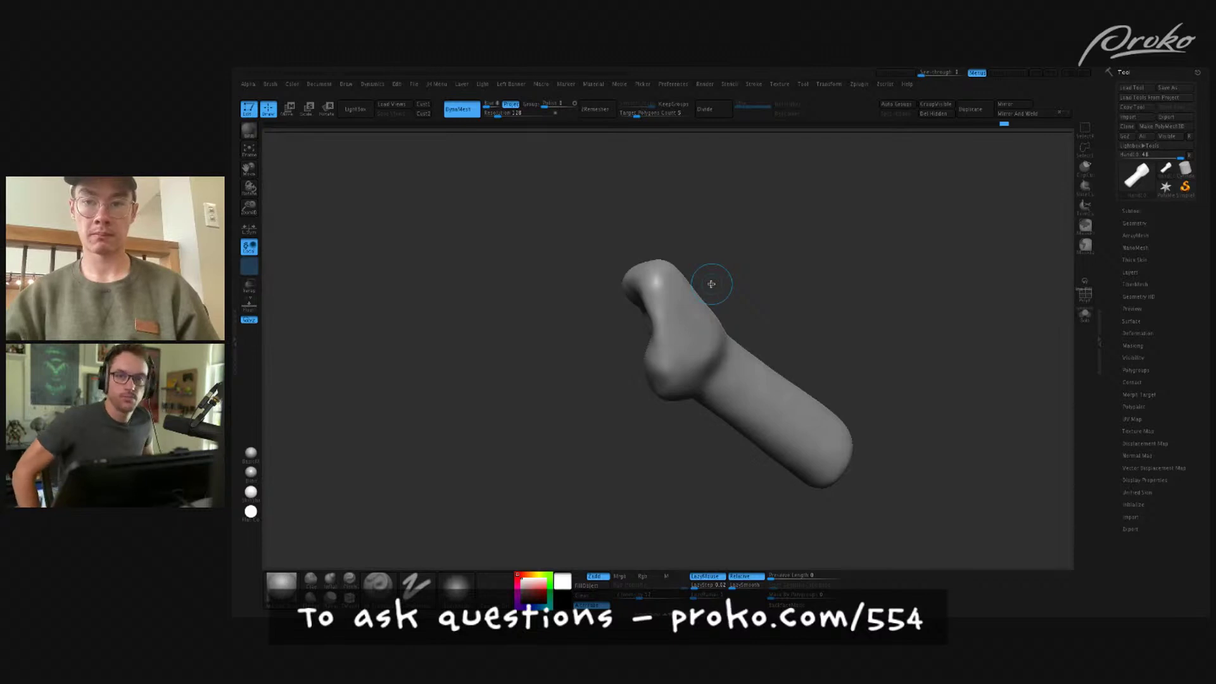
{"action": "mouse_move", "coordinate": [906, 454]}
{"action": "left_mouse_down"}
{"action": "mouse_move", "coordinate": [929, 461]}
{"action": "mouse_move", "coordinate": [914, 476]}
{"action": "left_mouse_up"}
{"action": "mouse_move", "coordinate": [708, 339]}
{"action": "left_mouse_down", "text": "shift"}
{"action": "mouse_move", "coordinate": [662, 356]}
{"action": "mouse_move", "coordinate": [668, 313]}
{"action": "mouse_move", "coordinate": [742, 305]}
{"action": "mouse_move", "coordinate": [765, 427]}
{"action": "mouse_move", "coordinate": [700, 431]}
{"action": "mouse_move", "coordinate": [770, 406]}
{"action": "mouse_move", "coordinate": [790, 418]}
{"action": "mouse_move", "coordinate": [779, 389]}
{"action": "mouse_move", "coordinate": [838, 372]}
{"action": "mouse_move", "coordinate": [803, 362]}
{"action": "left_mouse_up", "text": "shift"}
{"action": "key", "text": "shift"}
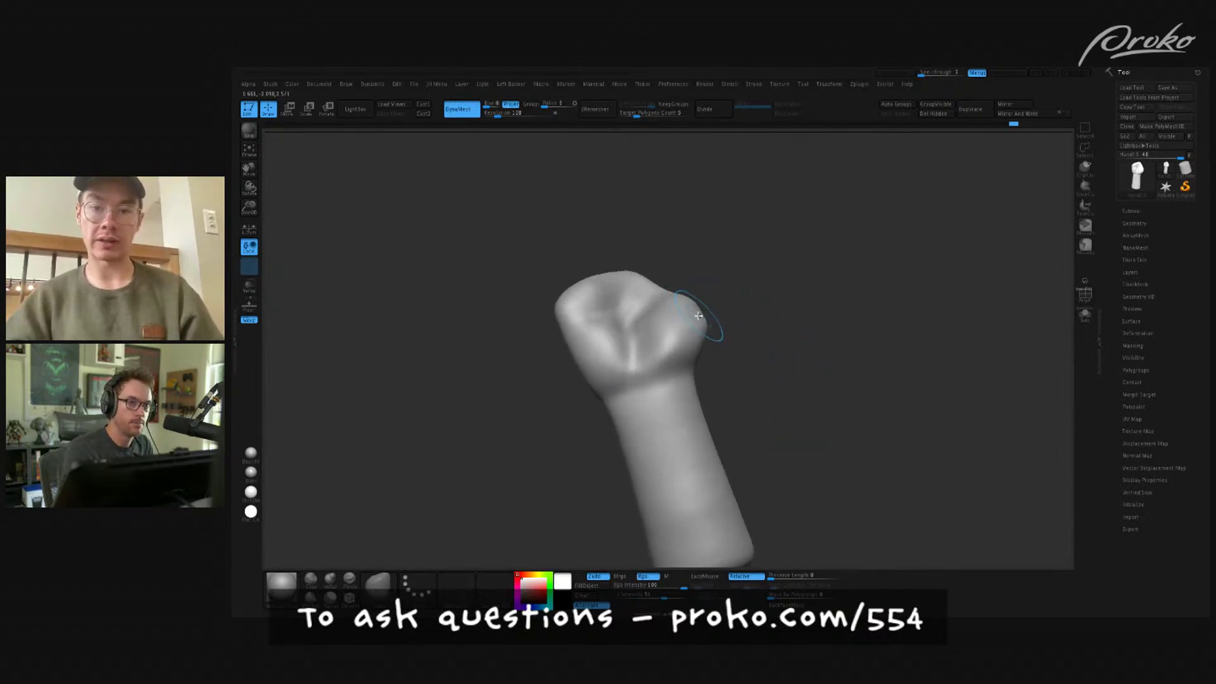
{"action": "mouse_move", "coordinate": [716, 297]}
{"action": "left_mouse_down"}
{"action": "mouse_move", "coordinate": [717, 280]}
{"action": "mouse_move", "coordinate": [780, 275]}
{"action": "mouse_move", "coordinate": [738, 284]}
{"action": "mouse_move", "coordinate": [711, 320]}
{"action": "mouse_move", "coordinate": [661, 327]}
{"action": "mouse_move", "coordinate": [683, 328]}
{"action": "mouse_move", "coordinate": [712, 271]}
{"action": "mouse_move", "coordinate": [699, 321]}
{"action": "mouse_move", "coordinate": [733, 274]}
{"action": "mouse_move", "coordinate": [684, 326]}
{"action": "mouse_move", "coordinate": [705, 341]}
{"action": "mouse_move", "coordinate": [732, 282]}
{"action": "mouse_move", "coordinate": [701, 345]}
{"action": "mouse_move", "coordinate": [734, 323]}
{"action": "mouse_move", "coordinate": [726, 291]}
{"action": "left_mouse_up"}
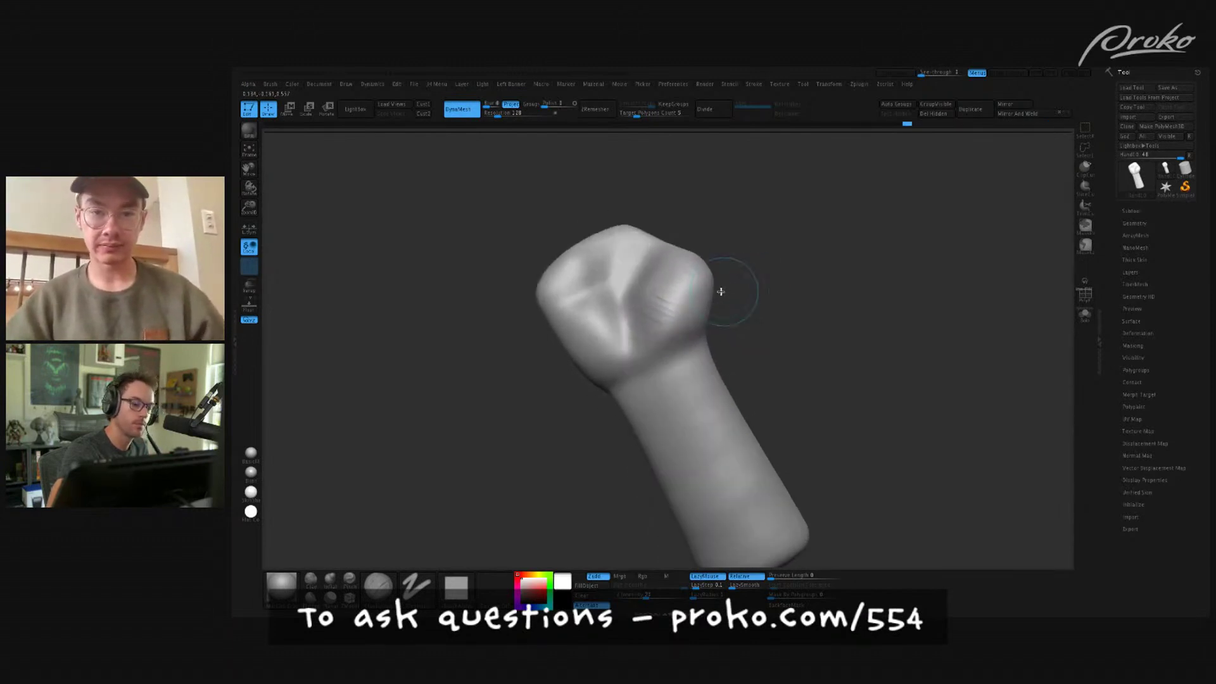
- Deepen the crease beside the thumb mass and build up the mass with clay strokes
{"action": "key", "text": "1"}
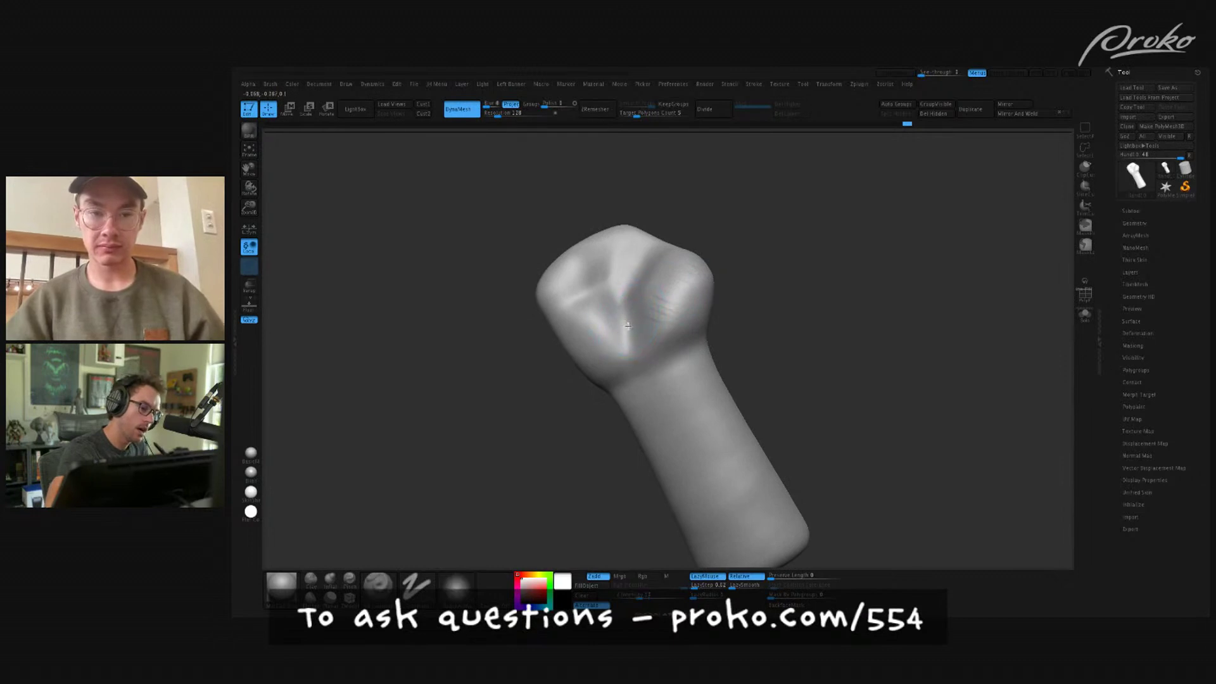
{"action": "right_click_drag", "start_coordinate": [632, 324], "coordinate": [628, 315]}
{"action": "key", "text": "2"}
{"action": "mouse_move", "coordinate": [716, 308]}
{"action": "right_mouse_down"}
{"action": "mouse_move", "coordinate": [622, 317]}
{"action": "mouse_move", "coordinate": [670, 318]}
{"action": "right_mouse_up"}
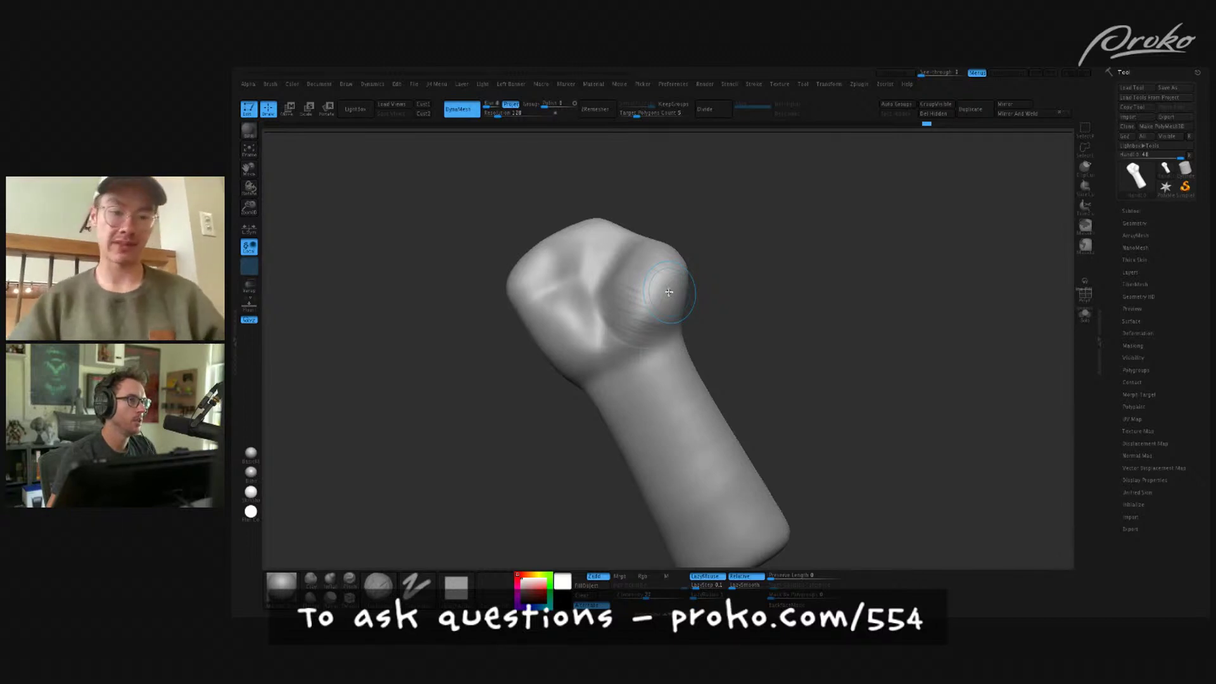
{"action": "left_click_drag", "start_coordinate": [768, 274], "coordinate": [634, 279]}
{"action": "right_click_drag", "start_coordinate": [638, 292], "coordinate": [625, 331]}
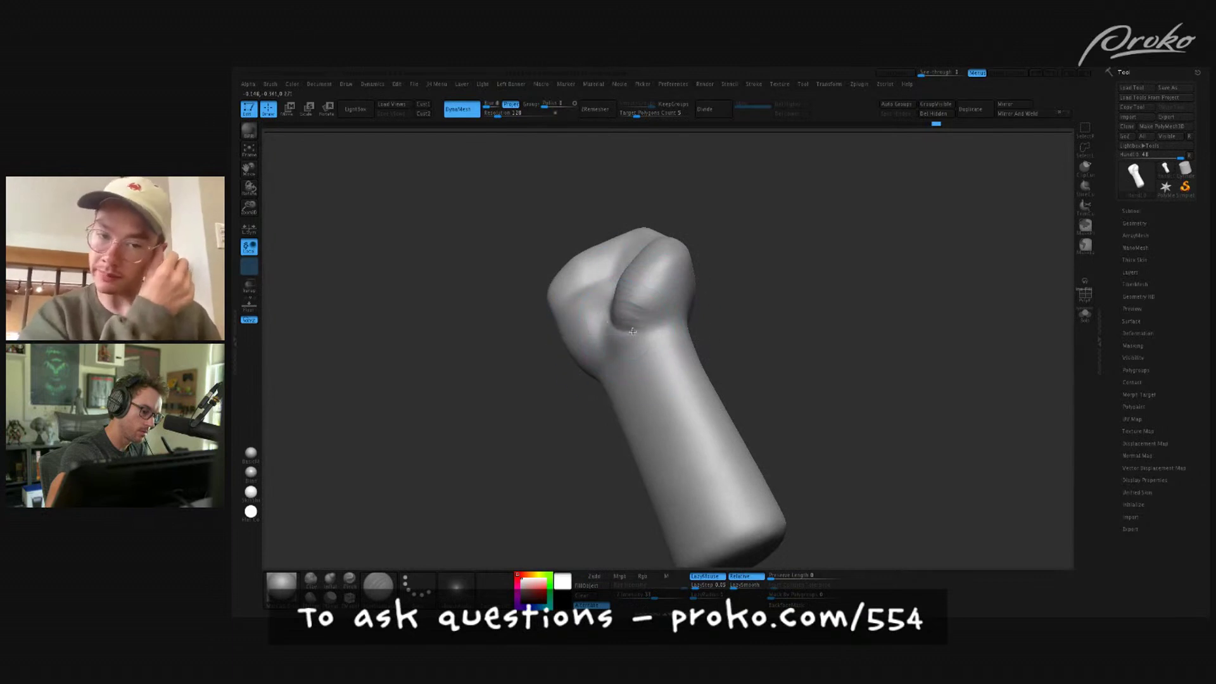
{"action": "mouse_move", "coordinate": [697, 297]}
{"action": "right_mouse_down"}
{"action": "mouse_move", "coordinate": [659, 306]}
{"action": "mouse_move", "coordinate": [741, 260]}
{"action": "mouse_move", "coordinate": [595, 345]}
{"action": "mouse_move", "coordinate": [749, 276]}
{"action": "mouse_move", "coordinate": [697, 260]}
{"action": "mouse_move", "coordinate": [627, 315]}
{"action": "right_mouse_up"}
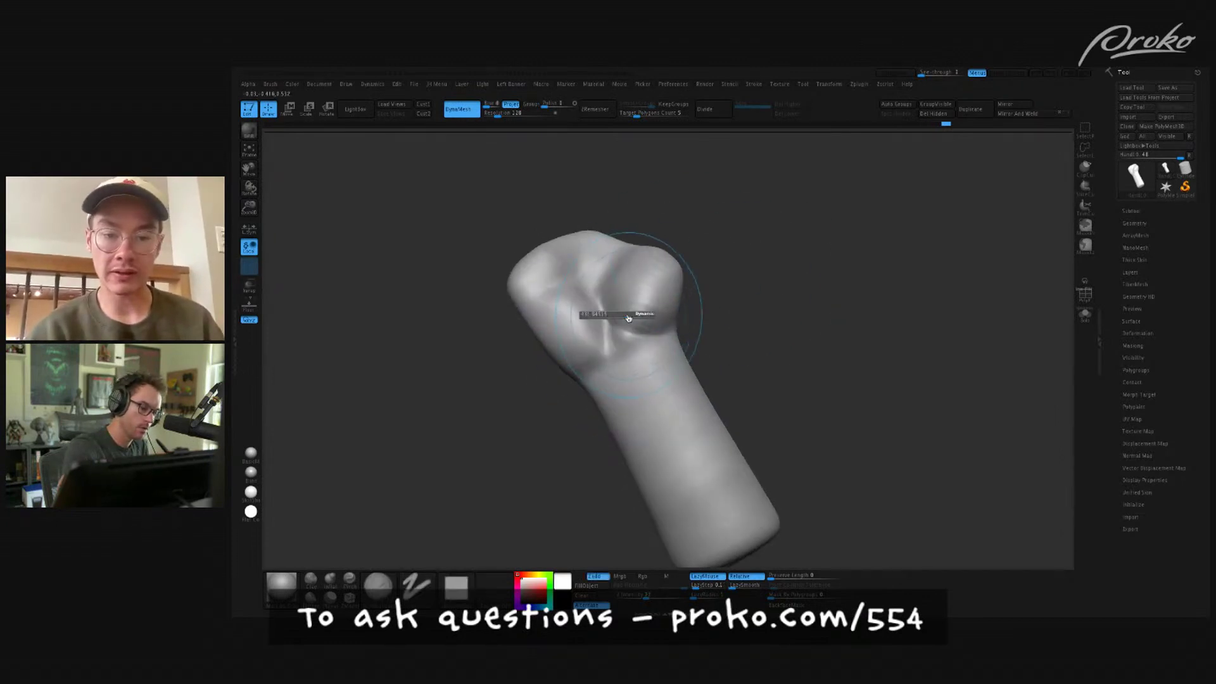
- Smooth the lower edge of the thumb mass and its transition into the wrist
{"action": "mouse_move", "coordinate": [721, 277]}
{"action": "right_mouse_down"}
{"action": "mouse_move", "coordinate": [622, 333]}
{"action": "mouse_move", "coordinate": [603, 365]}
{"action": "right_mouse_up"}
{"action": "mouse_move", "coordinate": [671, 329]}
{"action": "right_mouse_down"}
{"action": "mouse_move", "coordinate": [636, 334]}
{"action": "mouse_move", "coordinate": [590, 314]}
{"action": "mouse_move", "coordinate": [603, 334]}
{"action": "mouse_move", "coordinate": [633, 335]}
{"action": "right_mouse_up"}
{"action": "left_click_drag", "start_coordinate": [634, 336], "coordinate": [618, 348], "text": "shift"}
{"action": "right_click_drag", "start_coordinate": [670, 290], "coordinate": [640, 291]}
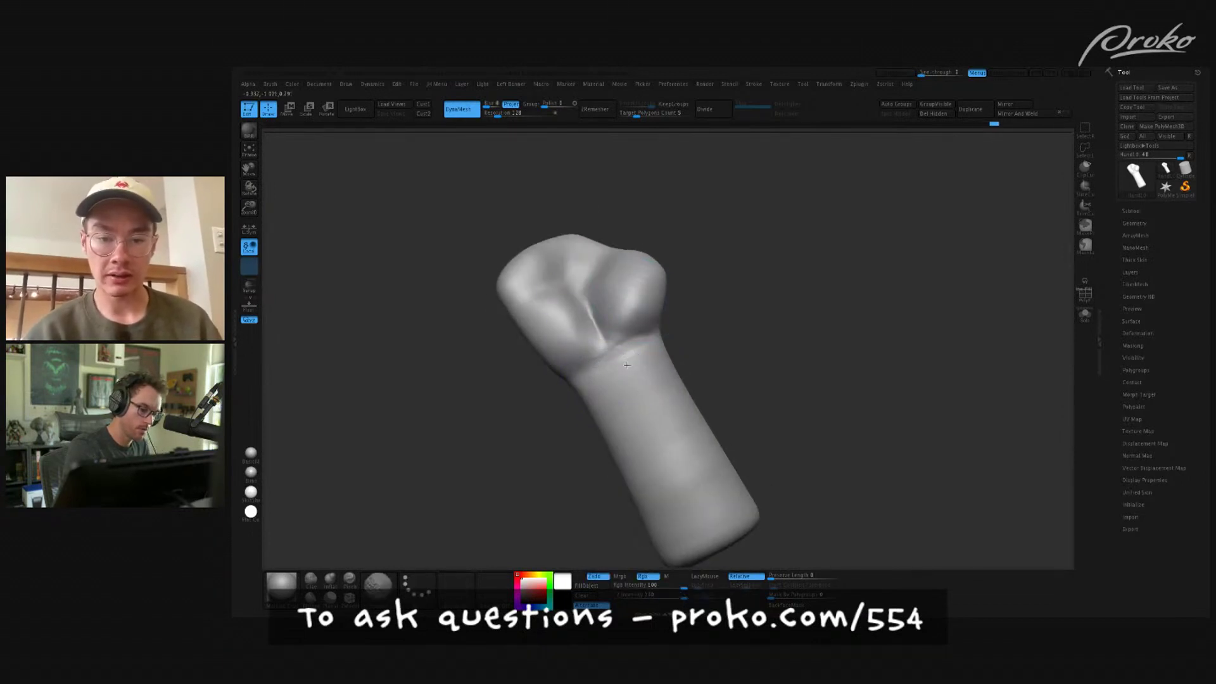
- Slice the outer end of the thumb mass flat with the ClipCurve brush
{"action": "mouse_move", "coordinate": [625, 380]}
{"action": "right_mouse_down"}
{"action": "mouse_move", "coordinate": [662, 354]}
{"action": "mouse_move", "coordinate": [747, 369]}
{"action": "mouse_move", "coordinate": [737, 262]}
{"action": "right_mouse_up"}
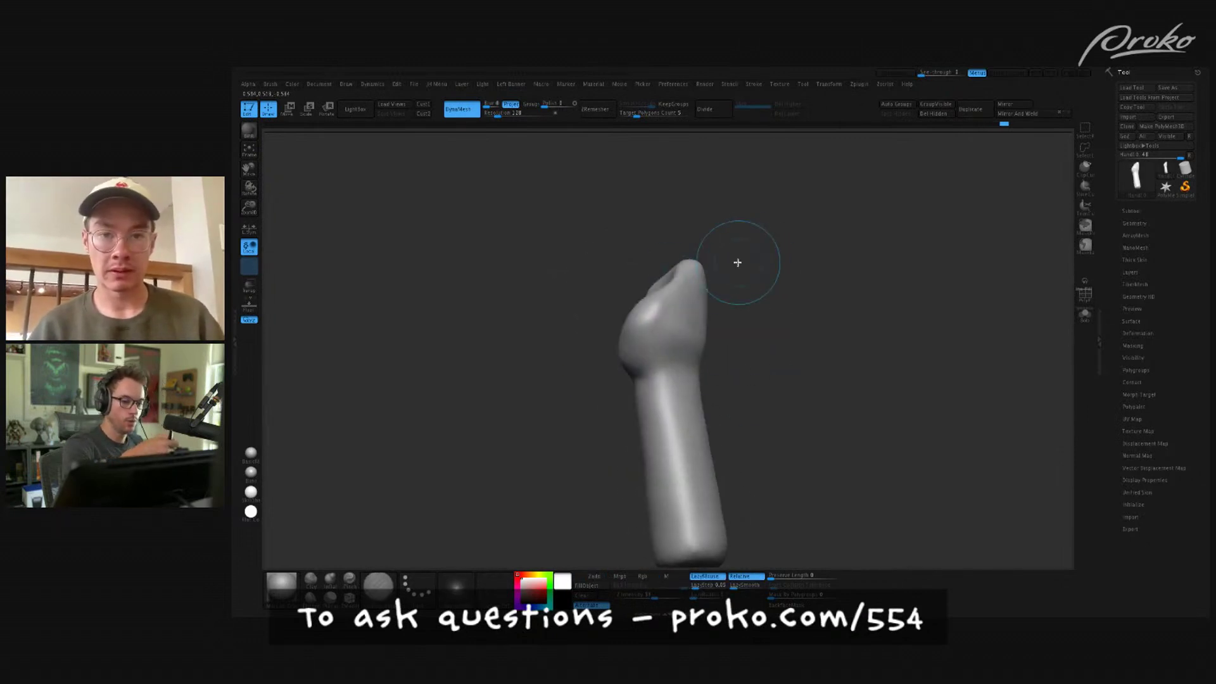
{"action": "right_click_drag", "start_coordinate": [774, 282], "coordinate": [737, 373]}
{"action": "left_click", "coordinate": [1085, 169], "text": "ctrl+shift"}
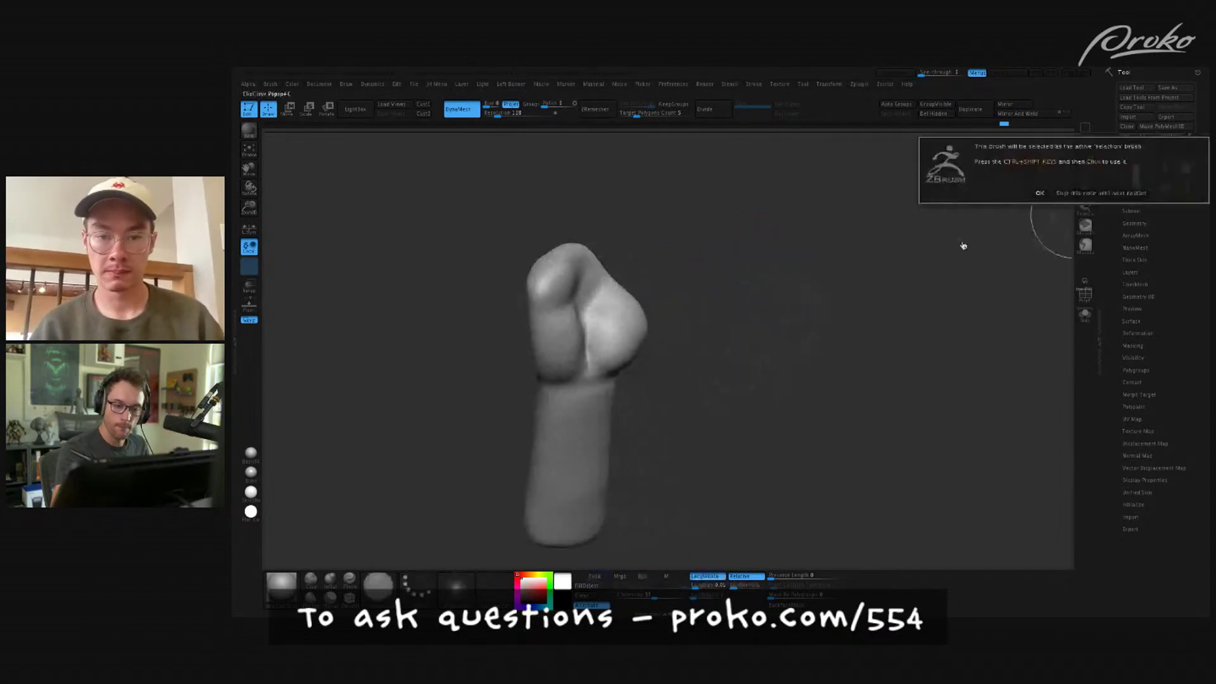
{"action": "left_click", "coordinate": [1097, 190]}
{"action": "left_click_drag", "start_coordinate": [638, 282], "coordinate": [647, 362], "text": "ctrl+shift"}
{"action": "right_click_drag", "start_coordinate": [758, 317], "coordinate": [838, 377]}
- Save the tool over the existing Hand10.ztl file in the Hand10 folder
{"action": "key", "text": "ctrl+s"}
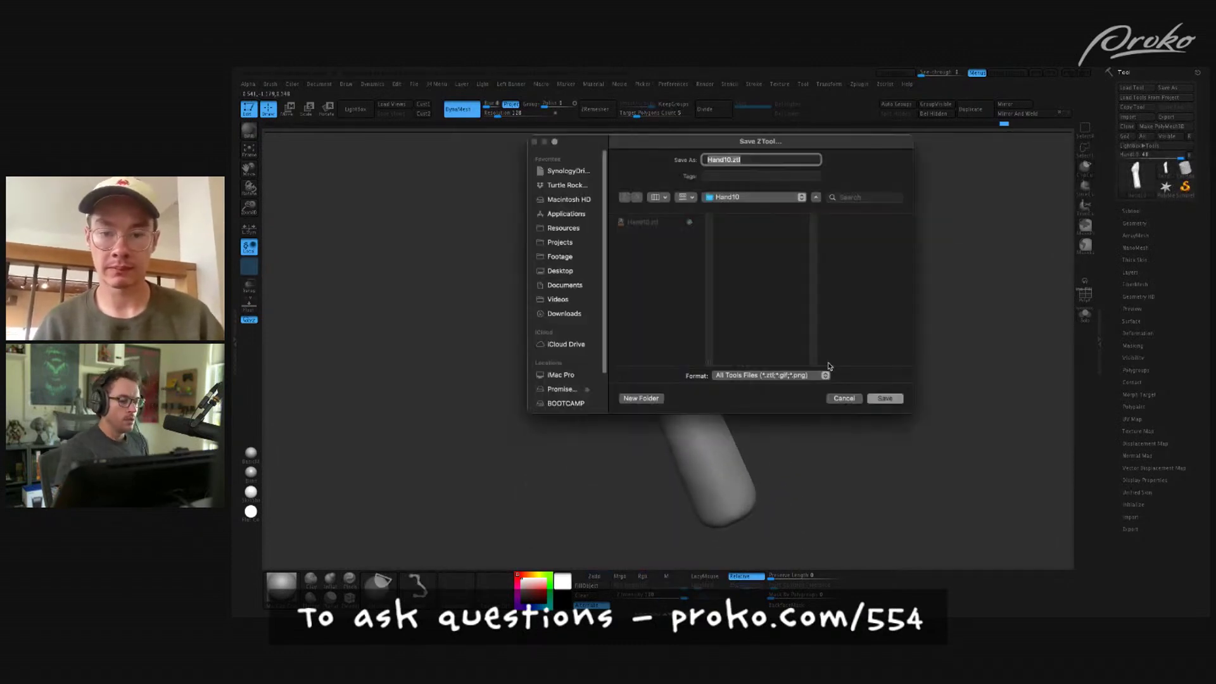
{"action": "left_click", "coordinate": [885, 398]}
{"action": "left_click", "coordinate": [750, 312]}
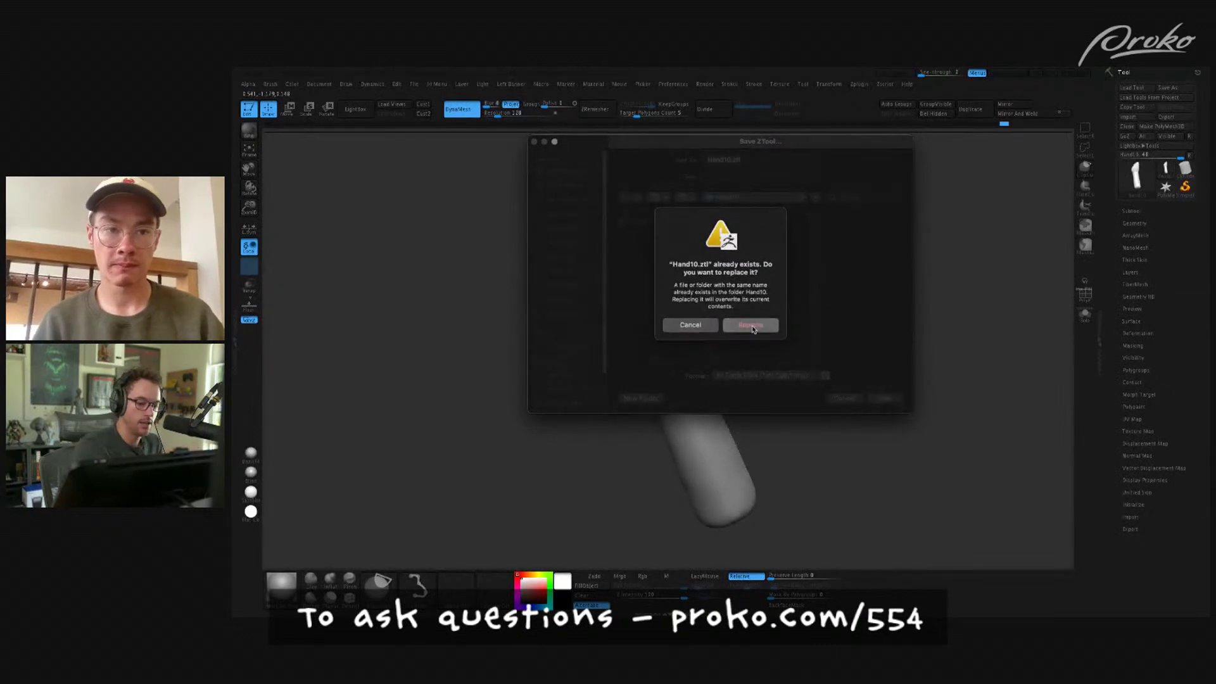
- Save the project as Hand10 in the Hand10 folder
{"action": "left_click", "coordinate": [415, 84]}
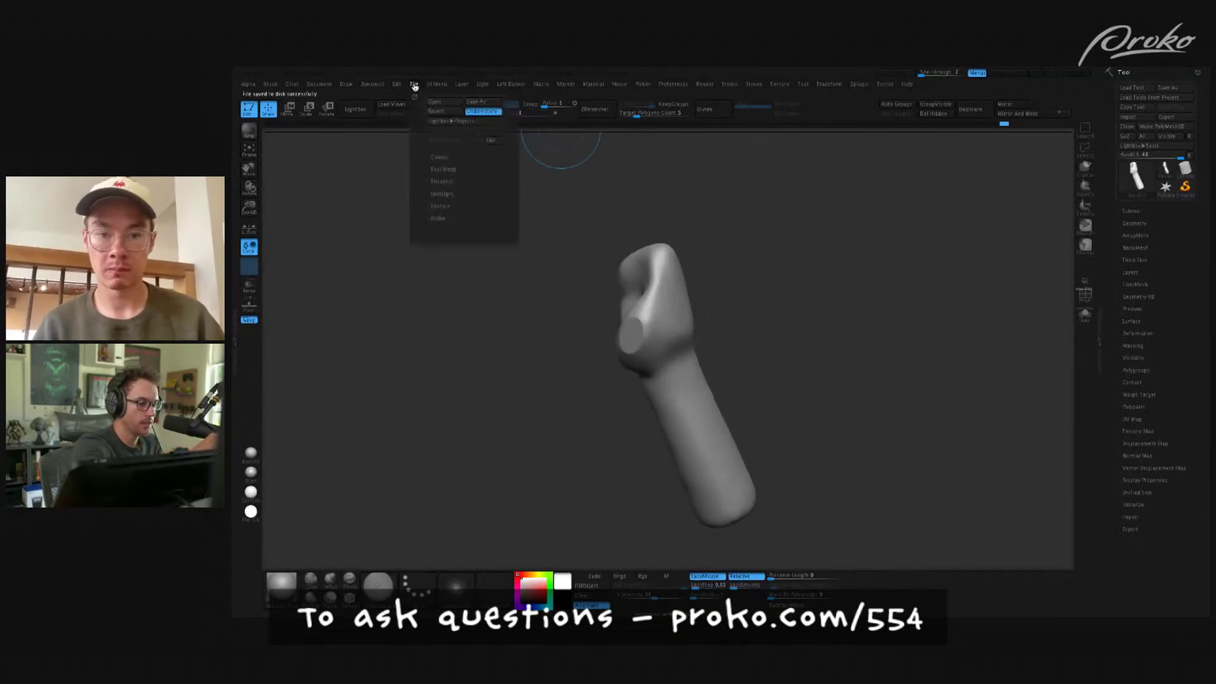
{"action": "left_click", "coordinate": [480, 102]}
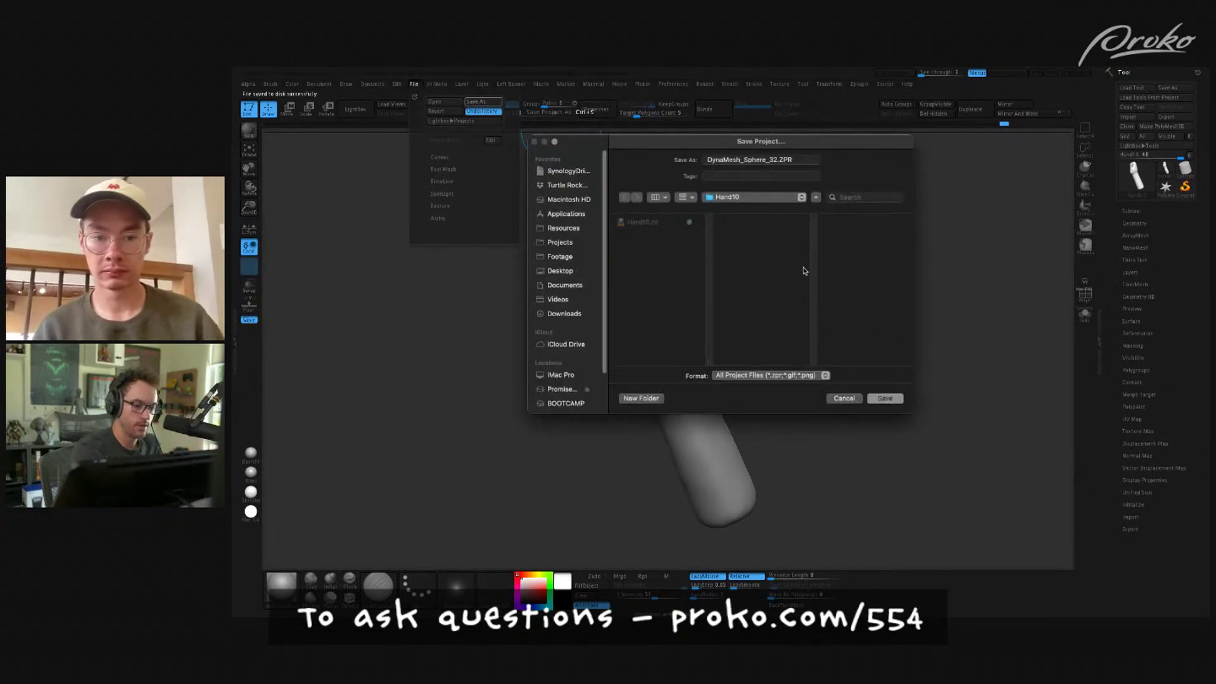
{"action": "left_click", "coordinate": [656, 222]}
{"action": "key", "text": "Return"}
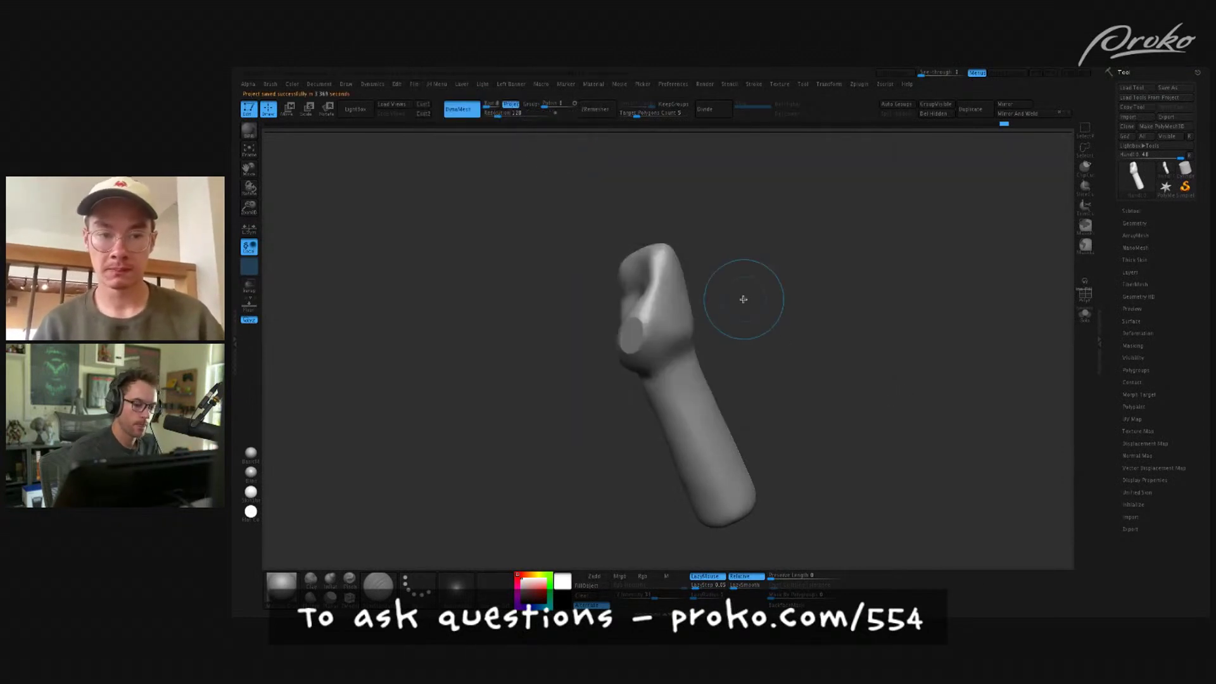
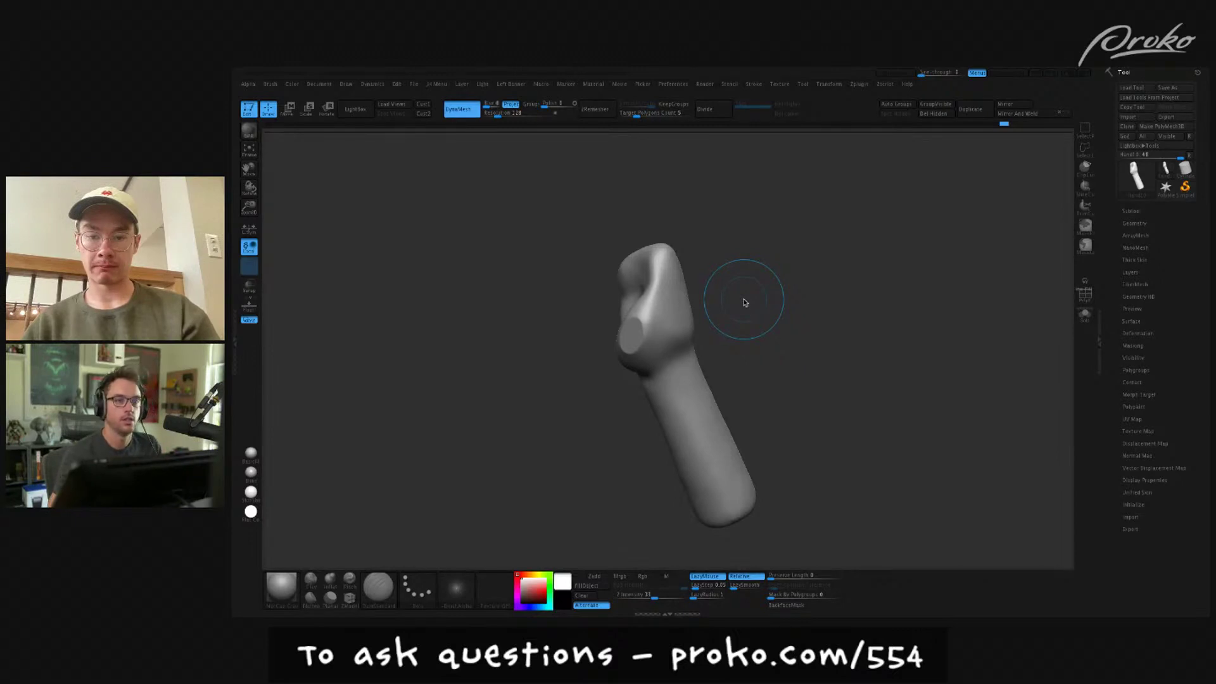
- Mask the flattened outer end of the thumb mass with the MaskLasso brush
{"action": "mouse_move", "coordinate": [876, 491]}
{"action": "left_mouse_down"}
{"action": "mouse_move", "coordinate": [861, 454]}
{"action": "mouse_move", "coordinate": [877, 494]}
{"action": "mouse_move", "coordinate": [863, 477]}
{"action": "mouse_move", "coordinate": [863, 494]}
{"action": "mouse_move", "coordinate": [891, 496]}
{"action": "left_mouse_up"}
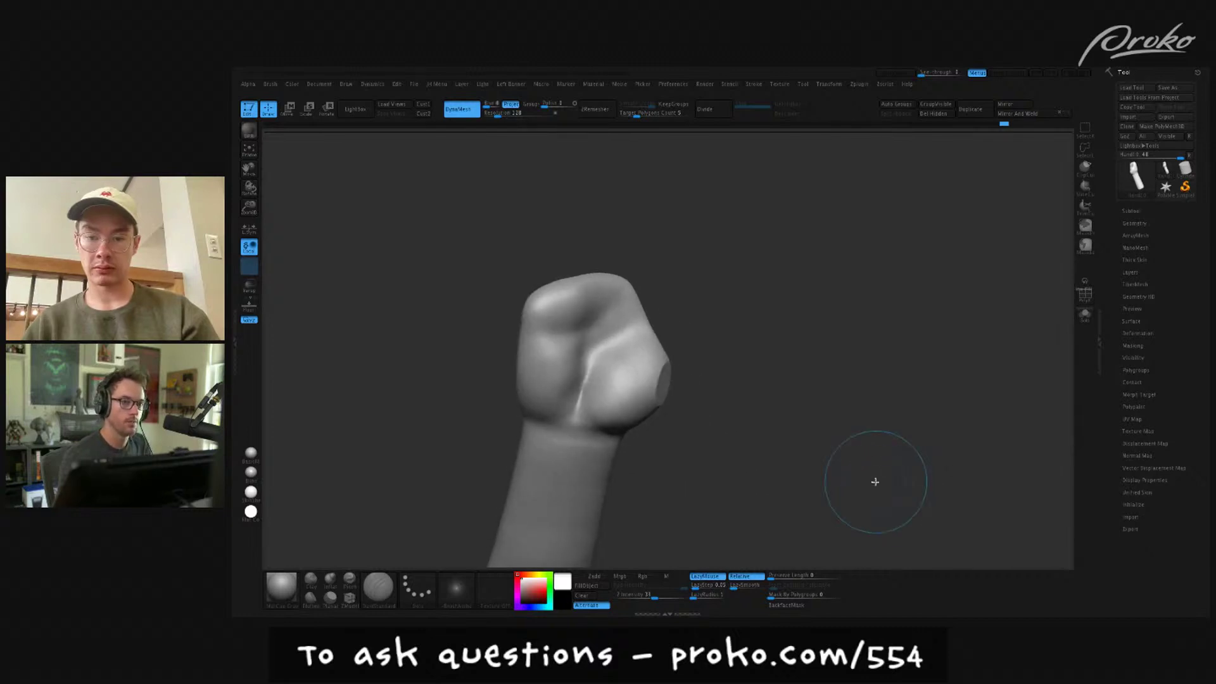
{"action": "key", "text": "b"}
{"action": "key", "text": "i"}
{"action": "key", "text": "n"}
{"action": "left_click_drag", "start_coordinate": [680, 360], "coordinate": [687, 344]}
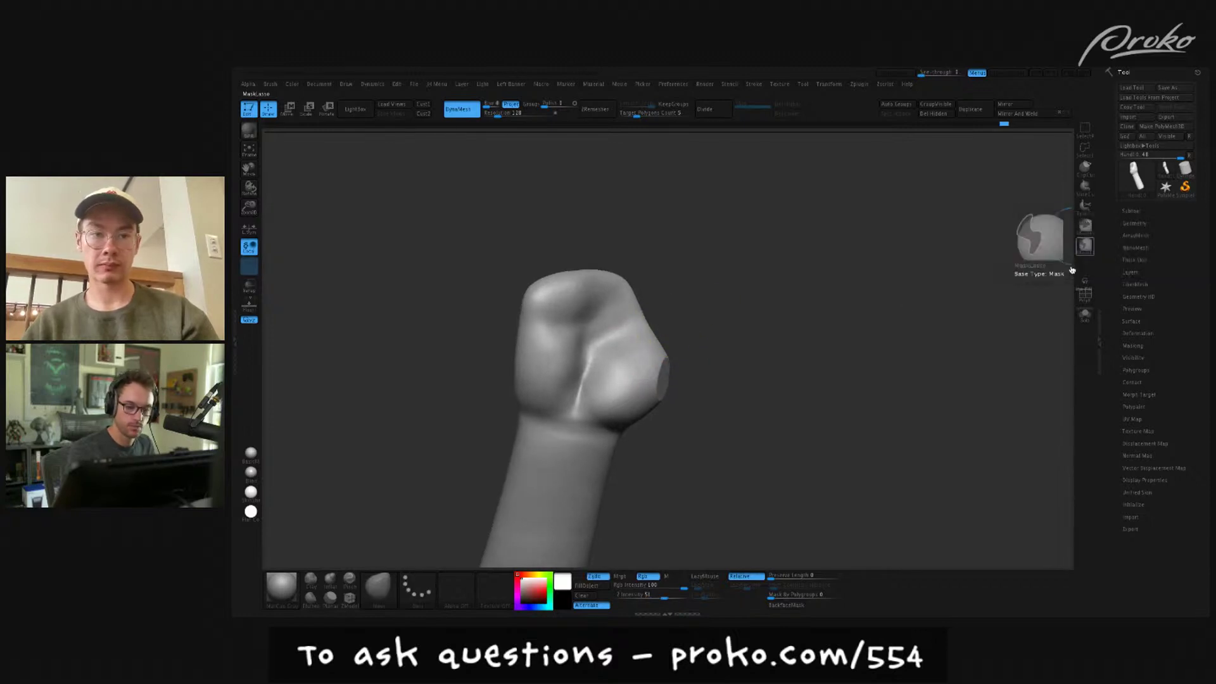
{"action": "key", "text": "b"}
{"action": "key", "text": "d"}
{"action": "key", "text": "a"}
{"action": "mouse_move", "coordinate": [659, 320]}
{"action": "left_mouse_down", "text": "ctrl"}
{"action": "mouse_move", "coordinate": [637, 335]}
{"action": "mouse_move", "coordinate": [640, 419]}
{"action": "left_mouse_up", "text": "ctrl"}
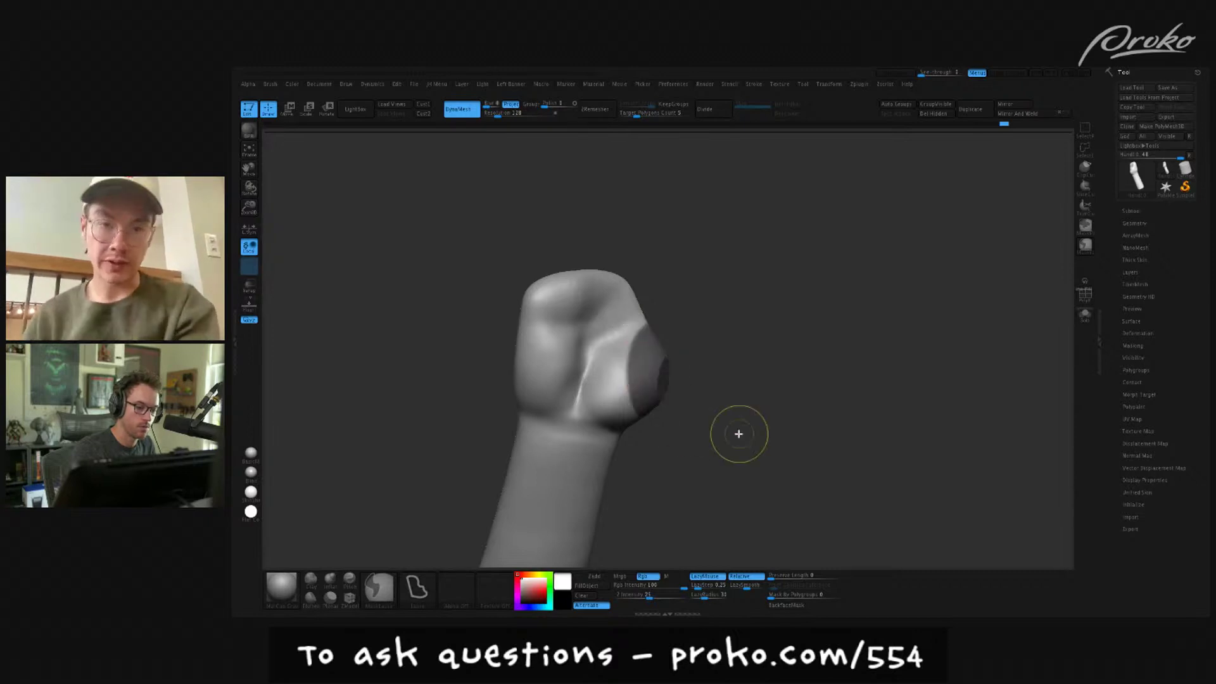
- Soften and invert the mask, and reposition the flattened thumb end with the transpose line
{"action": "left_click", "coordinate": [705, 576]}
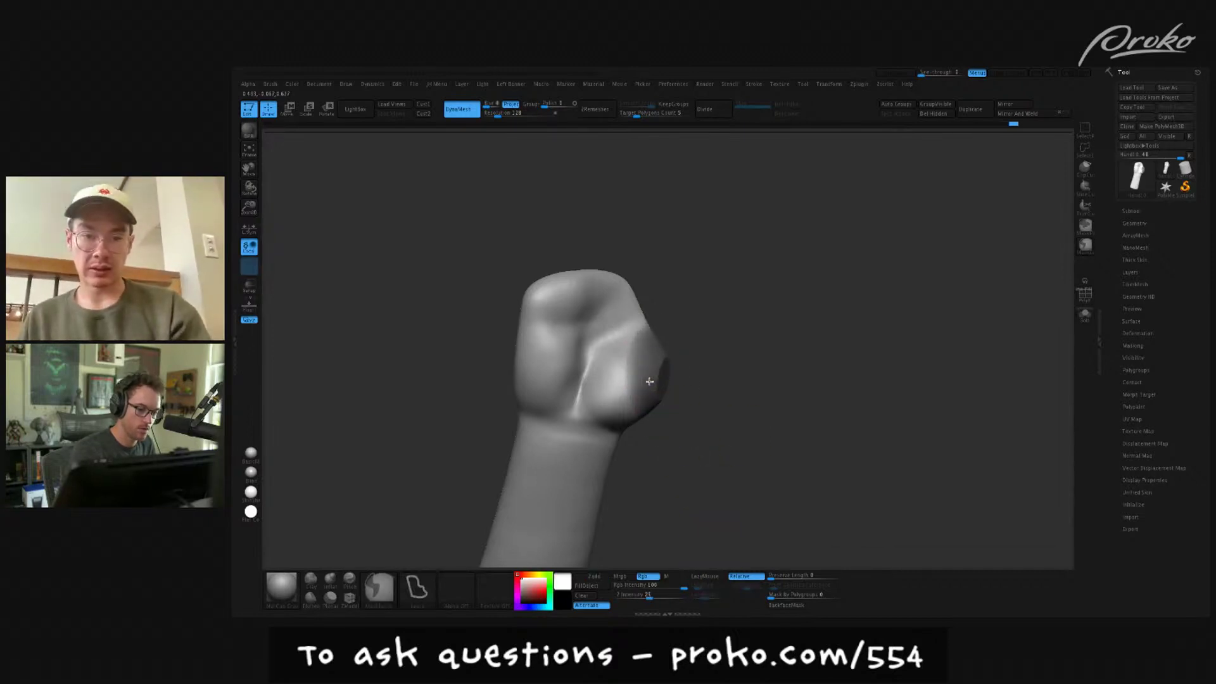
{"action": "left_click", "coordinate": [704, 376], "text": "ctrl"}
{"action": "key", "text": "r"}
{"action": "left_click_drag", "start_coordinate": [651, 339], "coordinate": [803, 318]}
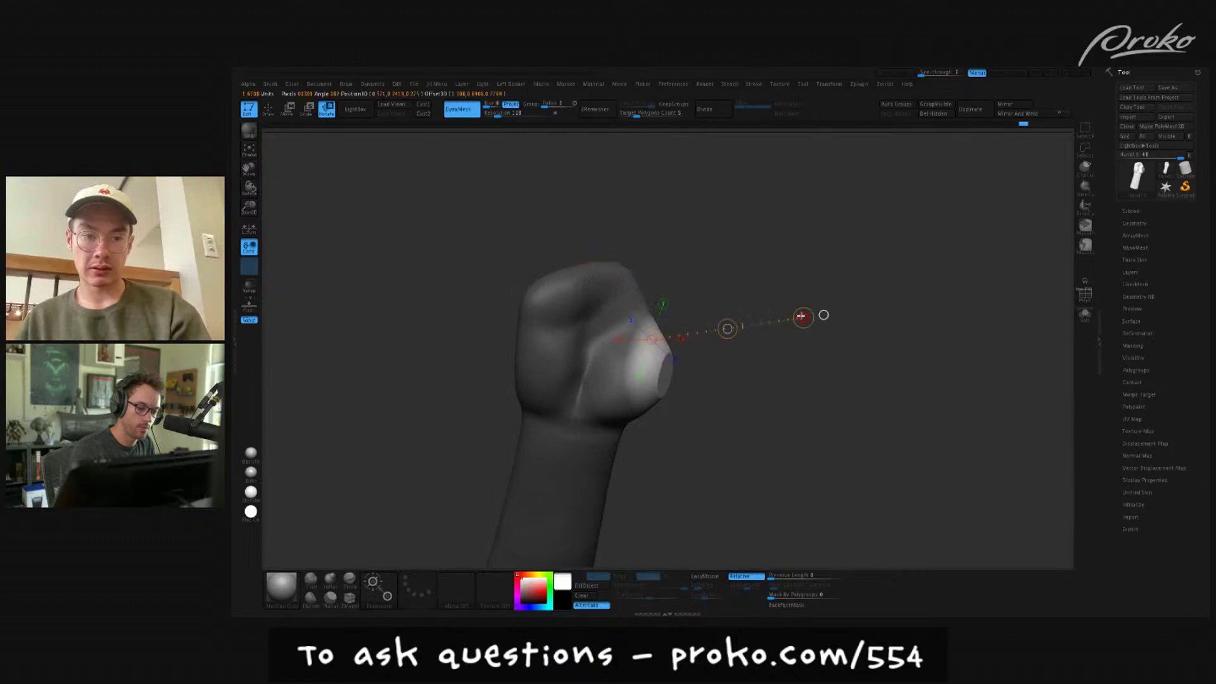
{"action": "key", "text": "w"}
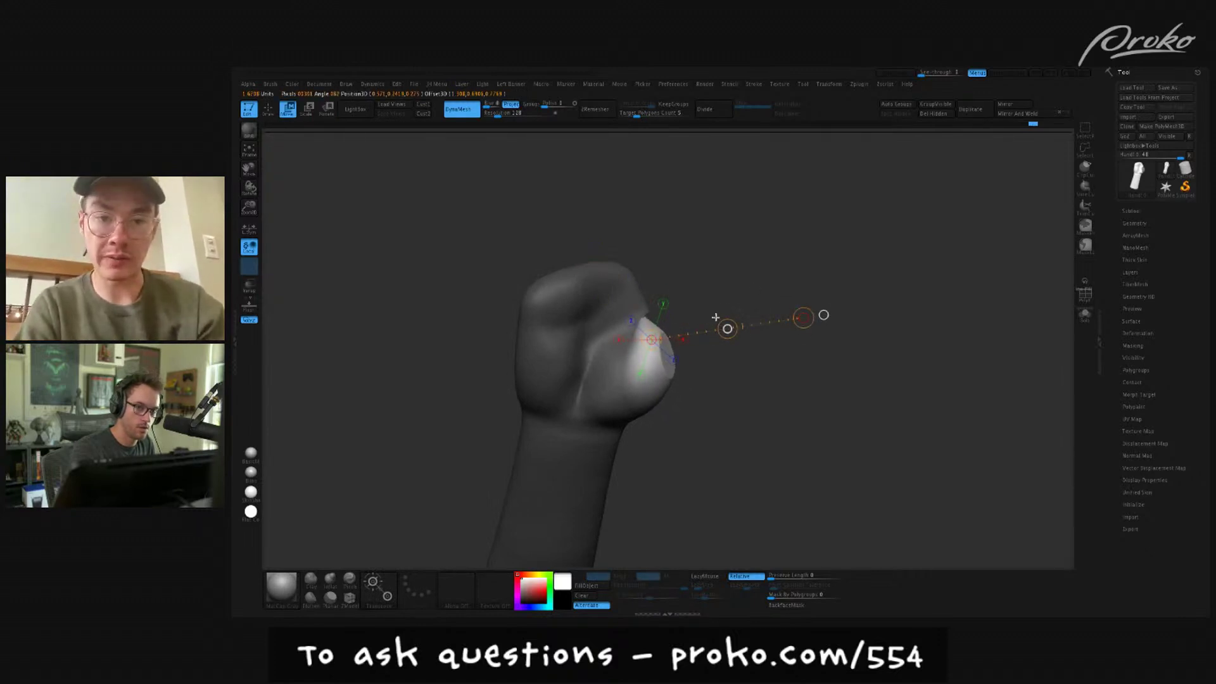
- Reshape the thumb base with the Move brush so its flat end angles outward, and clear the mask
{"action": "key", "text": "q"}
{"action": "mouse_move", "coordinate": [722, 395]}
{"action": "left_mouse_down"}
{"action": "mouse_move", "coordinate": [697, 356]}
{"action": "mouse_move", "coordinate": [705, 340]}
{"action": "left_mouse_up"}
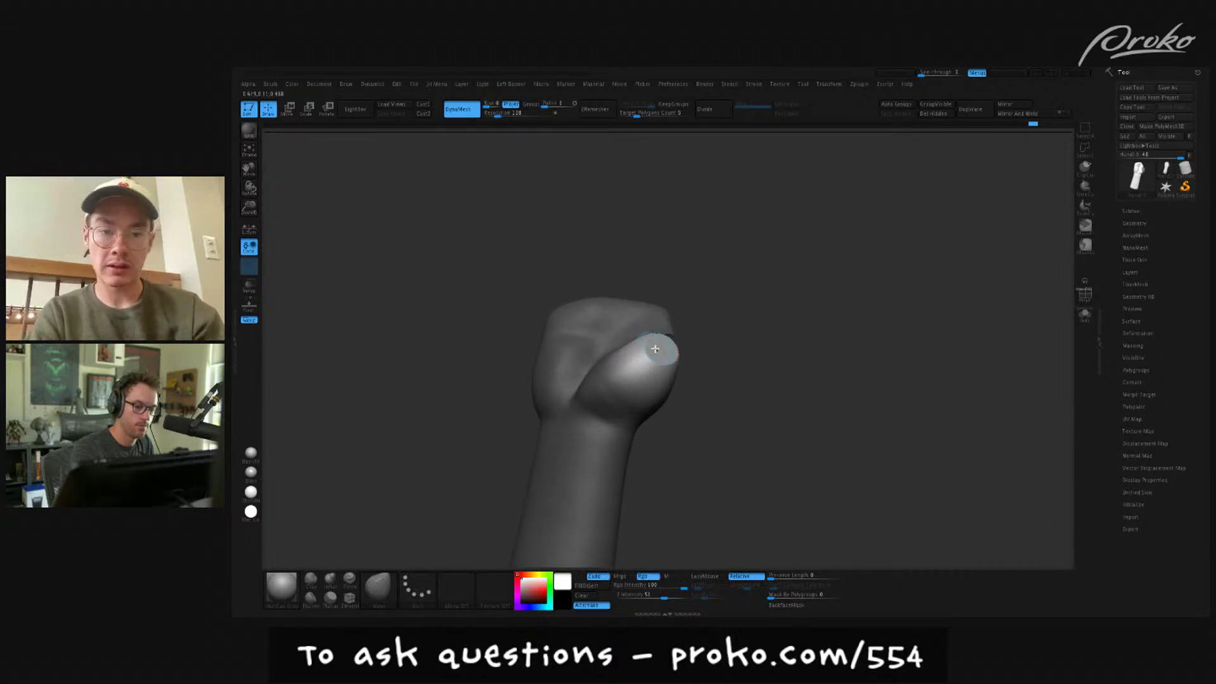
{"action": "left_click_drag", "start_coordinate": [722, 315], "coordinate": [733, 339]}
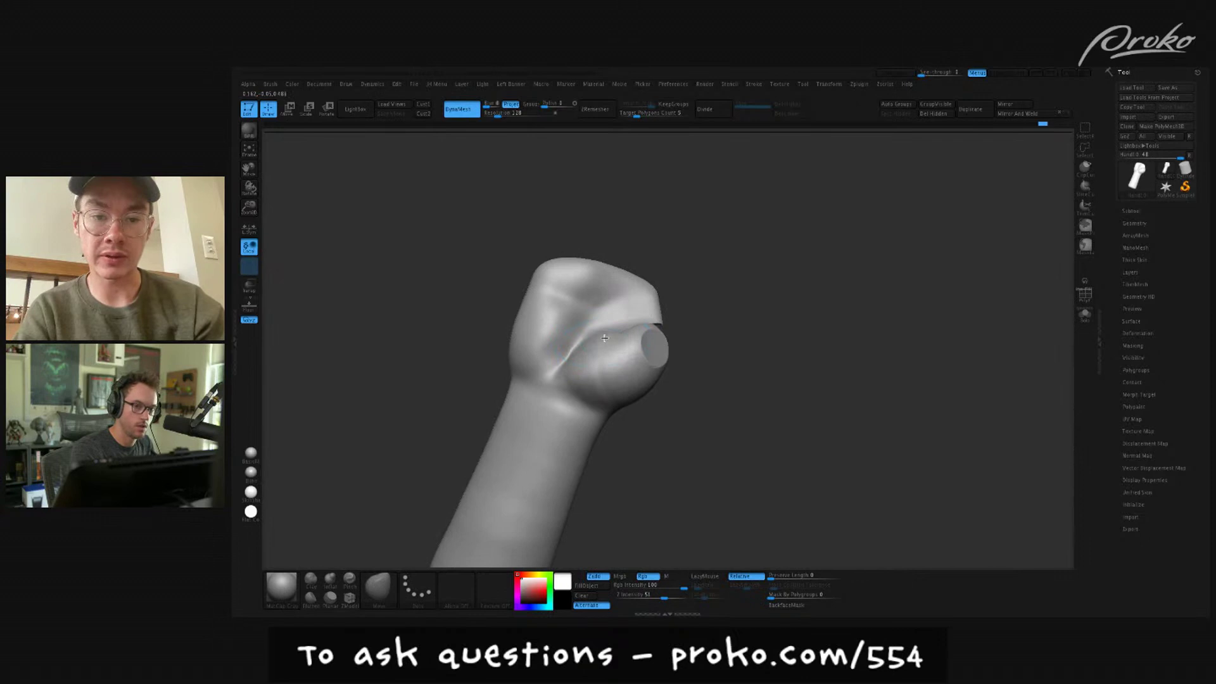
{"action": "mouse_move", "coordinate": [705, 276]}
{"action": "left_mouse_down"}
{"action": "mouse_move", "coordinate": [724, 315]}
{"action": "mouse_move", "coordinate": [706, 302]}
{"action": "left_mouse_up"}
- Sharpen the crease between the thumb base and palm, and soften the notch above the thumb with clay strokes
{"action": "key", "text": "b"}
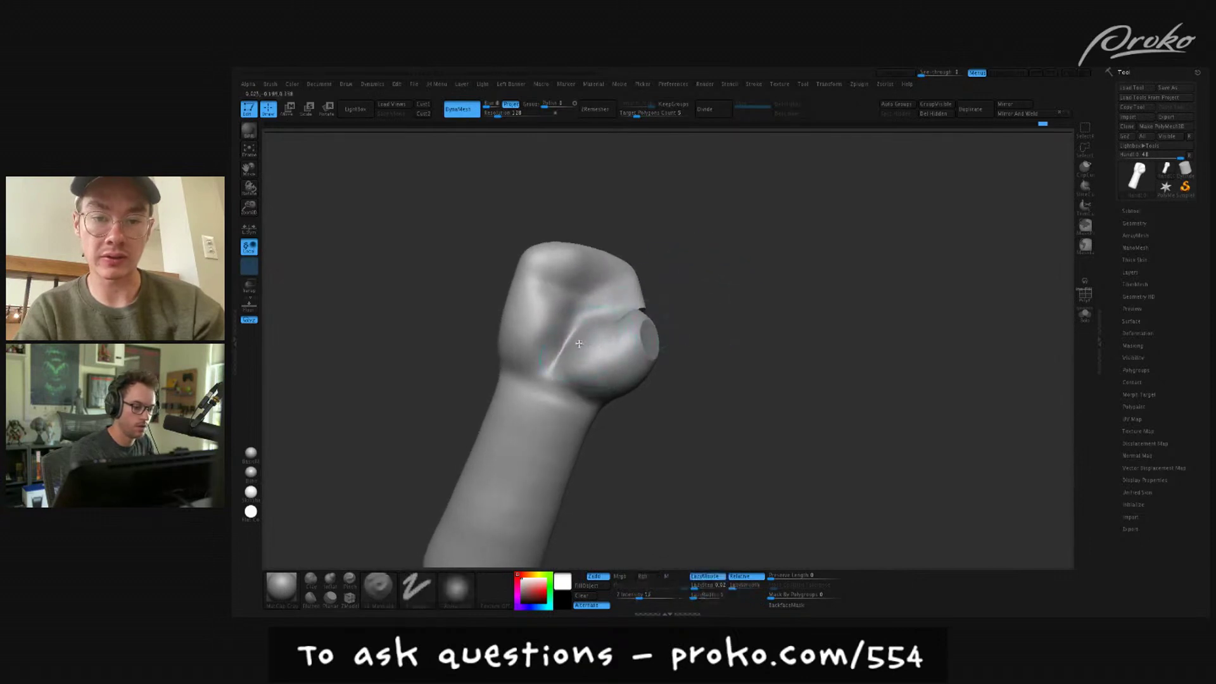
{"action": "left_click_drag", "start_coordinate": [701, 383], "coordinate": [741, 304]}
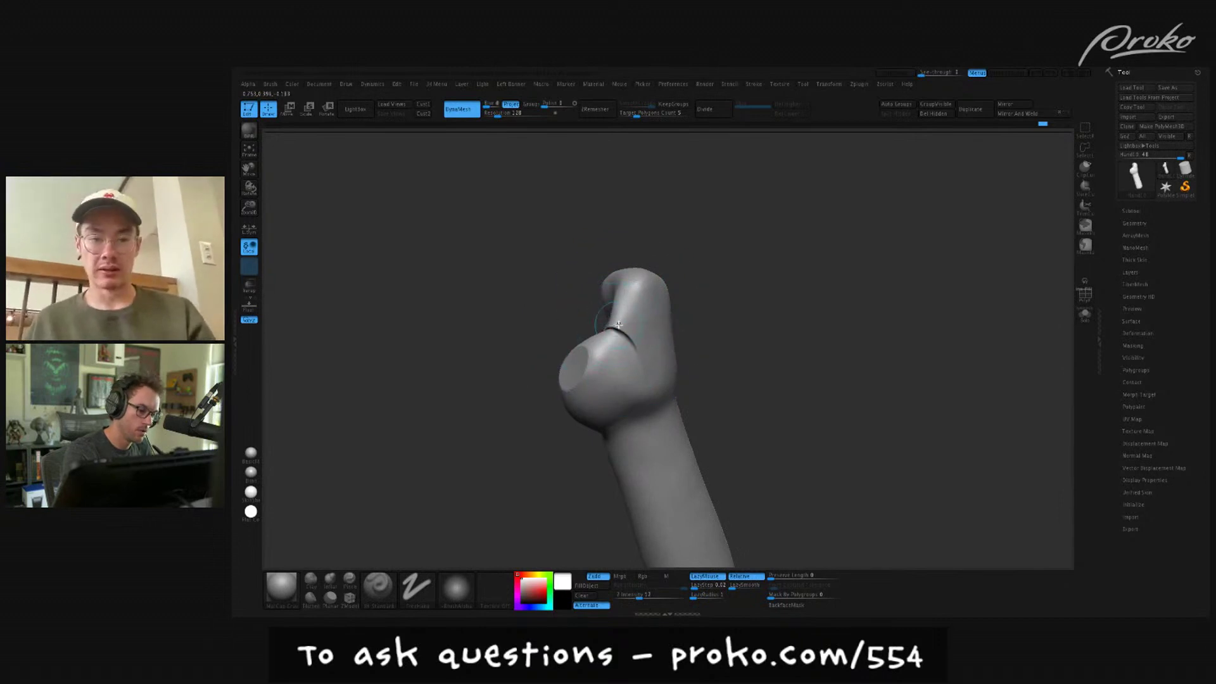
{"action": "key", "text": "shift"}
{"action": "left_click_drag", "start_coordinate": [688, 344], "coordinate": [640, 347]}
{"action": "mouse_move", "coordinate": [554, 345]}
{"action": "left_mouse_down"}
{"action": "mouse_move", "coordinate": [637, 347]}
{"action": "mouse_move", "coordinate": [610, 322]}
{"action": "mouse_move", "coordinate": [714, 356]}
{"action": "mouse_move", "coordinate": [657, 336]}
{"action": "mouse_move", "coordinate": [659, 374]}
{"action": "mouse_move", "coordinate": [605, 353]}
{"action": "mouse_move", "coordinate": [744, 407]}
{"action": "mouse_move", "coordinate": [729, 370]}
{"action": "mouse_move", "coordinate": [672, 387]}
{"action": "left_mouse_up"}
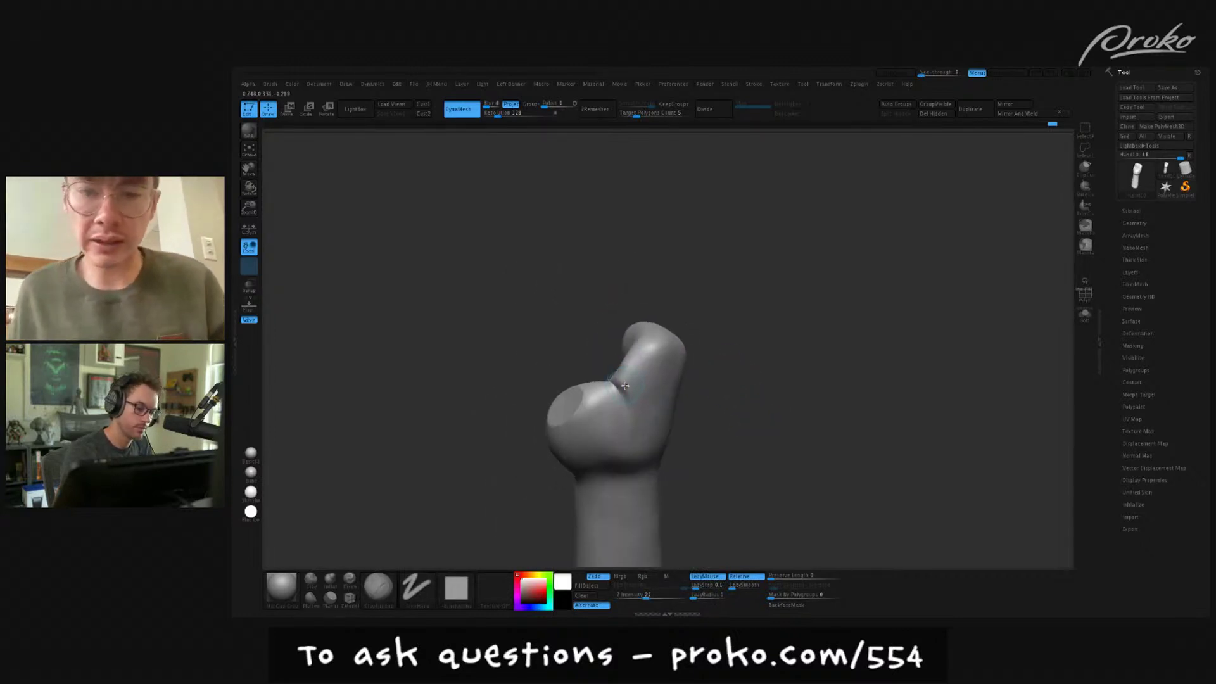
- Undo the last stroke above the thumb base and smooth that side of the palm
{"action": "right_click_drag", "start_coordinate": [629, 376], "coordinate": [650, 370]}
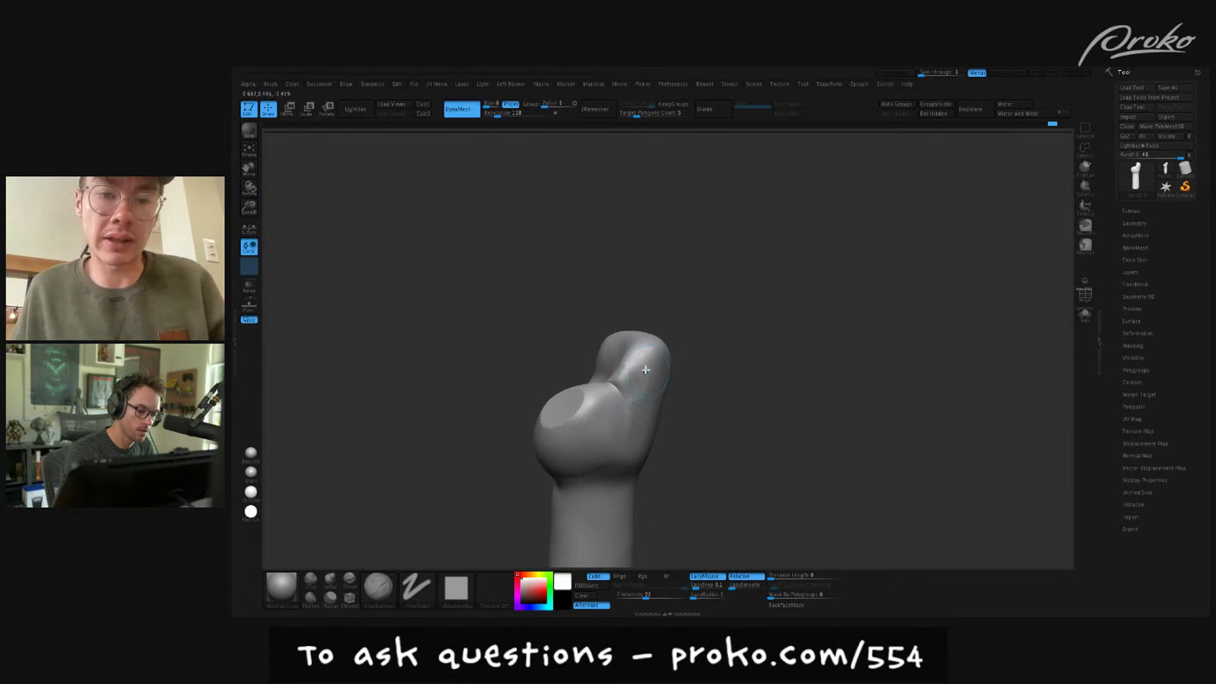
{"action": "key", "text": "ctrl+z"}
{"action": "key", "text": "ctrl+z"}
{"action": "key", "text": "ctrl+shift+z"}
{"action": "left_click_drag", "start_coordinate": [707, 369], "coordinate": [733, 416]}
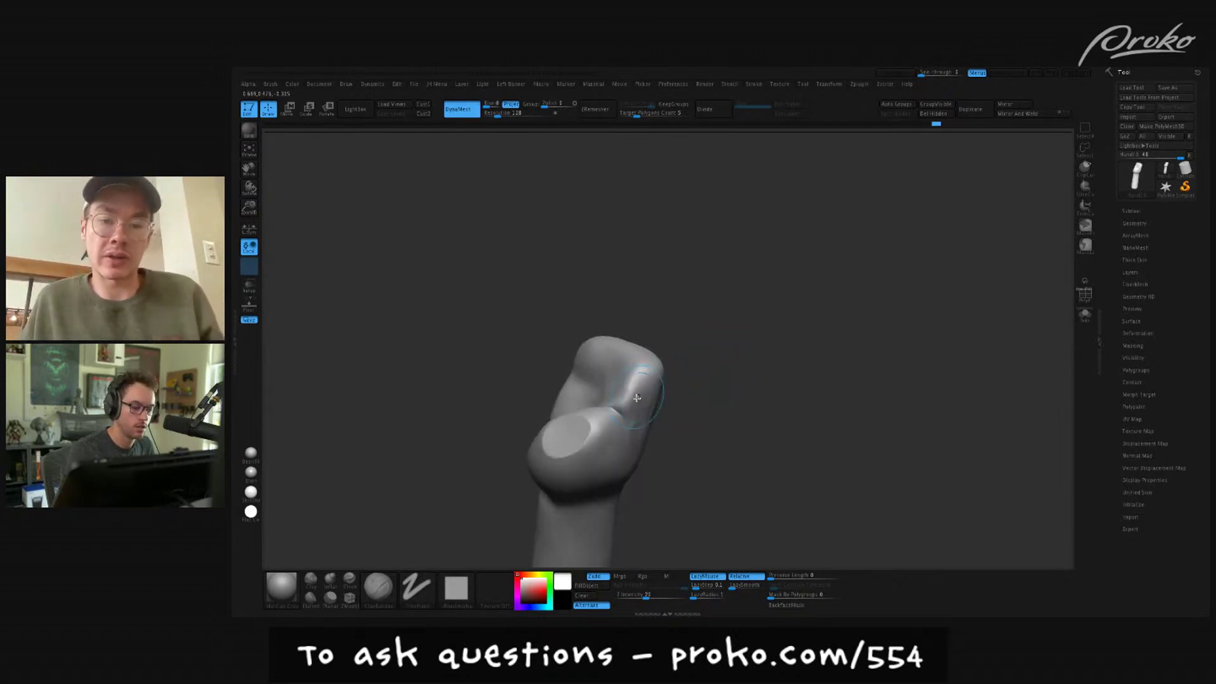
{"action": "left_click_drag", "start_coordinate": [637, 397], "coordinate": [648, 409], "text": "shift"}
- Build up the area between the thumb base and the back of the hand with the ClayBuildup brush
{"action": "mouse_move", "coordinate": [689, 368]}
{"action": "left_mouse_down"}
{"action": "mouse_move", "coordinate": [785, 443]}
{"action": "mouse_move", "coordinate": [798, 367]}
{"action": "left_mouse_up"}
{"action": "left_click_drag", "start_coordinate": [801, 408], "coordinate": [754, 364]}
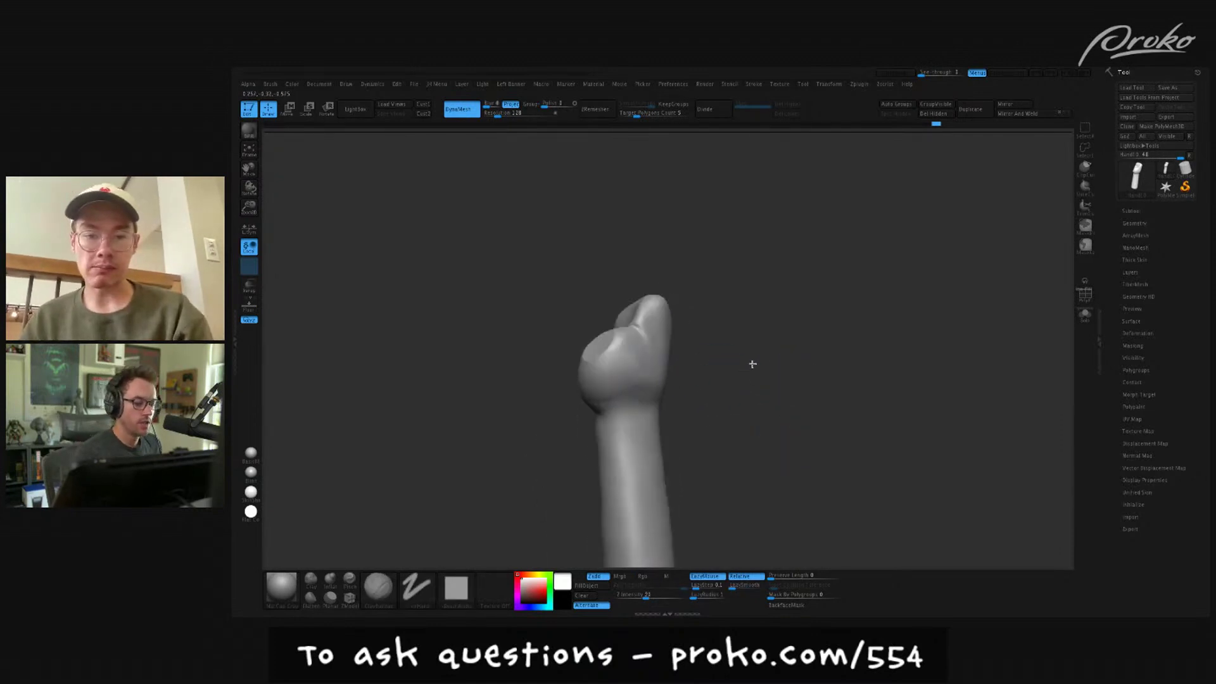
{"action": "mouse_move", "coordinate": [672, 357]}
{"action": "left_mouse_down"}
{"action": "mouse_move", "coordinate": [719, 372]}
{"action": "mouse_move", "coordinate": [651, 353]}
{"action": "mouse_move", "coordinate": [693, 285]}
{"action": "mouse_move", "coordinate": [671, 340]}
{"action": "mouse_move", "coordinate": [728, 374]}
{"action": "mouse_move", "coordinate": [674, 388]}
{"action": "left_mouse_up"}
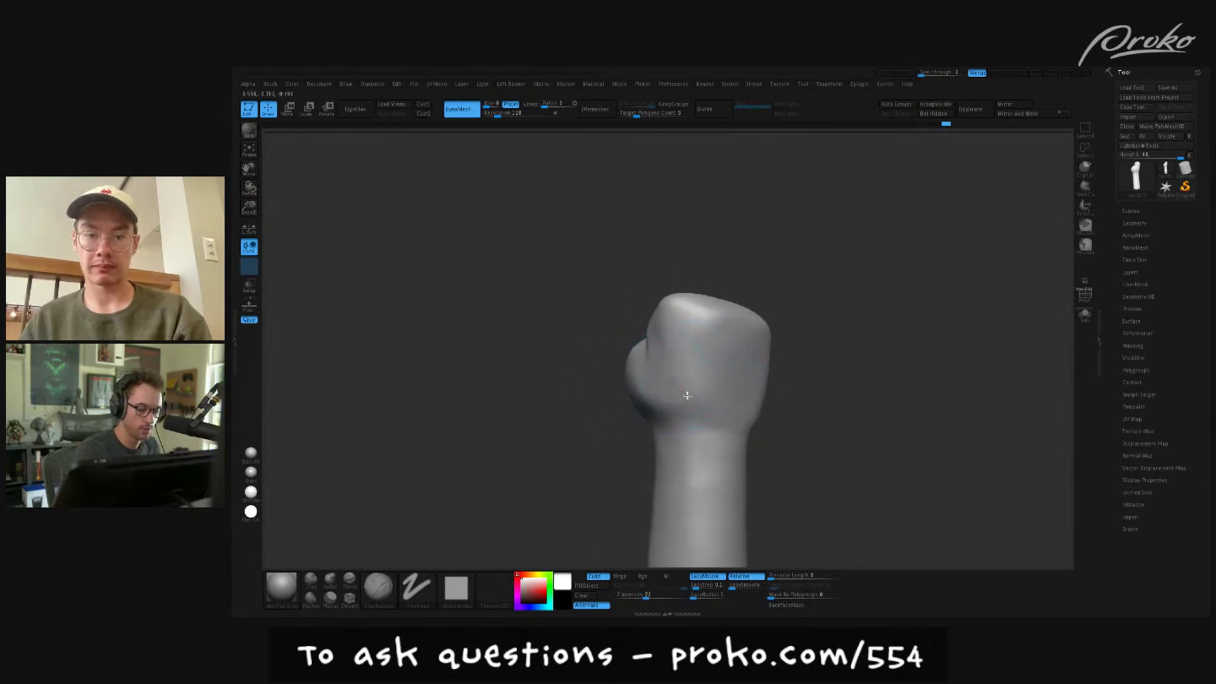
{"action": "mouse_move", "coordinate": [640, 345]}
{"action": "left_mouse_down"}
{"action": "mouse_move", "coordinate": [665, 315]}
{"action": "mouse_move", "coordinate": [750, 361]}
{"action": "left_mouse_up"}
{"action": "key", "text": "b"}
{"action": "key", "text": "s"}
{"action": "key", "text": "t"}
{"action": "left_click_drag", "start_coordinate": [618, 428], "coordinate": [614, 426]}
{"action": "mouse_move", "coordinate": [678, 395]}
{"action": "left_mouse_down"}
{"action": "mouse_move", "coordinate": [724, 391]}
{"action": "mouse_move", "coordinate": [706, 447]}
{"action": "mouse_move", "coordinate": [683, 439]}
{"action": "left_mouse_up"}
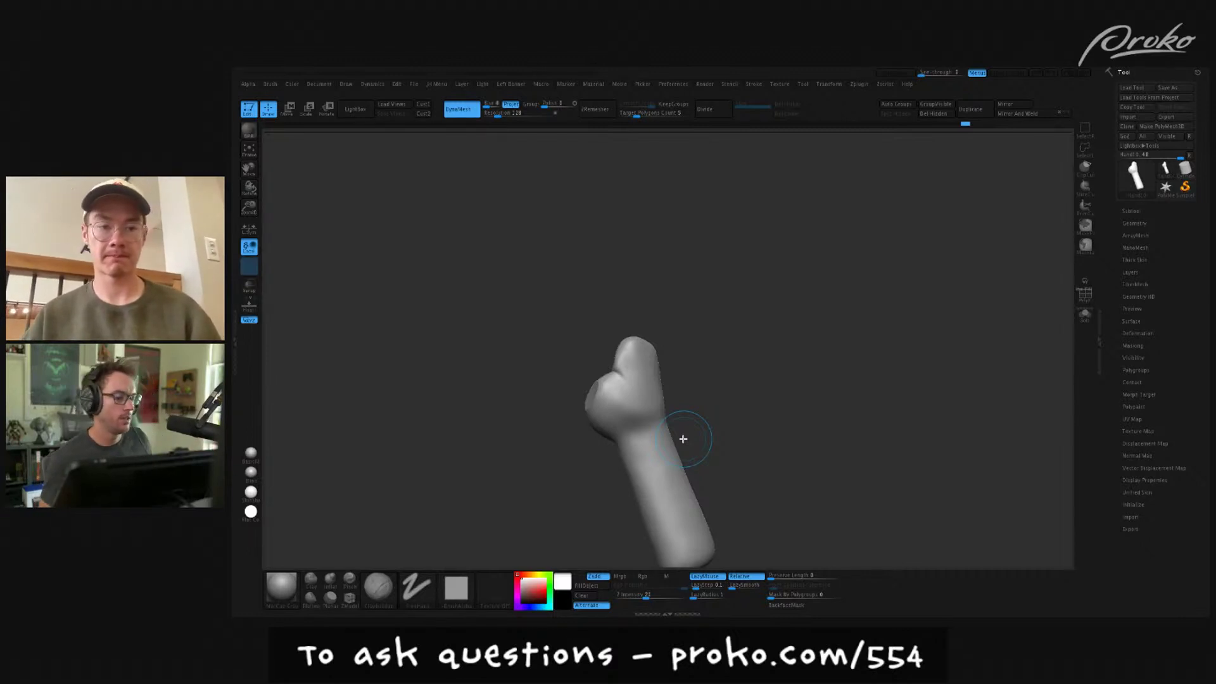
{"action": "mouse_move", "coordinate": [806, 484]}
{"action": "left_mouse_down"}
{"action": "mouse_move", "coordinate": [833, 497]}
{"action": "mouse_move", "coordinate": [823, 511]}
{"action": "mouse_move", "coordinate": [819, 461]}
{"action": "mouse_move", "coordinate": [804, 457]}
{"action": "left_mouse_up"}
{"action": "mouse_move", "coordinate": [690, 386]}
{"action": "left_mouse_down"}
{"action": "mouse_move", "coordinate": [719, 377]}
{"action": "mouse_move", "coordinate": [716, 355]}
{"action": "mouse_move", "coordinate": [638, 386]}
{"action": "left_mouse_up"}
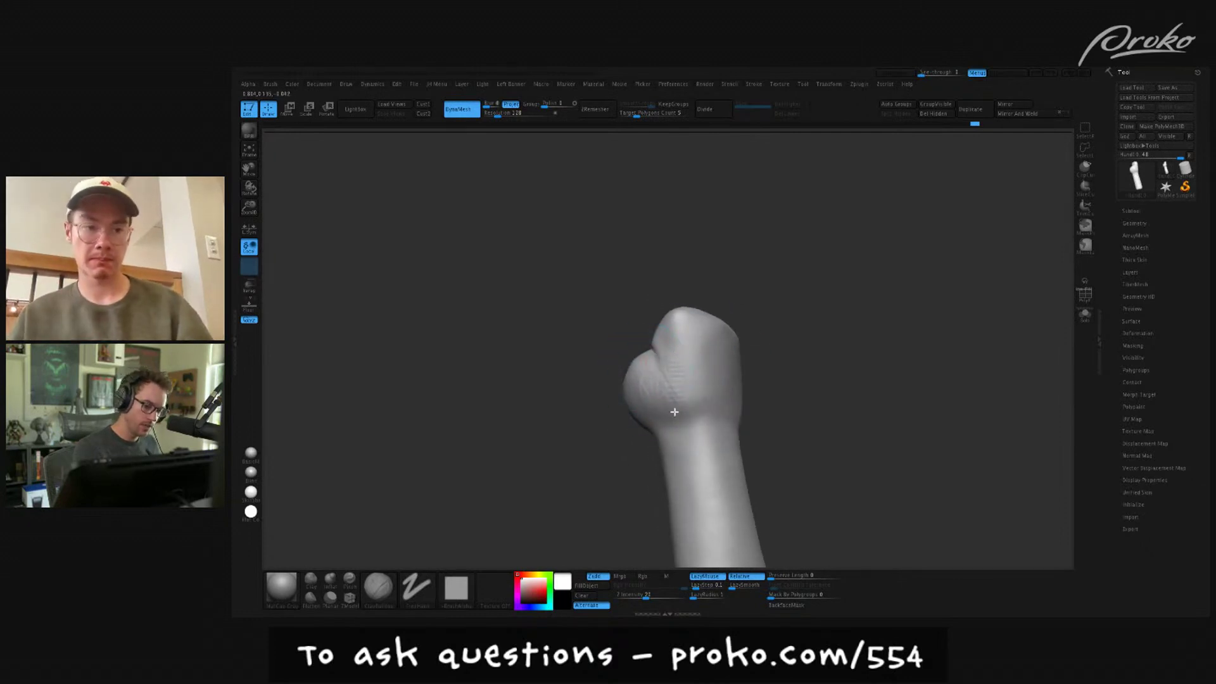
{"action": "mouse_move", "coordinate": [760, 390]}
{"action": "left_mouse_down"}
{"action": "mouse_move", "coordinate": [776, 394]}
{"action": "mouse_move", "coordinate": [790, 375]}
{"action": "mouse_move", "coordinate": [775, 405]}
{"action": "mouse_move", "coordinate": [753, 388]}
{"action": "left_mouse_up"}
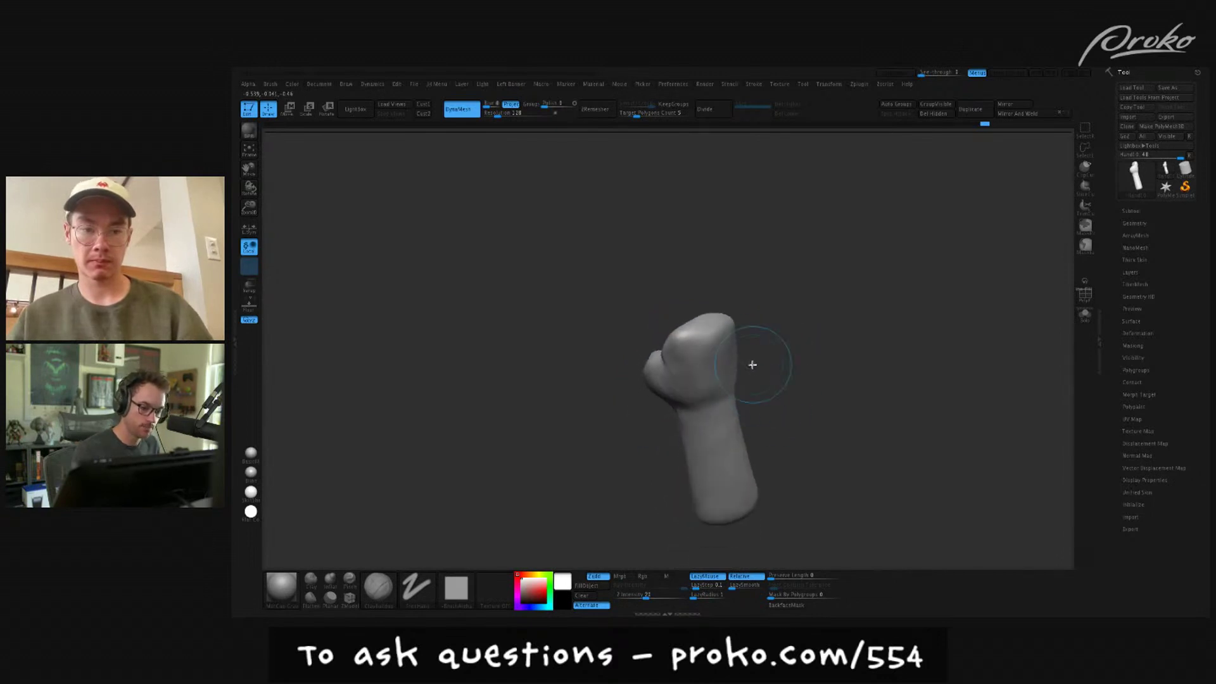
- Refine the hand's upper contour and the notch above the thumb from the back and side
{"action": "key", "text": "3"}
{"action": "left_click_drag", "start_coordinate": [670, 345], "coordinate": [669, 375]}
{"action": "left_click_drag", "start_coordinate": [763, 355], "coordinate": [782, 370]}
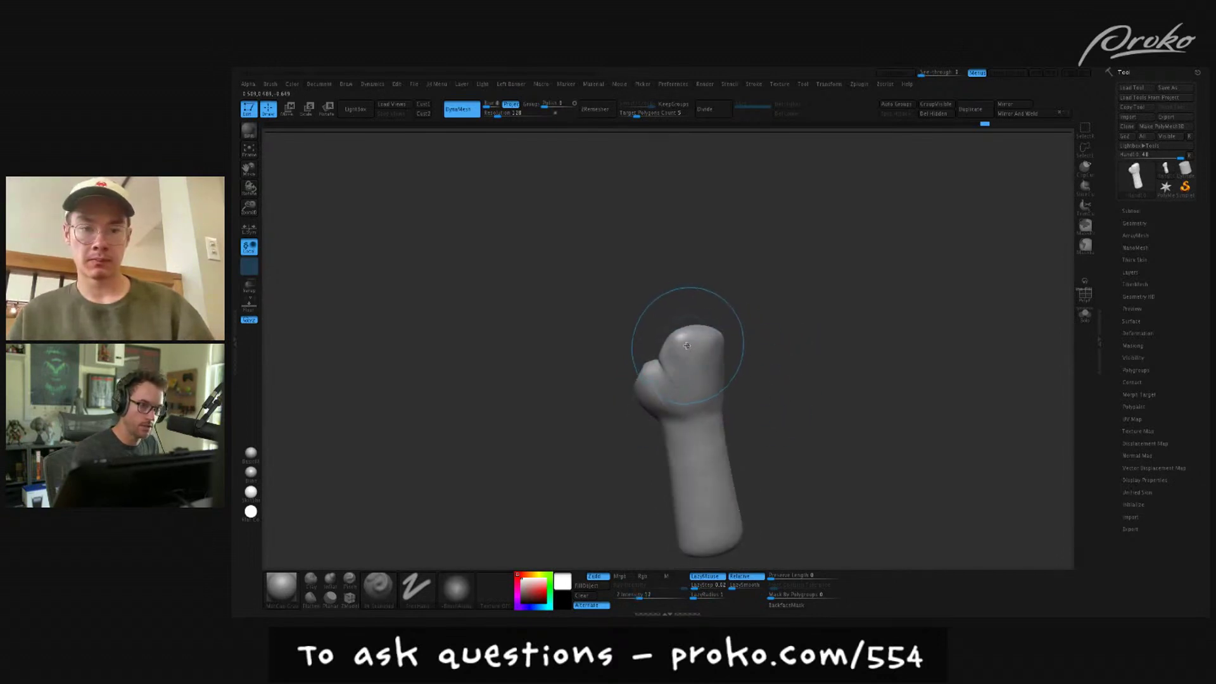
{"action": "left_click_drag", "start_coordinate": [738, 334], "coordinate": [749, 324]}
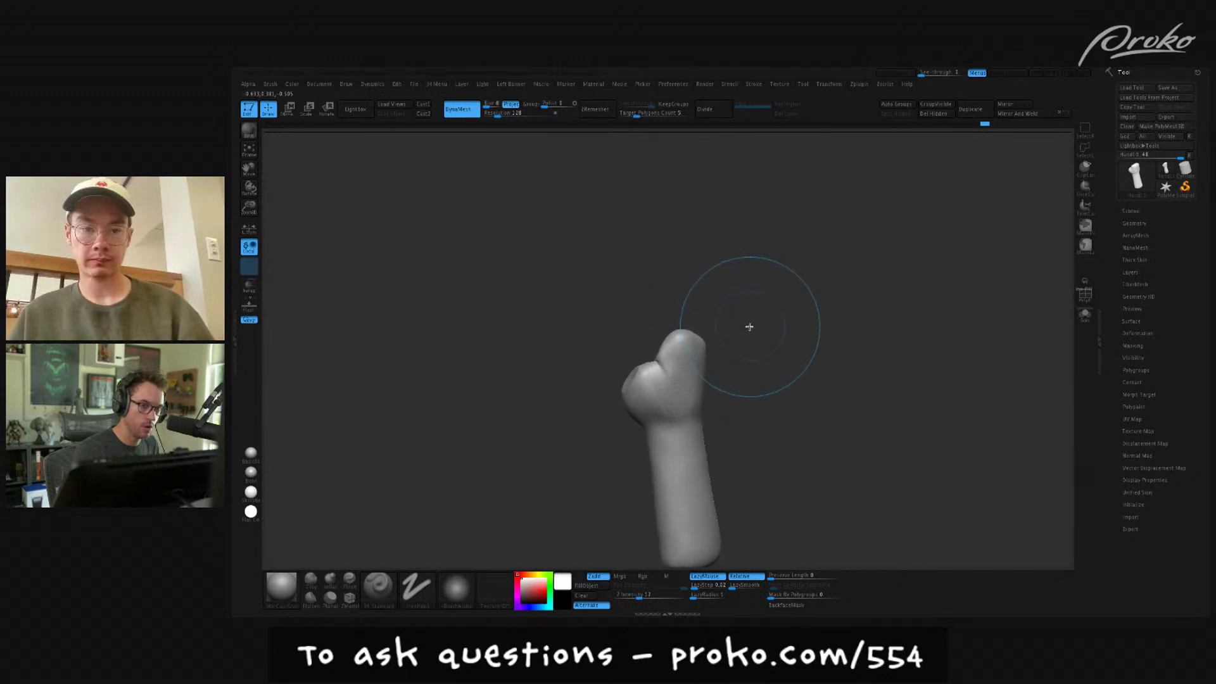
{"action": "mouse_move", "coordinate": [750, 327]}
{"action": "left_mouse_down"}
{"action": "mouse_move", "coordinate": [727, 325]}
{"action": "mouse_move", "coordinate": [741, 334]}
{"action": "mouse_move", "coordinate": [730, 340]}
{"action": "mouse_move", "coordinate": [760, 347]}
{"action": "mouse_move", "coordinate": [722, 354]}
{"action": "left_mouse_up"}
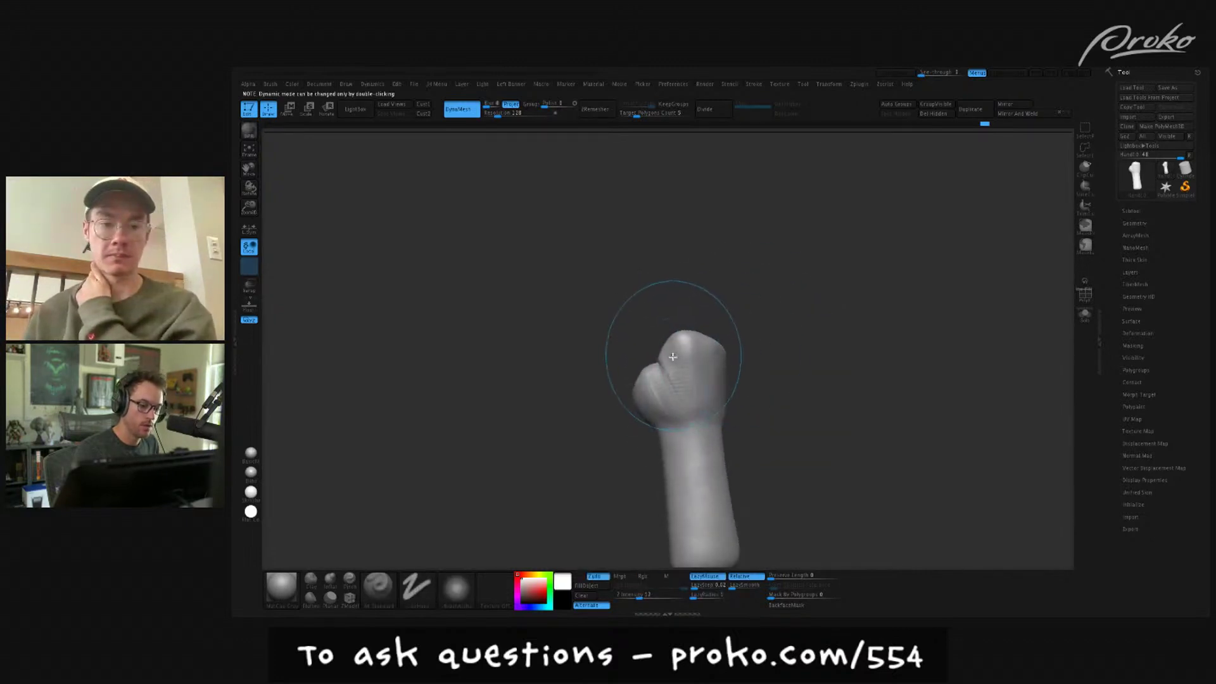
- Build up the thumb base with the ClayBuildup brush and adjust its contour below the notch with the Move brush
{"action": "key", "text": "b"}
{"action": "key", "text": "c"}
{"action": "key", "text": "b"}
{"action": "right_click_drag", "start_coordinate": [689, 366], "coordinate": [673, 345], "text": "ctrl"}
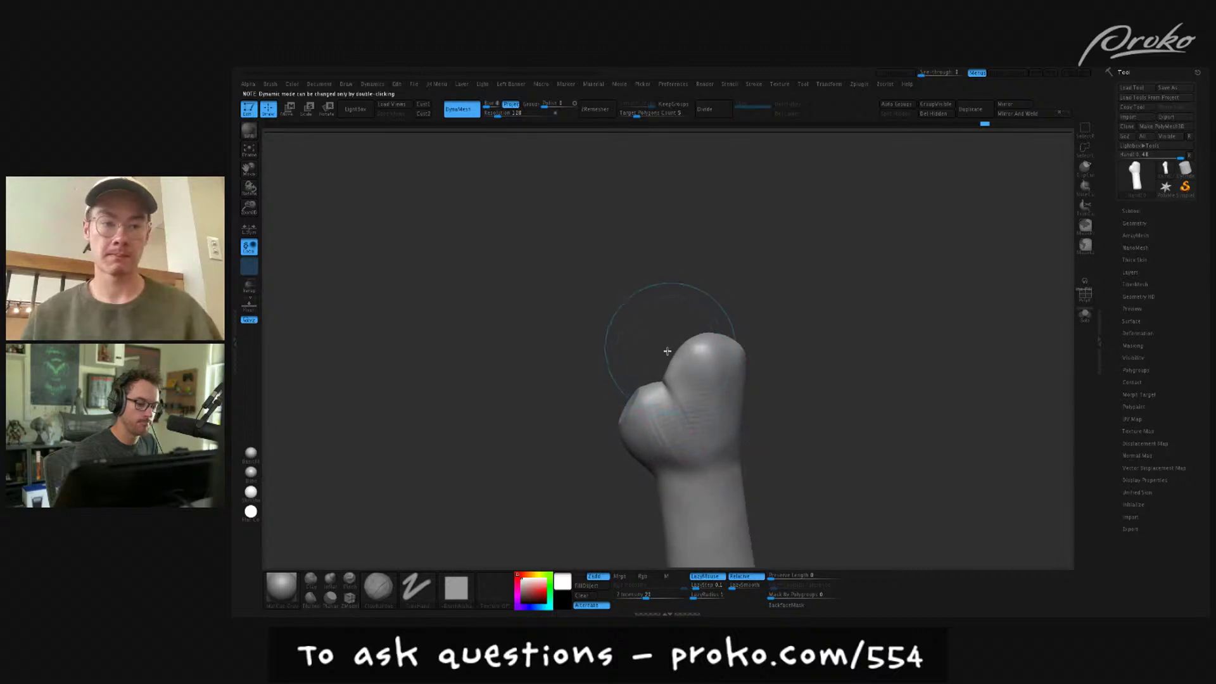
{"action": "mouse_move", "coordinate": [665, 399]}
{"action": "right_mouse_down"}
{"action": "mouse_move", "coordinate": [725, 353]}
{"action": "mouse_move", "coordinate": [673, 372]}
{"action": "mouse_move", "coordinate": [664, 356]}
{"action": "mouse_move", "coordinate": [663, 370]}
{"action": "mouse_move", "coordinate": [753, 313]}
{"action": "right_mouse_up"}
{"action": "key", "text": "b"}
{"action": "key", "text": "m"}
{"action": "key", "text": "v"}
{"action": "right_click_drag", "start_coordinate": [668, 364], "coordinate": [670, 395]}
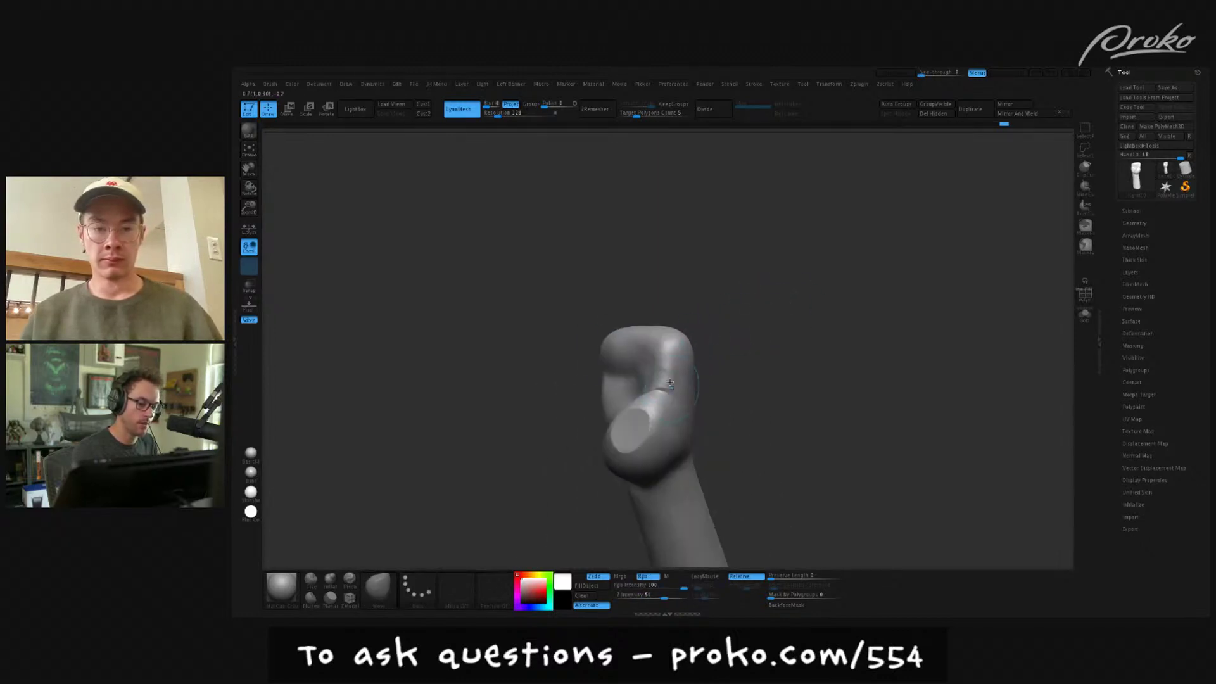
- Carve the crease between the thumb base and palm with the DamStandard brush and smooth the surrounding palm surface
{"action": "mouse_move", "coordinate": [724, 335]}
{"action": "right_mouse_down"}
{"action": "mouse_move", "coordinate": [655, 388]}
{"action": "mouse_move", "coordinate": [755, 356]}
{"action": "mouse_move", "coordinate": [654, 386]}
{"action": "right_mouse_up"}
{"action": "key", "text": "b"}
{"action": "key", "text": "d"}
{"action": "key", "text": "s"}
{"action": "key", "text": "shift"}
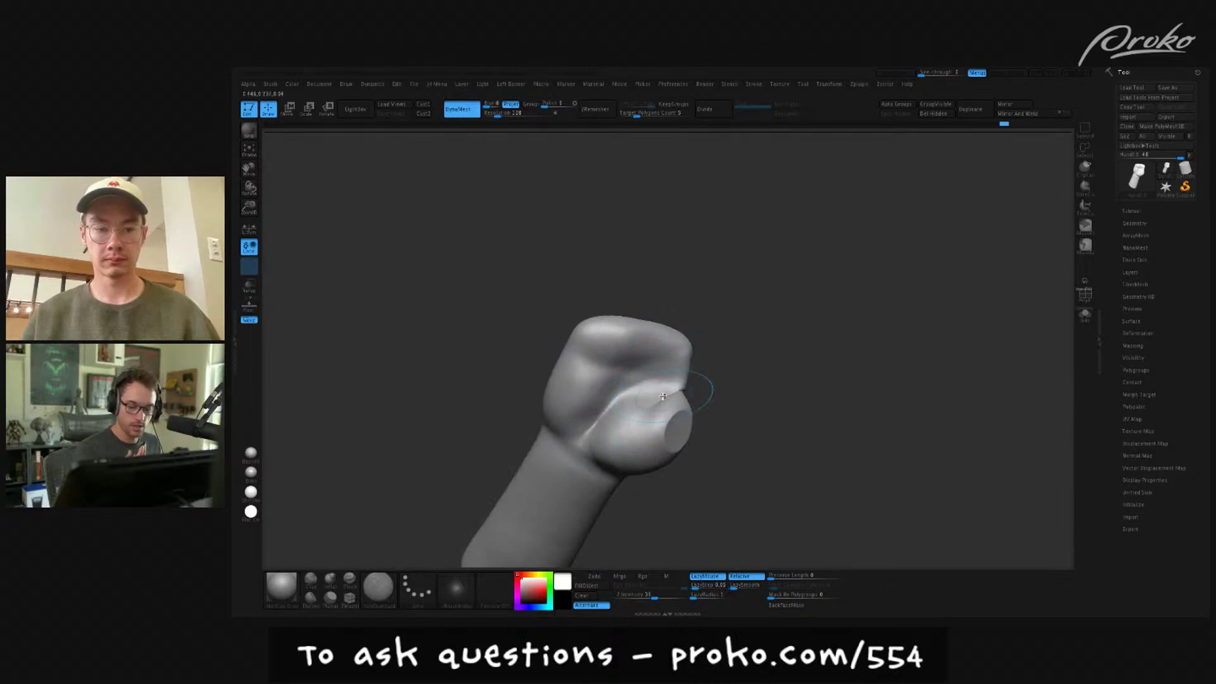
{"action": "left_click_drag", "start_coordinate": [691, 387], "coordinate": [616, 405]}
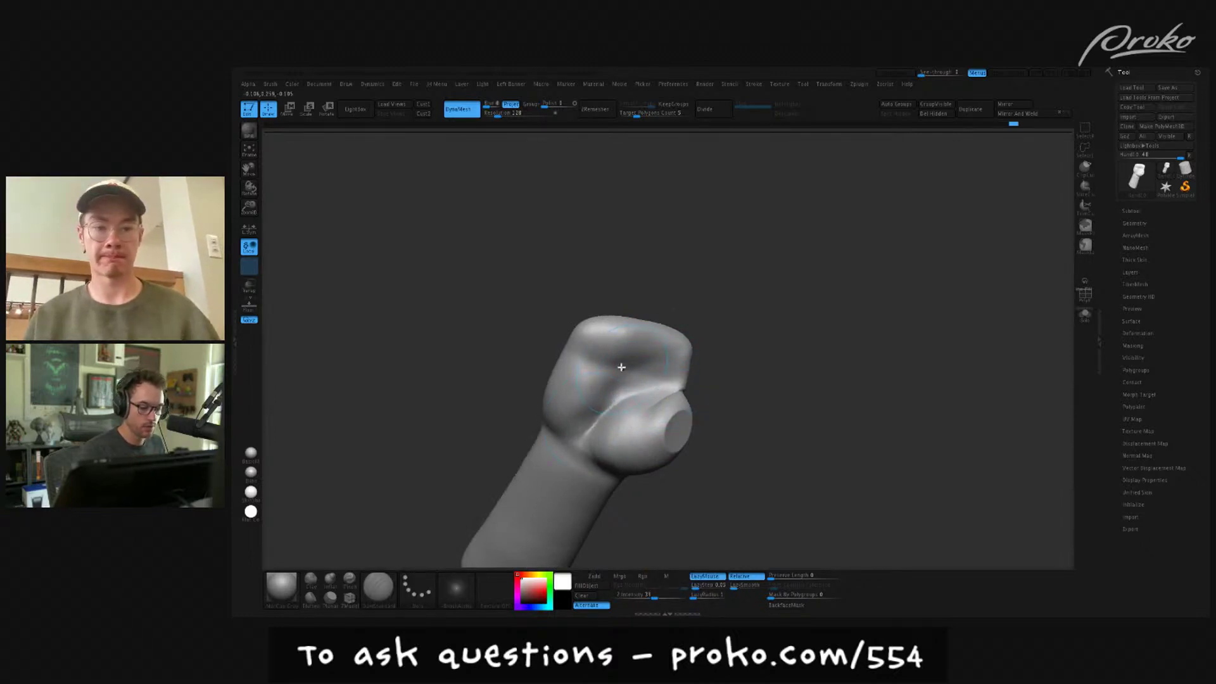
{"action": "mouse_move", "coordinate": [722, 353]}
{"action": "left_mouse_down"}
{"action": "mouse_move", "coordinate": [748, 369]}
{"action": "mouse_move", "coordinate": [728, 386]}
{"action": "mouse_move", "coordinate": [701, 358]}
{"action": "mouse_move", "coordinate": [633, 373]}
{"action": "left_mouse_up"}
{"action": "left_click_drag", "start_coordinate": [604, 415], "coordinate": [696, 382], "text": "shift"}
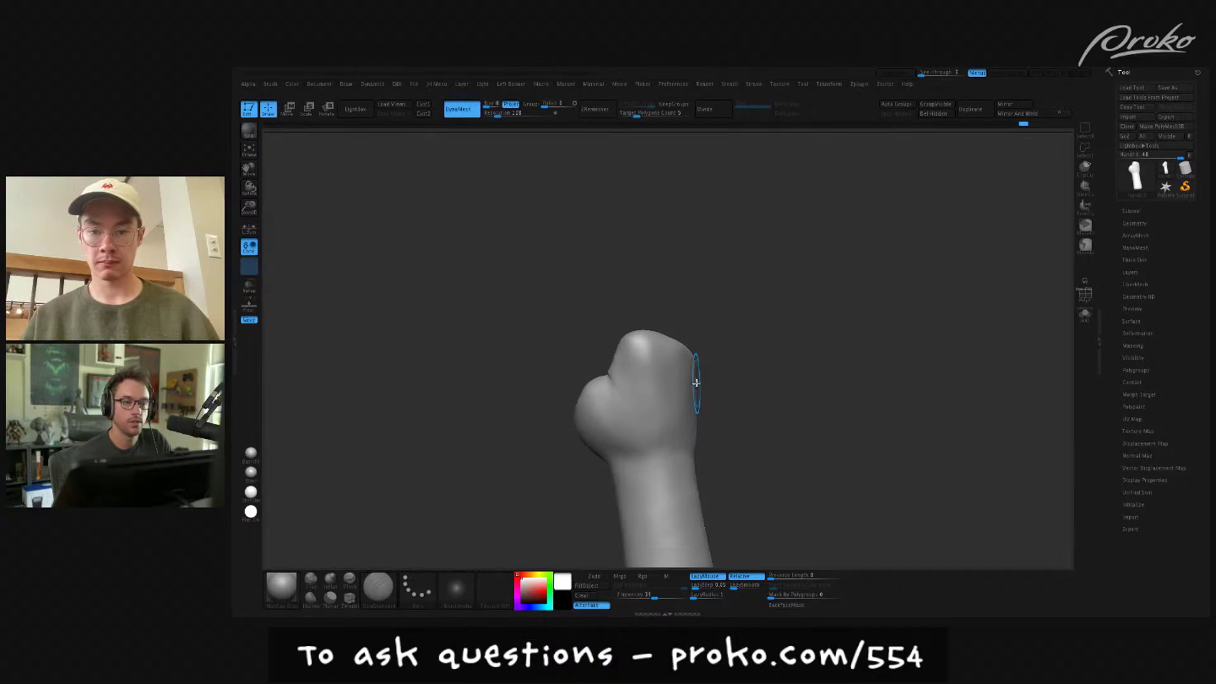
- Resize the brush and smooth the transition between the thumb base and the index side of the hand
{"action": "mouse_move", "coordinate": [780, 472]}
{"action": "left_mouse_down"}
{"action": "mouse_move", "coordinate": [804, 477]}
{"action": "mouse_move", "coordinate": [786, 485]}
{"action": "mouse_move", "coordinate": [801, 508]}
{"action": "left_mouse_up"}
{"action": "key", "text": "w"}
{"action": "key", "text": "q"}
{"action": "mouse_move", "coordinate": [678, 285]}
{"action": "left_mouse_down"}
{"action": "mouse_move", "coordinate": [665, 326]}
{"action": "mouse_move", "coordinate": [603, 367]}
{"action": "left_mouse_up"}
{"action": "key", "text": "s"}
{"action": "key", "text": "s"}
{"action": "left_click_drag", "start_coordinate": [697, 380], "coordinate": [681, 388]}
{"action": "left_click_drag", "start_coordinate": [586, 400], "coordinate": [596, 409]}
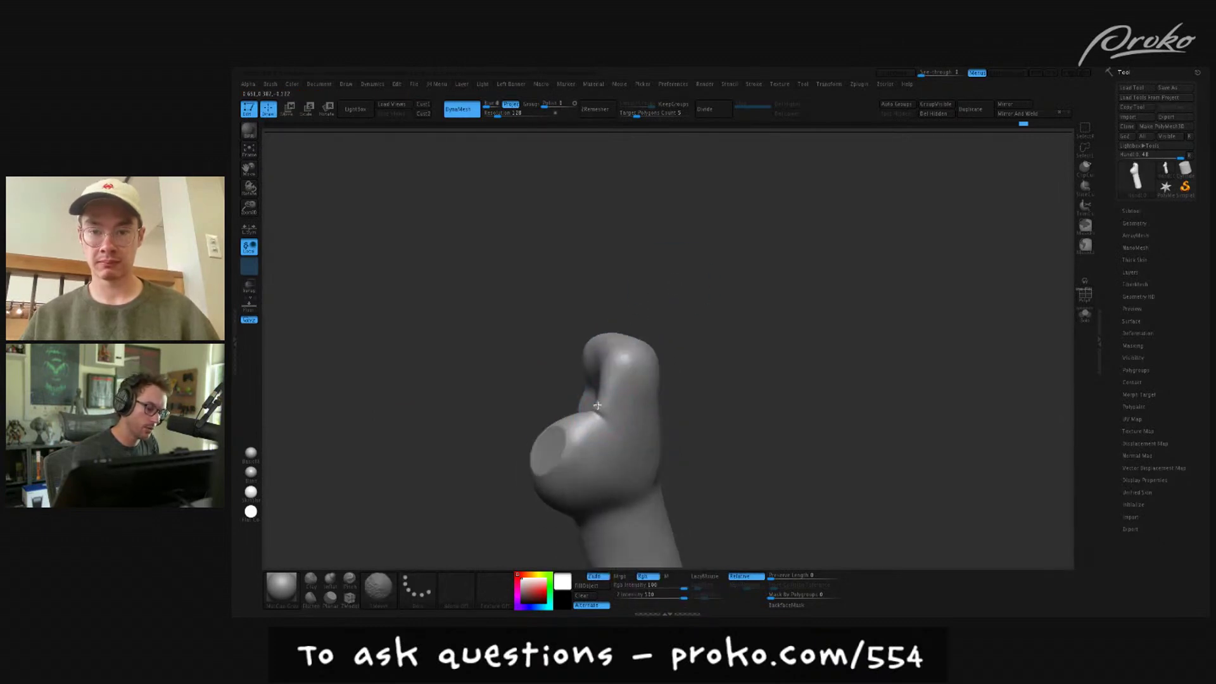
- Reshape the knuckle edge and the back of the hand with the Move brush
{"action": "mouse_move", "coordinate": [700, 411]}
{"action": "left_mouse_down"}
{"action": "mouse_move", "coordinate": [744, 400]}
{"action": "mouse_move", "coordinate": [748, 411]}
{"action": "left_mouse_up"}
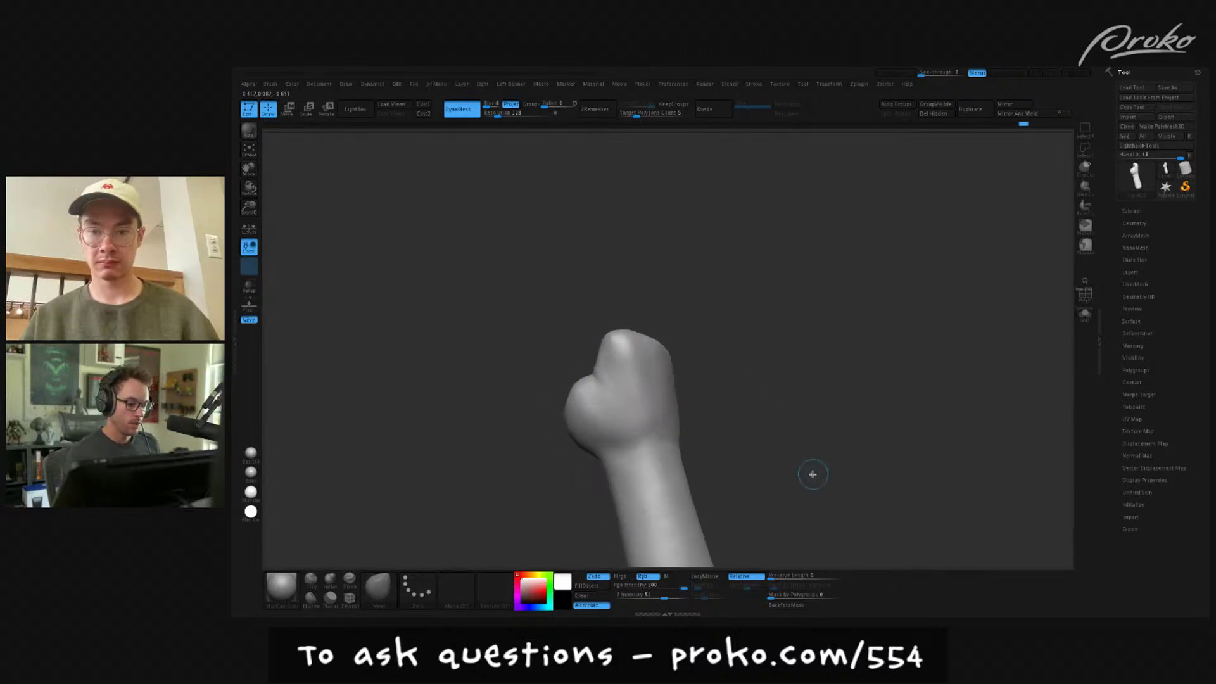
{"action": "left_click_drag", "start_coordinate": [812, 474], "coordinate": [616, 398]}
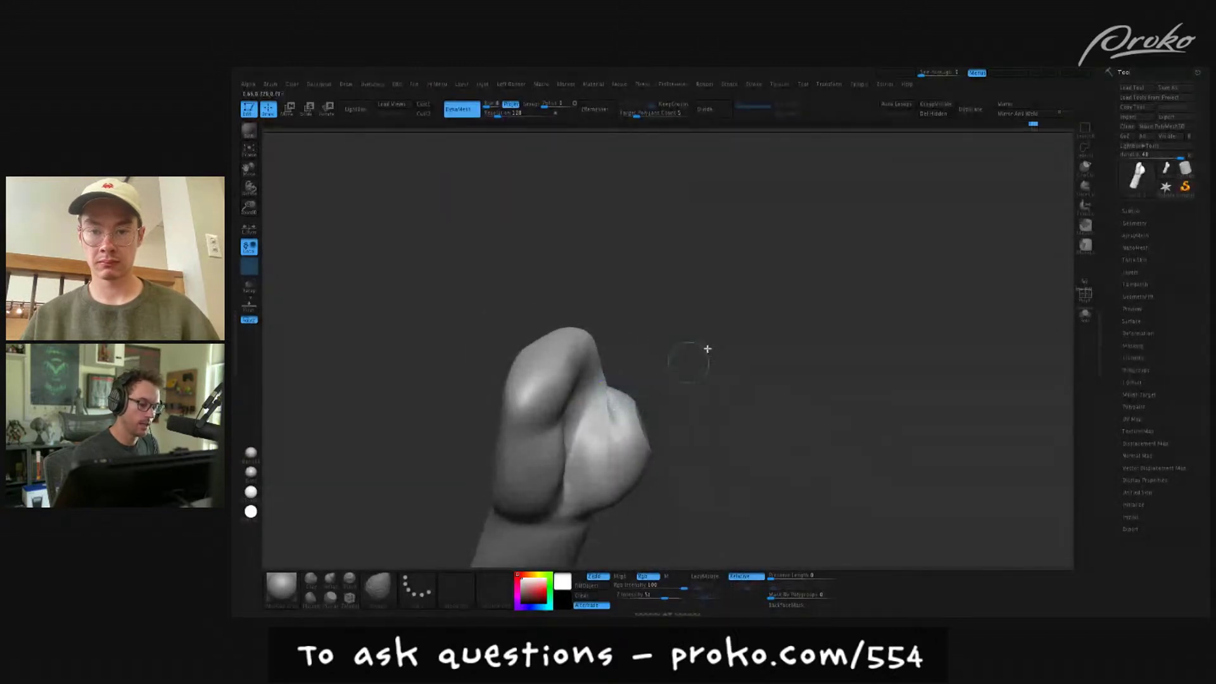
{"action": "mouse_move", "coordinate": [646, 378]}
{"action": "left_mouse_down"}
{"action": "mouse_move", "coordinate": [610, 412]}
{"action": "mouse_move", "coordinate": [678, 380]}
{"action": "mouse_move", "coordinate": [643, 412]}
{"action": "mouse_move", "coordinate": [611, 419]}
{"action": "mouse_move", "coordinate": [624, 407]}
{"action": "mouse_move", "coordinate": [606, 420]}
{"action": "mouse_move", "coordinate": [606, 410]}
{"action": "mouse_move", "coordinate": [622, 415]}
{"action": "mouse_move", "coordinate": [608, 425]}
{"action": "mouse_move", "coordinate": [606, 395]}
{"action": "mouse_move", "coordinate": [610, 425]}
{"action": "mouse_move", "coordinate": [567, 448]}
{"action": "mouse_move", "coordinate": [728, 361]}
{"action": "mouse_move", "coordinate": [735, 380]}
{"action": "mouse_move", "coordinate": [744, 369]}
{"action": "mouse_move", "coordinate": [728, 407]}
{"action": "mouse_move", "coordinate": [739, 405]}
{"action": "mouse_move", "coordinate": [723, 397]}
{"action": "left_mouse_up"}
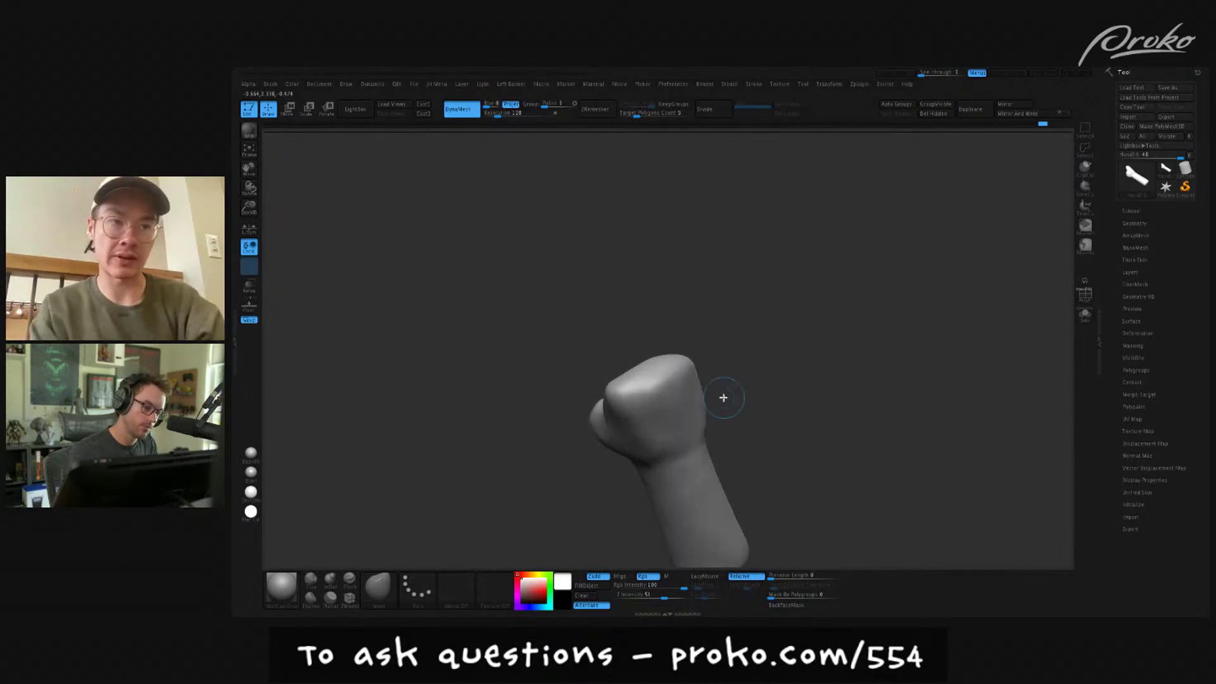
{"action": "left_click_drag", "start_coordinate": [647, 377], "coordinate": [663, 352]}
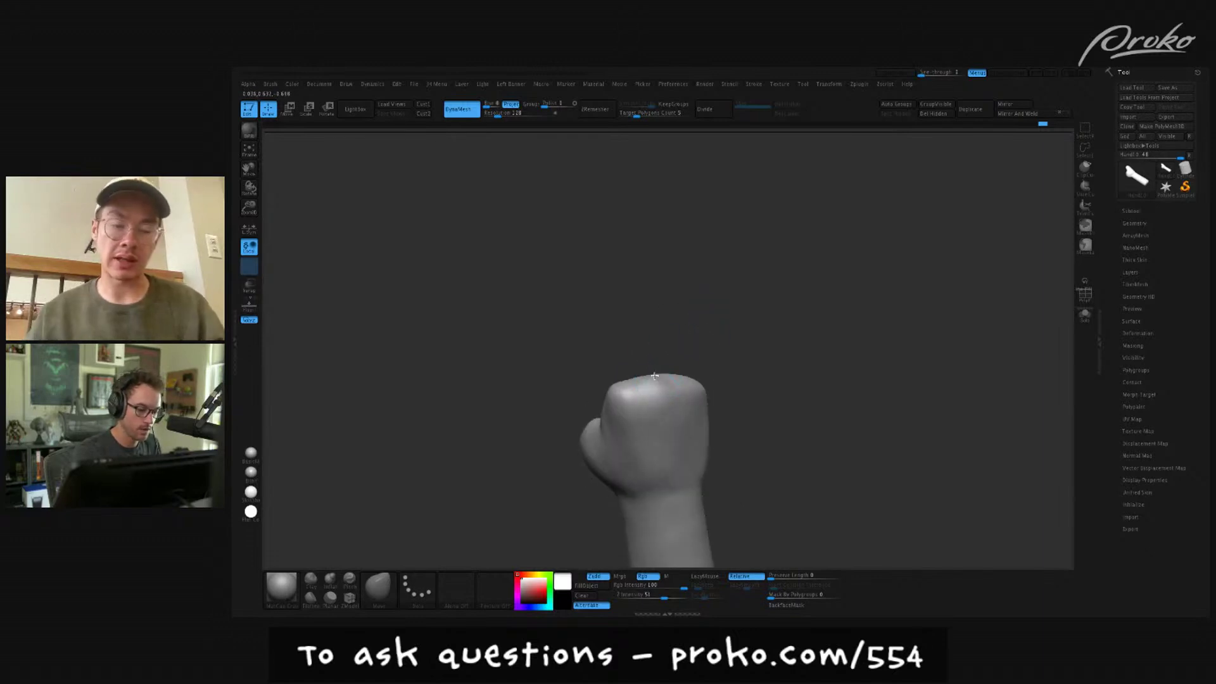
{"action": "left_click_drag", "start_coordinate": [652, 382], "coordinate": [622, 386]}
{"action": "mouse_move", "coordinate": [652, 347]}
{"action": "left_mouse_down"}
{"action": "mouse_move", "coordinate": [676, 344]}
{"action": "mouse_move", "coordinate": [695, 396]}
{"action": "mouse_move", "coordinate": [735, 383]}
{"action": "mouse_move", "coordinate": [727, 395]}
{"action": "mouse_move", "coordinate": [692, 380]}
{"action": "mouse_move", "coordinate": [732, 399]}
{"action": "mouse_move", "coordinate": [692, 379]}
{"action": "mouse_move", "coordinate": [781, 336]}
{"action": "mouse_move", "coordinate": [815, 361]}
{"action": "mouse_move", "coordinate": [809, 353]}
{"action": "mouse_move", "coordinate": [750, 388]}
{"action": "left_mouse_up"}
- Build up separate knuckle bumps and a ridge of finger pads across the upper palm with the ClayBuildup brush
{"action": "key", "text": "b"}
{"action": "key", "text": "z"}
{"action": "key", "text": "r"}
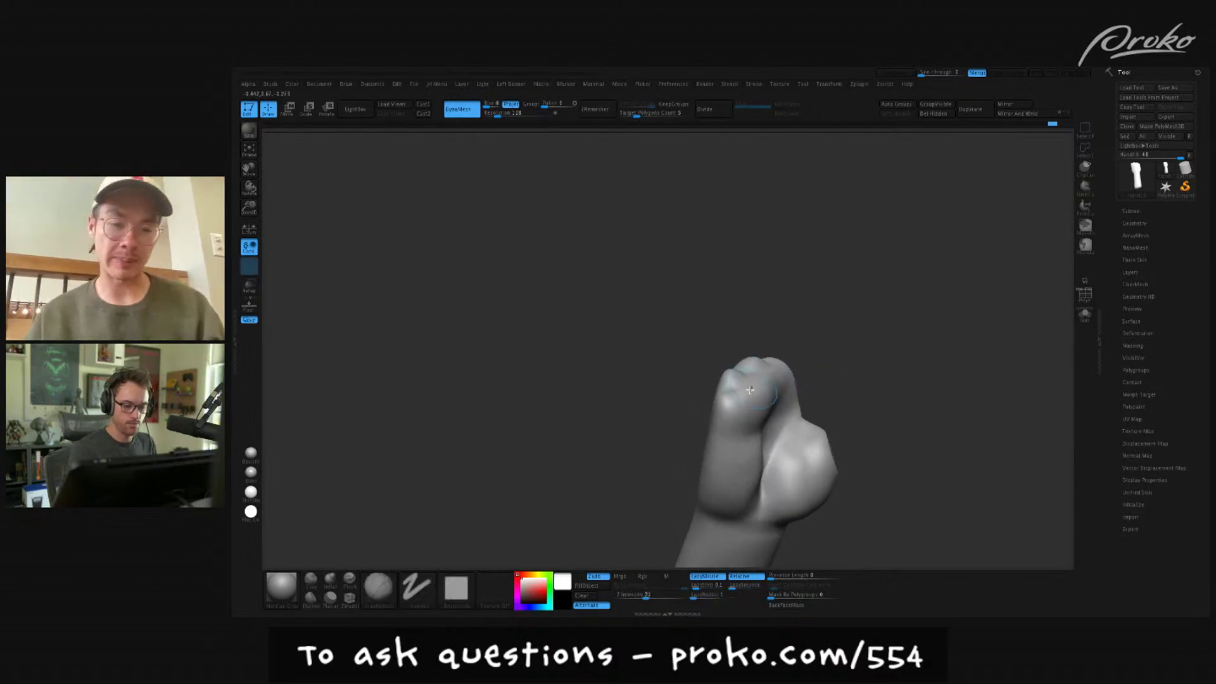
{"action": "mouse_move", "coordinate": [751, 388]}
{"action": "right_mouse_down"}
{"action": "mouse_move", "coordinate": [739, 399]}
{"action": "mouse_move", "coordinate": [803, 342]}
{"action": "mouse_move", "coordinate": [846, 349]}
{"action": "mouse_move", "coordinate": [816, 376]}
{"action": "mouse_move", "coordinate": [863, 355]}
{"action": "mouse_move", "coordinate": [855, 382]}
{"action": "mouse_move", "coordinate": [804, 383]}
{"action": "right_mouse_up"}
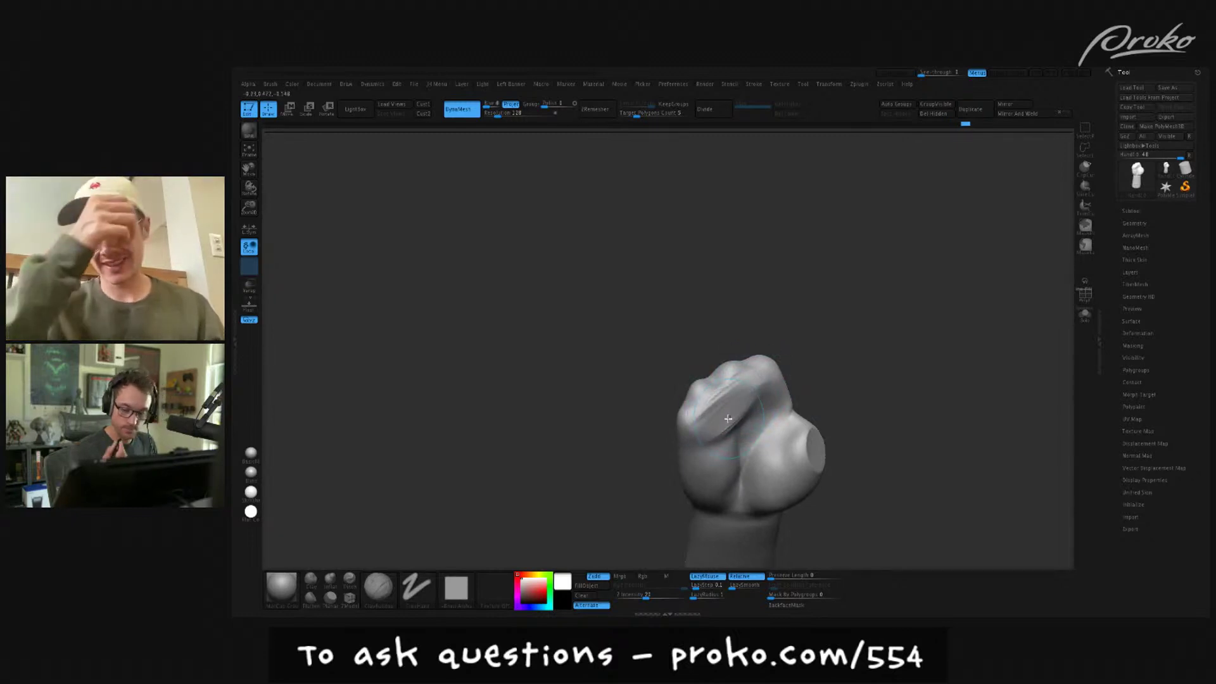
{"action": "right_click_drag", "start_coordinate": [859, 359], "coordinate": [847, 373]}
- Carve the hollow beneath the finger-pad ridge with the DamStandard brush
{"action": "key", "text": "b"}
{"action": "key", "text": "d"}
{"action": "key", "text": "s"}
{"action": "mouse_move", "coordinate": [764, 399]}
{"action": "right_mouse_down"}
{"action": "mouse_move", "coordinate": [783, 389]}
{"action": "mouse_move", "coordinate": [703, 431]}
{"action": "right_mouse_up"}
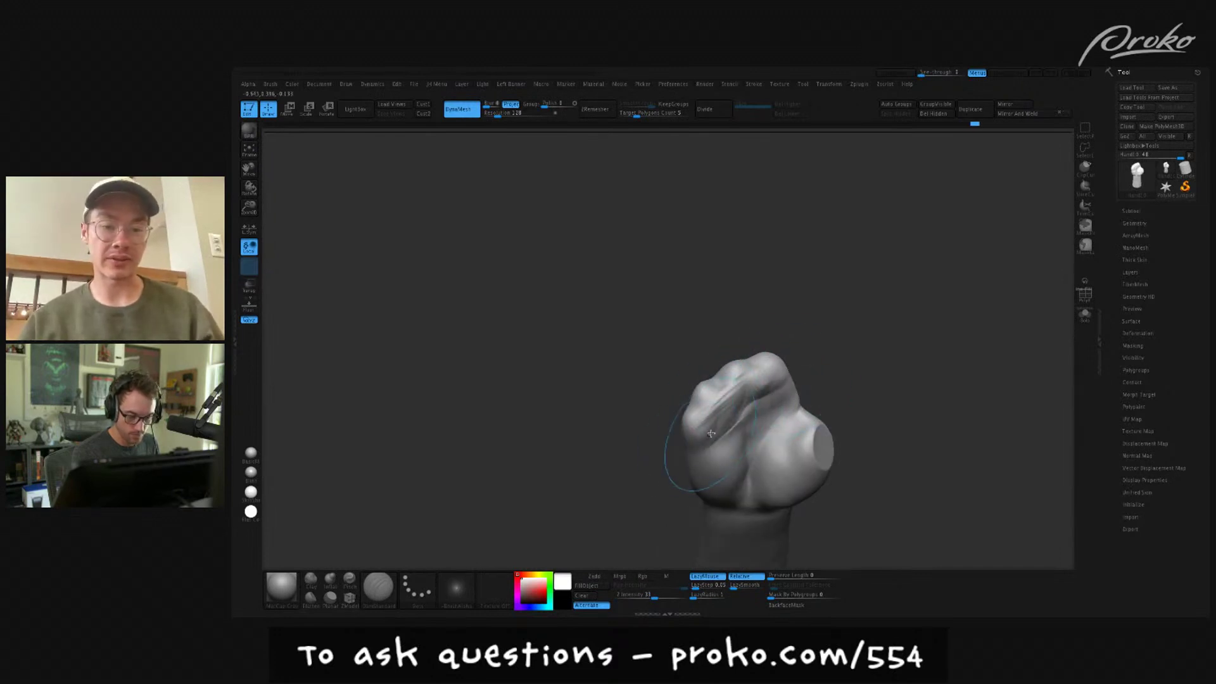
{"action": "right_click_drag", "start_coordinate": [687, 461], "coordinate": [683, 445]}
{"action": "left_click_drag", "start_coordinate": [740, 418], "coordinate": [737, 427]}
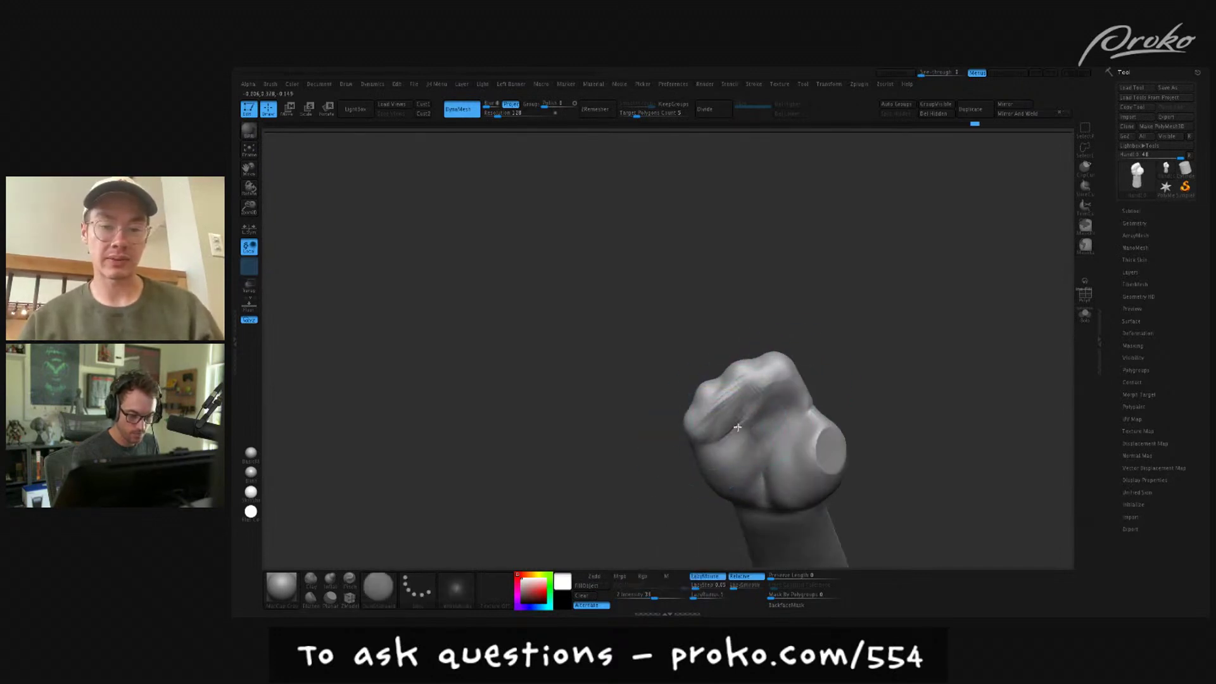
- Smooth the finger-pad ridge and fill it out into rounded forms along the top of the palm
{"action": "right_click_drag", "start_coordinate": [815, 348], "coordinate": [746, 394]}
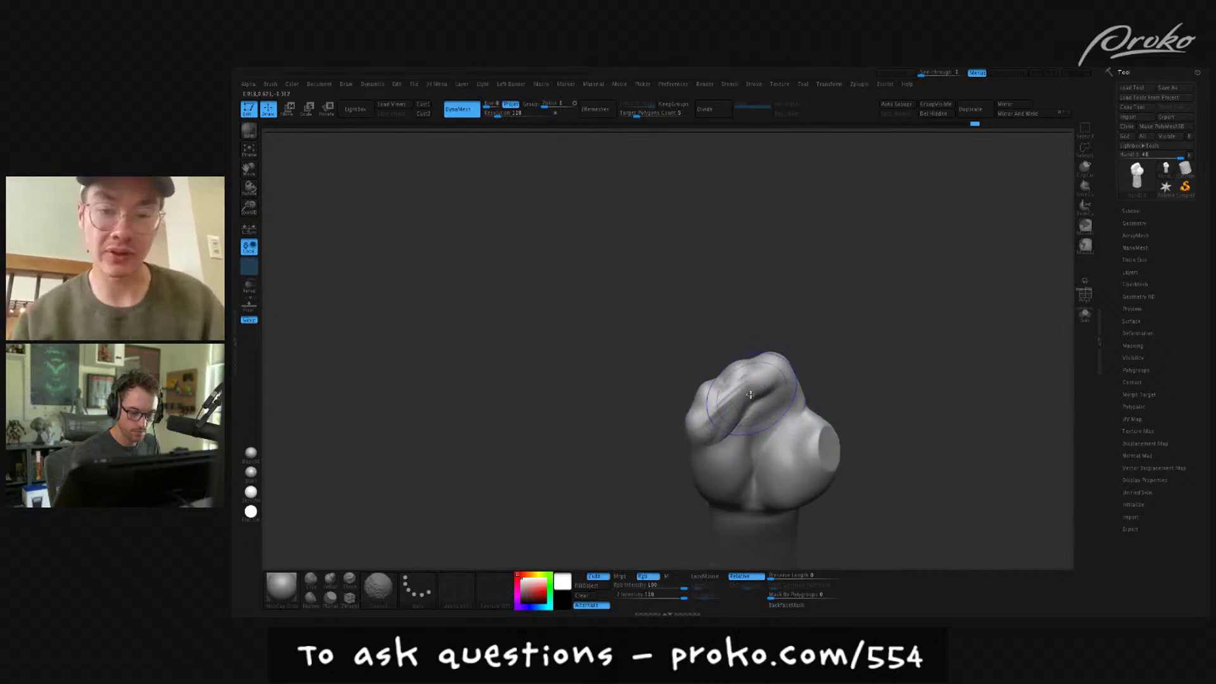
{"action": "mouse_move", "coordinate": [830, 386]}
{"action": "right_mouse_down"}
{"action": "mouse_move", "coordinate": [855, 355]}
{"action": "mouse_move", "coordinate": [835, 353]}
{"action": "right_mouse_up"}
{"action": "right_click_drag", "start_coordinate": [690, 417], "coordinate": [665, 408]}
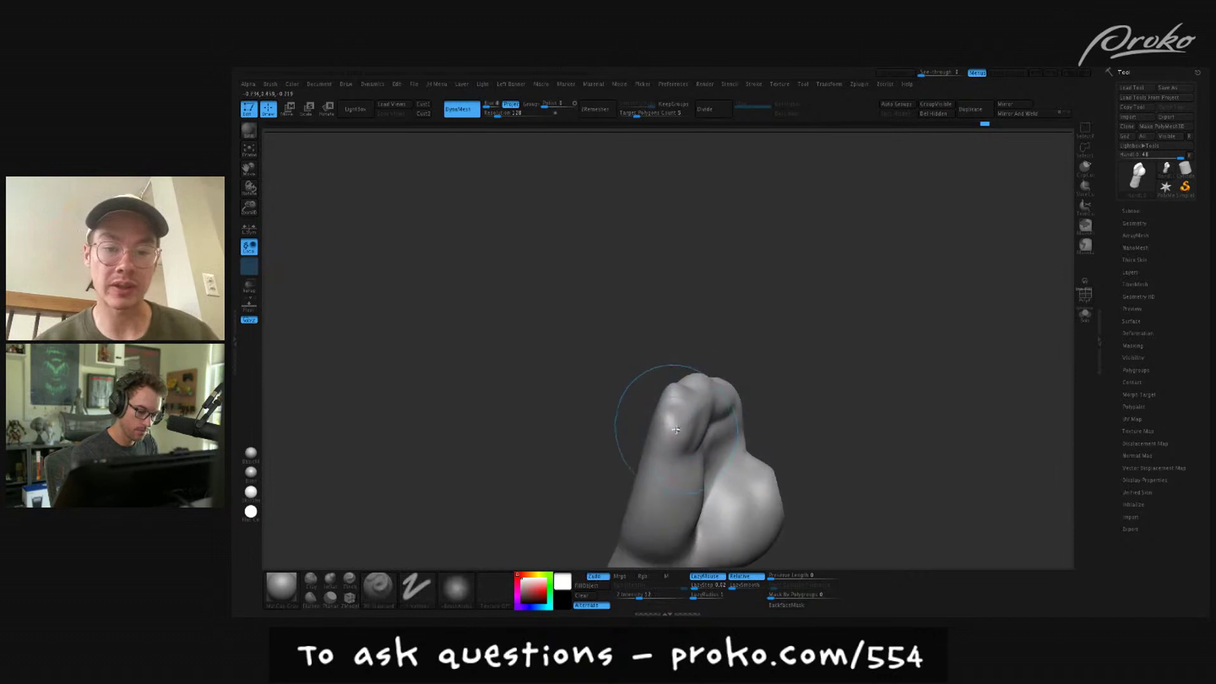
{"action": "mouse_move", "coordinate": [769, 348]}
{"action": "right_mouse_down"}
{"action": "mouse_move", "coordinate": [679, 394]}
{"action": "mouse_move", "coordinate": [735, 342]}
{"action": "mouse_move", "coordinate": [712, 331]}
{"action": "mouse_move", "coordinate": [796, 342]}
{"action": "mouse_move", "coordinate": [716, 372]}
{"action": "mouse_move", "coordinate": [738, 358]}
{"action": "mouse_move", "coordinate": [719, 382]}
{"action": "mouse_move", "coordinate": [796, 258]}
{"action": "mouse_move", "coordinate": [743, 342]}
{"action": "mouse_move", "coordinate": [771, 362]}
{"action": "right_mouse_up"}
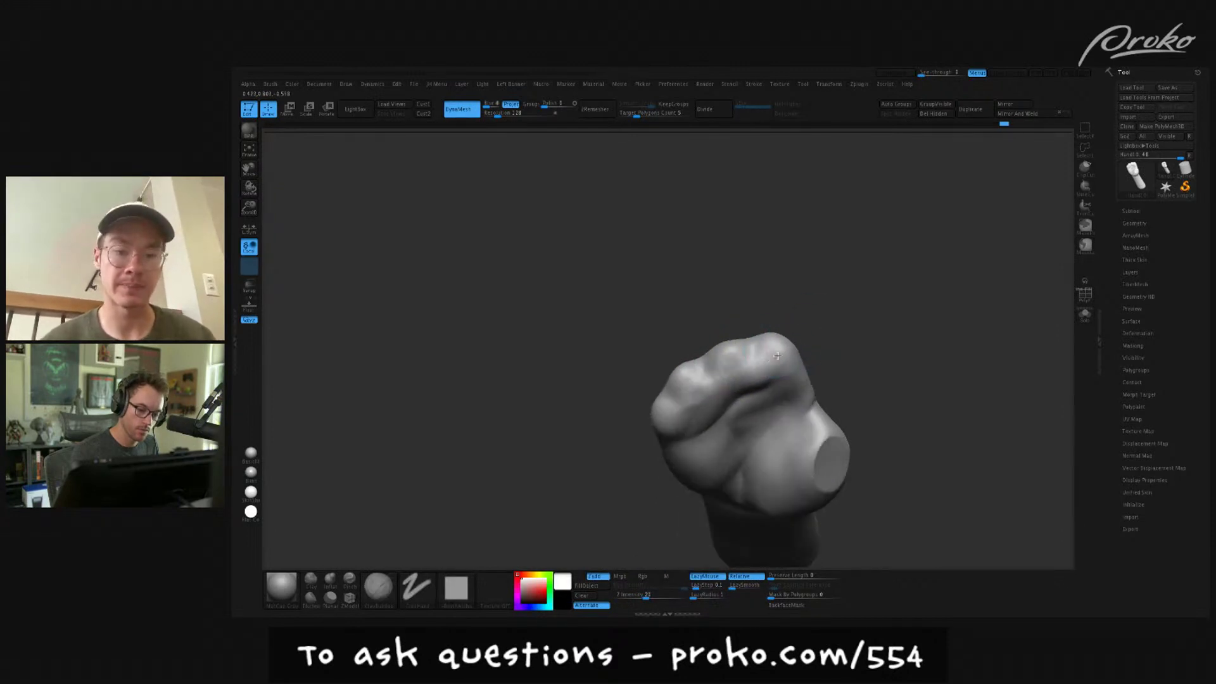
{"action": "mouse_move", "coordinate": [820, 327]}
{"action": "right_mouse_down"}
{"action": "mouse_move", "coordinate": [706, 364]}
{"action": "mouse_move", "coordinate": [780, 245]}
{"action": "mouse_move", "coordinate": [877, 304]}
{"action": "mouse_move", "coordinate": [796, 456]}
{"action": "mouse_move", "coordinate": [771, 465]}
{"action": "mouse_move", "coordinate": [763, 327]}
{"action": "right_mouse_up"}
{"action": "key", "text": "shift"}
- Adjust the knuckle line and the hand's outer silhouette with the Move brush
{"action": "key", "text": "b"}
{"action": "key", "text": "m"}
{"action": "key", "text": "v"}
{"action": "mouse_move", "coordinate": [803, 394]}
{"action": "right_mouse_down"}
{"action": "mouse_move", "coordinate": [855, 402]}
{"action": "mouse_move", "coordinate": [836, 375]}
{"action": "mouse_move", "coordinate": [774, 405]}
{"action": "mouse_move", "coordinate": [743, 348]}
{"action": "mouse_move", "coordinate": [765, 302]}
{"action": "mouse_move", "coordinate": [876, 477]}
{"action": "right_mouse_up"}
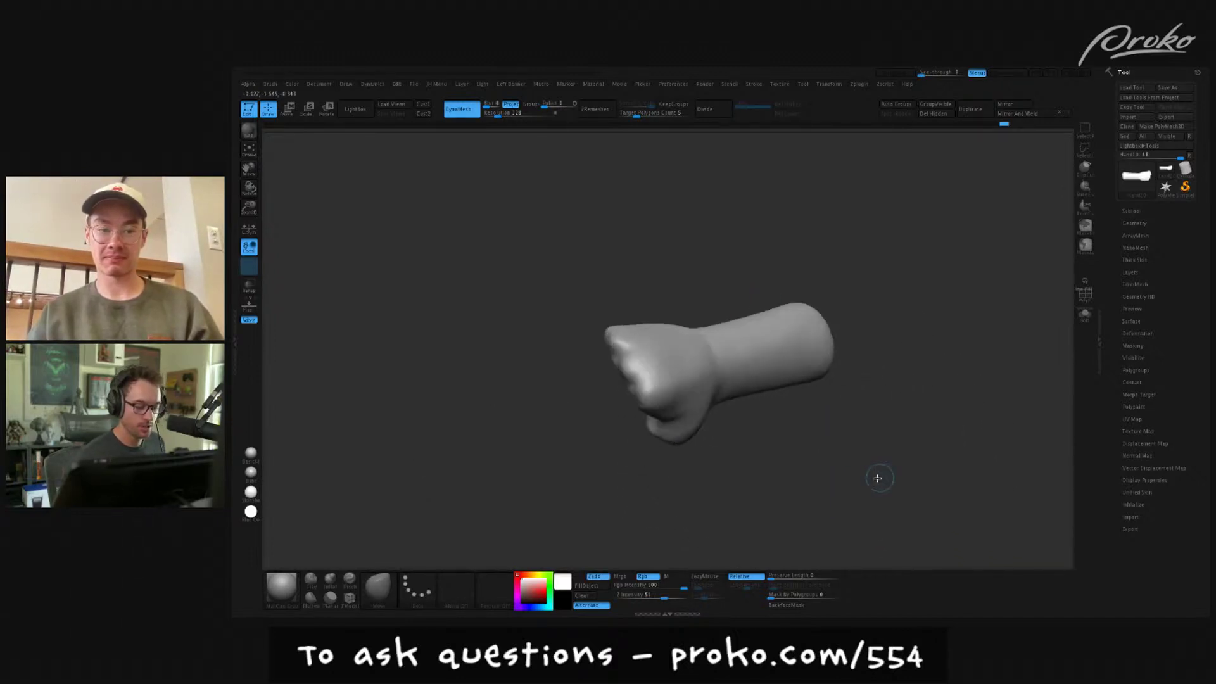
{"action": "key", "text": "e"}
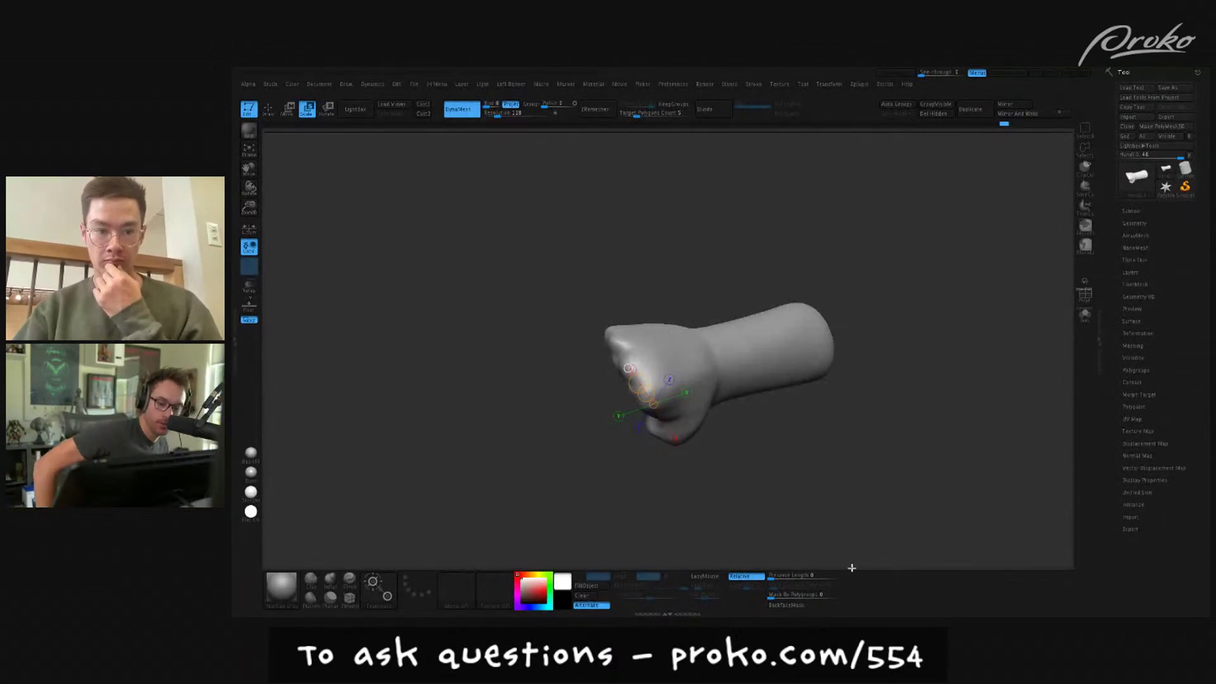
{"action": "mouse_move", "coordinate": [850, 566]}
{"action": "left_mouse_down"}
{"action": "mouse_move", "coordinate": [860, 435]}
{"action": "mouse_move", "coordinate": [850, 462]}
{"action": "mouse_move", "coordinate": [868, 532]}
{"action": "mouse_move", "coordinate": [852, 560]}
{"action": "mouse_move", "coordinate": [842, 502]}
{"action": "mouse_move", "coordinate": [831, 521]}
{"action": "mouse_move", "coordinate": [847, 504]}
{"action": "mouse_move", "coordinate": [677, 386]}
{"action": "left_mouse_up"}
{"action": "key", "text": "q"}
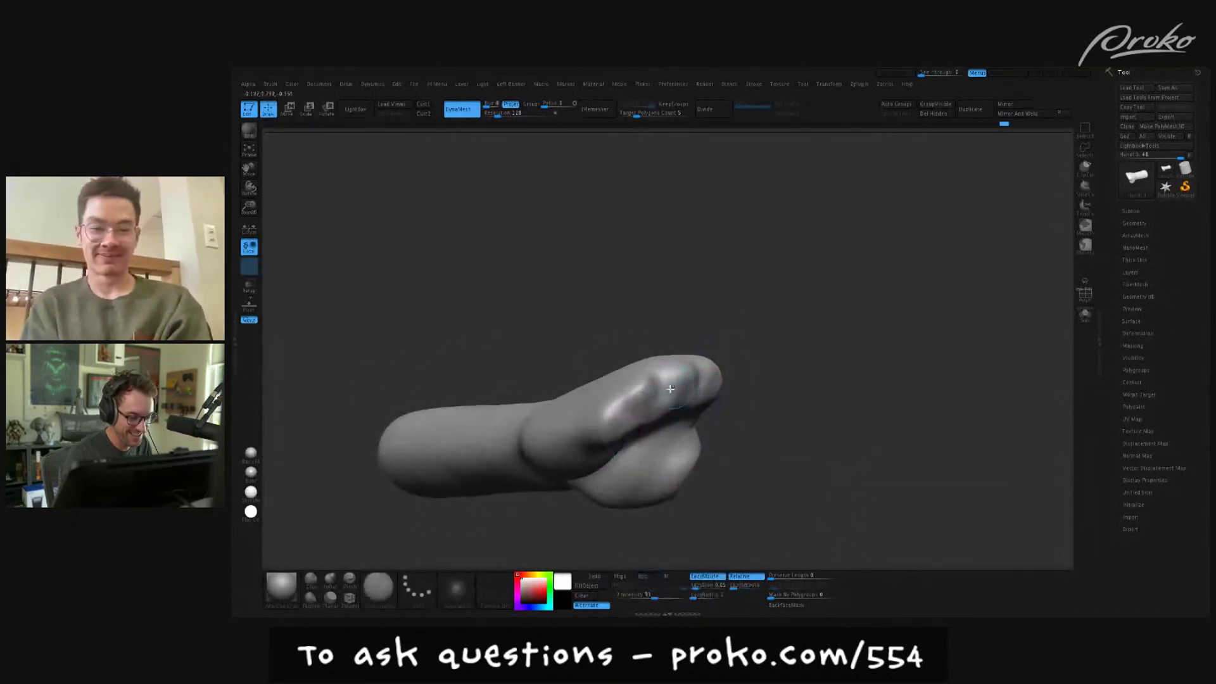
- Deepen the grooves between the knuckles with the DamStandard brush, adjusting the brush size
{"action": "left_click_drag", "start_coordinate": [734, 355], "coordinate": [702, 297]}
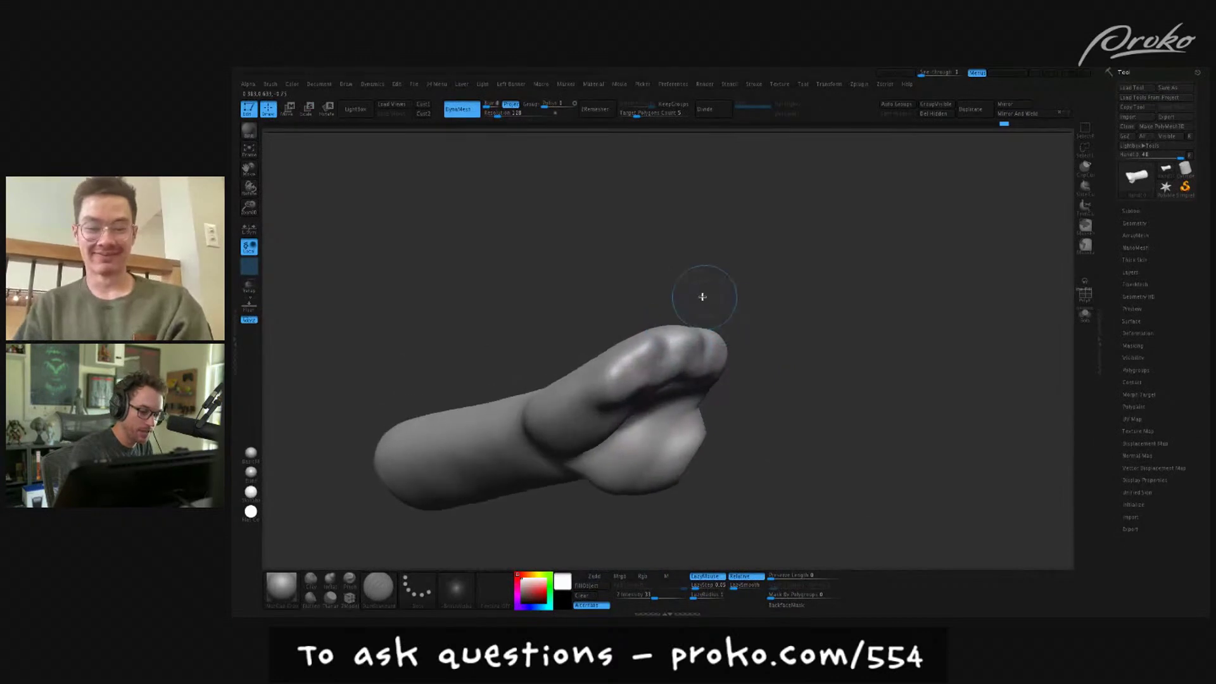
{"action": "mouse_move", "coordinate": [622, 326]}
{"action": "left_mouse_down"}
{"action": "mouse_move", "coordinate": [620, 367]}
{"action": "mouse_move", "coordinate": [705, 346]}
{"action": "mouse_move", "coordinate": [660, 380]}
{"action": "left_mouse_up"}
{"action": "key", "text": "s"}
{"action": "mouse_move", "coordinate": [707, 348]}
{"action": "left_mouse_down"}
{"action": "mouse_move", "coordinate": [739, 321]}
{"action": "mouse_move", "coordinate": [690, 359]}
{"action": "mouse_move", "coordinate": [722, 326]}
{"action": "mouse_move", "coordinate": [790, 331]}
{"action": "mouse_move", "coordinate": [677, 368]}
{"action": "mouse_move", "coordinate": [738, 347]}
{"action": "left_mouse_up"}
{"action": "key", "text": "s"}
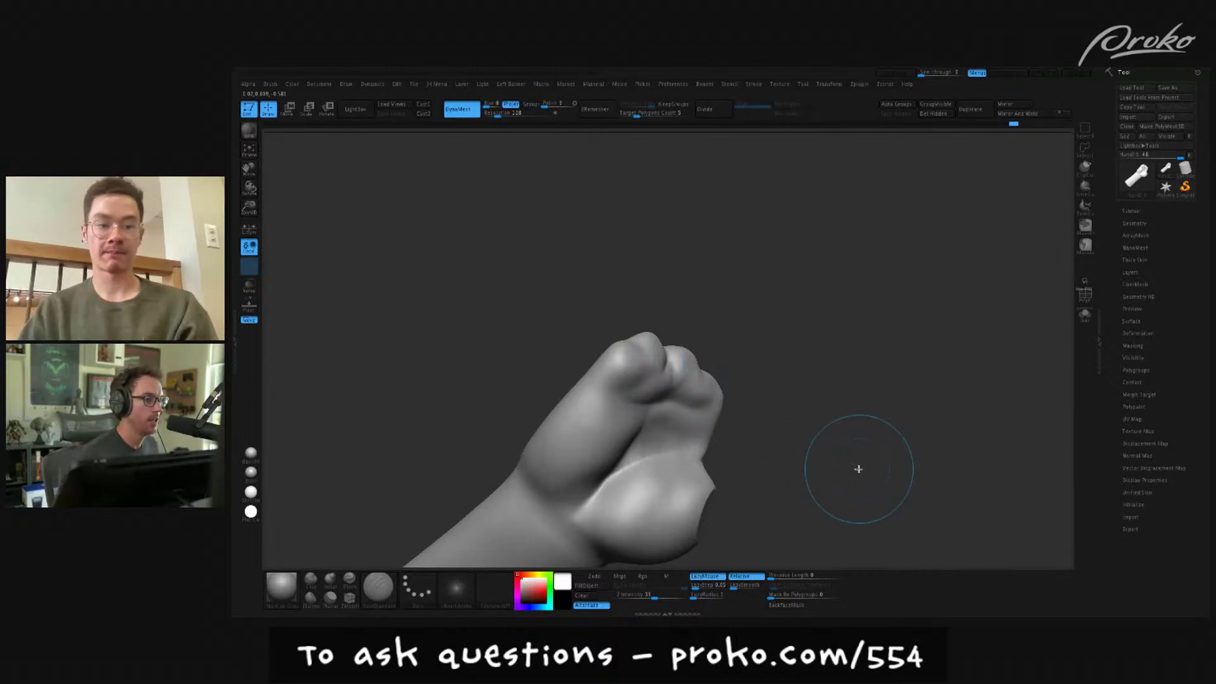
- Reposition the knuckles and finger roots with a large Move brush to improve the hand's upper contour
{"action": "key", "text": "b"}
{"action": "key", "text": "m"}
{"action": "key", "text": "v"}
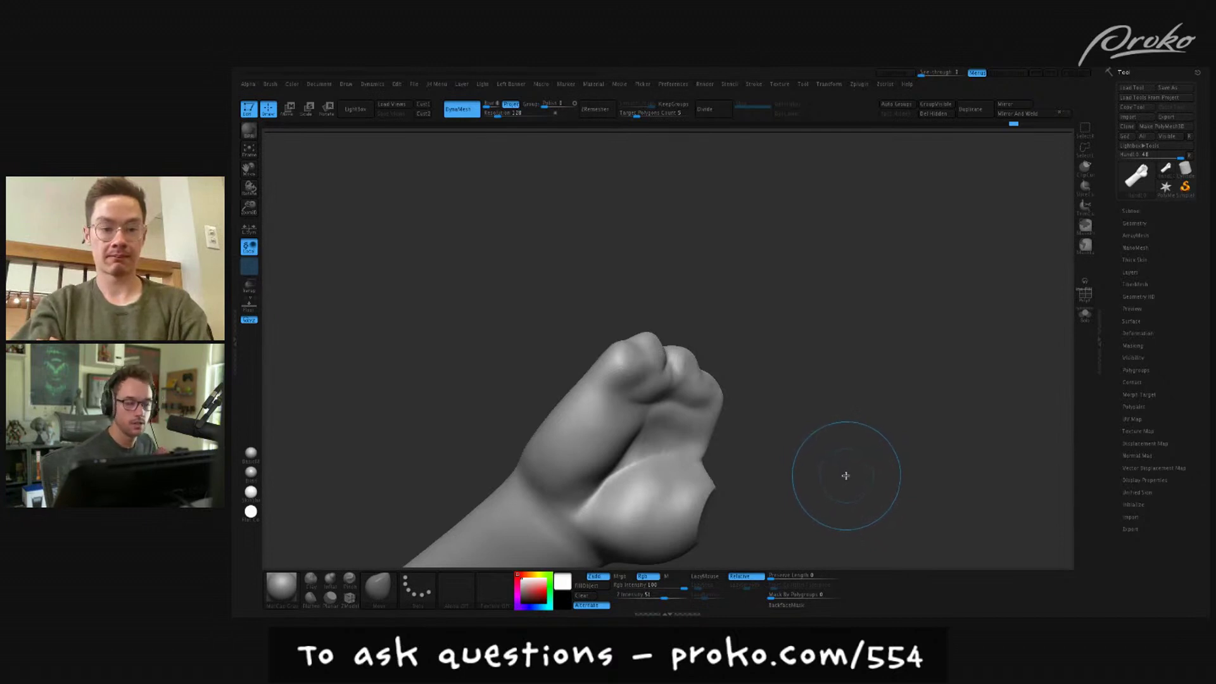
{"action": "left_click_drag", "start_coordinate": [845, 485], "coordinate": [840, 479]}
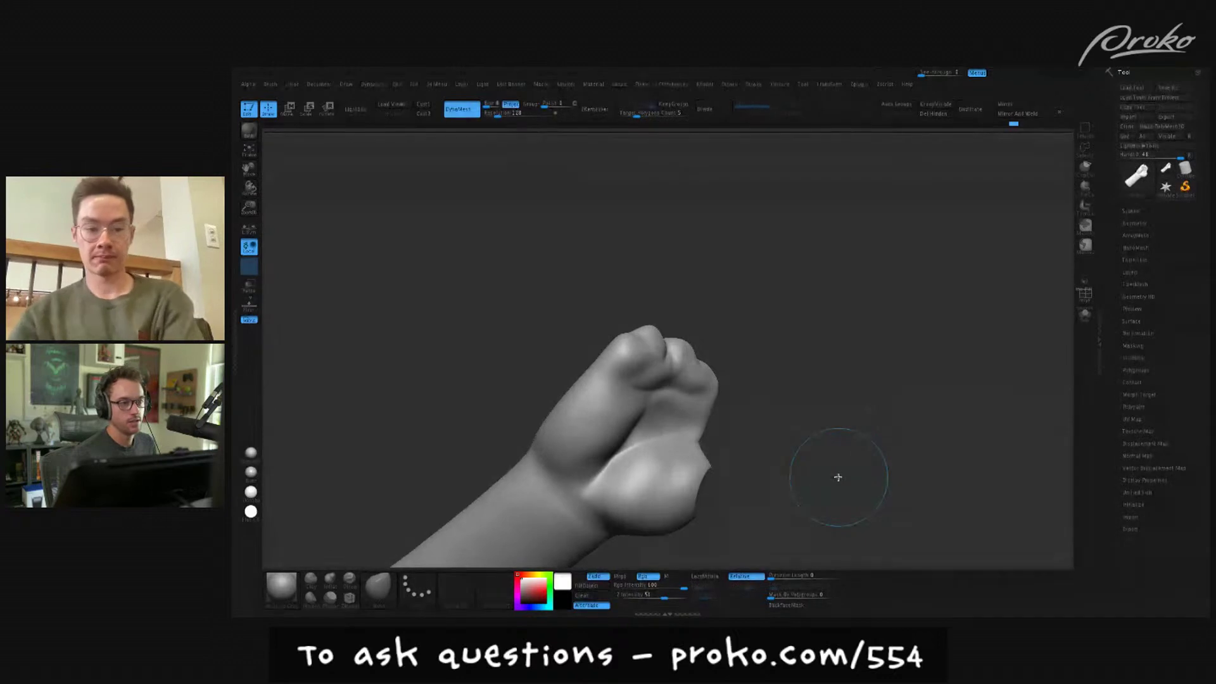
{"action": "left_click_drag", "start_coordinate": [823, 464], "coordinate": [825, 416]}
{"action": "key", "text": "e"}
{"action": "key", "text": "q"}
{"action": "left_click_drag", "start_coordinate": [763, 312], "coordinate": [782, 294]}
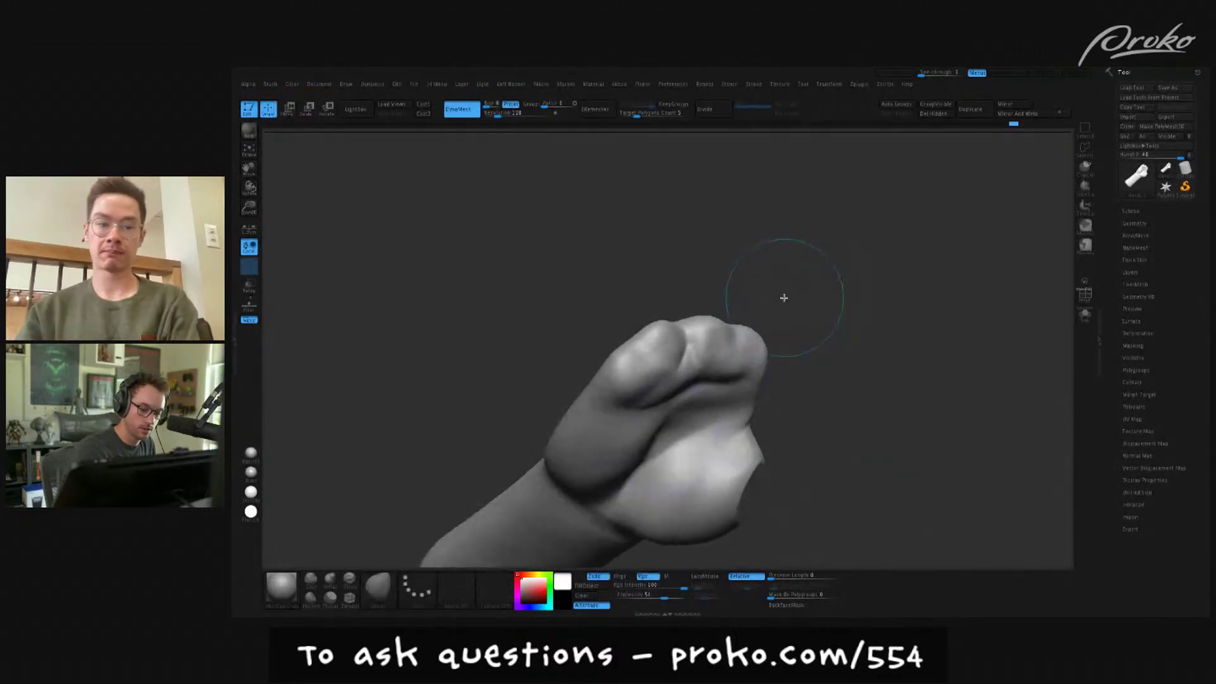
- Build up the little-finger side of the knuckles with the ClayBuildup brush and smooth the added volume
{"action": "mouse_move", "coordinate": [719, 251]}
{"action": "left_mouse_down"}
{"action": "mouse_move", "coordinate": [795, 328]}
{"action": "mouse_move", "coordinate": [785, 340]}
{"action": "left_mouse_up"}
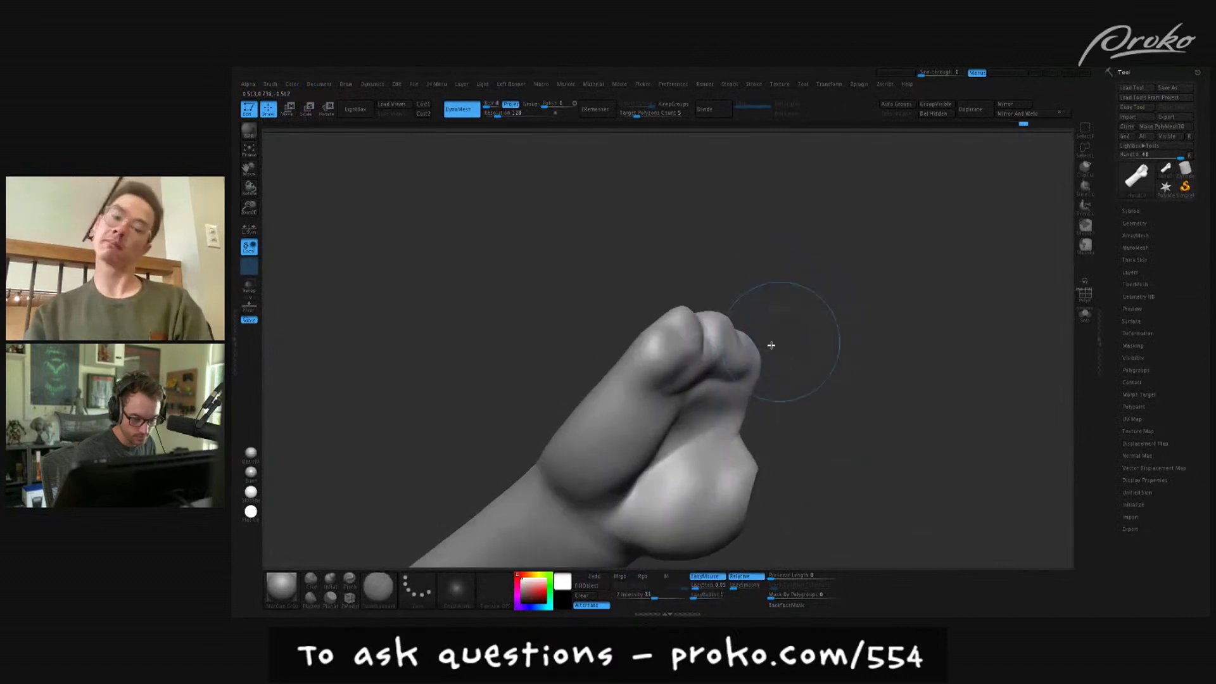
{"action": "mouse_move", "coordinate": [711, 357]}
{"action": "left_mouse_down"}
{"action": "mouse_move", "coordinate": [773, 323]}
{"action": "mouse_move", "coordinate": [864, 361]}
{"action": "mouse_move", "coordinate": [830, 351]}
{"action": "mouse_move", "coordinate": [758, 374]}
{"action": "mouse_move", "coordinate": [822, 315]}
{"action": "mouse_move", "coordinate": [733, 411]}
{"action": "mouse_move", "coordinate": [779, 348]}
{"action": "mouse_move", "coordinate": [727, 402]}
{"action": "mouse_move", "coordinate": [726, 380]}
{"action": "mouse_move", "coordinate": [654, 372]}
{"action": "left_mouse_up"}
{"action": "key", "text": "b"}
{"action": "key", "text": "c"}
{"action": "key", "text": "b"}
{"action": "key", "text": "shift"}
{"action": "key", "text": "shift"}
- Carve the separations between the finger roots at the little-finger side with the DamStandard brush
{"action": "key", "text": "b"}
{"action": "key", "text": "d"}
{"action": "key", "text": "s"}
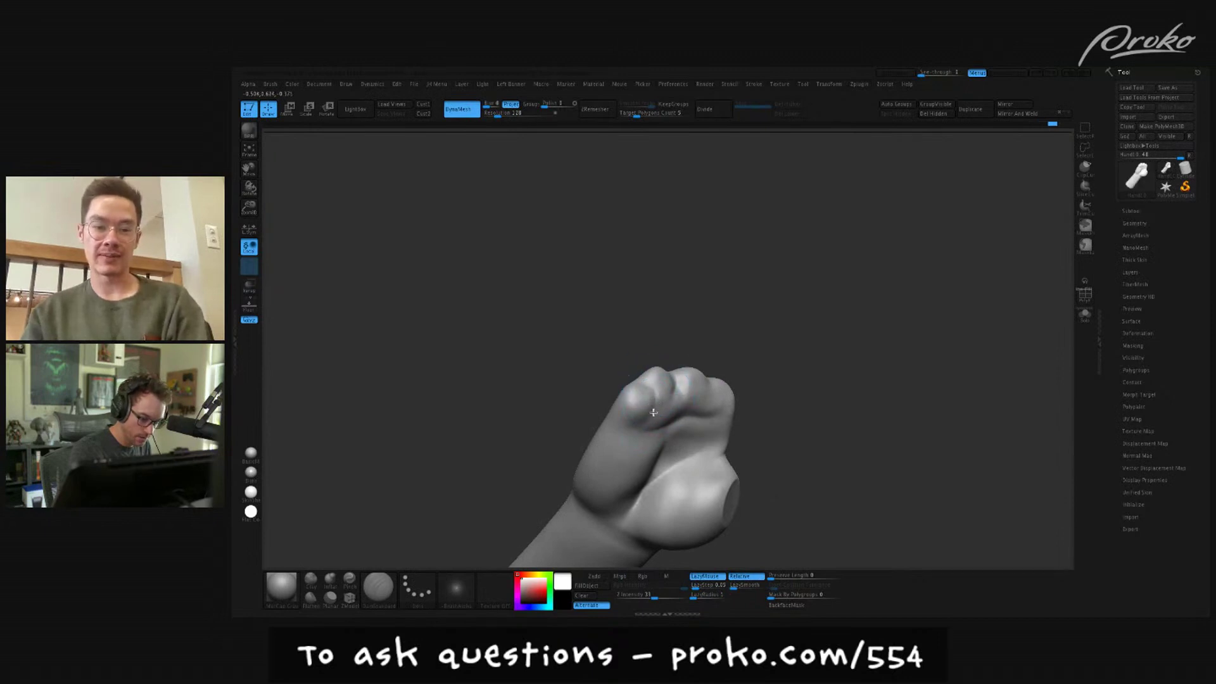
{"action": "mouse_move", "coordinate": [646, 414]}
{"action": "left_mouse_down"}
{"action": "mouse_move", "coordinate": [708, 367]}
{"action": "mouse_move", "coordinate": [791, 379]}
{"action": "mouse_move", "coordinate": [833, 423]}
{"action": "mouse_move", "coordinate": [843, 532]}
{"action": "mouse_move", "coordinate": [793, 406]}
{"action": "mouse_move", "coordinate": [760, 383]}
{"action": "mouse_move", "coordinate": [785, 350]}
{"action": "left_mouse_up"}
{"action": "left_click_drag", "start_coordinate": [608, 397], "coordinate": [659, 402]}
{"action": "mouse_move", "coordinate": [813, 386]}
{"action": "left_mouse_down"}
{"action": "mouse_move", "coordinate": [898, 435]}
{"action": "mouse_move", "coordinate": [865, 462]}
{"action": "mouse_move", "coordinate": [909, 449]}
{"action": "mouse_move", "coordinate": [877, 471]}
{"action": "mouse_move", "coordinate": [849, 457]}
{"action": "mouse_move", "coordinate": [877, 443]}
{"action": "mouse_move", "coordinate": [895, 454]}
{"action": "mouse_move", "coordinate": [880, 430]}
{"action": "left_mouse_up"}
- Pull the thumb base outward into a more pointed form with the Move brush
{"action": "key", "text": "b"}
{"action": "key", "text": "m"}
{"action": "key", "text": "v"}
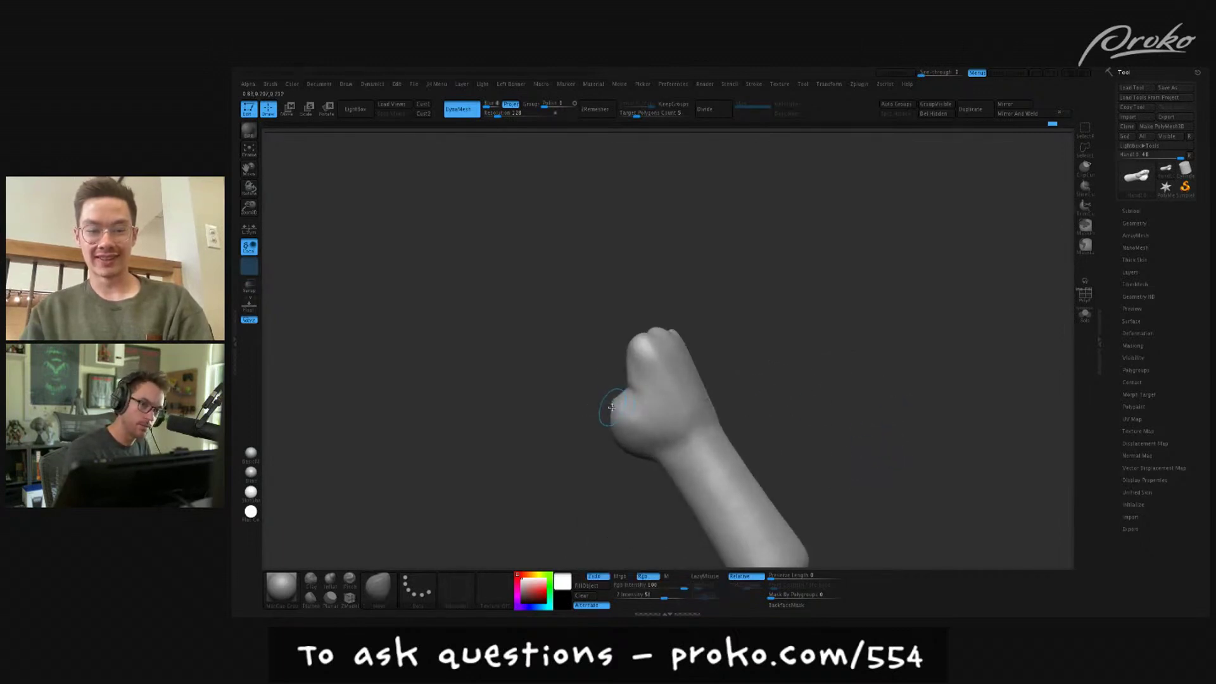
{"action": "mouse_move", "coordinate": [614, 403]}
{"action": "left_mouse_down"}
{"action": "mouse_move", "coordinate": [611, 447]}
{"action": "mouse_move", "coordinate": [644, 392]}
{"action": "mouse_move", "coordinate": [604, 423]}
{"action": "mouse_move", "coordinate": [623, 406]}
{"action": "left_mouse_up"}
{"action": "mouse_move", "coordinate": [623, 406]}
{"action": "right_mouse_down"}
{"action": "mouse_move", "coordinate": [618, 423]}
{"action": "mouse_move", "coordinate": [619, 388]}
{"action": "right_mouse_up"}
{"action": "right_click_drag", "start_coordinate": [731, 401], "coordinate": [858, 341]}
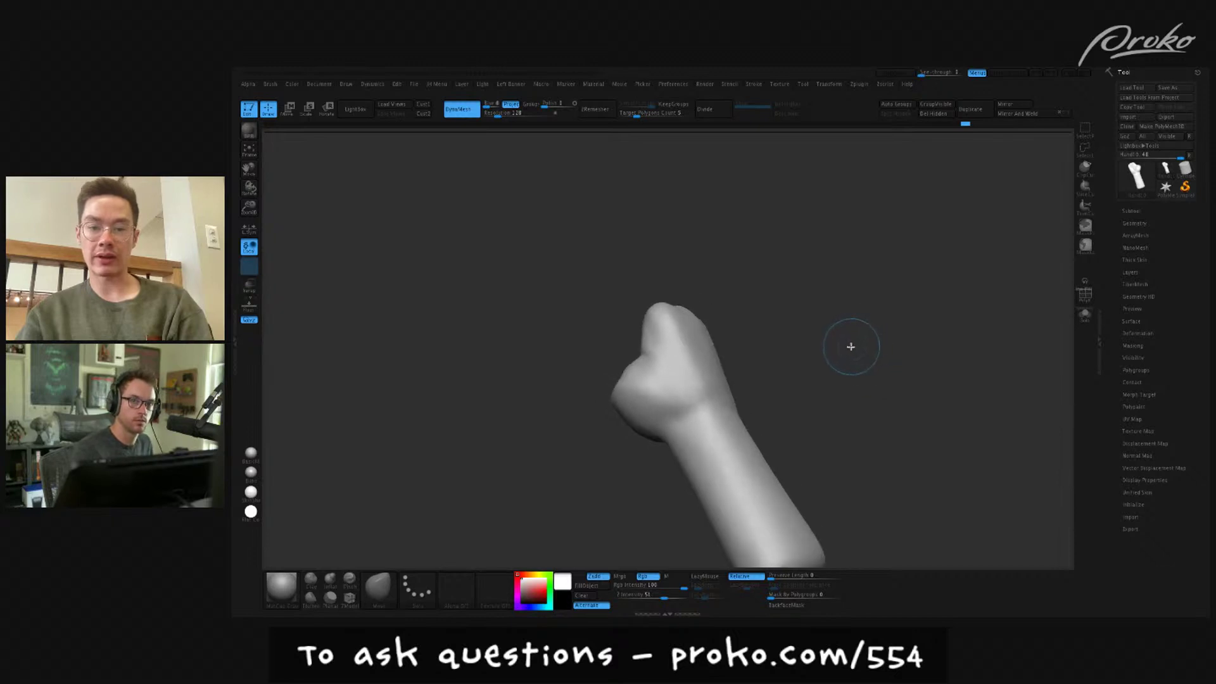
{"action": "right_click_drag", "start_coordinate": [850, 346], "coordinate": [834, 364]}
- Mask the hand above the thumb base, soften the mask edge, and invert the mask to protect the thumb and forearm
{"action": "key", "text": "b"}
{"action": "key", "text": "m"}
{"action": "key", "text": "v"}
{"action": "mouse_move", "coordinate": [648, 270]}
{"action": "left_mouse_down", "text": "ctrl"}
{"action": "mouse_move", "coordinate": [604, 354]}
{"action": "mouse_move", "coordinate": [633, 384]}
{"action": "mouse_move", "coordinate": [808, 410]}
{"action": "left_mouse_up", "text": "ctrl"}
{"action": "right_click_drag", "start_coordinate": [803, 373], "coordinate": [720, 366]}
{"action": "left_click", "coordinate": [702, 363], "text": "ctrl"}
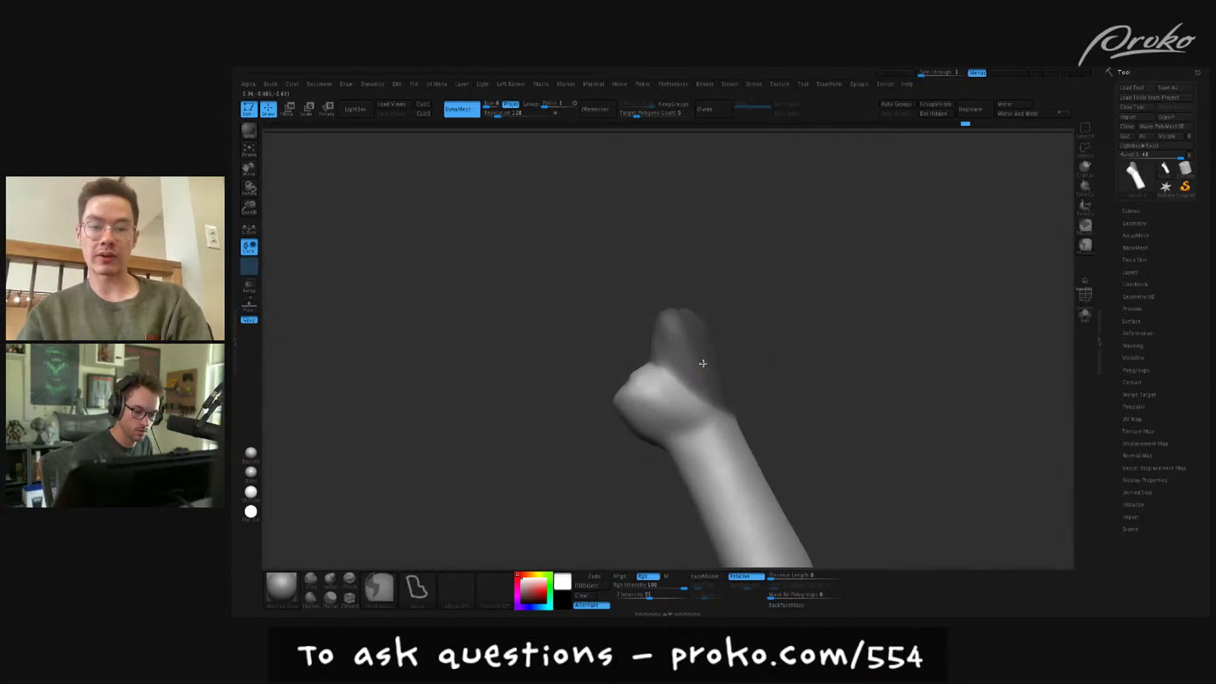
{"action": "key", "text": "ctrl+i"}
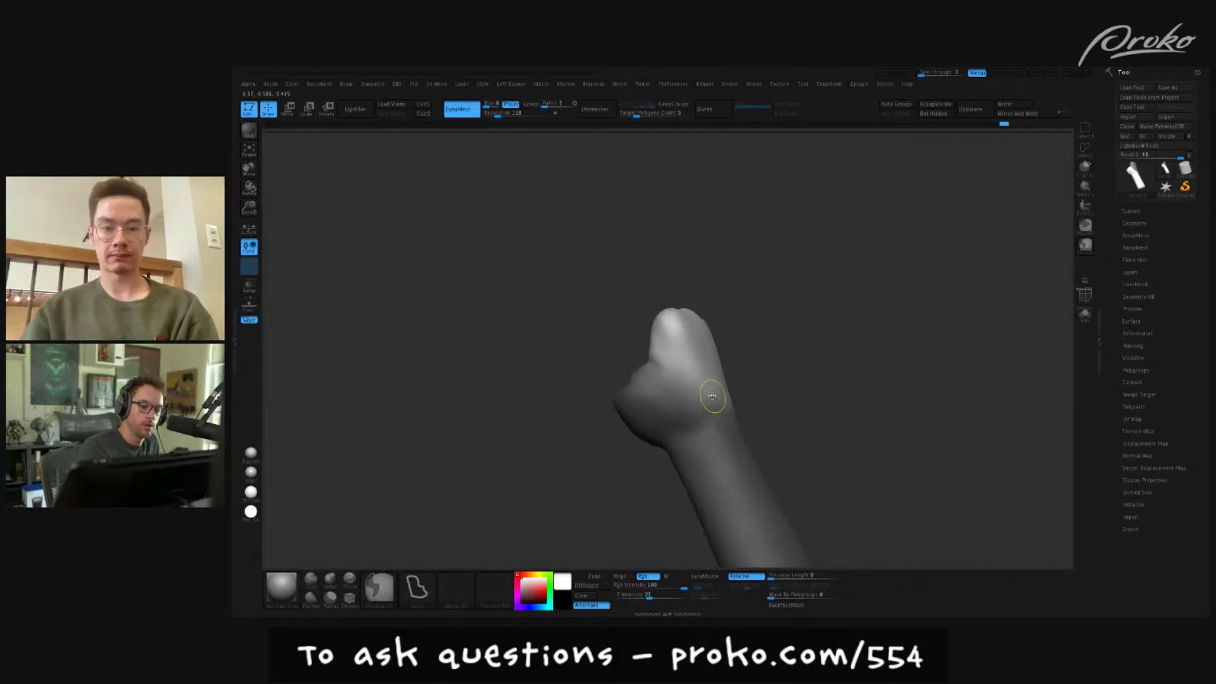
- Rotate the unmasked upper hand about the wrist and clear the mask
{"action": "left_click_drag", "start_coordinate": [763, 340], "coordinate": [703, 278]}
{"action": "key", "text": "r"}
{"action": "mouse_move", "coordinate": [716, 408]}
{"action": "left_mouse_down"}
{"action": "mouse_move", "coordinate": [761, 414]}
{"action": "mouse_move", "coordinate": [885, 358]}
{"action": "mouse_move", "coordinate": [720, 413]}
{"action": "left_mouse_up"}
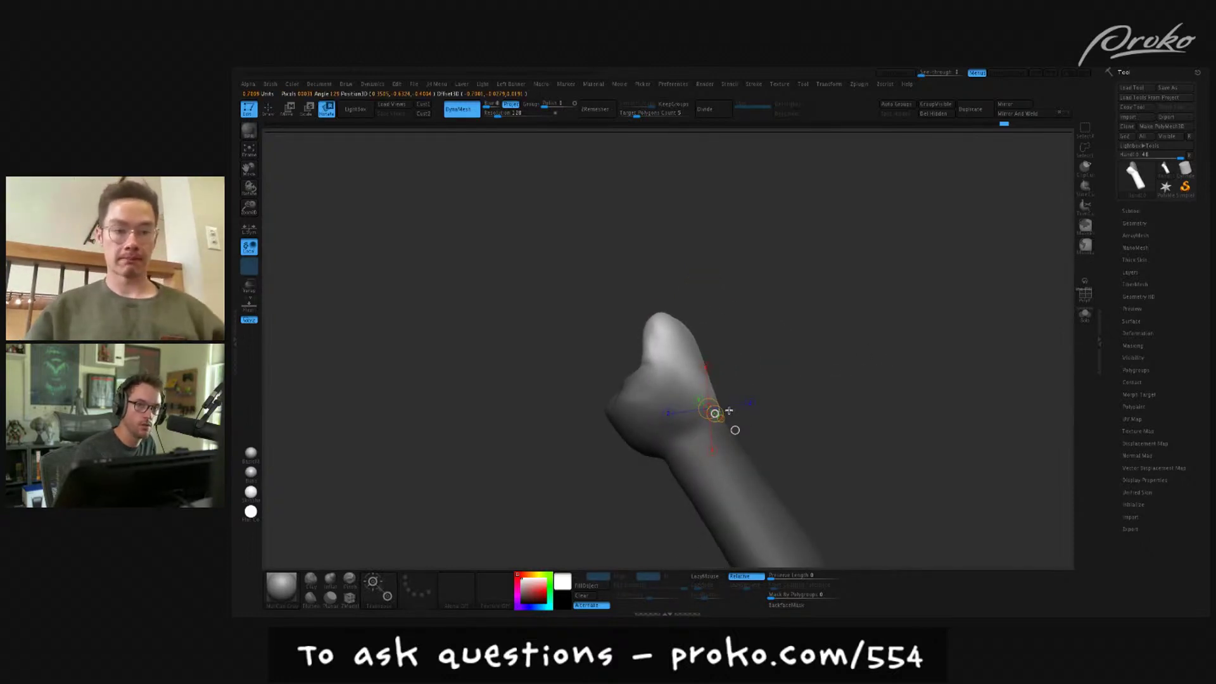
{"action": "key", "text": "q"}
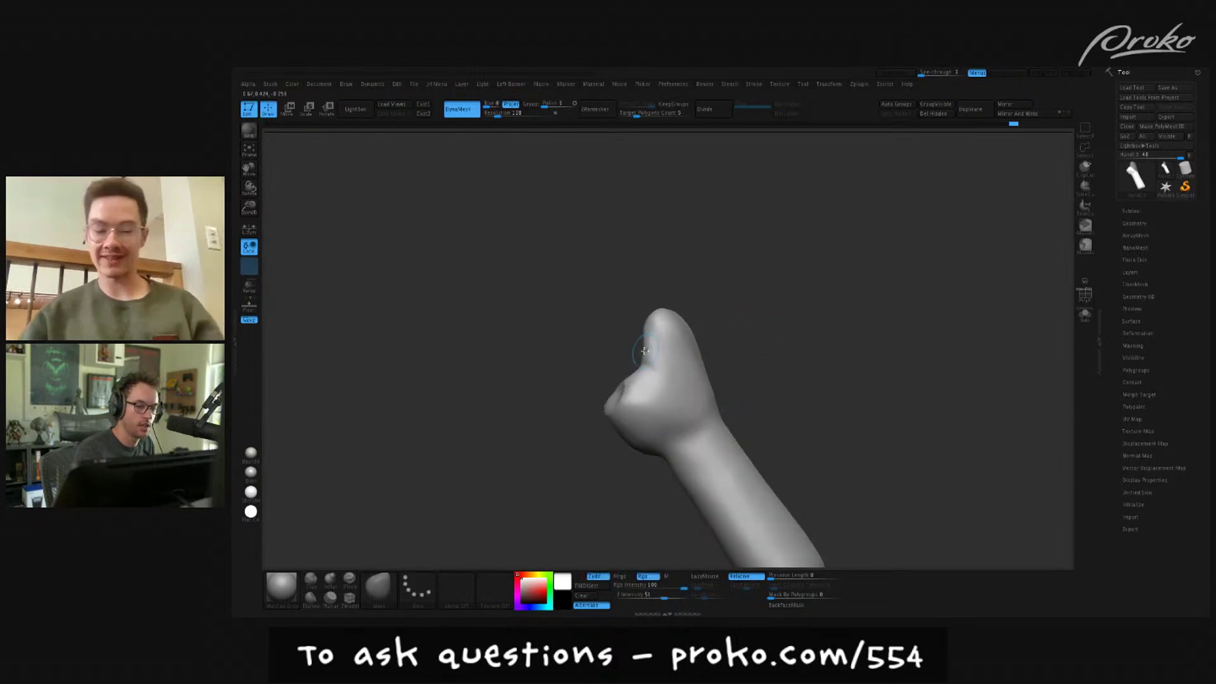
- Reshape the web between the thumb base and the index knuckle with the Move brush, and smooth the thumb base
{"action": "left_click_drag", "start_coordinate": [639, 350], "coordinate": [640, 370]}
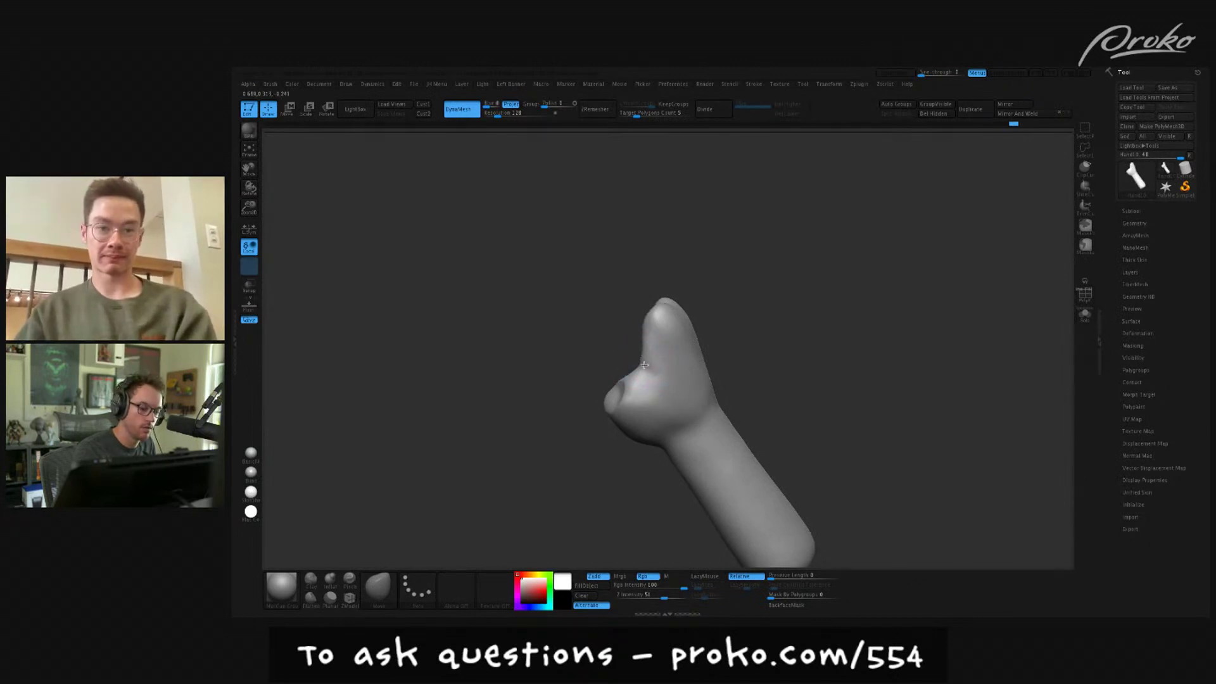
{"action": "mouse_move", "coordinate": [699, 287]}
{"action": "left_mouse_down"}
{"action": "mouse_move", "coordinate": [659, 355]}
{"action": "mouse_move", "coordinate": [659, 429]}
{"action": "left_mouse_up"}
{"action": "key", "text": "b"}
{"action": "key", "text": "c"}
{"action": "key", "text": "b"}
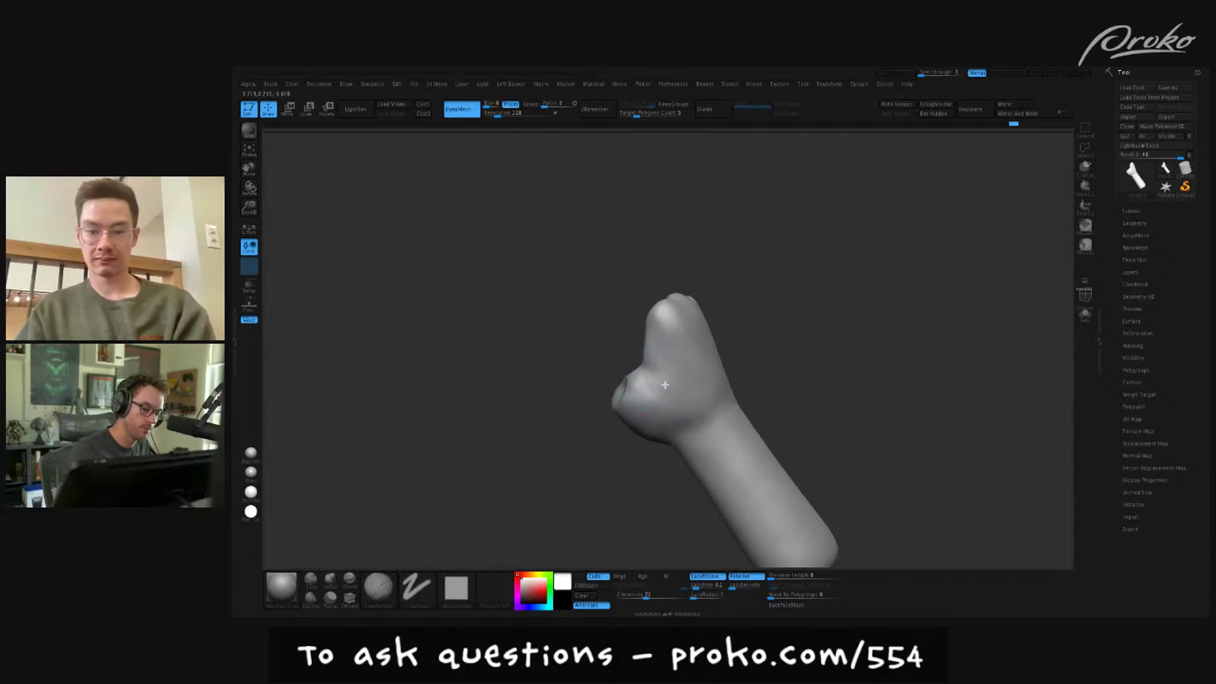
{"action": "mouse_move", "coordinate": [646, 373]}
{"action": "left_mouse_down", "text": "shift"}
{"action": "mouse_move", "coordinate": [635, 373]}
{"action": "mouse_move", "coordinate": [659, 402]}
{"action": "left_mouse_up", "text": "shift"}
{"action": "mouse_move", "coordinate": [654, 409]}
{"action": "right_mouse_down"}
{"action": "mouse_move", "coordinate": [642, 397]}
{"action": "mouse_move", "coordinate": [697, 320]}
{"action": "mouse_move", "coordinate": [621, 355]}
{"action": "right_mouse_up"}
{"action": "left_click_drag", "start_coordinate": [618, 399], "coordinate": [624, 419], "text": "shift"}
{"action": "mouse_move", "coordinate": [624, 418]}
{"action": "right_mouse_down"}
{"action": "mouse_move", "coordinate": [634, 399]}
{"action": "mouse_move", "coordinate": [624, 419]}
{"action": "mouse_move", "coordinate": [610, 400]}
{"action": "mouse_move", "coordinate": [685, 327]}
{"action": "right_mouse_up"}
- Refine the outline of the index knuckle and the thumb side of the hand with the Move brush
{"action": "key", "text": "b"}
{"action": "key", "text": "d"}
{"action": "key", "text": "s"}
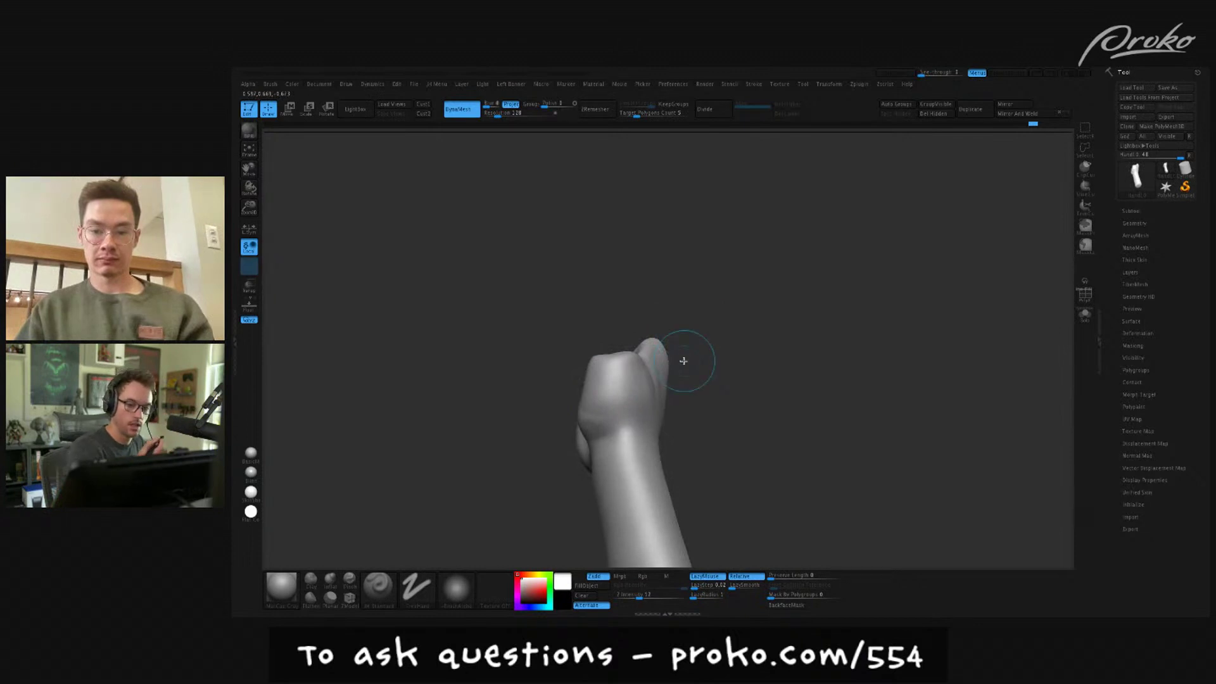
{"action": "right_click_drag", "start_coordinate": [684, 361], "coordinate": [652, 383]}
{"action": "key", "text": "b"}
{"action": "key", "text": "s"}
{"action": "key", "text": "t"}
{"action": "key", "text": "s"}
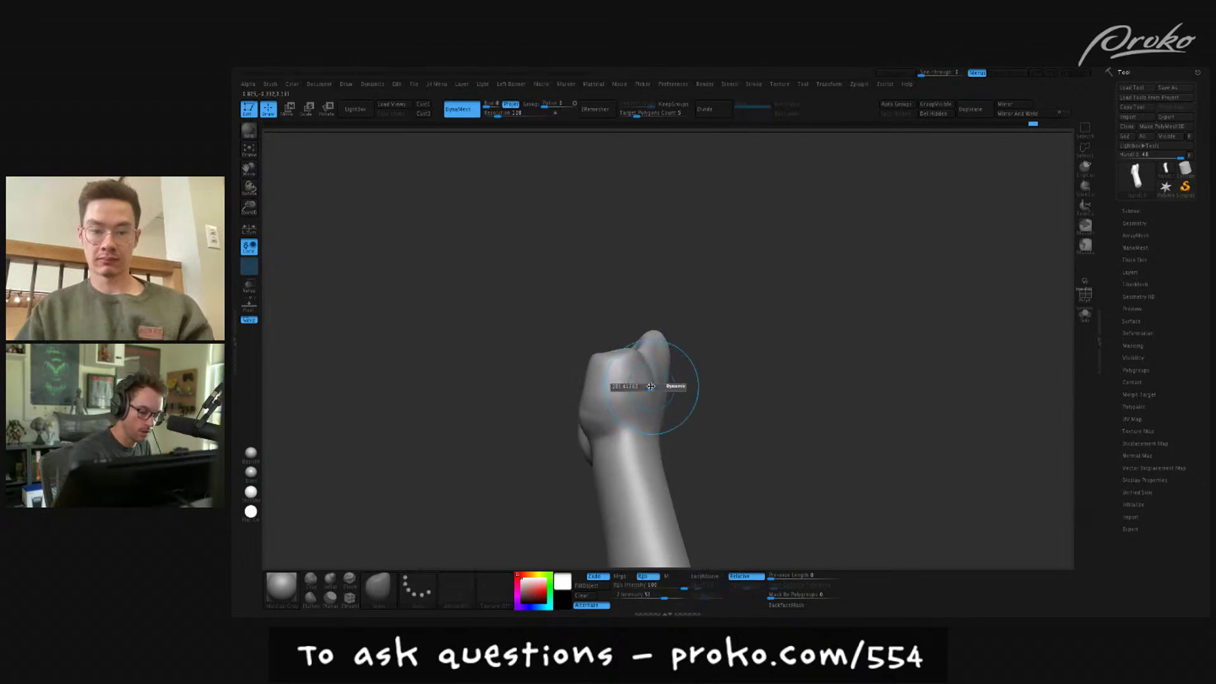
{"action": "mouse_move", "coordinate": [695, 366]}
{"action": "right_mouse_down"}
{"action": "mouse_move", "coordinate": [585, 414]}
{"action": "mouse_move", "coordinate": [720, 380]}
{"action": "mouse_move", "coordinate": [557, 408]}
{"action": "right_mouse_up"}
{"action": "key", "text": "s"}
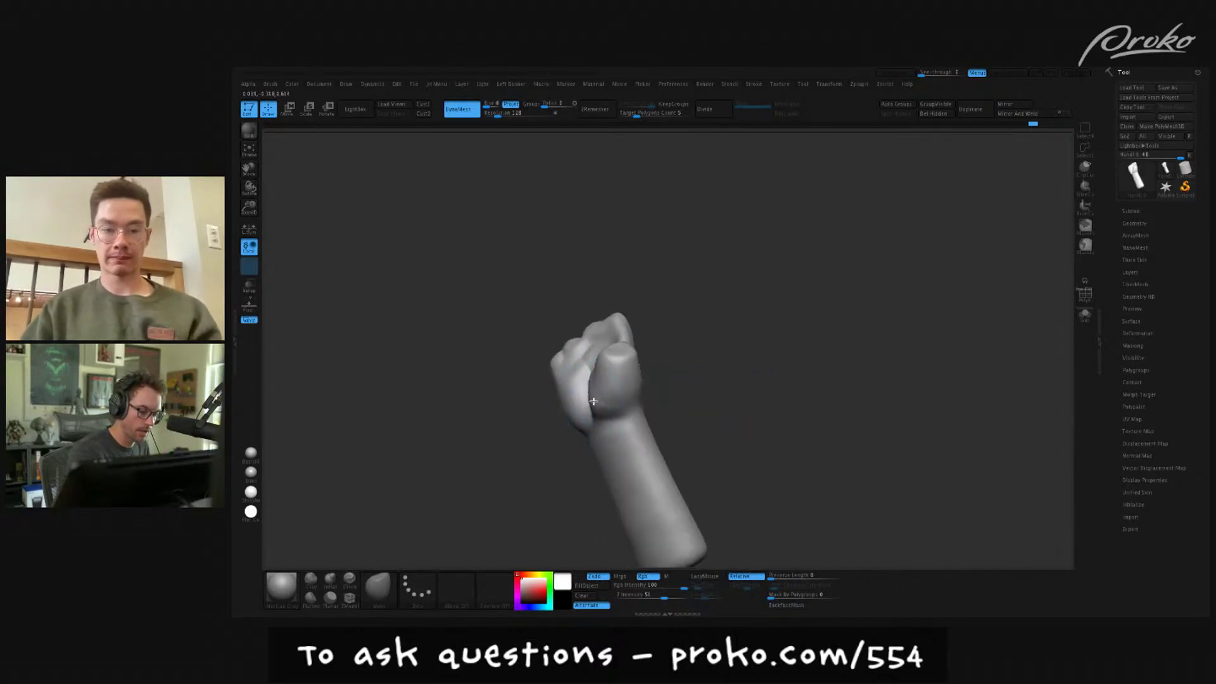
- Build up the palm side and the thumb base with the ClayBuildup brush
{"action": "mouse_move", "coordinate": [686, 396]}
{"action": "right_mouse_down"}
{"action": "mouse_move", "coordinate": [665, 380]}
{"action": "mouse_move", "coordinate": [616, 412]}
{"action": "mouse_move", "coordinate": [597, 443]}
{"action": "right_mouse_up"}
{"action": "key", "text": "b"}
{"action": "key", "text": "c"}
{"action": "key", "text": "b"}
{"action": "mouse_move", "coordinate": [625, 403]}
{"action": "right_mouse_down"}
{"action": "mouse_move", "coordinate": [608, 412]}
{"action": "mouse_move", "coordinate": [659, 399]}
{"action": "mouse_move", "coordinate": [598, 393]}
{"action": "mouse_move", "coordinate": [607, 361]}
{"action": "mouse_move", "coordinate": [624, 354]}
{"action": "mouse_move", "coordinate": [615, 360]}
{"action": "mouse_move", "coordinate": [636, 385]}
{"action": "mouse_move", "coordinate": [598, 348]}
{"action": "mouse_move", "coordinate": [604, 421]}
{"action": "mouse_move", "coordinate": [654, 388]}
{"action": "mouse_move", "coordinate": [609, 387]}
{"action": "mouse_move", "coordinate": [741, 477]}
{"action": "mouse_move", "coordinate": [764, 447]}
{"action": "right_mouse_up"}
{"action": "key", "text": "b"}
{"action": "key", "text": "s"}
{"action": "key", "text": "t"}
{"action": "key", "text": "b"}
{"action": "key", "text": "c"}
{"action": "key", "text": "b"}
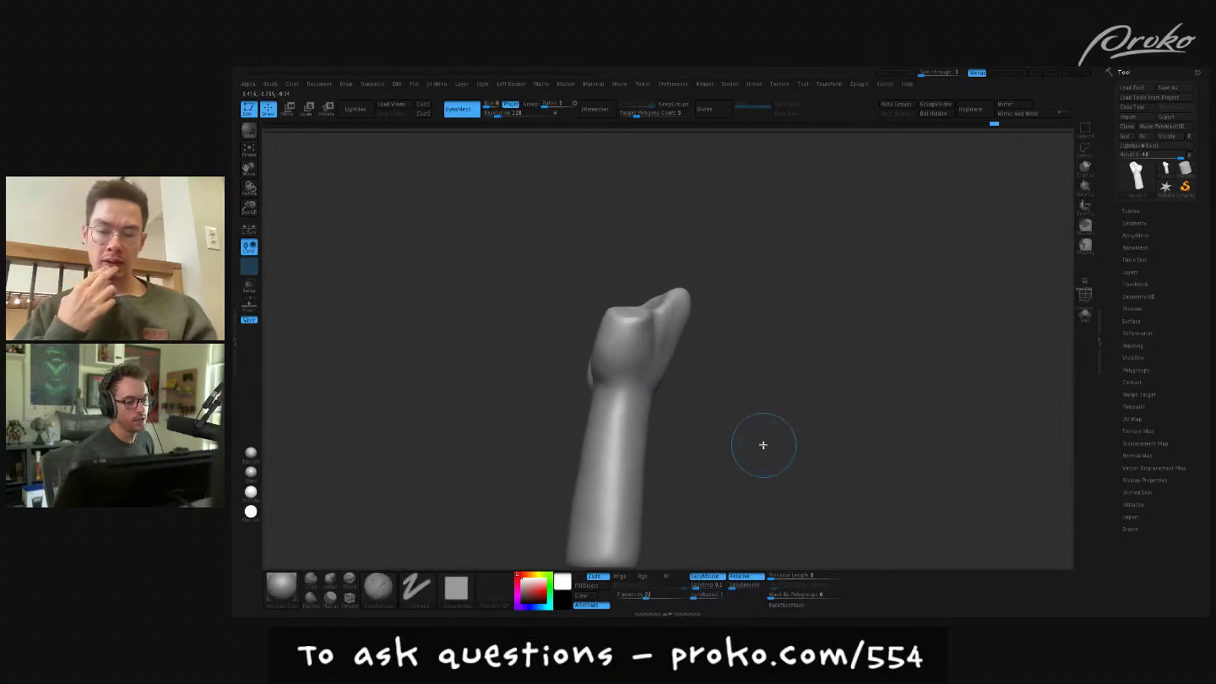
- Adjust the silhouette of the wrist and forearm with the Move brush
{"action": "key", "text": "b"}
{"action": "key", "text": "m"}
{"action": "key", "text": "v"}
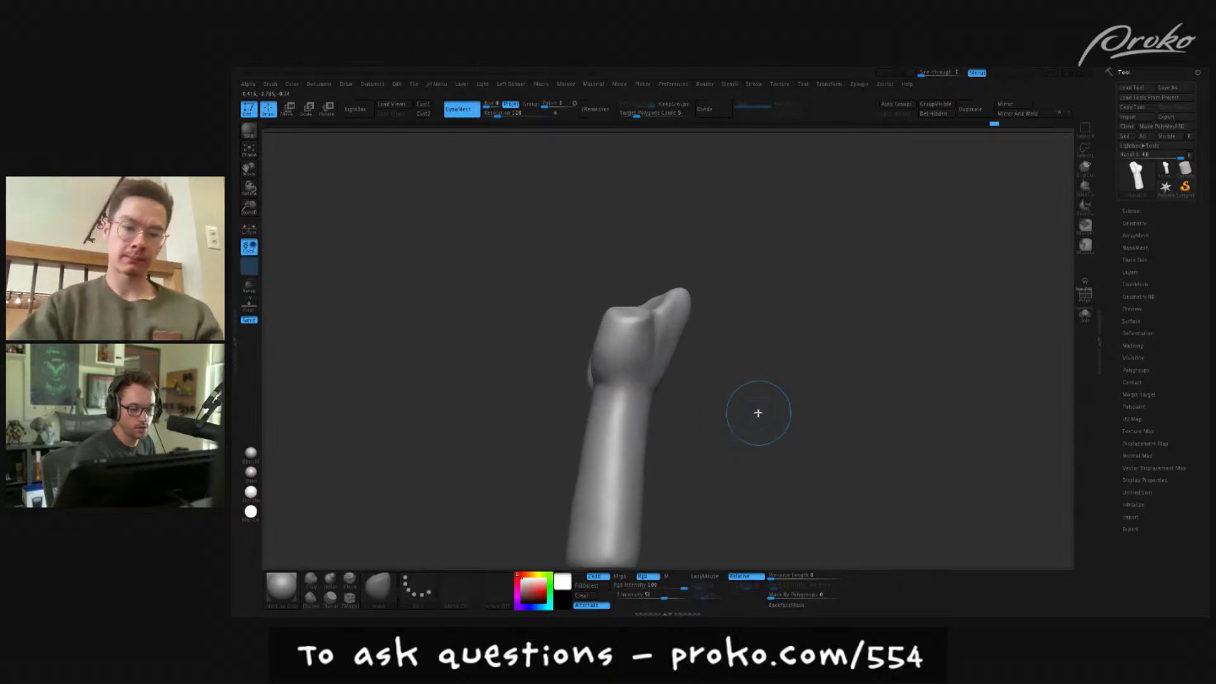
{"action": "mouse_move", "coordinate": [758, 413]}
{"action": "right_mouse_down"}
{"action": "mouse_move", "coordinate": [716, 355]}
{"action": "mouse_move", "coordinate": [712, 369]}
{"action": "right_mouse_up"}
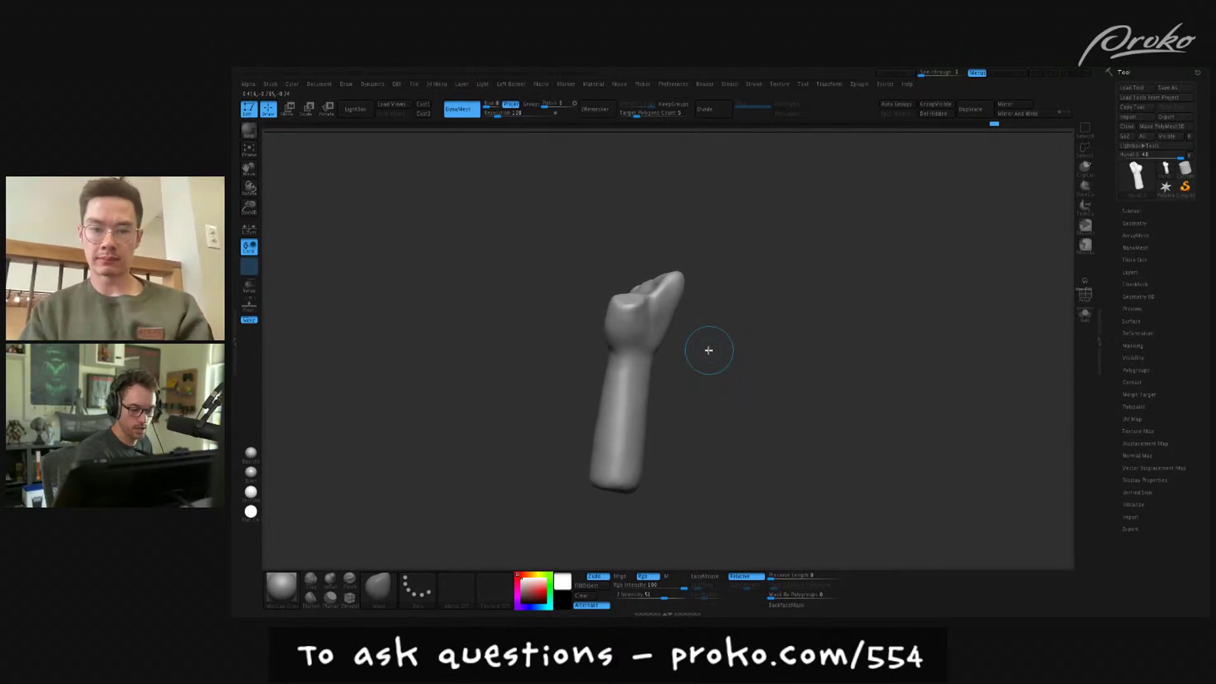
{"action": "mouse_move", "coordinate": [570, 516]}
{"action": "left_mouse_down", "text": "ctrl+shift"}
{"action": "mouse_move", "coordinate": [570, 443]}
{"action": "mouse_move", "coordinate": [594, 421]}
{"action": "mouse_move", "coordinate": [603, 344]}
{"action": "left_mouse_up", "text": "ctrl+shift"}
{"action": "mouse_move", "coordinate": [733, 371]}
{"action": "right_mouse_down"}
{"action": "mouse_move", "coordinate": [796, 421]}
{"action": "mouse_move", "coordinate": [736, 414]}
{"action": "mouse_move", "coordinate": [733, 402]}
{"action": "mouse_move", "coordinate": [777, 397]}
{"action": "mouse_move", "coordinate": [761, 415]}
{"action": "right_mouse_up"}
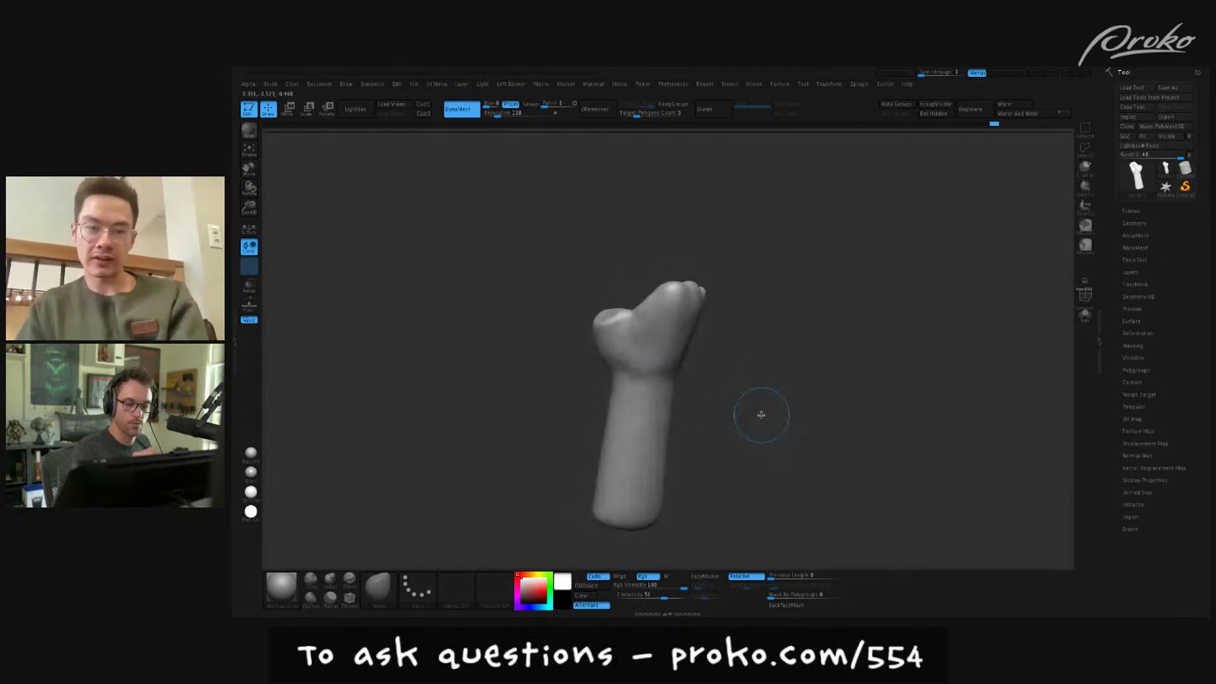
- Reshape the index knuckle and the end of the thumb base with the Move brush
{"action": "mouse_move", "coordinate": [761, 276]}
{"action": "right_mouse_down"}
{"action": "mouse_move", "coordinate": [744, 331]}
{"action": "mouse_move", "coordinate": [660, 349]}
{"action": "right_mouse_up"}
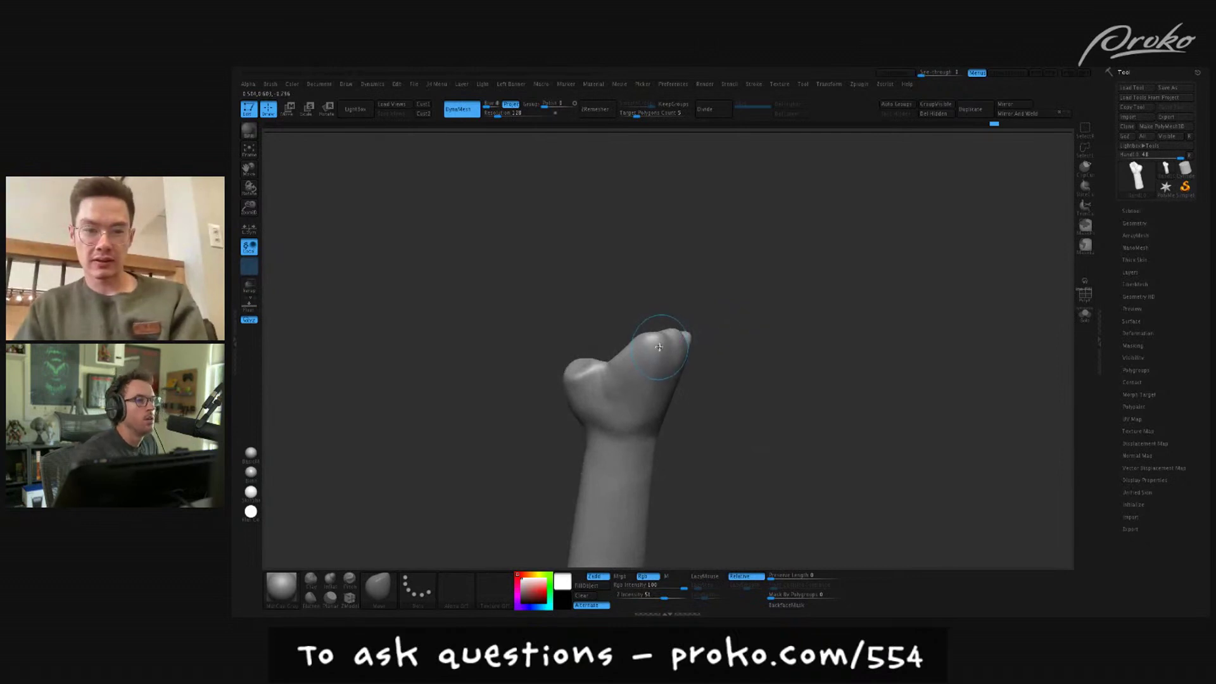
{"action": "mouse_move", "coordinate": [669, 321]}
{"action": "right_mouse_down"}
{"action": "mouse_move", "coordinate": [655, 334]}
{"action": "mouse_move", "coordinate": [681, 331]}
{"action": "mouse_move", "coordinate": [673, 345]}
{"action": "mouse_move", "coordinate": [711, 326]}
{"action": "mouse_move", "coordinate": [722, 388]}
{"action": "mouse_move", "coordinate": [663, 356]}
{"action": "mouse_move", "coordinate": [722, 345]}
{"action": "mouse_move", "coordinate": [758, 304]}
{"action": "mouse_move", "coordinate": [705, 309]}
{"action": "right_mouse_up"}
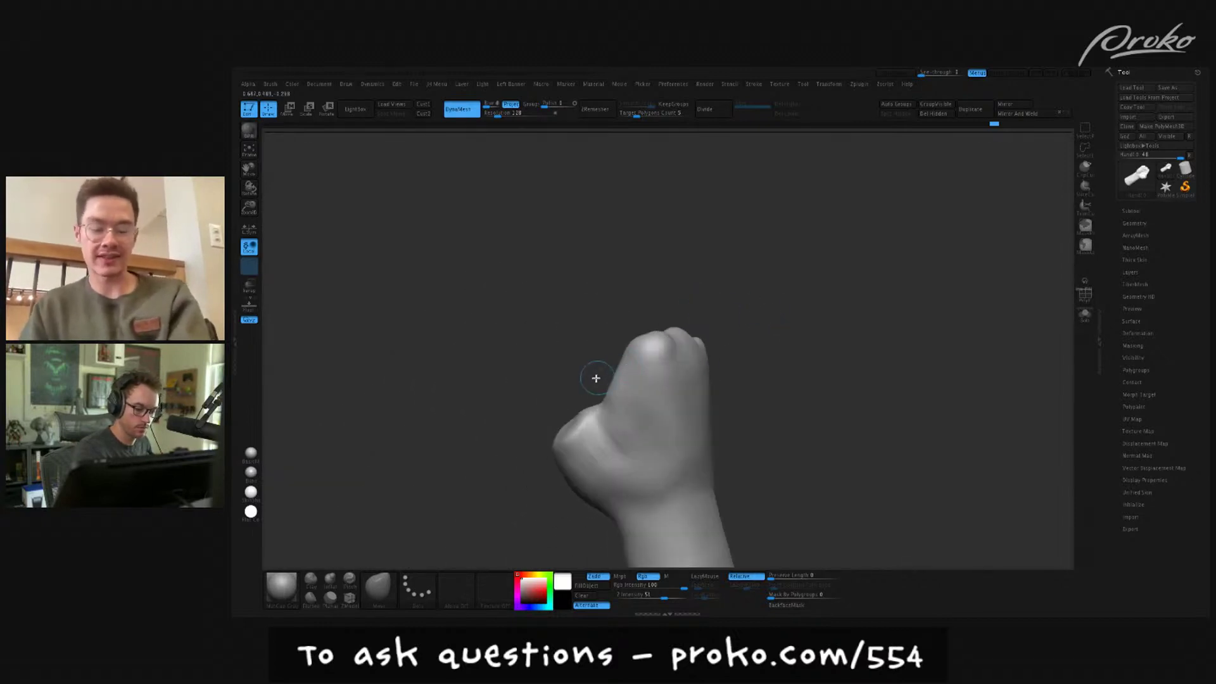
{"action": "right_click_drag", "start_coordinate": [569, 382], "coordinate": [562, 345]}
{"action": "mouse_move", "coordinate": [562, 441]}
{"action": "left_mouse_down", "text": "ctrl+shift"}
{"action": "mouse_move", "coordinate": [538, 459]}
{"action": "mouse_move", "coordinate": [557, 407]}
{"action": "mouse_move", "coordinate": [592, 374]}
{"action": "left_mouse_up", "text": "ctrl+shift"}
{"action": "mouse_move", "coordinate": [591, 375]}
{"action": "right_mouse_down"}
{"action": "mouse_move", "coordinate": [784, 332]}
{"action": "mouse_move", "coordinate": [779, 388]}
{"action": "right_mouse_up"}
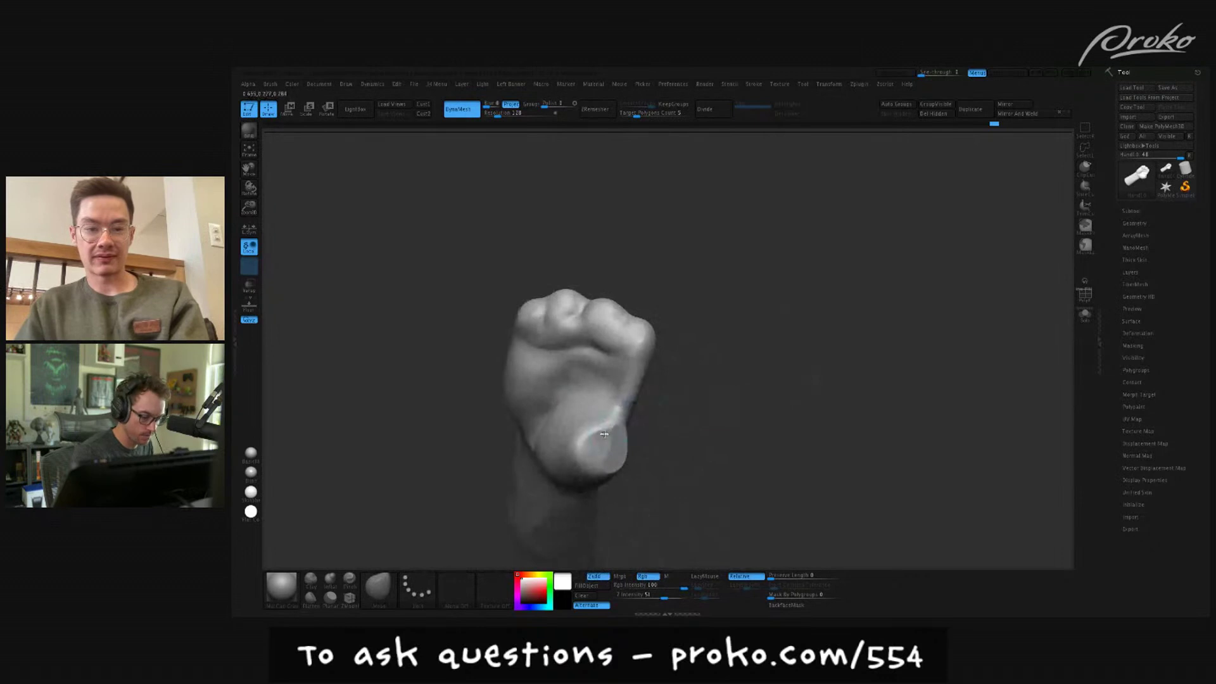
{"action": "right_click_drag", "start_coordinate": [604, 434], "coordinate": [604, 432]}
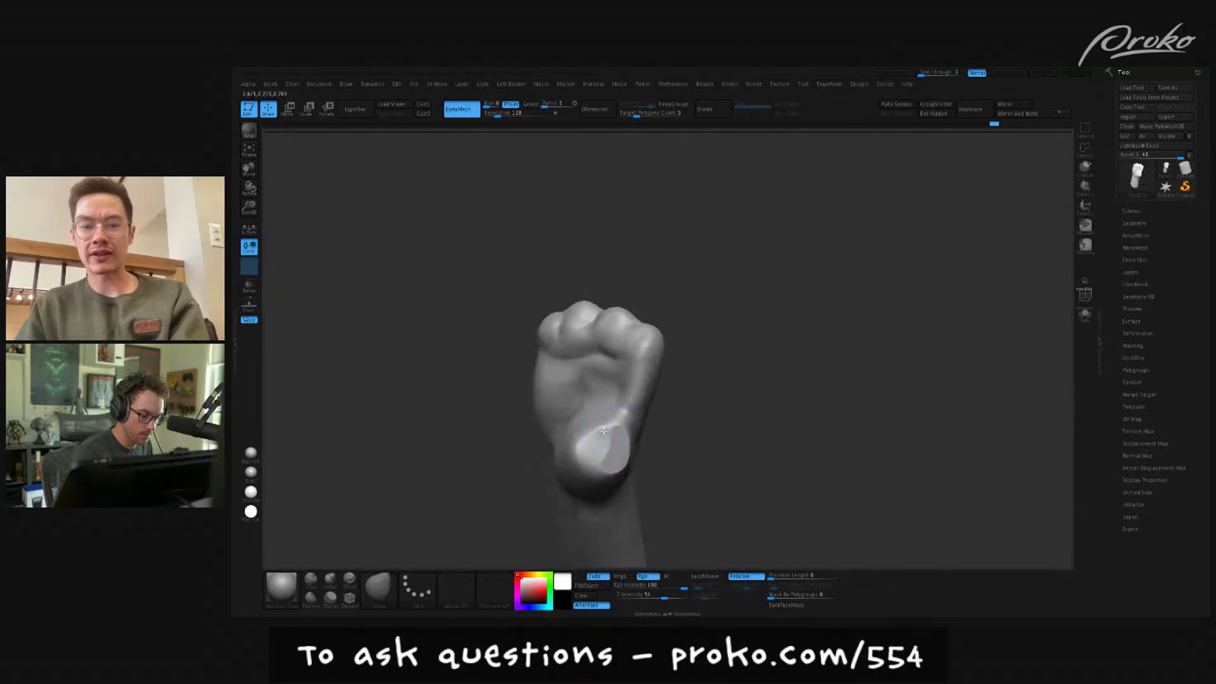
- Flatten the end of the thumb base and plane the thumb side of the hand
{"action": "key", "text": "b"}
{"action": "key", "text": "c"}
{"action": "key", "text": "b"}
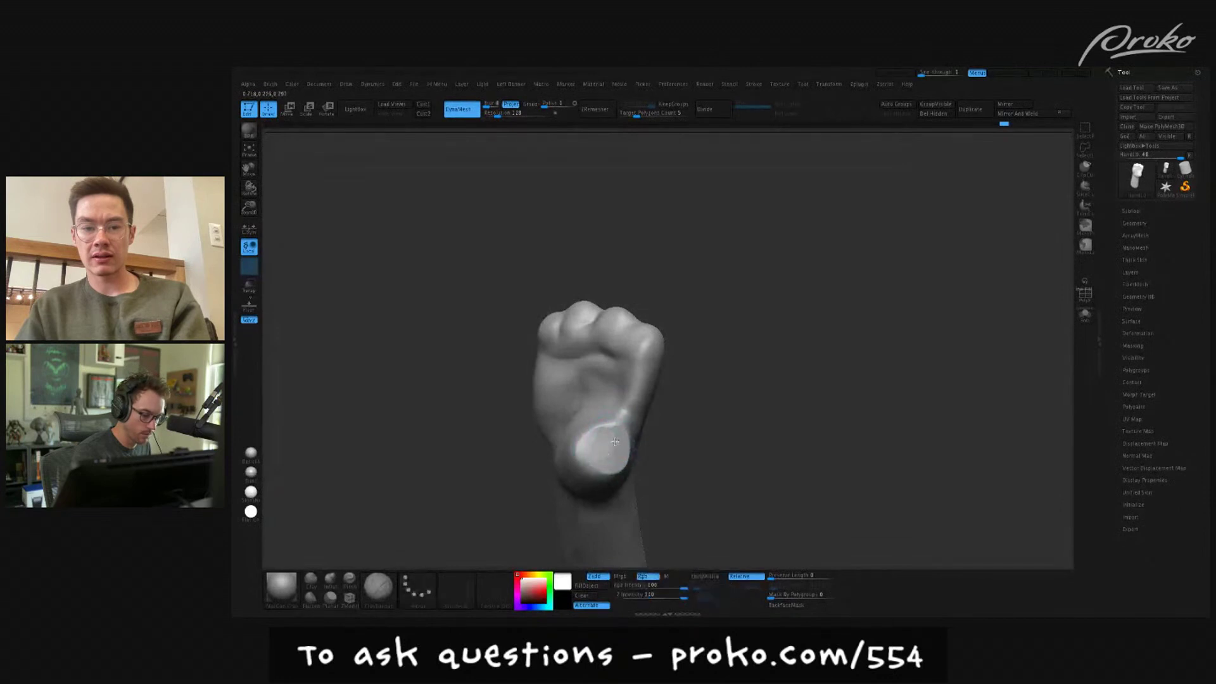
{"action": "mouse_move", "coordinate": [639, 437]}
{"action": "right_mouse_down"}
{"action": "mouse_move", "coordinate": [719, 421]}
{"action": "mouse_move", "coordinate": [805, 326]}
{"action": "mouse_move", "coordinate": [776, 329]}
{"action": "right_mouse_up"}
{"action": "key", "text": "s"}
{"action": "mouse_move", "coordinate": [611, 434]}
{"action": "right_mouse_down"}
{"action": "mouse_move", "coordinate": [762, 385]}
{"action": "mouse_move", "coordinate": [628, 433]}
{"action": "right_mouse_up"}
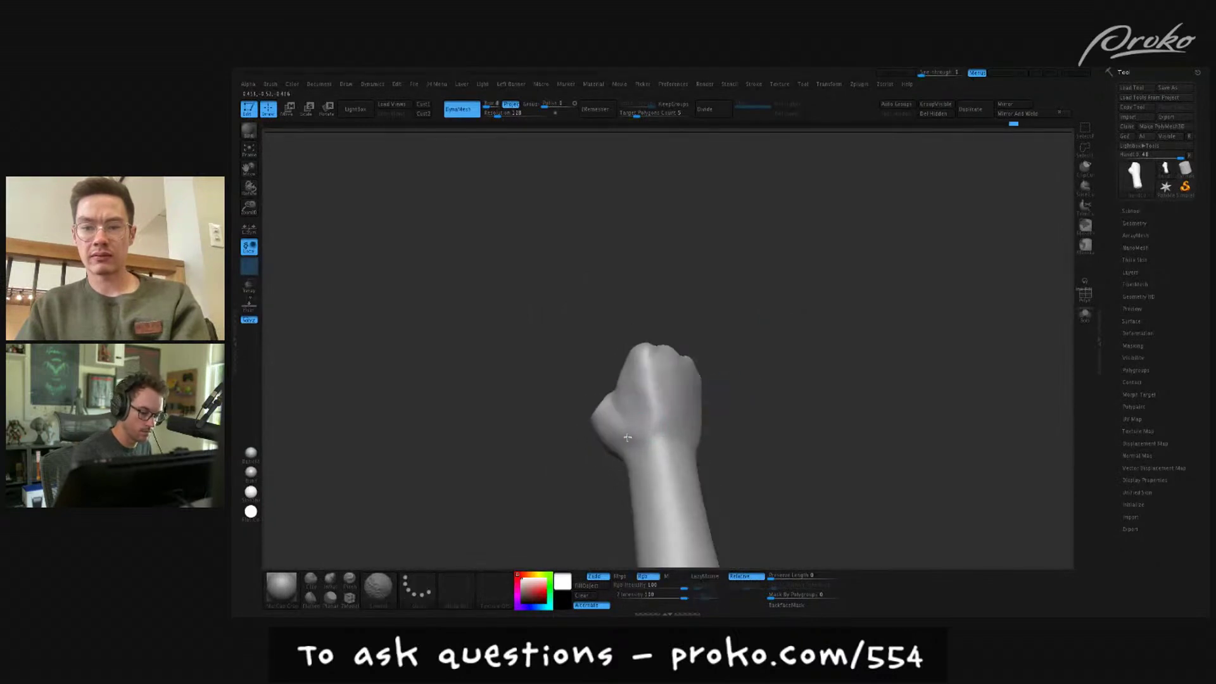
{"action": "mouse_move", "coordinate": [610, 411]}
{"action": "right_mouse_down"}
{"action": "mouse_move", "coordinate": [743, 355]}
{"action": "mouse_move", "coordinate": [625, 408]}
{"action": "right_mouse_up"}
{"action": "right_click_drag", "start_coordinate": [720, 380], "coordinate": [660, 401]}
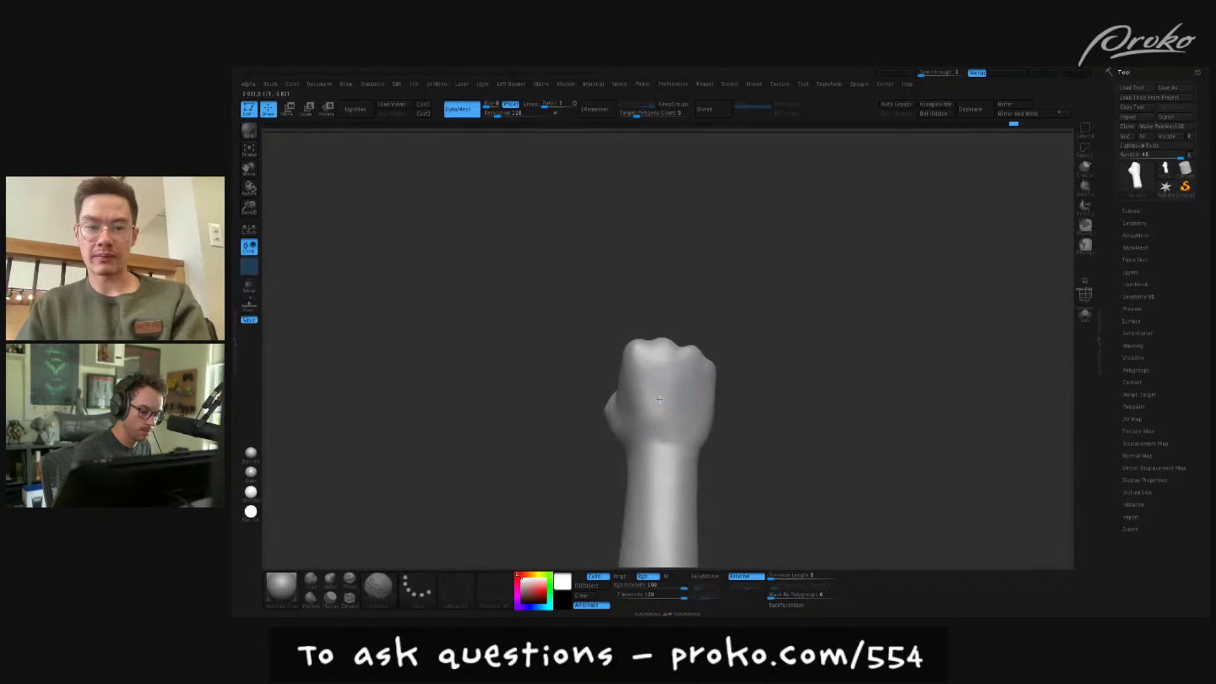
- Build up the transition from the thumb base to the back of the wrist with the ClayBuildup brush
{"action": "key", "text": "b"}
{"action": "key", "text": "c"}
{"action": "key", "text": "b"}
{"action": "right_click_drag", "start_coordinate": [769, 437], "coordinate": [652, 437]}
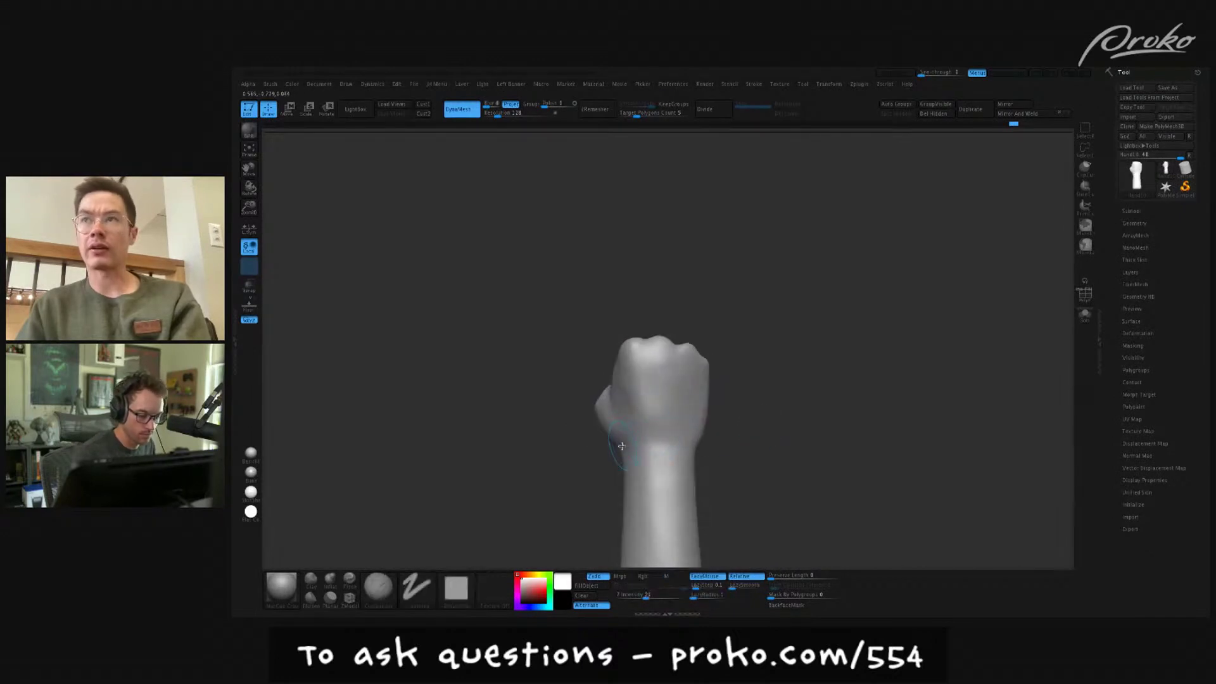
{"action": "left_click_drag", "start_coordinate": [634, 438], "coordinate": [655, 425]}
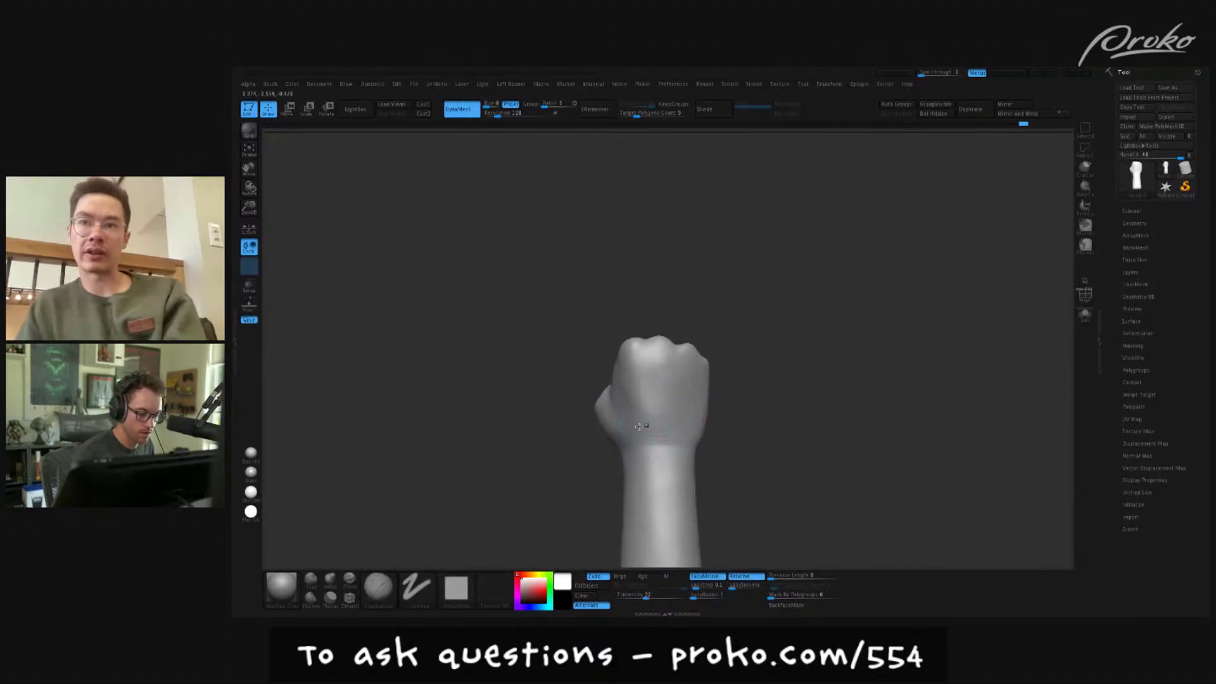
{"action": "right_click_drag", "start_coordinate": [654, 425], "coordinate": [762, 397]}
- Flatten a plane along the inner wrist and forearm below the palm, and refine the transition at the heel
{"action": "key", "text": "b"}
{"action": "key", "text": "s"}
{"action": "key", "text": "t"}
{"action": "key", "text": "b"}
{"action": "key", "text": "c"}
{"action": "key", "text": "b"}
{"action": "mouse_move", "coordinate": [649, 387]}
{"action": "right_mouse_down"}
{"action": "mouse_move", "coordinate": [769, 321]}
{"action": "mouse_move", "coordinate": [798, 336]}
{"action": "mouse_move", "coordinate": [804, 369]}
{"action": "mouse_move", "coordinate": [792, 361]}
{"action": "mouse_move", "coordinate": [702, 434]}
{"action": "right_mouse_up"}
{"action": "key", "text": "b"}
{"action": "key", "text": "s"}
{"action": "key", "text": "t"}
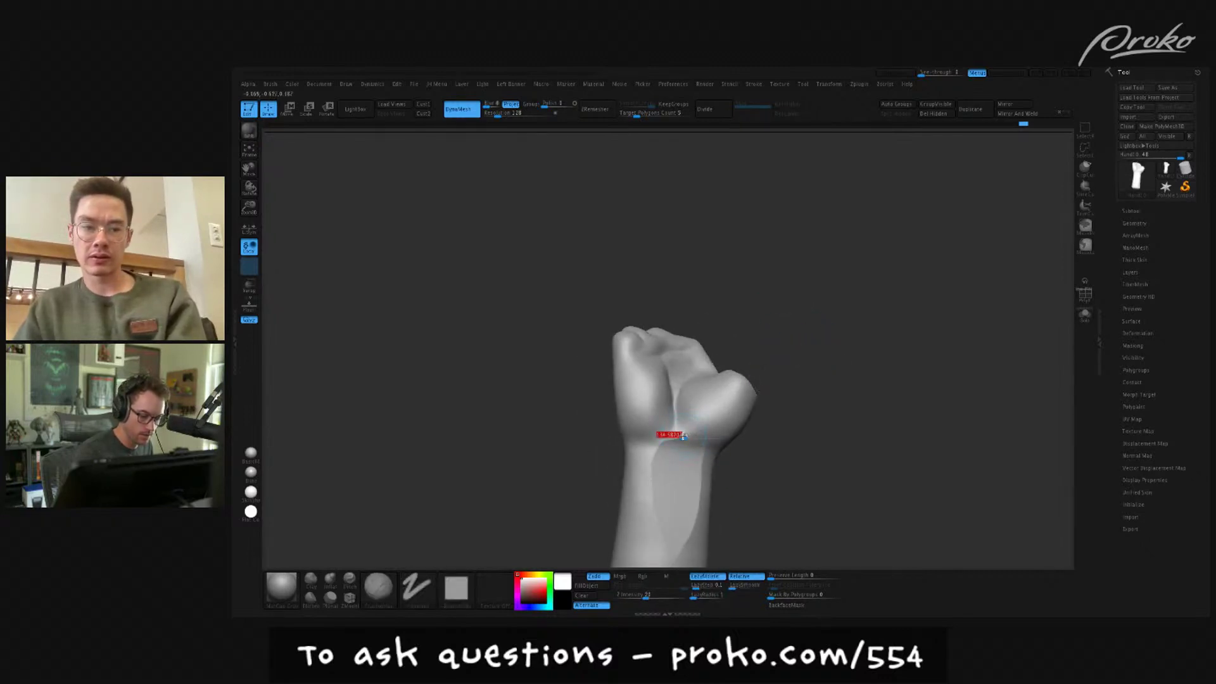
{"action": "key", "text": "ctrl"}
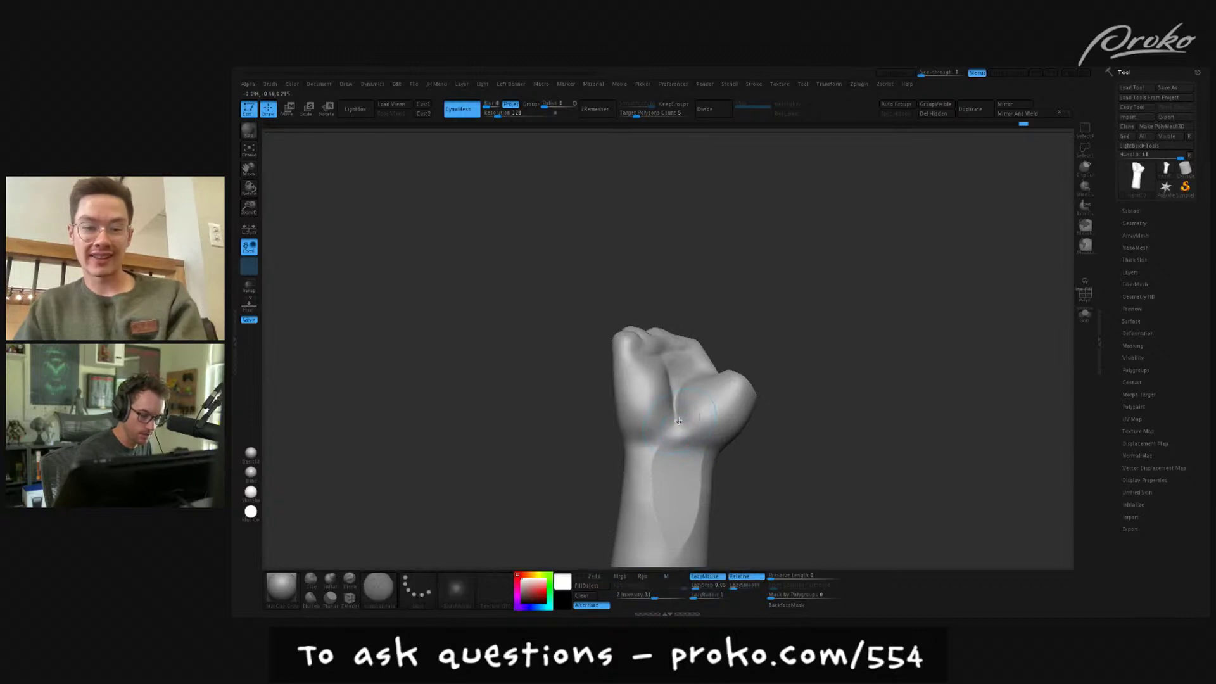
{"action": "right_click_drag", "start_coordinate": [724, 447], "coordinate": [757, 445]}
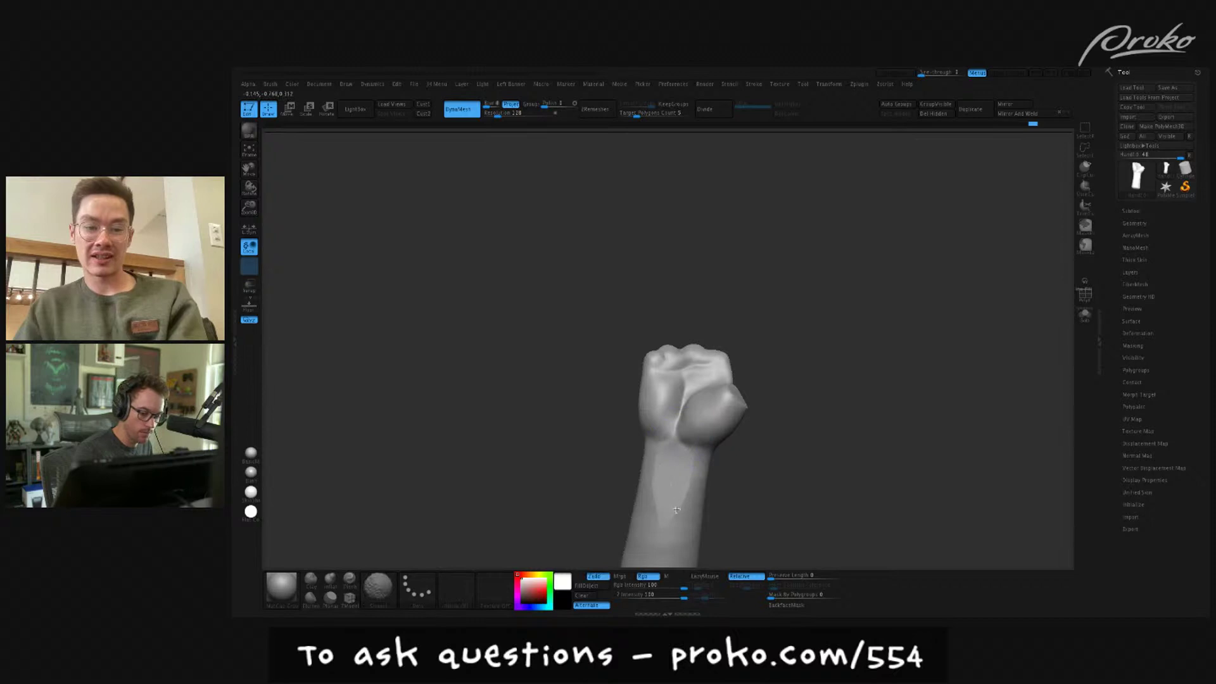
{"action": "mouse_move", "coordinate": [666, 514]}
{"action": "right_mouse_down"}
{"action": "mouse_move", "coordinate": [744, 461]}
{"action": "mouse_move", "coordinate": [674, 487]}
{"action": "mouse_move", "coordinate": [806, 478]}
{"action": "mouse_move", "coordinate": [818, 463]}
{"action": "right_mouse_up"}
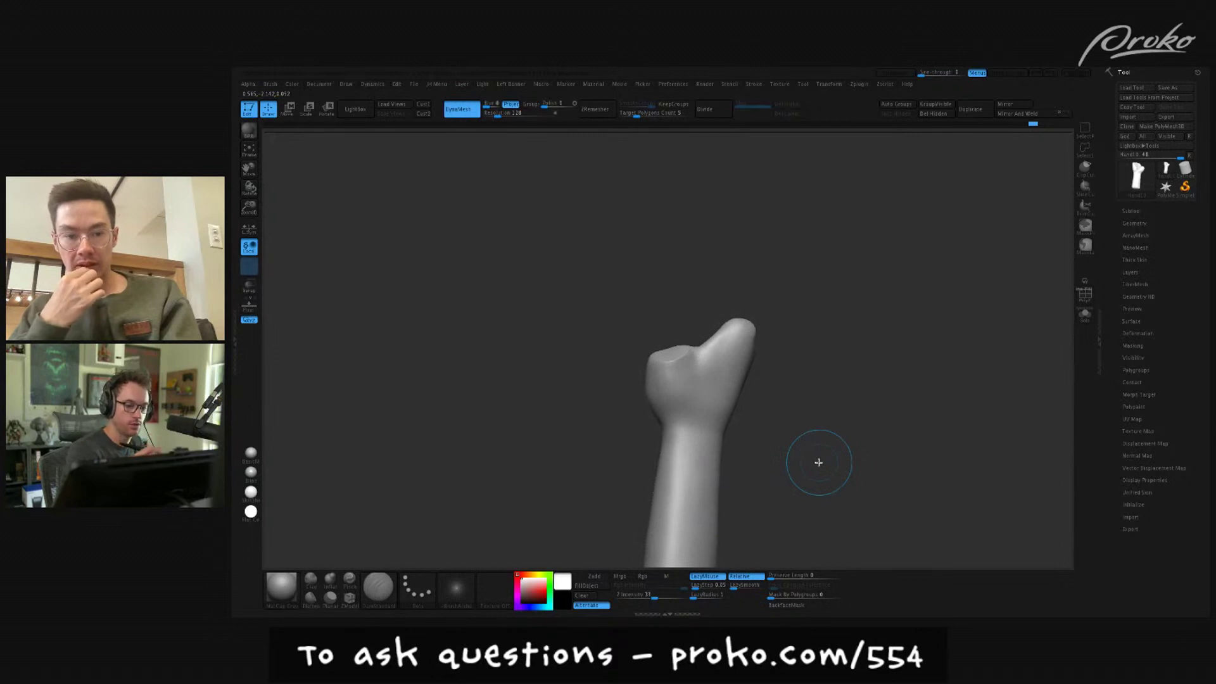
- Mask the flat end of the thumb base and invert the mask to leave only that end editable
{"action": "right_click_drag", "start_coordinate": [779, 263], "coordinate": [786, 300]}
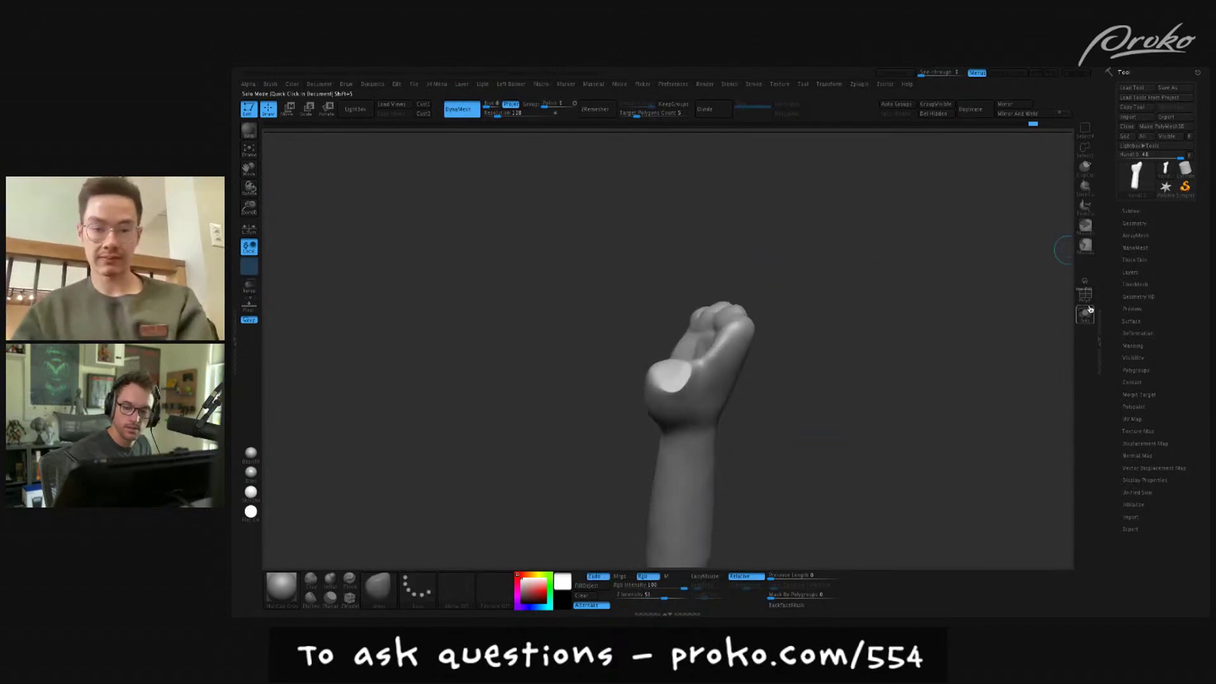
{"action": "right_click_drag", "start_coordinate": [693, 299], "coordinate": [701, 282]}
{"action": "left_click_drag", "start_coordinate": [673, 218], "coordinate": [670, 258]}
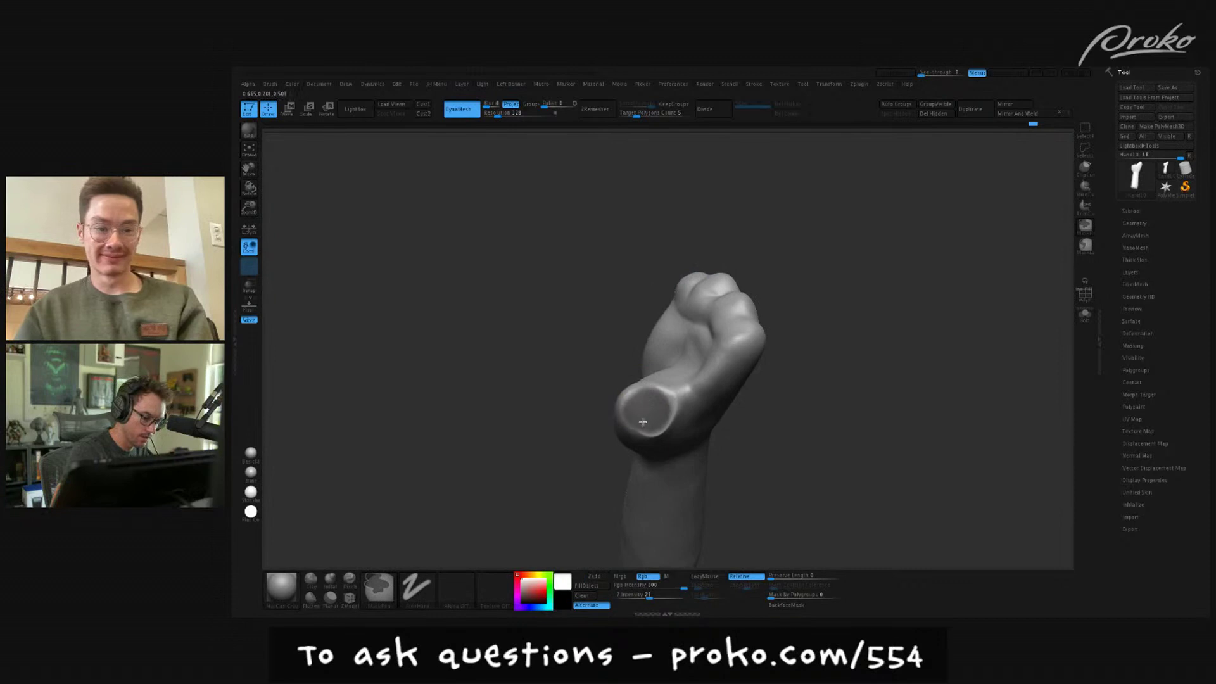
{"action": "right_click_drag", "start_coordinate": [638, 416], "coordinate": [636, 418]}
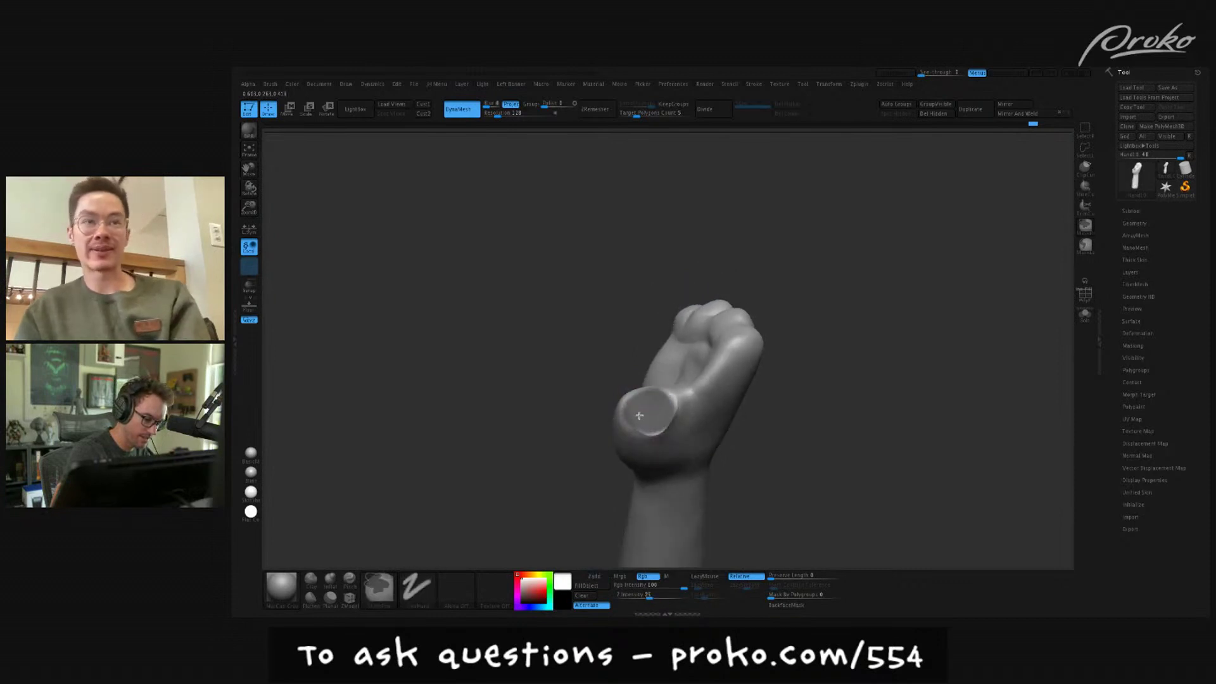
{"action": "mouse_move", "coordinate": [658, 395]}
{"action": "right_mouse_down"}
{"action": "mouse_move", "coordinate": [671, 432]}
{"action": "mouse_move", "coordinate": [678, 421]}
{"action": "mouse_move", "coordinate": [657, 413]}
{"action": "mouse_move", "coordinate": [745, 282]}
{"action": "right_mouse_up"}
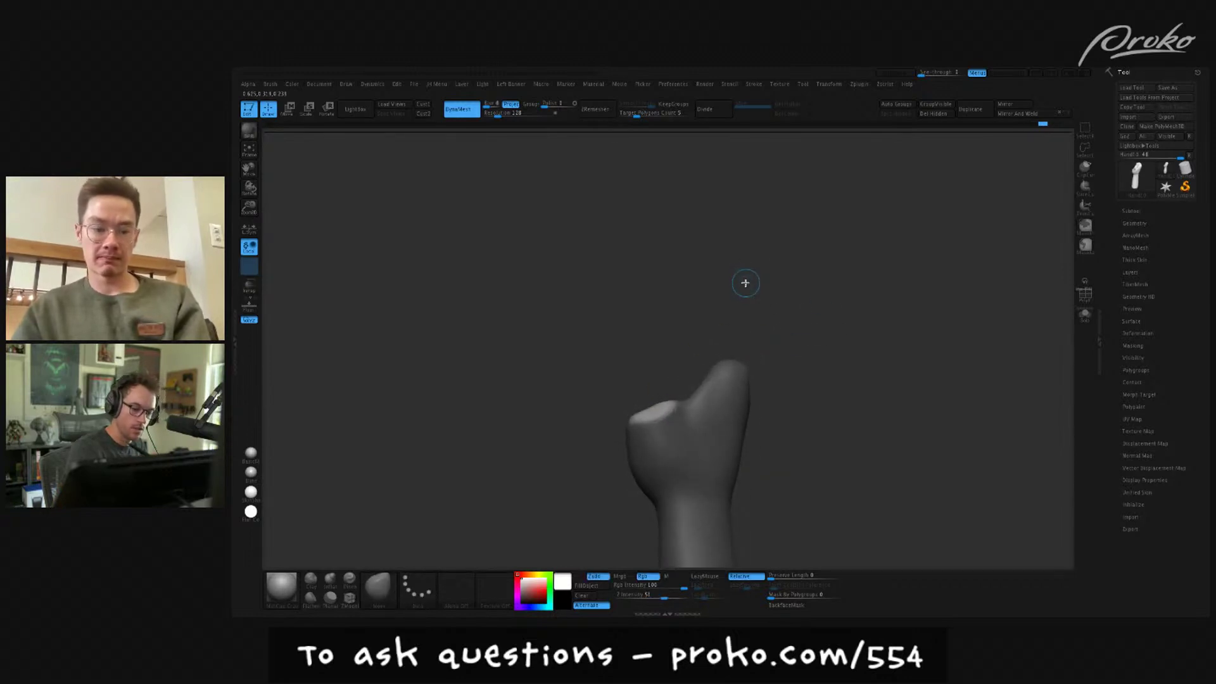
- Pull the unmasked end of the thumb base outward into a thumb segment with the Transpose move tool
{"action": "key", "text": "w"}
{"action": "mouse_move", "coordinate": [629, 301]}
{"action": "left_mouse_down"}
{"action": "mouse_move", "coordinate": [643, 367]}
{"action": "mouse_move", "coordinate": [629, 318]}
{"action": "left_mouse_up"}
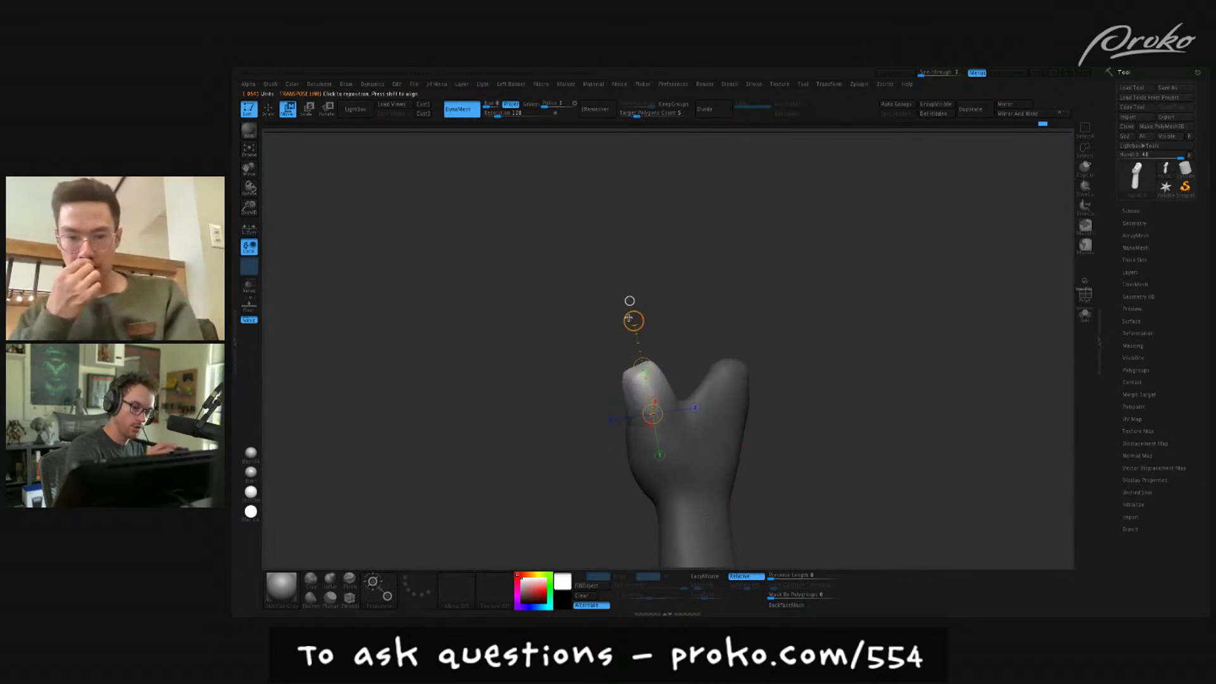
{"action": "key", "text": "q"}
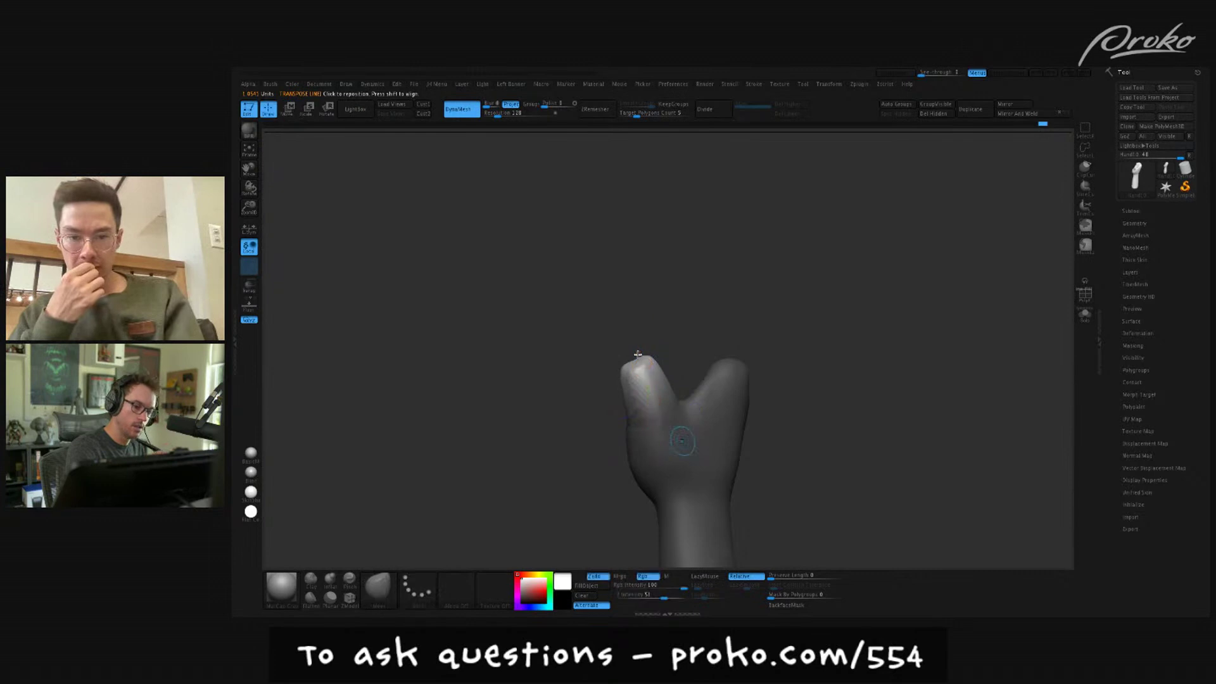
{"action": "mouse_move", "coordinate": [686, 297]}
{"action": "left_mouse_down"}
{"action": "mouse_move", "coordinate": [640, 318]}
{"action": "mouse_move", "coordinate": [661, 315]}
{"action": "mouse_move", "coordinate": [643, 361]}
{"action": "left_mouse_up"}
- Blend the new thumb segment into its base with ClayBuildup and adjust its shape with a larger brush
{"action": "key", "text": "b"}
{"action": "key", "text": "c"}
{"action": "key", "text": "b"}
{"action": "mouse_move", "coordinate": [697, 320]}
{"action": "left_mouse_down"}
{"action": "mouse_move", "coordinate": [705, 315]}
{"action": "mouse_move", "coordinate": [679, 326]}
{"action": "mouse_move", "coordinate": [627, 386]}
{"action": "mouse_move", "coordinate": [598, 367]}
{"action": "mouse_move", "coordinate": [611, 412]}
{"action": "mouse_move", "coordinate": [616, 375]}
{"action": "mouse_move", "coordinate": [630, 364]}
{"action": "mouse_move", "coordinate": [669, 380]}
{"action": "mouse_move", "coordinate": [673, 366]}
{"action": "mouse_move", "coordinate": [638, 358]}
{"action": "mouse_move", "coordinate": [684, 349]}
{"action": "mouse_move", "coordinate": [685, 400]}
{"action": "left_mouse_up"}
{"action": "left_click", "coordinate": [350, 577]}
{"action": "key", "text": "bracketright"}
{"action": "key", "text": "bracketright"}
{"action": "left_click_drag", "start_coordinate": [781, 315], "coordinate": [648, 367]}
- Build up and smooth the fleshy thumb base below the thumb segment with the ClayBuildup brush
{"action": "key", "text": "b"}
{"action": "key", "text": "c"}
{"action": "key", "text": "b"}
{"action": "mouse_move", "coordinate": [748, 337]}
{"action": "left_mouse_down"}
{"action": "mouse_move", "coordinate": [689, 355]}
{"action": "mouse_move", "coordinate": [656, 387]}
{"action": "mouse_move", "coordinate": [690, 390]}
{"action": "mouse_move", "coordinate": [732, 340]}
{"action": "mouse_move", "coordinate": [676, 386]}
{"action": "mouse_move", "coordinate": [773, 380]}
{"action": "mouse_move", "coordinate": [759, 373]}
{"action": "mouse_move", "coordinate": [781, 385]}
{"action": "mouse_move", "coordinate": [779, 371]}
{"action": "left_mouse_up"}
{"action": "key", "text": "shift"}
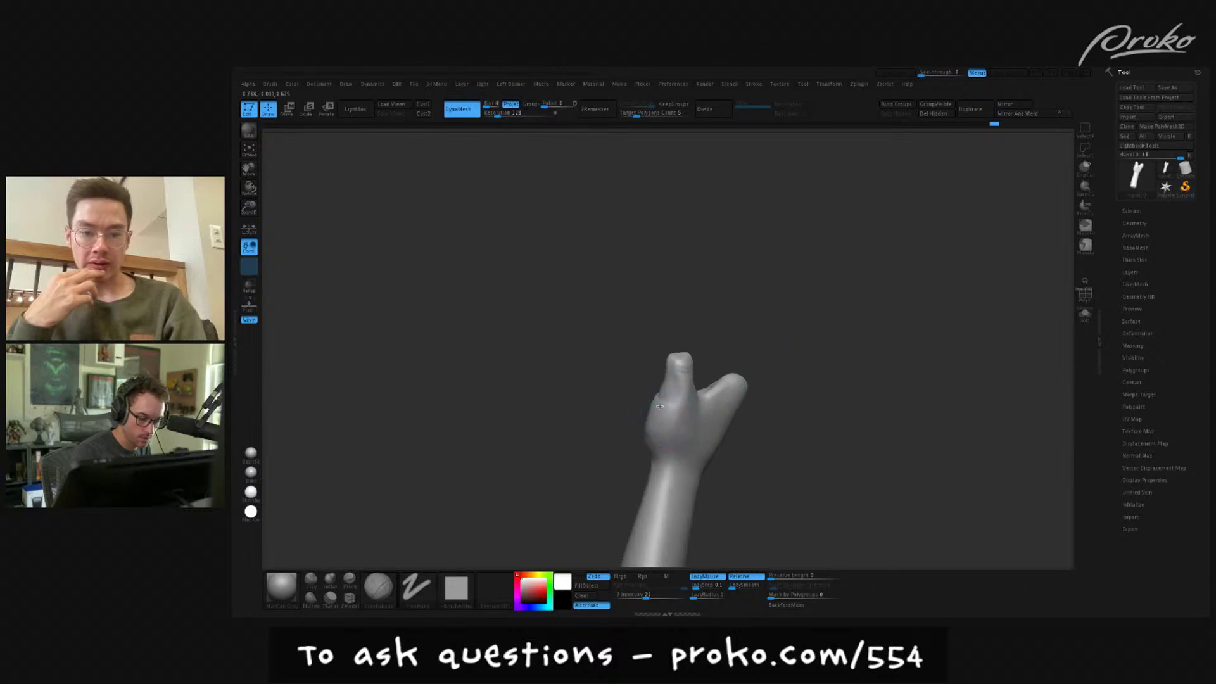
{"action": "left_click_drag", "start_coordinate": [671, 430], "coordinate": [686, 419]}
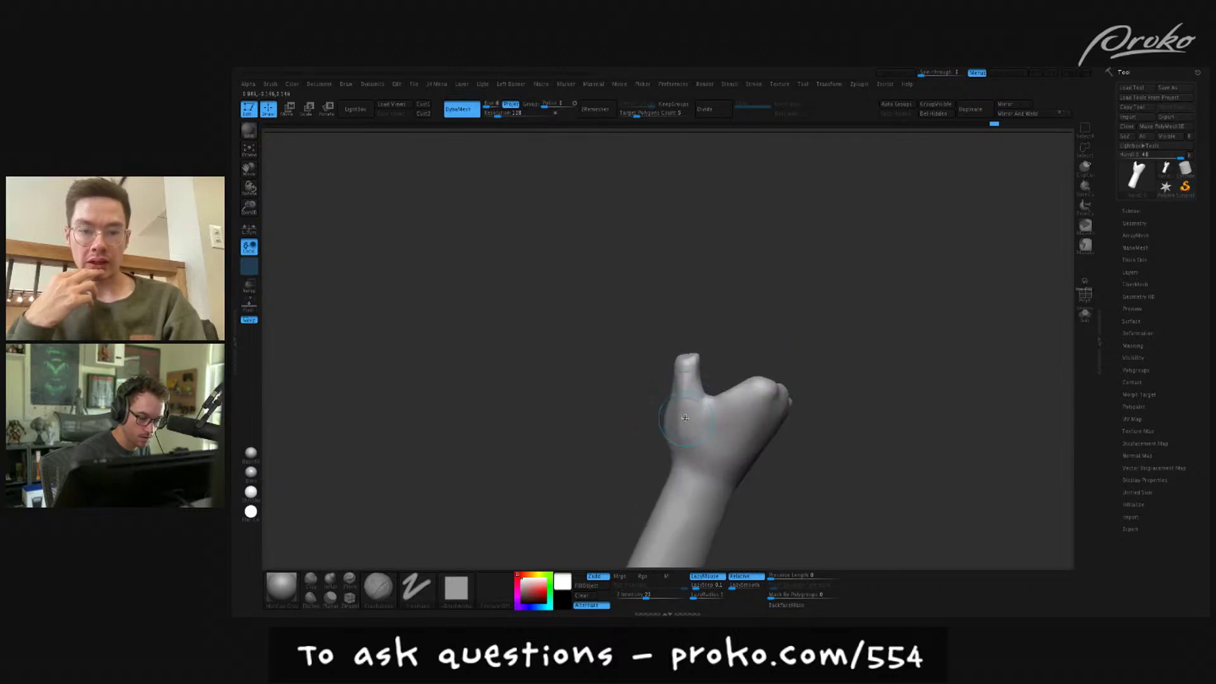
{"action": "right_click_drag", "start_coordinate": [681, 428], "coordinate": [695, 425]}
{"action": "left_click_drag", "start_coordinate": [689, 415], "coordinate": [695, 443]}
{"action": "left_click_drag", "start_coordinate": [884, 336], "coordinate": [855, 325]}
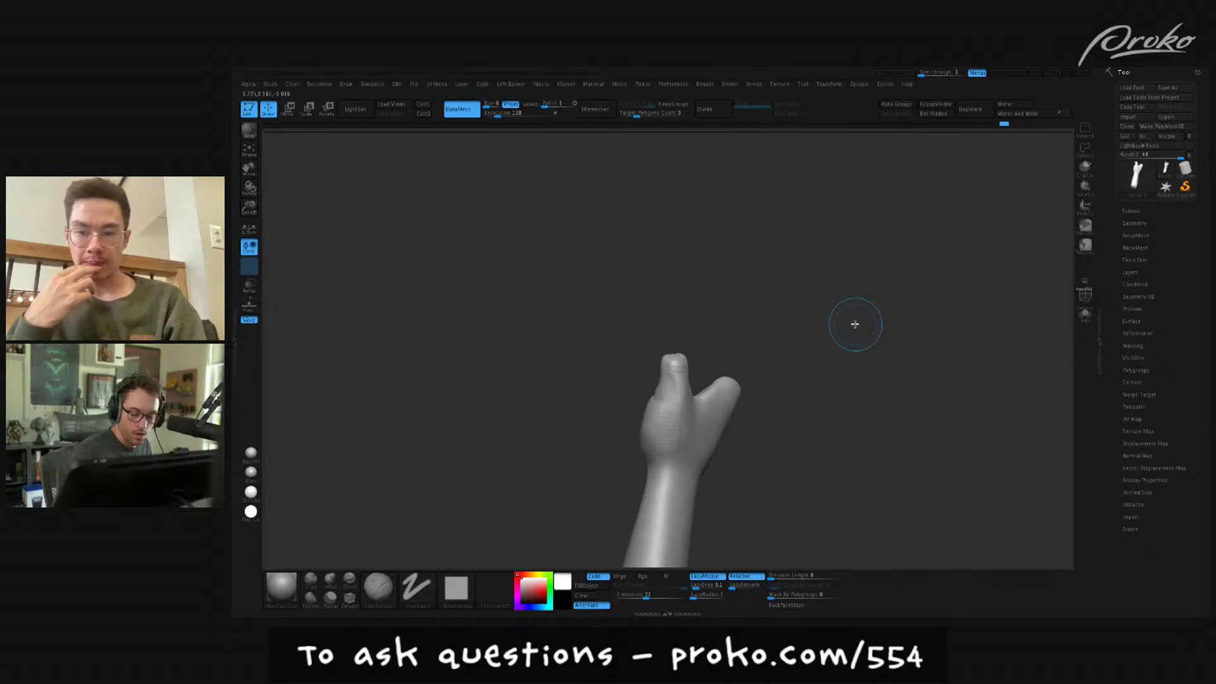
{"action": "mouse_move", "coordinate": [855, 324]}
{"action": "left_mouse_down"}
{"action": "mouse_move", "coordinate": [803, 415]}
{"action": "mouse_move", "coordinate": [684, 405]}
{"action": "left_mouse_up"}
{"action": "key", "text": "1"}
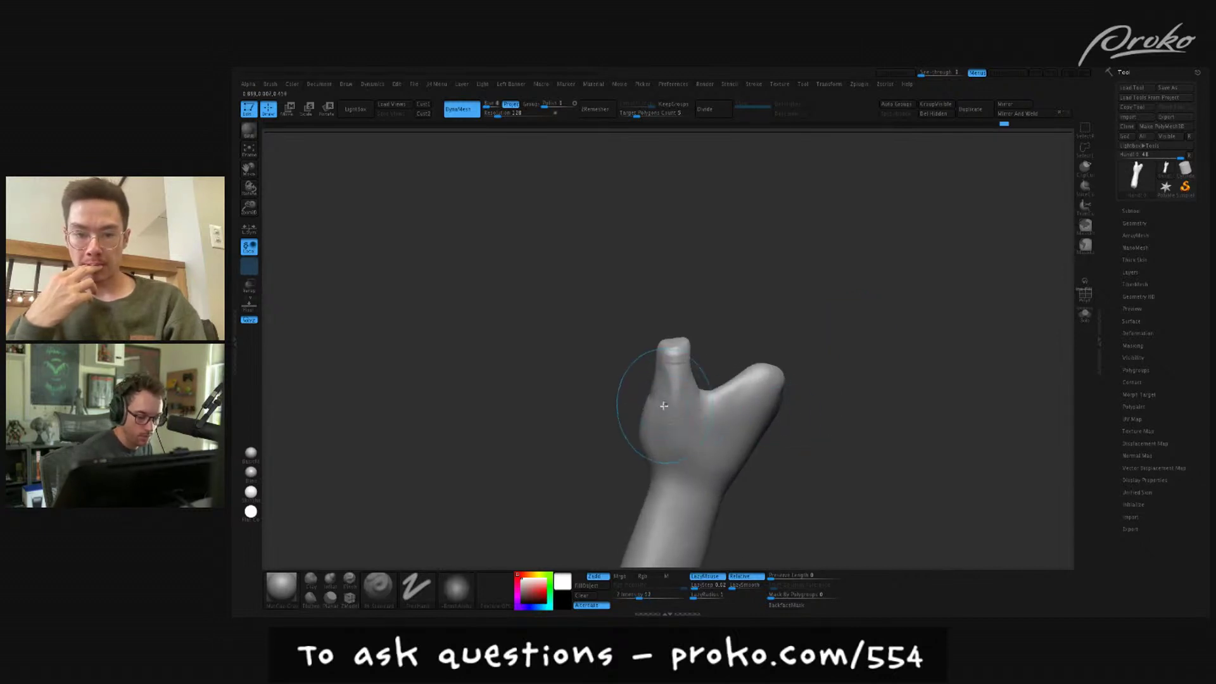
{"action": "mouse_move", "coordinate": [704, 342]}
{"action": "left_mouse_down"}
{"action": "mouse_move", "coordinate": [768, 320]}
{"action": "mouse_move", "coordinate": [777, 352]}
{"action": "mouse_move", "coordinate": [700, 330]}
{"action": "mouse_move", "coordinate": [657, 342]}
{"action": "left_mouse_up"}
- Refine the thumb's outline with the Move brush and add volume to it with ClayBuildup
{"action": "key", "text": "b"}
{"action": "key", "text": "m"}
{"action": "key", "text": "v"}
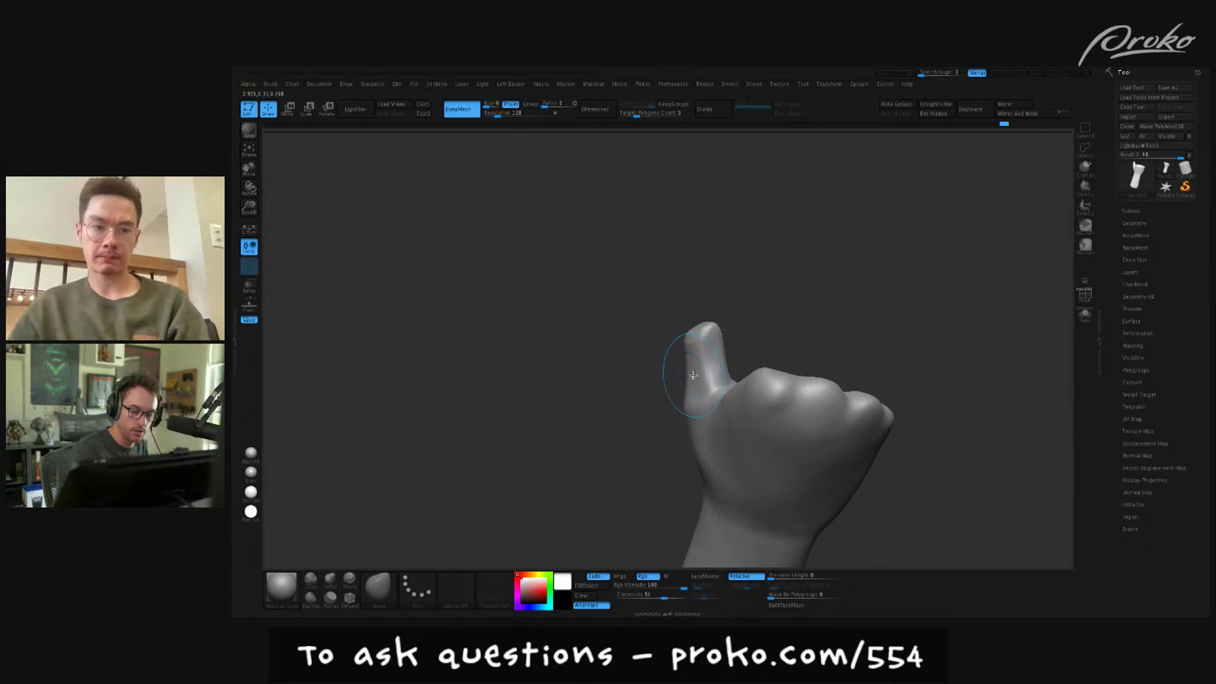
{"action": "key", "text": "b"}
{"action": "key", "text": "c"}
{"action": "key", "text": "b"}
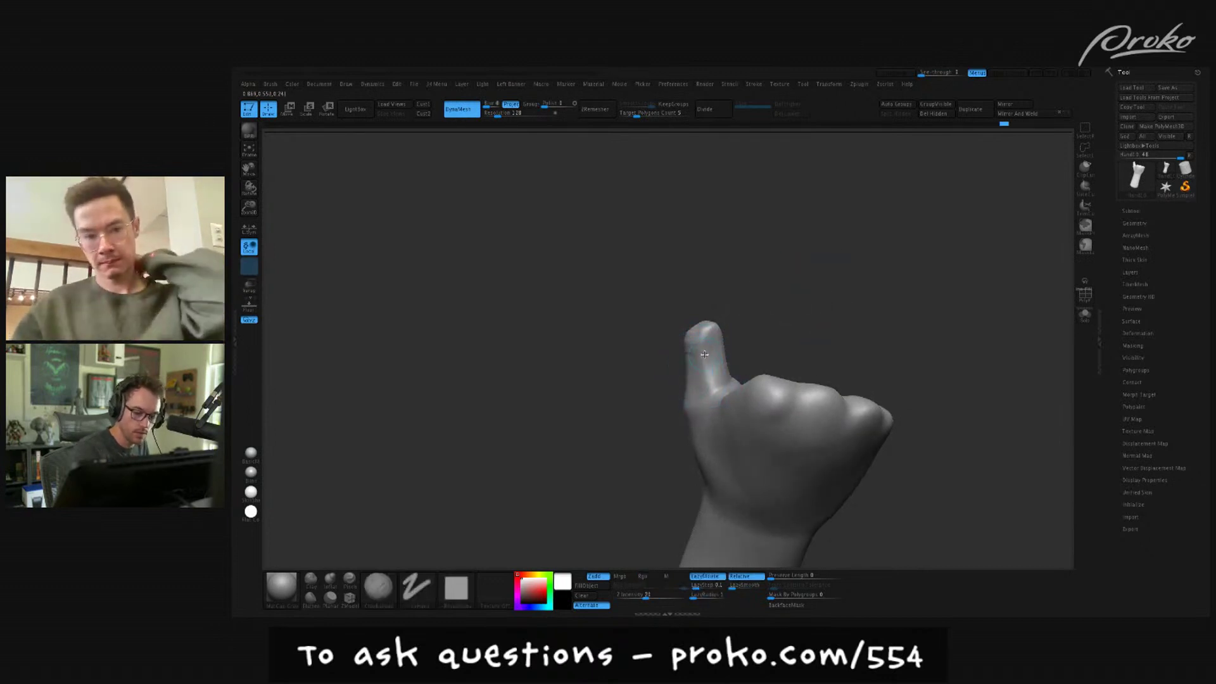
{"action": "mouse_move", "coordinate": [710, 321]}
{"action": "left_mouse_down"}
{"action": "mouse_move", "coordinate": [735, 306]}
{"action": "mouse_move", "coordinate": [712, 332]}
{"action": "mouse_move", "coordinate": [724, 343]}
{"action": "mouse_move", "coordinate": [748, 321]}
{"action": "mouse_move", "coordinate": [809, 340]}
{"action": "mouse_move", "coordinate": [856, 404]}
{"action": "mouse_move", "coordinate": [794, 378]}
{"action": "mouse_move", "coordinate": [784, 408]}
{"action": "mouse_move", "coordinate": [833, 399]}
{"action": "mouse_move", "coordinate": [790, 402]}
{"action": "left_mouse_up"}
- Smooth the thumb and reshape it and its base with the Move brush
{"action": "key", "text": "b"}
{"action": "key", "text": "s"}
{"action": "key", "text": "m"}
{"action": "key", "text": "shift"}
{"action": "key", "text": "shift"}
{"action": "key", "text": "b"}
{"action": "key", "text": "m"}
{"action": "key", "text": "v"}
{"action": "mouse_move", "coordinate": [899, 422]}
{"action": "left_mouse_down", "text": "alt"}
{"action": "mouse_move", "coordinate": [843, 416]}
{"action": "mouse_move", "coordinate": [877, 428]}
{"action": "left_mouse_up", "text": "alt"}
{"action": "left_click_drag", "start_coordinate": [732, 279], "coordinate": [703, 323]}
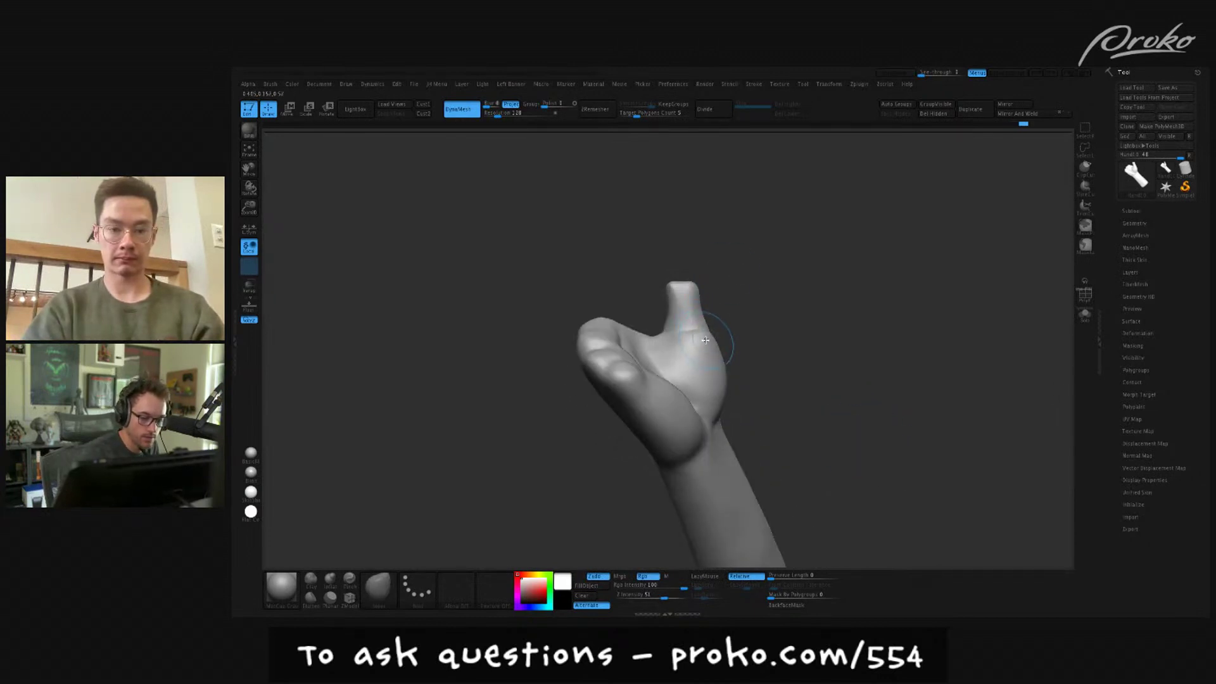
- Reshape the thumb and the web beside it with the Move brush and smooth the transition into the hand
{"action": "mouse_move", "coordinate": [706, 337]}
{"action": "left_mouse_down"}
{"action": "mouse_move", "coordinate": [634, 340]}
{"action": "mouse_move", "coordinate": [625, 375]}
{"action": "left_mouse_up"}
{"action": "key", "text": "s"}
{"action": "mouse_move", "coordinate": [763, 234]}
{"action": "left_mouse_down"}
{"action": "mouse_move", "coordinate": [739, 266]}
{"action": "mouse_move", "coordinate": [576, 366]}
{"action": "mouse_move", "coordinate": [560, 334]}
{"action": "left_mouse_up"}
{"action": "mouse_move", "coordinate": [549, 298]}
{"action": "left_mouse_down"}
{"action": "mouse_move", "coordinate": [573, 304]}
{"action": "mouse_move", "coordinate": [563, 323]}
{"action": "mouse_move", "coordinate": [587, 310]}
{"action": "left_mouse_up"}
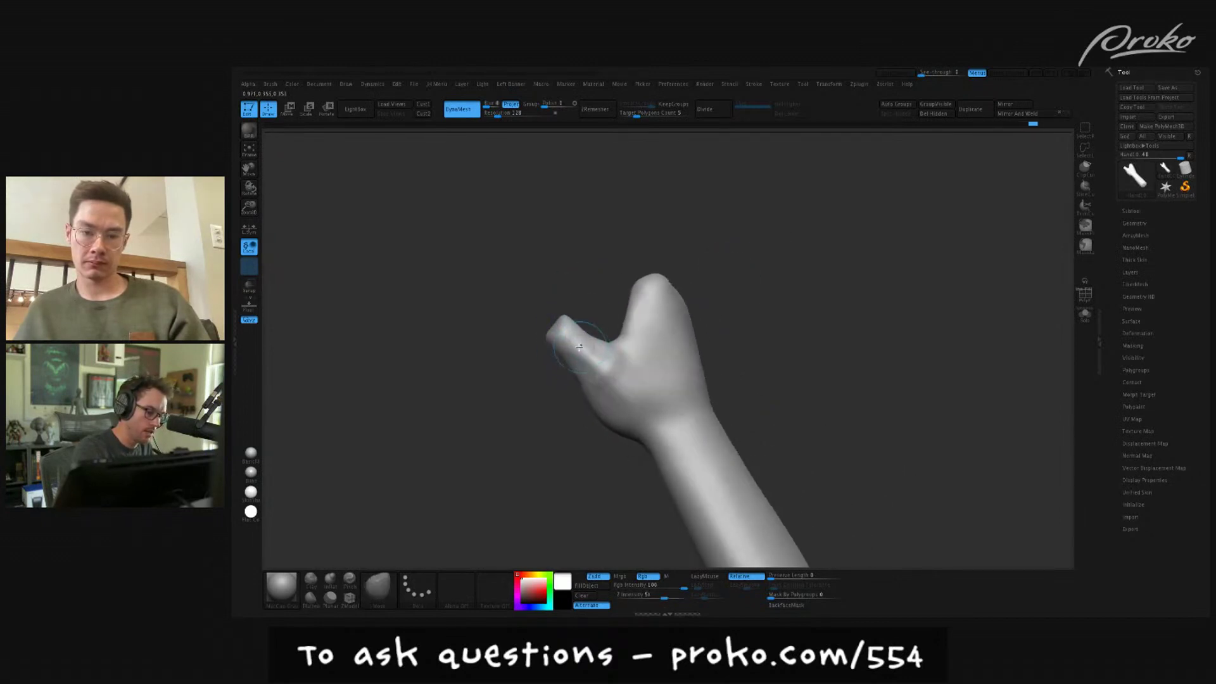
{"action": "mouse_move", "coordinate": [735, 285]}
{"action": "left_mouse_down"}
{"action": "mouse_move", "coordinate": [744, 326]}
{"action": "mouse_move", "coordinate": [776, 336]}
{"action": "left_mouse_up"}
{"action": "left_click_drag", "start_coordinate": [605, 403], "coordinate": [635, 384], "text": "shift"}
{"action": "mouse_move", "coordinate": [560, 387]}
{"action": "left_mouse_down"}
{"action": "mouse_move", "coordinate": [589, 399]}
{"action": "mouse_move", "coordinate": [618, 373]}
{"action": "mouse_move", "coordinate": [580, 383]}
{"action": "mouse_move", "coordinate": [618, 408]}
{"action": "left_mouse_up"}
{"action": "mouse_move", "coordinate": [697, 393]}
{"action": "left_mouse_down"}
{"action": "mouse_move", "coordinate": [766, 375]}
{"action": "mouse_move", "coordinate": [866, 421]}
{"action": "mouse_move", "coordinate": [868, 448]}
{"action": "mouse_move", "coordinate": [871, 431]}
{"action": "left_mouse_up"}
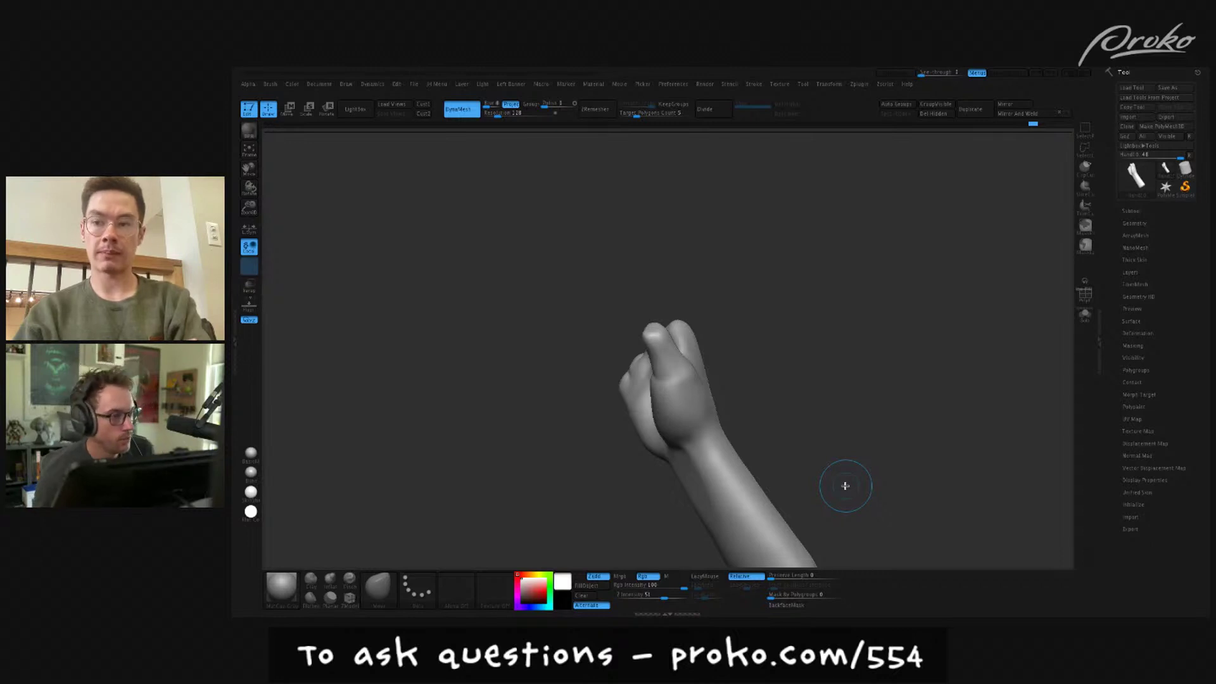
- Add volume across the thumb's lower joint and fleshy base with the ClayBuildup brush
{"action": "left_click_drag", "start_coordinate": [845, 486], "coordinate": [863, 467]}
{"action": "mouse_move", "coordinate": [735, 405]}
{"action": "left_mouse_down"}
{"action": "mouse_move", "coordinate": [760, 389]}
{"action": "mouse_move", "coordinate": [763, 410]}
{"action": "mouse_move", "coordinate": [750, 378]}
{"action": "mouse_move", "coordinate": [793, 368]}
{"action": "left_mouse_up"}
{"action": "key", "text": "b"}
{"action": "key", "text": "c"}
{"action": "key", "text": "b"}
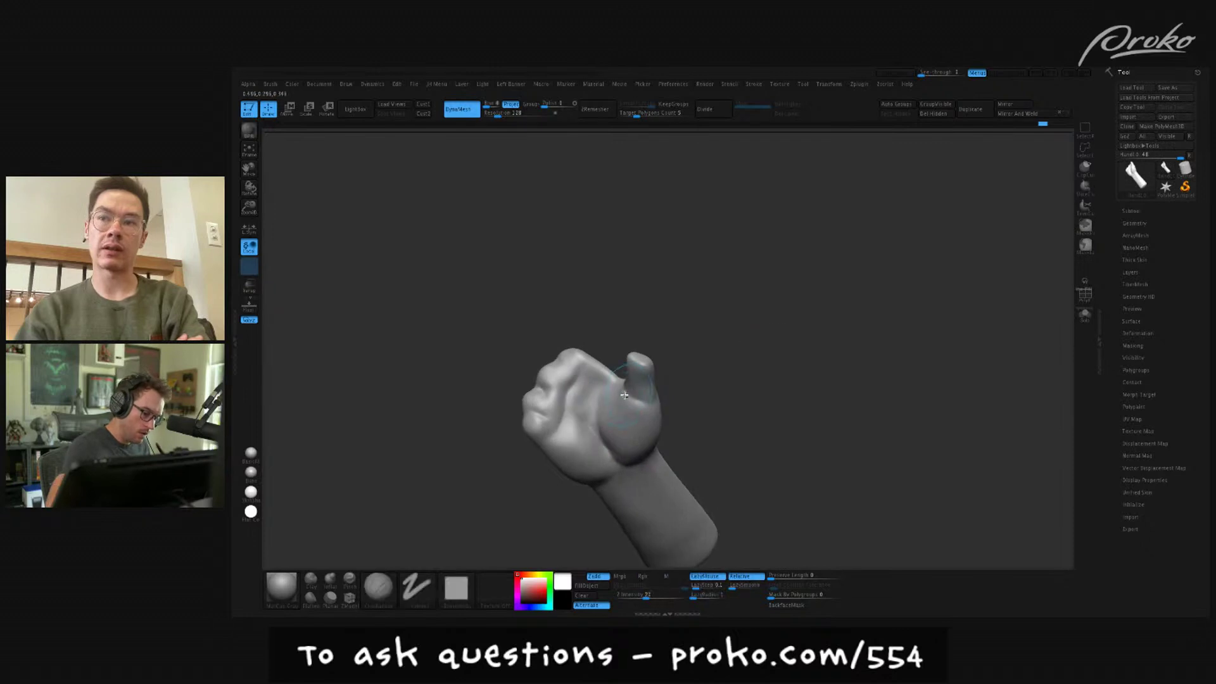
{"action": "left_click_drag", "start_coordinate": [704, 400], "coordinate": [645, 410]}
{"action": "key", "text": "s"}
{"action": "left_click_drag", "start_coordinate": [708, 406], "coordinate": [654, 427]}
{"action": "mouse_move", "coordinate": [711, 412]}
{"action": "left_mouse_down"}
{"action": "mouse_move", "coordinate": [652, 413]}
{"action": "mouse_move", "coordinate": [693, 324]}
{"action": "left_mouse_up"}
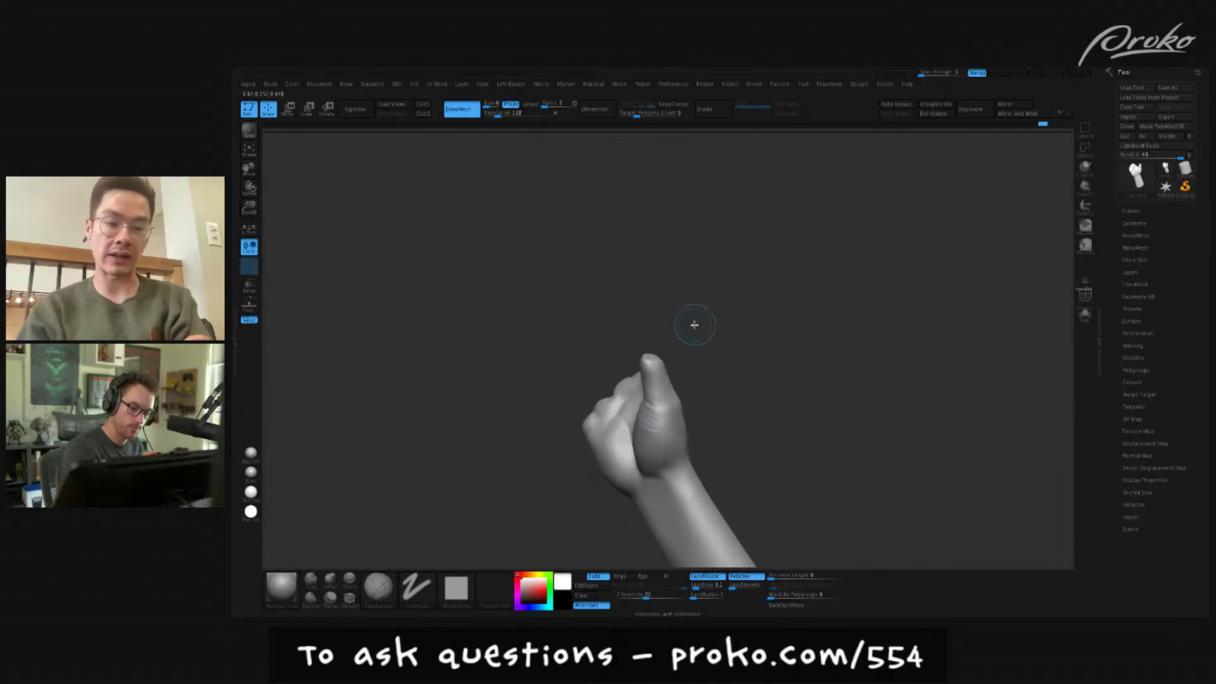
- Try a Move brush adjustment to the outline of the knuckles, compare it with the previous state, and undo it
{"action": "mouse_move", "coordinate": [728, 292]}
{"action": "left_mouse_down", "text": "alt"}
{"action": "mouse_move", "coordinate": [739, 282]}
{"action": "mouse_move", "coordinate": [722, 317]}
{"action": "mouse_move", "coordinate": [659, 340]}
{"action": "mouse_move", "coordinate": [720, 279]}
{"action": "mouse_move", "coordinate": [709, 292]}
{"action": "left_mouse_up", "text": "alt"}
{"action": "key", "text": "b"}
{"action": "key", "text": "m"}
{"action": "key", "text": "v"}
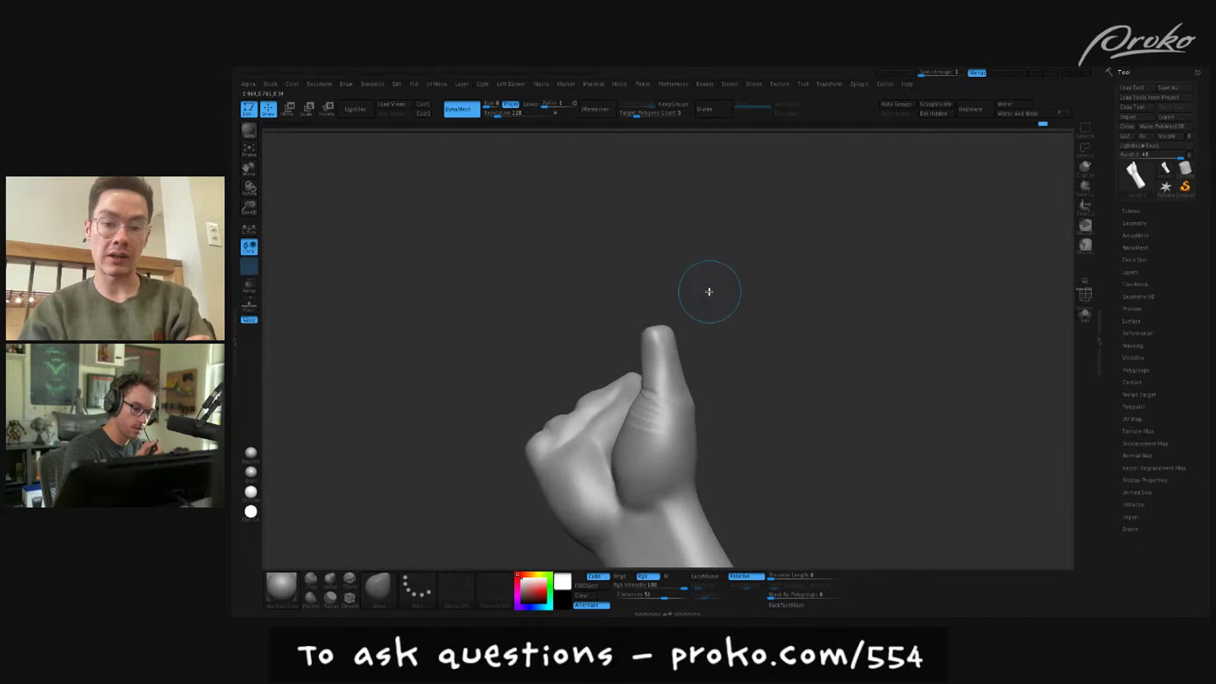
{"action": "key", "text": "ctrl+z"}
{"action": "key", "text": "ctrl+shift+z"}
{"action": "key", "text": "ctrl+z"}
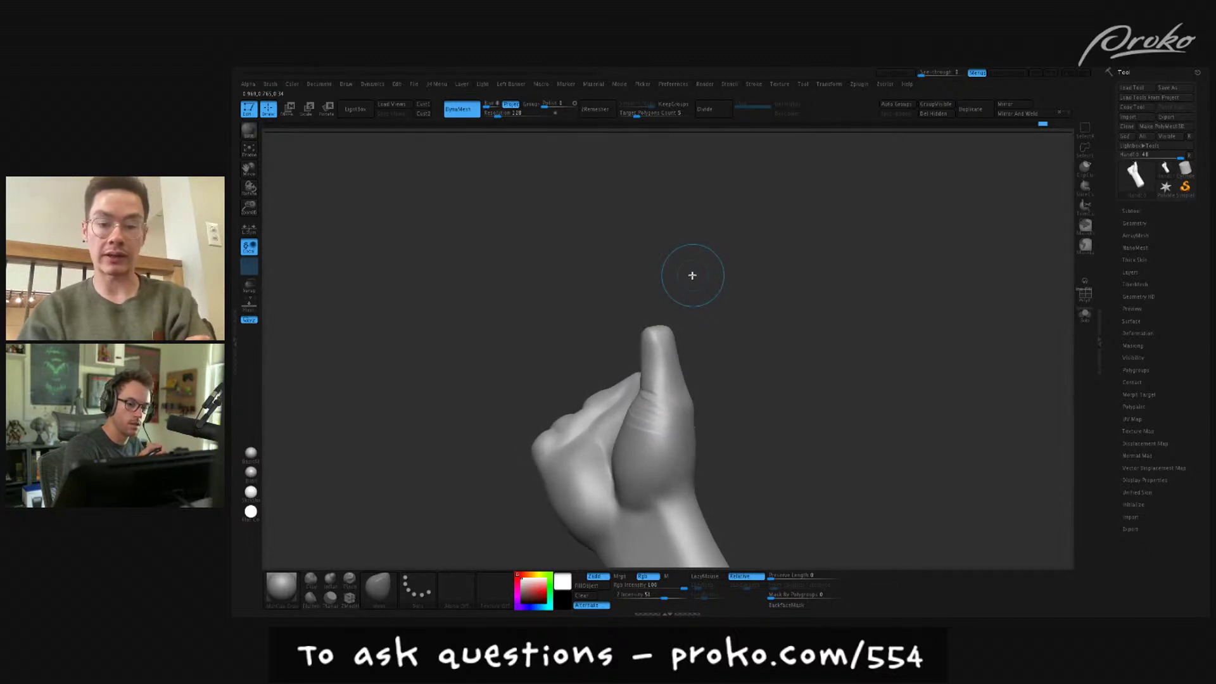
- Adjust the thumb's outline with the Move brush and smooth the clay strokes around its lower joint
{"action": "mouse_move", "coordinate": [692, 275]}
{"action": "left_mouse_down"}
{"action": "mouse_move", "coordinate": [654, 326]}
{"action": "mouse_move", "coordinate": [668, 228]}
{"action": "left_mouse_up"}
{"action": "key", "text": "s"}
{"action": "mouse_move", "coordinate": [654, 336]}
{"action": "left_mouse_down"}
{"action": "mouse_move", "coordinate": [703, 294]}
{"action": "mouse_move", "coordinate": [798, 394]}
{"action": "mouse_move", "coordinate": [738, 386]}
{"action": "left_mouse_up"}
{"action": "mouse_move", "coordinate": [652, 388]}
{"action": "left_mouse_down", "text": "shift"}
{"action": "mouse_move", "coordinate": [638, 382]}
{"action": "mouse_move", "coordinate": [648, 406]}
{"action": "left_mouse_up", "text": "shift"}
{"action": "mouse_move", "coordinate": [728, 393]}
{"action": "left_mouse_down"}
{"action": "mouse_move", "coordinate": [693, 400]}
{"action": "mouse_move", "coordinate": [715, 405]}
{"action": "left_mouse_up"}
{"action": "left_click_drag", "start_coordinate": [643, 412], "coordinate": [724, 372], "text": "shift"}
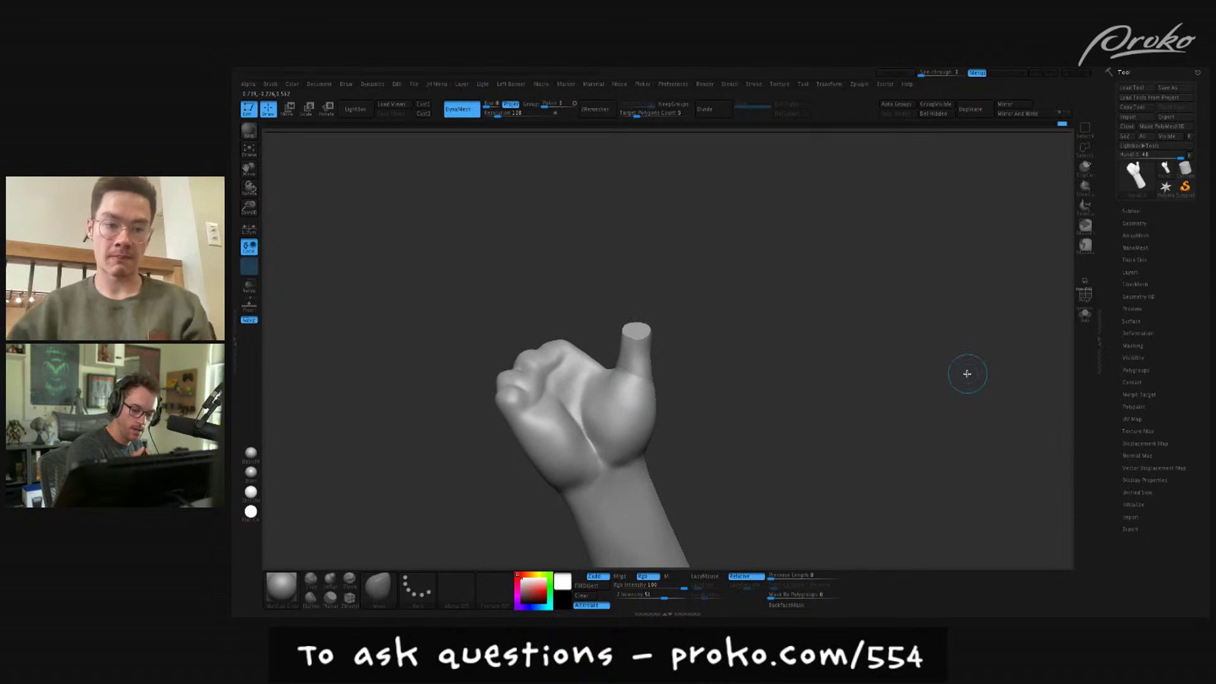
- Mask the thumb together with its fleshy base
{"action": "mouse_move", "coordinate": [695, 321]}
{"action": "left_mouse_down"}
{"action": "mouse_move", "coordinate": [618, 282]}
{"action": "mouse_move", "coordinate": [584, 371]}
{"action": "mouse_move", "coordinate": [584, 427]}
{"action": "left_mouse_up"}
{"action": "left_click_drag", "start_coordinate": [746, 320], "coordinate": [747, 399], "text": "ctrl"}
{"action": "left_click", "coordinate": [1084, 246]}
{"action": "left_click_drag", "start_coordinate": [717, 290], "coordinate": [706, 279]}
{"action": "mouse_move", "coordinate": [620, 287]}
{"action": "left_mouse_down", "text": "ctrl"}
{"action": "mouse_move", "coordinate": [590, 370]}
{"action": "mouse_move", "coordinate": [589, 457]}
{"action": "mouse_move", "coordinate": [733, 359]}
{"action": "mouse_move", "coordinate": [731, 390]}
{"action": "mouse_move", "coordinate": [792, 426]}
{"action": "mouse_move", "coordinate": [779, 403]}
{"action": "left_mouse_up", "text": "ctrl"}
{"action": "mouse_move", "coordinate": [768, 352]}
{"action": "left_mouse_down"}
{"action": "mouse_move", "coordinate": [773, 335]}
{"action": "mouse_move", "coordinate": [693, 361]}
{"action": "mouse_move", "coordinate": [752, 474]}
{"action": "left_mouse_up"}
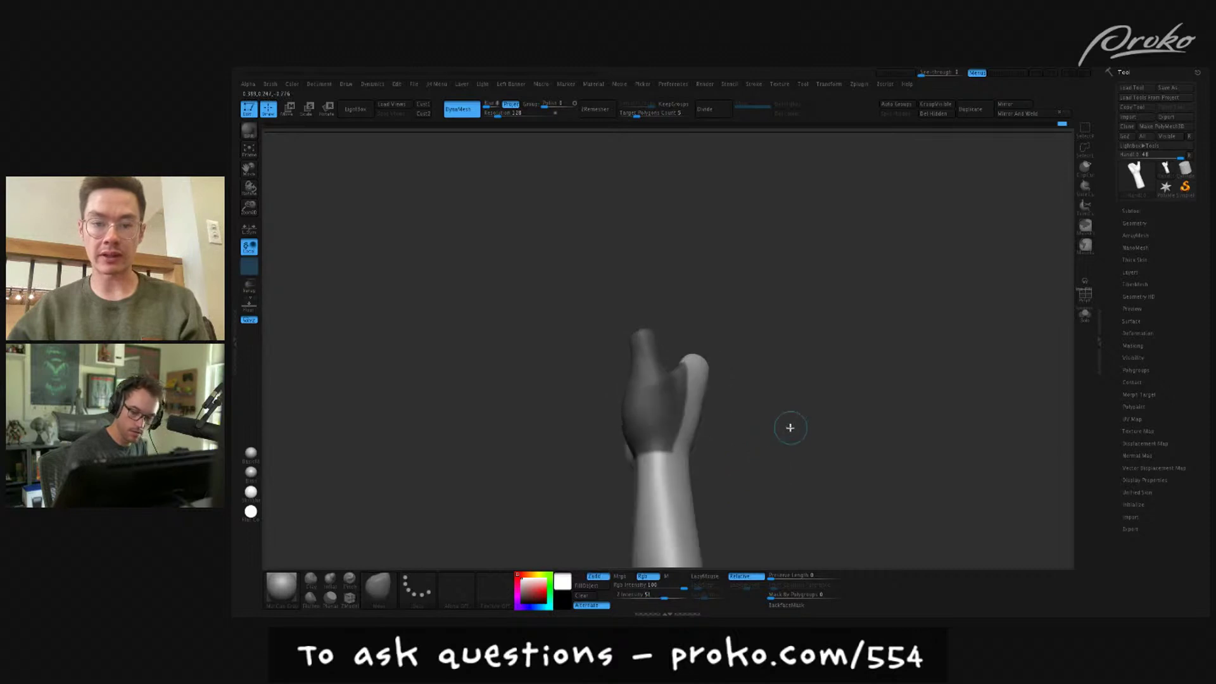
- Try trimming the mask where the thumb base meets the palm and undo the changes
{"action": "mouse_move", "coordinate": [787, 426]}
{"action": "left_mouse_down"}
{"action": "mouse_move", "coordinate": [692, 439]}
{"action": "mouse_move", "coordinate": [705, 437]}
{"action": "mouse_move", "coordinate": [711, 456]}
{"action": "mouse_move", "coordinate": [576, 516]}
{"action": "mouse_move", "coordinate": [614, 461]}
{"action": "mouse_move", "coordinate": [562, 370]}
{"action": "left_mouse_up"}
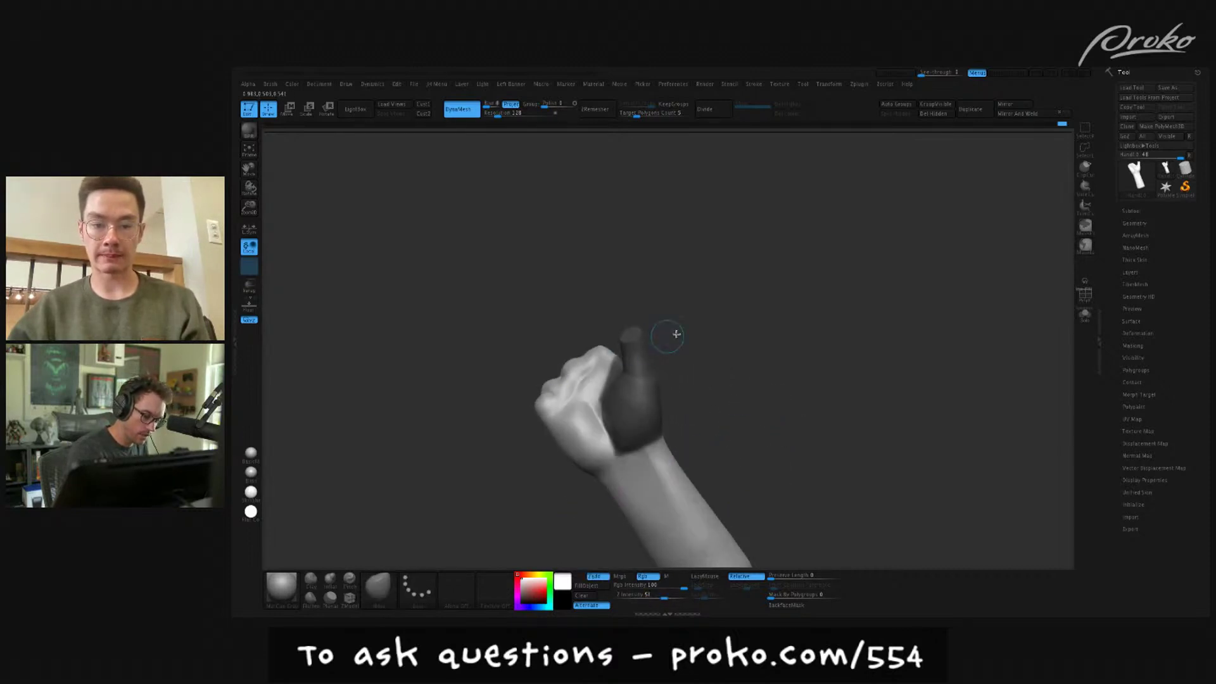
{"action": "left_click_drag", "start_coordinate": [653, 340], "coordinate": [639, 346]}
{"action": "mouse_move", "coordinate": [575, 503]}
{"action": "left_mouse_down", "text": "ctrl+alt"}
{"action": "mouse_move", "coordinate": [609, 479]}
{"action": "mouse_move", "coordinate": [571, 370]}
{"action": "mouse_move", "coordinate": [589, 380]}
{"action": "left_mouse_up", "text": "ctrl+alt"}
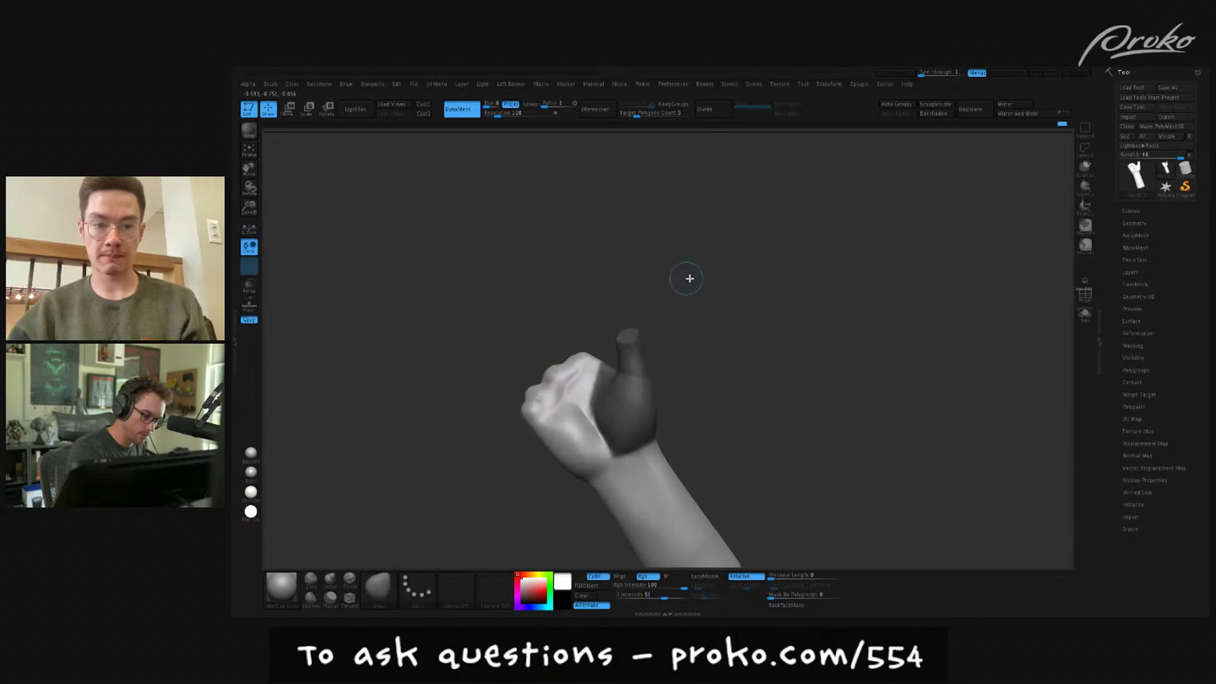
{"action": "left_click_drag", "start_coordinate": [684, 276], "coordinate": [659, 291]}
{"action": "key", "text": "ctrl+z"}
{"action": "key", "text": "ctrl+z"}
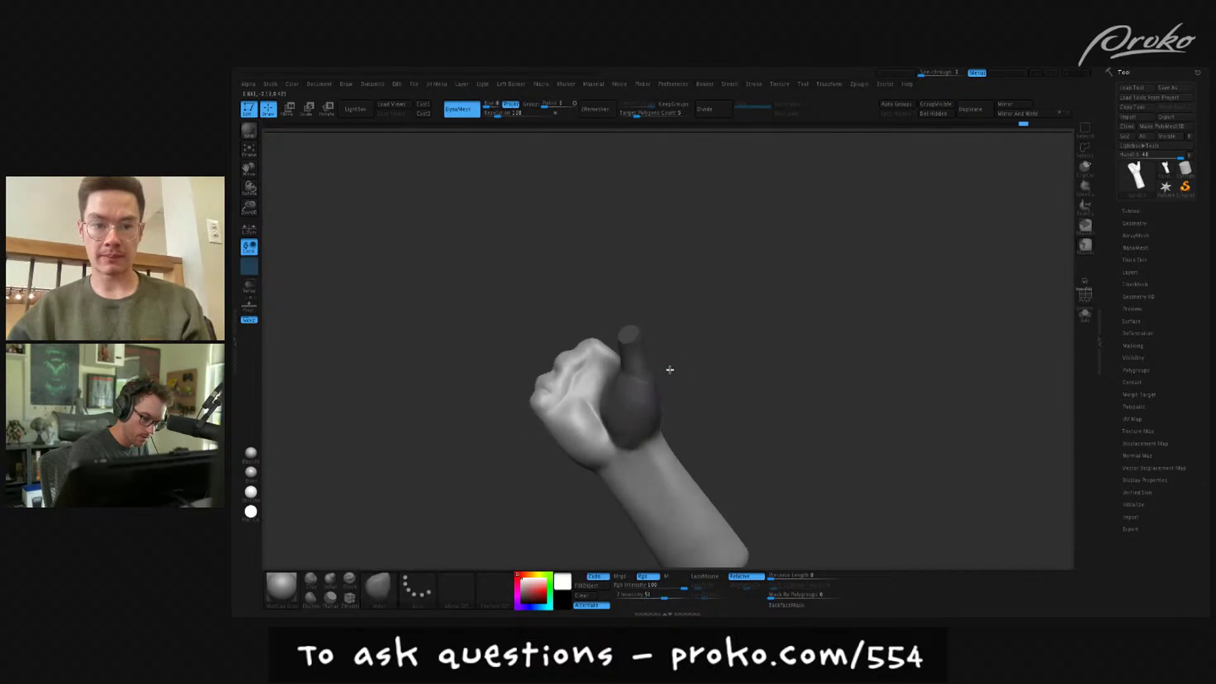
- Refine and invert the mask to isolate the thumb with its base, and rotate them toward the fingers with Transpose Rotate
{"action": "right_click_drag", "start_coordinate": [665, 339], "coordinate": [643, 397]}
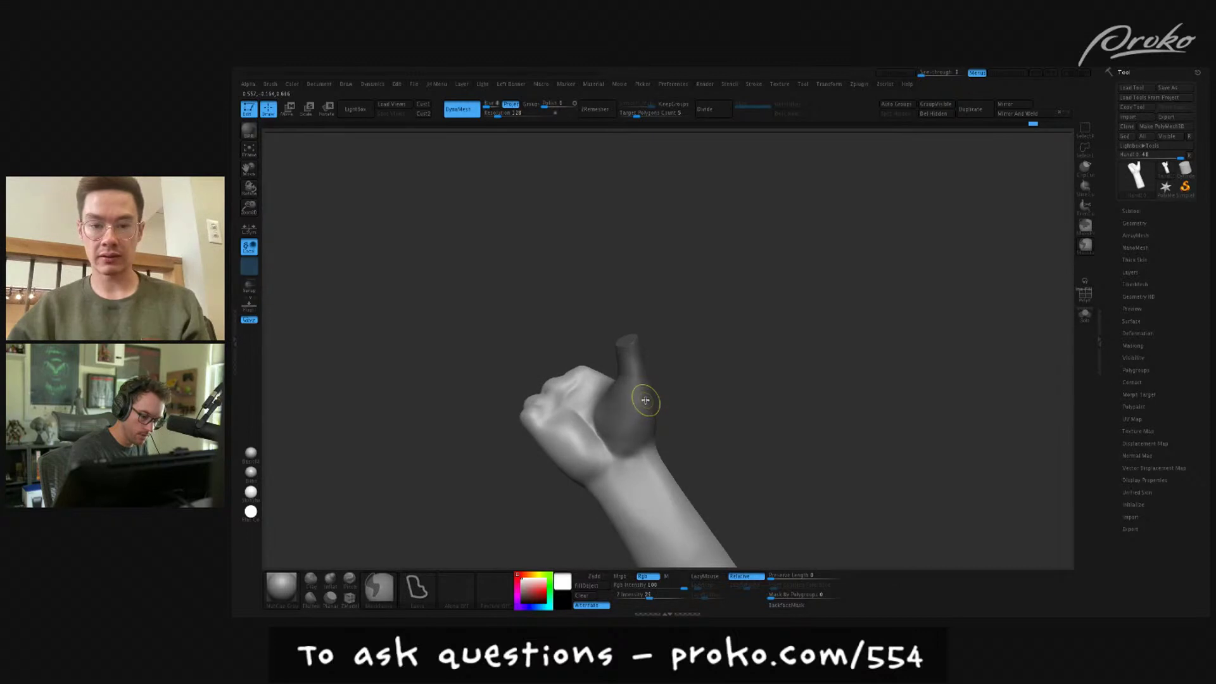
{"action": "left_click", "coordinate": [703, 347], "text": "ctrl"}
{"action": "key", "text": "r"}
{"action": "left_click_drag", "start_coordinate": [618, 291], "coordinate": [658, 290]}
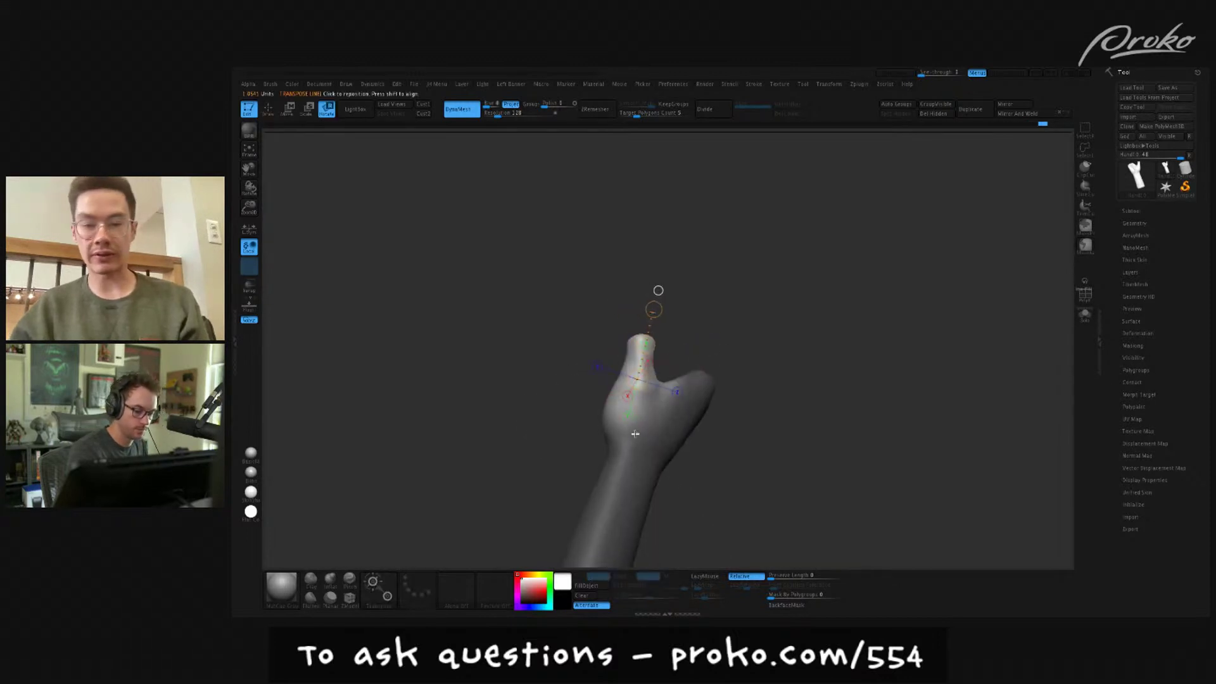
{"action": "right_click_drag", "start_coordinate": [722, 383], "coordinate": [750, 343]}
{"action": "left_click", "coordinate": [631, 404]}
{"action": "left_click_drag", "start_coordinate": [616, 372], "coordinate": [600, 327]}
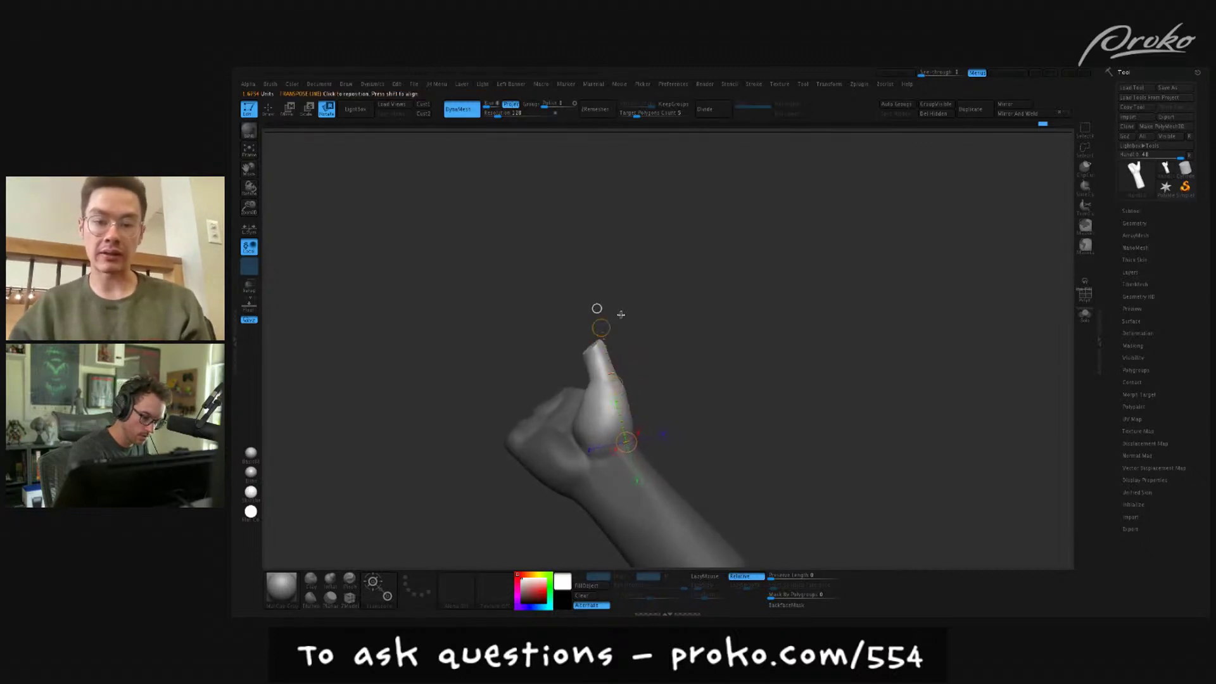
{"action": "left_click_drag", "start_coordinate": [614, 384], "coordinate": [603, 261]}
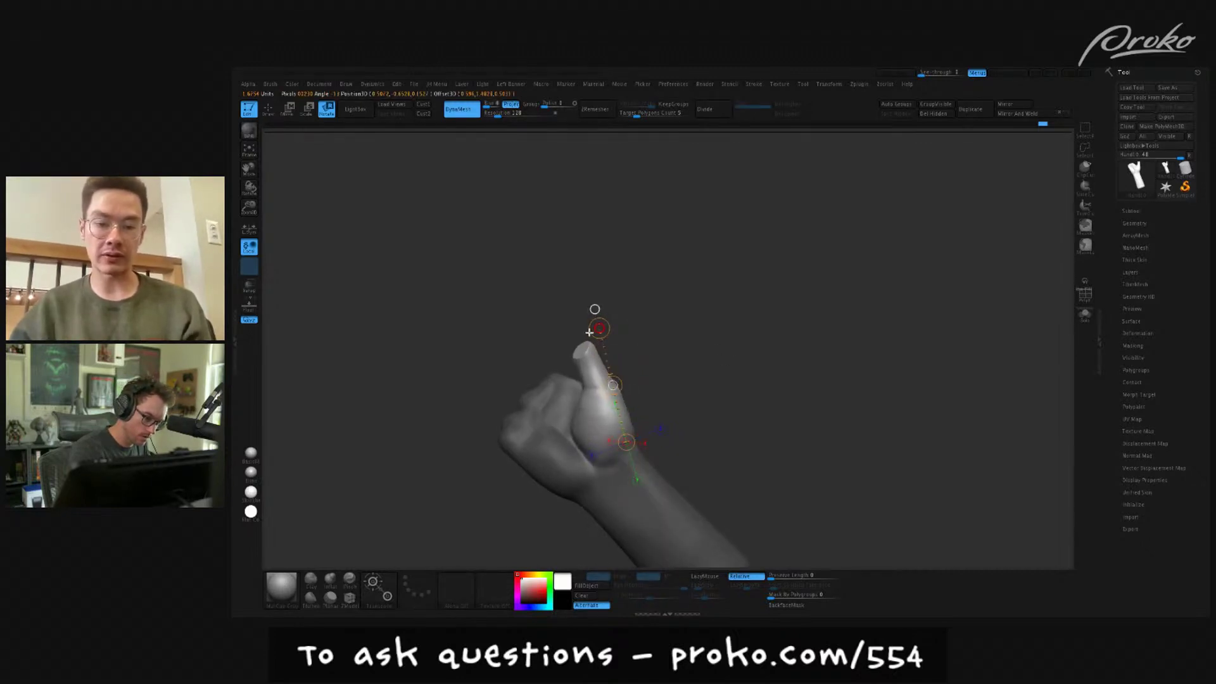
{"action": "key", "text": "q"}
- Isolate the thumb's flat end with a mask and pull it outward with Transpose Move as a new end segment
{"action": "mouse_move", "coordinate": [692, 304]}
{"action": "right_mouse_down"}
{"action": "mouse_move", "coordinate": [776, 325]}
{"action": "mouse_move", "coordinate": [785, 307]}
{"action": "mouse_move", "coordinate": [793, 442]}
{"action": "mouse_move", "coordinate": [844, 477]}
{"action": "mouse_move", "coordinate": [849, 429]}
{"action": "mouse_move", "coordinate": [871, 424]}
{"action": "mouse_move", "coordinate": [859, 439]}
{"action": "mouse_move", "coordinate": [880, 443]}
{"action": "mouse_move", "coordinate": [868, 427]}
{"action": "mouse_move", "coordinate": [882, 464]}
{"action": "mouse_move", "coordinate": [866, 431]}
{"action": "mouse_move", "coordinate": [787, 369]}
{"action": "mouse_move", "coordinate": [925, 328]}
{"action": "right_mouse_up"}
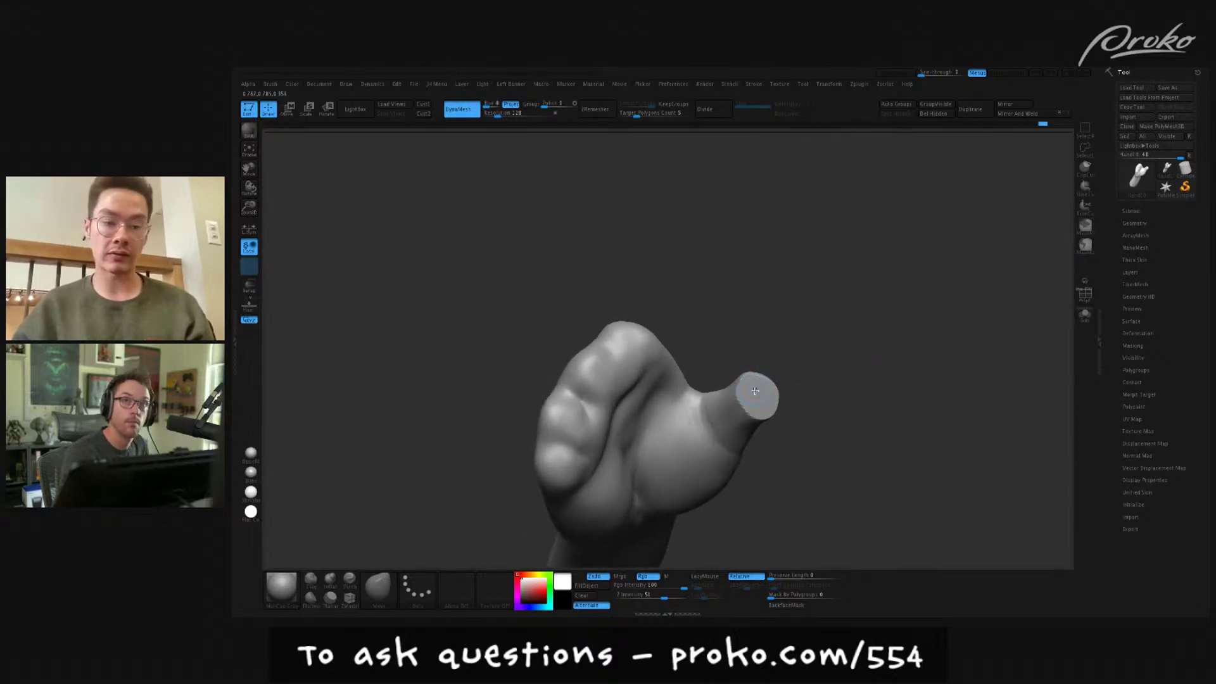
{"action": "left_click_drag", "start_coordinate": [759, 389], "coordinate": [761, 389], "text": "ctrl"}
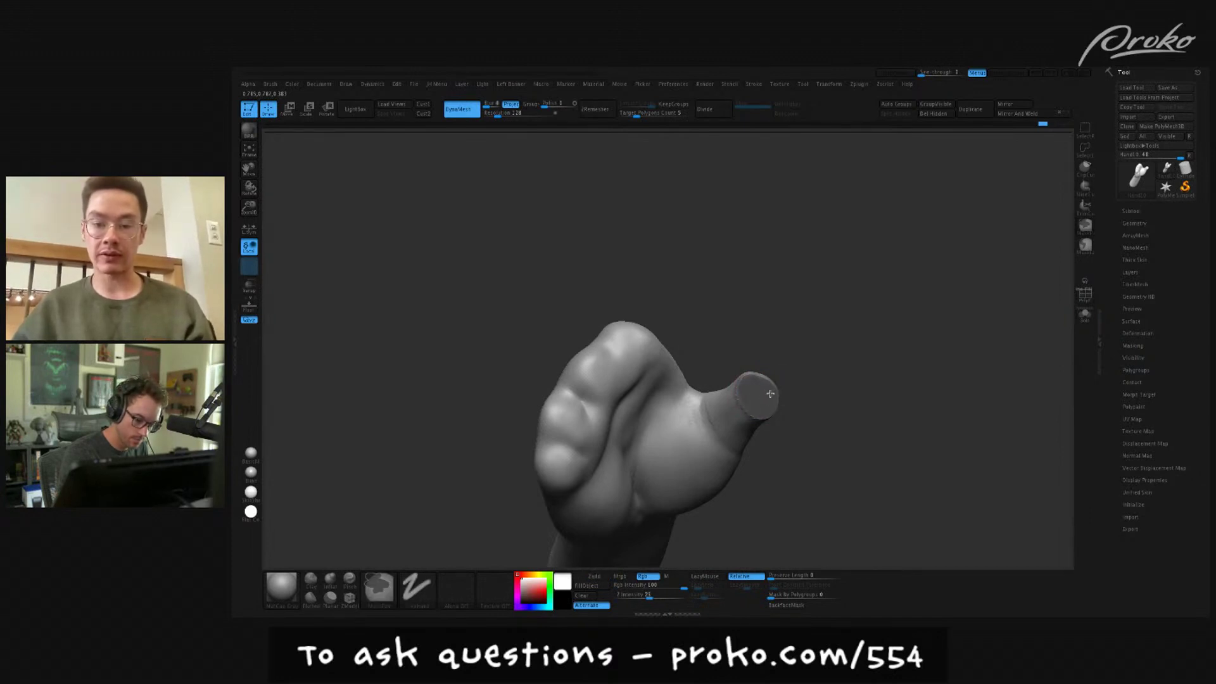
{"action": "mouse_move", "coordinate": [792, 382]}
{"action": "left_mouse_down"}
{"action": "mouse_move", "coordinate": [866, 409]}
{"action": "mouse_move", "coordinate": [790, 345]}
{"action": "mouse_move", "coordinate": [886, 332]}
{"action": "left_mouse_up"}
{"action": "key", "text": "w"}
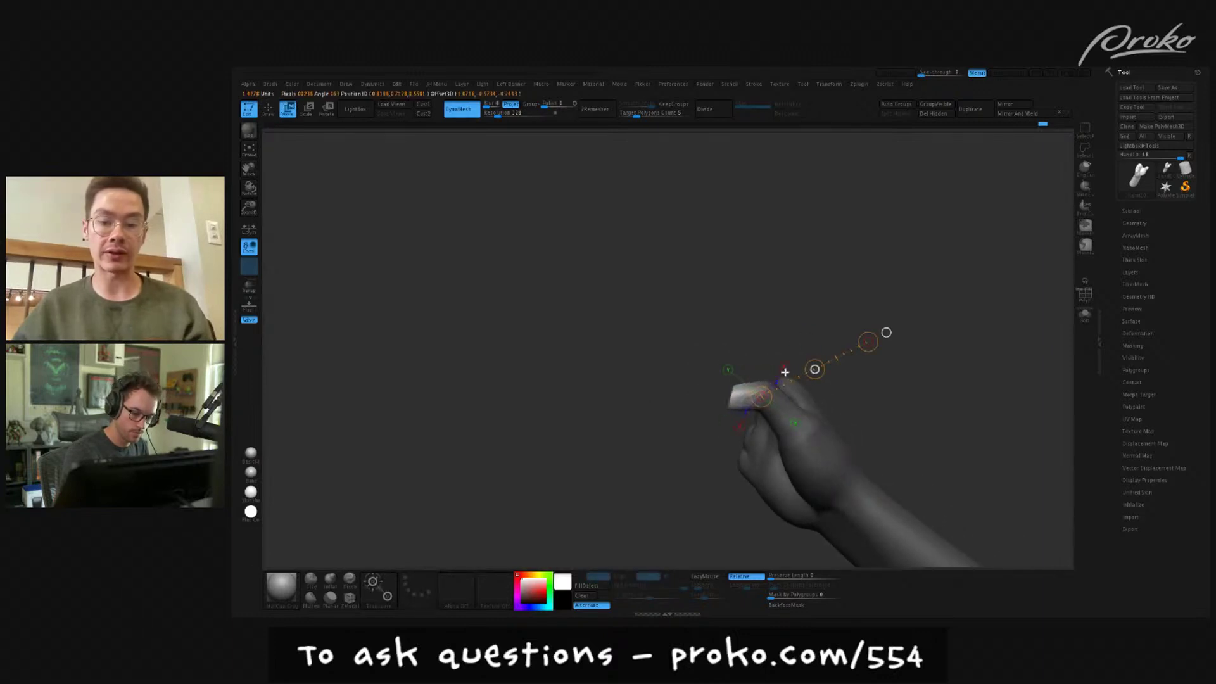
{"action": "left_click_drag", "start_coordinate": [736, 395], "coordinate": [736, 322]}
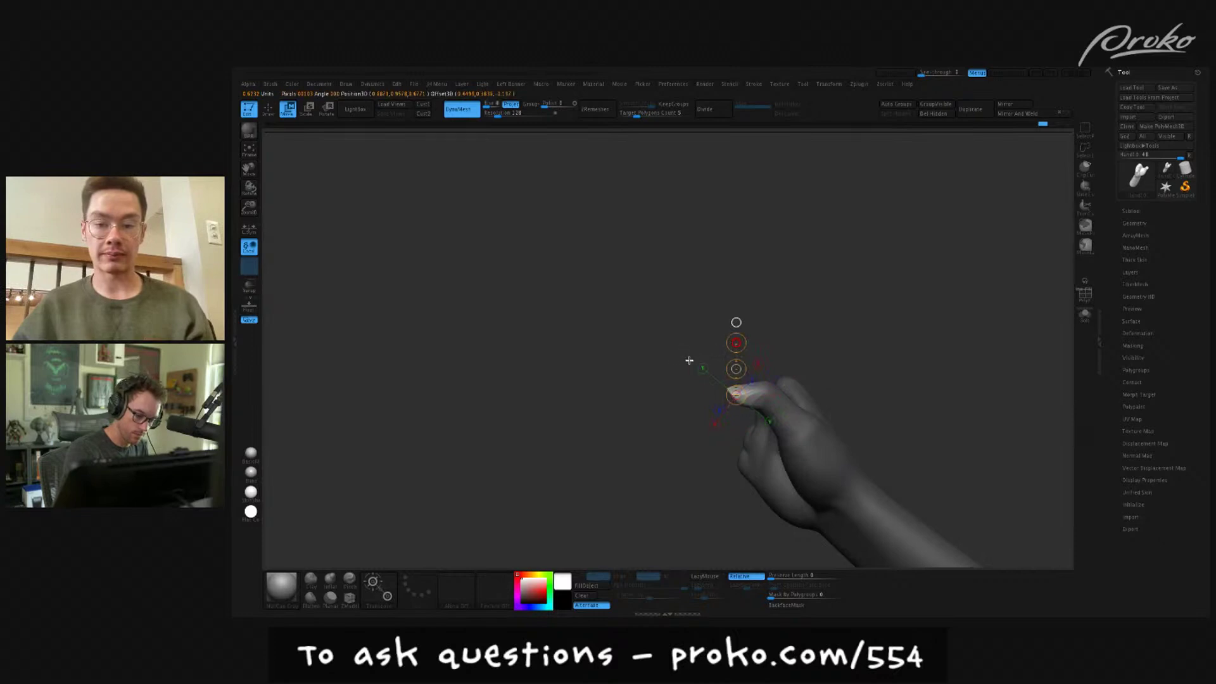
- Reposition the new thumb end segment from another angle with Transpose Move
{"action": "key", "text": "q"}
{"action": "mouse_move", "coordinate": [858, 301]}
{"action": "left_mouse_down"}
{"action": "mouse_move", "coordinate": [804, 421]}
{"action": "mouse_move", "coordinate": [834, 321]}
{"action": "mouse_move", "coordinate": [849, 372]}
{"action": "mouse_move", "coordinate": [782, 306]}
{"action": "left_mouse_up"}
{"action": "key", "text": "w"}
{"action": "mouse_move", "coordinate": [765, 468]}
{"action": "left_mouse_down"}
{"action": "mouse_move", "coordinate": [728, 331]}
{"action": "mouse_move", "coordinate": [763, 309]}
{"action": "mouse_move", "coordinate": [749, 320]}
{"action": "mouse_move", "coordinate": [784, 347]}
{"action": "left_mouse_up"}
{"action": "mouse_move", "coordinate": [772, 421]}
{"action": "left_mouse_down"}
{"action": "mouse_move", "coordinate": [828, 319]}
{"action": "mouse_move", "coordinate": [779, 342]}
{"action": "mouse_move", "coordinate": [804, 342]}
{"action": "left_mouse_up"}
{"action": "key", "text": "q"}
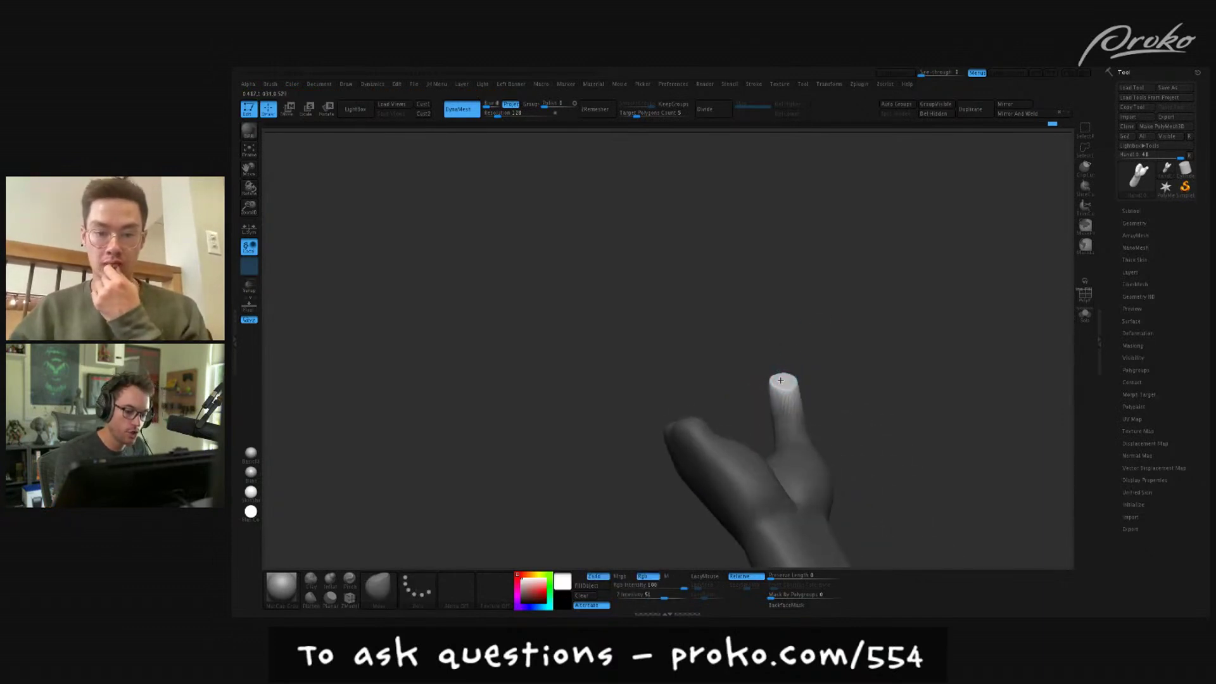
- Shape the flat end of the new thumb segment into a rounded tip with small brush strokes
{"action": "left_click_drag", "start_coordinate": [781, 383], "coordinate": [785, 380]}
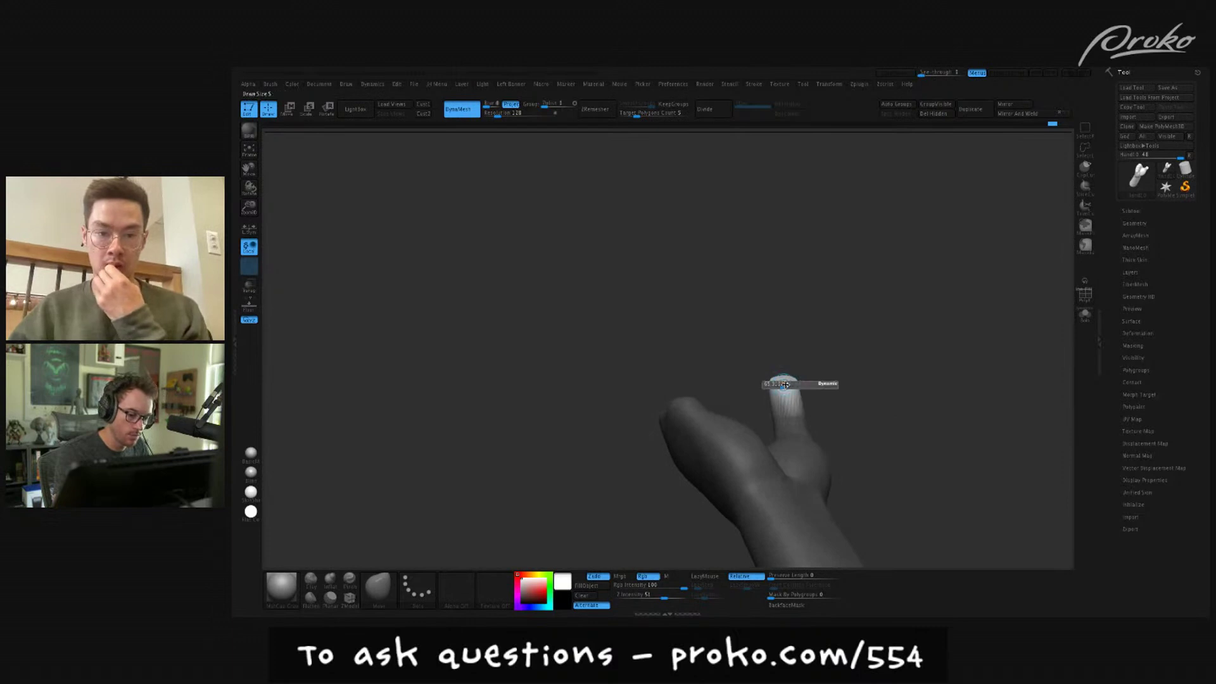
{"action": "mouse_move", "coordinate": [786, 380]}
{"action": "left_mouse_down"}
{"action": "mouse_move", "coordinate": [828, 325]}
{"action": "mouse_move", "coordinate": [810, 335]}
{"action": "left_mouse_up"}
{"action": "left_click", "coordinate": [350, 578]}
{"action": "key", "text": "s"}
{"action": "left_click_drag", "start_coordinate": [766, 385], "coordinate": [775, 388]}
{"action": "mouse_move", "coordinate": [774, 353]}
{"action": "left_mouse_down"}
{"action": "mouse_move", "coordinate": [788, 321]}
{"action": "mouse_move", "coordinate": [809, 339]}
{"action": "mouse_move", "coordinate": [772, 387]}
{"action": "mouse_move", "coordinate": [797, 369]}
{"action": "mouse_move", "coordinate": [761, 387]}
{"action": "mouse_move", "coordinate": [779, 408]}
{"action": "mouse_move", "coordinate": [789, 380]}
{"action": "mouse_move", "coordinate": [749, 429]}
{"action": "left_mouse_up"}
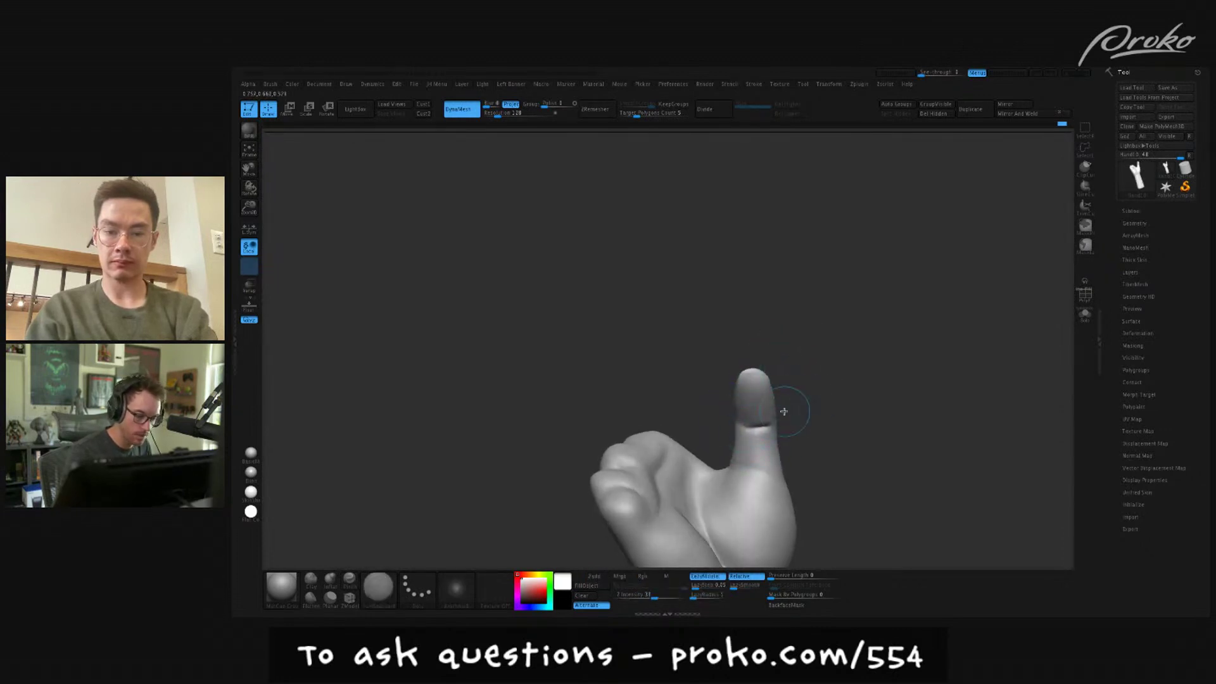
- Refine the fullness of the rounded thumb tip with sculpting strokes from several angles
{"action": "left_click", "coordinate": [350, 580]}
{"action": "mouse_move", "coordinate": [556, 442]}
{"action": "left_mouse_down"}
{"action": "mouse_move", "coordinate": [787, 372]}
{"action": "mouse_move", "coordinate": [767, 385]}
{"action": "left_mouse_up"}
{"action": "right_click_drag", "start_coordinate": [762, 401], "coordinate": [780, 379]}
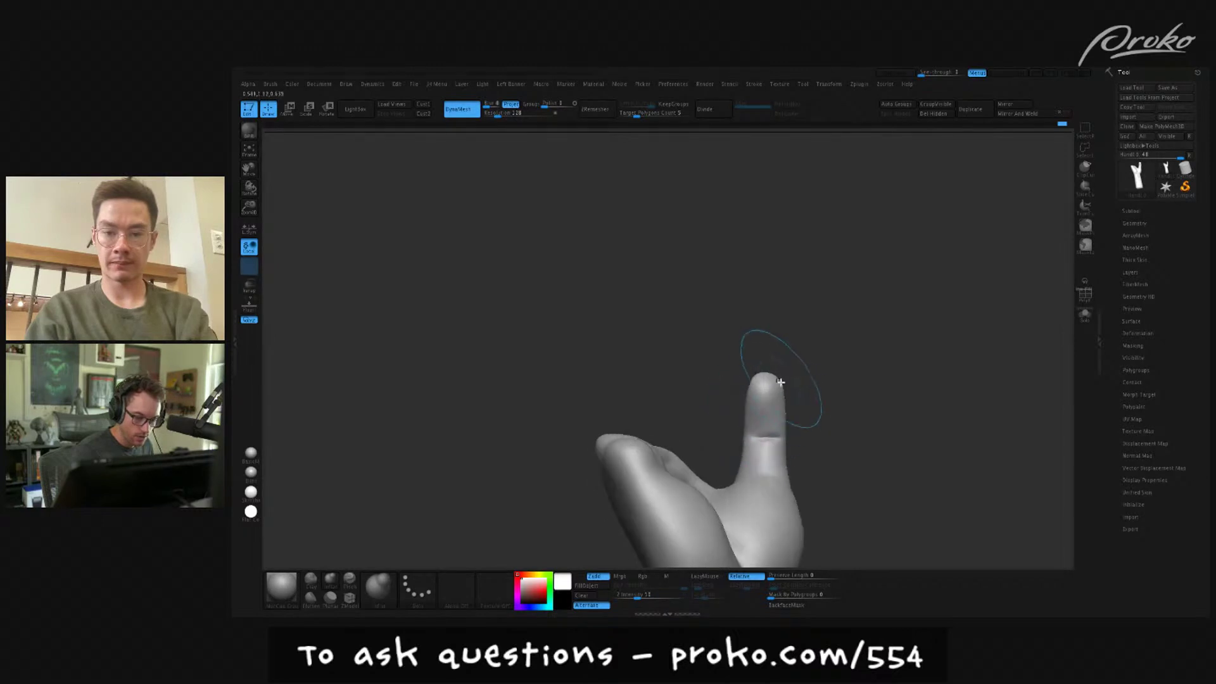
{"action": "left_click_drag", "start_coordinate": [757, 419], "coordinate": [765, 416]}
{"action": "mouse_move", "coordinate": [801, 373]}
{"action": "right_mouse_down"}
{"action": "mouse_move", "coordinate": [785, 382]}
{"action": "mouse_move", "coordinate": [824, 401]}
{"action": "mouse_move", "coordinate": [779, 402]}
{"action": "mouse_move", "coordinate": [800, 418]}
{"action": "mouse_move", "coordinate": [803, 399]}
{"action": "mouse_move", "coordinate": [836, 426]}
{"action": "mouse_move", "coordinate": [796, 426]}
{"action": "mouse_move", "coordinate": [791, 406]}
{"action": "mouse_move", "coordinate": [774, 421]}
{"action": "mouse_move", "coordinate": [831, 427]}
{"action": "mouse_move", "coordinate": [823, 407]}
{"action": "mouse_move", "coordinate": [829, 428]}
{"action": "right_mouse_up"}
{"action": "key", "text": "1"}
{"action": "key", "text": "2"}
{"action": "key", "text": "1"}
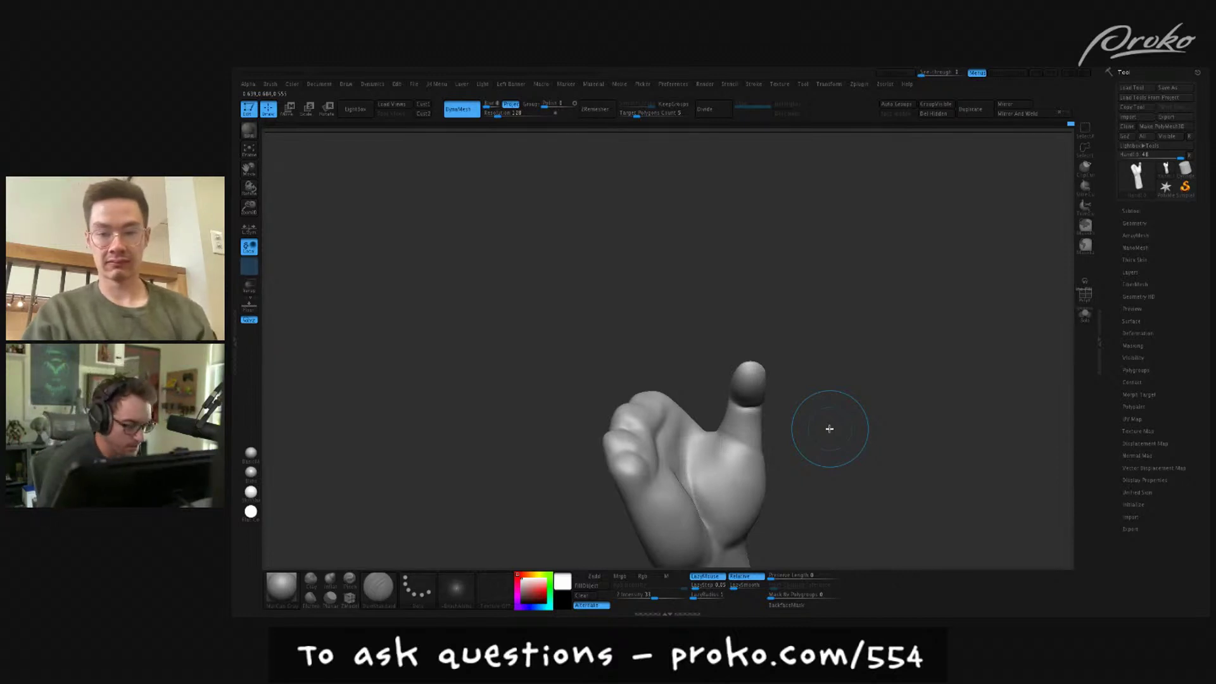
- Try reshaping the thumb tip with the Move brush and undo the stroke
{"action": "key", "text": "b"}
{"action": "key", "text": "m"}
{"action": "key", "text": "v"}
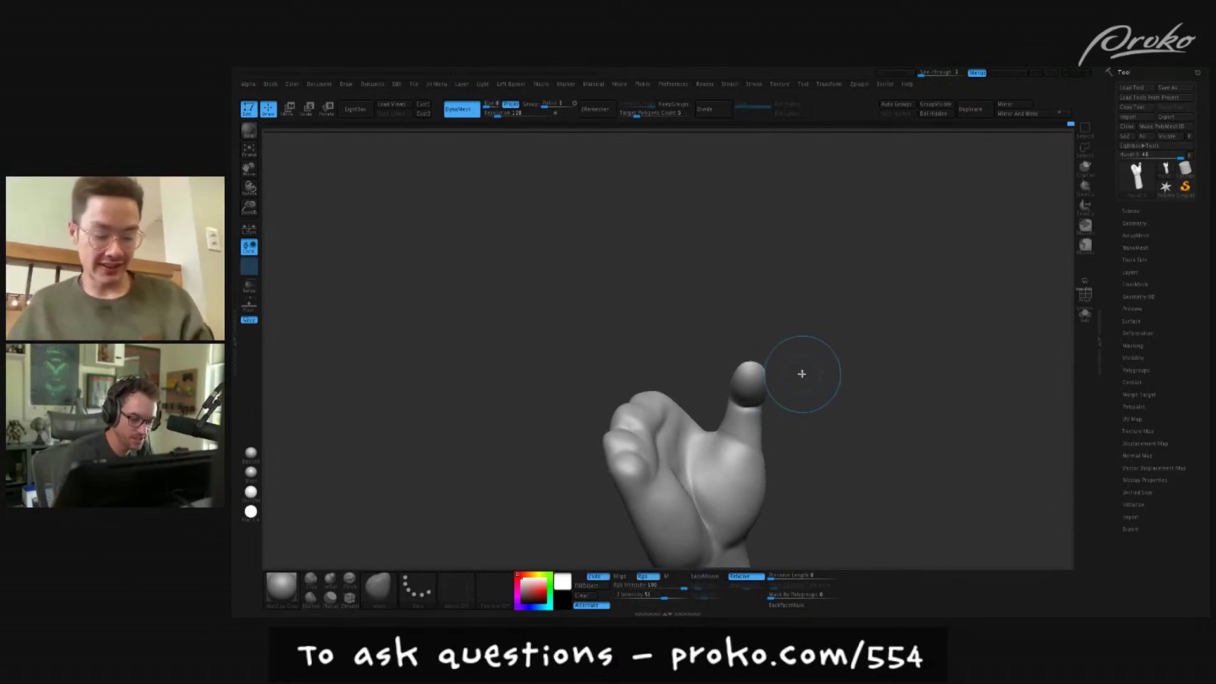
{"action": "mouse_move", "coordinate": [787, 388]}
{"action": "left_mouse_down"}
{"action": "mouse_move", "coordinate": [800, 371]}
{"action": "mouse_move", "coordinate": [783, 323]}
{"action": "mouse_move", "coordinate": [686, 379]}
{"action": "mouse_move", "coordinate": [728, 411]}
{"action": "left_mouse_up"}
{"action": "key", "text": "ctrl+z"}
- Mask the outer part of the thumb and return to the Move brush
{"action": "left_click", "coordinate": [1085, 246]}
{"action": "mouse_move", "coordinate": [795, 282]}
{"action": "left_mouse_down", "text": "ctrl"}
{"action": "mouse_move", "coordinate": [715, 321]}
{"action": "mouse_move", "coordinate": [722, 406]}
{"action": "mouse_move", "coordinate": [779, 368]}
{"action": "left_mouse_up", "text": "ctrl"}
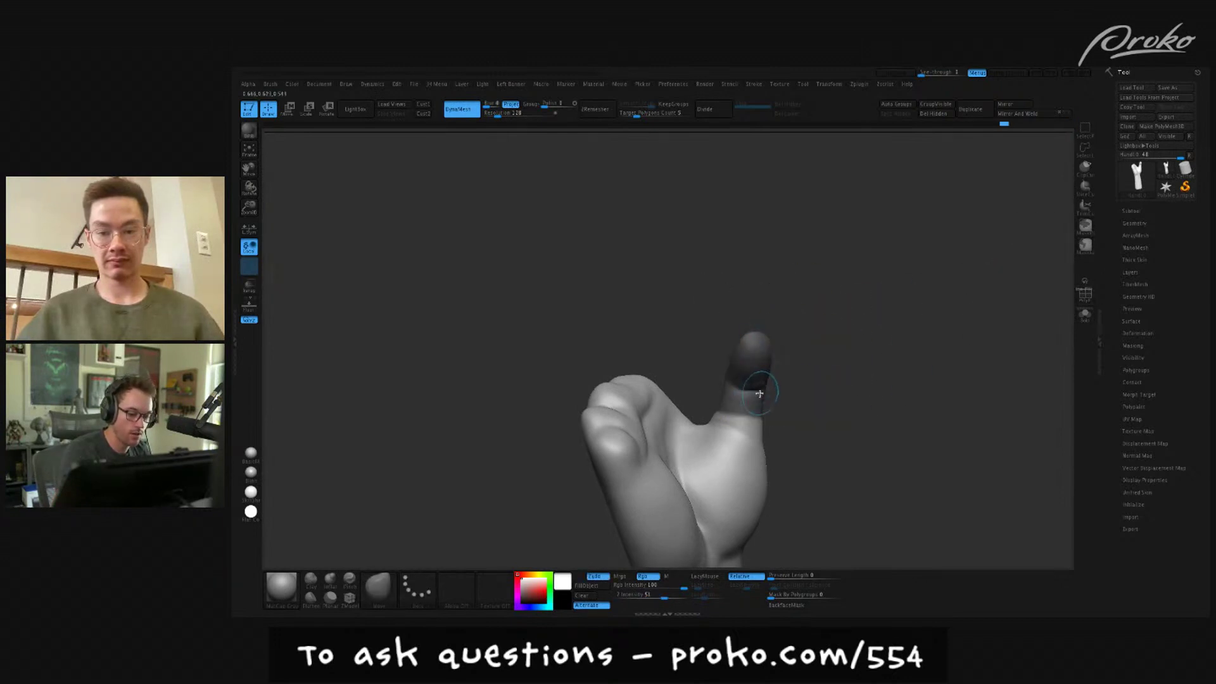
{"action": "key", "text": "ctrl"}
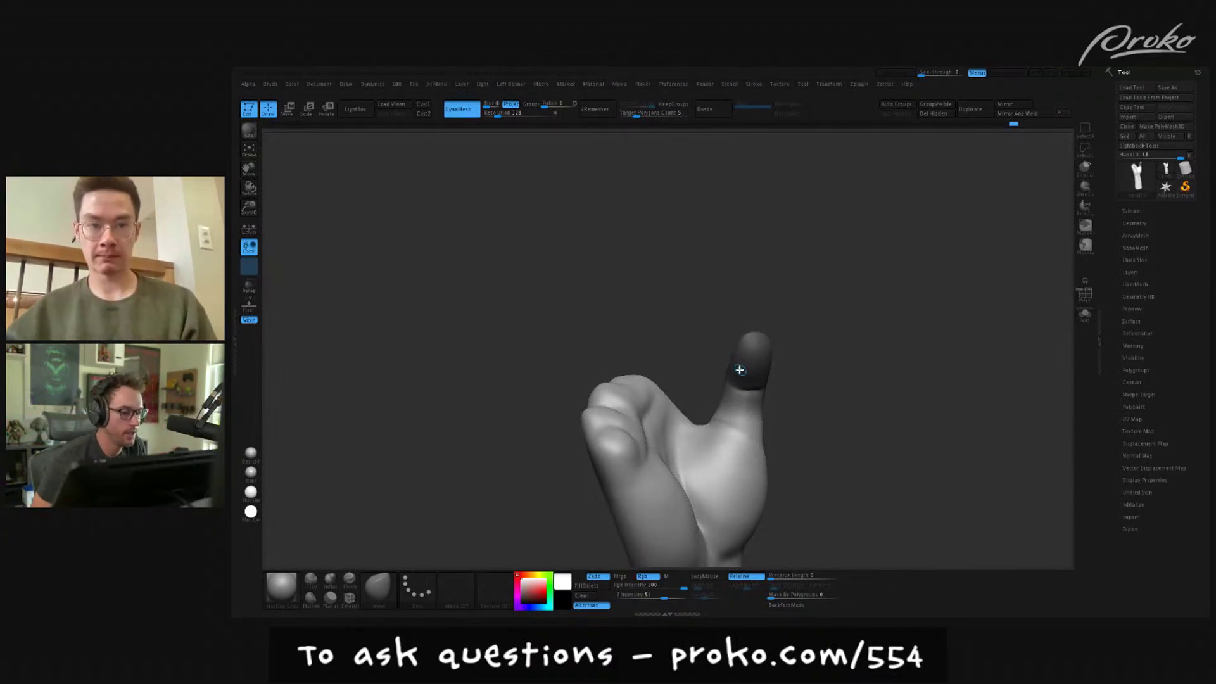
{"action": "key", "text": "b"}
{"action": "key", "text": "c"}
{"action": "key", "text": "b"}
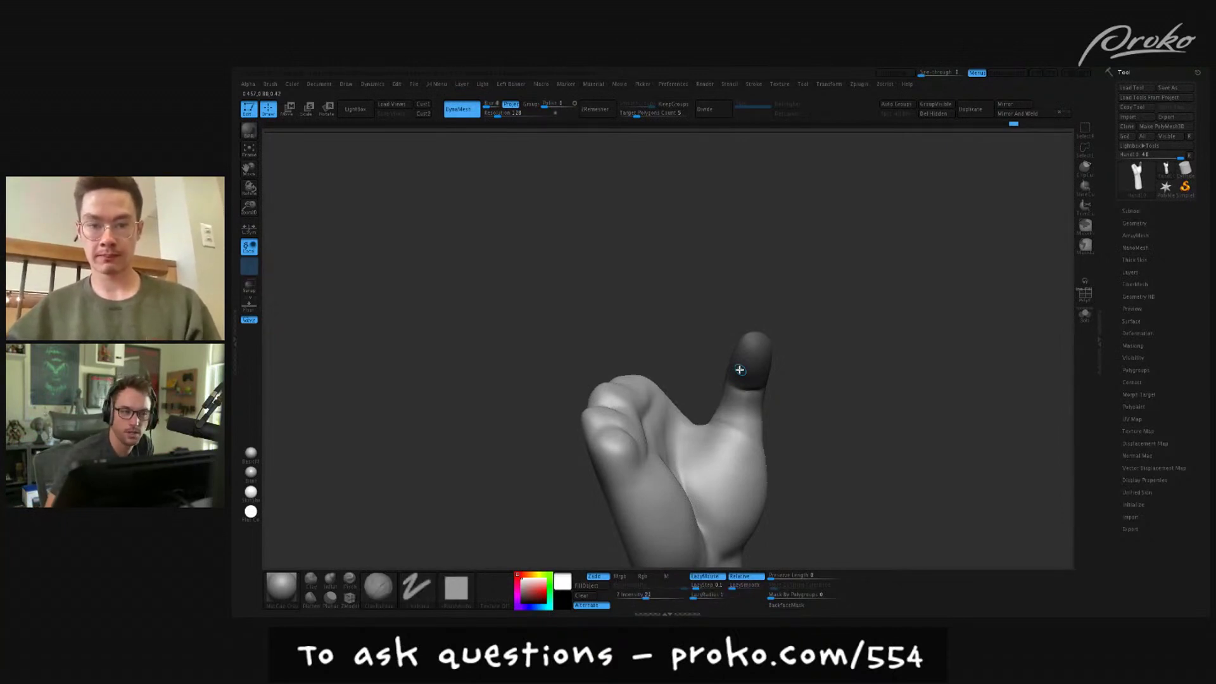
{"action": "key", "text": "b"}
{"action": "key", "text": "m"}
{"action": "key", "text": "v"}
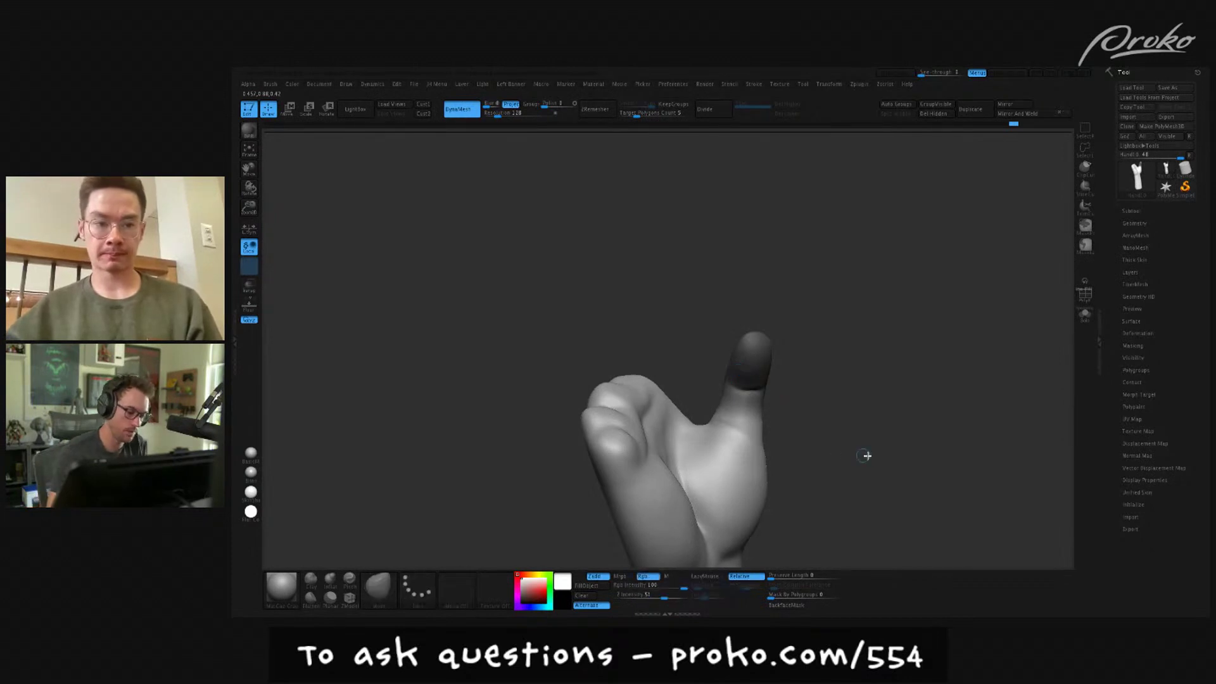
- Complete and invert the mask to isolate the thumb's outer segments, and rotate them about the lower joint with Transpose Rotate
{"action": "mouse_move", "coordinate": [863, 479]}
{"action": "left_mouse_down"}
{"action": "mouse_move", "coordinate": [866, 498]}
{"action": "mouse_move", "coordinate": [778, 444]}
{"action": "left_mouse_up"}
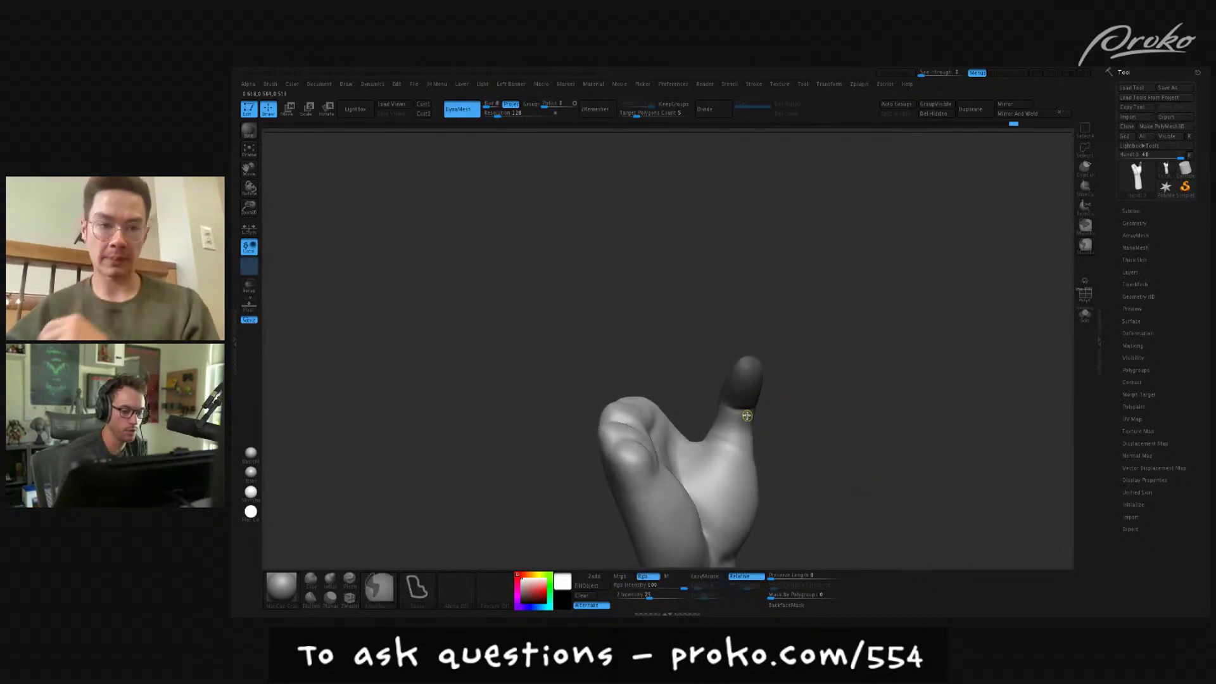
{"action": "left_click", "coordinate": [796, 405], "text": "ctrl"}
{"action": "key", "text": "r"}
{"action": "key", "text": "f"}
{"action": "left_click_drag", "start_coordinate": [797, 320], "coordinate": [738, 382], "text": "alt"}
{"action": "left_click_drag", "start_coordinate": [738, 435], "coordinate": [768, 228]}
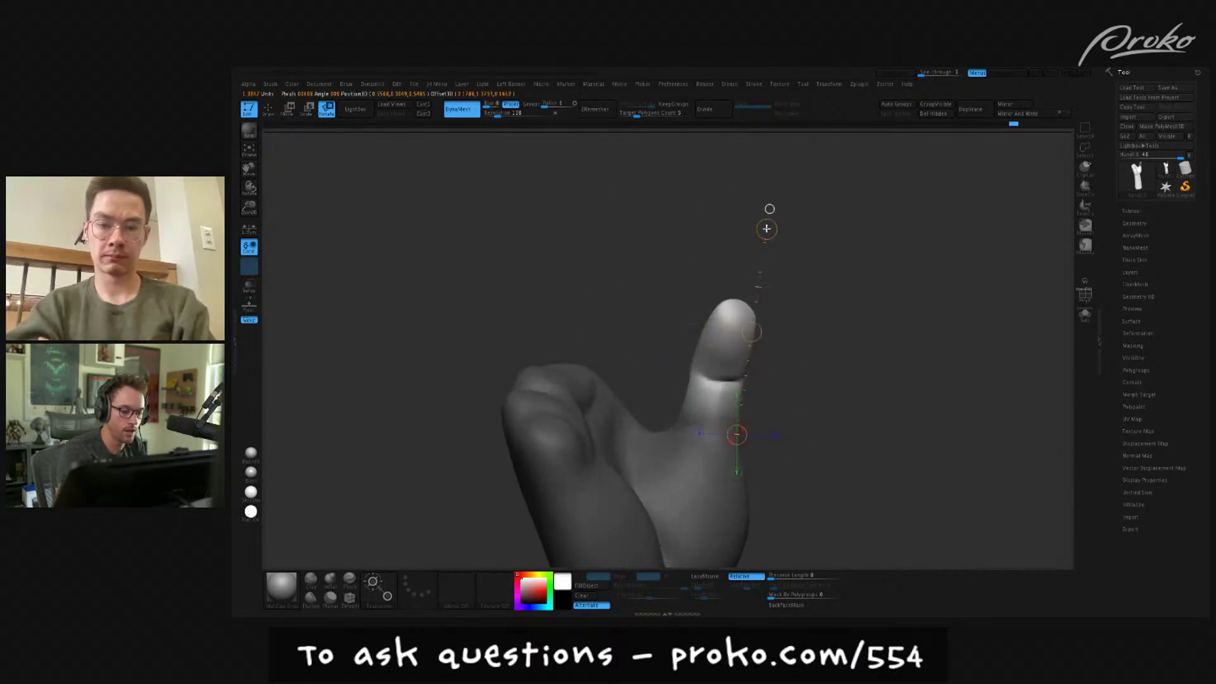
{"action": "key", "text": "q"}
- Adjust the contour where the thumb joins the hand with the Move brush
{"action": "mouse_move", "coordinate": [880, 478]}
{"action": "left_mouse_down"}
{"action": "mouse_move", "coordinate": [936, 443]}
{"action": "mouse_move", "coordinate": [948, 450]}
{"action": "mouse_move", "coordinate": [931, 466]}
{"action": "left_mouse_up"}
{"action": "mouse_move", "coordinate": [684, 429]}
{"action": "left_mouse_down"}
{"action": "mouse_move", "coordinate": [689, 443]}
{"action": "mouse_move", "coordinate": [668, 460]}
{"action": "left_mouse_up"}
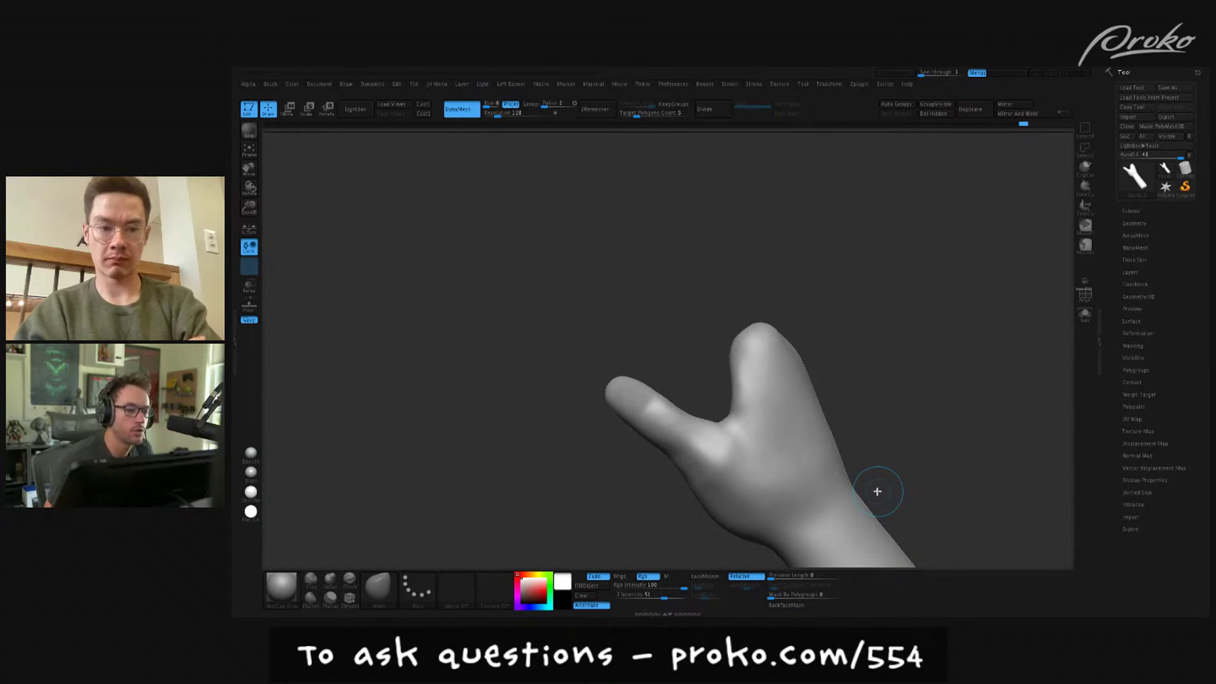
{"action": "mouse_move", "coordinate": [896, 426]}
{"action": "left_mouse_down"}
{"action": "mouse_move", "coordinate": [910, 467]}
{"action": "mouse_move", "coordinate": [911, 427]}
{"action": "left_mouse_up"}
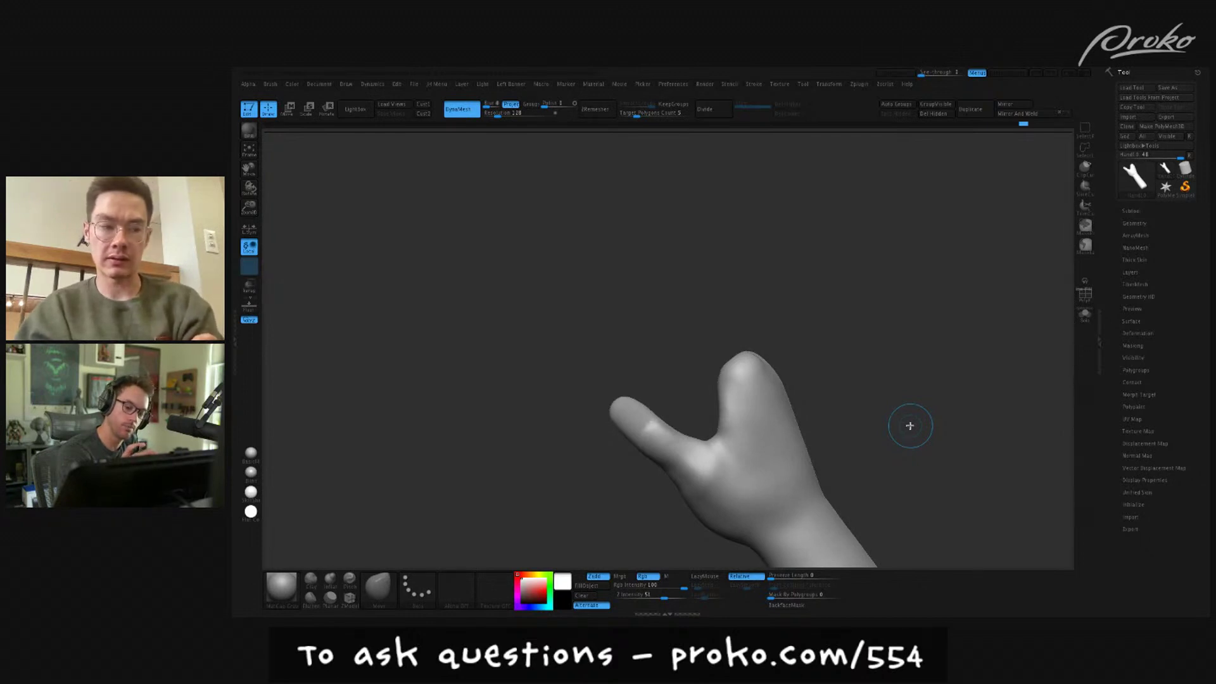
{"action": "mouse_move", "coordinate": [910, 426]}
{"action": "left_mouse_down"}
{"action": "mouse_move", "coordinate": [814, 435]}
{"action": "mouse_move", "coordinate": [782, 287]}
{"action": "left_mouse_up"}
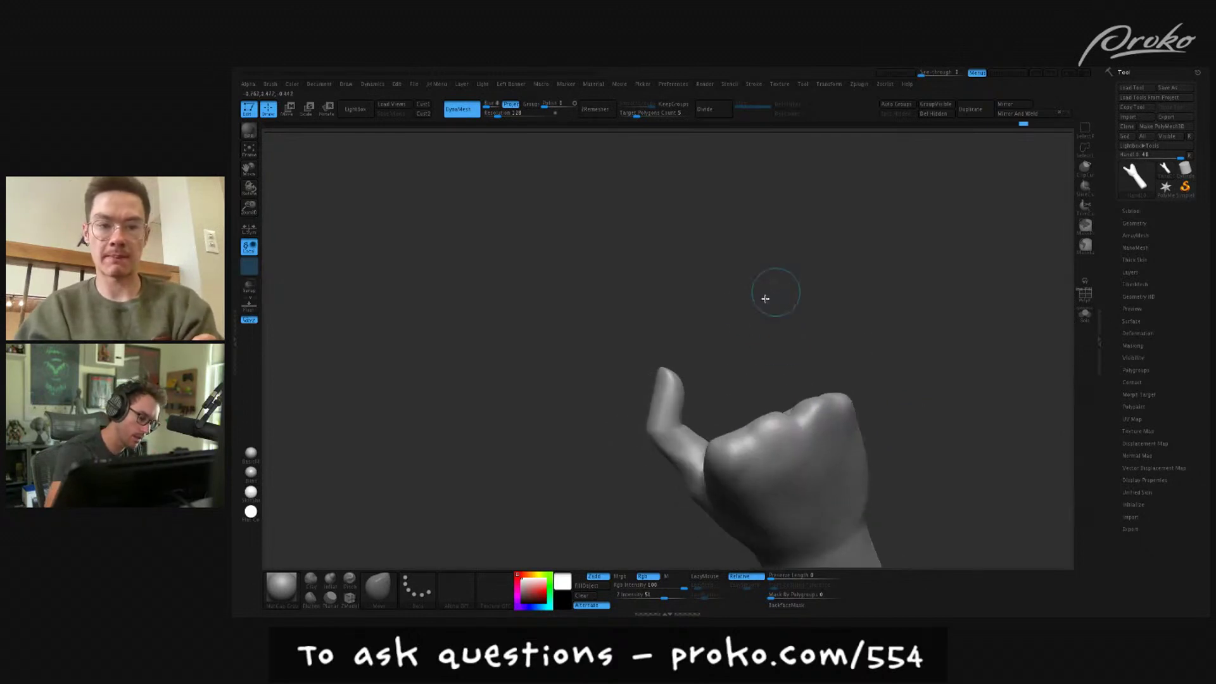
- Build up volume along the base of the thumb and the web toward the palm with the ClayBuildup brush
{"action": "key", "text": "b"}
{"action": "key", "text": "c"}
{"action": "key", "text": "b"}
{"action": "key", "text": "s"}
{"action": "left_click_drag", "start_coordinate": [671, 446], "coordinate": [715, 386]}
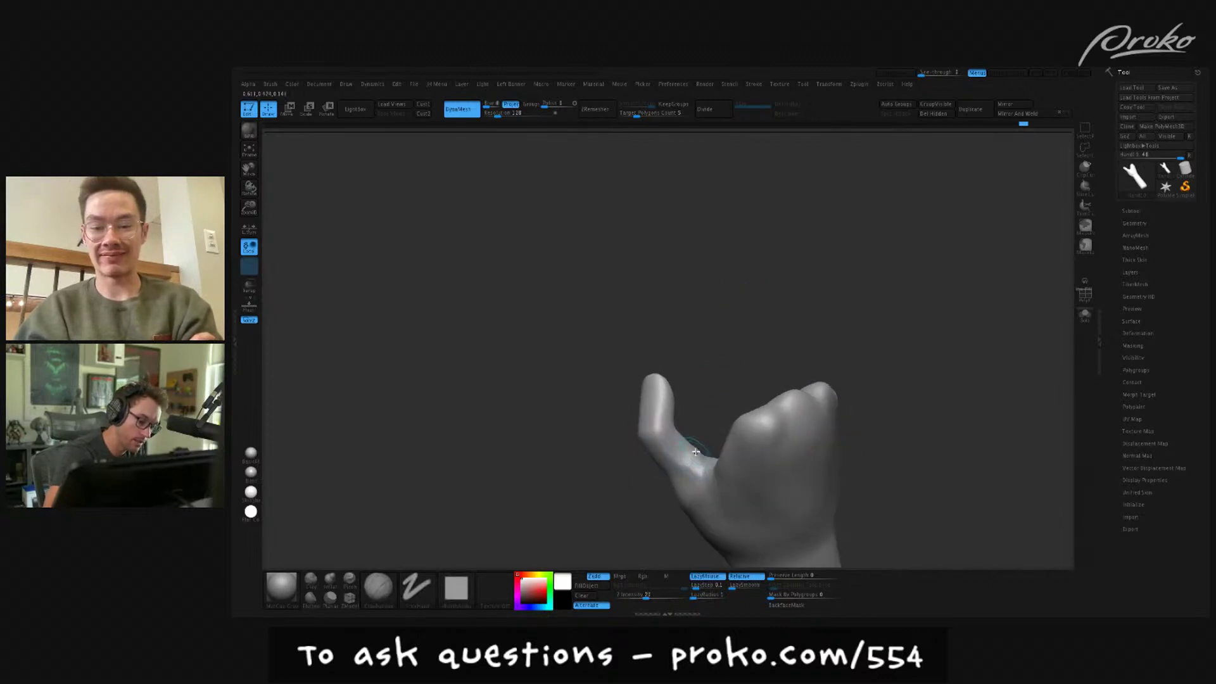
{"action": "left_click_drag", "start_coordinate": [695, 458], "coordinate": [725, 372]}
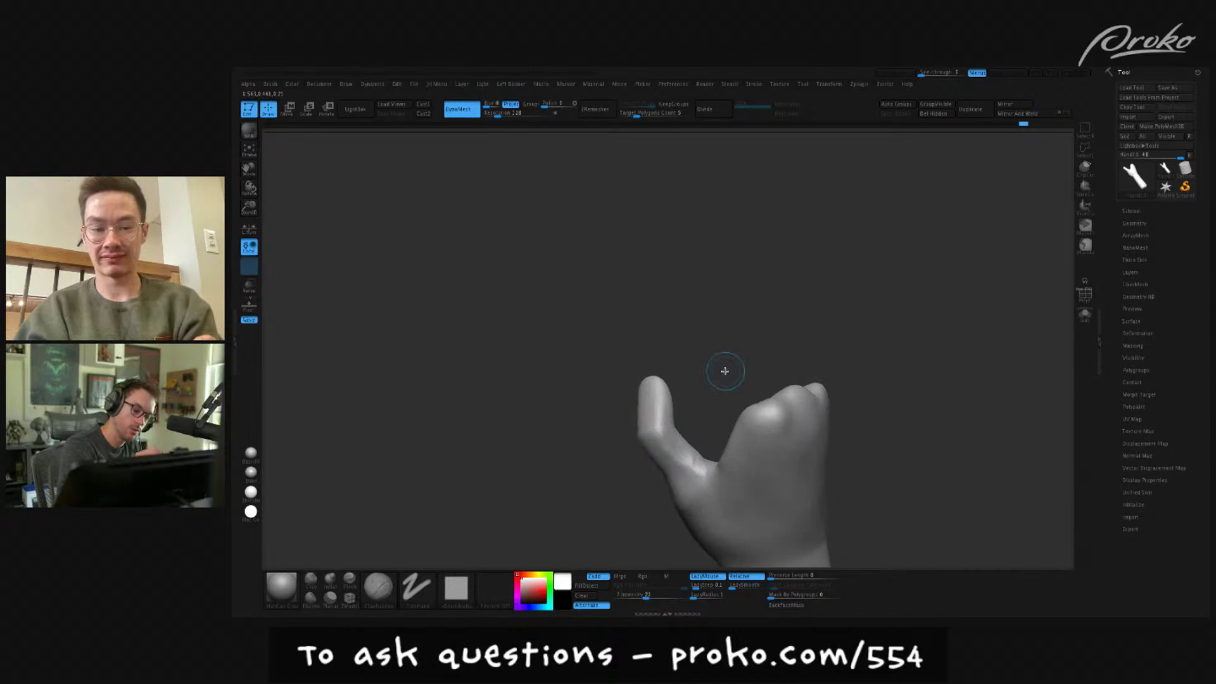
{"action": "left_click_drag", "start_coordinate": [733, 321], "coordinate": [693, 453]}
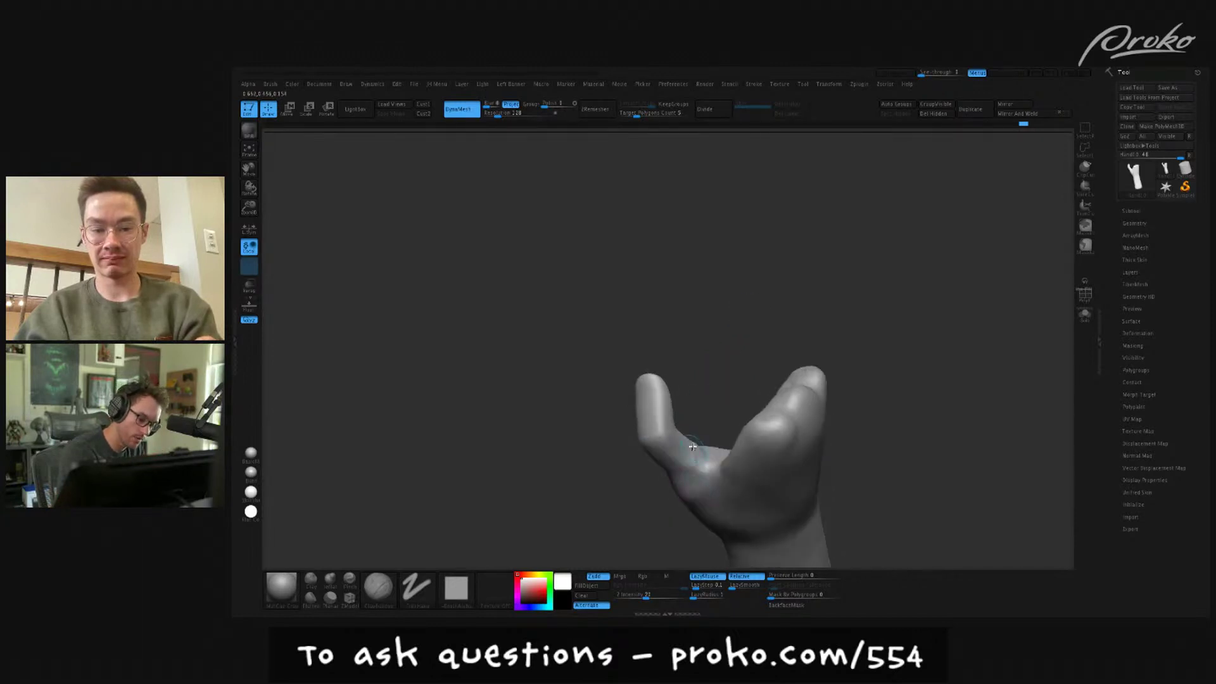
{"action": "left_click_drag", "start_coordinate": [714, 395], "coordinate": [692, 428]}
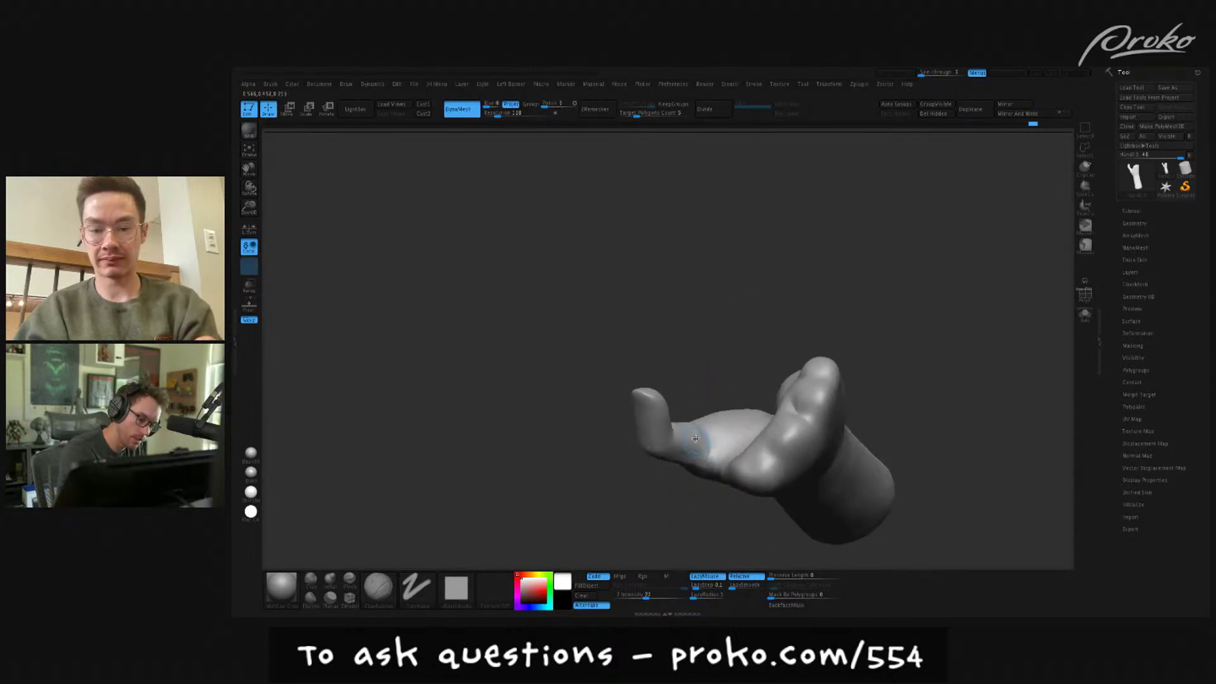
{"action": "mouse_move", "coordinate": [704, 356]}
{"action": "left_mouse_down"}
{"action": "mouse_move", "coordinate": [704, 398]}
{"action": "mouse_move", "coordinate": [679, 467]}
{"action": "mouse_move", "coordinate": [679, 412]}
{"action": "left_mouse_up"}
- Sculpt the thumb's base joint on its outer side with the ClayBuildup brush
{"action": "mouse_move", "coordinate": [685, 486]}
{"action": "right_mouse_down"}
{"action": "mouse_move", "coordinate": [695, 464]}
{"action": "mouse_move", "coordinate": [673, 488]}
{"action": "right_mouse_up"}
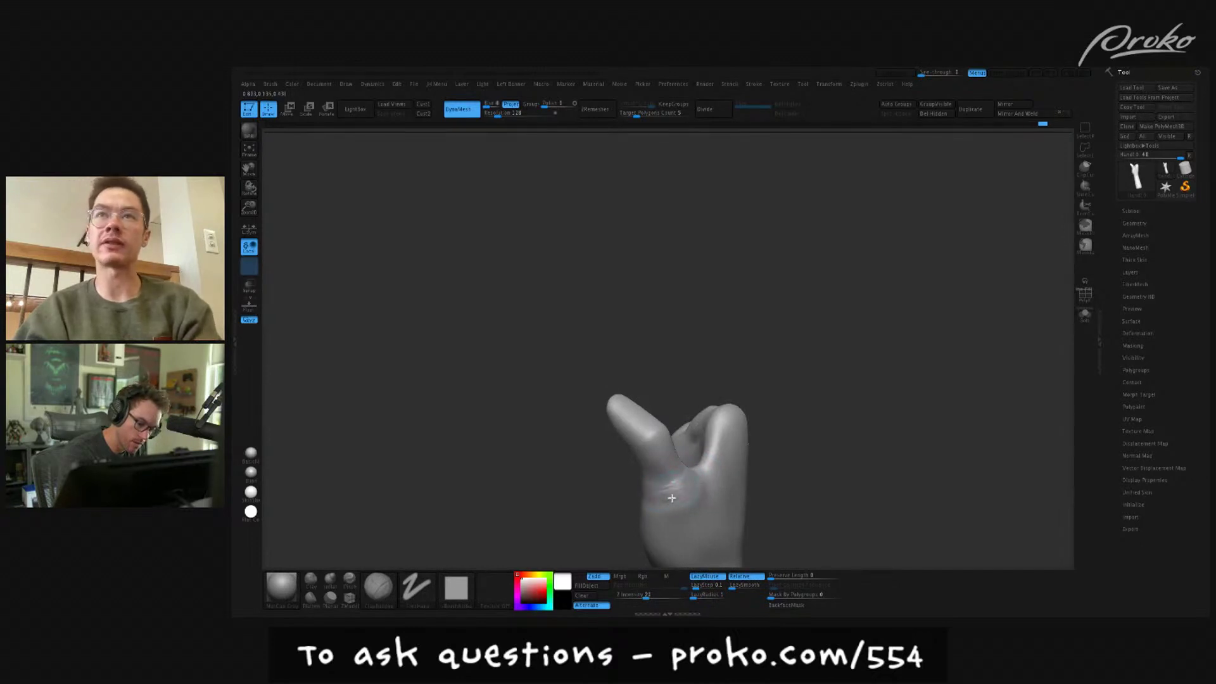
{"action": "right_click_drag", "start_coordinate": [828, 413], "coordinate": [851, 394]}
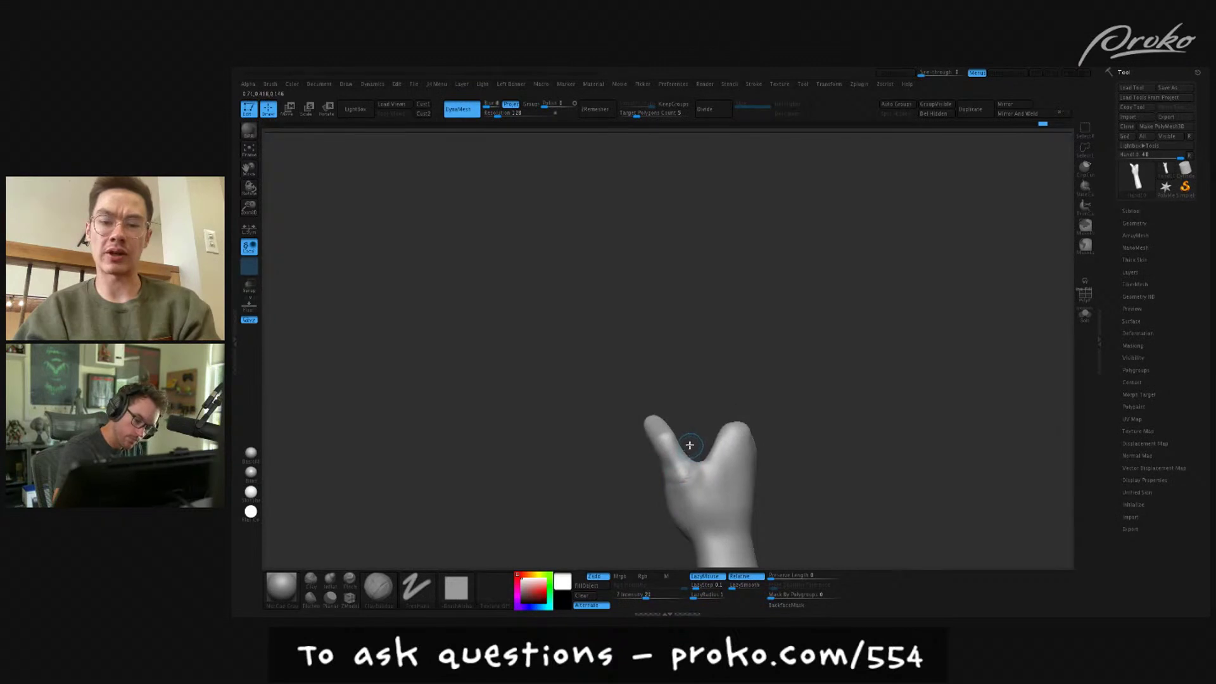
{"action": "mouse_move", "coordinate": [689, 503]}
{"action": "right_mouse_down"}
{"action": "mouse_move", "coordinate": [660, 449]}
{"action": "mouse_move", "coordinate": [684, 426]}
{"action": "right_mouse_up"}
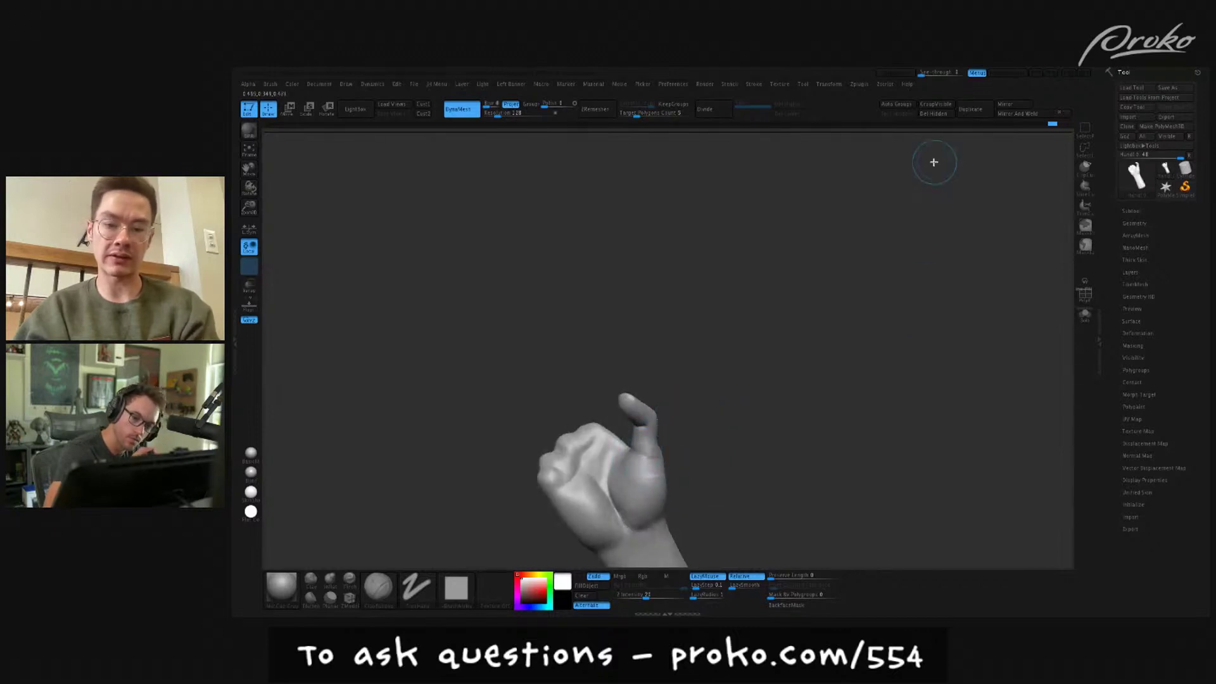
- Carve the crease between the thumb and the palm with the Dam Standard brush and smooth the area
{"action": "right_click_drag", "start_coordinate": [734, 346], "coordinate": [711, 391]}
{"action": "key", "text": "b"}
{"action": "key", "text": "d"}
{"action": "key", "text": "s"}
{"action": "left_click_drag", "start_coordinate": [615, 435], "coordinate": [635, 445]}
{"action": "mouse_move", "coordinate": [670, 428]}
{"action": "right_mouse_down"}
{"action": "mouse_move", "coordinate": [663, 388]}
{"action": "mouse_move", "coordinate": [695, 358]}
{"action": "mouse_move", "coordinate": [629, 433]}
{"action": "mouse_move", "coordinate": [672, 423]}
{"action": "mouse_move", "coordinate": [665, 380]}
{"action": "mouse_move", "coordinate": [640, 437]}
{"action": "right_mouse_up"}
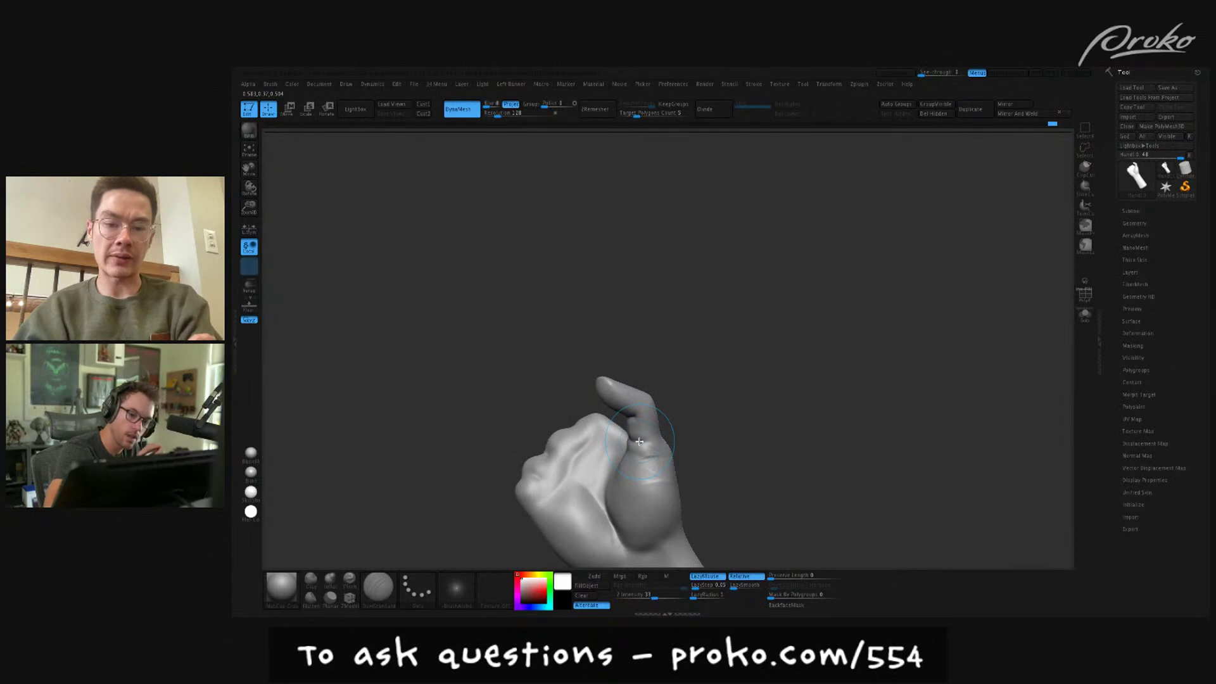
{"action": "key", "text": "shift"}
- Try adjusting the hand's contour with the Move brush and undo the latest strokes
{"action": "mouse_move", "coordinate": [653, 466]}
{"action": "right_mouse_down"}
{"action": "mouse_move", "coordinate": [686, 434]}
{"action": "mouse_move", "coordinate": [661, 481]}
{"action": "mouse_move", "coordinate": [690, 468]}
{"action": "mouse_move", "coordinate": [681, 436]}
{"action": "mouse_move", "coordinate": [691, 407]}
{"action": "right_mouse_up"}
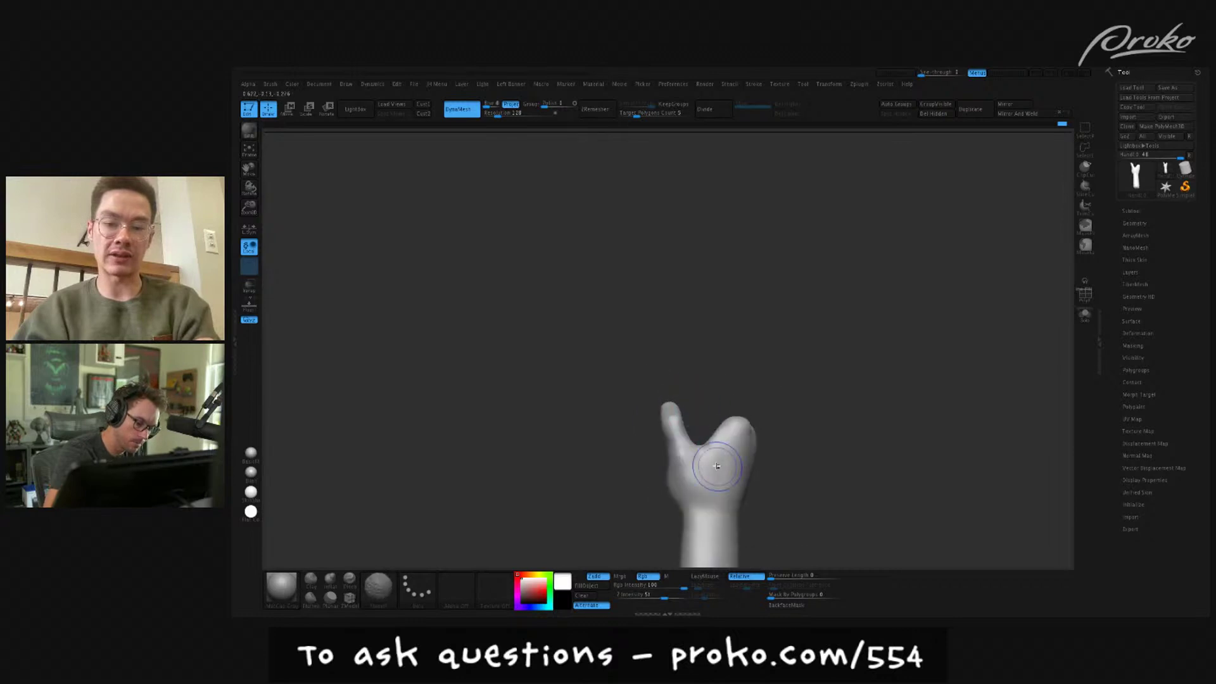
{"action": "right_click_drag", "start_coordinate": [799, 475], "coordinate": [835, 478]}
{"action": "key", "text": "ctrl+z"}
{"action": "key", "text": "ctrl+z"}
{"action": "key", "text": "ctrl+z"}
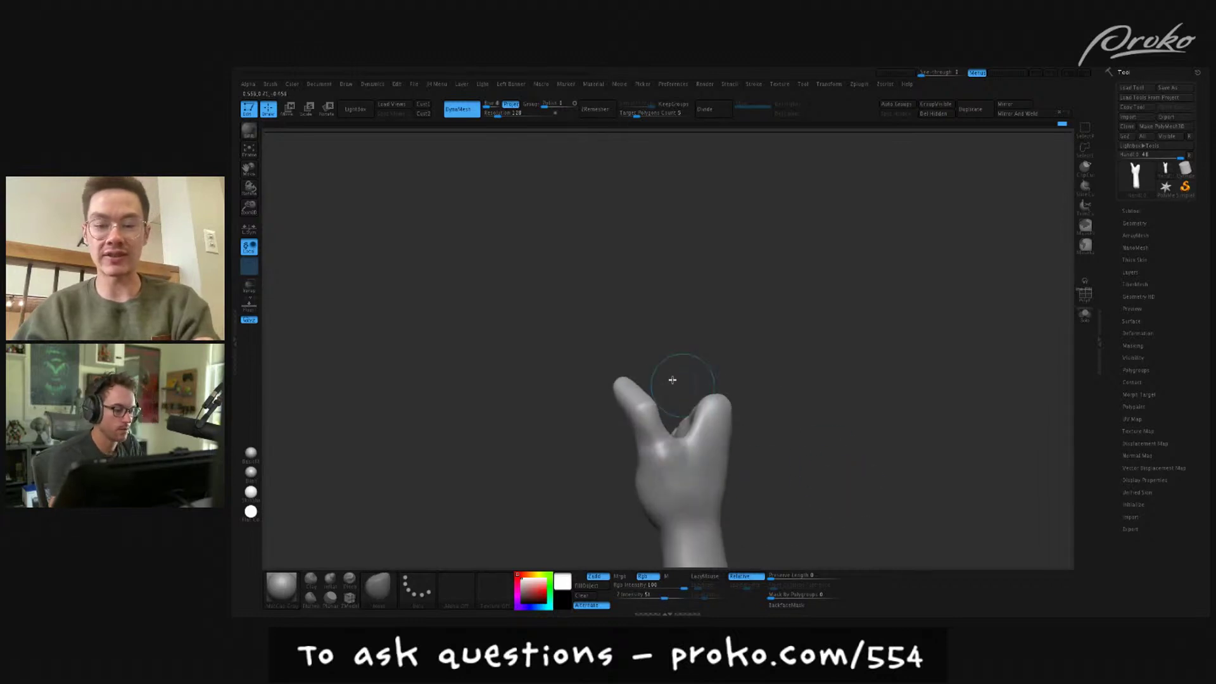
{"action": "key", "text": "ctrl+z"}
- Reshape the thumb's outer segment with the Move brush and check its silhouette against the whole hand
{"action": "left_click_drag", "start_coordinate": [643, 362], "coordinate": [617, 382]}
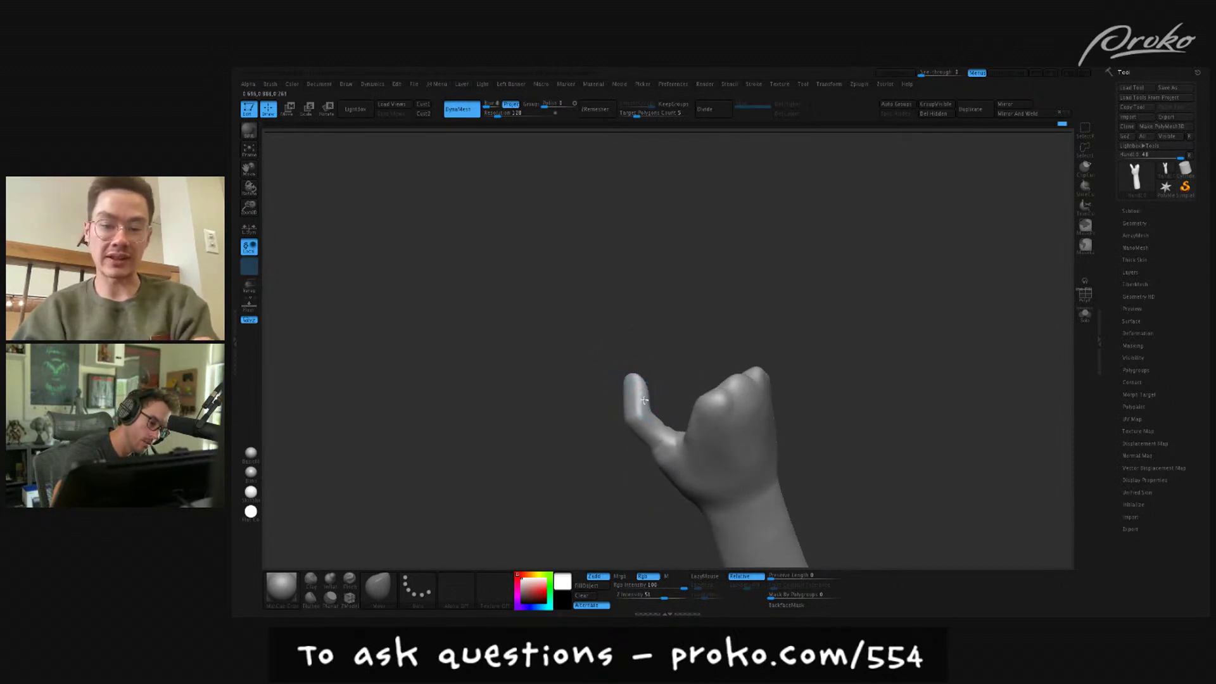
{"action": "mouse_move", "coordinate": [645, 365]}
{"action": "left_mouse_down"}
{"action": "mouse_move", "coordinate": [659, 352]}
{"action": "mouse_move", "coordinate": [618, 402]}
{"action": "mouse_move", "coordinate": [622, 344]}
{"action": "mouse_move", "coordinate": [625, 364]}
{"action": "left_mouse_up"}
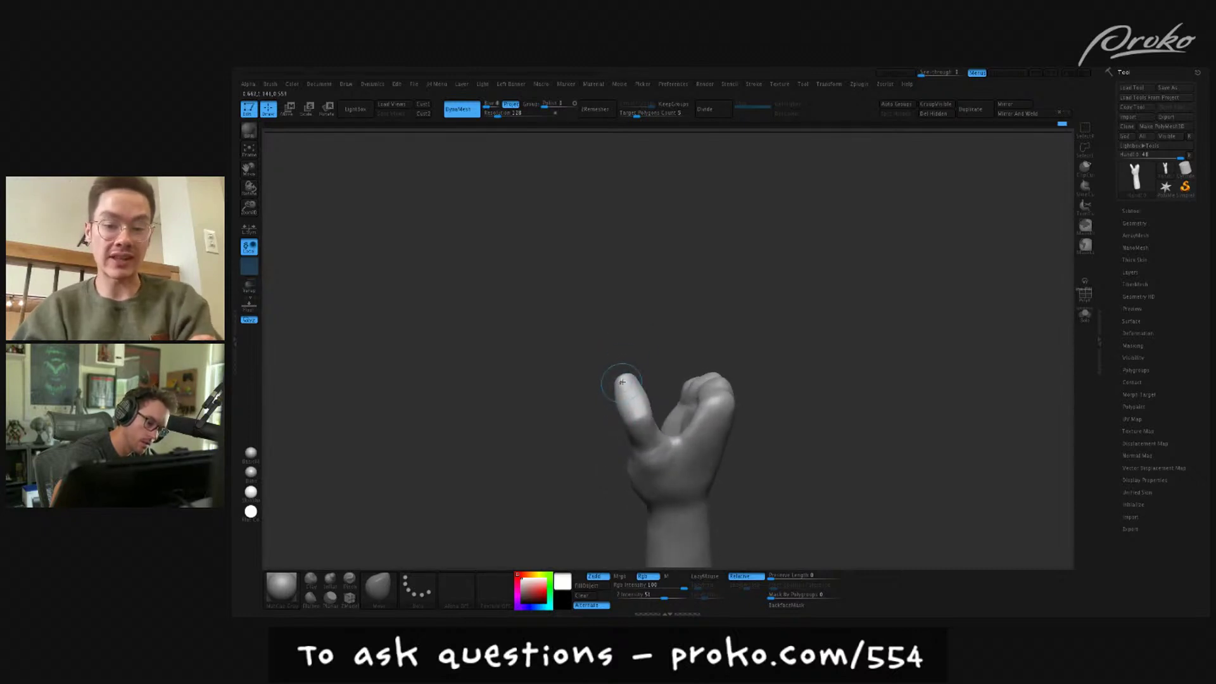
{"action": "left_click_drag", "start_coordinate": [833, 389], "coordinate": [880, 467]}
{"action": "mouse_move", "coordinate": [899, 510]}
{"action": "left_mouse_down"}
{"action": "mouse_move", "coordinate": [893, 480]}
{"action": "mouse_move", "coordinate": [918, 494]}
{"action": "mouse_move", "coordinate": [904, 494]}
{"action": "mouse_move", "coordinate": [896, 467]}
{"action": "mouse_move", "coordinate": [880, 483]}
{"action": "mouse_move", "coordinate": [891, 524]}
{"action": "mouse_move", "coordinate": [886, 482]}
{"action": "mouse_move", "coordinate": [887, 513]}
{"action": "left_mouse_up"}
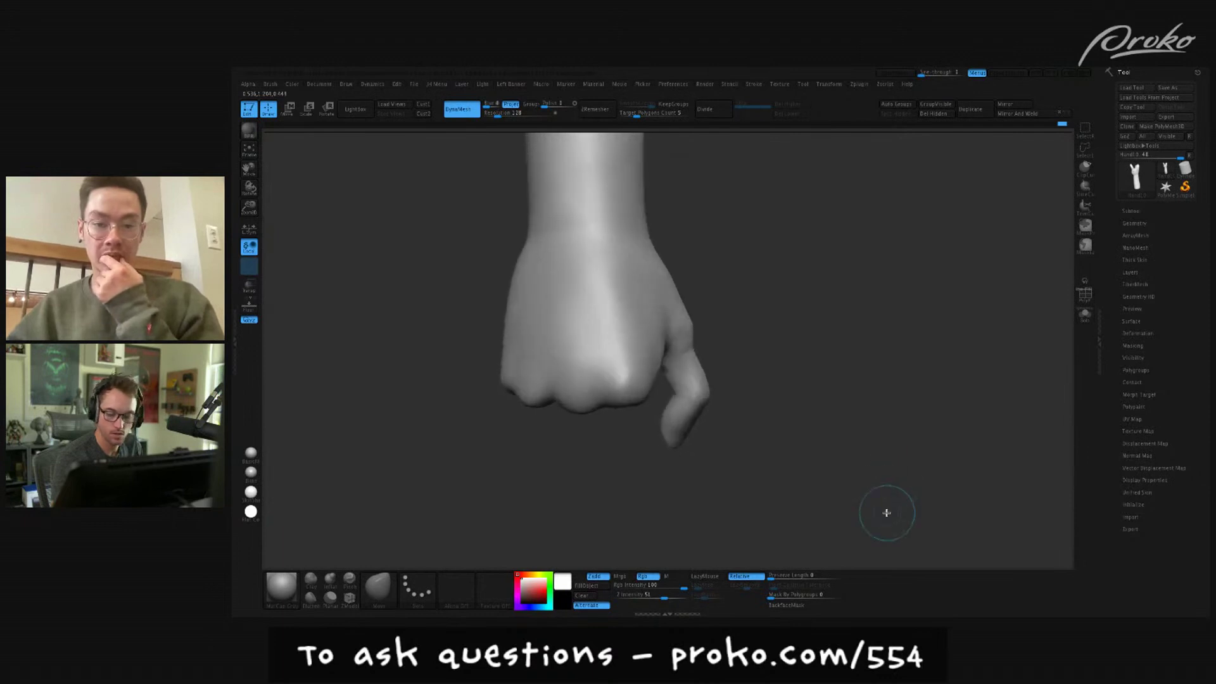
{"action": "left_click_drag", "start_coordinate": [904, 456], "coordinate": [668, 350]}
{"action": "left_click_drag", "start_coordinate": [817, 483], "coordinate": [830, 462]}
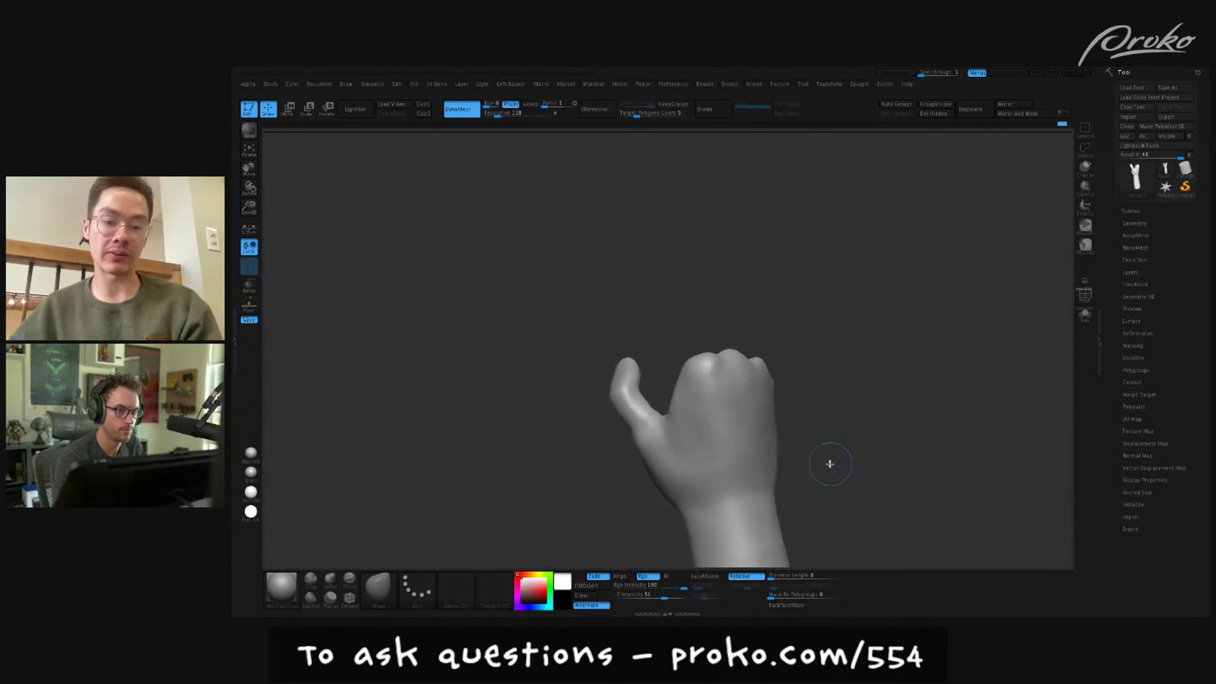
- Mask the outer part of the thumb, soften and invert the mask, and rotate the thumb about its lower joint with Transpose Rotate
{"action": "mouse_move", "coordinate": [651, 343]}
{"action": "left_mouse_down", "text": "ctrl"}
{"action": "mouse_move", "coordinate": [667, 401]}
{"action": "mouse_move", "coordinate": [621, 447]}
{"action": "mouse_move", "coordinate": [592, 328]}
{"action": "left_mouse_up", "text": "ctrl"}
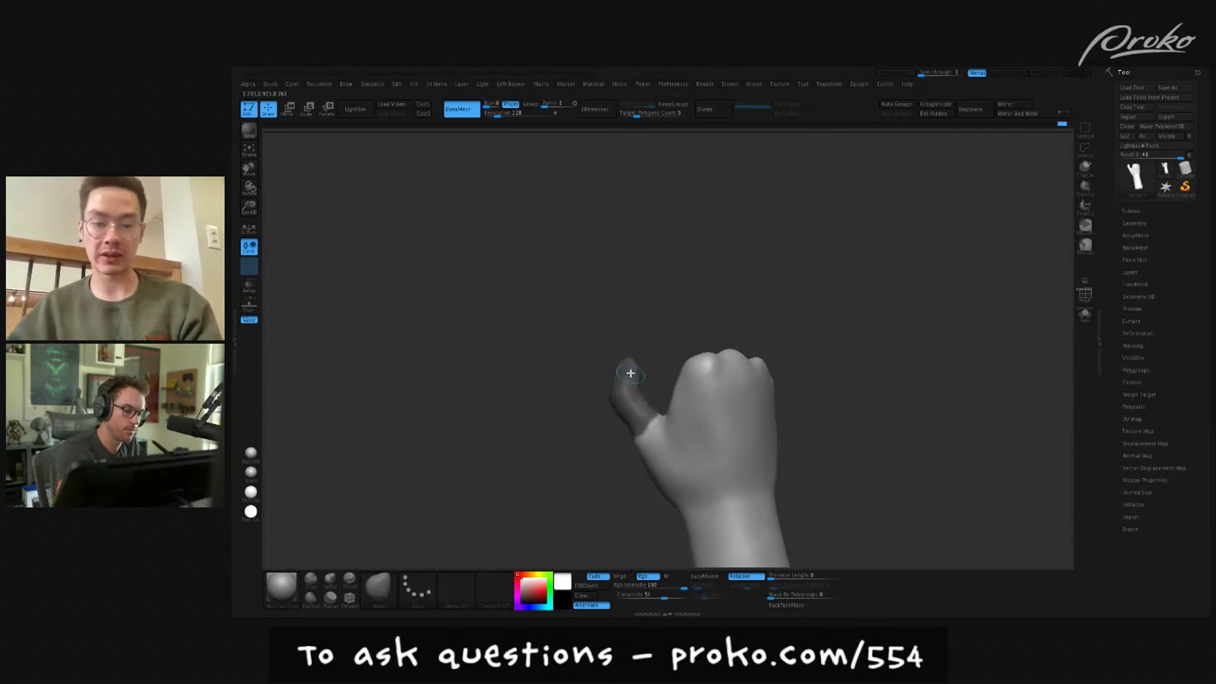
{"action": "left_click", "coordinate": [624, 386], "text": "ctrl"}
{"action": "left_click", "coordinate": [632, 355], "text": "ctrl"}
{"action": "key", "text": "ctrl+i"}
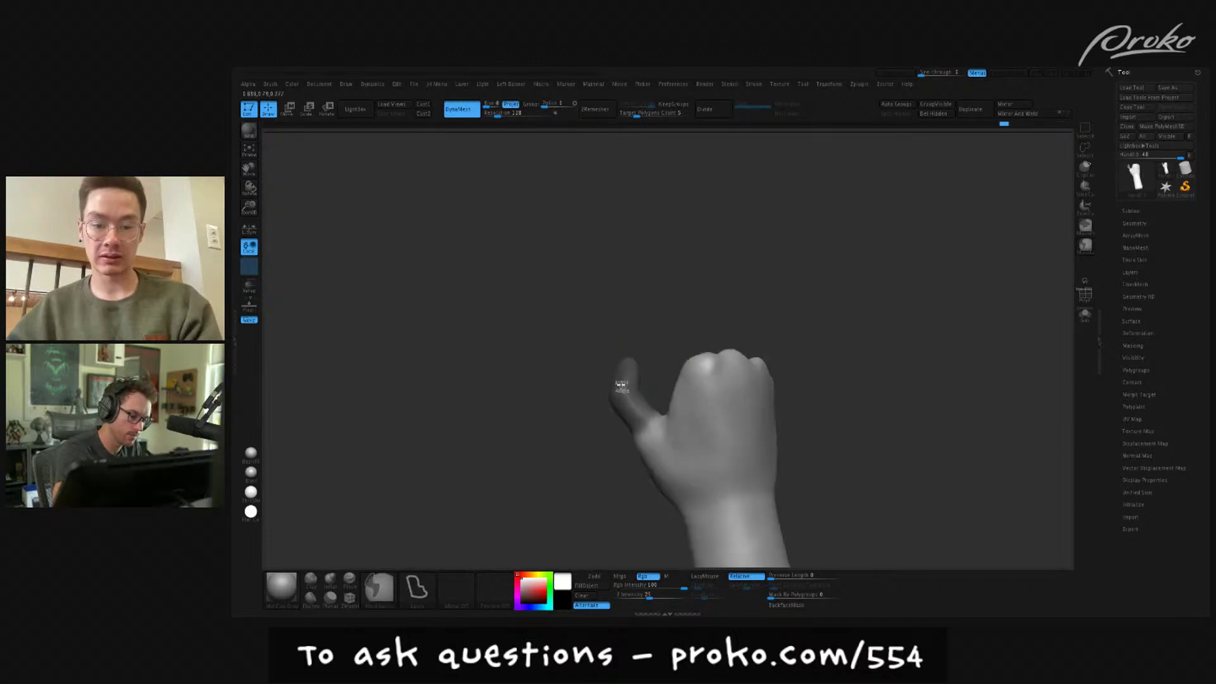
{"action": "left_click", "coordinate": [649, 328], "text": "ctrl"}
{"action": "left_click_drag", "start_coordinate": [649, 328], "coordinate": [663, 335]}
{"action": "key", "text": "r"}
{"action": "left_click_drag", "start_coordinate": [639, 430], "coordinate": [611, 371]}
{"action": "key", "text": "q"}
- Isolate the thumb's end segment with a mask, rotate it about the outer joint and adjust its scale with Transpose
{"action": "mouse_move", "coordinate": [697, 217]}
{"action": "left_mouse_down", "text": "ctrl"}
{"action": "mouse_move", "coordinate": [707, 272]}
{"action": "mouse_move", "coordinate": [675, 335]}
{"action": "mouse_move", "coordinate": [684, 345]}
{"action": "mouse_move", "coordinate": [630, 391]}
{"action": "mouse_move", "coordinate": [646, 411]}
{"action": "mouse_move", "coordinate": [660, 398]}
{"action": "left_mouse_up", "text": "ctrl"}
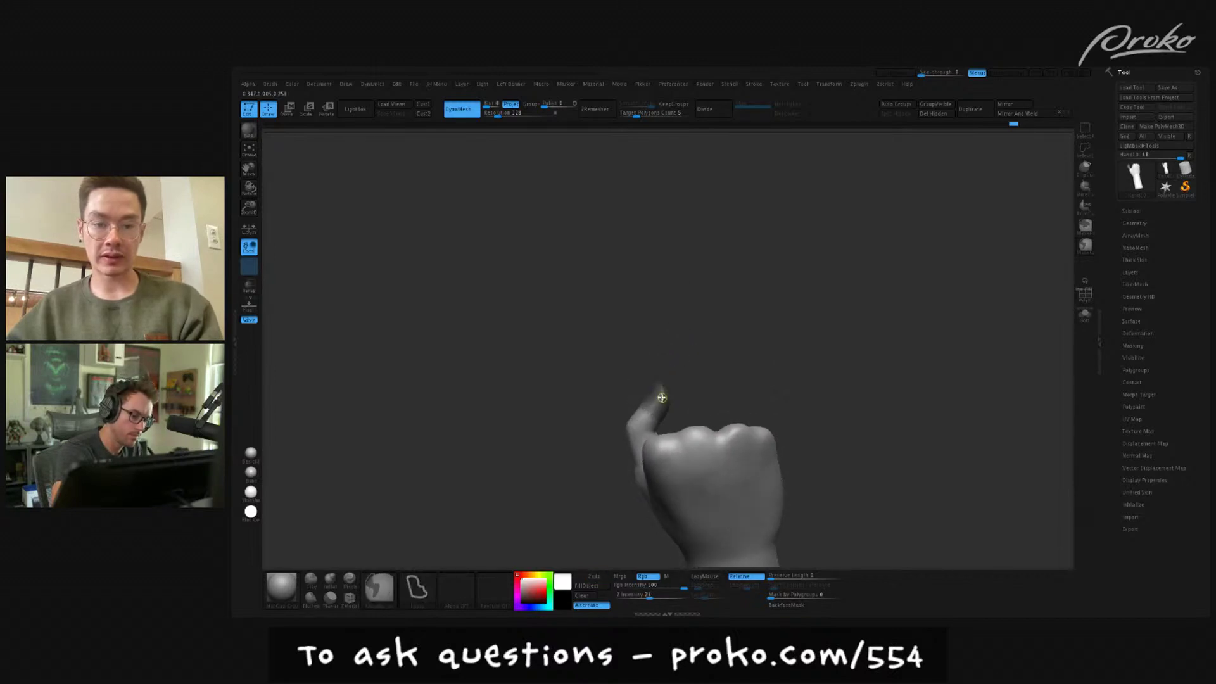
{"action": "key", "text": "w"}
{"action": "key", "text": "q"}
{"action": "left_click", "coordinate": [672, 389], "text": "ctrl"}
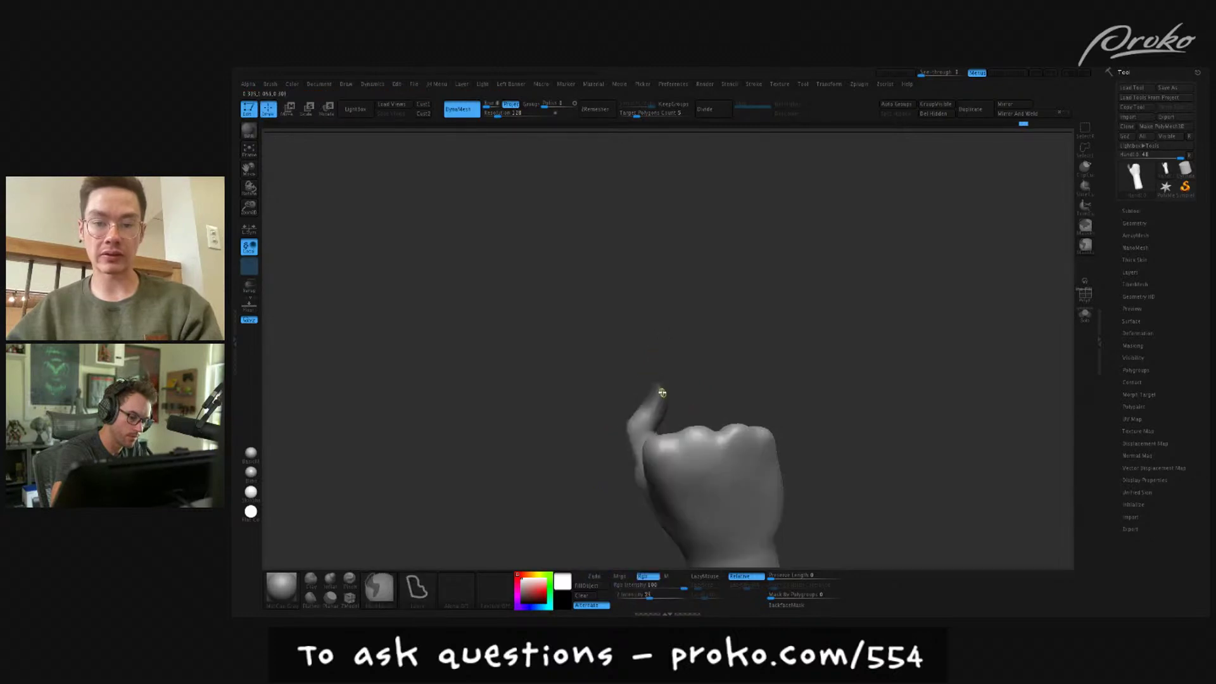
{"action": "key", "text": "r"}
{"action": "mouse_move", "coordinate": [643, 432]}
{"action": "left_mouse_down"}
{"action": "mouse_move", "coordinate": [666, 343]}
{"action": "mouse_move", "coordinate": [651, 342]}
{"action": "mouse_move", "coordinate": [765, 348]}
{"action": "mouse_move", "coordinate": [700, 361]}
{"action": "left_mouse_up"}
{"action": "key", "text": "w"}
{"action": "key", "text": "e"}
{"action": "mouse_move", "coordinate": [627, 424]}
{"action": "left_mouse_down"}
{"action": "mouse_move", "coordinate": [606, 313]}
{"action": "mouse_move", "coordinate": [697, 271]}
{"action": "mouse_move", "coordinate": [682, 283]}
{"action": "mouse_move", "coordinate": [692, 331]}
{"action": "mouse_move", "coordinate": [656, 406]}
{"action": "mouse_move", "coordinate": [602, 421]}
{"action": "mouse_move", "coordinate": [638, 407]}
{"action": "left_mouse_up"}
{"action": "key", "text": "q"}
- Invert the mask so only the thumb's outer part is free, and adjust its shape with the Move brush
{"action": "key", "text": "ctrl"}
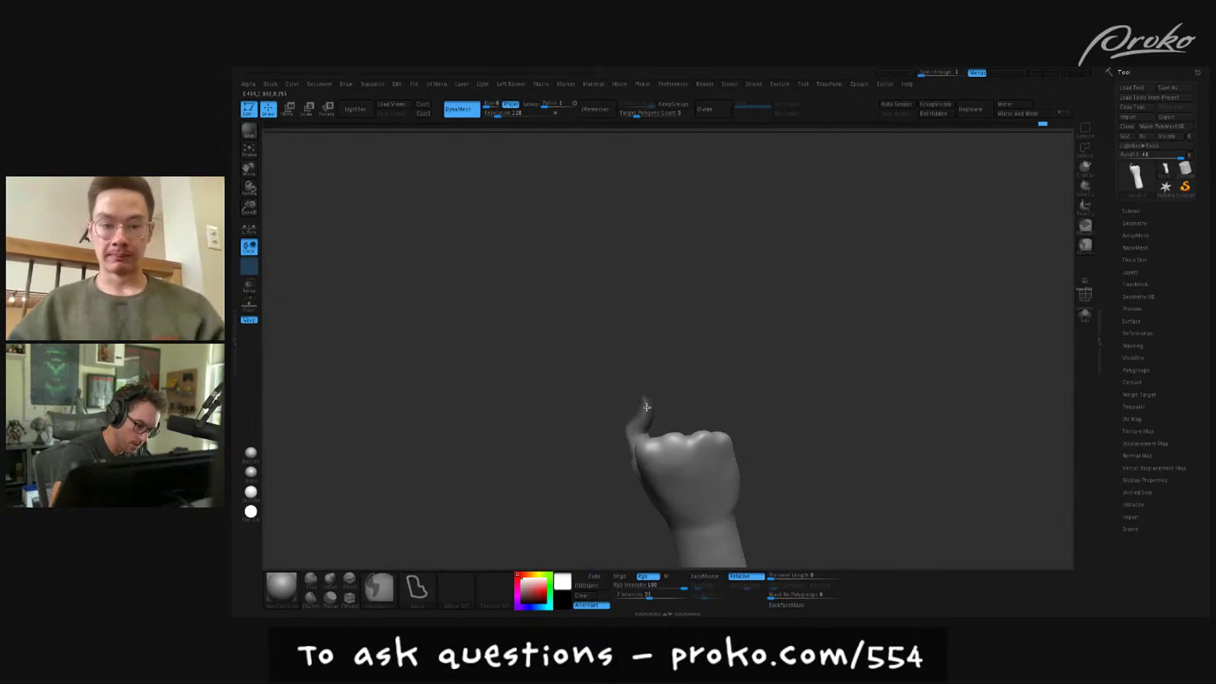
{"action": "left_click", "coordinate": [662, 372], "text": "ctrl"}
{"action": "key", "text": "w"}
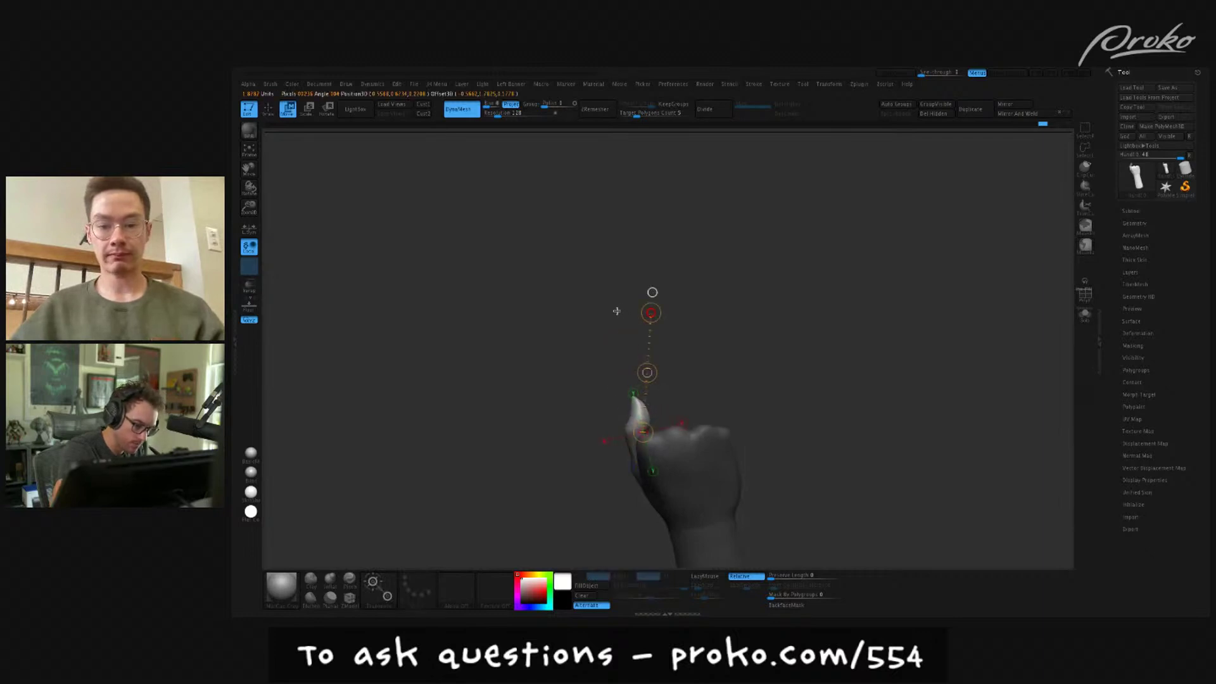
{"action": "key", "text": "q"}
{"action": "left_click", "coordinate": [679, 298], "text": "ctrl"}
{"action": "mouse_move", "coordinate": [678, 298]}
{"action": "left_mouse_down"}
{"action": "mouse_move", "coordinate": [651, 287]}
{"action": "mouse_move", "coordinate": [676, 291]}
{"action": "mouse_move", "coordinate": [648, 325]}
{"action": "left_mouse_up"}
{"action": "left_click_drag", "start_coordinate": [646, 402], "coordinate": [684, 374]}
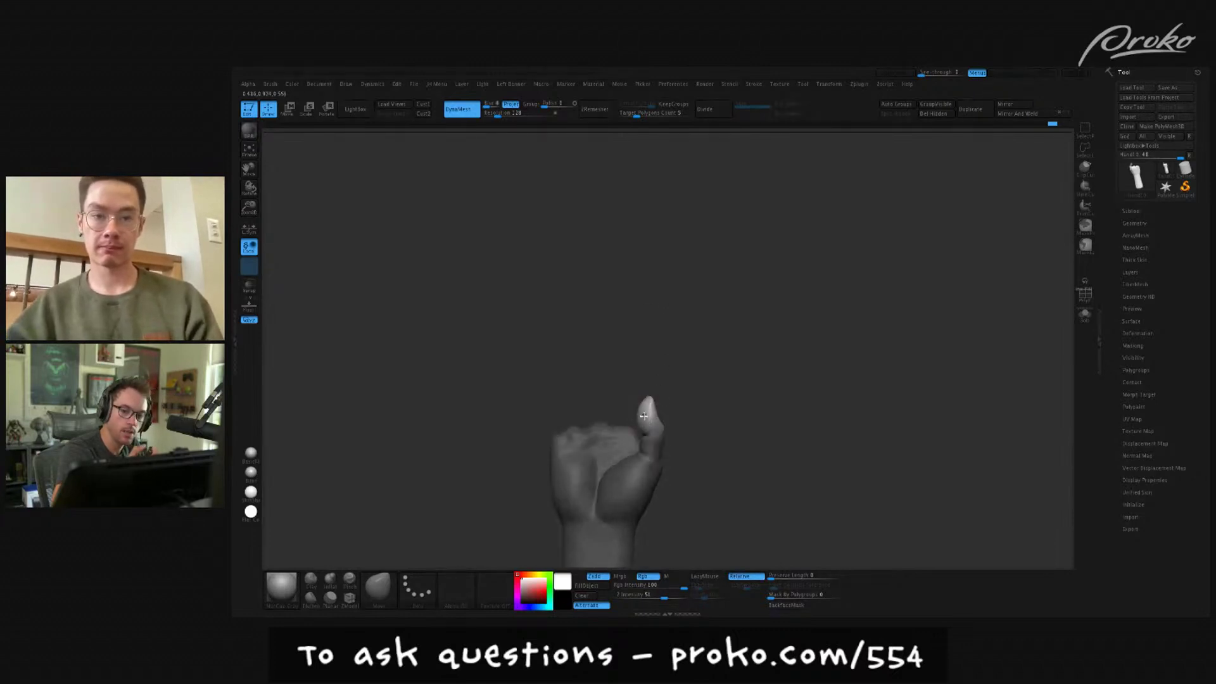
- Isolate the narrow section around the thumb's joint with a mask and adjust it with the Move brush
{"action": "mouse_move", "coordinate": [777, 390]}
{"action": "left_mouse_down"}
{"action": "mouse_move", "coordinate": [801, 421]}
{"action": "mouse_move", "coordinate": [785, 389]}
{"action": "left_mouse_up"}
{"action": "mouse_move", "coordinate": [712, 373]}
{"action": "left_mouse_down"}
{"action": "mouse_move", "coordinate": [661, 386]}
{"action": "mouse_move", "coordinate": [711, 401]}
{"action": "mouse_move", "coordinate": [693, 380]}
{"action": "mouse_move", "coordinate": [646, 421]}
{"action": "left_mouse_up"}
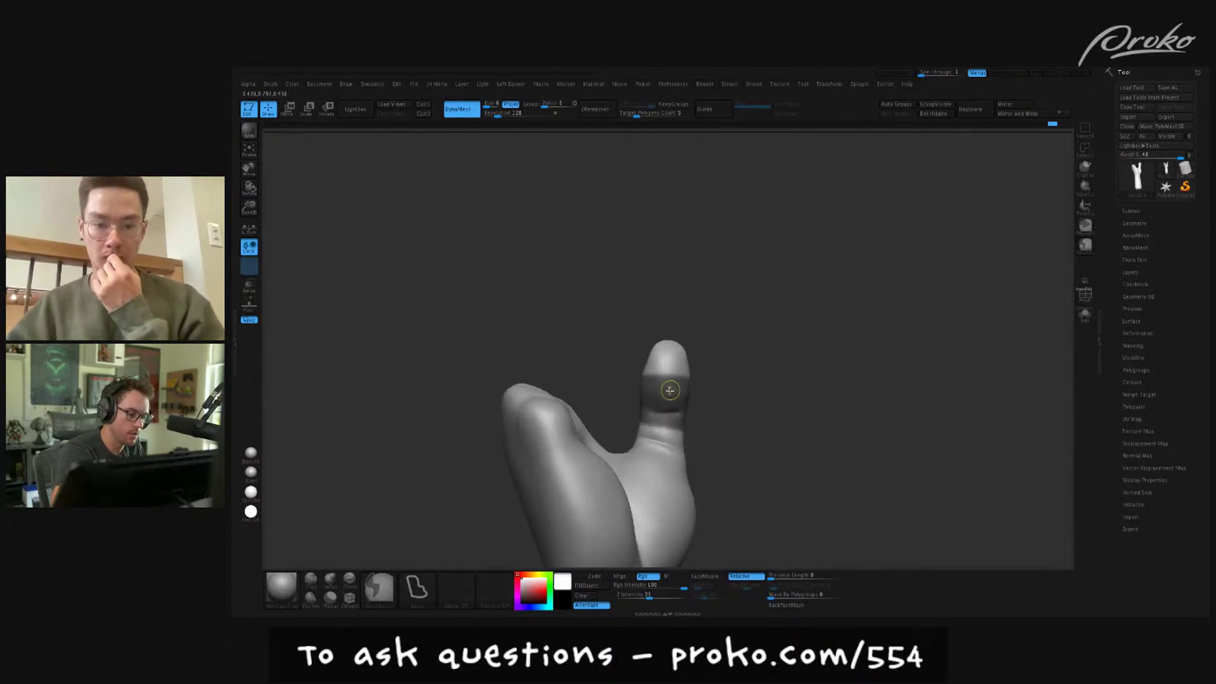
{"action": "left_click", "coordinate": [708, 376], "text": "ctrl"}
{"action": "mouse_move", "coordinate": [654, 411]}
{"action": "right_mouse_down"}
{"action": "mouse_move", "coordinate": [651, 400]}
{"action": "mouse_move", "coordinate": [653, 434]}
{"action": "right_mouse_up"}
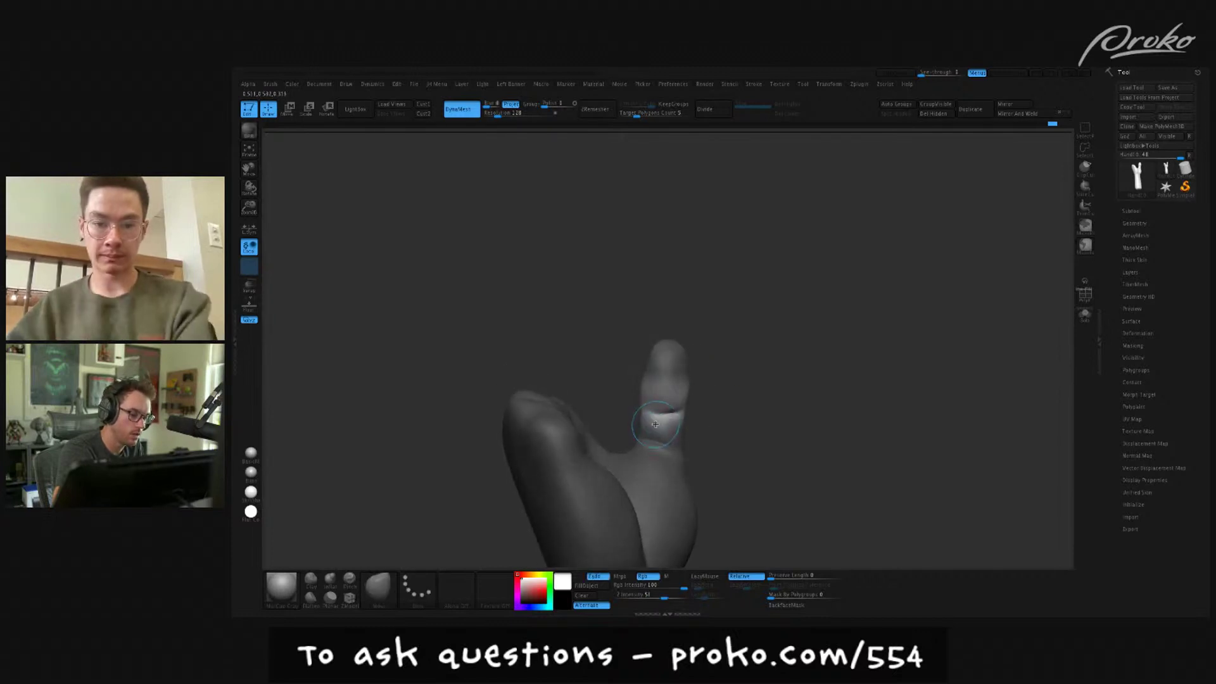
{"action": "mouse_move", "coordinate": [650, 420]}
{"action": "right_mouse_down"}
{"action": "mouse_move", "coordinate": [634, 422]}
{"action": "mouse_move", "coordinate": [697, 424]}
{"action": "mouse_move", "coordinate": [660, 415]}
{"action": "mouse_move", "coordinate": [725, 388]}
{"action": "mouse_move", "coordinate": [712, 360]}
{"action": "mouse_move", "coordinate": [687, 393]}
{"action": "mouse_move", "coordinate": [728, 391]}
{"action": "mouse_move", "coordinate": [639, 401]}
{"action": "mouse_move", "coordinate": [687, 331]}
{"action": "mouse_move", "coordinate": [664, 308]}
{"action": "mouse_move", "coordinate": [679, 315]}
{"action": "mouse_move", "coordinate": [672, 399]}
{"action": "mouse_move", "coordinate": [687, 363]}
{"action": "mouse_move", "coordinate": [651, 438]}
{"action": "mouse_move", "coordinate": [667, 366]}
{"action": "right_mouse_up"}
- Thicken the thin section below the thumb's outer joint with the Inflat brush
{"action": "key", "text": "b"}
{"action": "key", "text": "c"}
{"action": "key", "text": "b"}
{"action": "key", "text": "b"}
{"action": "key", "text": "m"}
{"action": "key", "text": "v"}
{"action": "key", "text": "b"}
{"action": "key", "text": "c"}
{"action": "key", "text": "b"}
{"action": "left_click", "coordinate": [329, 584]}
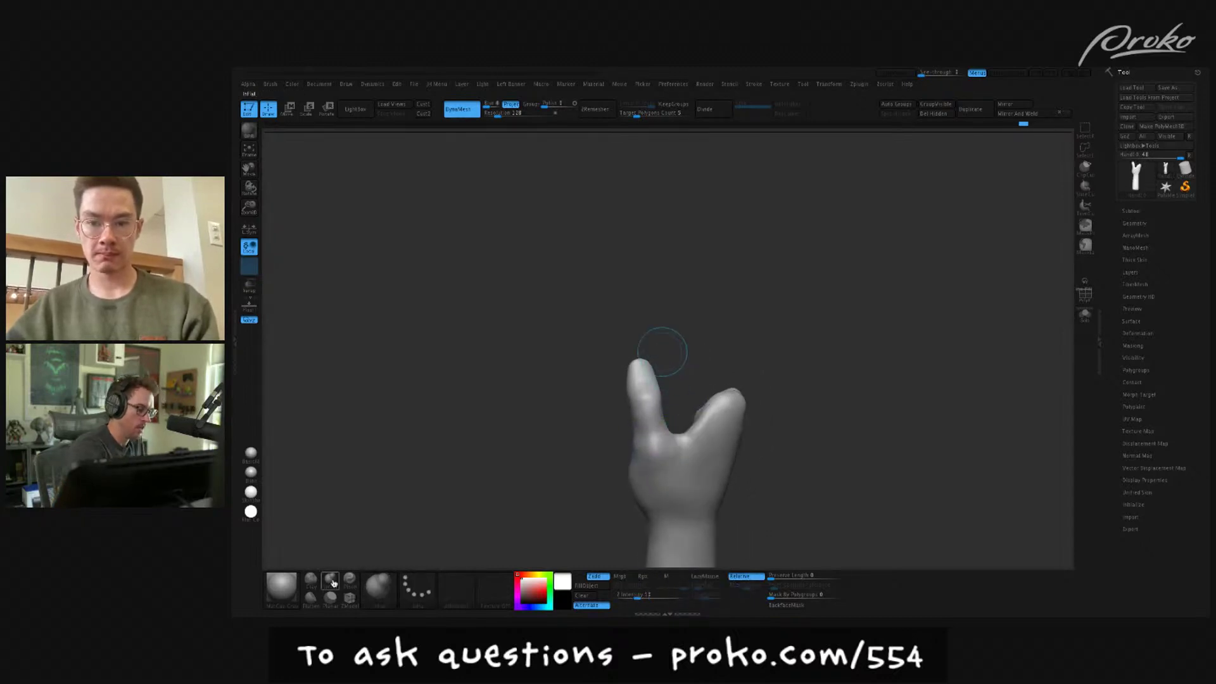
{"action": "left_click_drag", "start_coordinate": [662, 418], "coordinate": [647, 409]}
{"action": "mouse_move", "coordinate": [650, 415]}
{"action": "right_mouse_down"}
{"action": "mouse_move", "coordinate": [673, 348]}
{"action": "mouse_move", "coordinate": [712, 393]}
{"action": "mouse_move", "coordinate": [652, 426]}
{"action": "mouse_move", "coordinate": [724, 401]}
{"action": "mouse_move", "coordinate": [682, 436]}
{"action": "right_mouse_up"}
- Carve the crease at the thumb's joint on the palm side with the Dam Standard brush
{"action": "key", "text": "b"}
{"action": "key", "text": "d"}
{"action": "key", "text": "s"}
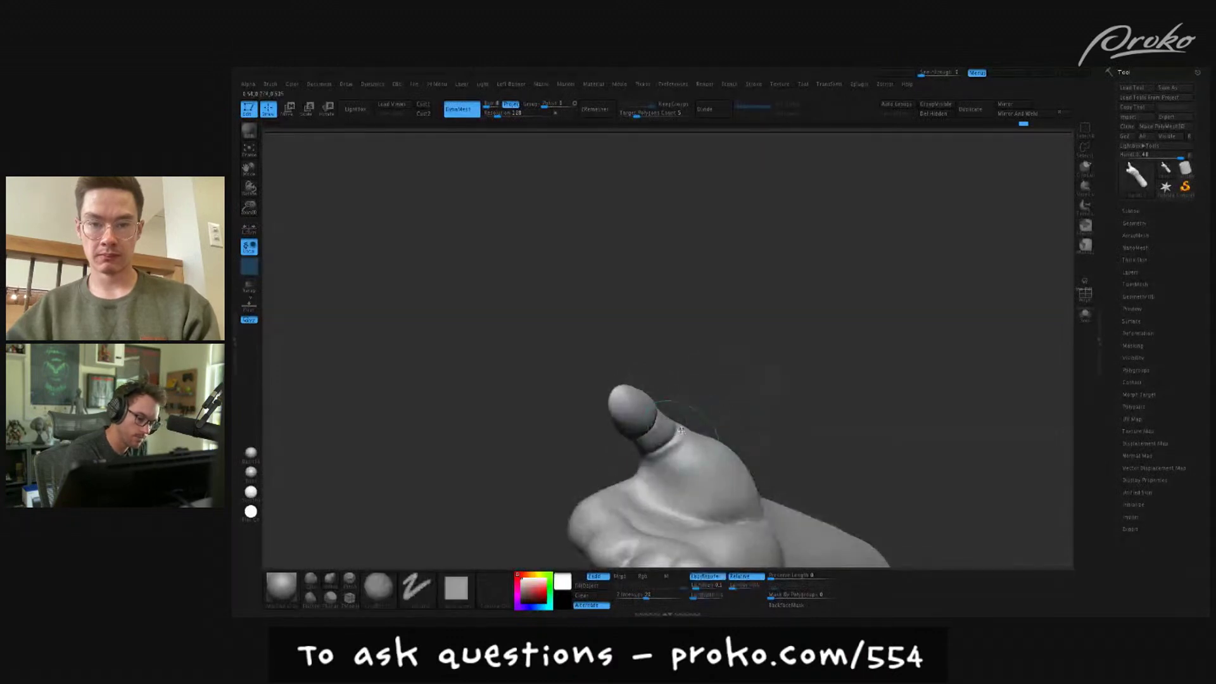
{"action": "left_click_drag", "start_coordinate": [682, 436], "coordinate": [683, 435]}
{"action": "mouse_move", "coordinate": [713, 405]}
{"action": "right_mouse_down"}
{"action": "mouse_move", "coordinate": [672, 446]}
{"action": "mouse_move", "coordinate": [722, 427]}
{"action": "mouse_move", "coordinate": [735, 395]}
{"action": "mouse_move", "coordinate": [801, 413]}
{"action": "mouse_move", "coordinate": [793, 378]}
{"action": "right_mouse_up"}
- Refine the thumb's forms and creases, alternating between the Standard and Dam Standard brushes
{"action": "key", "text": "b"}
{"action": "key", "text": "s"}
{"action": "key", "text": "t"}
{"action": "key", "text": "b"}
{"action": "key", "text": "d"}
{"action": "key", "text": "s"}
{"action": "key", "text": "b"}
{"action": "key", "text": "s"}
{"action": "key", "text": "t"}
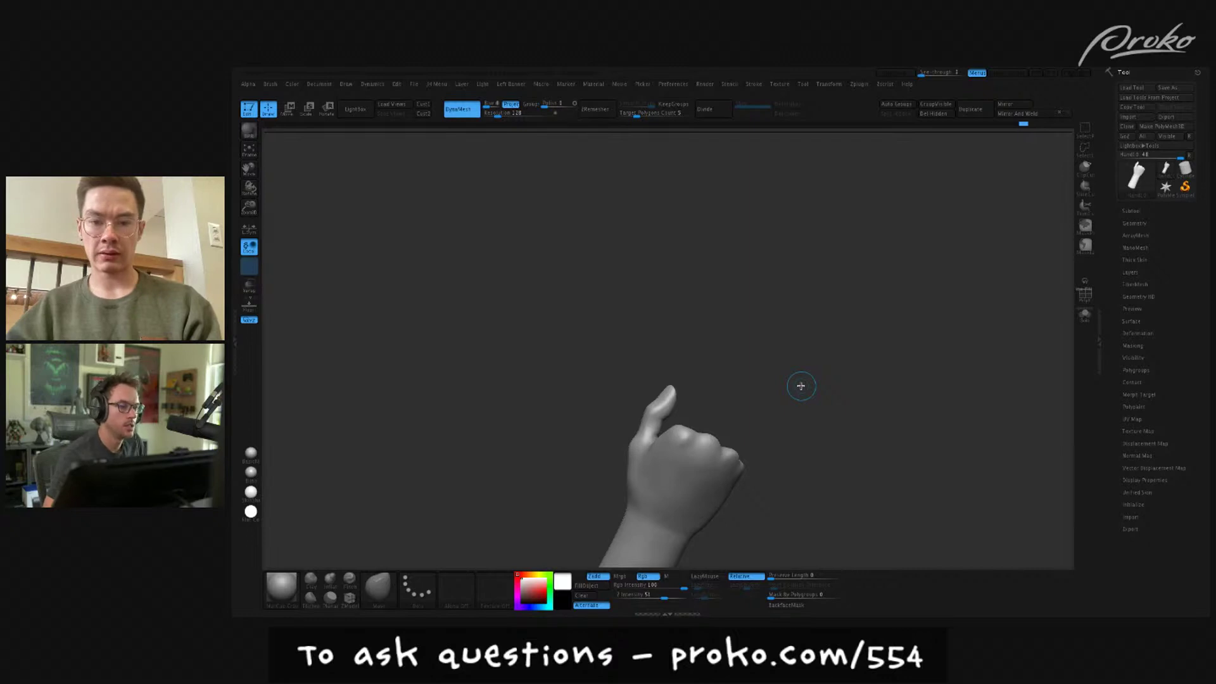
- Adjust the shape of the thumb tip with the Move brush and smooth its surface
{"action": "mouse_move", "coordinate": [861, 466]}
{"action": "left_mouse_down"}
{"action": "mouse_move", "coordinate": [882, 496]}
{"action": "mouse_move", "coordinate": [872, 477]}
{"action": "mouse_move", "coordinate": [870, 498]}
{"action": "mouse_move", "coordinate": [853, 491]}
{"action": "mouse_move", "coordinate": [880, 500]}
{"action": "mouse_move", "coordinate": [871, 477]}
{"action": "left_mouse_up"}
{"action": "mouse_move", "coordinate": [686, 342]}
{"action": "left_mouse_down"}
{"action": "mouse_move", "coordinate": [640, 393]}
{"action": "mouse_move", "coordinate": [666, 336]}
{"action": "mouse_move", "coordinate": [690, 332]}
{"action": "mouse_move", "coordinate": [654, 393]}
{"action": "left_mouse_up"}
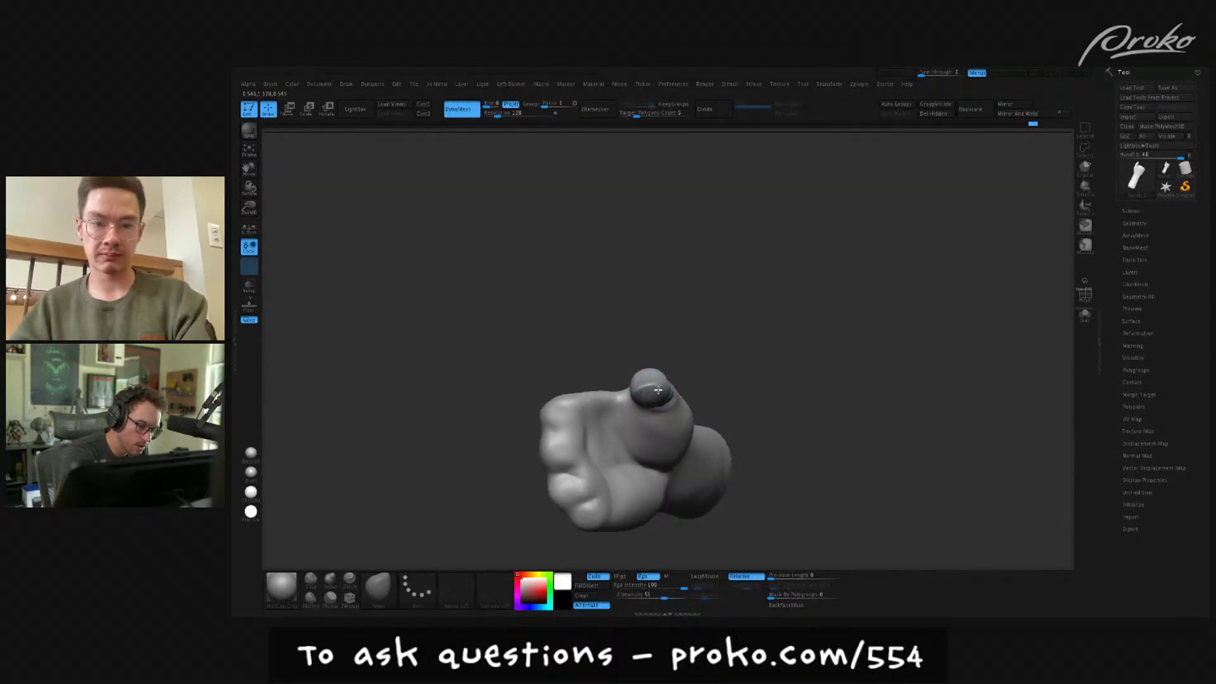
{"action": "mouse_move", "coordinate": [659, 392]}
{"action": "left_mouse_down"}
{"action": "mouse_move", "coordinate": [690, 337]}
{"action": "mouse_move", "coordinate": [643, 346]}
{"action": "mouse_move", "coordinate": [673, 344]}
{"action": "mouse_move", "coordinate": [695, 382]}
{"action": "mouse_move", "coordinate": [640, 351]}
{"action": "mouse_move", "coordinate": [640, 402]}
{"action": "mouse_move", "coordinate": [654, 412]}
{"action": "mouse_move", "coordinate": [657, 381]}
{"action": "left_mouse_up"}
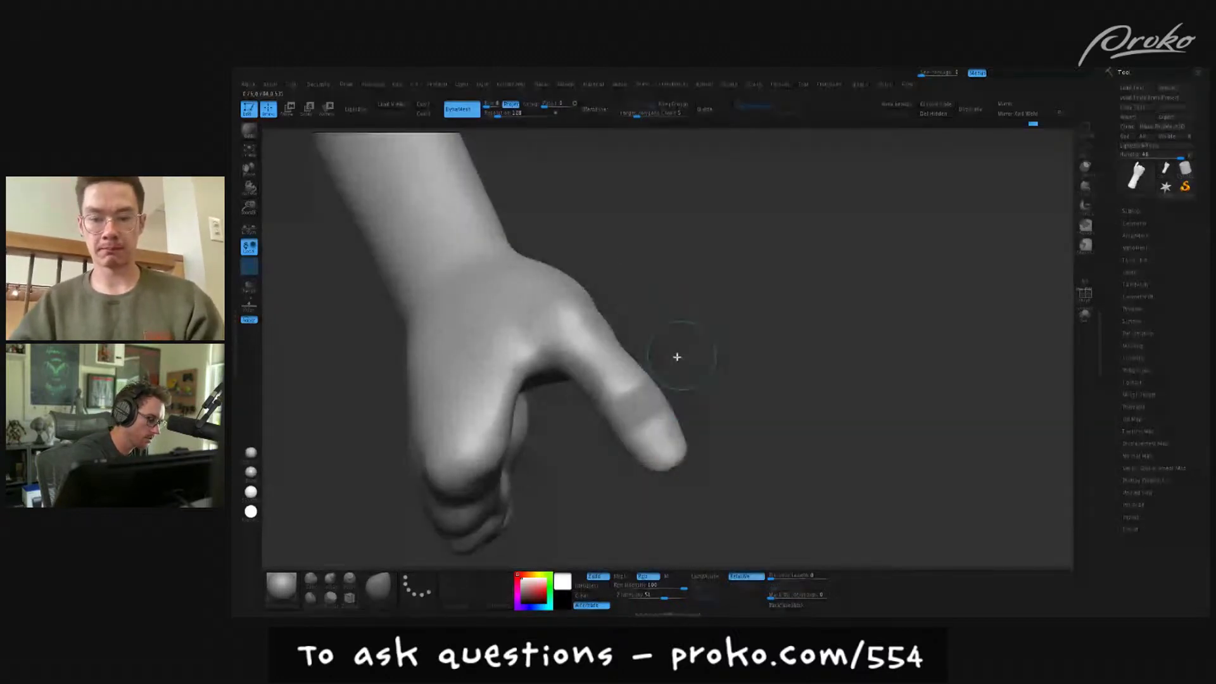
{"action": "key", "text": "shift"}
- Add thickness around the thumb's outer joint and end segment from several angles with the Inflat brush
{"action": "right_click_drag", "start_coordinate": [641, 392], "coordinate": [617, 414]}
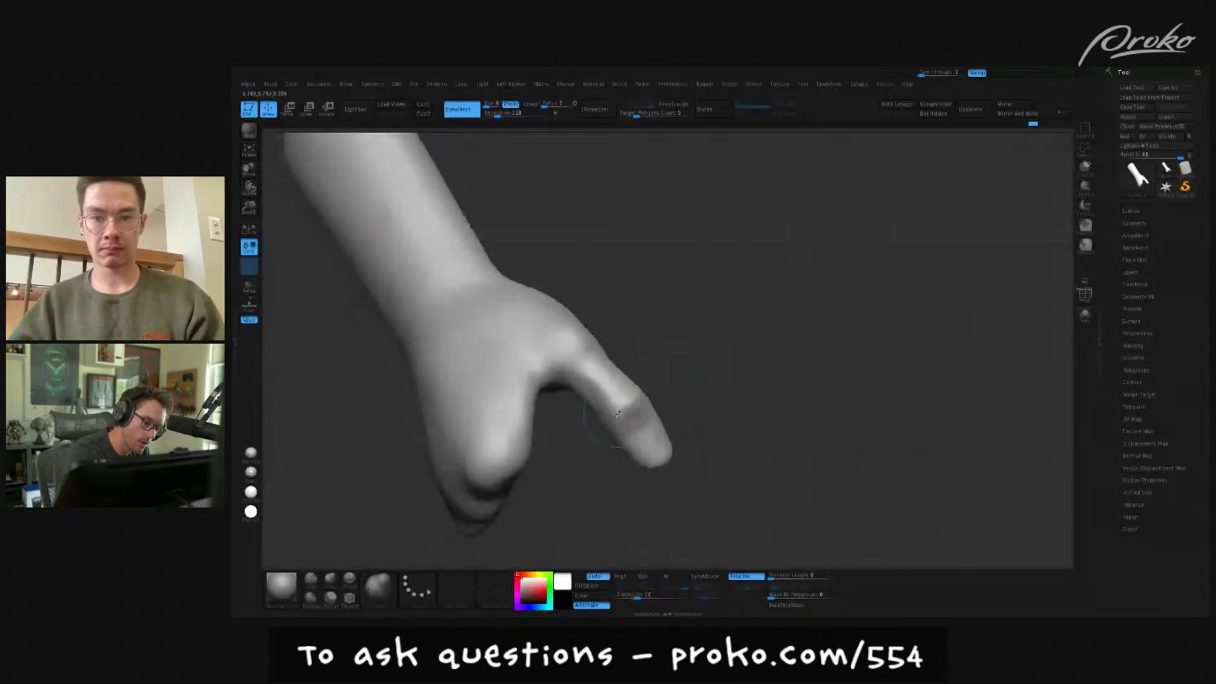
{"action": "right_click_drag", "start_coordinate": [667, 377], "coordinate": [633, 381]}
{"action": "mouse_move", "coordinate": [720, 402]}
{"action": "right_mouse_down"}
{"action": "mouse_move", "coordinate": [618, 333]}
{"action": "mouse_move", "coordinate": [644, 307]}
{"action": "mouse_move", "coordinate": [627, 409]}
{"action": "right_mouse_up"}
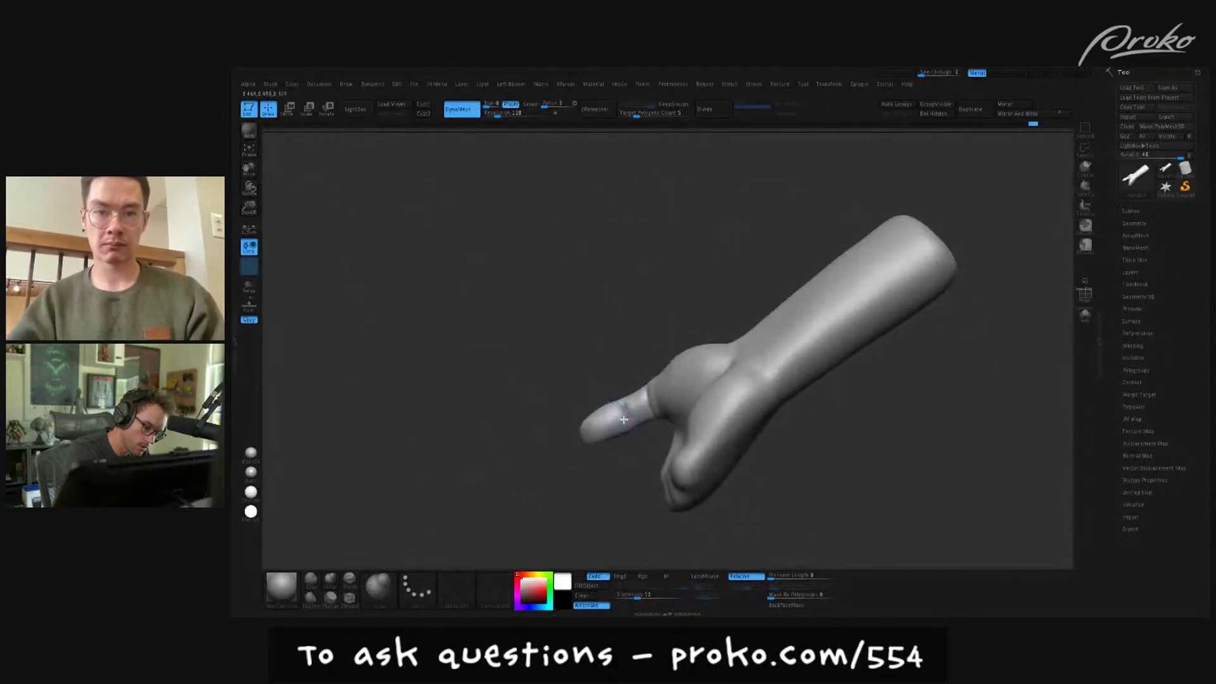
{"action": "mouse_move", "coordinate": [649, 420]}
{"action": "left_mouse_down"}
{"action": "mouse_move", "coordinate": [628, 409]}
{"action": "mouse_move", "coordinate": [620, 418]}
{"action": "left_mouse_up"}
{"action": "right_click_drag", "start_coordinate": [651, 410], "coordinate": [625, 419]}
{"action": "left_click_drag", "start_coordinate": [626, 419], "coordinate": [611, 432]}
{"action": "mouse_move", "coordinate": [594, 421]}
{"action": "right_mouse_down"}
{"action": "mouse_move", "coordinate": [670, 421]}
{"action": "mouse_move", "coordinate": [661, 367]}
{"action": "right_mouse_up"}
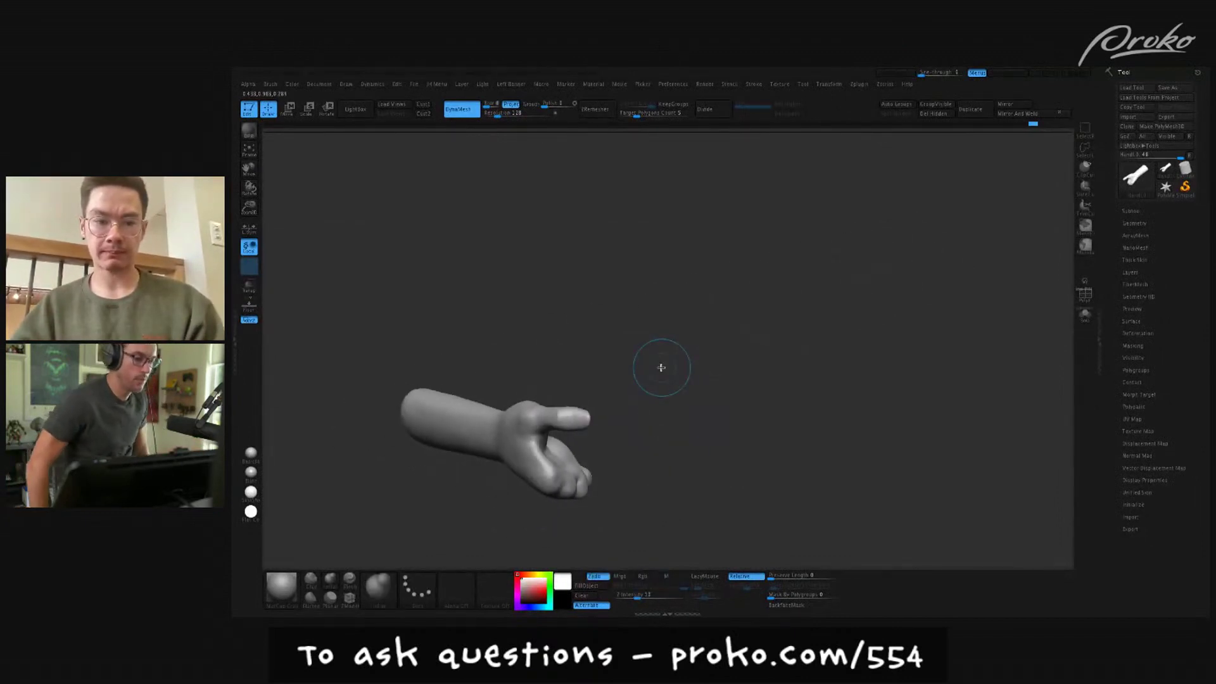
{"action": "mouse_move", "coordinate": [630, 304]}
{"action": "right_mouse_down", "text": "alt"}
{"action": "mouse_move", "coordinate": [671, 289]}
{"action": "mouse_move", "coordinate": [694, 324]}
{"action": "right_mouse_up", "text": "alt"}
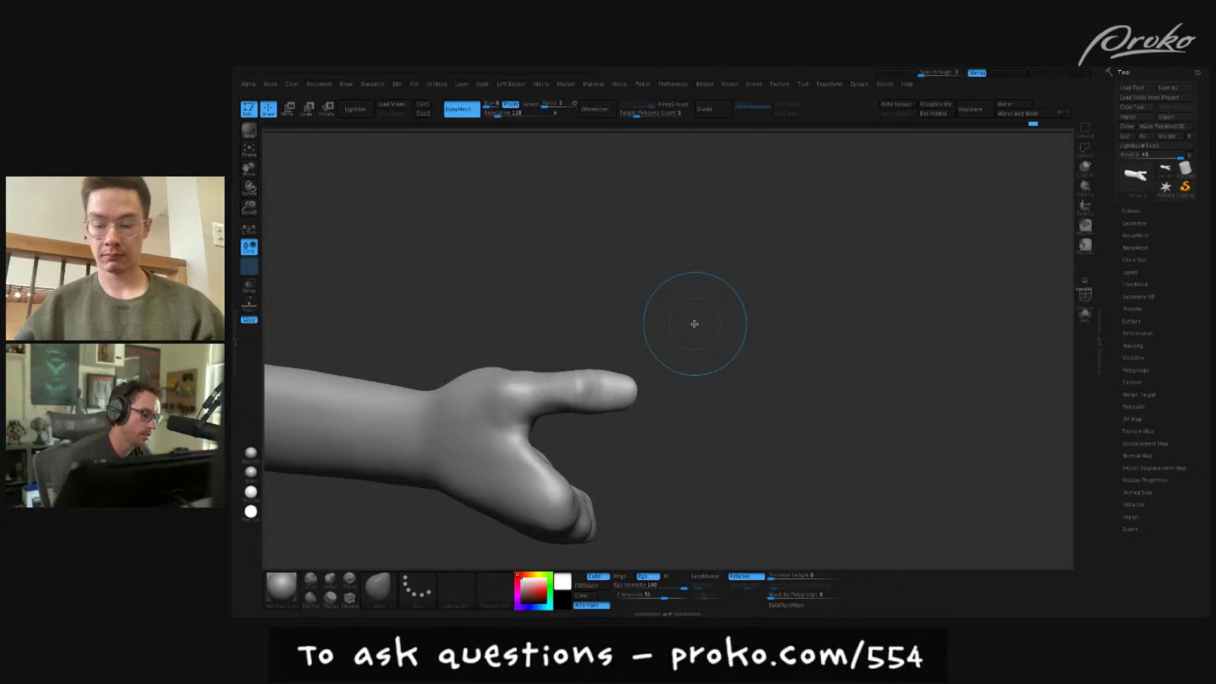
- Build up the thumb's outer knuckle and lower segment with the ClayBuildup brush, smoothing between strokes
{"action": "mouse_move", "coordinate": [773, 478]}
{"action": "left_mouse_down"}
{"action": "mouse_move", "coordinate": [809, 494]}
{"action": "mouse_move", "coordinate": [777, 477]}
{"action": "left_mouse_up"}
{"action": "key", "text": "b"}
{"action": "key", "text": "c"}
{"action": "key", "text": "b"}
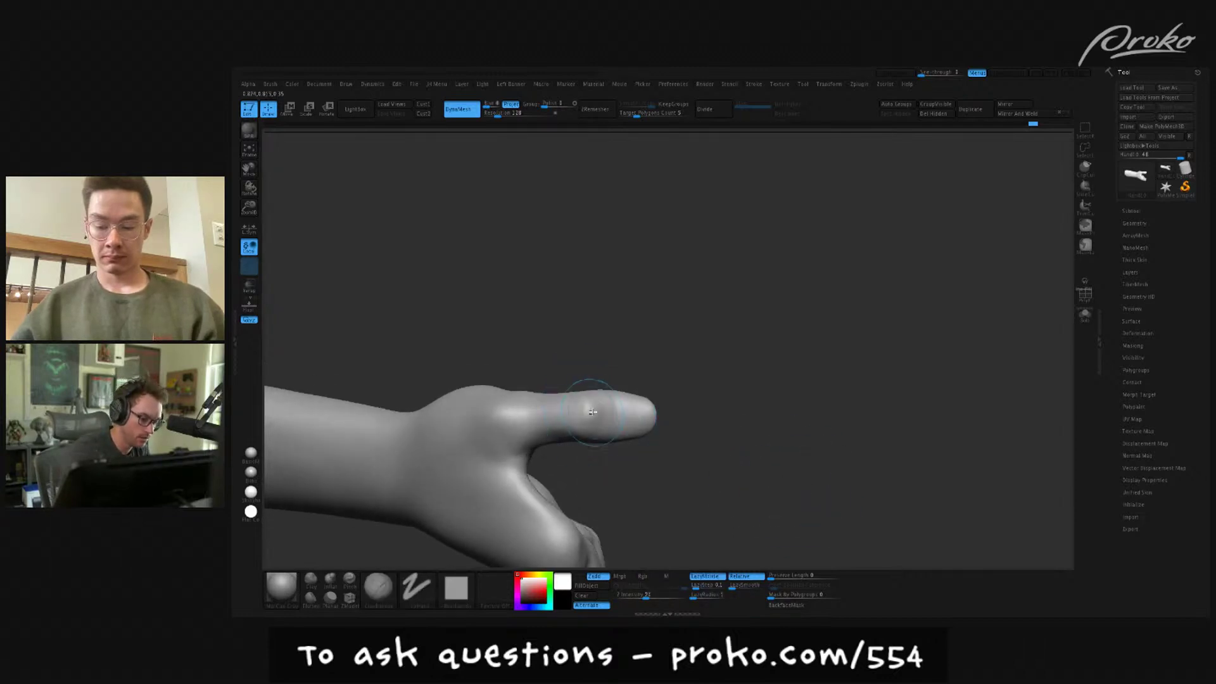
{"action": "mouse_move", "coordinate": [591, 430]}
{"action": "left_mouse_down"}
{"action": "mouse_move", "coordinate": [611, 413]}
{"action": "mouse_move", "coordinate": [608, 437]}
{"action": "left_mouse_up"}
{"action": "key", "text": "shift"}
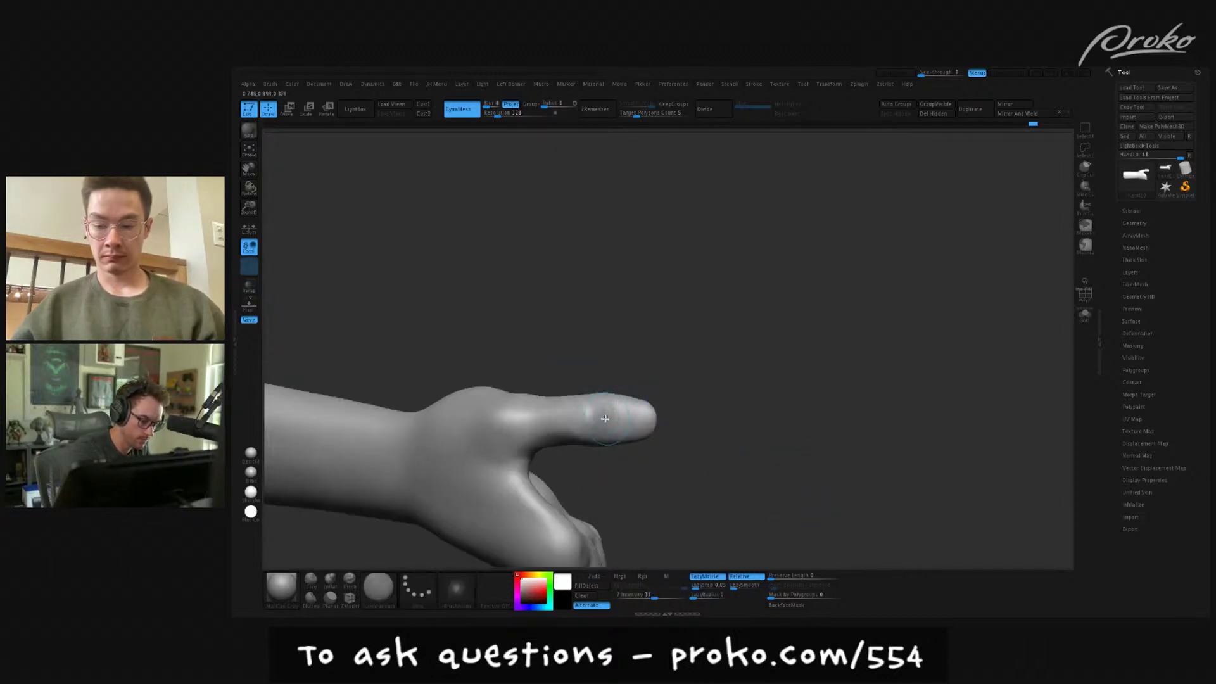
{"action": "left_click_drag", "start_coordinate": [703, 380], "coordinate": [657, 352]}
{"action": "left_click_drag", "start_coordinate": [565, 425], "coordinate": [557, 433]}
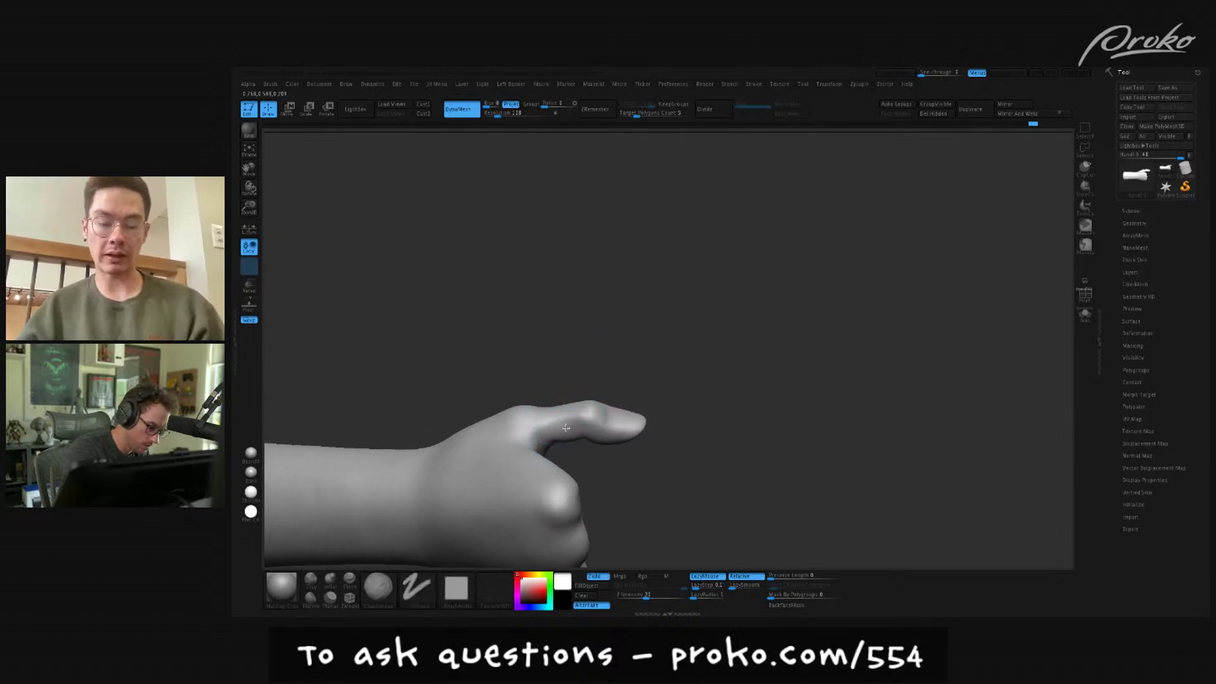
- Check the thumb from the side and back of the hand and save the sculpt as a ZTool file
{"action": "left_click_drag", "start_coordinate": [573, 386], "coordinate": [568, 416]}
{"action": "left_click_drag", "start_coordinate": [612, 378], "coordinate": [748, 371]}
{"action": "left_click_drag", "start_coordinate": [892, 352], "coordinate": [737, 369]}
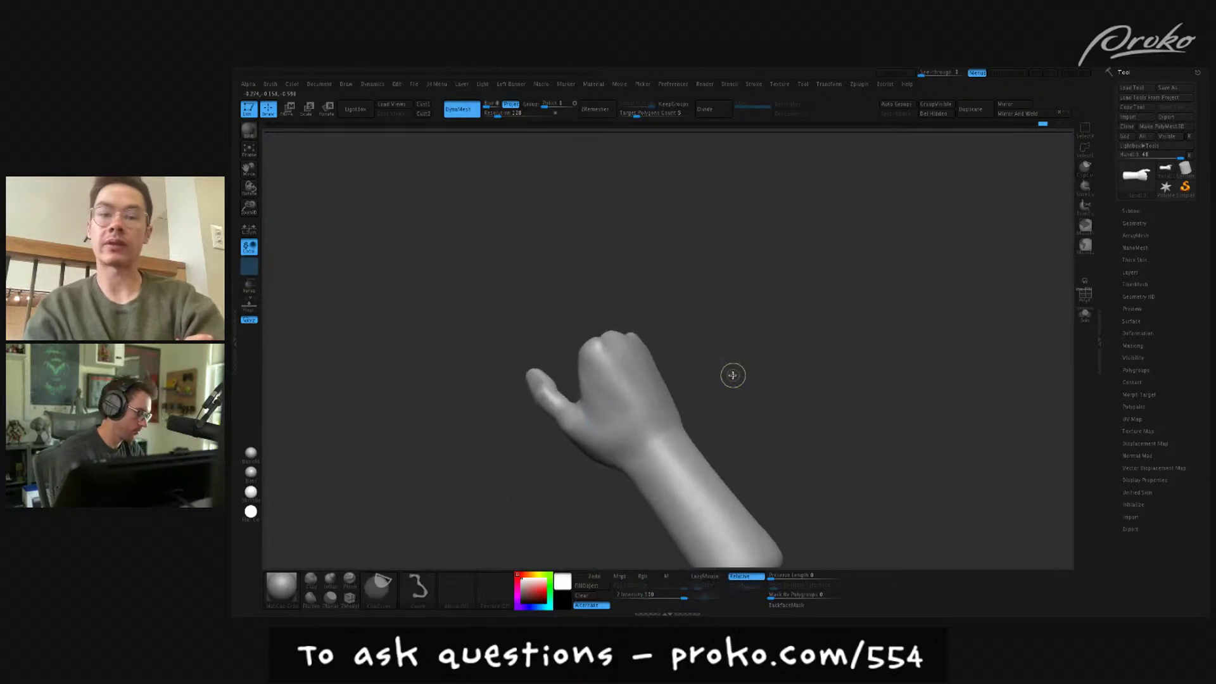
{"action": "key", "text": "ctrl+s"}
{"action": "key", "text": "Return"}
{"action": "key", "text": "Return"}
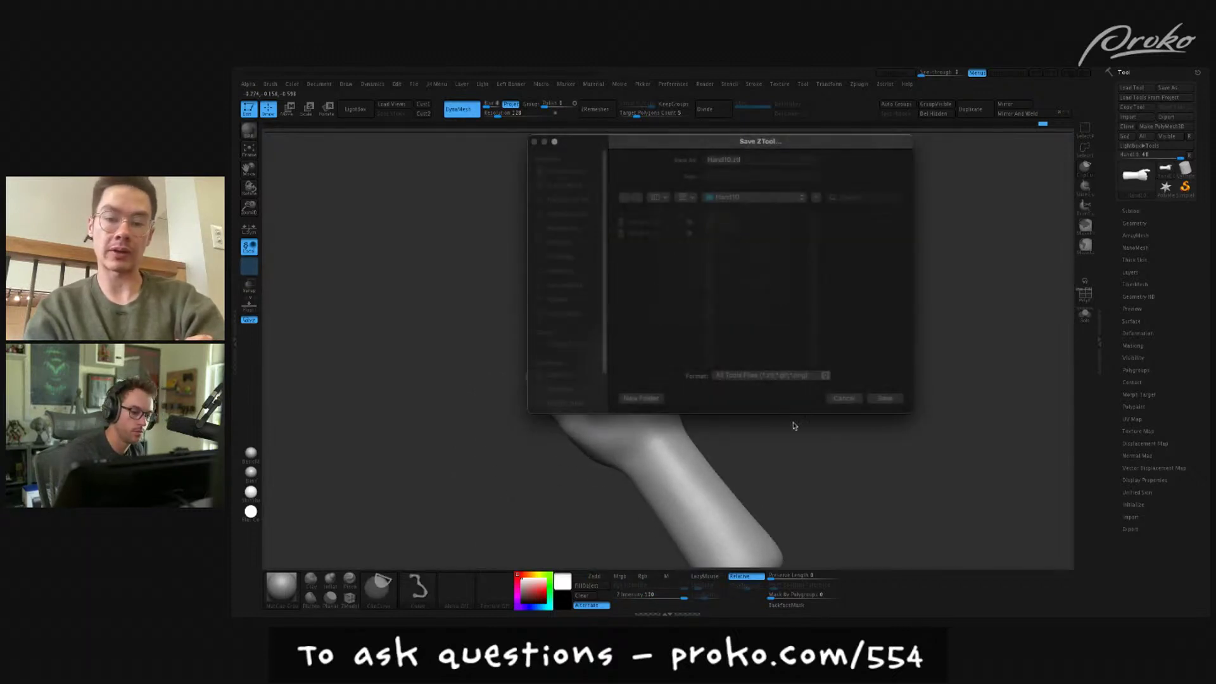
{"action": "mouse_move", "coordinate": [857, 467]}
{"action": "left_mouse_down"}
{"action": "mouse_move", "coordinate": [857, 483]}
{"action": "mouse_move", "coordinate": [904, 467]}
{"action": "mouse_move", "coordinate": [899, 454]}
{"action": "mouse_move", "coordinate": [880, 473]}
{"action": "left_mouse_up"}
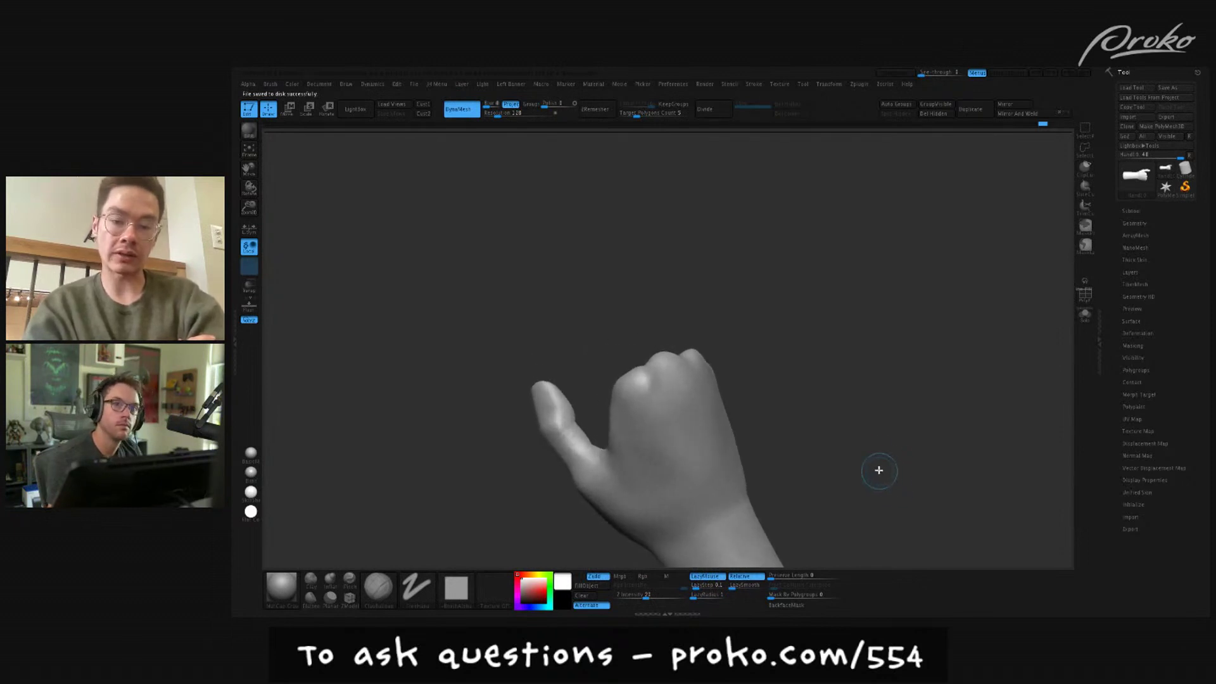
- Adjust the outline of the knuckles at the end of the fist with the Move brush
{"action": "key", "text": "b"}
{"action": "key", "text": "m"}
{"action": "key", "text": "v"}
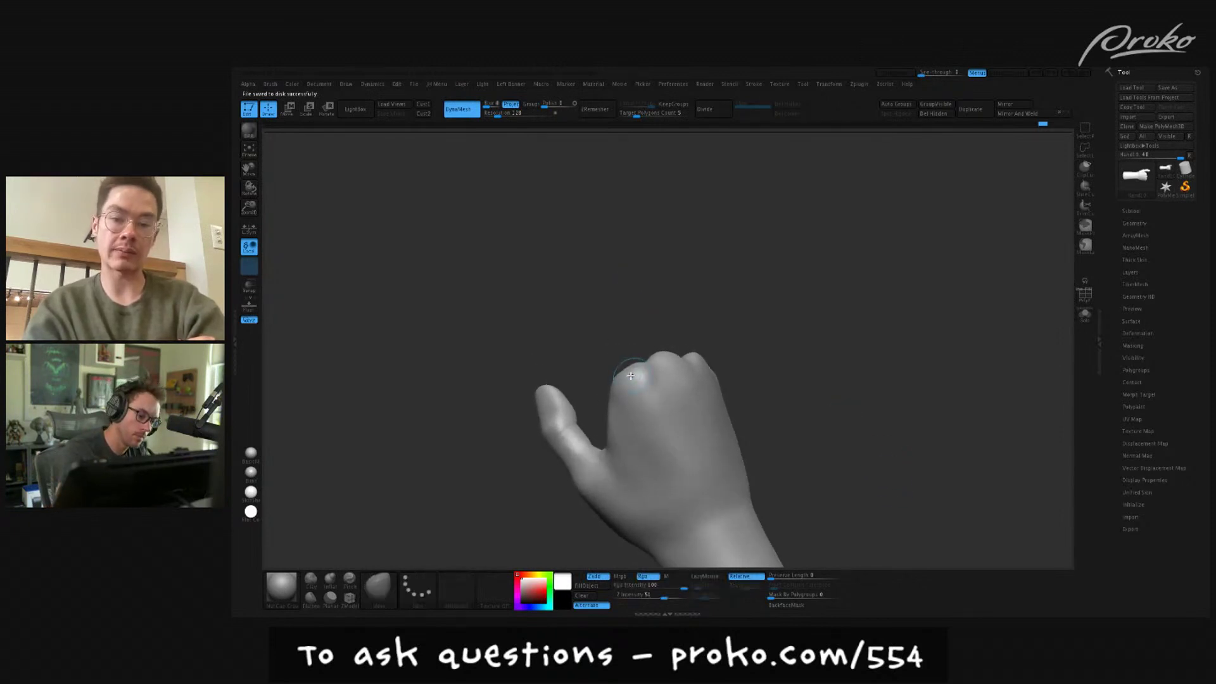
{"action": "mouse_move", "coordinate": [635, 342]}
{"action": "left_mouse_down"}
{"action": "mouse_move", "coordinate": [632, 353]}
{"action": "mouse_move", "coordinate": [637, 334]}
{"action": "mouse_move", "coordinate": [673, 367]}
{"action": "mouse_move", "coordinate": [665, 339]}
{"action": "left_mouse_up"}
- Enlarge the brush and refine the forms around the knuckles with the Standard brush
{"action": "key", "text": "b"}
{"action": "key", "text": "s"}
{"action": "key", "text": "t"}
{"action": "key", "text": "s"}
{"action": "mouse_move", "coordinate": [678, 380]}
{"action": "left_mouse_down"}
{"action": "mouse_move", "coordinate": [693, 280]}
{"action": "mouse_move", "coordinate": [638, 342]}
{"action": "left_mouse_up"}
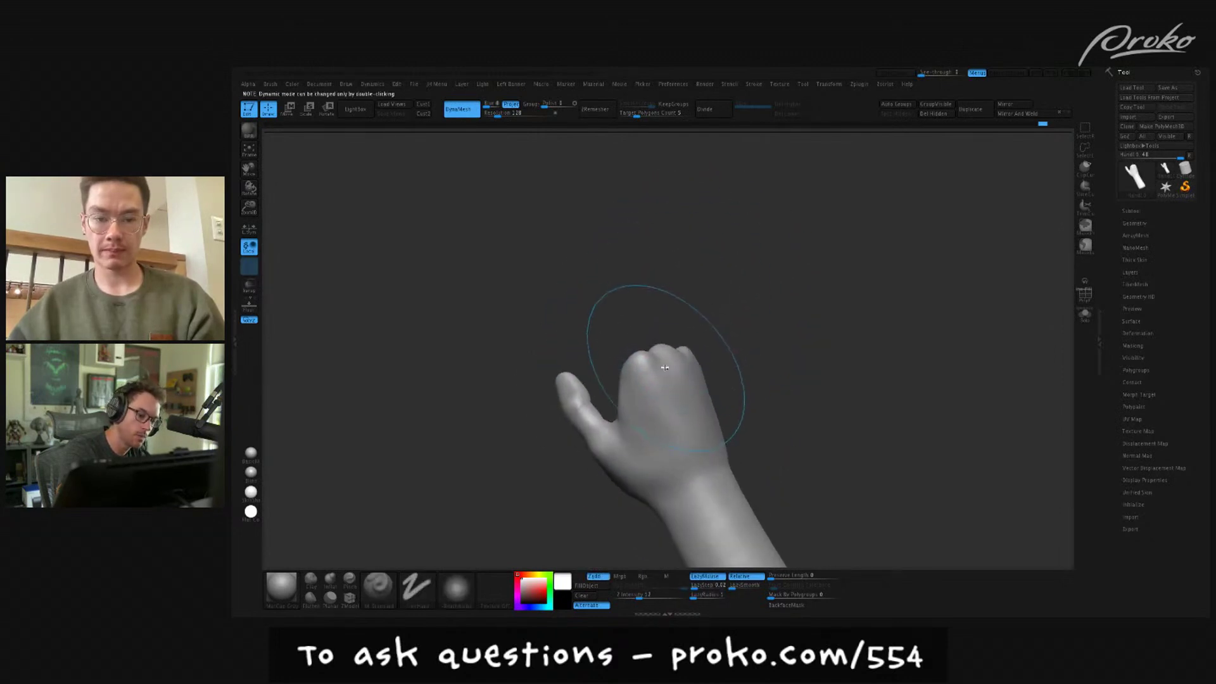
{"action": "mouse_move", "coordinate": [695, 383]}
{"action": "left_mouse_down"}
{"action": "mouse_move", "coordinate": [724, 314]}
{"action": "mouse_move", "coordinate": [652, 357]}
{"action": "left_mouse_up"}
{"action": "mouse_move", "coordinate": [660, 287]}
{"action": "left_mouse_down"}
{"action": "mouse_move", "coordinate": [714, 345]}
{"action": "mouse_move", "coordinate": [674, 339]}
{"action": "mouse_move", "coordinate": [657, 304]}
{"action": "mouse_move", "coordinate": [671, 337]}
{"action": "mouse_move", "coordinate": [711, 296]}
{"action": "left_mouse_up"}
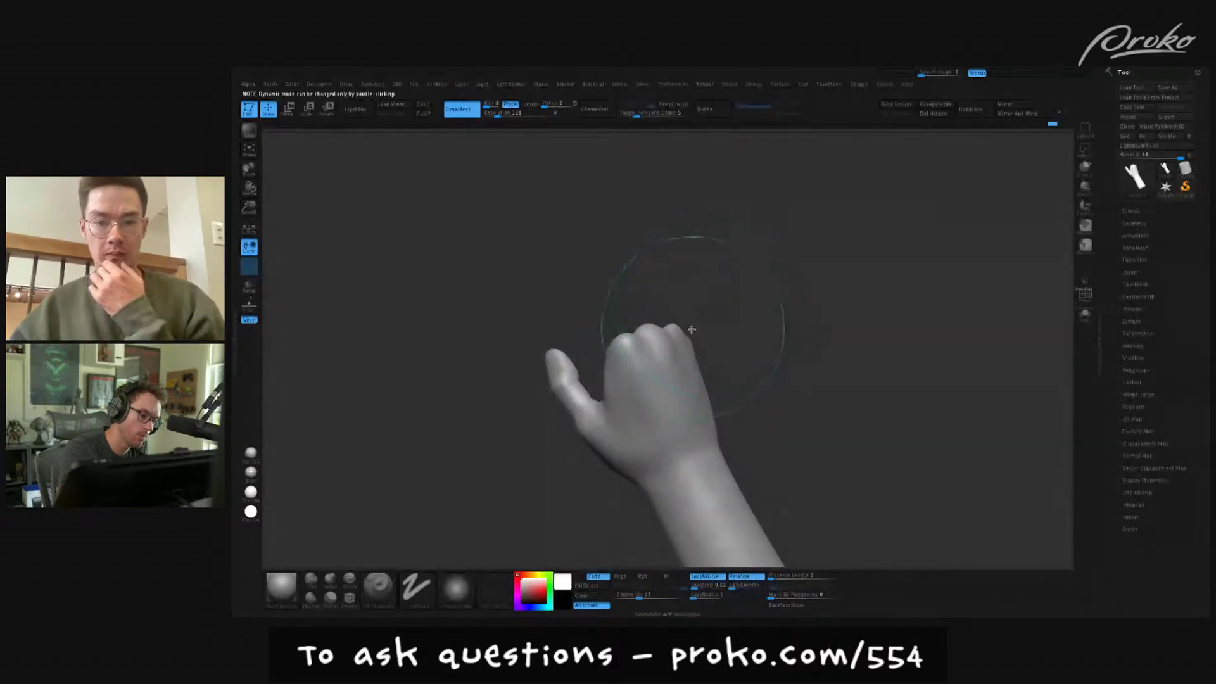
- Build up the knuckles and the back of the hand with the ClayBuildup brush, smoothing the strokes
{"action": "key", "text": "b"}
{"action": "key", "text": "c"}
{"action": "key", "text": "b"}
{"action": "key", "text": "s"}
{"action": "left_click_drag", "start_coordinate": [659, 353], "coordinate": [644, 353]}
{"action": "right_click_drag", "start_coordinate": [644, 354], "coordinate": [672, 350]}
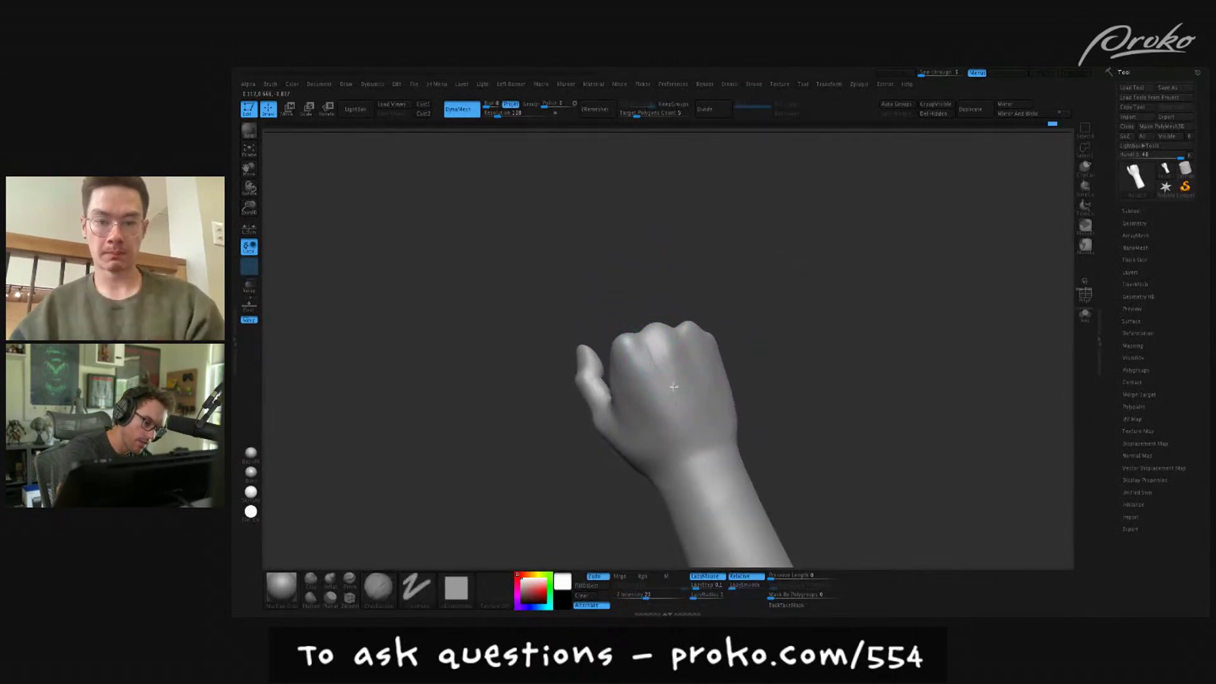
{"action": "right_click_drag", "start_coordinate": [684, 279], "coordinate": [662, 333]}
{"action": "mouse_move", "coordinate": [674, 380]}
{"action": "right_mouse_down"}
{"action": "mouse_move", "coordinate": [736, 333]}
{"action": "mouse_move", "coordinate": [716, 325]}
{"action": "mouse_move", "coordinate": [690, 359]}
{"action": "mouse_move", "coordinate": [698, 372]}
{"action": "mouse_move", "coordinate": [658, 404]}
{"action": "mouse_move", "coordinate": [706, 351]}
{"action": "mouse_move", "coordinate": [703, 327]}
{"action": "mouse_move", "coordinate": [692, 328]}
{"action": "mouse_move", "coordinate": [720, 334]}
{"action": "mouse_move", "coordinate": [723, 301]}
{"action": "mouse_move", "coordinate": [727, 336]}
{"action": "mouse_move", "coordinate": [776, 293]}
{"action": "mouse_move", "coordinate": [725, 261]}
{"action": "mouse_move", "coordinate": [775, 319]}
{"action": "mouse_move", "coordinate": [747, 253]}
{"action": "mouse_move", "coordinate": [730, 301]}
{"action": "mouse_move", "coordinate": [752, 374]}
{"action": "mouse_move", "coordinate": [705, 321]}
{"action": "mouse_move", "coordinate": [713, 353]}
{"action": "mouse_move", "coordinate": [684, 353]}
{"action": "right_mouse_up"}
{"action": "key", "text": "1"}
{"action": "key", "text": "s"}
{"action": "key", "text": "shift"}
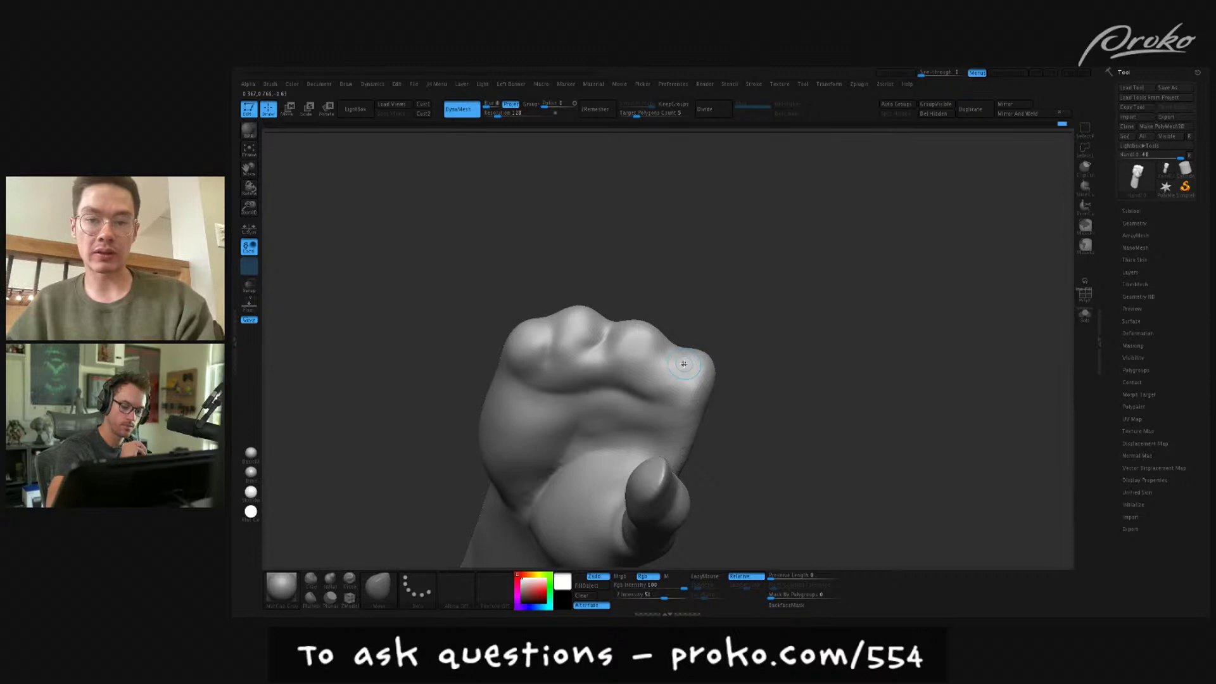
- Mask a rounded area on the front of the index knuckle where the finger starts
{"action": "left_click_drag", "start_coordinate": [839, 434], "coordinate": [752, 364]}
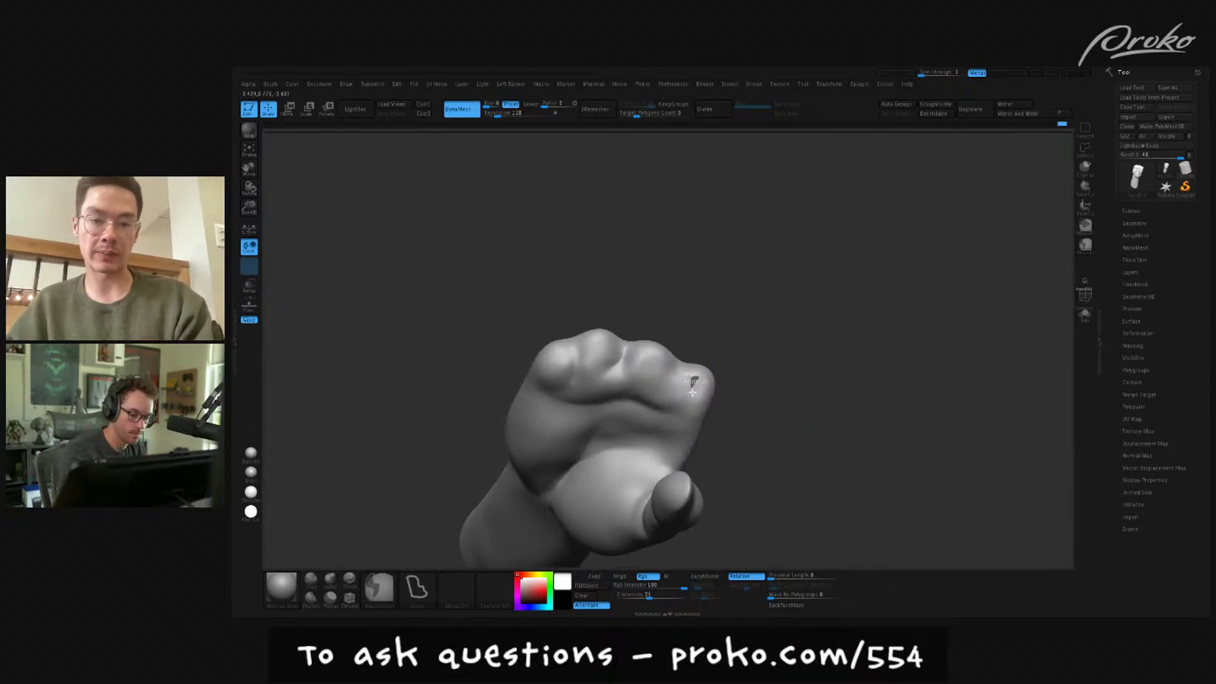
{"action": "mouse_move", "coordinate": [739, 258]}
{"action": "left_mouse_down"}
{"action": "mouse_move", "coordinate": [742, 302]}
{"action": "mouse_move", "coordinate": [725, 274]}
{"action": "mouse_move", "coordinate": [711, 282]}
{"action": "mouse_move", "coordinate": [677, 342]}
{"action": "mouse_move", "coordinate": [692, 342]}
{"action": "mouse_move", "coordinate": [668, 343]}
{"action": "mouse_move", "coordinate": [690, 346]}
{"action": "mouse_move", "coordinate": [687, 361]}
{"action": "mouse_move", "coordinate": [681, 333]}
{"action": "mouse_move", "coordinate": [662, 345]}
{"action": "mouse_move", "coordinate": [685, 361]}
{"action": "mouse_move", "coordinate": [671, 353]}
{"action": "left_mouse_up"}
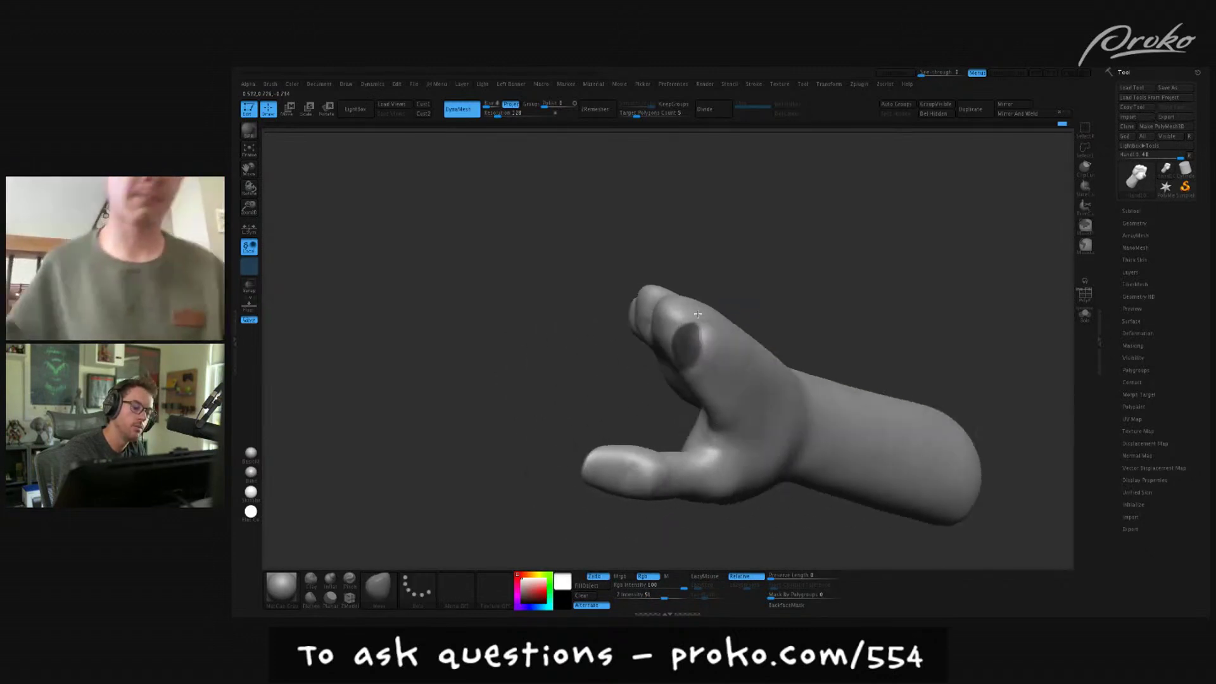
{"action": "left_click_drag", "start_coordinate": [750, 251], "coordinate": [717, 312]}
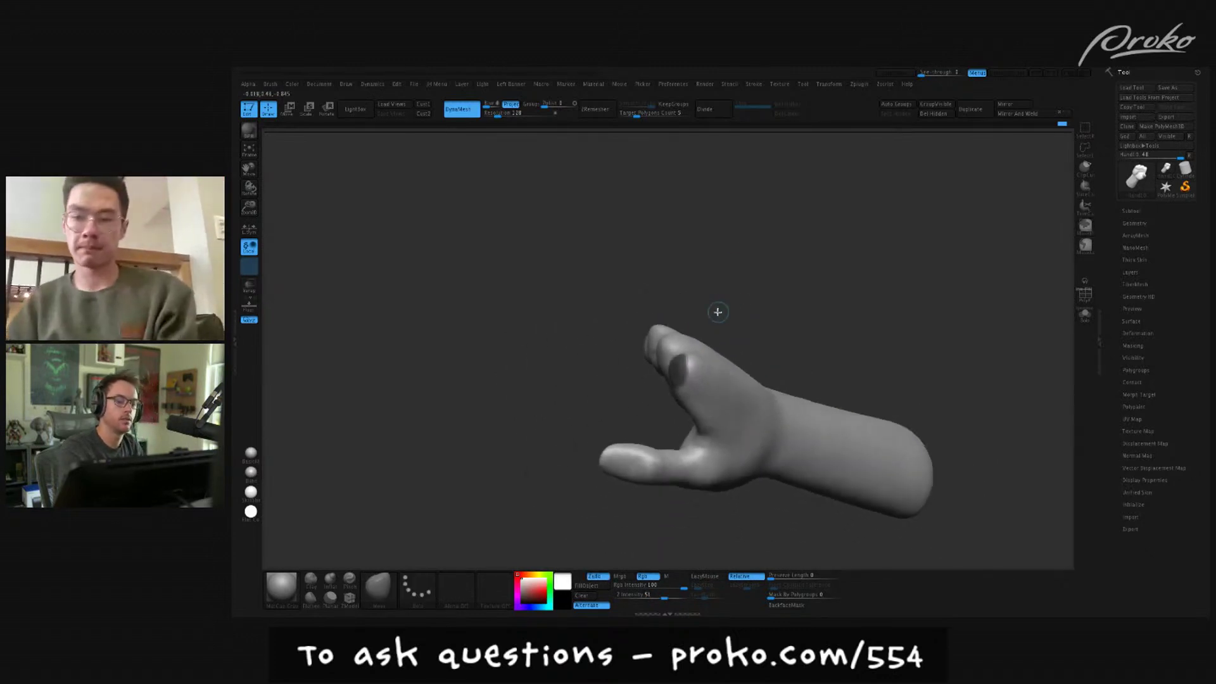
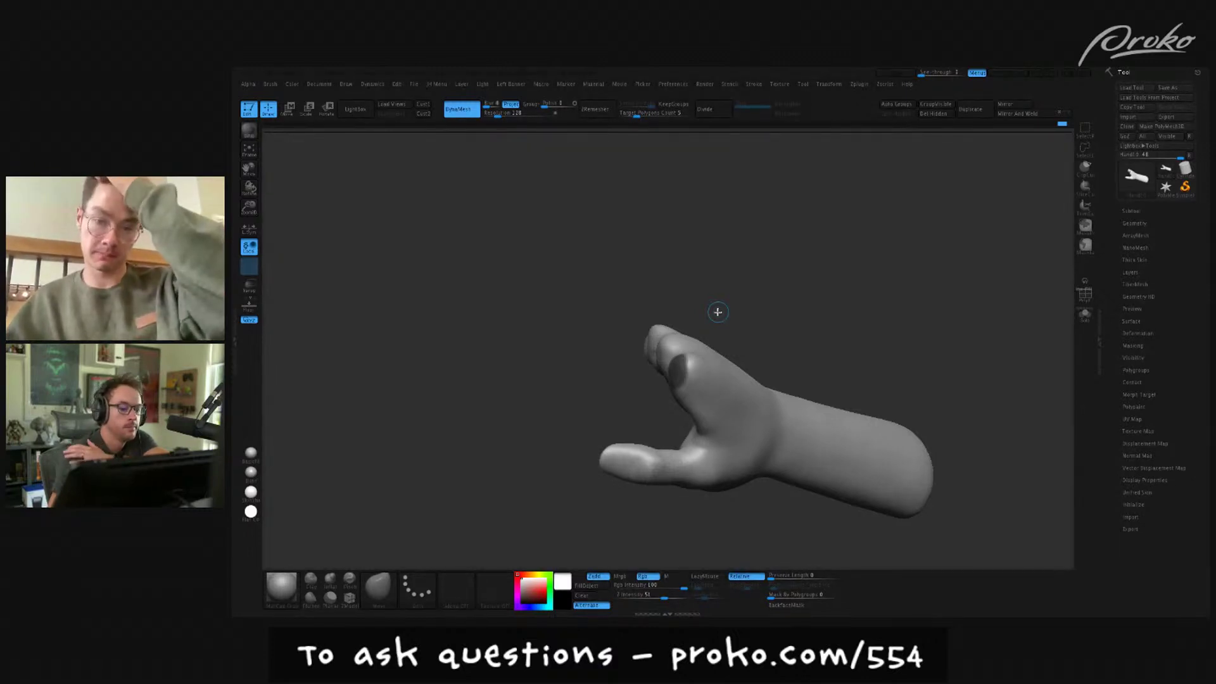
{"action": "left_click_drag", "start_coordinate": [804, 524], "coordinate": [868, 505]}
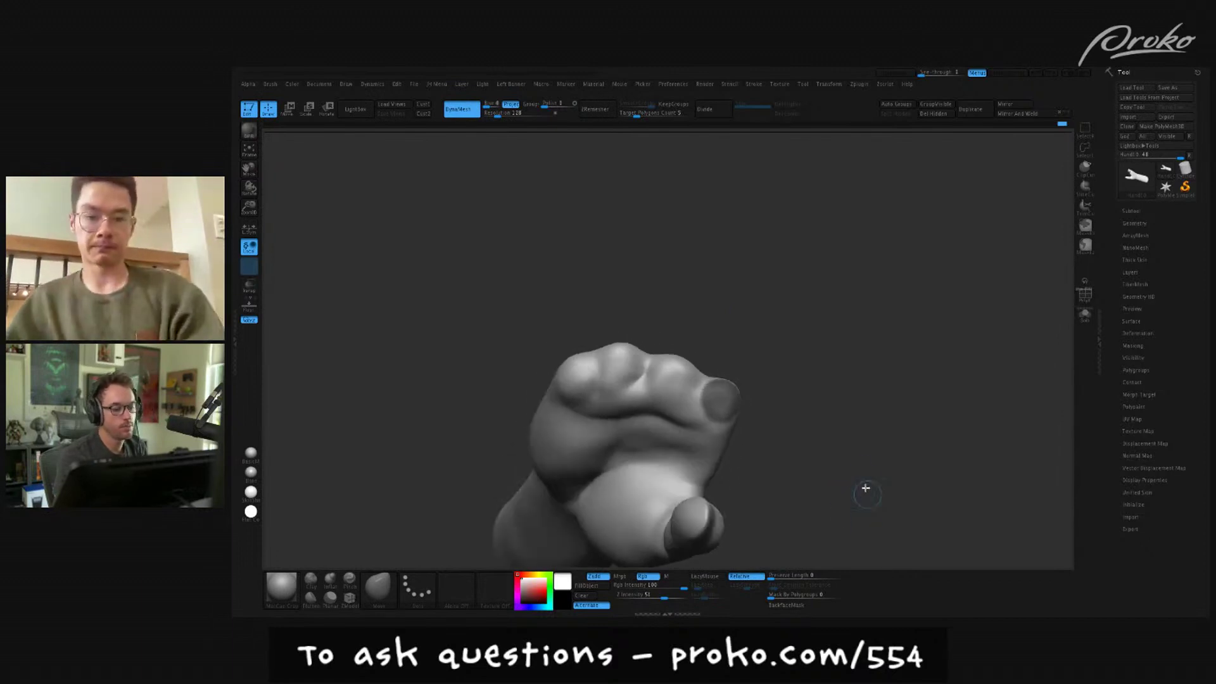
{"action": "left_click_drag", "start_coordinate": [742, 371], "coordinate": [713, 416]}
{"action": "key", "text": "ctrl"}
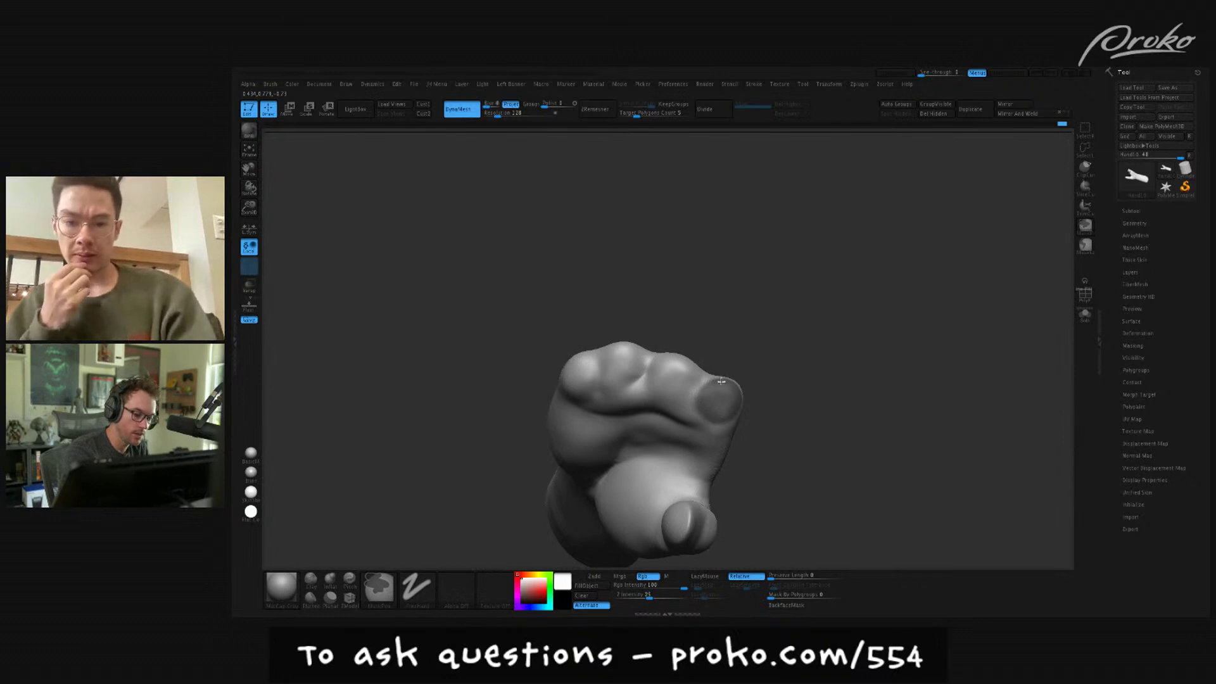
{"action": "left_click_drag", "start_coordinate": [810, 425], "coordinate": [779, 357]}
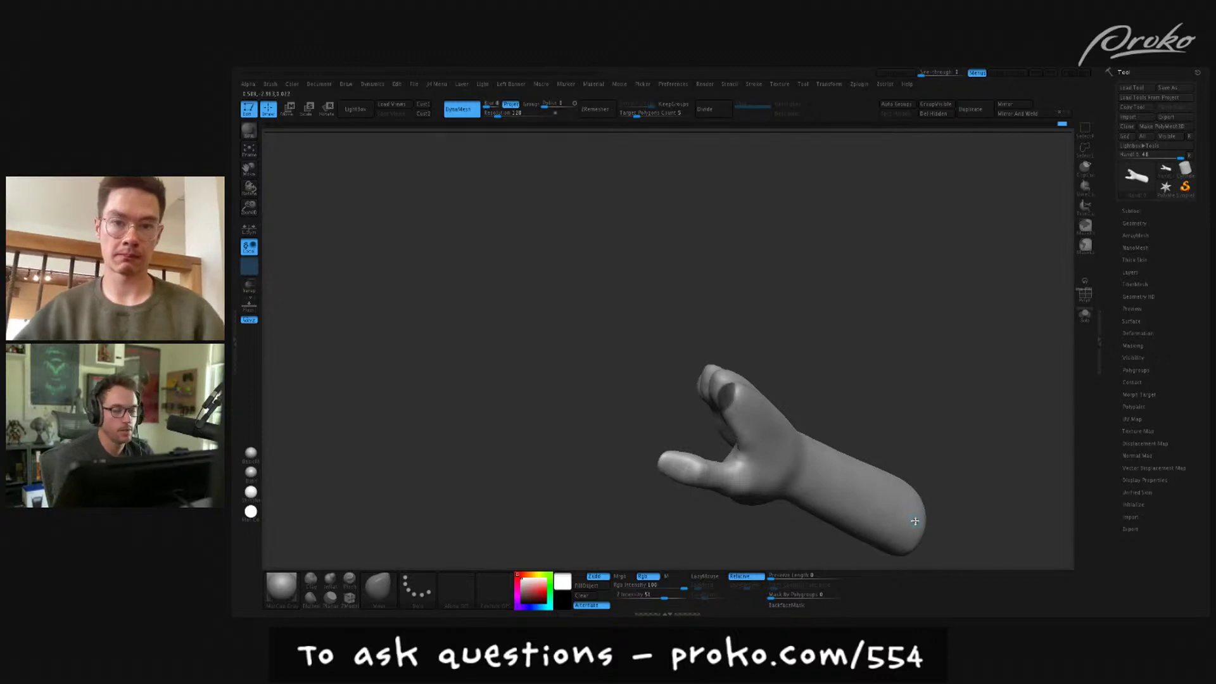
- Invert the mask and pull the first index finger segment out of the knuckle with Transpose Move
{"action": "left_click_drag", "start_coordinate": [944, 415], "coordinate": [927, 463], "text": "alt"}
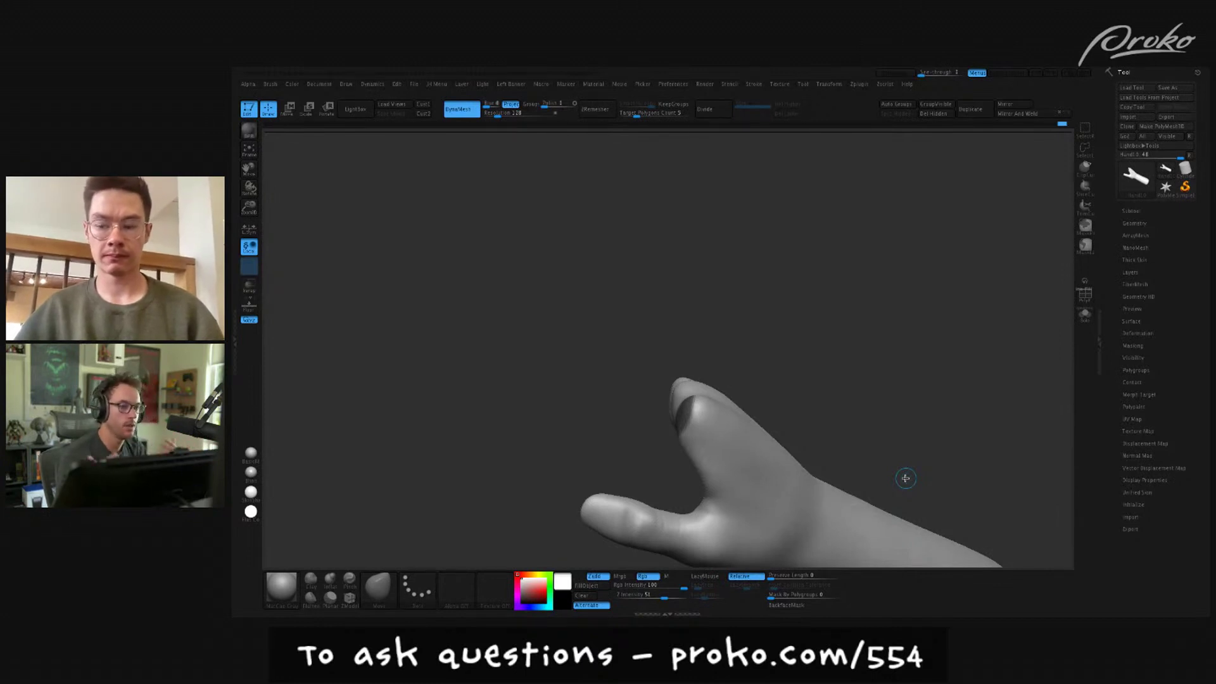
{"action": "left_click_drag", "start_coordinate": [906, 447], "coordinate": [902, 437]}
{"action": "key", "text": "ctrl"}
{"action": "left_click", "coordinate": [744, 348], "text": "ctrl"}
{"action": "key", "text": "w"}
{"action": "left_click_drag", "start_coordinate": [688, 400], "coordinate": [889, 353]}
{"action": "left_click_drag", "start_coordinate": [788, 378], "coordinate": [720, 394]}
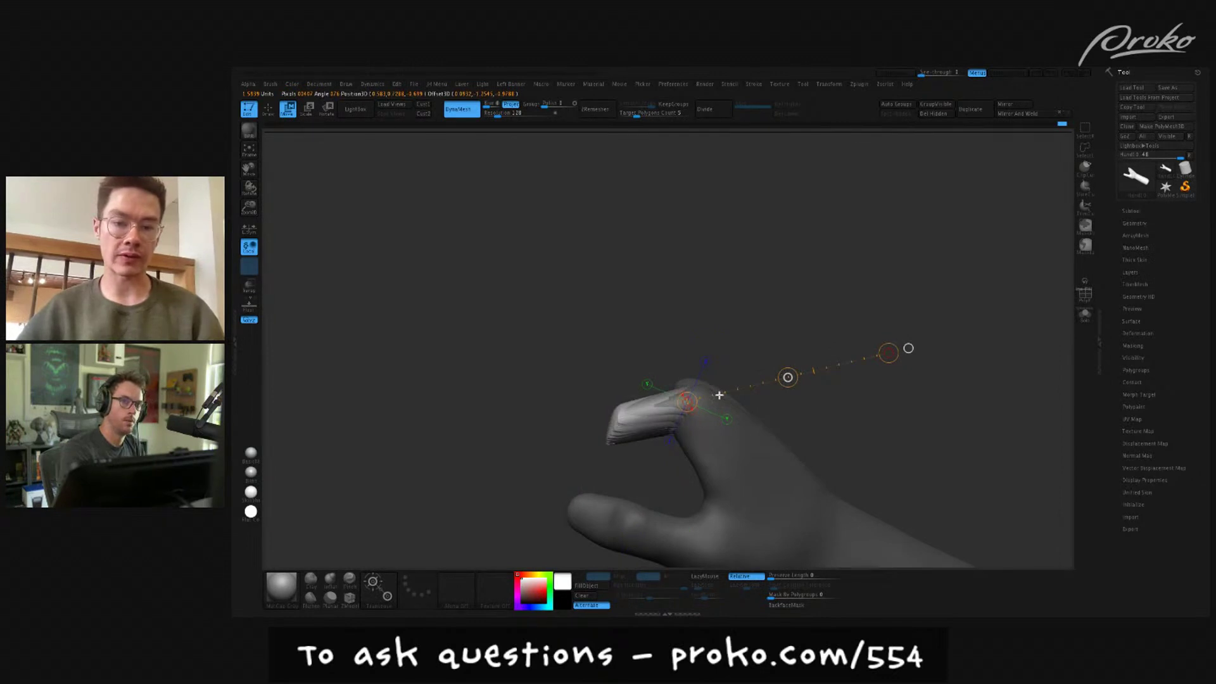
- Lengthen the index finger segment and reposition its end with Transpose Move
{"action": "left_click_drag", "start_coordinate": [719, 395], "coordinate": [706, 400]}
{"action": "key", "text": "e"}
{"action": "key", "text": "w"}
{"action": "mouse_move", "coordinate": [597, 448]}
{"action": "left_mouse_down"}
{"action": "mouse_move", "coordinate": [578, 362]}
{"action": "mouse_move", "coordinate": [503, 377]}
{"action": "left_mouse_up"}
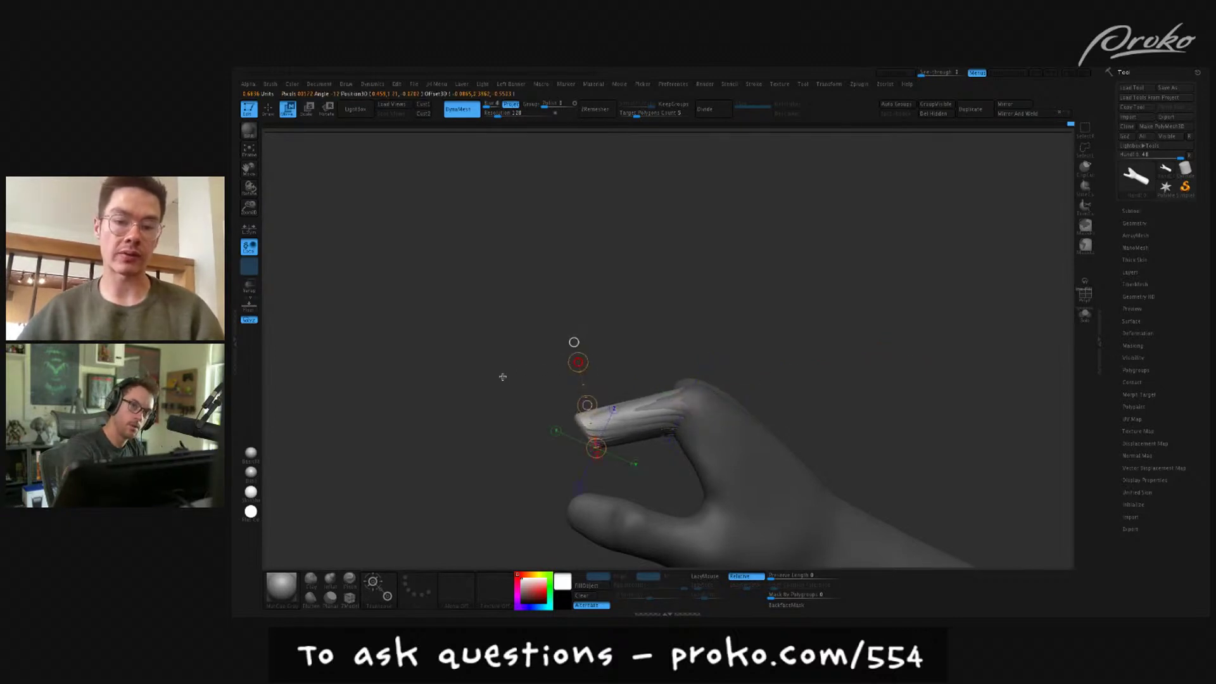
{"action": "left_click_drag", "start_coordinate": [498, 378], "coordinate": [495, 378]}
{"action": "left_click_drag", "start_coordinate": [586, 404], "coordinate": [588, 405]}
- Check the index finger segment from several angles and adjust its angle at the knuckle with Transpose Rotate
{"action": "key", "text": "q"}
{"action": "left_click_drag", "start_coordinate": [678, 305], "coordinate": [651, 412]}
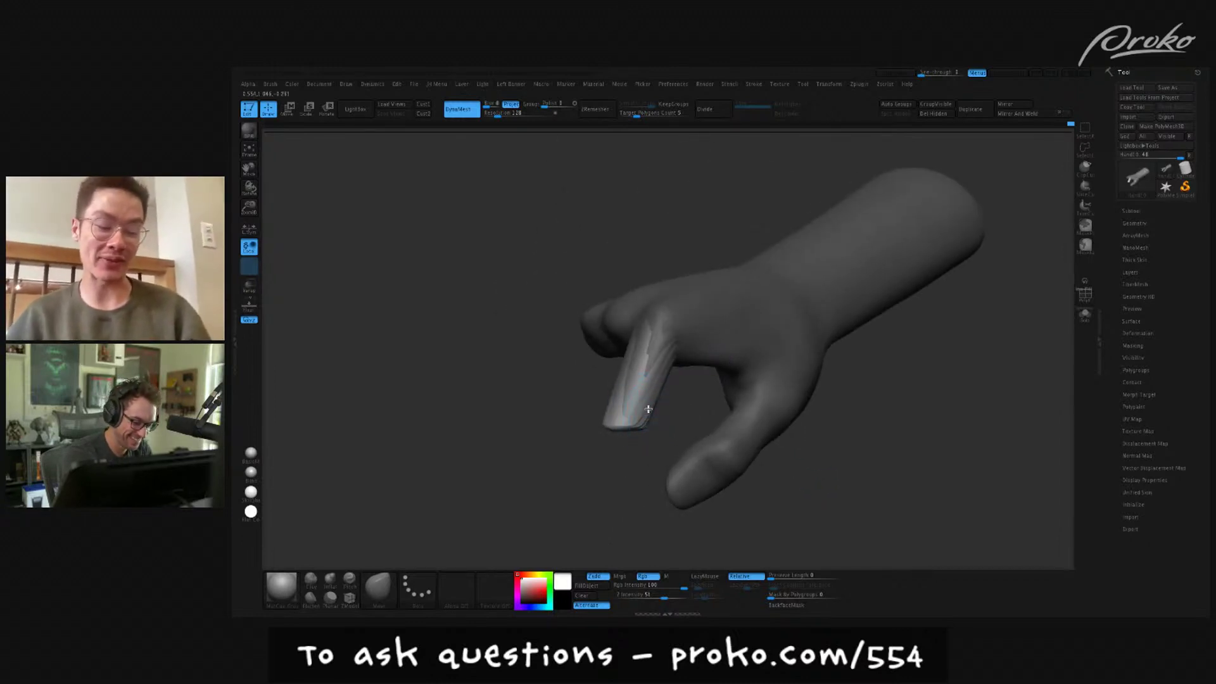
{"action": "left_click_drag", "start_coordinate": [631, 446], "coordinate": [782, 474]}
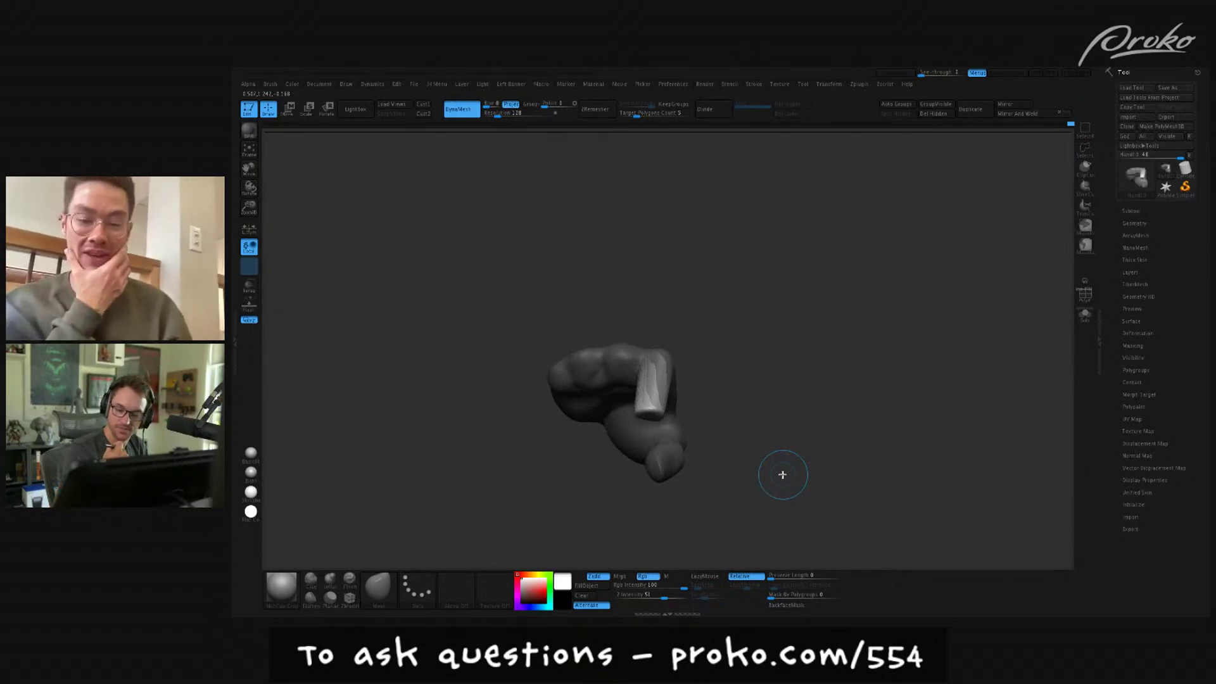
{"action": "left_click_drag", "start_coordinate": [701, 428], "coordinate": [672, 436]}
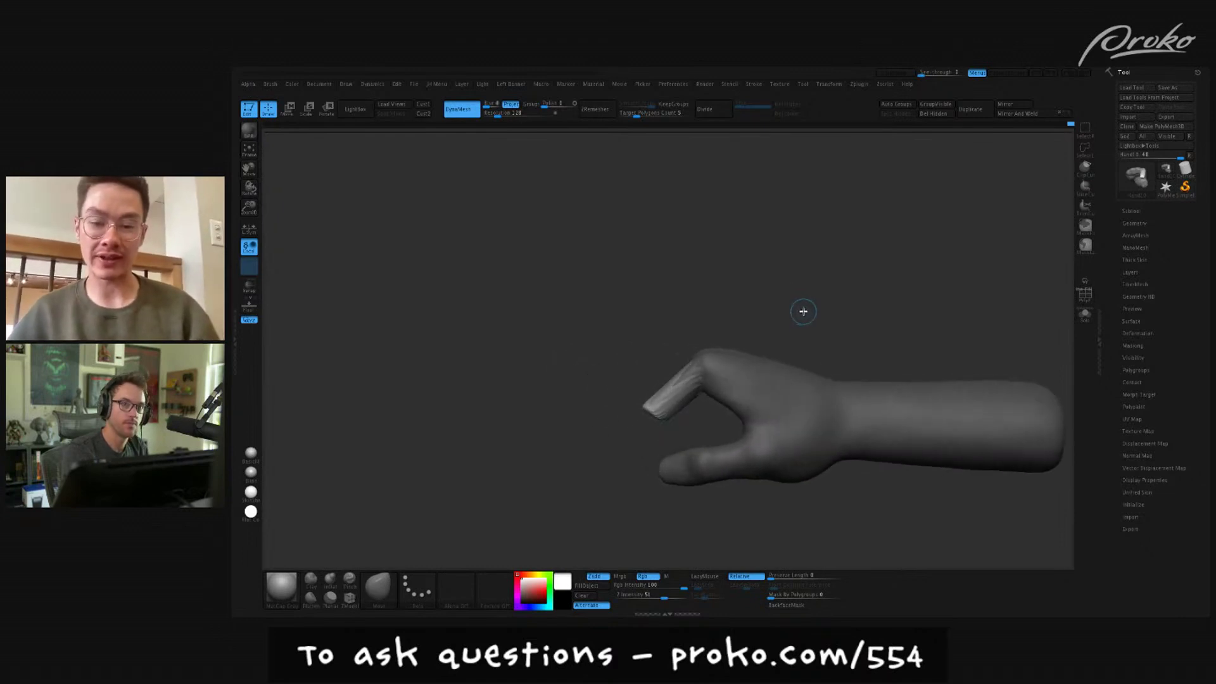
{"action": "key", "text": "r"}
{"action": "left_click_drag", "start_coordinate": [705, 372], "coordinate": [875, 265]}
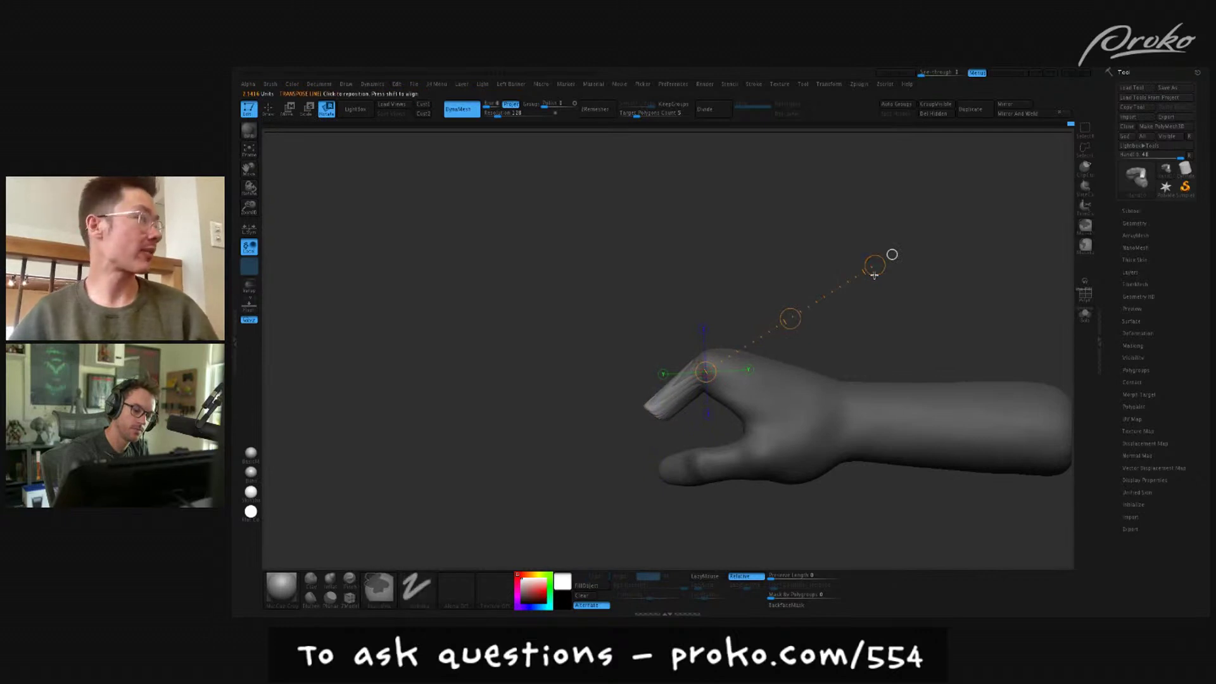
{"action": "key", "text": "q"}
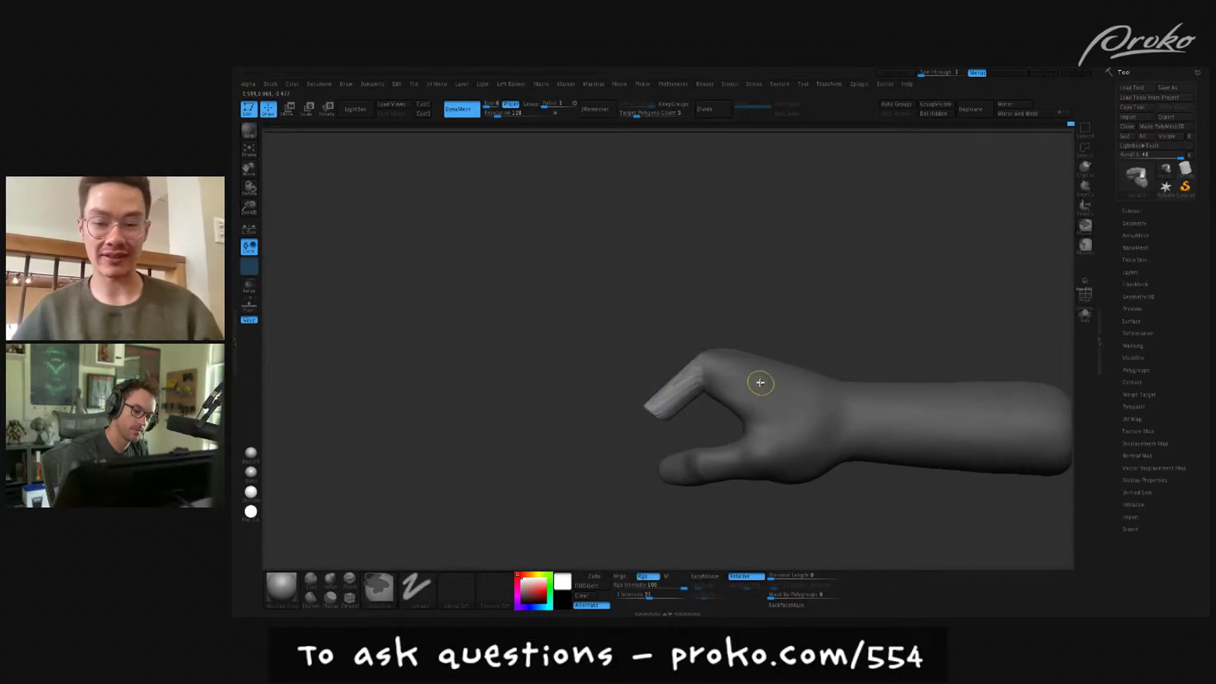
{"action": "key", "text": "r"}
{"action": "mouse_move", "coordinate": [873, 264]}
{"action": "left_mouse_down"}
{"action": "mouse_move", "coordinate": [880, 296]}
{"action": "mouse_move", "coordinate": [901, 304]}
{"action": "mouse_move", "coordinate": [695, 376]}
{"action": "mouse_move", "coordinate": [749, 380]}
{"action": "mouse_move", "coordinate": [720, 366]}
{"action": "mouse_move", "coordinate": [751, 381]}
{"action": "mouse_move", "coordinate": [738, 356]}
{"action": "mouse_move", "coordinate": [740, 409]}
{"action": "mouse_move", "coordinate": [744, 323]}
{"action": "mouse_move", "coordinate": [754, 355]}
{"action": "left_mouse_up"}
{"action": "key", "text": "q"}
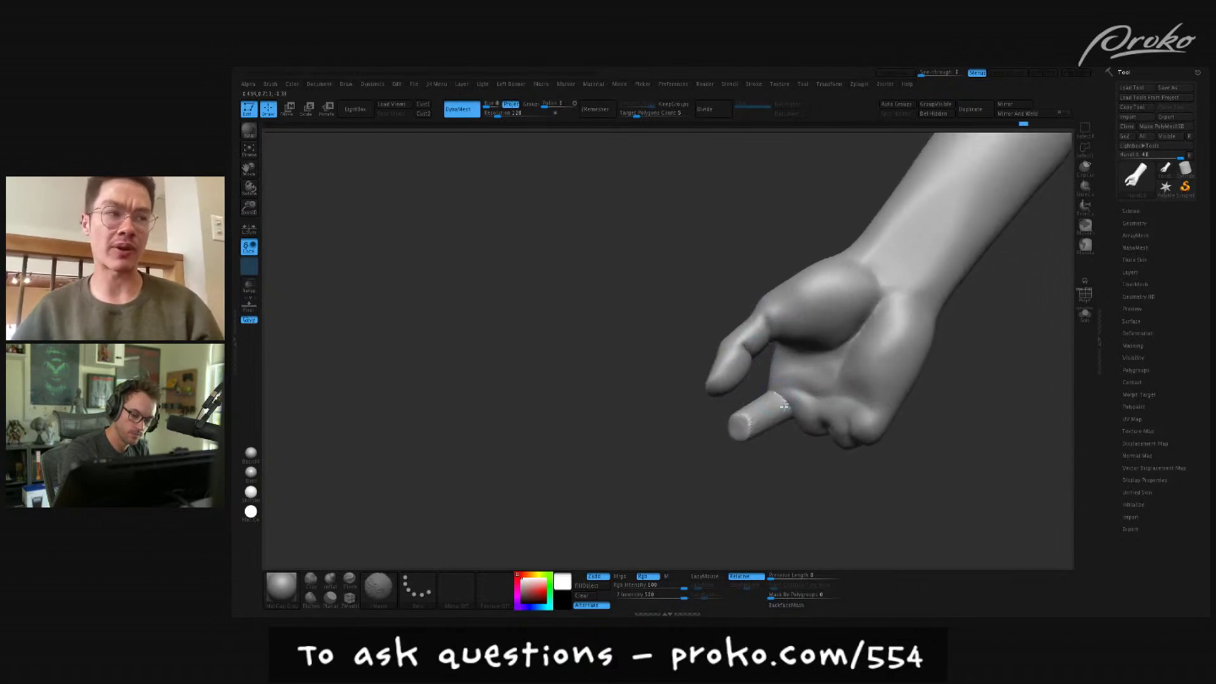
- Remesh the hand with DynaMesh and smooth the index finger segment and its base
{"action": "left_click_drag", "start_coordinate": [756, 443], "coordinate": [928, 502]}
{"action": "mouse_move", "coordinate": [722, 442]}
{"action": "left_mouse_down", "text": "ctrl"}
{"action": "mouse_move", "coordinate": [692, 410]}
{"action": "mouse_move", "coordinate": [691, 374]}
{"action": "left_mouse_up", "text": "ctrl"}
{"action": "left_click_drag", "start_coordinate": [683, 471], "coordinate": [710, 484], "text": "ctrl"}
{"action": "mouse_move", "coordinate": [801, 482]}
{"action": "left_mouse_down", "text": "alt"}
{"action": "mouse_move", "coordinate": [765, 497]}
{"action": "mouse_move", "coordinate": [764, 525]}
{"action": "left_mouse_up", "text": "alt"}
{"action": "left_click", "coordinate": [1085, 246]}
{"action": "key", "text": "ctrl"}
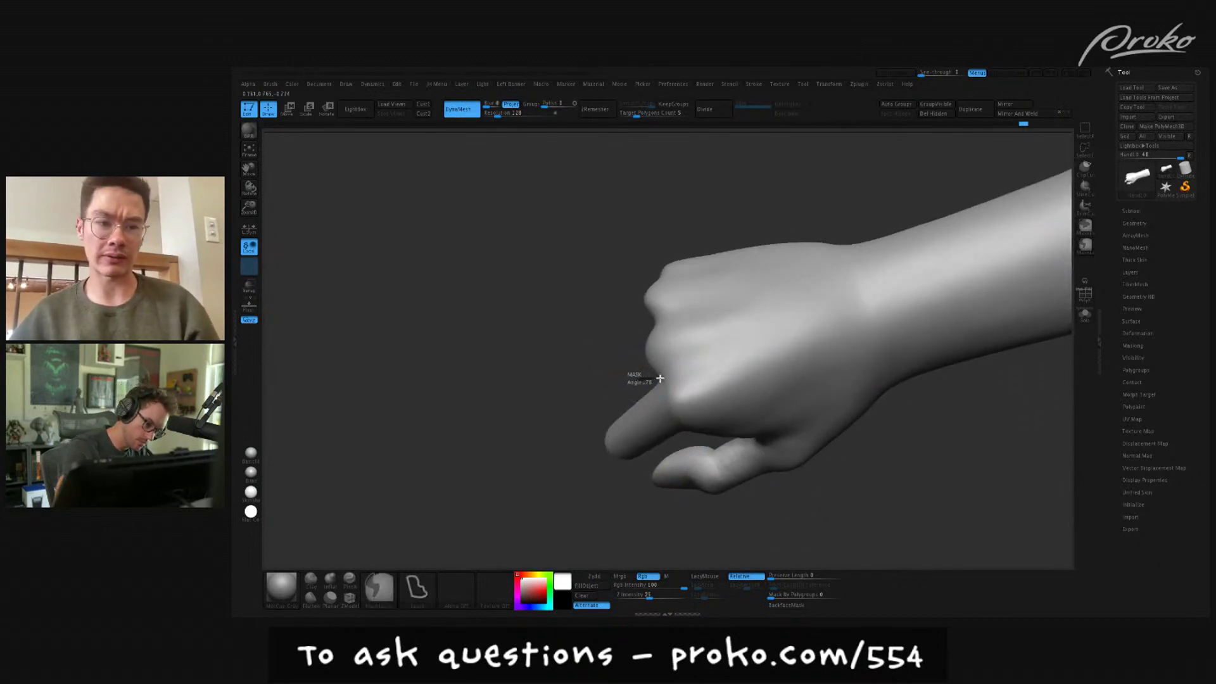
- Mask the index finger segment up to the knuckle, invert the mask and soften its edge
{"action": "left_click_drag", "start_coordinate": [673, 394], "coordinate": [607, 482], "text": "ctrl"}
{"action": "mouse_move", "coordinate": [842, 499]}
{"action": "left_mouse_down"}
{"action": "mouse_move", "coordinate": [809, 349]}
{"action": "mouse_move", "coordinate": [762, 339]}
{"action": "left_mouse_up"}
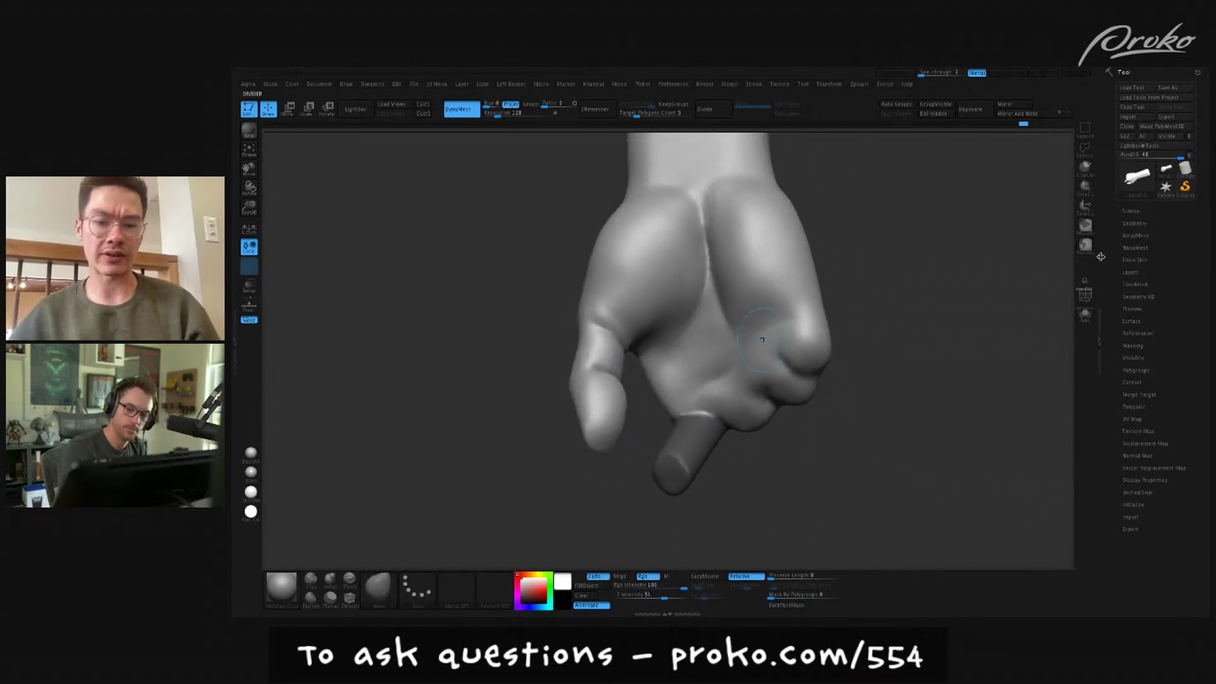
{"action": "left_click", "coordinate": [1088, 232]}
{"action": "left_click_drag", "start_coordinate": [729, 461], "coordinate": [743, 479]}
{"action": "key", "text": "ctrl"}
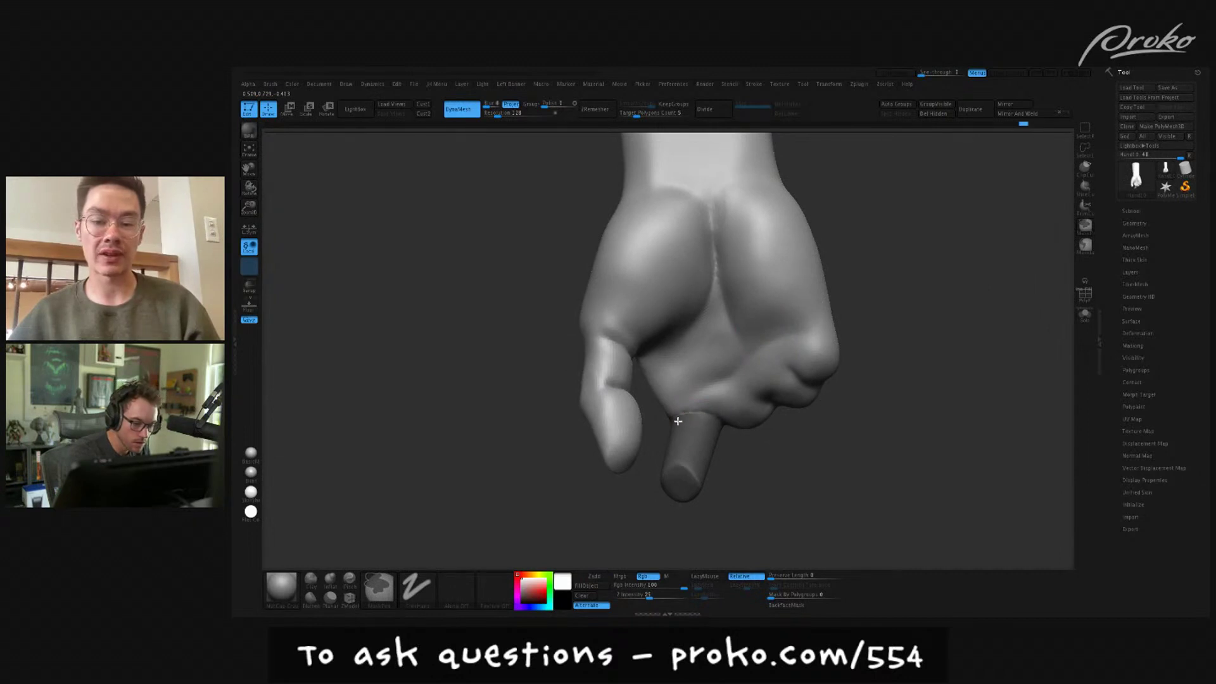
{"action": "left_click", "coordinate": [717, 457], "text": "ctrl"}
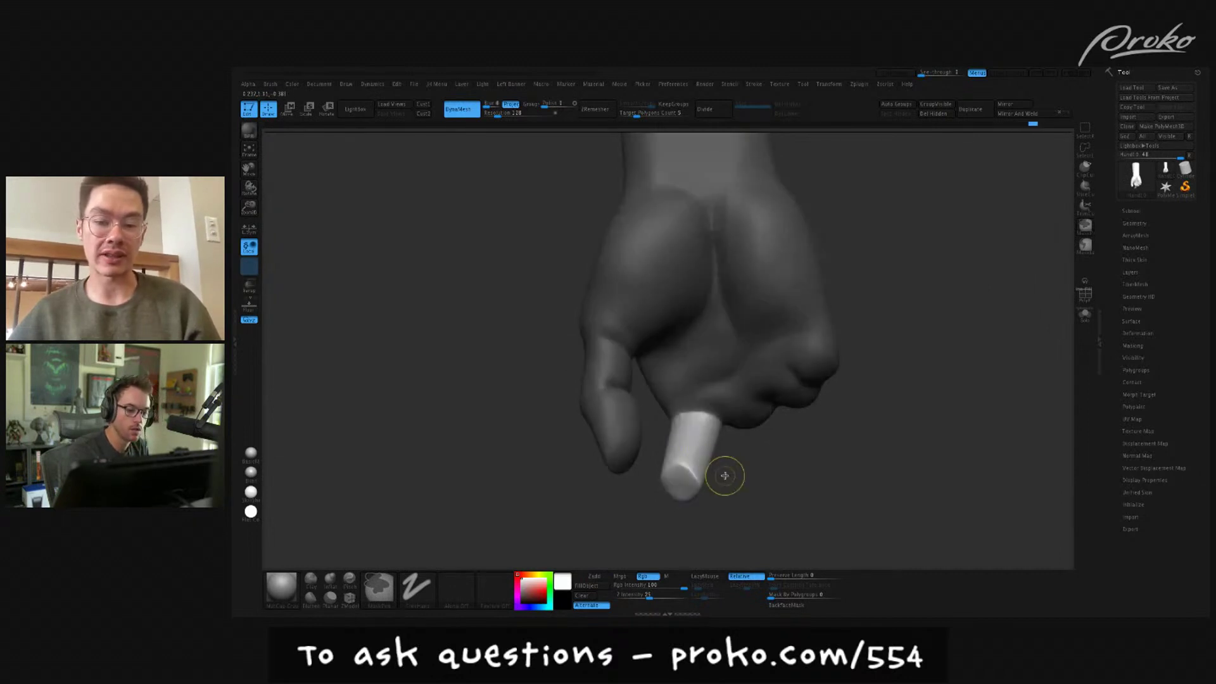
{"action": "left_click", "coordinate": [725, 469], "text": "ctrl"}
{"action": "left_click", "coordinate": [731, 461], "text": "ctrl"}
- Rotate the index finger segment outward about the knuckle, away from the thumb, with Transpose Rotate
{"action": "left_click_drag", "start_coordinate": [780, 454], "coordinate": [842, 426]}
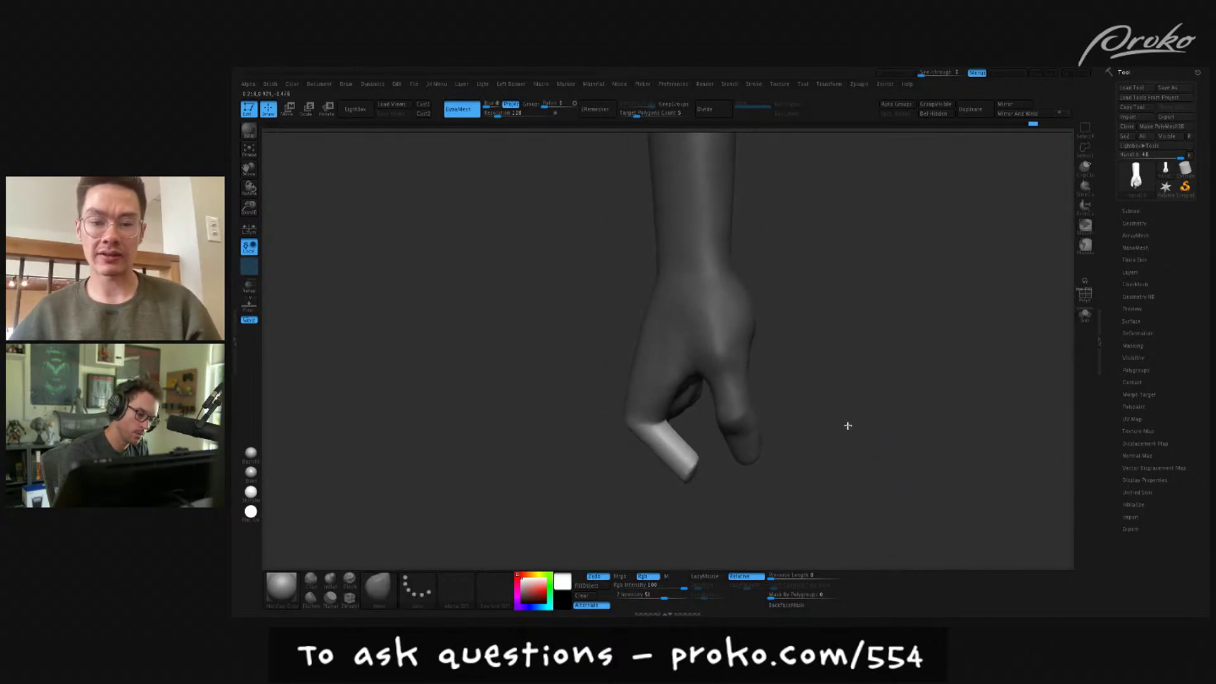
{"action": "key", "text": "r"}
{"action": "left_click_drag", "start_coordinate": [540, 253], "coordinate": [593, 219]}
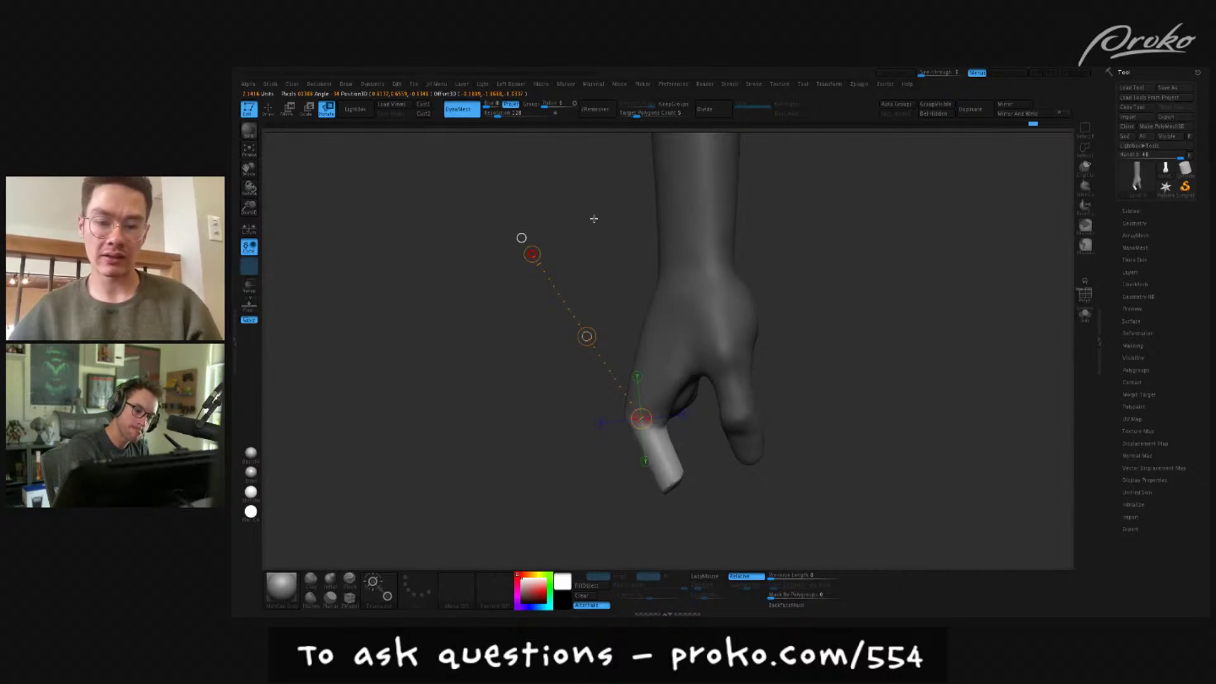
{"action": "key", "text": "q"}
{"action": "mouse_move", "coordinate": [833, 408]}
{"action": "left_mouse_down"}
{"action": "mouse_move", "coordinate": [869, 461]}
{"action": "mouse_move", "coordinate": [863, 483]}
{"action": "mouse_move", "coordinate": [744, 432]}
{"action": "left_mouse_up"}
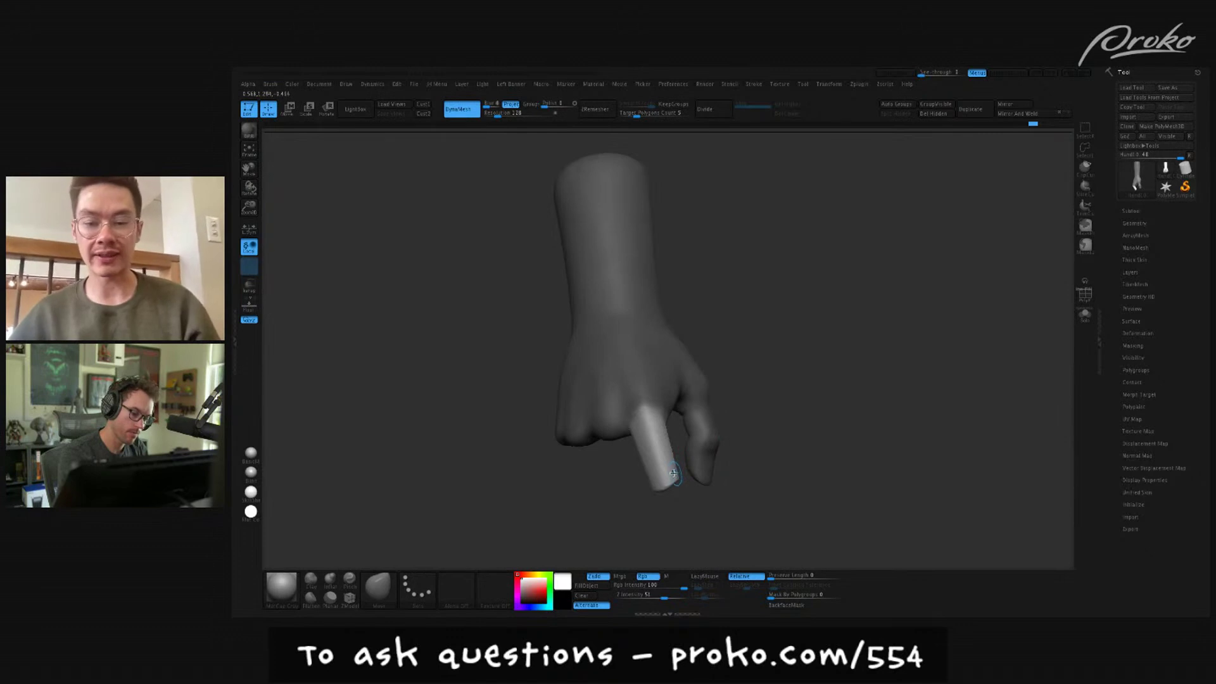
{"action": "mouse_move", "coordinate": [676, 472]}
{"action": "right_mouse_down"}
{"action": "mouse_move", "coordinate": [687, 499]}
{"action": "mouse_move", "coordinate": [703, 494]}
{"action": "mouse_move", "coordinate": [675, 483]}
{"action": "mouse_move", "coordinate": [877, 484]}
{"action": "mouse_move", "coordinate": [837, 485]}
{"action": "mouse_move", "coordinate": [915, 508]}
{"action": "mouse_move", "coordinate": [901, 507]}
{"action": "mouse_move", "coordinate": [888, 474]}
{"action": "right_mouse_up"}
- Select the Move brush, clear the mask and remesh the hand with DynaMesh
{"action": "key", "text": "b"}
{"action": "key", "text": "m"}
{"action": "key", "text": "v"}
{"action": "mouse_move", "coordinate": [864, 377]}
{"action": "left_mouse_down", "text": "ctrl"}
{"action": "mouse_move", "coordinate": [817, 363]}
{"action": "mouse_move", "coordinate": [737, 467]}
{"action": "left_mouse_up", "text": "ctrl"}
{"action": "left_click_drag", "start_coordinate": [900, 436], "coordinate": [944, 438], "text": "ctrl"}
- Clear the mask around the index finger and mask the thumb up to the wrist
{"action": "mouse_move", "coordinate": [863, 380]}
{"action": "left_mouse_down", "text": "ctrl"}
{"action": "mouse_move", "coordinate": [846, 368]}
{"action": "mouse_move", "coordinate": [678, 462]}
{"action": "mouse_move", "coordinate": [907, 484]}
{"action": "left_mouse_up", "text": "ctrl"}
{"action": "right_click_drag", "start_coordinate": [907, 484], "coordinate": [866, 499]}
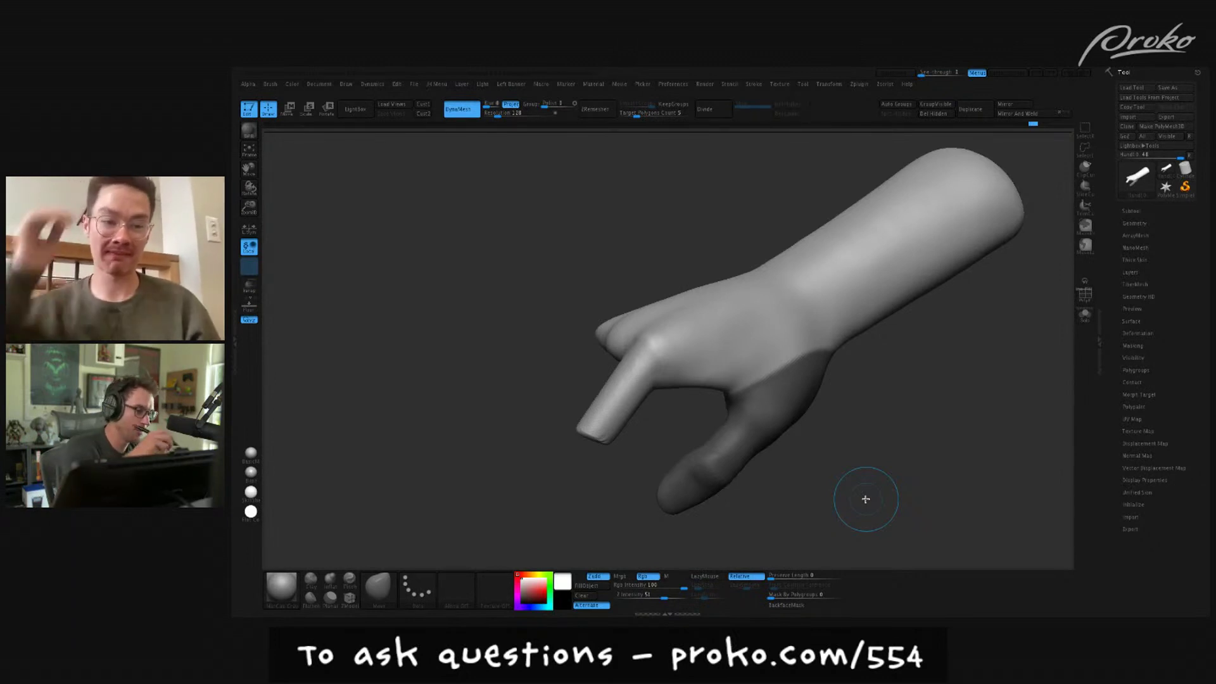
{"action": "scroll", "coordinate": [874, 495], "scroll_direction": "up", "scroll_amount": 3}
{"action": "mouse_move", "coordinate": [880, 491]}
{"action": "left_mouse_down"}
{"action": "mouse_move", "coordinate": [882, 503]}
{"action": "mouse_move", "coordinate": [858, 496]}
{"action": "left_mouse_up"}
{"action": "mouse_move", "coordinate": [883, 390]}
{"action": "left_mouse_down", "text": "ctrl"}
{"action": "mouse_move", "coordinate": [835, 368]}
{"action": "mouse_move", "coordinate": [660, 358]}
{"action": "mouse_move", "coordinate": [877, 409]}
{"action": "mouse_move", "coordinate": [898, 470]}
{"action": "mouse_move", "coordinate": [859, 450]}
{"action": "mouse_move", "coordinate": [814, 448]}
{"action": "mouse_move", "coordinate": [806, 465]}
{"action": "mouse_move", "coordinate": [807, 452]}
{"action": "left_mouse_up", "text": "ctrl"}
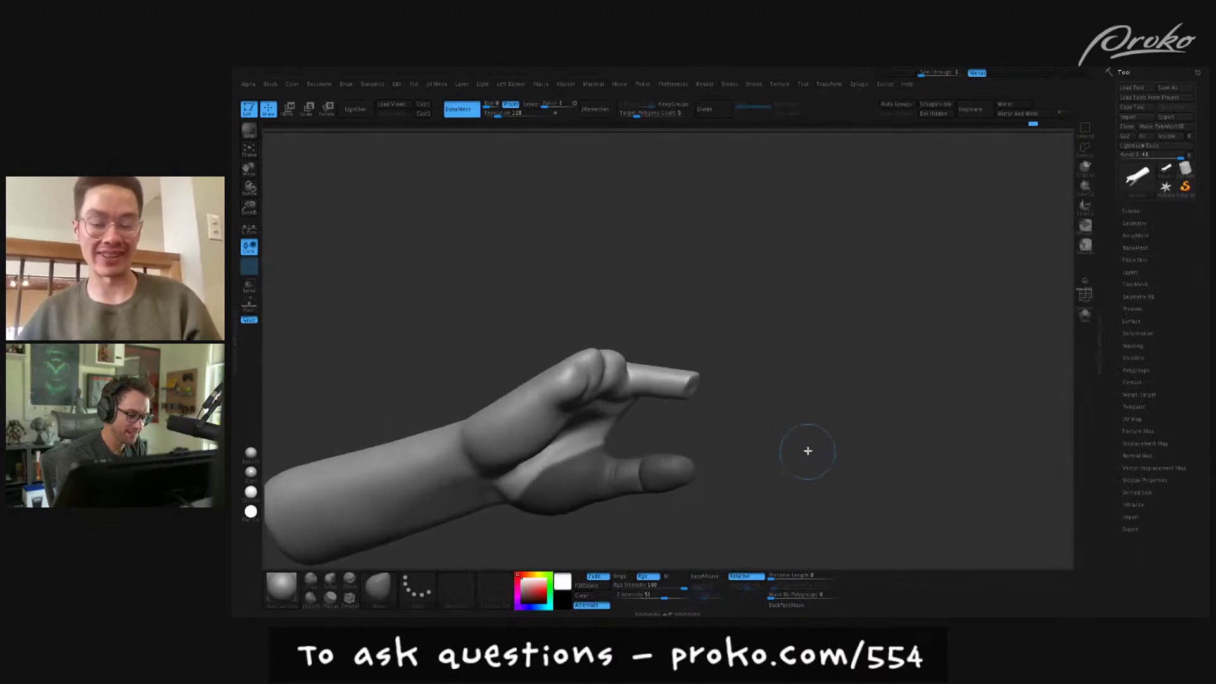
- Adjust the brush size, paint the mask over the thumb's palm-side base, and invert it to leave only the thumb editable
{"action": "left_click_drag", "start_coordinate": [823, 406], "coordinate": [847, 412]}
{"action": "key", "text": "s"}
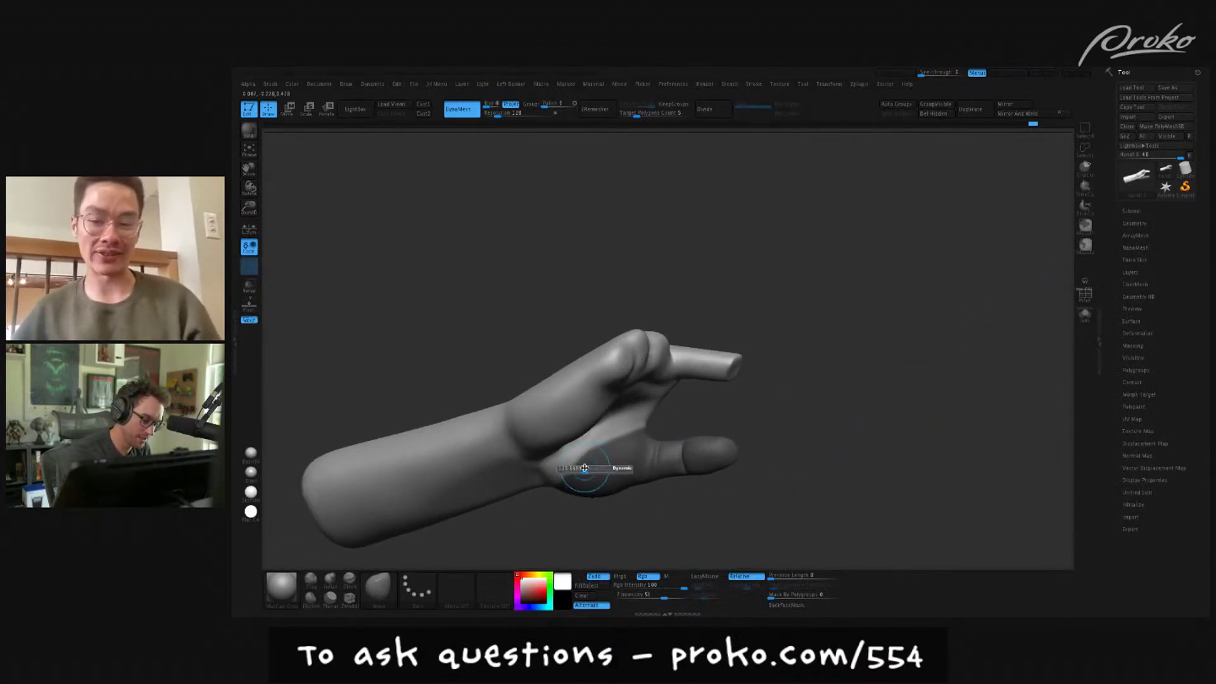
{"action": "key", "text": "ctrl"}
{"action": "left_click_drag", "start_coordinate": [706, 413], "coordinate": [675, 417]}
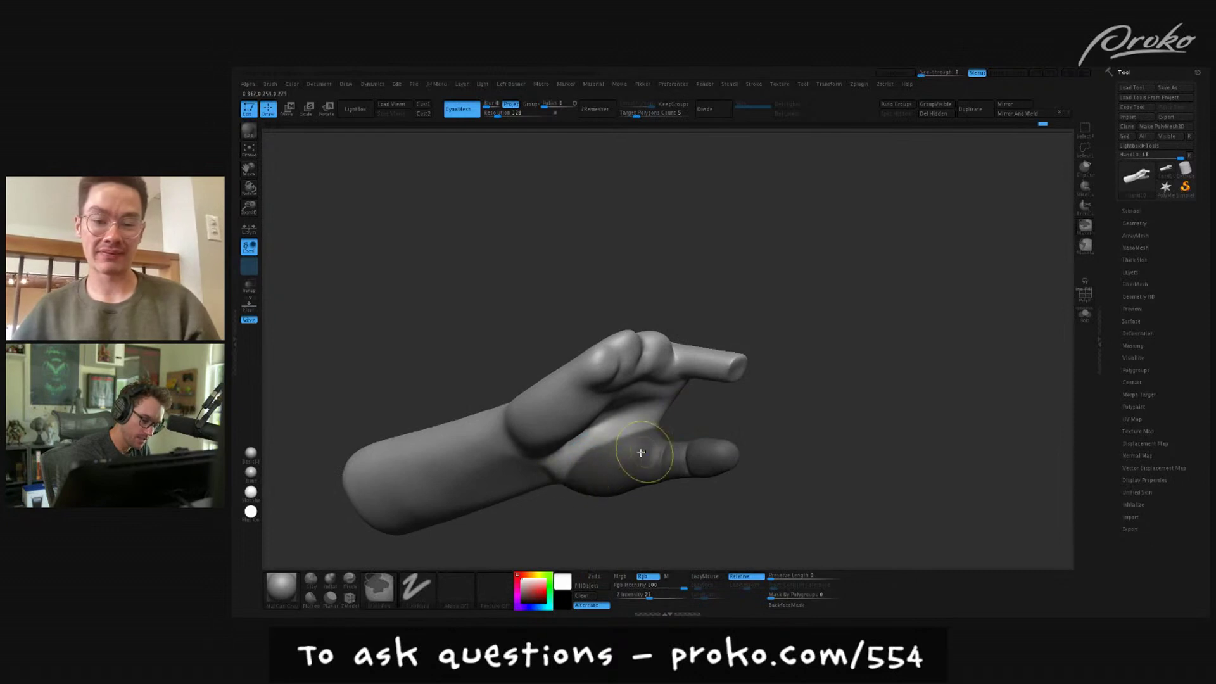
{"action": "mouse_move", "coordinate": [622, 484]}
{"action": "left_mouse_down"}
{"action": "mouse_move", "coordinate": [687, 494]}
{"action": "mouse_move", "coordinate": [665, 479]}
{"action": "left_mouse_up"}
{"action": "left_click_drag", "start_coordinate": [695, 435], "coordinate": [653, 481], "text": "ctrl"}
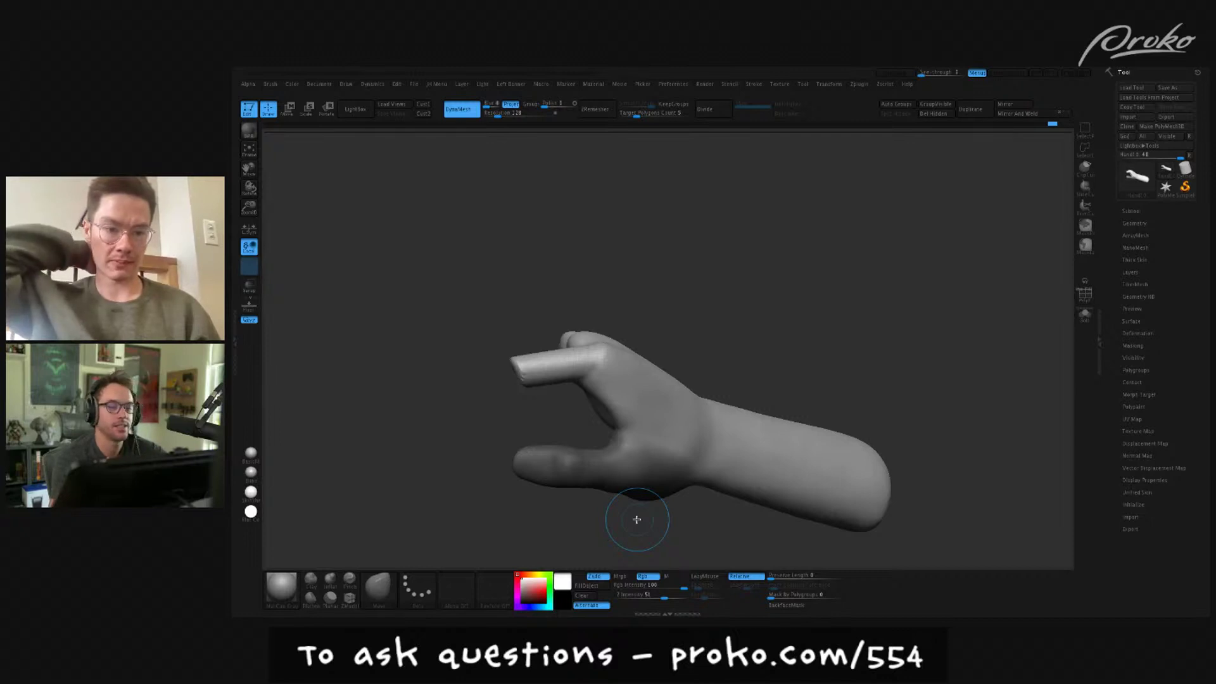
{"action": "mouse_move", "coordinate": [940, 506]}
{"action": "left_mouse_down", "text": "alt"}
{"action": "mouse_move", "coordinate": [932, 466]}
{"action": "mouse_move", "coordinate": [918, 510]}
{"action": "mouse_move", "coordinate": [777, 516]}
{"action": "left_mouse_up", "text": "alt"}
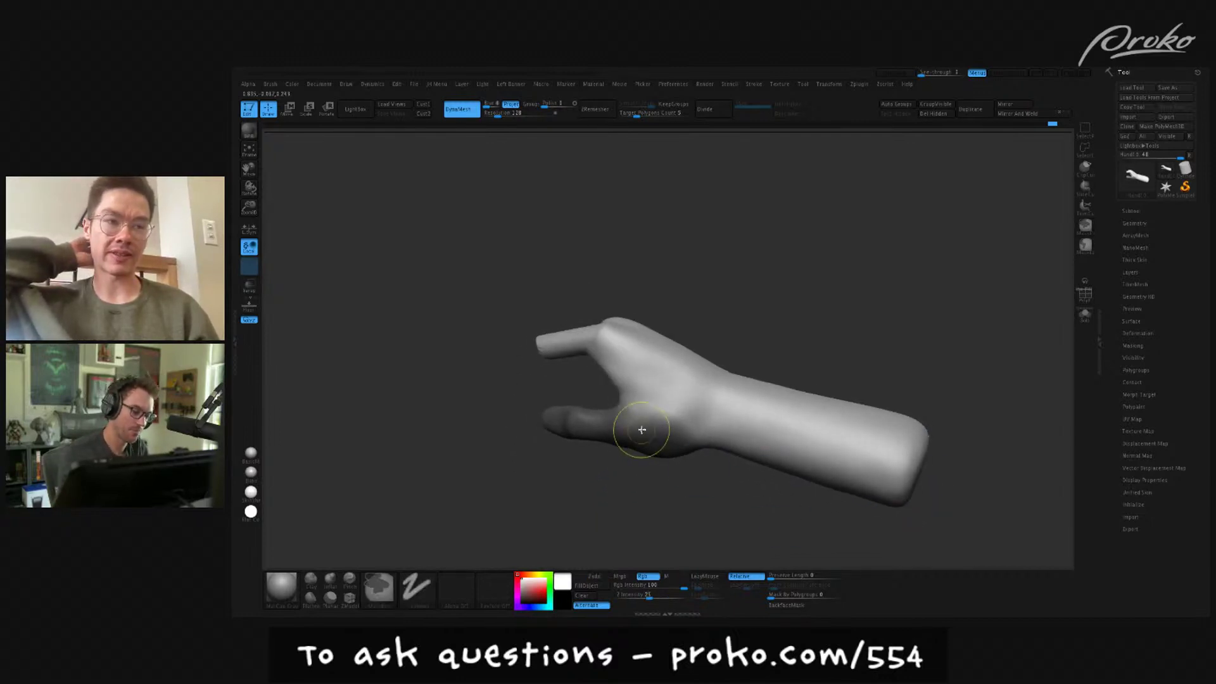
{"action": "mouse_move", "coordinate": [678, 494]}
{"action": "left_mouse_down"}
{"action": "mouse_move", "coordinate": [806, 513]}
{"action": "mouse_move", "coordinate": [793, 520]}
{"action": "left_mouse_up"}
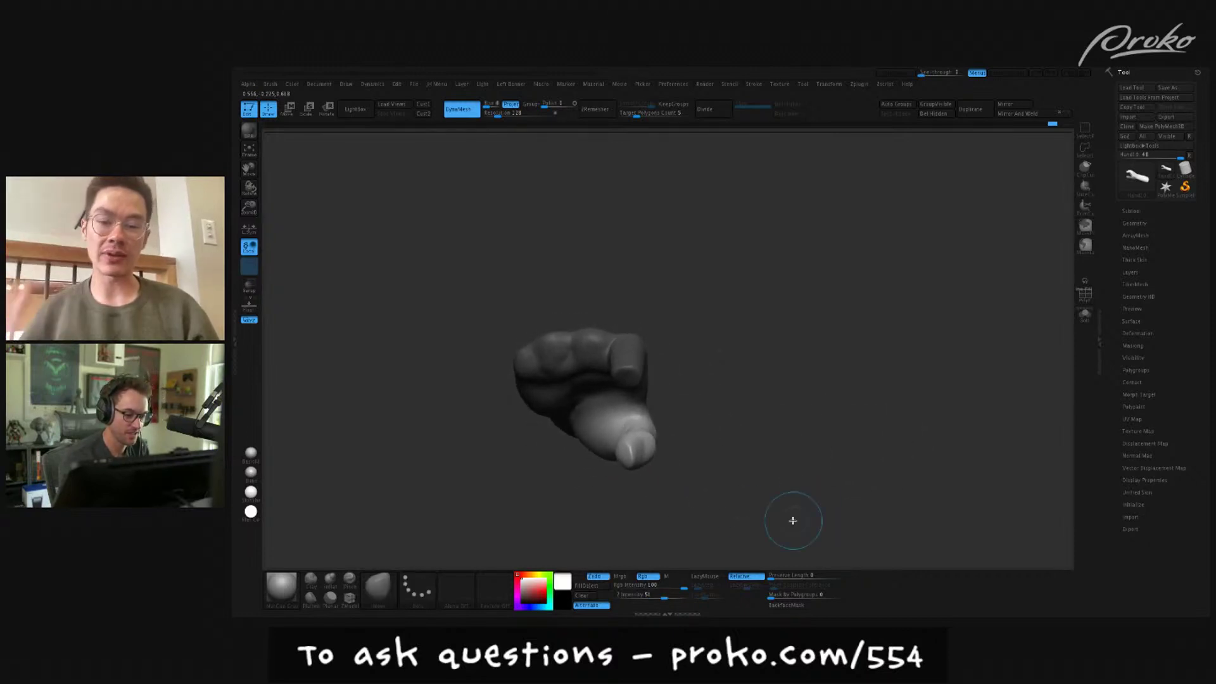
- Rotate the unmasked thumb slightly about its base with Transpose Rotate and return to Draw mode
{"action": "key", "text": "r"}
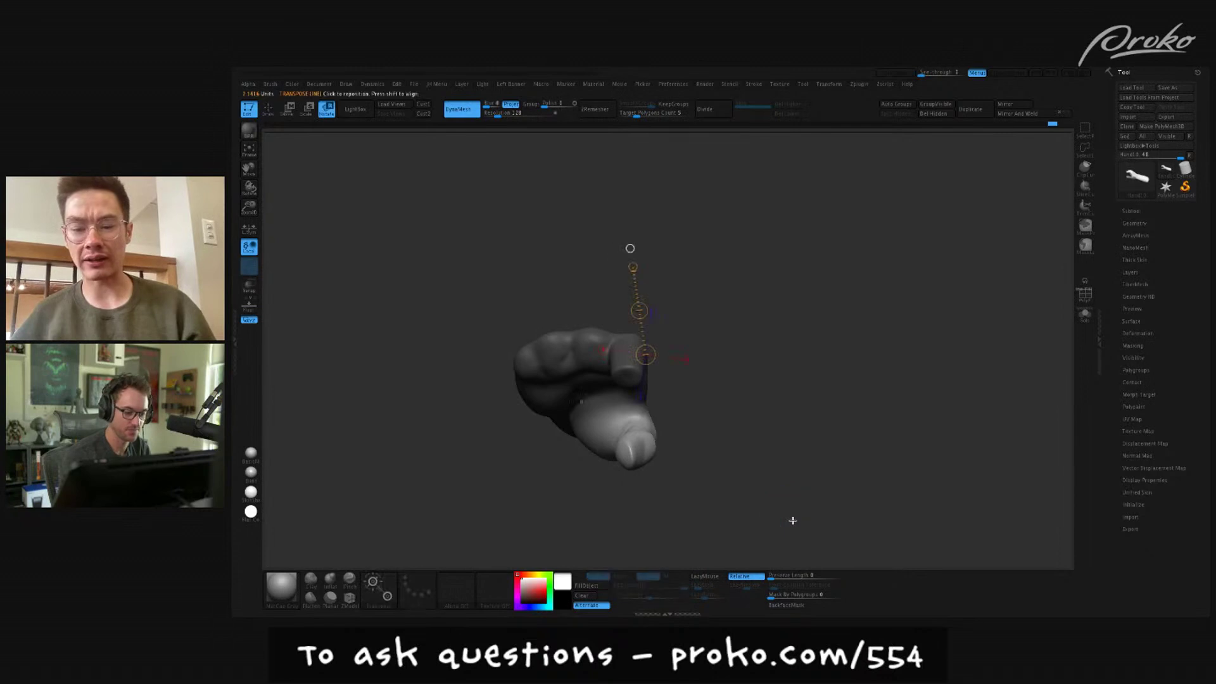
{"action": "left_click_drag", "start_coordinate": [577, 427], "coordinate": [784, 471]}
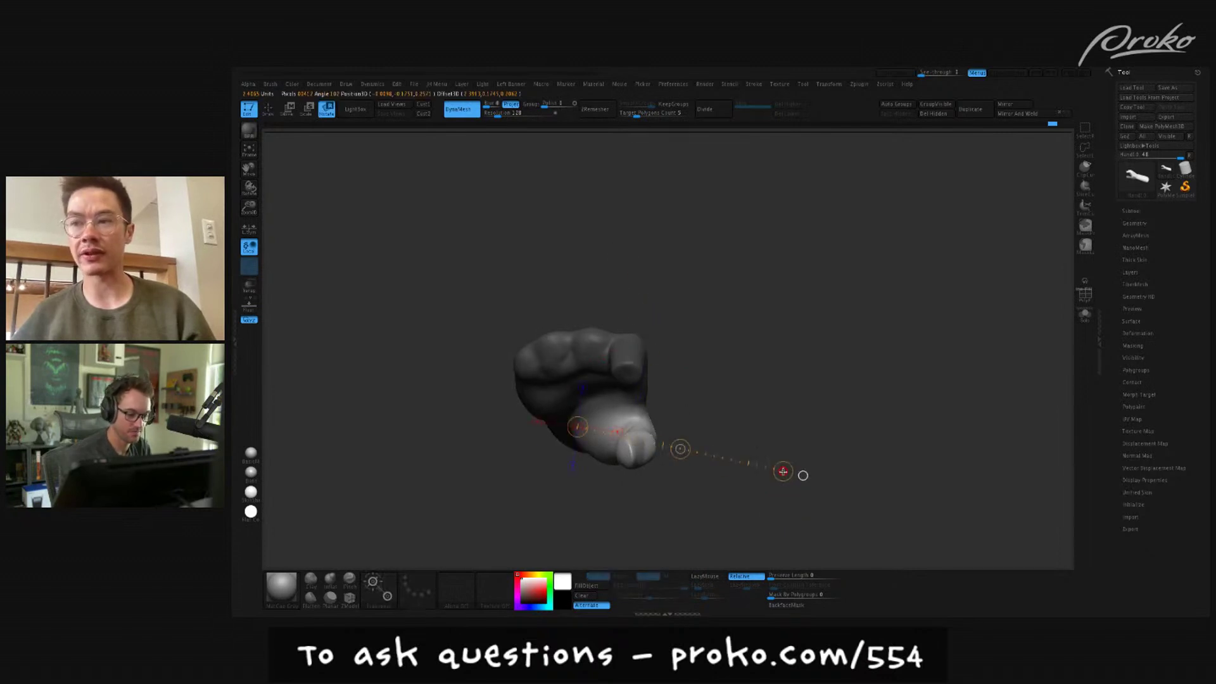
{"action": "key", "text": "q"}
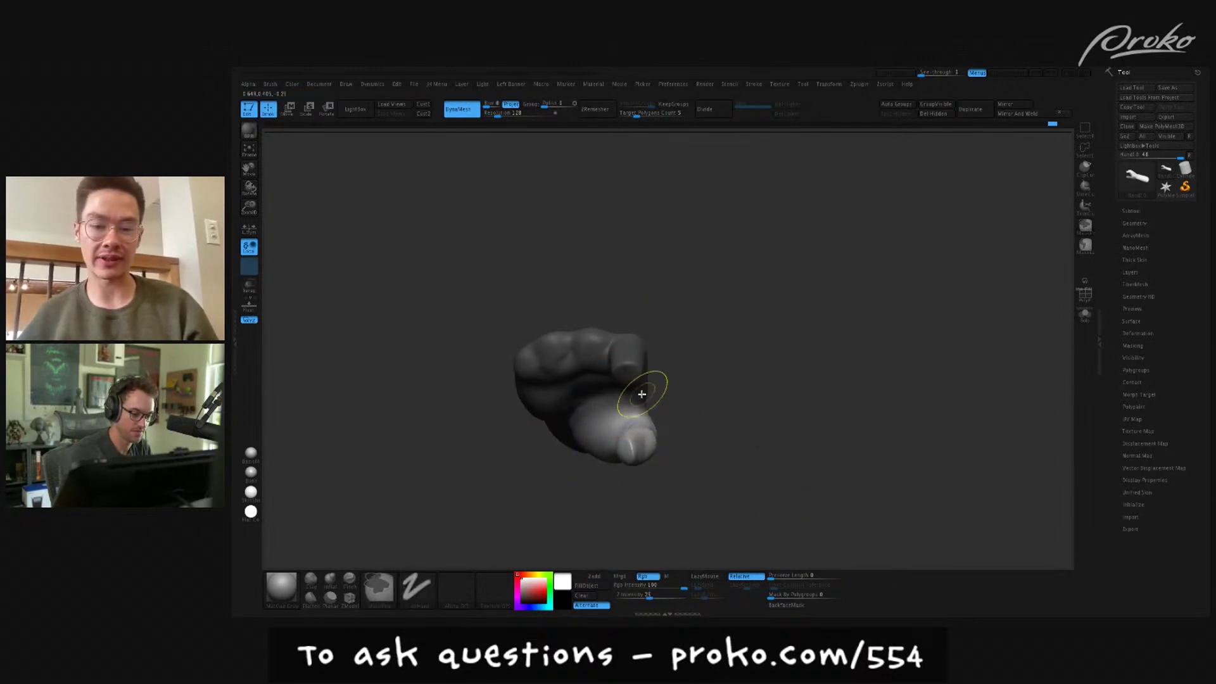
- Rotate the unmasked thumb about its base with a Transpose line placed along its length
{"action": "key", "text": "r"}
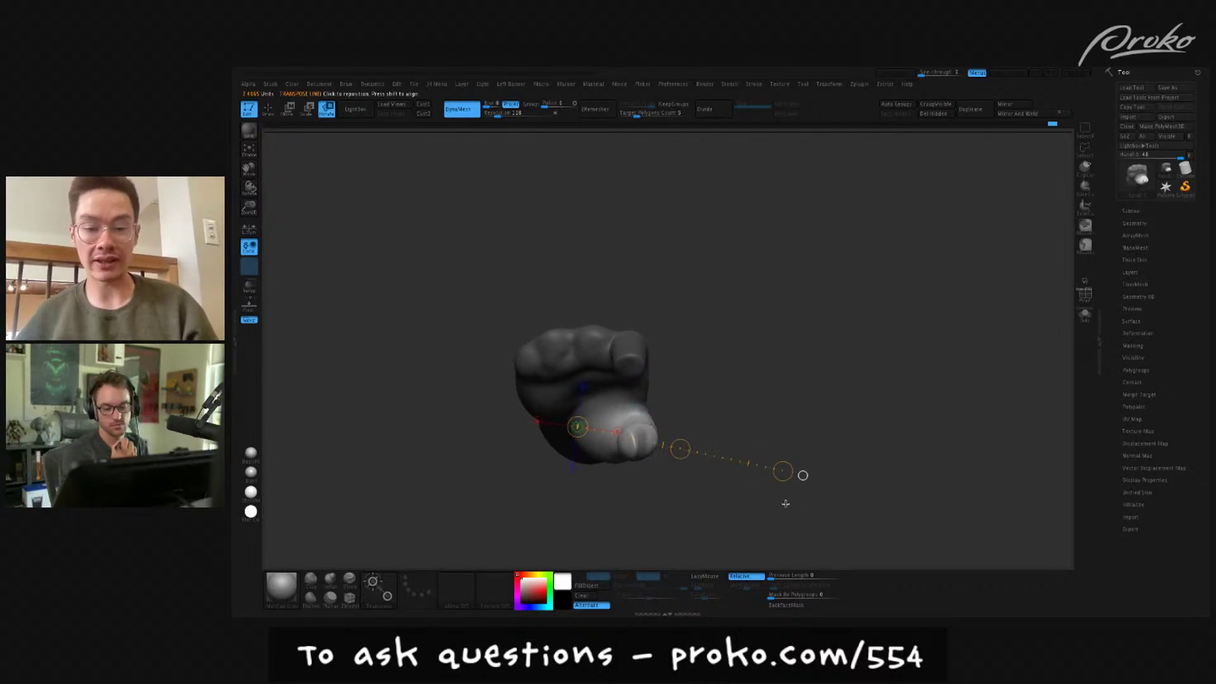
{"action": "left_click_drag", "start_coordinate": [785, 504], "coordinate": [856, 415]}
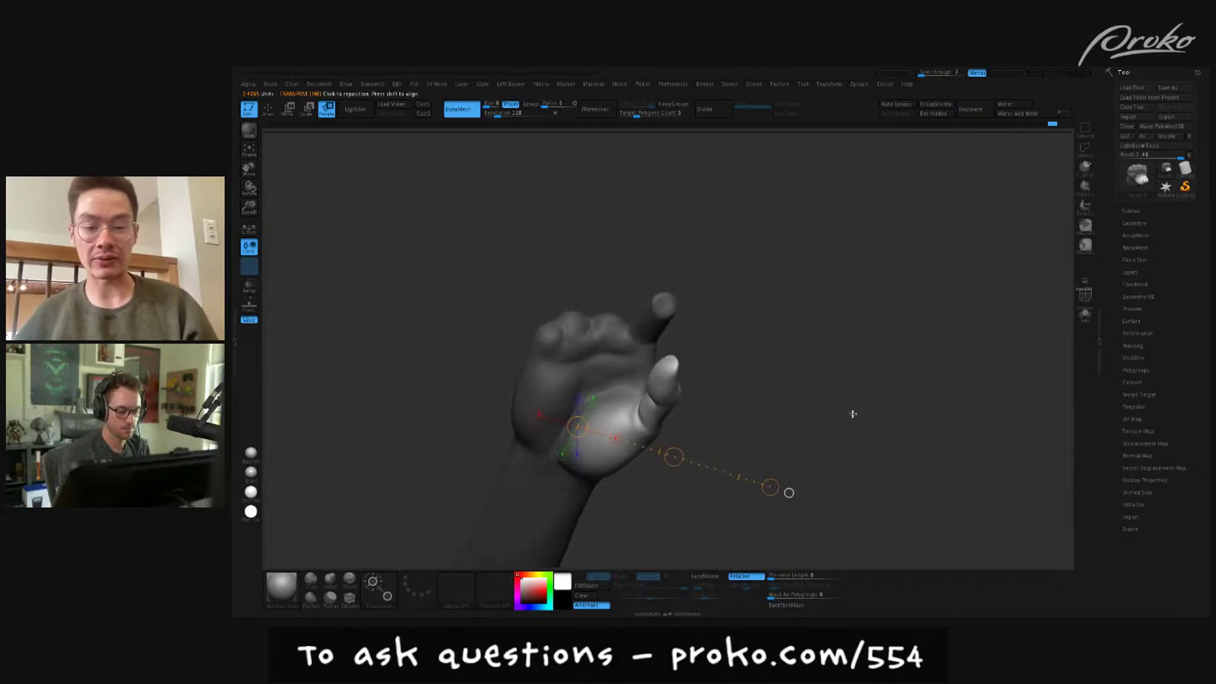
{"action": "left_click_drag", "start_coordinate": [684, 353], "coordinate": [698, 402]}
{"action": "left_click_drag", "start_coordinate": [695, 448], "coordinate": [680, 350]}
{"action": "left_click_drag", "start_coordinate": [581, 458], "coordinate": [567, 260]}
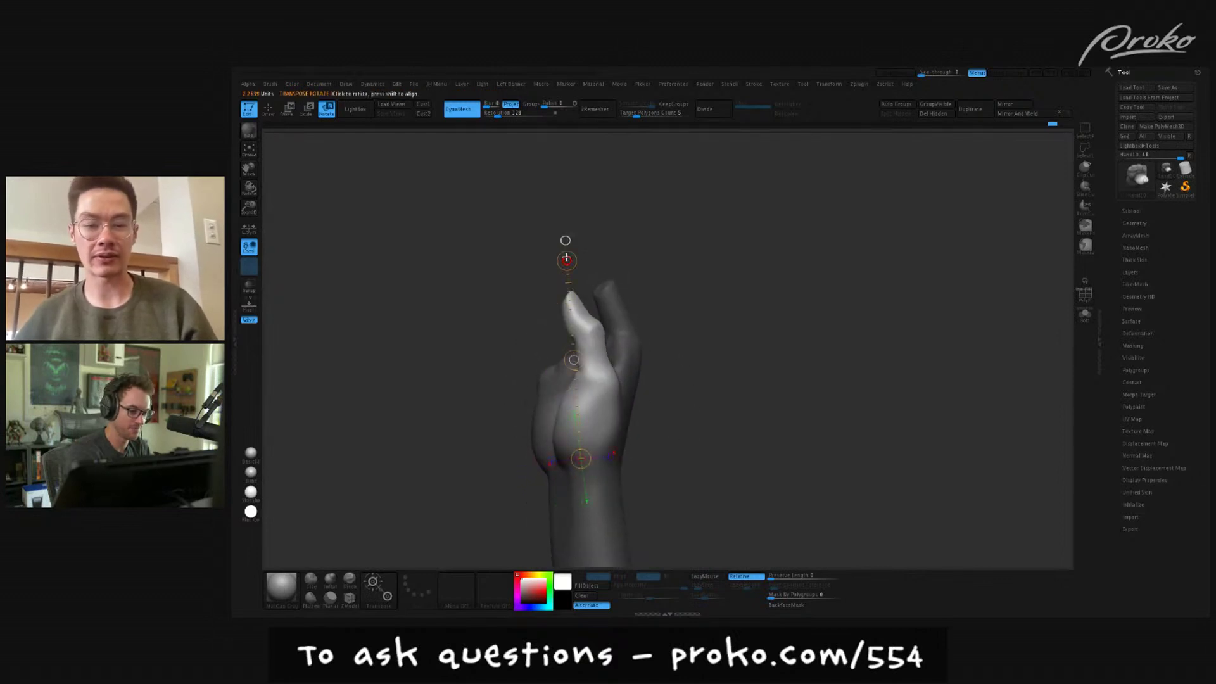
{"action": "left_click_drag", "start_coordinate": [650, 268], "coordinate": [636, 271]}
{"action": "left_click_drag", "start_coordinate": [583, 360], "coordinate": [601, 372]}
- Shift the thumb slightly relative to the palm with Transpose Move, working from the fingertip-on view
{"action": "mouse_move", "coordinate": [753, 378]}
{"action": "left_mouse_down"}
{"action": "mouse_move", "coordinate": [784, 384]}
{"action": "mouse_move", "coordinate": [725, 412]}
{"action": "mouse_move", "coordinate": [708, 450]}
{"action": "mouse_move", "coordinate": [652, 437]}
{"action": "mouse_move", "coordinate": [575, 443]}
{"action": "mouse_move", "coordinate": [681, 535]}
{"action": "mouse_move", "coordinate": [744, 480]}
{"action": "mouse_move", "coordinate": [687, 503]}
{"action": "mouse_move", "coordinate": [579, 422]}
{"action": "mouse_move", "coordinate": [667, 529]}
{"action": "left_mouse_up"}
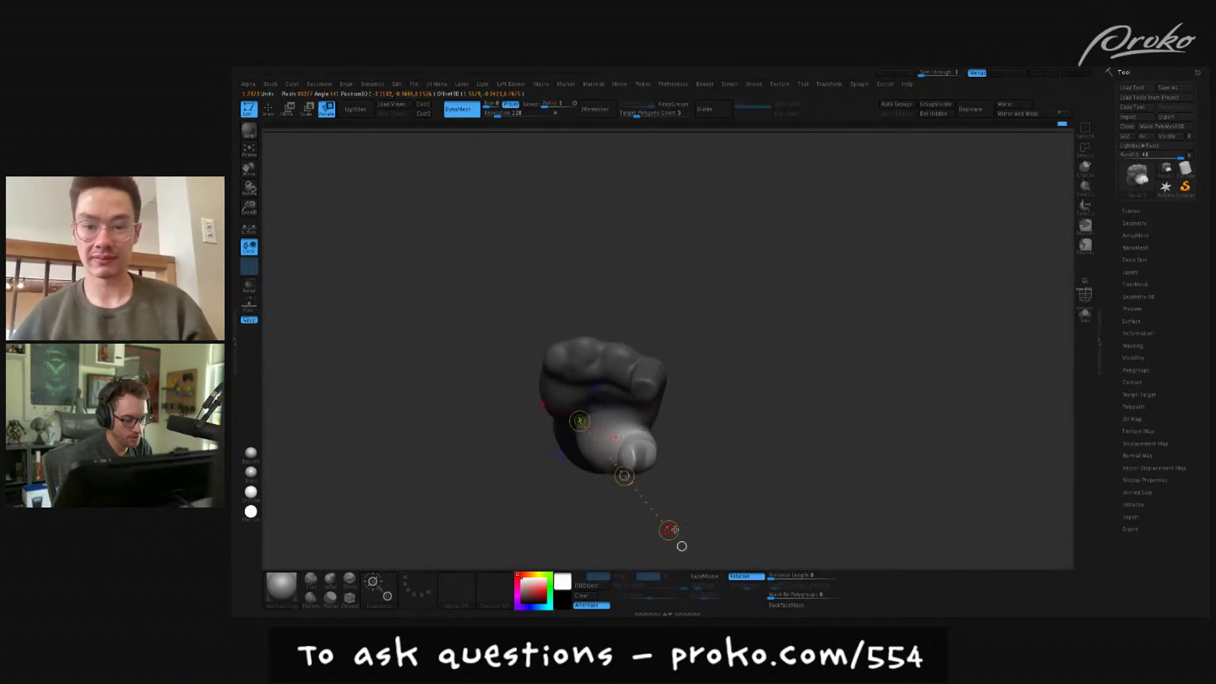
{"action": "key", "text": "w"}
{"action": "left_click_drag", "start_coordinate": [624, 477], "coordinate": [625, 475]}
{"action": "key", "text": "q"}
{"action": "mouse_move", "coordinate": [774, 450]}
{"action": "left_mouse_down"}
{"action": "mouse_move", "coordinate": [713, 451]}
{"action": "mouse_move", "coordinate": [849, 412]}
{"action": "mouse_move", "coordinate": [861, 434]}
{"action": "mouse_move", "coordinate": [859, 407]}
{"action": "left_mouse_up"}
- Refine the thumb's placement beneath the index finger with Transpose Move in the side view
{"action": "key", "text": "w"}
{"action": "left_click_drag", "start_coordinate": [569, 469], "coordinate": [829, 310]}
{"action": "mouse_move", "coordinate": [700, 389]}
{"action": "left_mouse_down"}
{"action": "mouse_move", "coordinate": [688, 391]}
{"action": "mouse_move", "coordinate": [700, 333]}
{"action": "mouse_move", "coordinate": [730, 340]}
{"action": "mouse_move", "coordinate": [709, 356]}
{"action": "mouse_move", "coordinate": [698, 401]}
{"action": "mouse_move", "coordinate": [686, 399]}
{"action": "mouse_move", "coordinate": [701, 352]}
{"action": "mouse_move", "coordinate": [703, 380]}
{"action": "mouse_move", "coordinate": [703, 367]}
{"action": "mouse_move", "coordinate": [673, 422]}
{"action": "mouse_move", "coordinate": [703, 325]}
{"action": "mouse_move", "coordinate": [711, 344]}
{"action": "mouse_move", "coordinate": [789, 372]}
{"action": "mouse_move", "coordinate": [877, 451]}
{"action": "mouse_move", "coordinate": [877, 477]}
{"action": "mouse_move", "coordinate": [893, 442]}
{"action": "left_mouse_up"}
{"action": "key", "text": "q"}
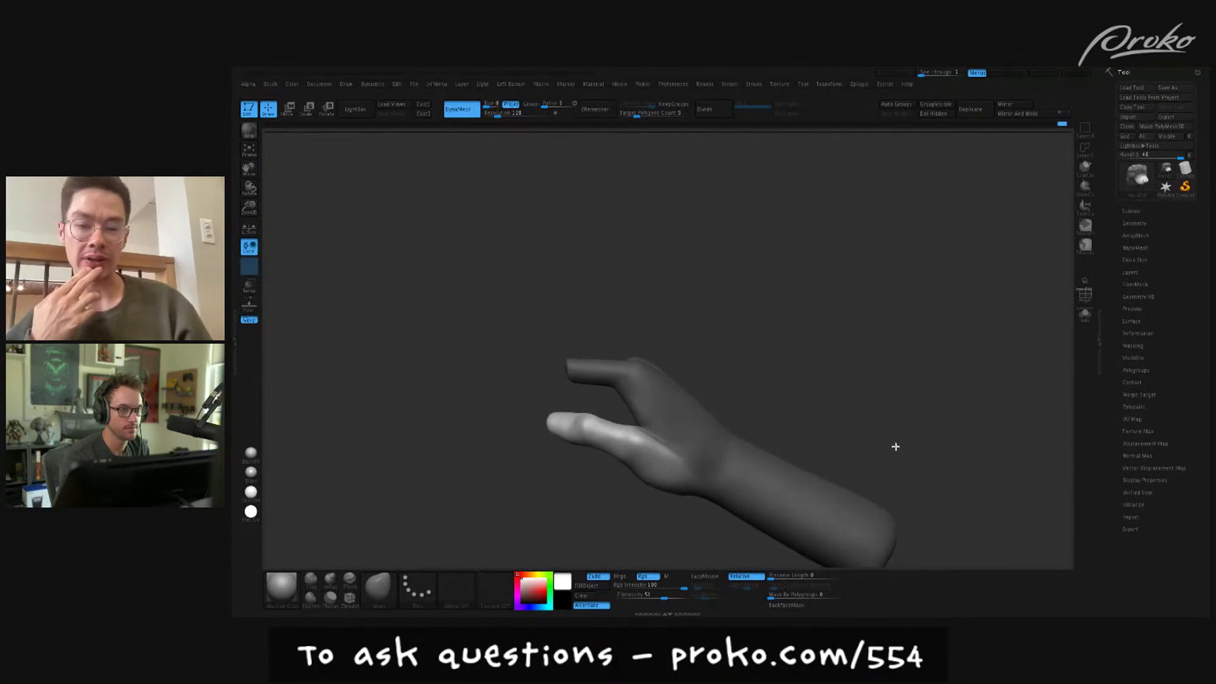
{"action": "key", "text": "w"}
{"action": "left_click", "coordinate": [729, 478]}
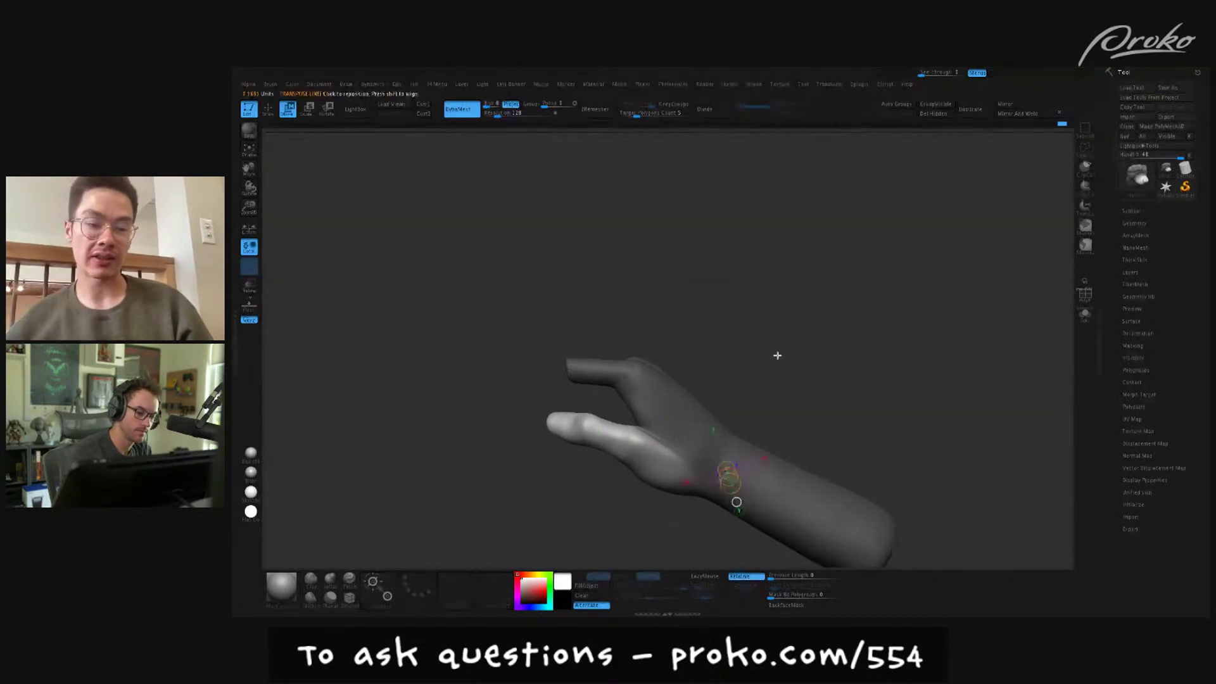
{"action": "left_click_drag", "start_coordinate": [562, 414], "coordinate": [490, 386]}
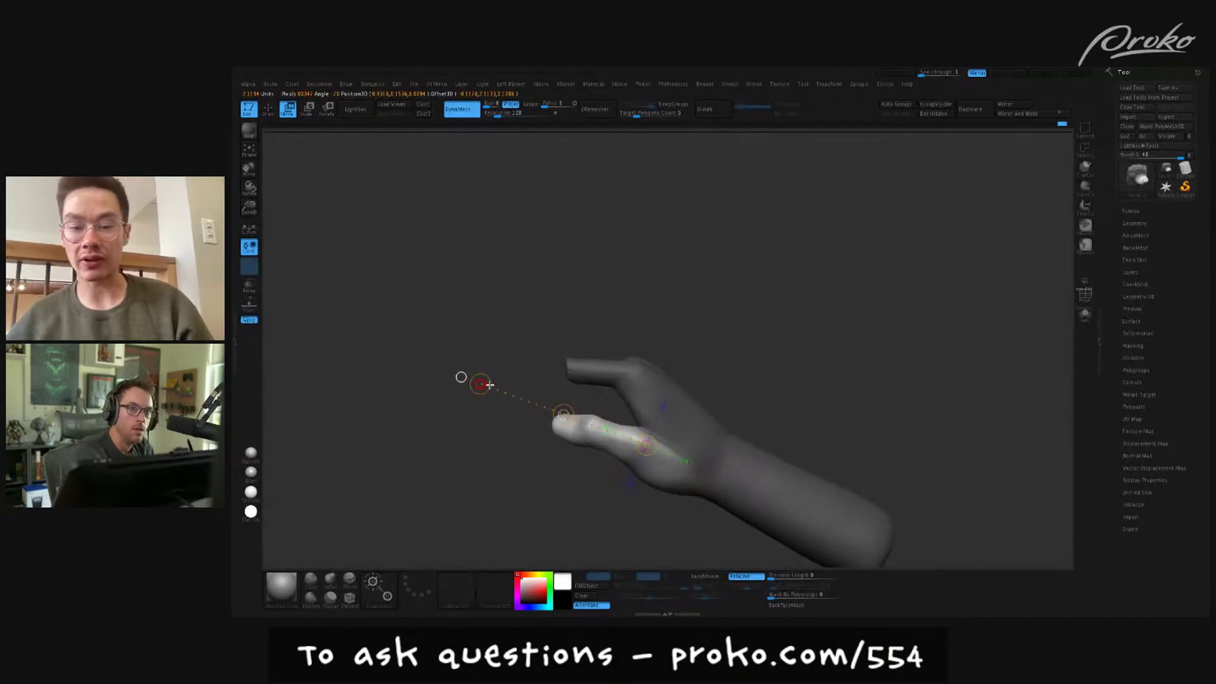
{"action": "key", "text": "q"}
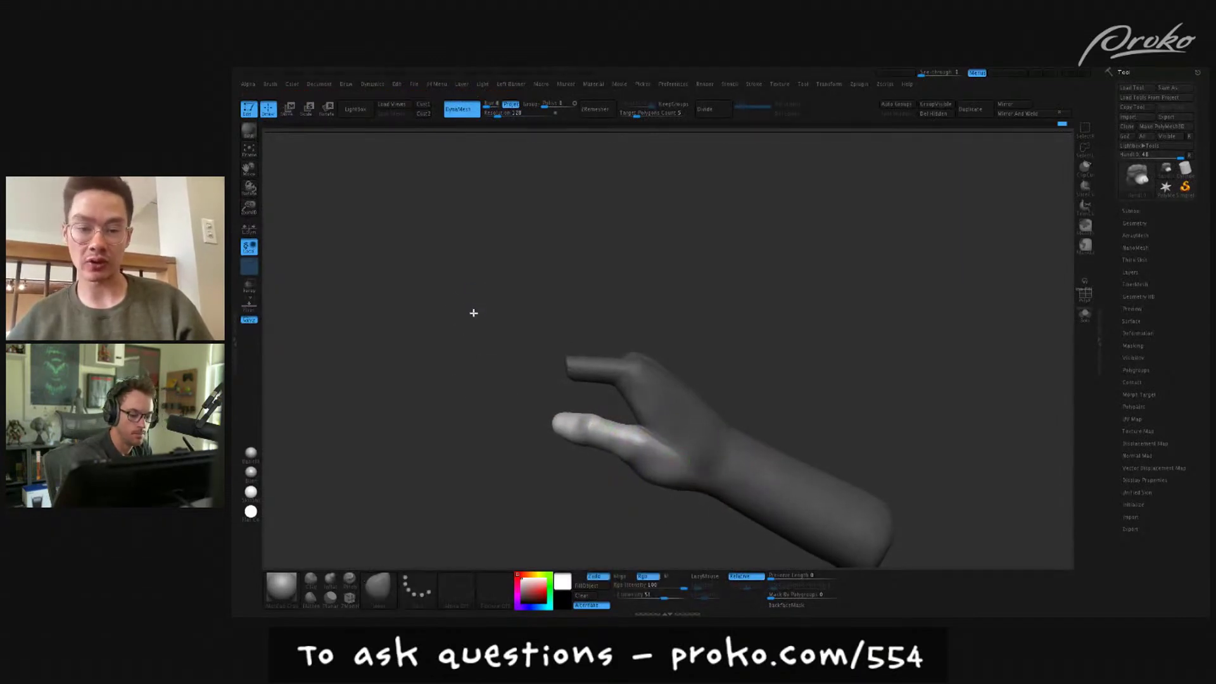
{"action": "key", "text": "r"}
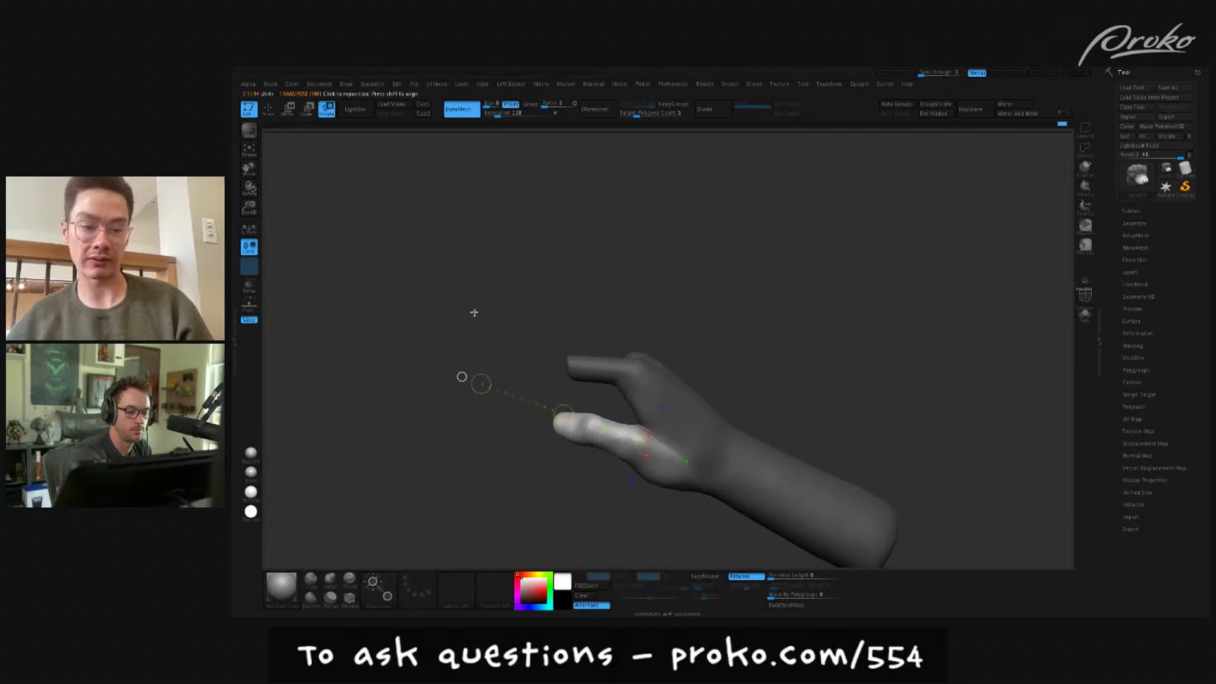
{"action": "key", "text": "q"}
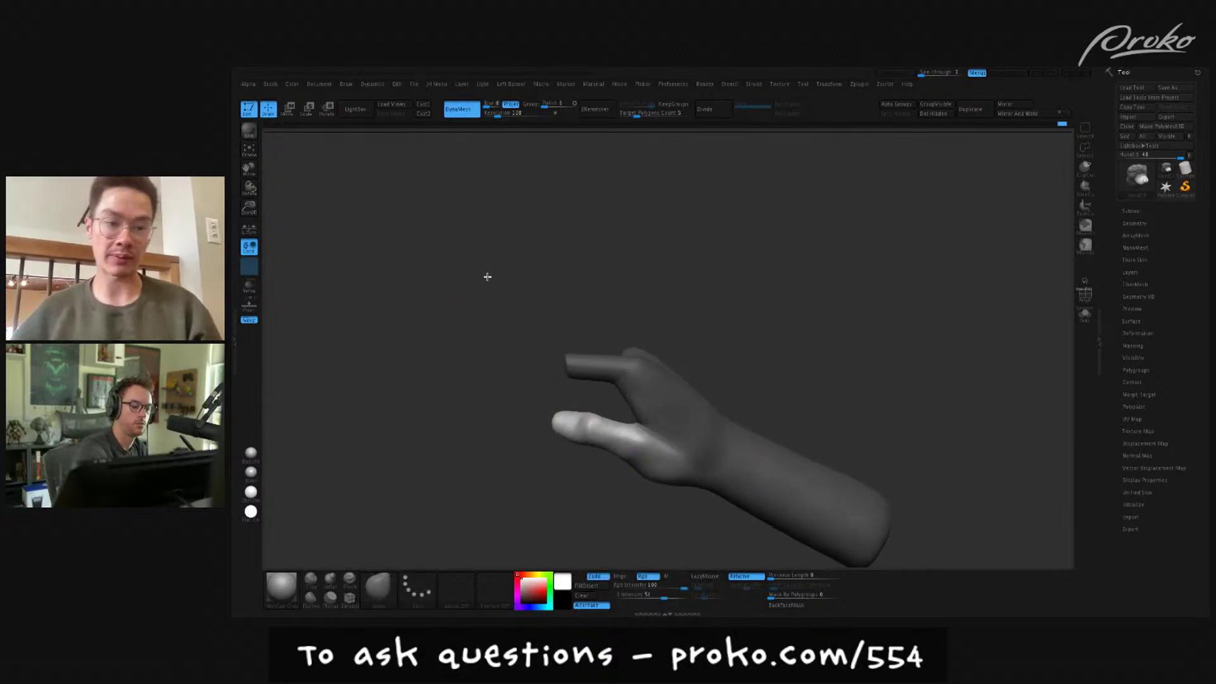
{"action": "key", "text": "r"}
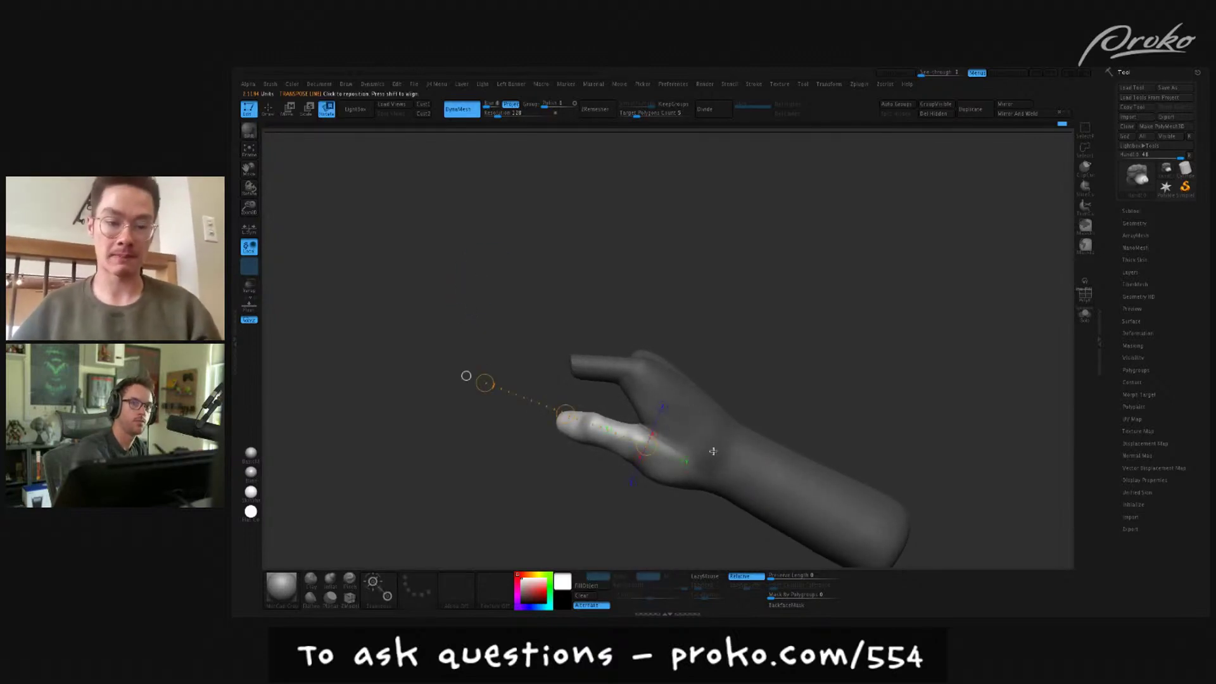
{"action": "mouse_move", "coordinate": [646, 445]}
{"action": "left_mouse_down"}
{"action": "mouse_move", "coordinate": [817, 319]}
{"action": "mouse_move", "coordinate": [847, 315]}
{"action": "mouse_move", "coordinate": [797, 371]}
{"action": "mouse_move", "coordinate": [780, 342]}
{"action": "left_mouse_up"}
{"action": "key", "text": "q"}
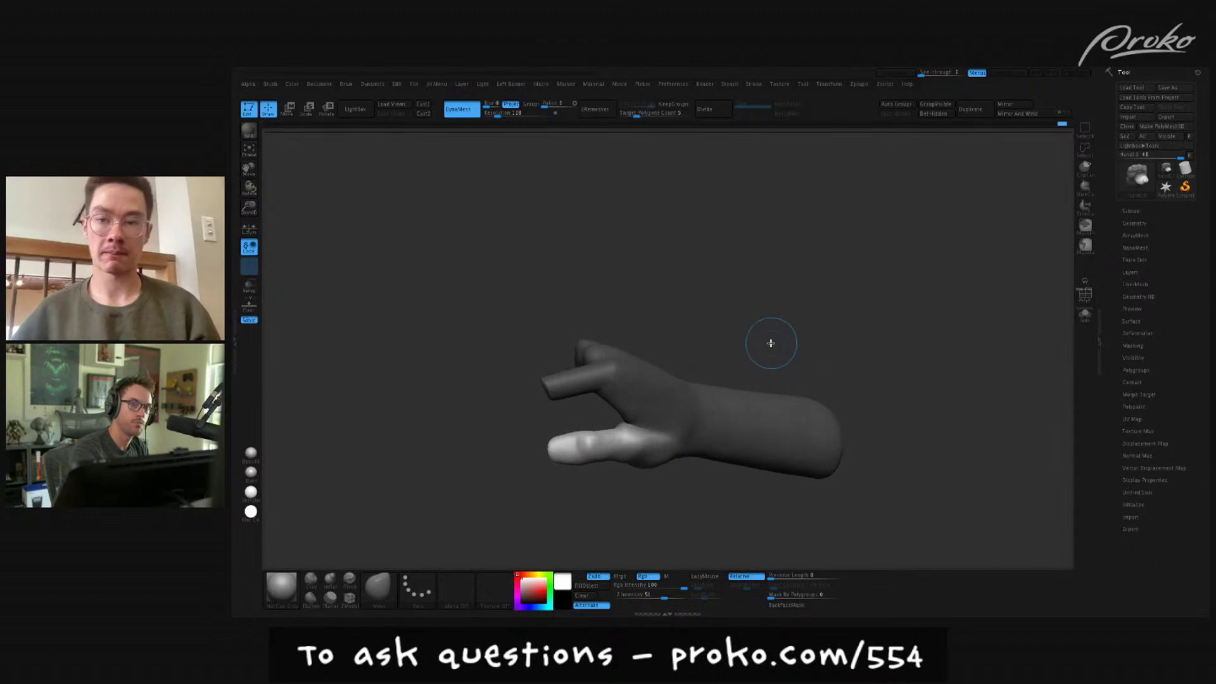
- Clear the mask, fill the web between thumb and index finger with Clay Buildup, and remesh with DynaMesh
{"action": "left_click_drag", "start_coordinate": [855, 401], "coordinate": [904, 461]}
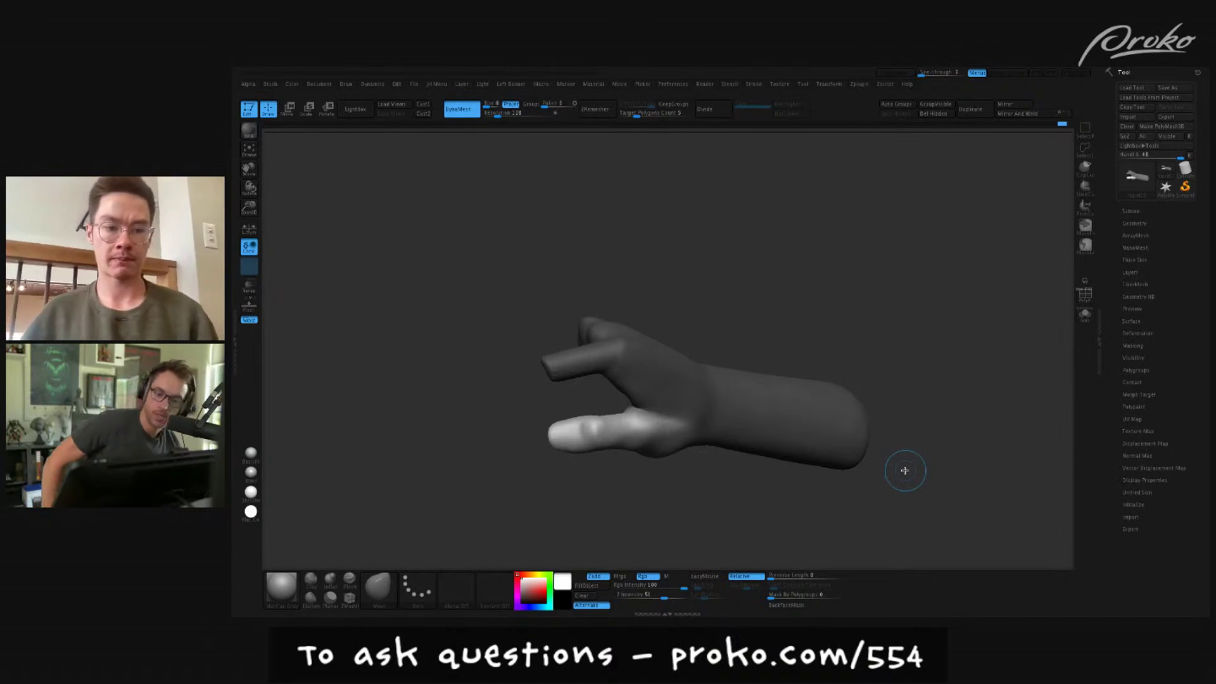
{"action": "mouse_move", "coordinate": [929, 443]}
{"action": "left_mouse_down"}
{"action": "mouse_move", "coordinate": [948, 521]}
{"action": "mouse_move", "coordinate": [884, 467]}
{"action": "left_mouse_up"}
{"action": "key", "text": "b"}
{"action": "key", "text": "c"}
{"action": "key", "text": "b"}
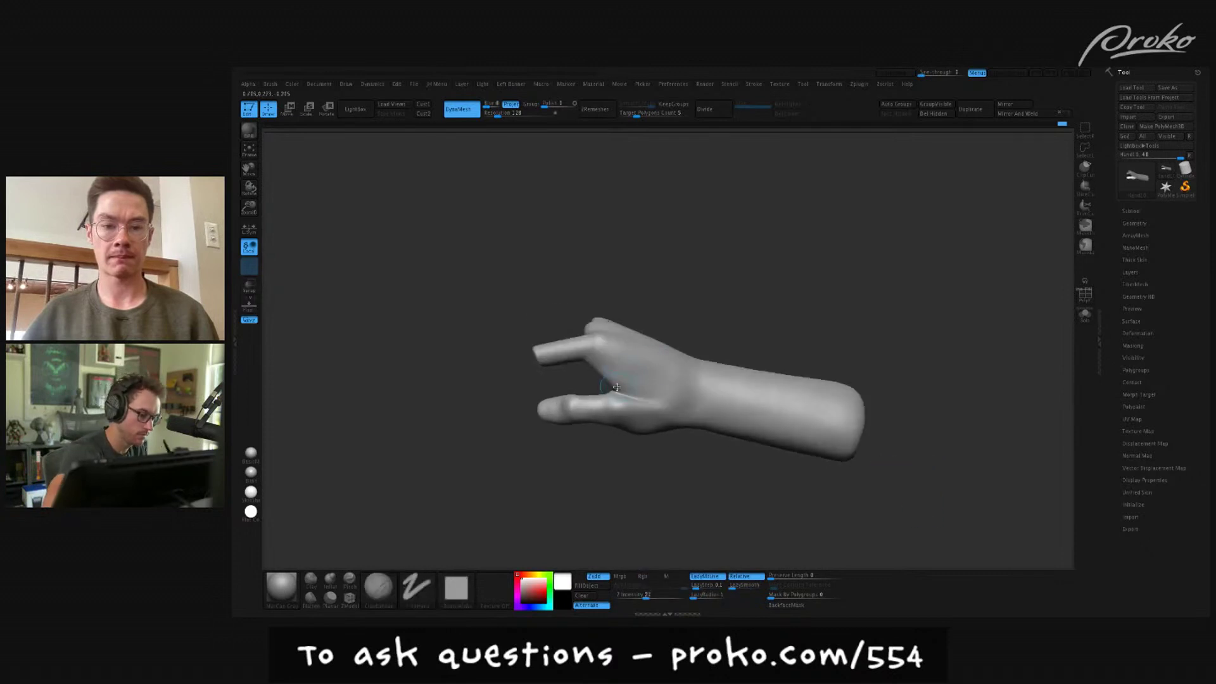
{"action": "right_click_drag", "start_coordinate": [613, 387], "coordinate": [613, 403]}
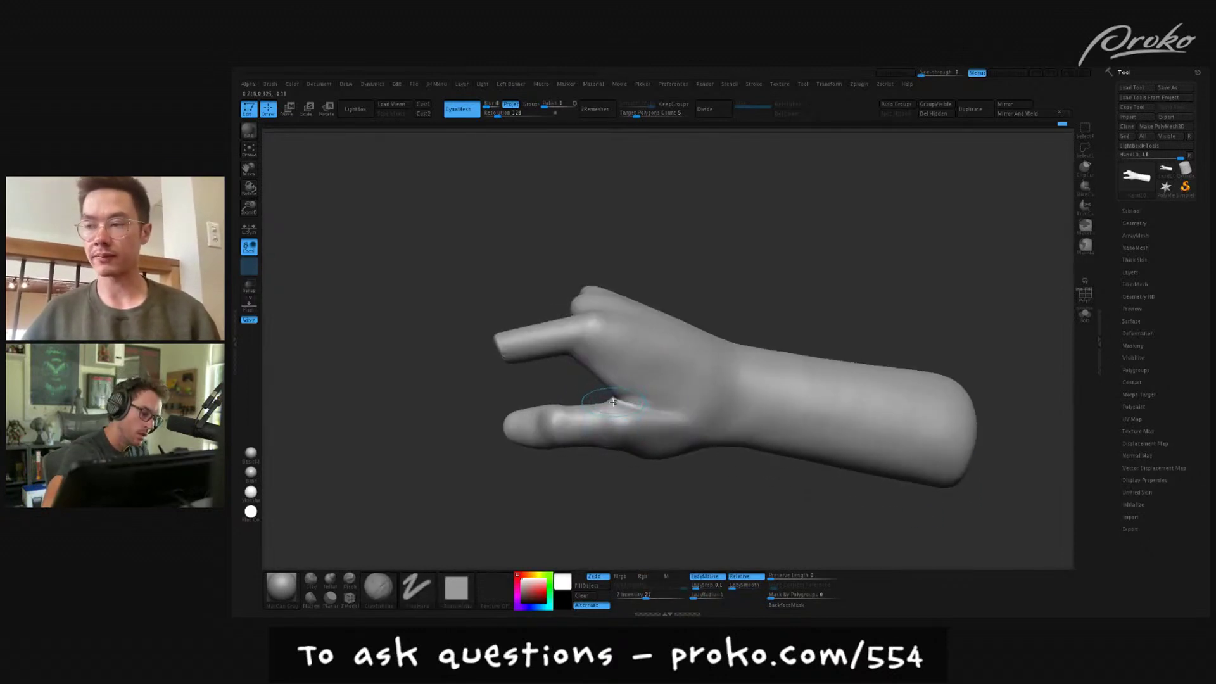
{"action": "left_click_drag", "start_coordinate": [621, 400], "coordinate": [626, 393]}
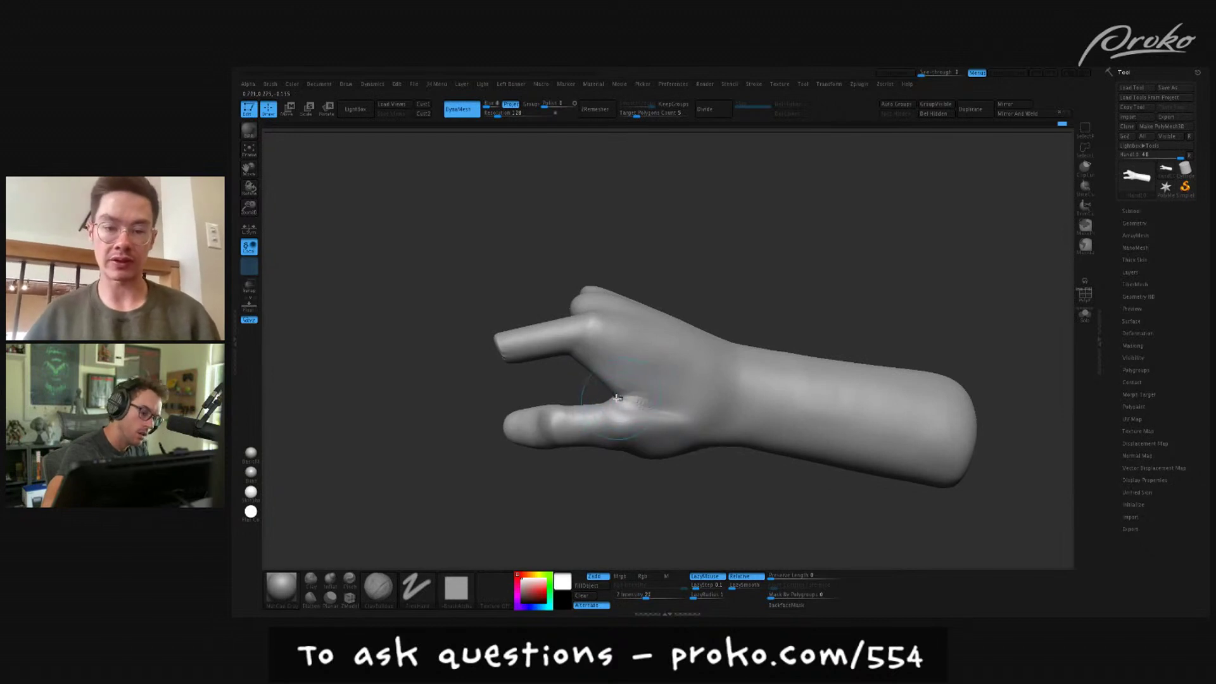
{"action": "left_click_drag", "start_coordinate": [658, 262], "coordinate": [678, 267], "text": "ctrl"}
{"action": "mouse_move", "coordinate": [626, 374]}
{"action": "right_mouse_down"}
{"action": "mouse_move", "coordinate": [618, 381]}
{"action": "mouse_move", "coordinate": [656, 408]}
{"action": "mouse_move", "coordinate": [619, 381]}
{"action": "right_mouse_up"}
{"action": "left_click_drag", "start_coordinate": [621, 384], "coordinate": [633, 411]}
{"action": "key", "text": "ctrl+z"}
- Build up clay where the base of the thumb meets the wrist
{"action": "right_click_drag", "start_coordinate": [643, 403], "coordinate": [684, 318]}
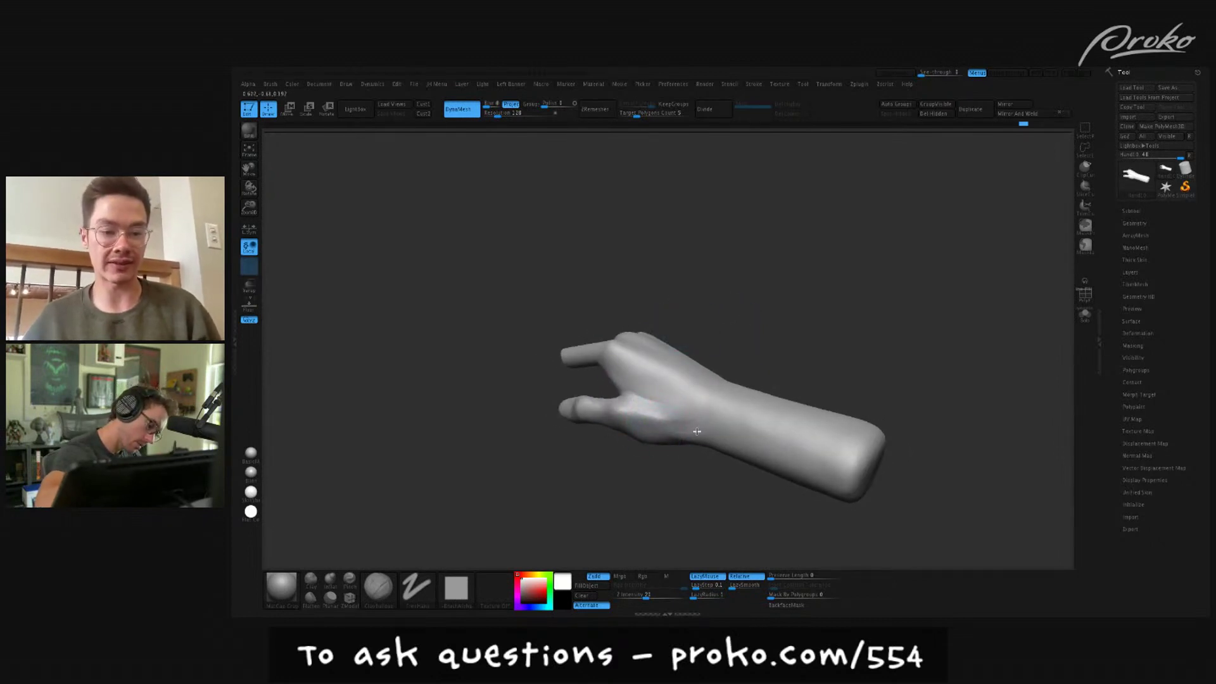
{"action": "right_click_drag", "start_coordinate": [679, 431], "coordinate": [703, 418]}
{"action": "left_click_drag", "start_coordinate": [703, 418], "coordinate": [684, 429]}
{"action": "mouse_move", "coordinate": [754, 351]}
{"action": "right_mouse_down"}
{"action": "mouse_move", "coordinate": [812, 344]}
{"action": "mouse_move", "coordinate": [799, 282]}
{"action": "mouse_move", "coordinate": [719, 488]}
{"action": "right_mouse_up"}
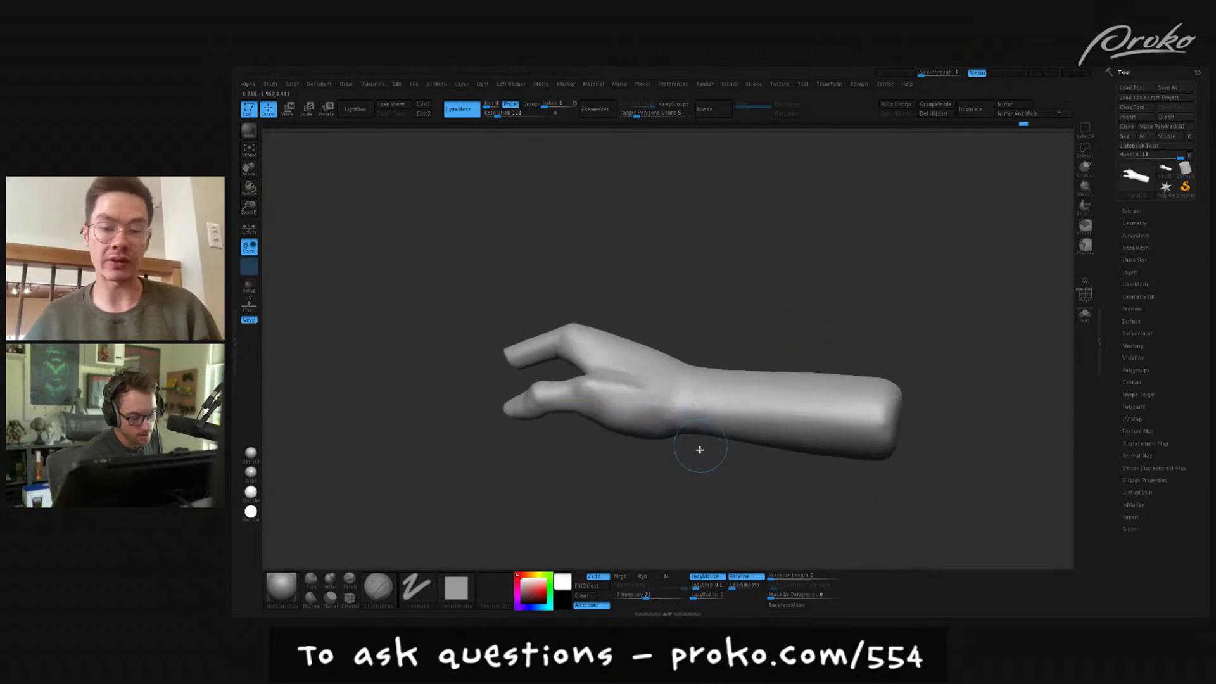
- Refine the thumb-side wrist transition and the thumb mound with a resized sculpting brush
{"action": "right_click_drag", "start_coordinate": [699, 442], "coordinate": [703, 429]}
{"action": "key", "text": "1"}
{"action": "key", "text": "s"}
{"action": "left_click_drag", "start_coordinate": [674, 427], "coordinate": [684, 436]}
{"action": "left_click_drag", "start_coordinate": [683, 455], "coordinate": [682, 508]}
{"action": "mouse_move", "coordinate": [673, 408]}
{"action": "left_mouse_down"}
{"action": "mouse_move", "coordinate": [646, 395]}
{"action": "mouse_move", "coordinate": [646, 377]}
{"action": "left_mouse_up"}
{"action": "mouse_move", "coordinate": [662, 456]}
{"action": "left_mouse_down"}
{"action": "mouse_move", "coordinate": [673, 475]}
{"action": "mouse_move", "coordinate": [773, 448]}
{"action": "mouse_move", "coordinate": [769, 474]}
{"action": "left_mouse_up"}
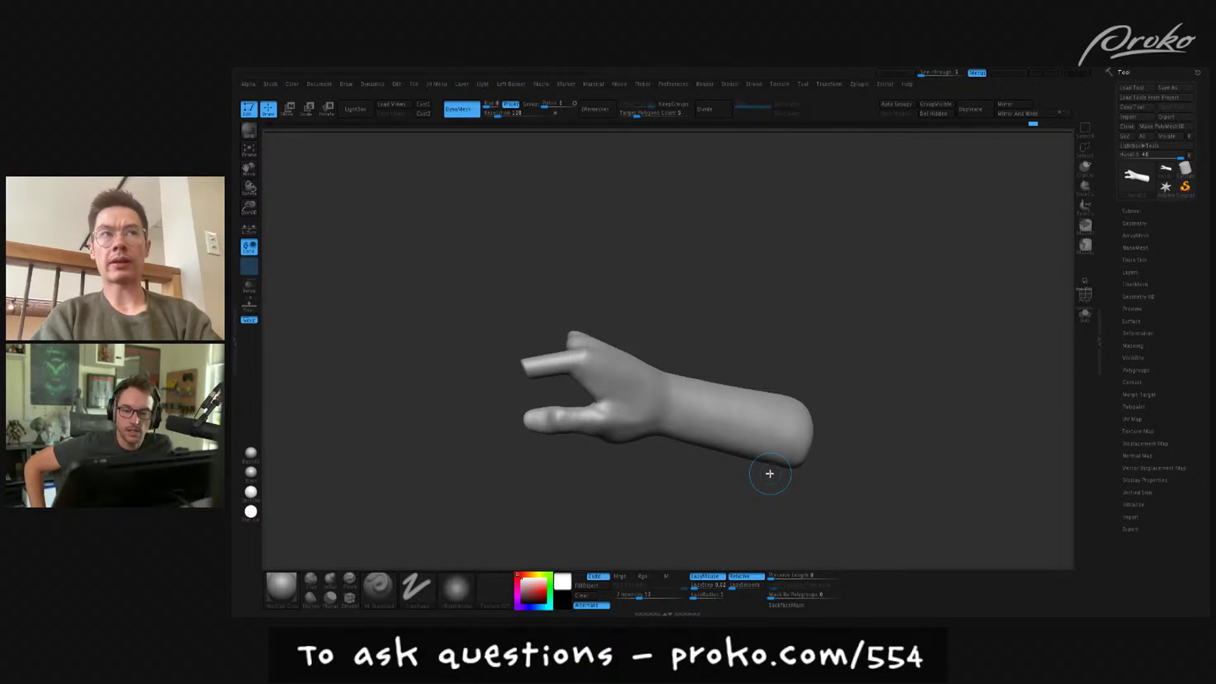
{"action": "mouse_move", "coordinate": [784, 283]}
{"action": "left_mouse_down"}
{"action": "mouse_move", "coordinate": [885, 474]}
{"action": "mouse_move", "coordinate": [773, 481]}
{"action": "mouse_move", "coordinate": [778, 528]}
{"action": "mouse_move", "coordinate": [649, 484]}
{"action": "left_mouse_up"}
{"action": "key", "text": "b"}
{"action": "key", "text": "m"}
{"action": "key", "text": "v"}
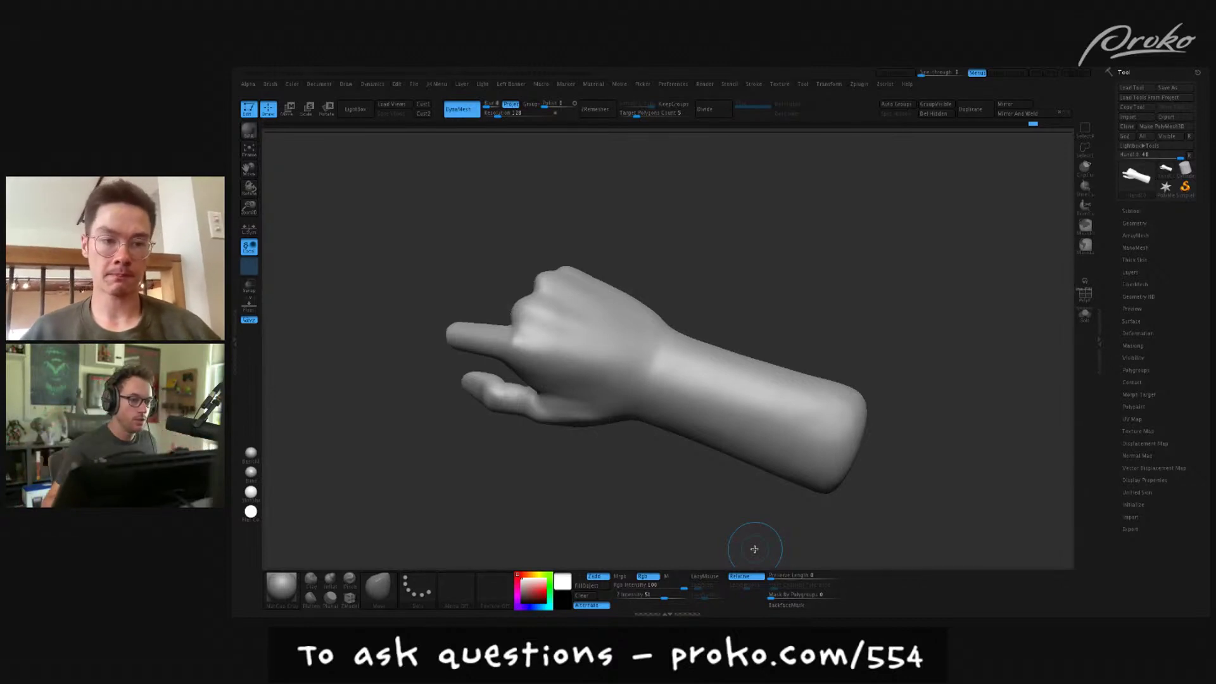
{"action": "left_click_drag", "start_coordinate": [874, 500], "coordinate": [882, 489]}
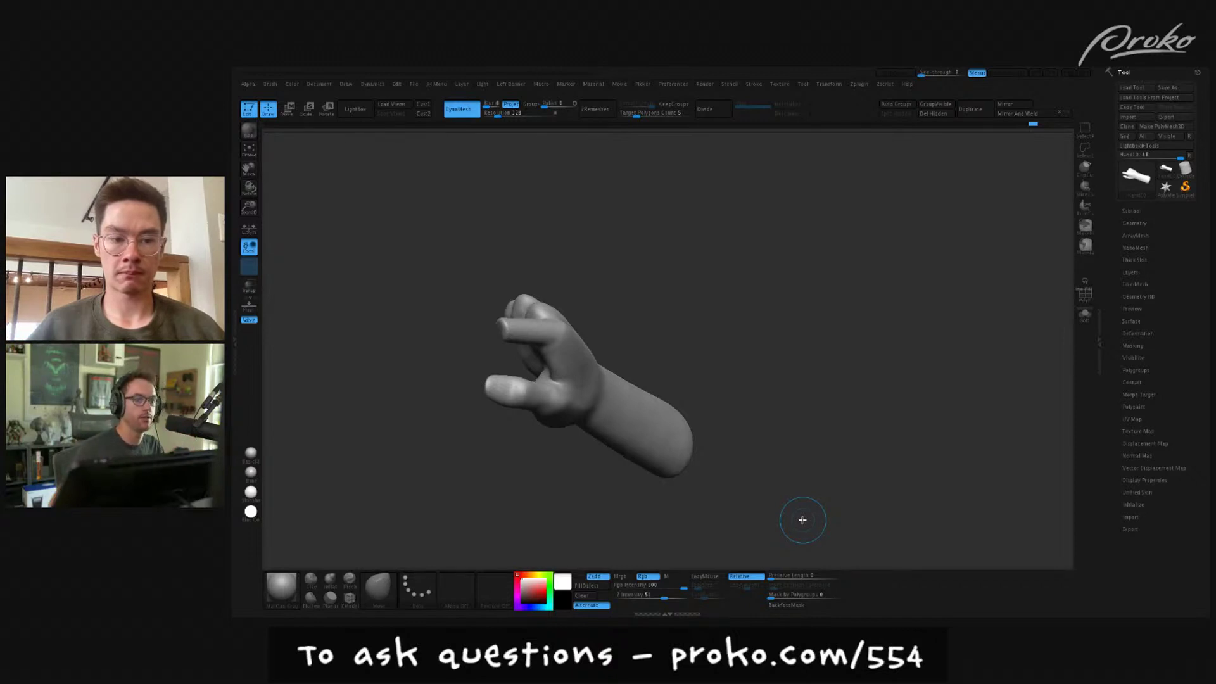
{"action": "mouse_move", "coordinate": [777, 511]}
{"action": "left_mouse_down"}
{"action": "mouse_move", "coordinate": [792, 535]}
{"action": "mouse_move", "coordinate": [728, 521]}
{"action": "mouse_move", "coordinate": [741, 515]}
{"action": "left_mouse_up"}
- Sculpt and smooth the web between the thumb and the index finger on the back of the hand
{"action": "key", "text": "1"}
{"action": "right_click_drag", "start_coordinate": [570, 366], "coordinate": [567, 374]}
{"action": "left_click_drag", "start_coordinate": [567, 373], "coordinate": [614, 378]}
{"action": "key", "text": "shift"}
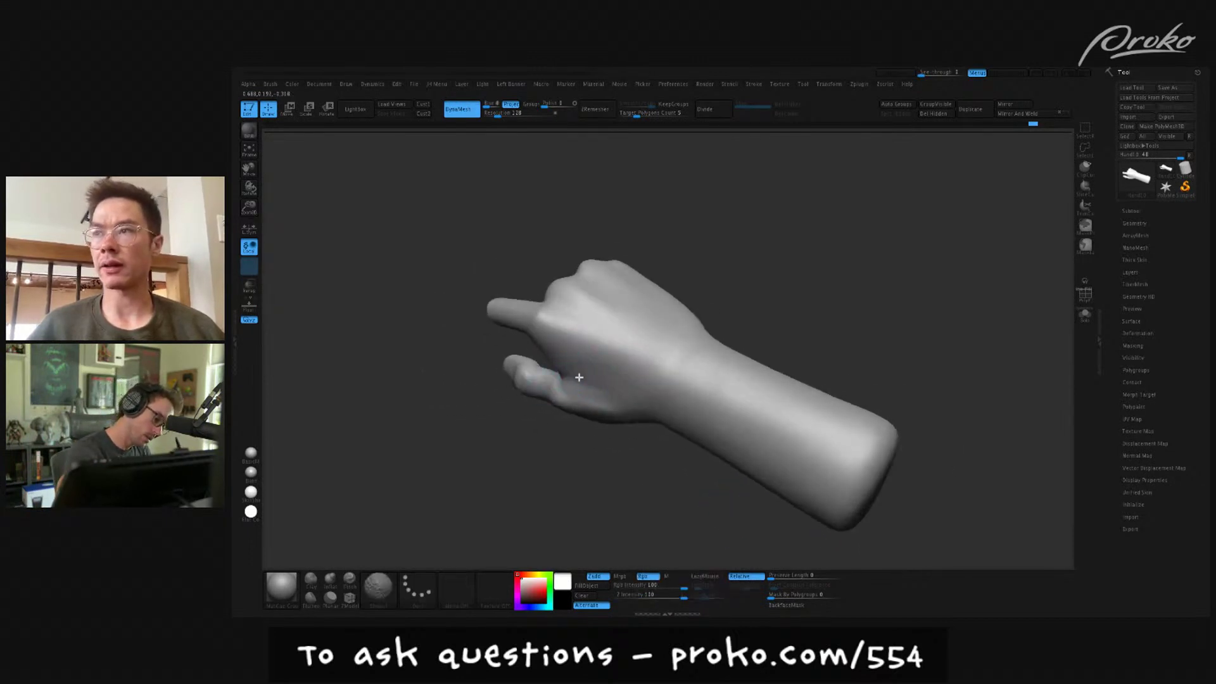
{"action": "right_click_drag", "start_coordinate": [615, 391], "coordinate": [575, 397]}
- Shape the blunt end of the index finger using the Move and Standard brushes
{"action": "mouse_move", "coordinate": [646, 285]}
{"action": "left_mouse_down"}
{"action": "mouse_move", "coordinate": [779, 291]}
{"action": "mouse_move", "coordinate": [876, 492]}
{"action": "mouse_move", "coordinate": [918, 492]}
{"action": "mouse_move", "coordinate": [883, 500]}
{"action": "mouse_move", "coordinate": [920, 510]}
{"action": "mouse_move", "coordinate": [828, 491]}
{"action": "mouse_move", "coordinate": [818, 473]}
{"action": "left_mouse_up"}
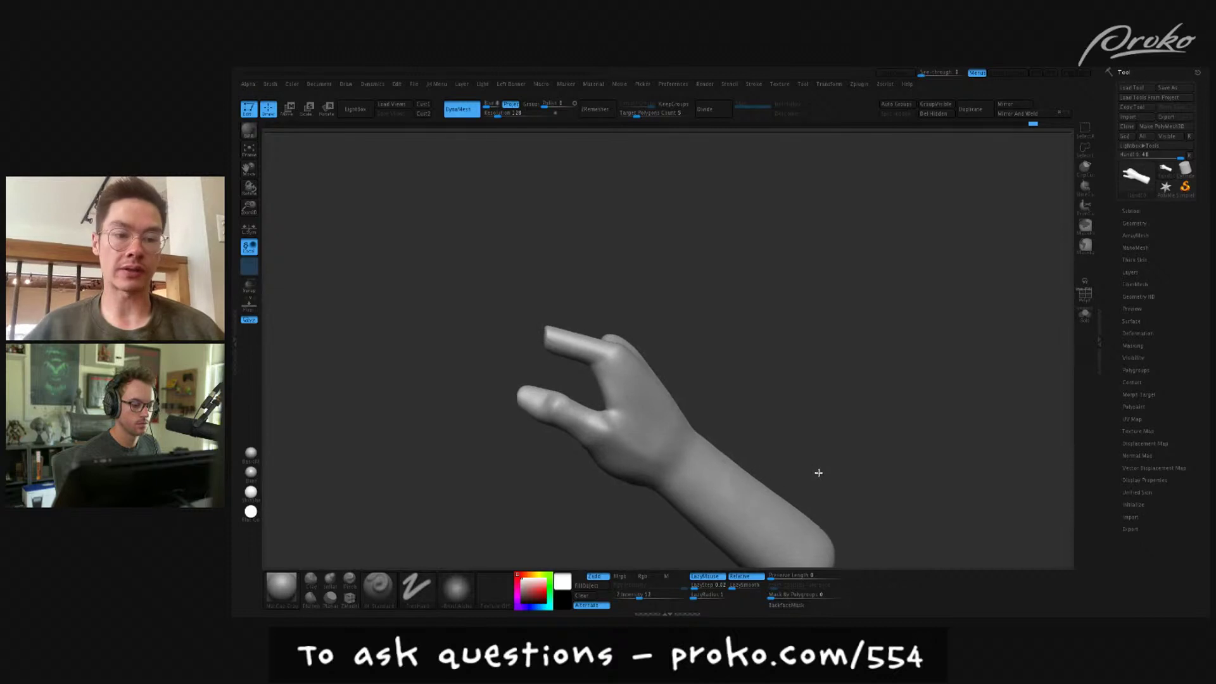
{"action": "key", "text": "b"}
{"action": "key", "text": "m"}
{"action": "key", "text": "v"}
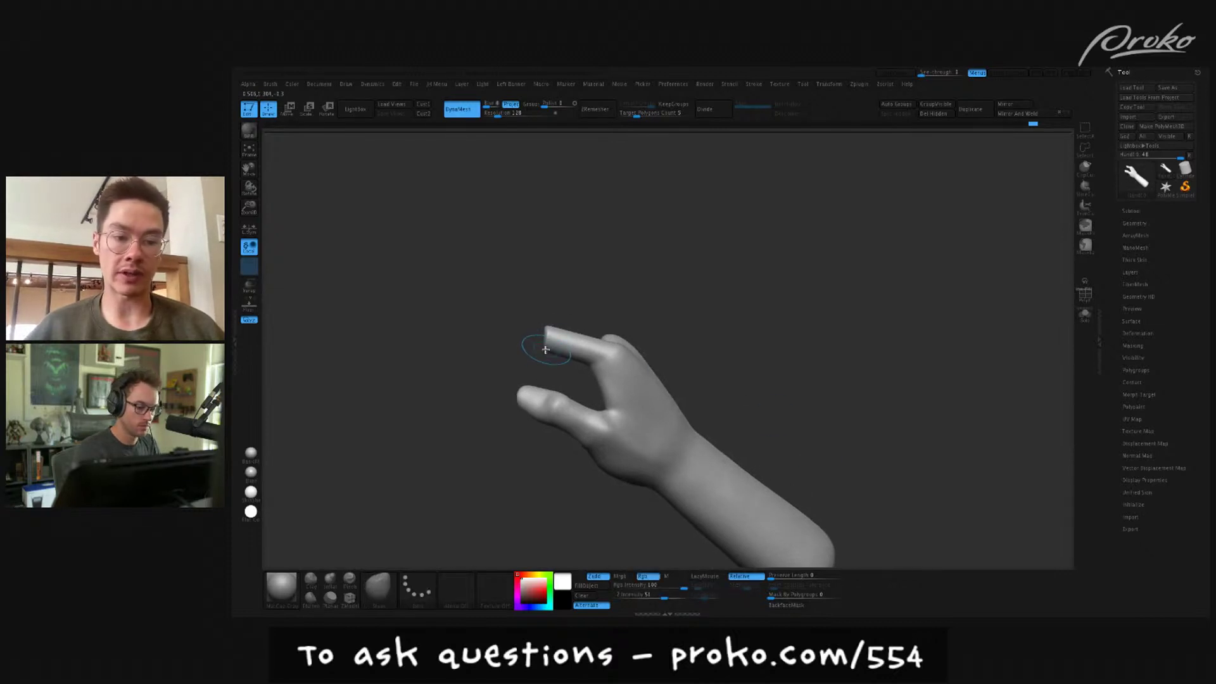
{"action": "mouse_move", "coordinate": [574, 268]}
{"action": "left_mouse_down"}
{"action": "mouse_move", "coordinate": [562, 337]}
{"action": "mouse_move", "coordinate": [630, 326]}
{"action": "mouse_move", "coordinate": [602, 283]}
{"action": "left_mouse_up"}
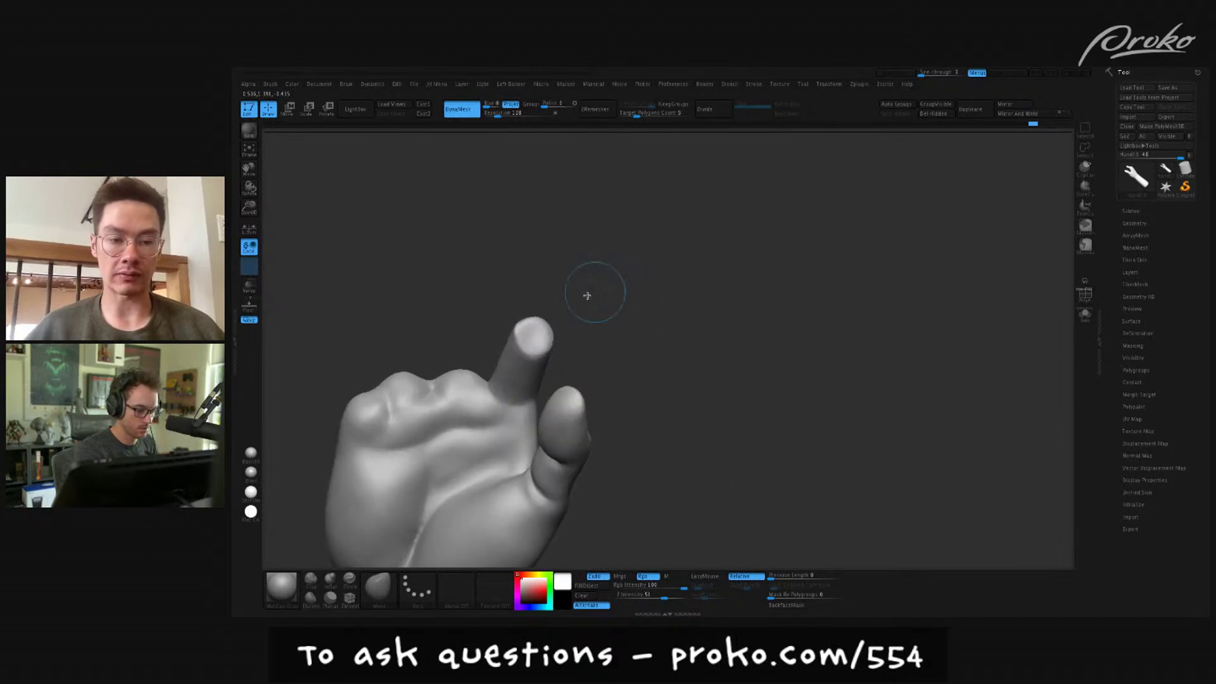
{"action": "key", "text": "b"}
{"action": "key", "text": "s"}
{"action": "key", "text": "t"}
{"action": "mouse_move", "coordinate": [513, 348]}
{"action": "left_mouse_down"}
{"action": "mouse_move", "coordinate": [562, 306]}
{"action": "mouse_move", "coordinate": [537, 359]}
{"action": "mouse_move", "coordinate": [562, 391]}
{"action": "left_mouse_up"}
- Mask the whole hand and forearm except the end of the index finger
{"action": "key", "text": "s"}
{"action": "mouse_move", "coordinate": [521, 343]}
{"action": "left_mouse_down", "text": "ctrl"}
{"action": "mouse_move", "coordinate": [532, 340]}
{"action": "mouse_move", "coordinate": [523, 330]}
{"action": "left_mouse_up", "text": "ctrl"}
{"action": "mouse_move", "coordinate": [566, 325]}
{"action": "left_mouse_down"}
{"action": "mouse_move", "coordinate": [521, 339]}
{"action": "mouse_move", "coordinate": [533, 345]}
{"action": "mouse_move", "coordinate": [578, 317]}
{"action": "mouse_move", "coordinate": [654, 225]}
{"action": "mouse_move", "coordinate": [649, 300]}
{"action": "left_mouse_up"}
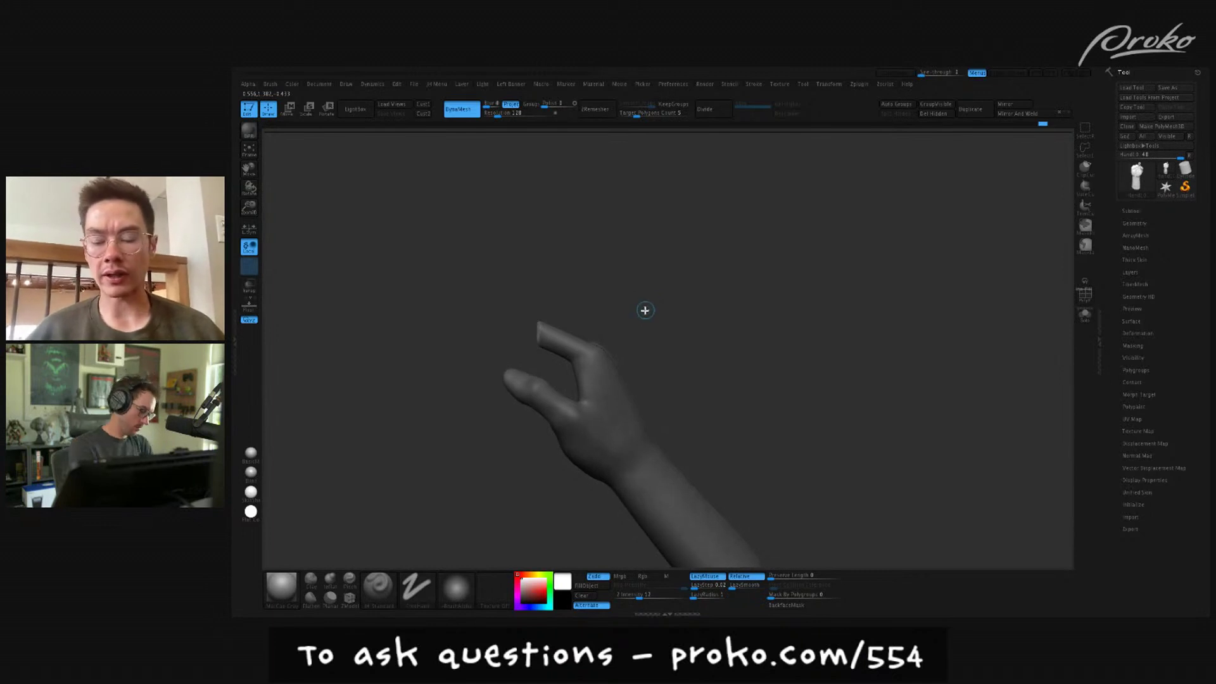
{"action": "left_click", "coordinate": [354, 86]}
{"action": "left_click_drag", "start_coordinate": [746, 383], "coordinate": [858, 382], "text": "alt"}
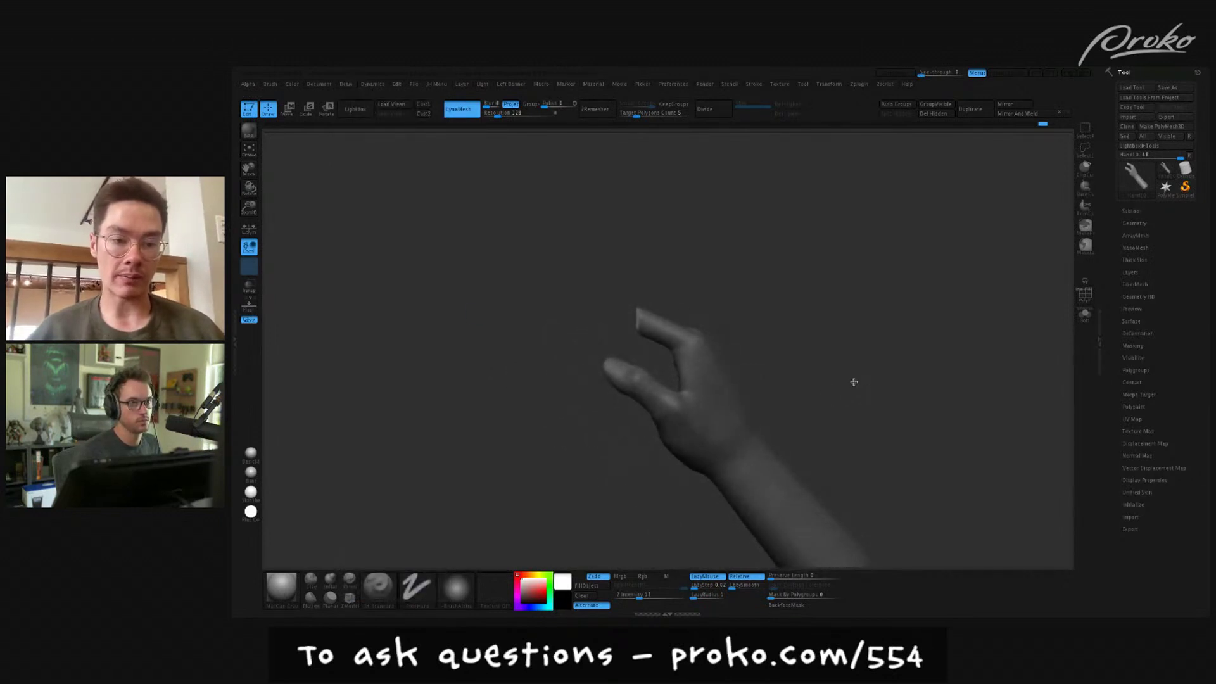
- Extend the index finger with a new end segment bent toward the thumb using Transpose Move, and clear the mask
{"action": "key", "text": "w"}
{"action": "left_click_drag", "start_coordinate": [638, 321], "coordinate": [848, 298]}
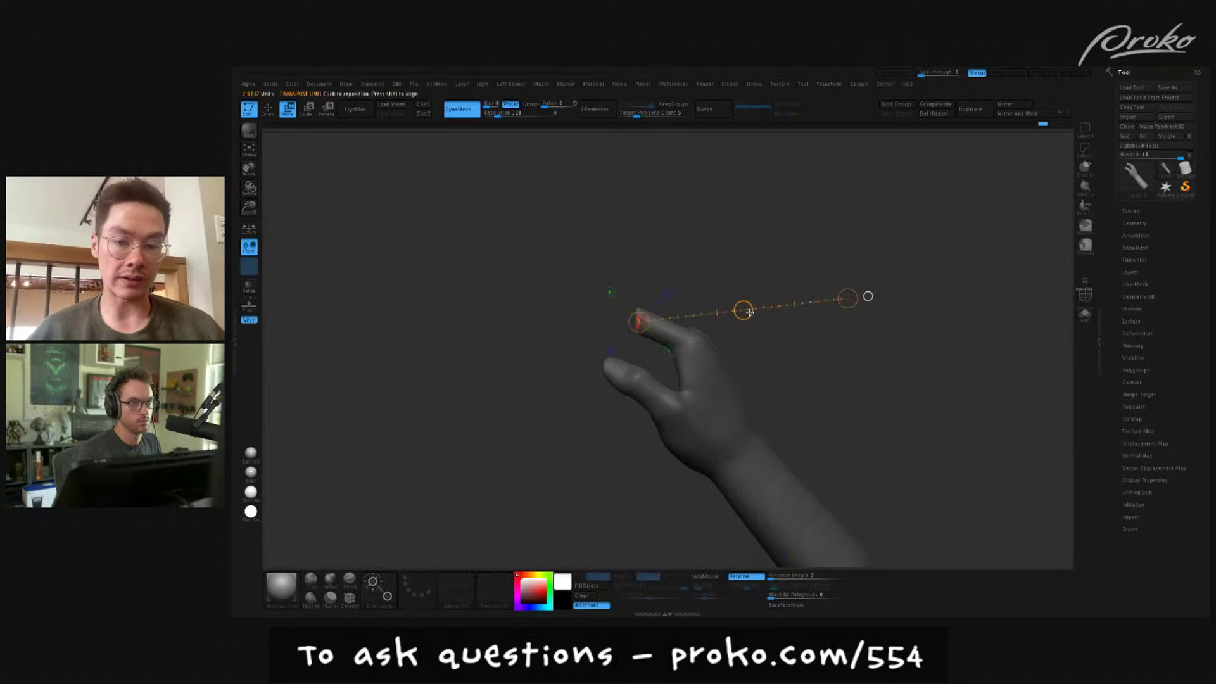
{"action": "left_click_drag", "start_coordinate": [741, 310], "coordinate": [727, 317]}
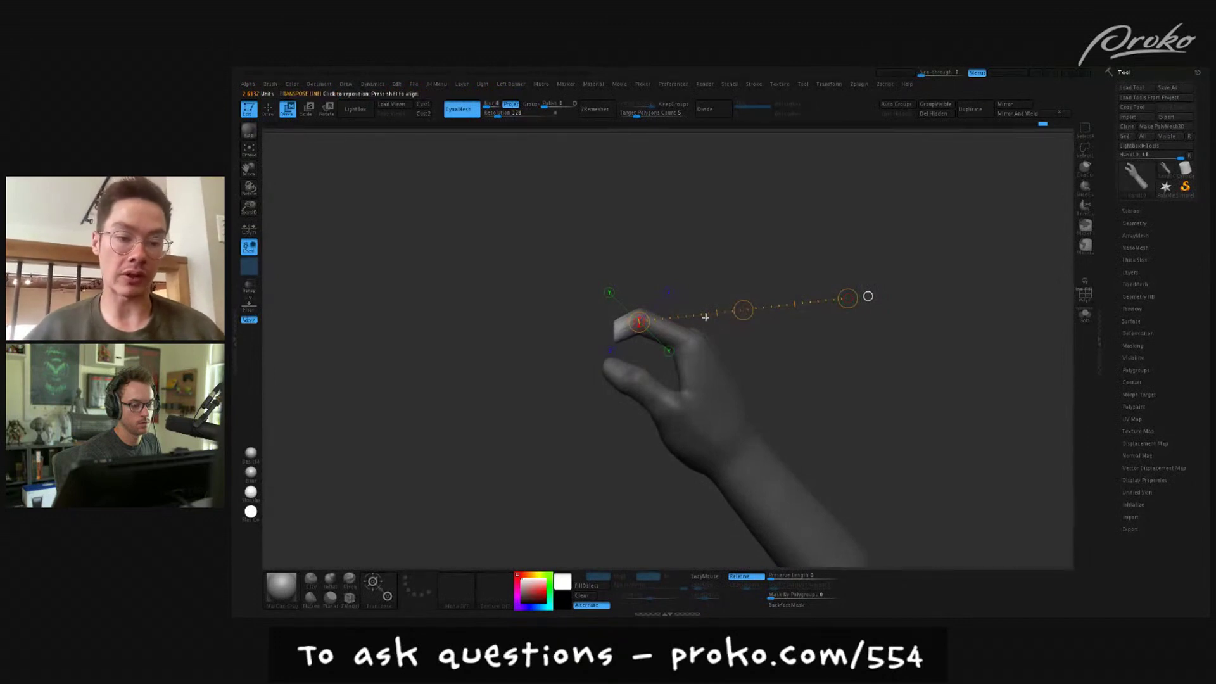
{"action": "left_click_drag", "start_coordinate": [614, 340], "coordinate": [609, 238]}
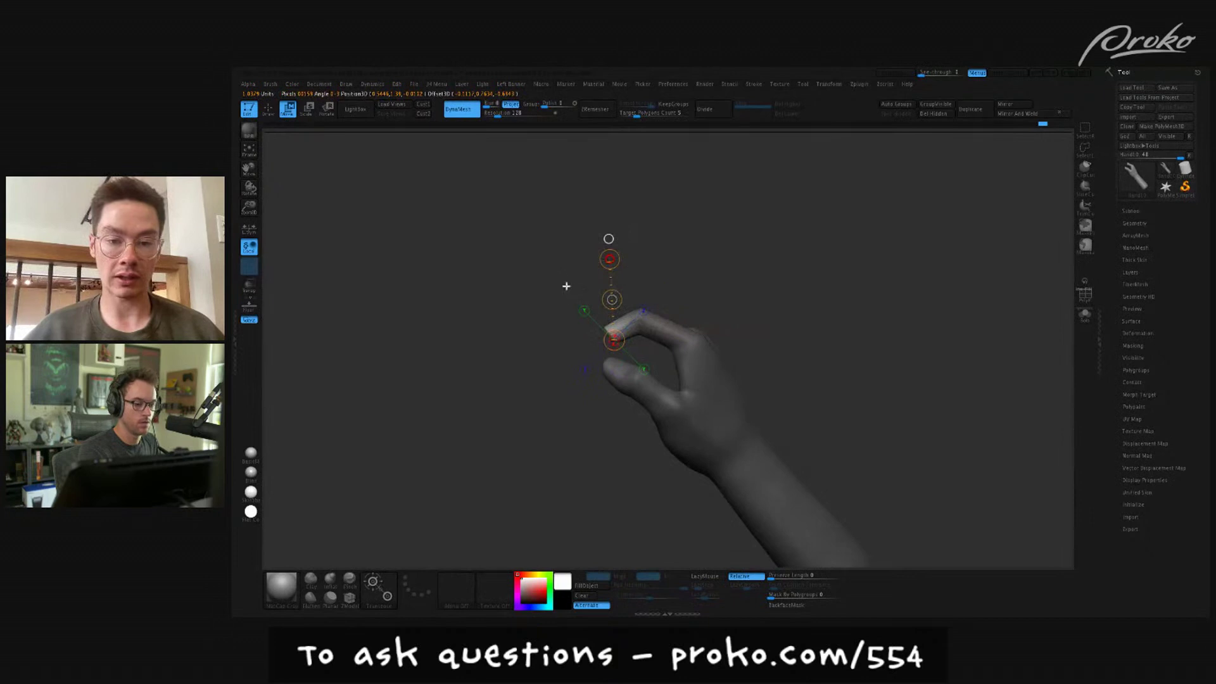
{"action": "key", "text": "q"}
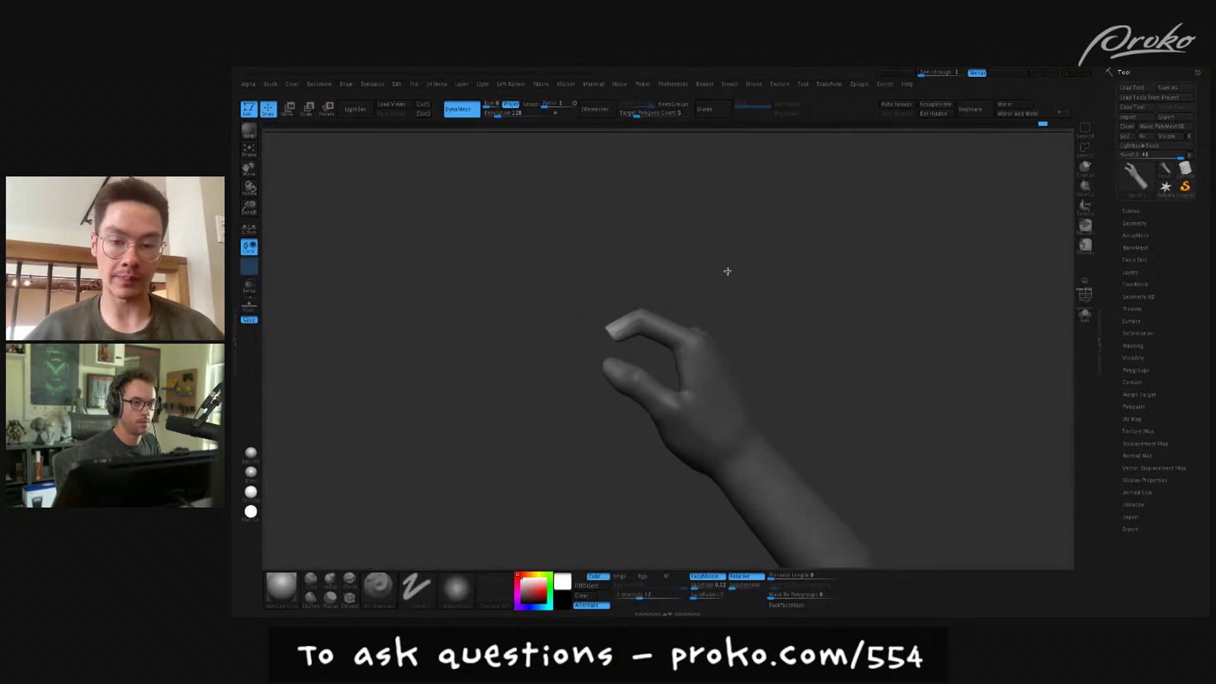
{"action": "left_click_drag", "start_coordinate": [720, 257], "coordinate": [712, 273], "text": "ctrl"}
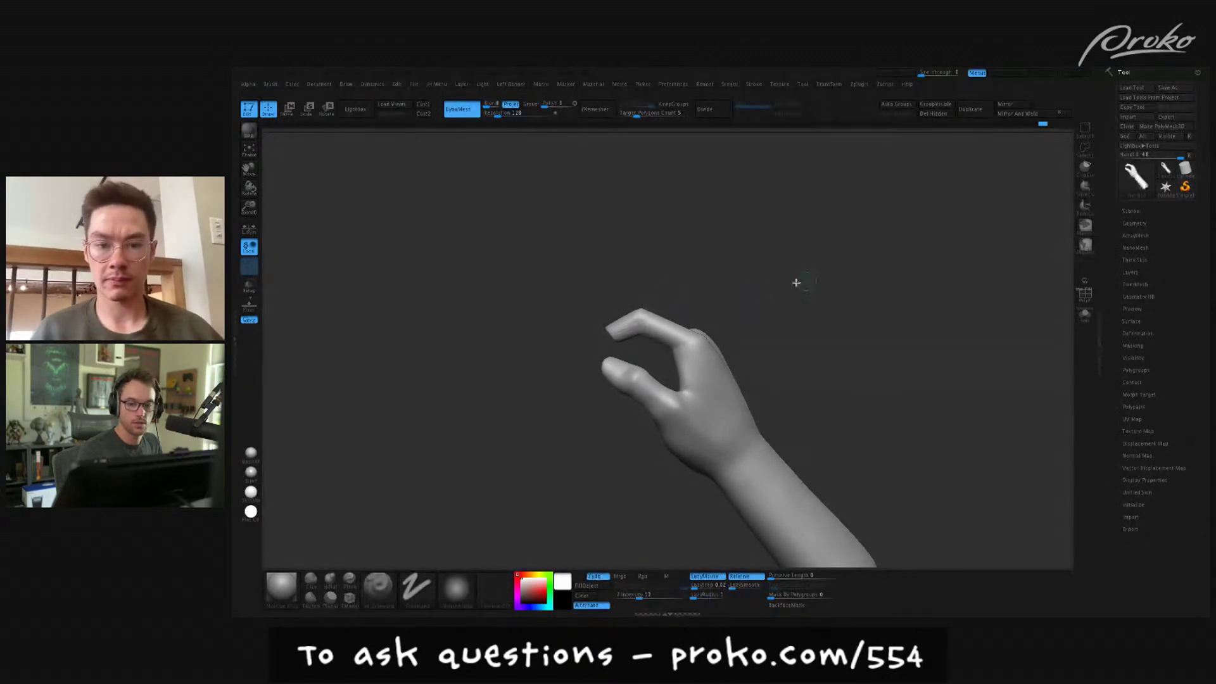
- Mask everything except the index finger's end segment, adjust its position with Transpose Move, and clear the mask
{"action": "mouse_move", "coordinate": [666, 326]}
{"action": "left_mouse_down", "text": "ctrl"}
{"action": "mouse_move", "coordinate": [659, 292]}
{"action": "mouse_move", "coordinate": [576, 287]}
{"action": "mouse_move", "coordinate": [656, 321]}
{"action": "left_mouse_up", "text": "ctrl"}
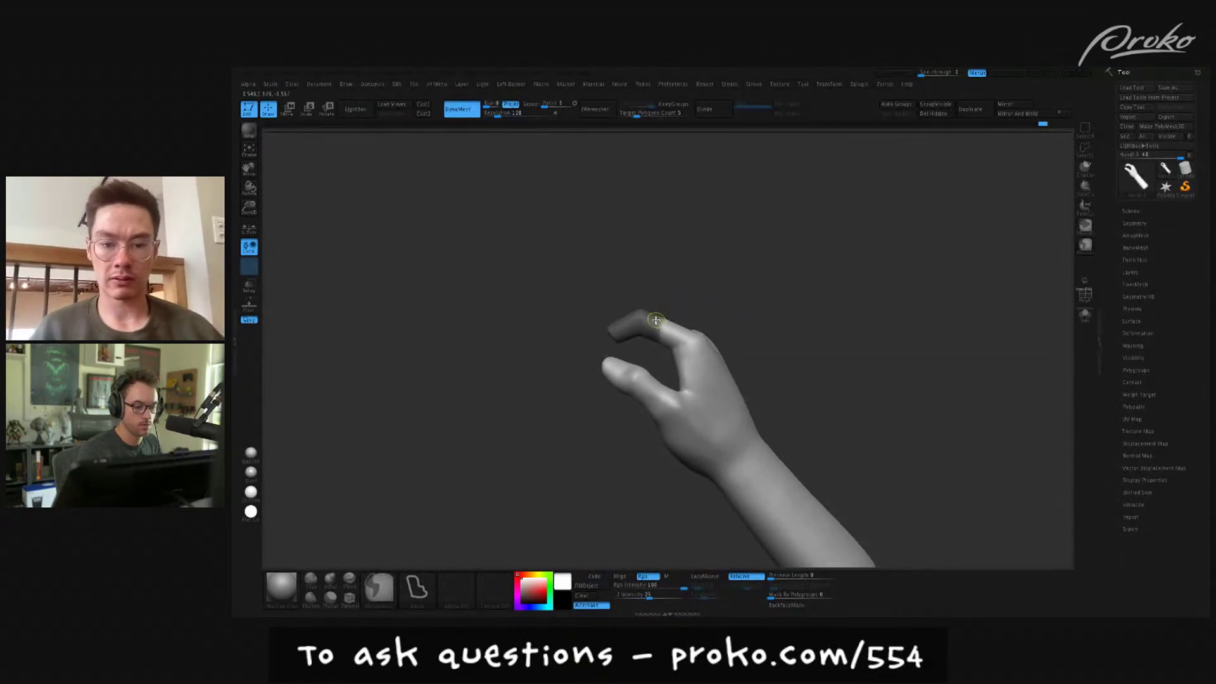
{"action": "key", "text": "ctrl+i"}
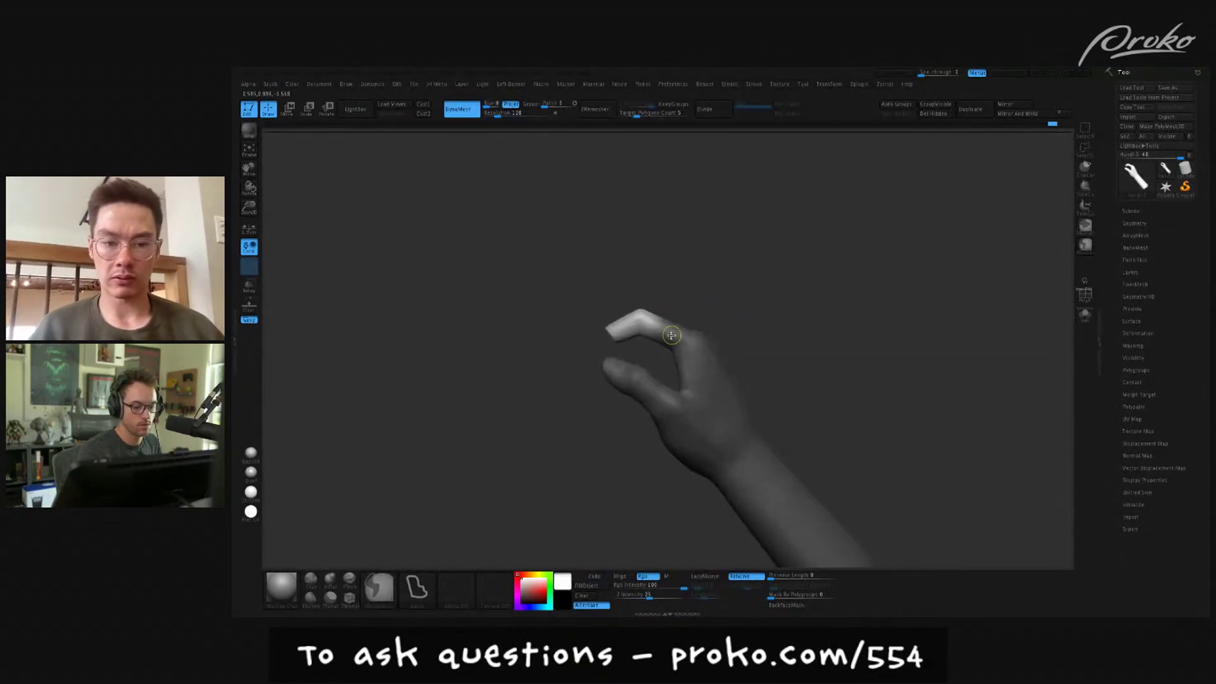
{"action": "key", "text": "ctrl+i"}
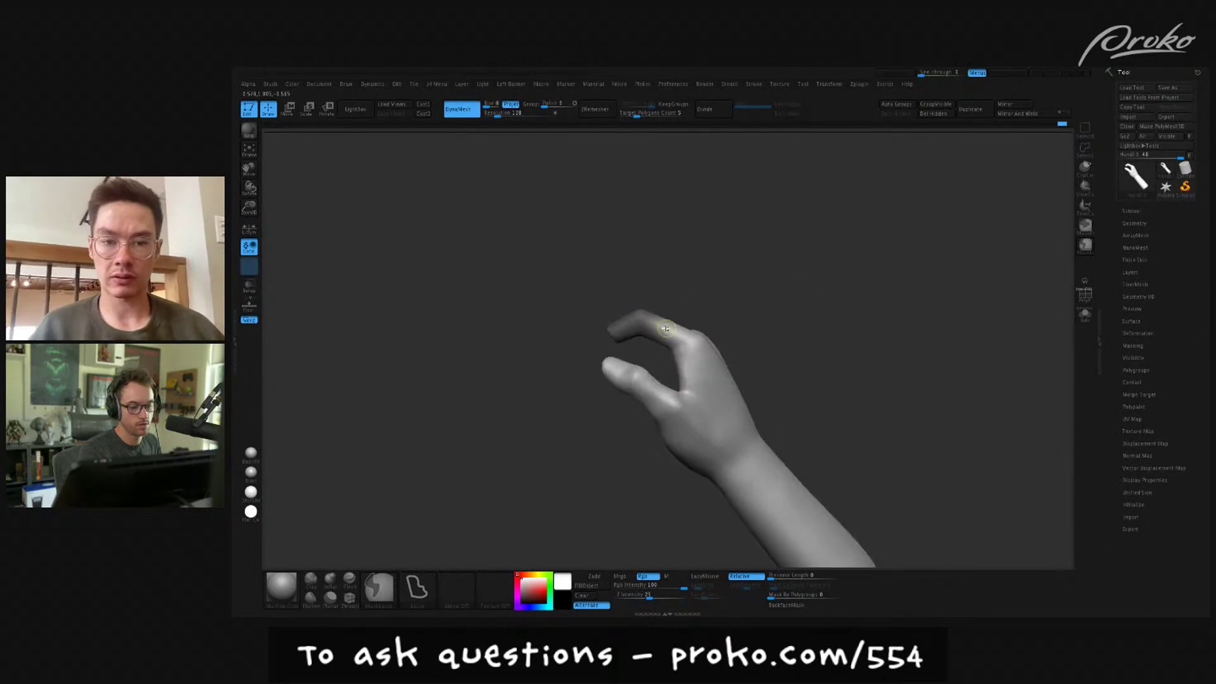
{"action": "key", "text": "ctrl+i"}
{"action": "key", "text": "w"}
{"action": "left_click_drag", "start_coordinate": [652, 330], "coordinate": [855, 442]}
{"action": "left_click_drag", "start_coordinate": [754, 385], "coordinate": [754, 385]}
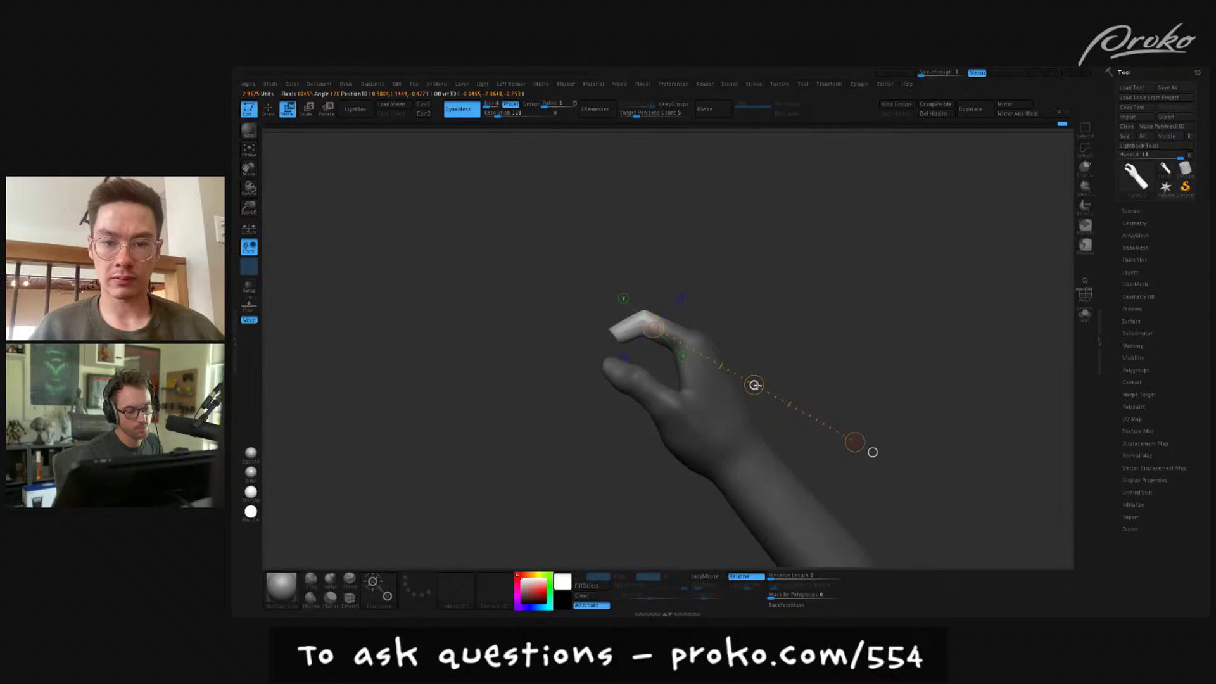
{"action": "key", "text": "q"}
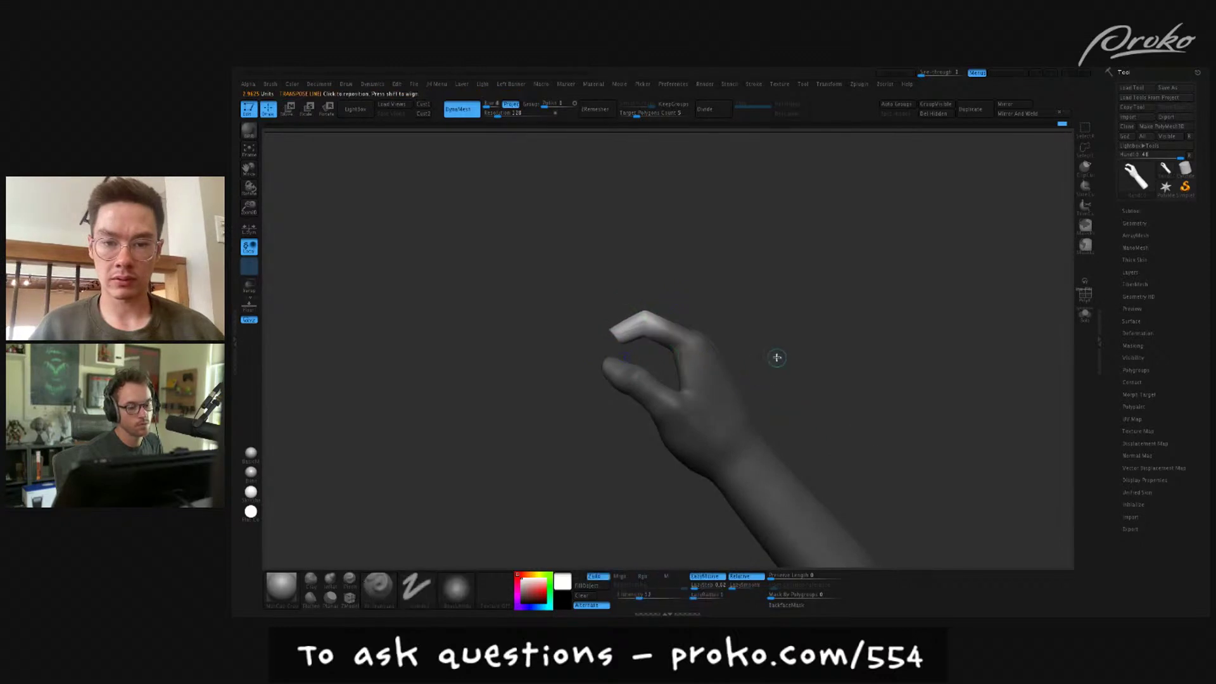
{"action": "left_click", "coordinate": [781, 369], "text": "ctrl"}
- Shape the bent index finger from the side, palm and back of the hand using the Move brush
{"action": "left_click", "coordinate": [350, 579]}
{"action": "mouse_move", "coordinate": [672, 339]}
{"action": "left_mouse_down"}
{"action": "mouse_move", "coordinate": [709, 342]}
{"action": "mouse_move", "coordinate": [678, 345]}
{"action": "mouse_move", "coordinate": [760, 321]}
{"action": "mouse_move", "coordinate": [746, 352]}
{"action": "mouse_move", "coordinate": [776, 340]}
{"action": "mouse_move", "coordinate": [798, 293]}
{"action": "mouse_move", "coordinate": [615, 413]}
{"action": "mouse_move", "coordinate": [752, 336]}
{"action": "mouse_move", "coordinate": [629, 393]}
{"action": "mouse_move", "coordinate": [644, 407]}
{"action": "mouse_move", "coordinate": [821, 442]}
{"action": "mouse_move", "coordinate": [806, 462]}
{"action": "left_mouse_up"}
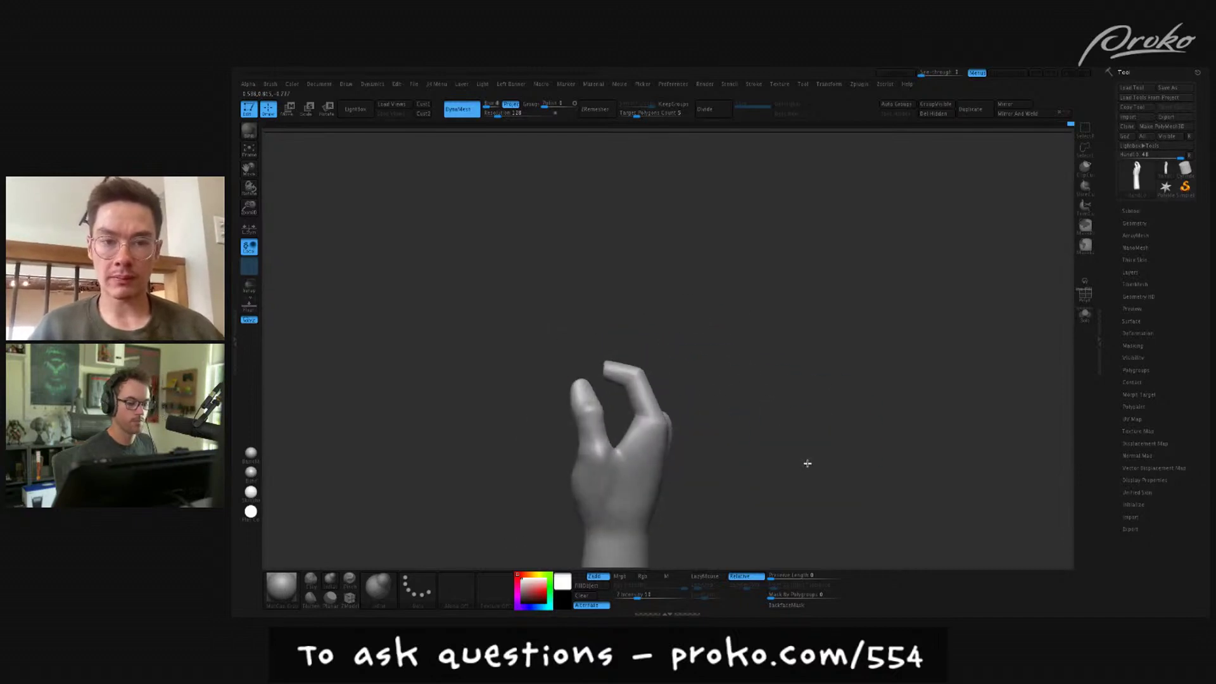
{"action": "left_click_drag", "start_coordinate": [660, 372], "coordinate": [722, 361]}
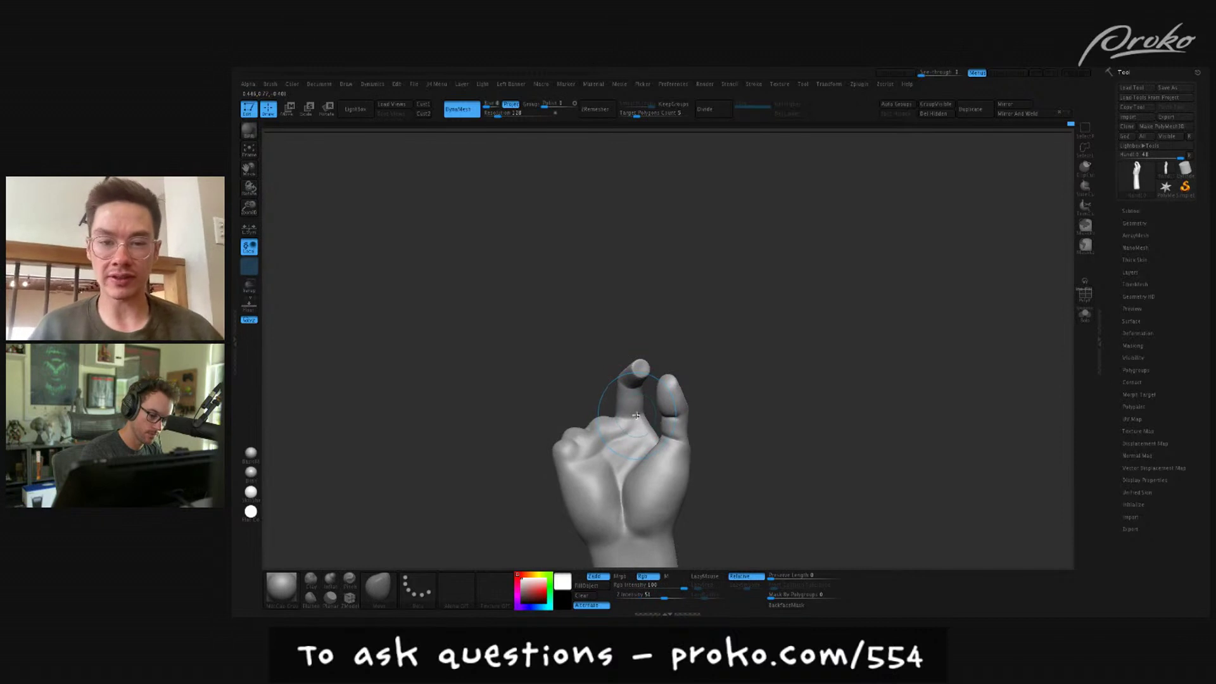
{"action": "mouse_move", "coordinate": [633, 421]}
{"action": "right_mouse_down"}
{"action": "mouse_move", "coordinate": [687, 364]}
{"action": "mouse_move", "coordinate": [736, 356]}
{"action": "right_mouse_up"}
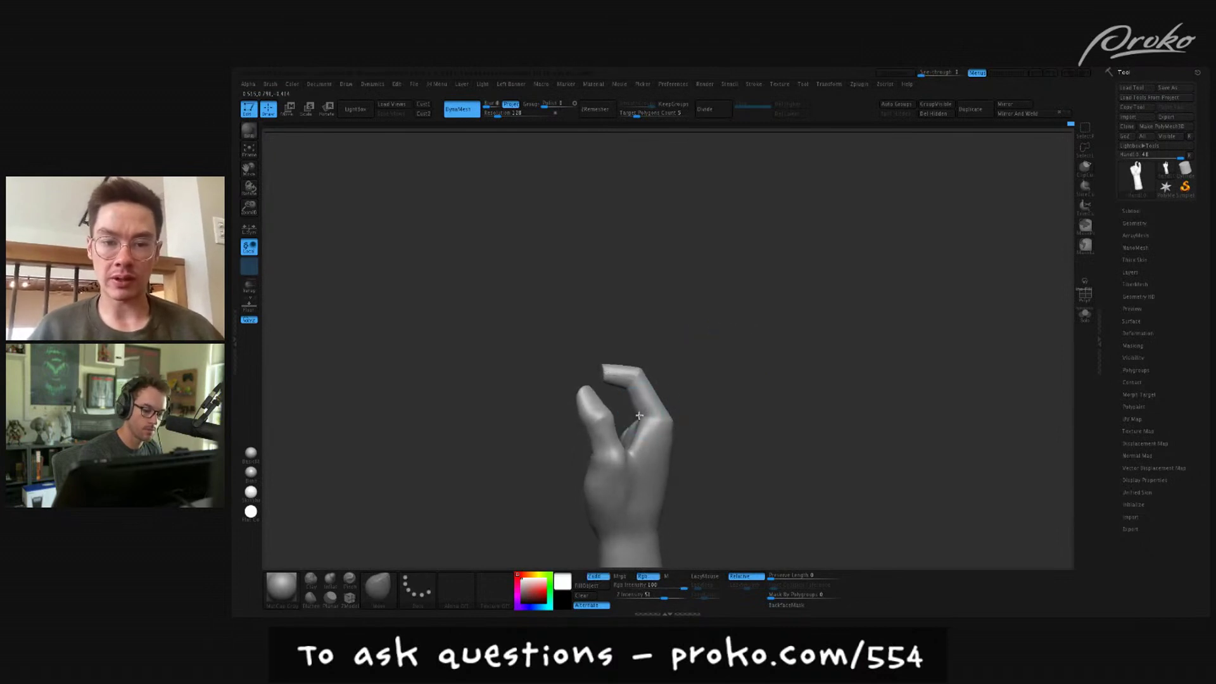
{"action": "right_click_drag", "start_coordinate": [639, 416], "coordinate": [651, 374]}
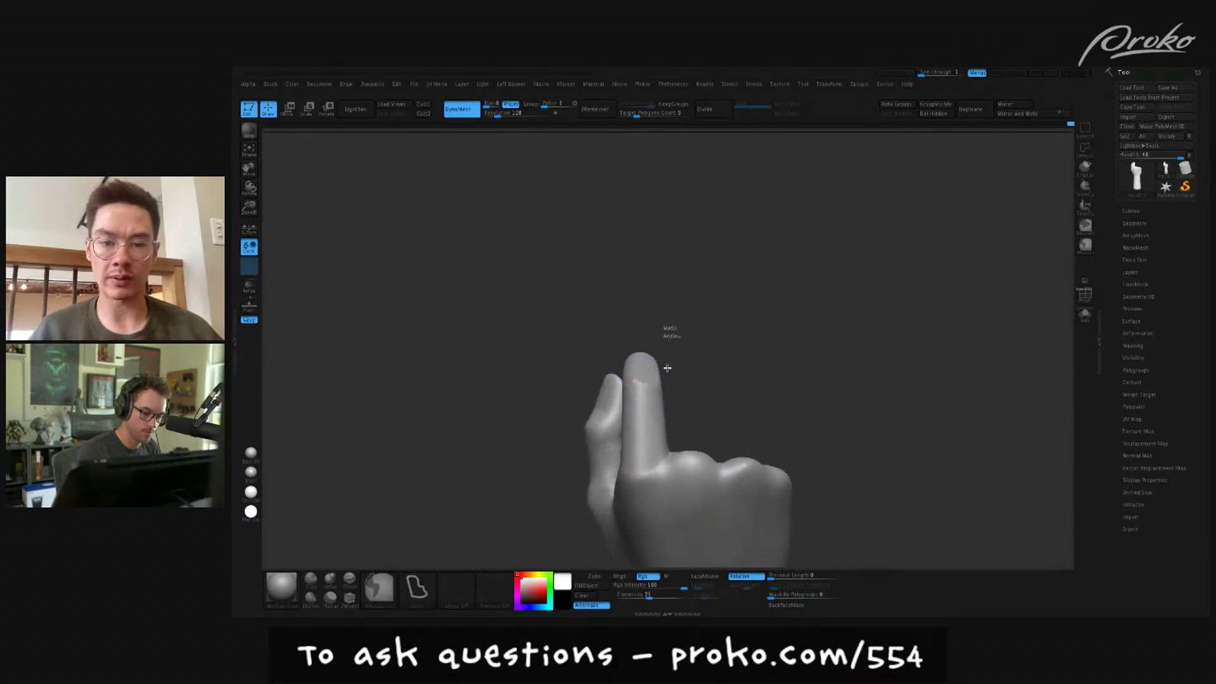
{"action": "mouse_move", "coordinate": [651, 382]}
{"action": "right_mouse_down"}
{"action": "mouse_move", "coordinate": [671, 329]}
{"action": "mouse_move", "coordinate": [692, 374]}
{"action": "mouse_move", "coordinate": [658, 340]}
{"action": "mouse_move", "coordinate": [635, 365]}
{"action": "mouse_move", "coordinate": [709, 255]}
{"action": "mouse_move", "coordinate": [682, 239]}
{"action": "mouse_move", "coordinate": [654, 378]}
{"action": "mouse_move", "coordinate": [629, 353]}
{"action": "mouse_move", "coordinate": [613, 391]}
{"action": "mouse_move", "coordinate": [656, 352]}
{"action": "right_mouse_up"}
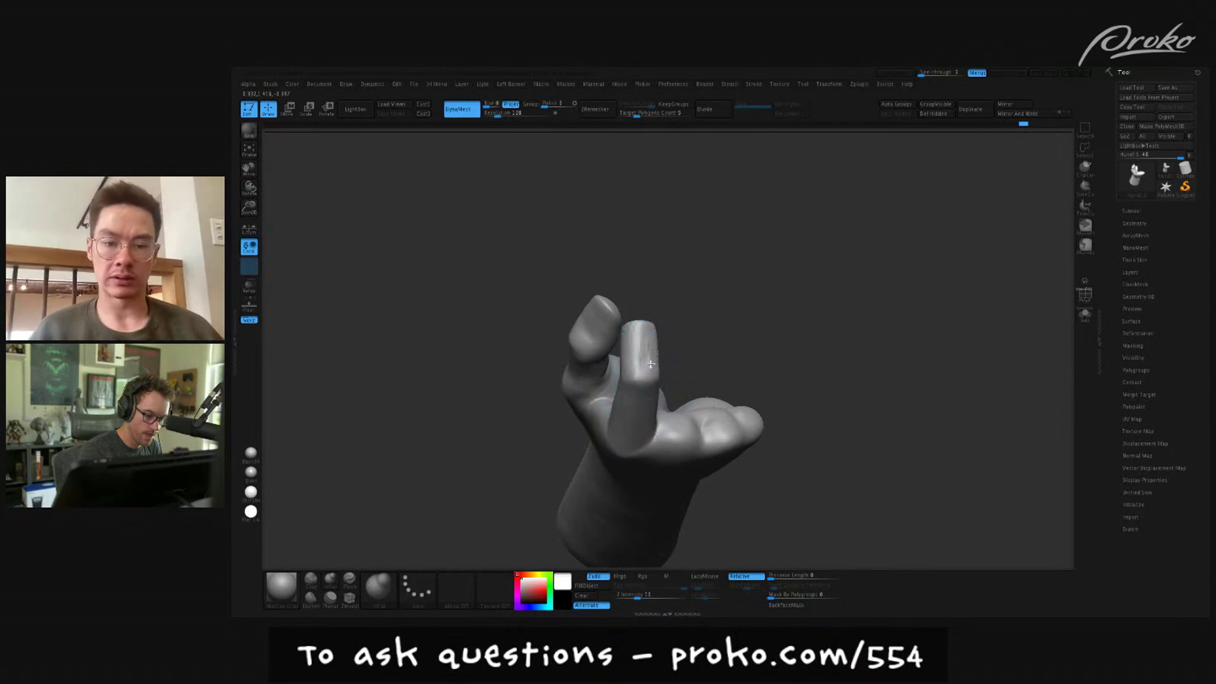
- Build up and smooth the index finger's end segment and the joint behind it with the ClayBuildup brush
{"action": "left_click_drag", "start_coordinate": [650, 381], "coordinate": [641, 381]}
{"action": "left_click_drag", "start_coordinate": [640, 370], "coordinate": [642, 342], "text": "shift"}
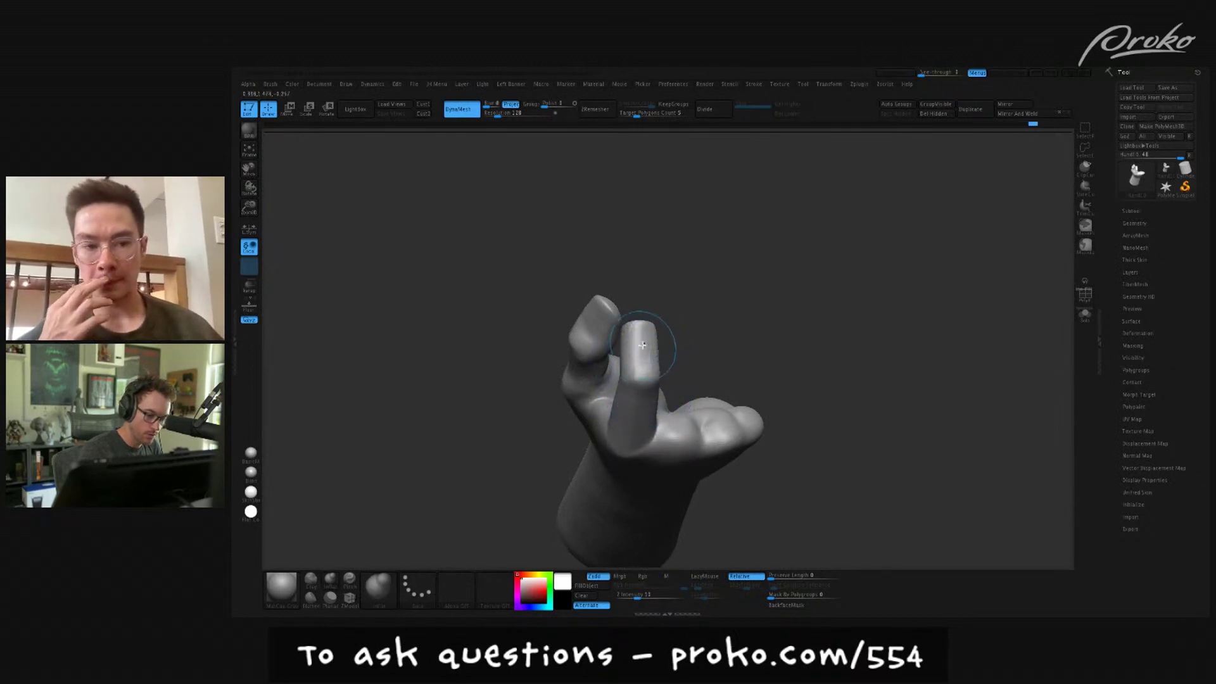
{"action": "key", "text": "b"}
{"action": "key", "text": "c"}
{"action": "key", "text": "b"}
{"action": "right_click_drag", "start_coordinate": [619, 337], "coordinate": [637, 332]}
{"action": "left_click_drag", "start_coordinate": [635, 332], "coordinate": [632, 347], "text": "shift"}
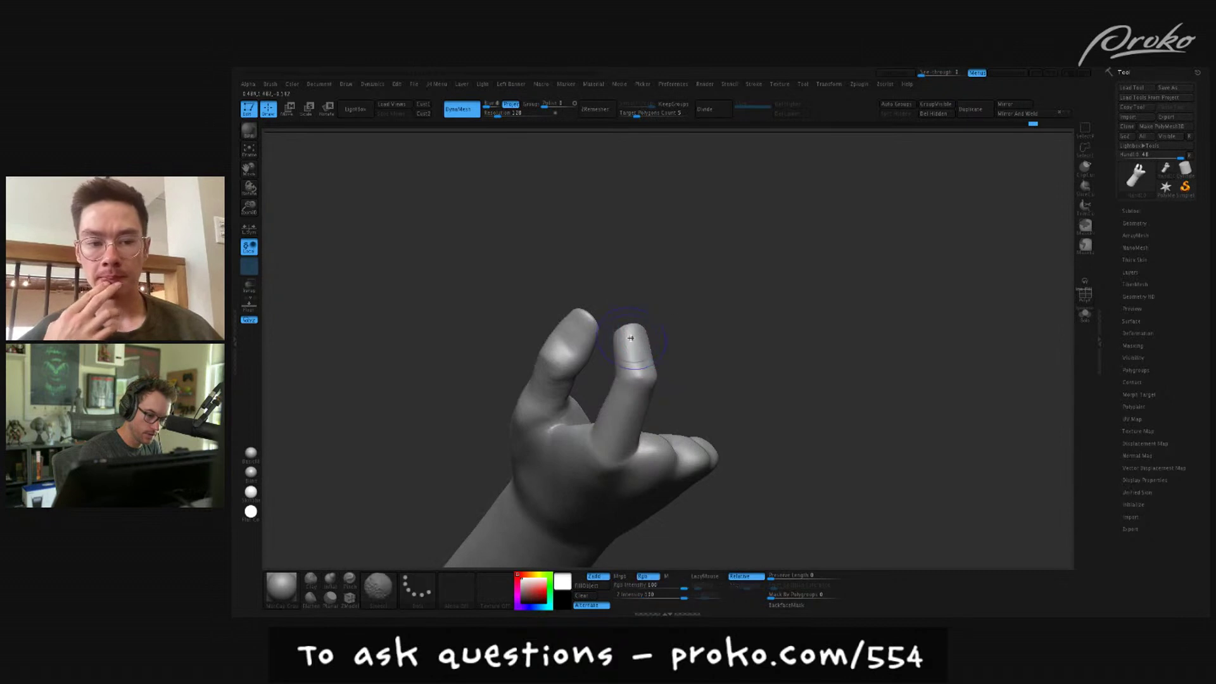
{"action": "right_click_drag", "start_coordinate": [628, 348], "coordinate": [649, 347]}
{"action": "left_click_drag", "start_coordinate": [624, 347], "coordinate": [629, 368], "text": "shift"}
{"action": "right_click_drag", "start_coordinate": [654, 339], "coordinate": [639, 334]}
{"action": "left_click_drag", "start_coordinate": [613, 345], "coordinate": [601, 360], "text": "shift"}
{"action": "mouse_move", "coordinate": [601, 360]}
{"action": "right_mouse_down"}
{"action": "mouse_move", "coordinate": [701, 326]}
{"action": "mouse_move", "coordinate": [585, 359]}
{"action": "mouse_move", "coordinate": [598, 400]}
{"action": "mouse_move", "coordinate": [809, 356]}
{"action": "mouse_move", "coordinate": [899, 462]}
{"action": "mouse_move", "coordinate": [802, 401]}
{"action": "right_mouse_up"}
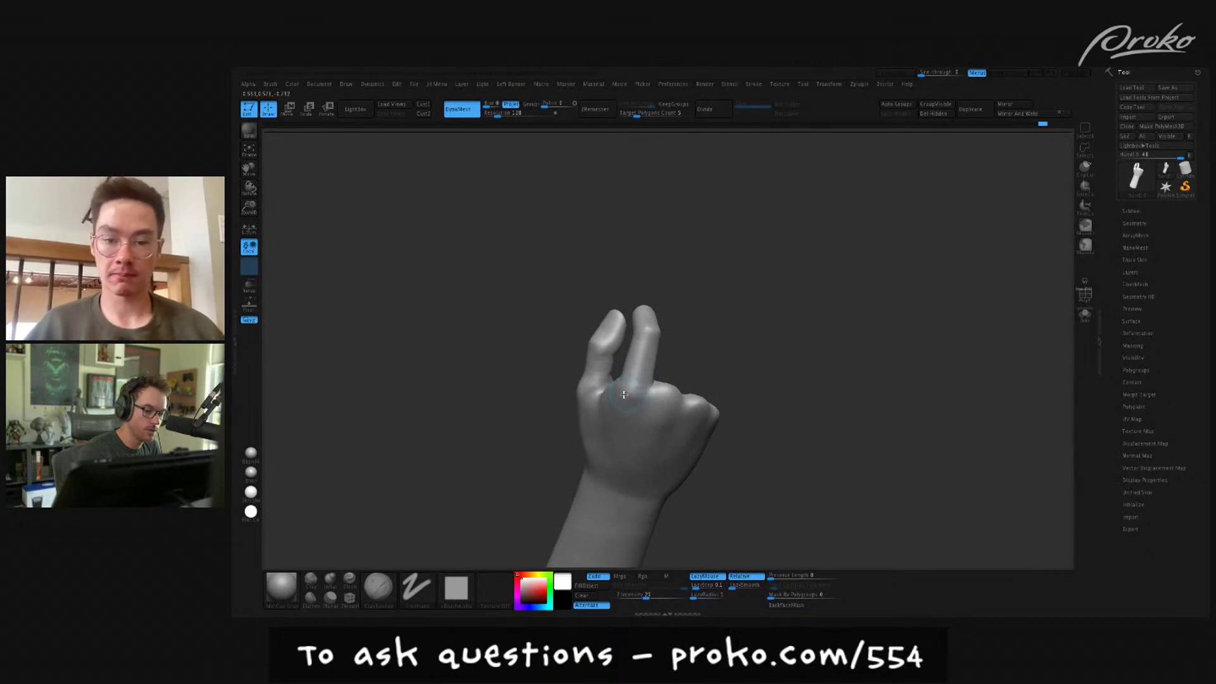
- Smooth the base of the index finger and adjust the outer contour of the back of the hand with the Move brush
{"action": "right_click_drag", "start_coordinate": [629, 381], "coordinate": [639, 397]}
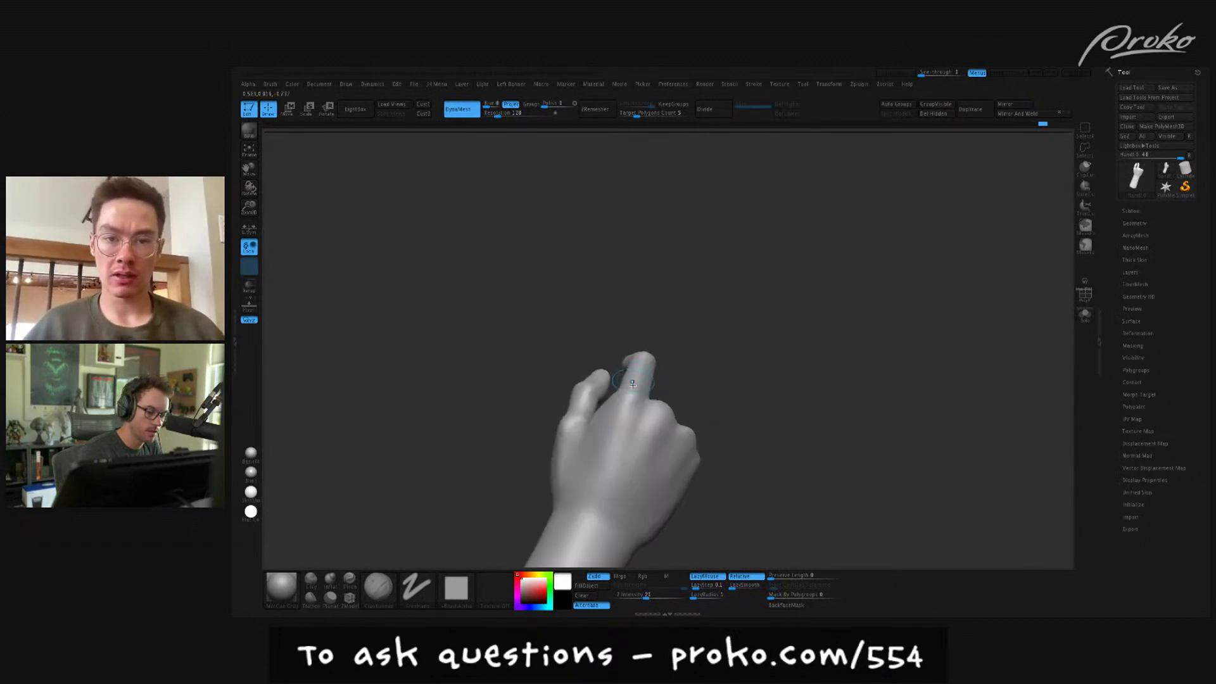
{"action": "left_click_drag", "start_coordinate": [639, 398], "coordinate": [635, 387], "text": "shift"}
{"action": "left_click_drag", "start_coordinate": [781, 427], "coordinate": [627, 418]}
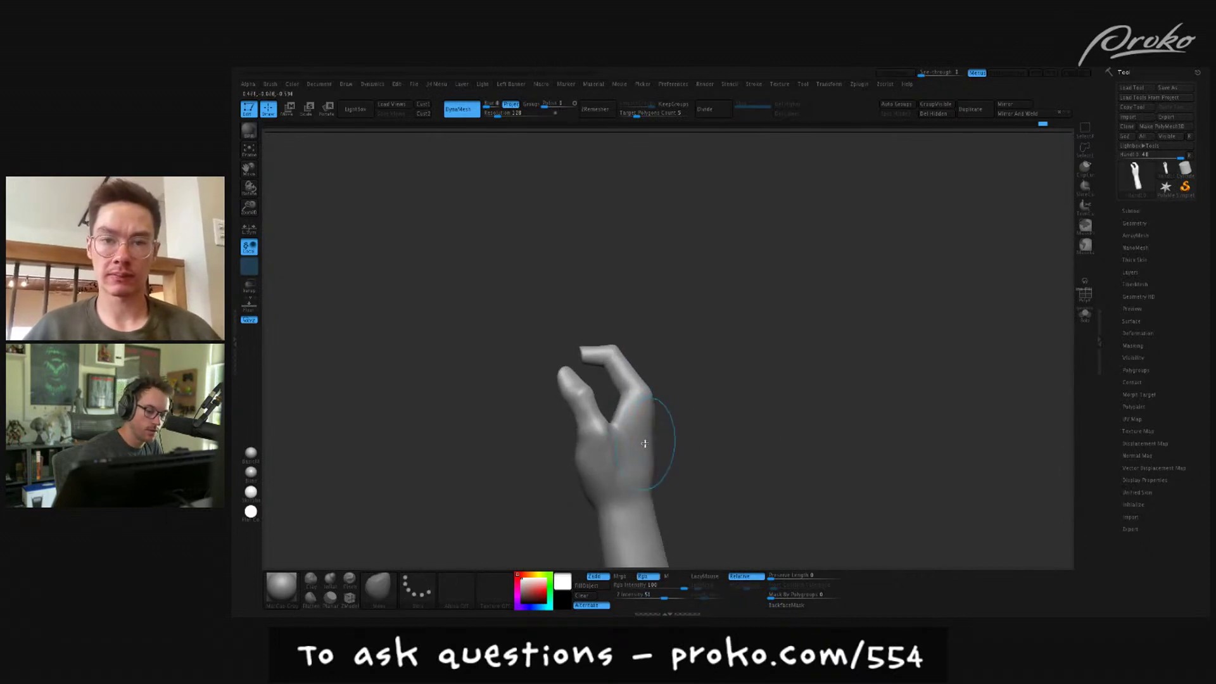
{"action": "left_click_drag", "start_coordinate": [680, 421], "coordinate": [672, 424]}
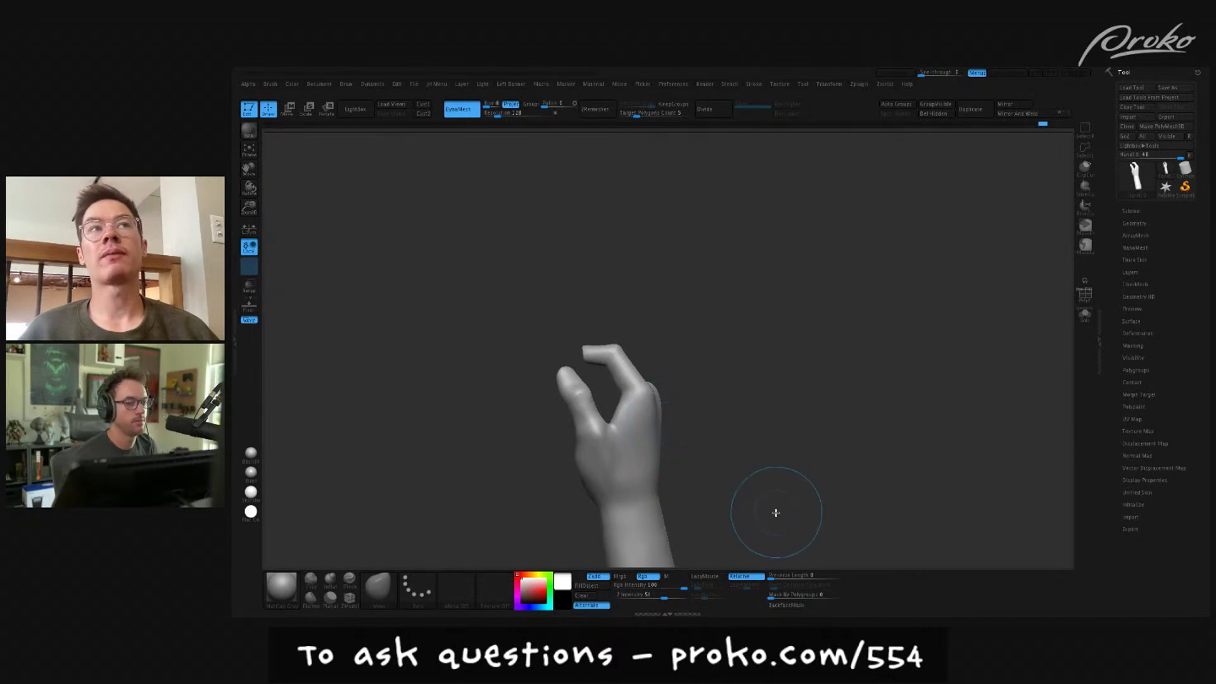
- Adjust the lower part of the index finger where it meets the palm using the Move brush
{"action": "left_click_drag", "start_coordinate": [791, 477], "coordinate": [795, 478]}
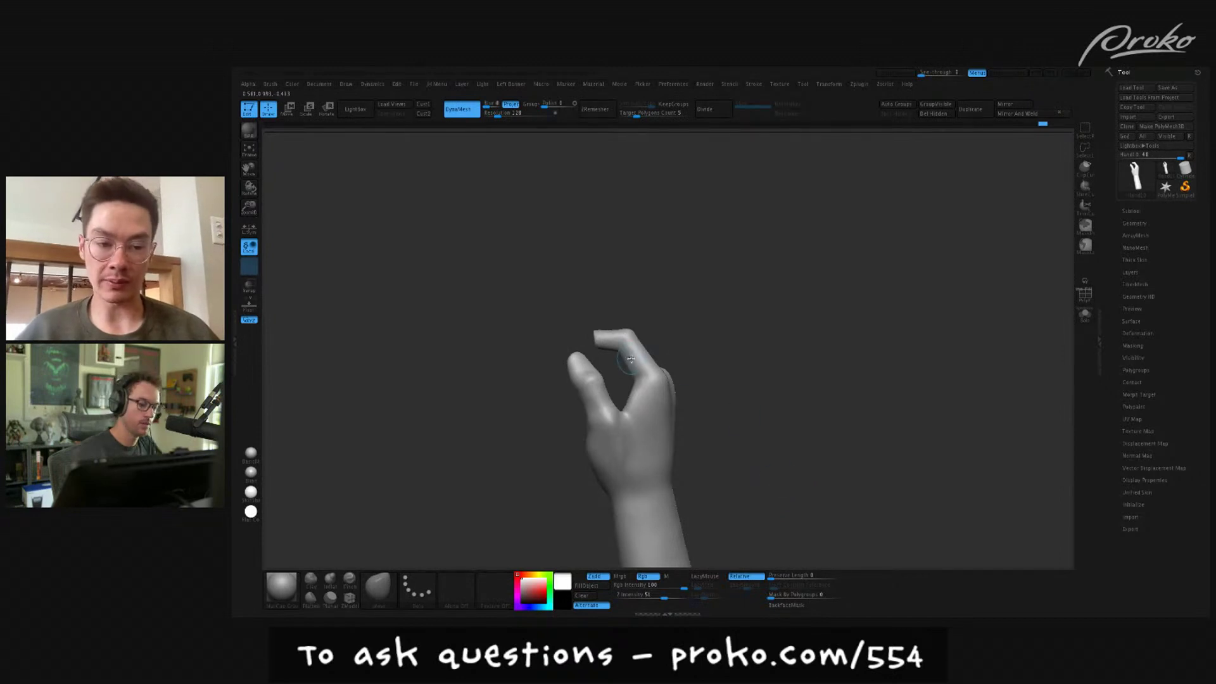
{"action": "mouse_move", "coordinate": [627, 371]}
{"action": "right_mouse_down"}
{"action": "mouse_move", "coordinate": [652, 351]}
{"action": "mouse_move", "coordinate": [643, 345]}
{"action": "right_mouse_up"}
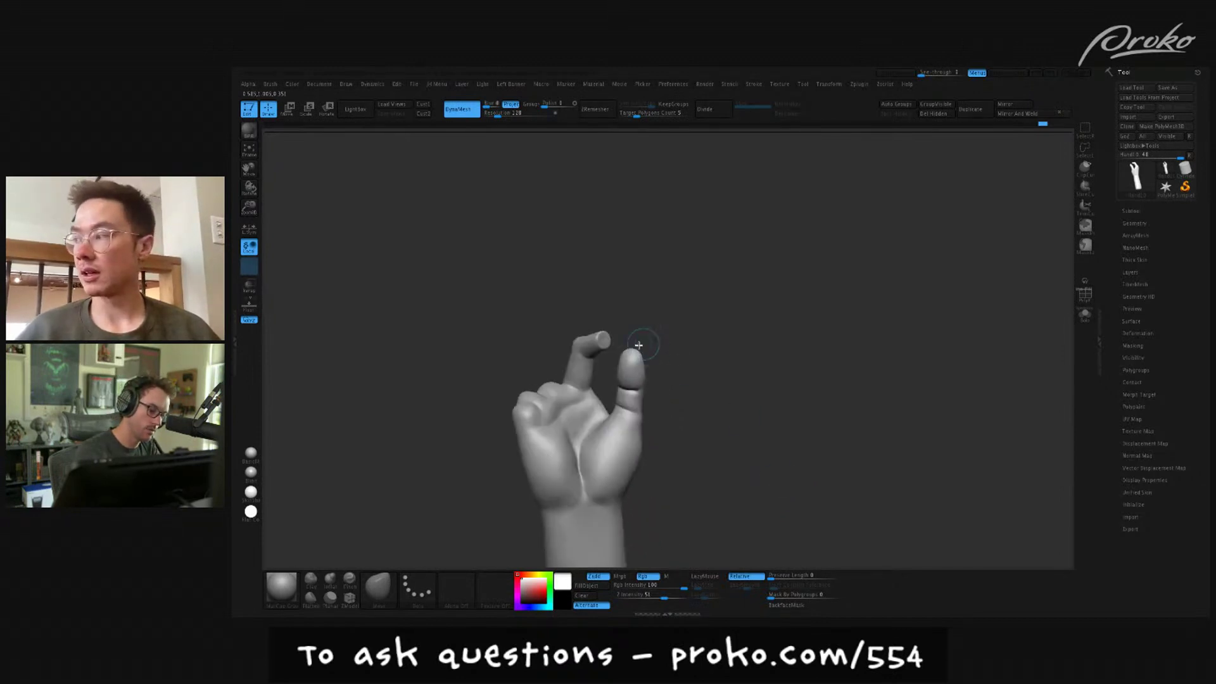
{"action": "left_click_drag", "start_coordinate": [587, 381], "coordinate": [587, 378]}
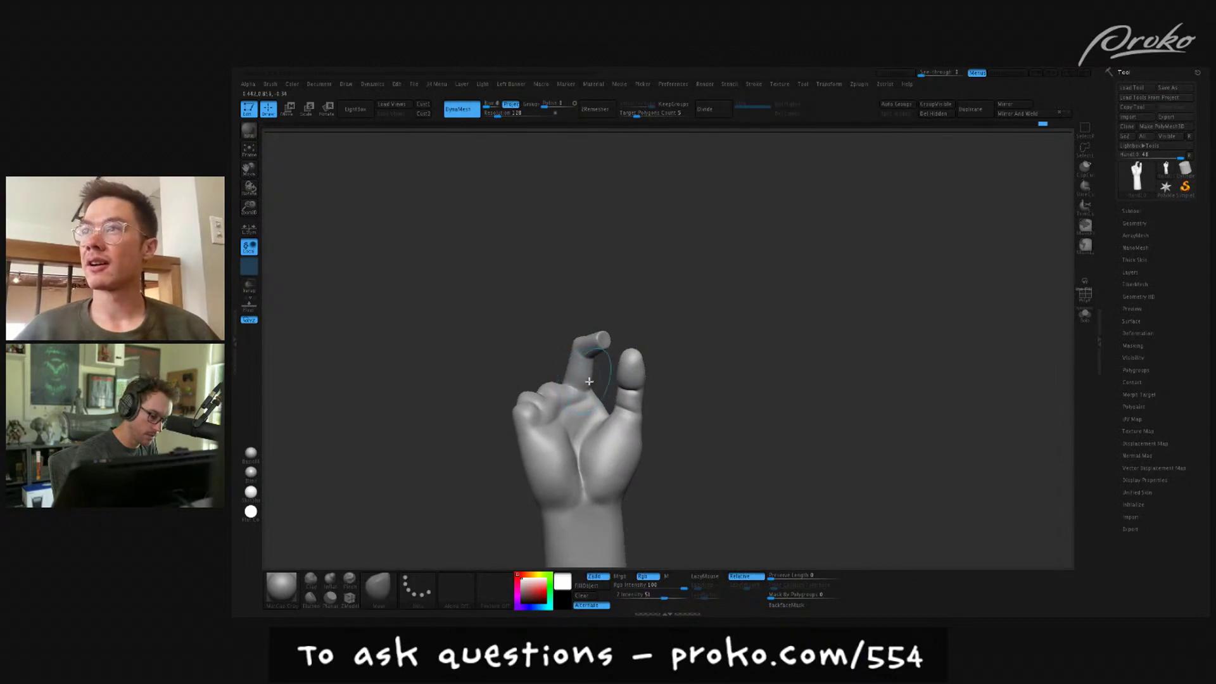
{"action": "right_click_drag", "start_coordinate": [588, 380], "coordinate": [600, 379]}
{"action": "mouse_move", "coordinate": [712, 293]}
{"action": "right_mouse_down"}
{"action": "mouse_move", "coordinate": [690, 234]}
{"action": "mouse_move", "coordinate": [705, 261]}
{"action": "right_mouse_up"}
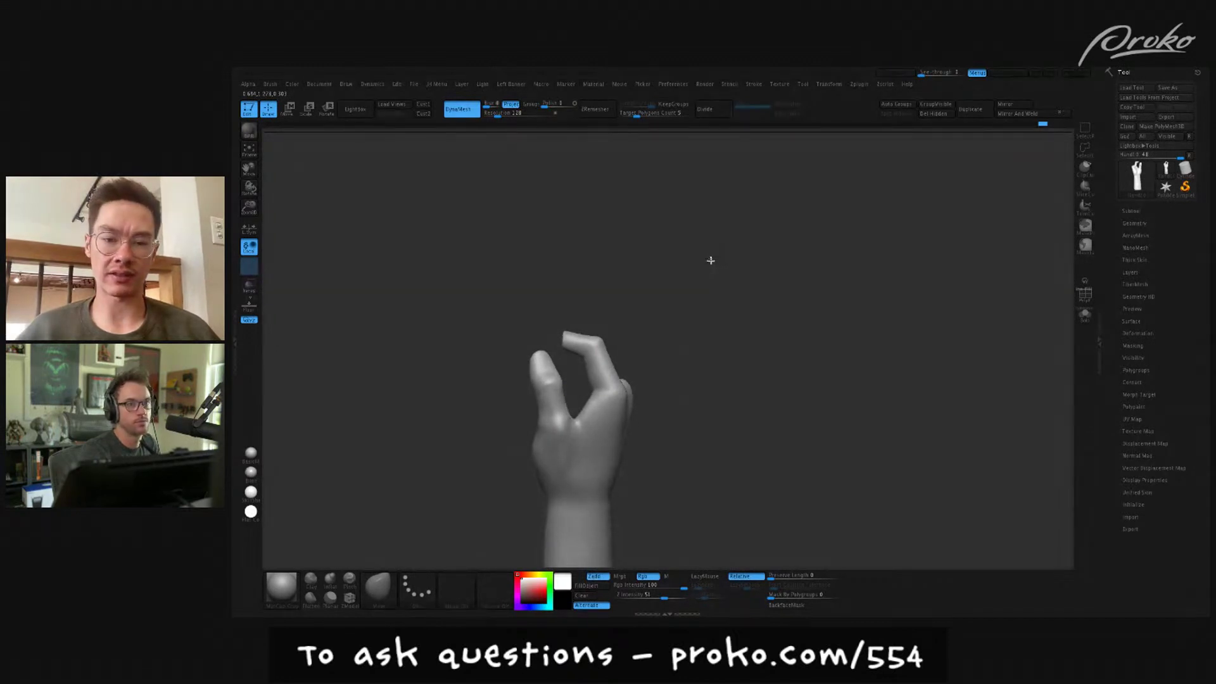
{"action": "right_click_drag", "start_coordinate": [705, 260], "coordinate": [650, 280]}
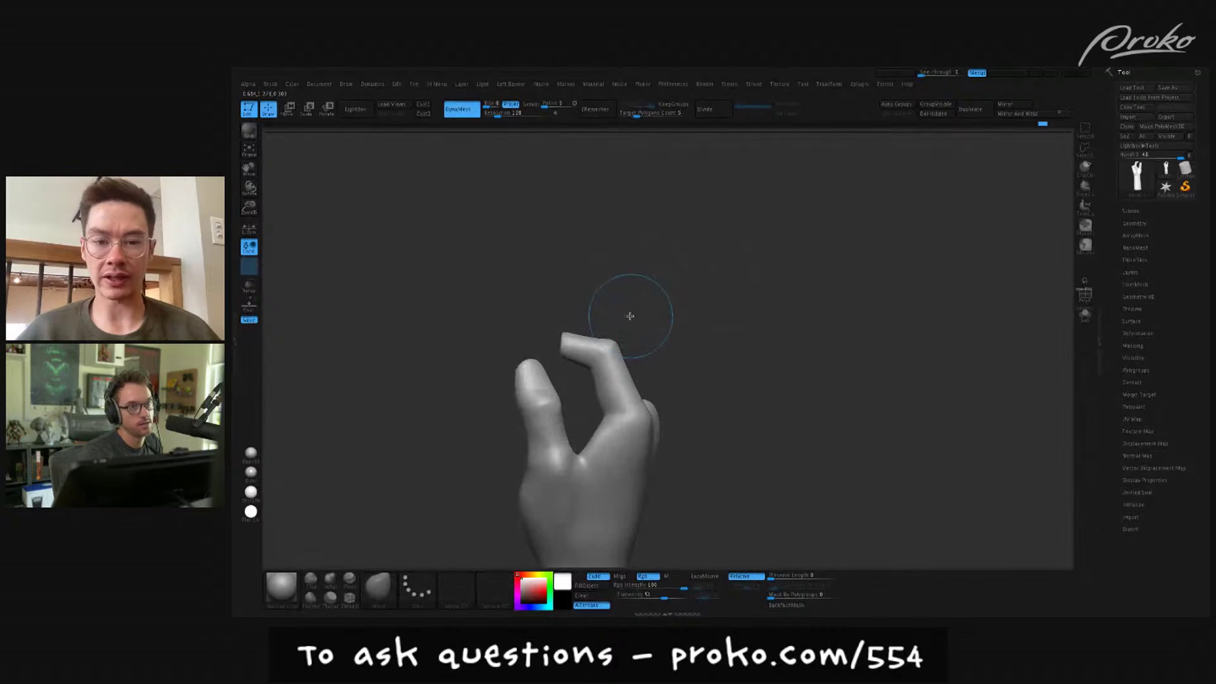
- Mask everything except the index finger's end segment and rotate that segment slightly away from the thumb using Transpose Rotate
{"action": "key", "text": "ctrl"}
{"action": "mouse_move", "coordinate": [617, 342]}
{"action": "left_mouse_down", "text": "ctrl"}
{"action": "mouse_move", "coordinate": [573, 339]}
{"action": "mouse_move", "coordinate": [602, 371]}
{"action": "left_mouse_up", "text": "ctrl"}
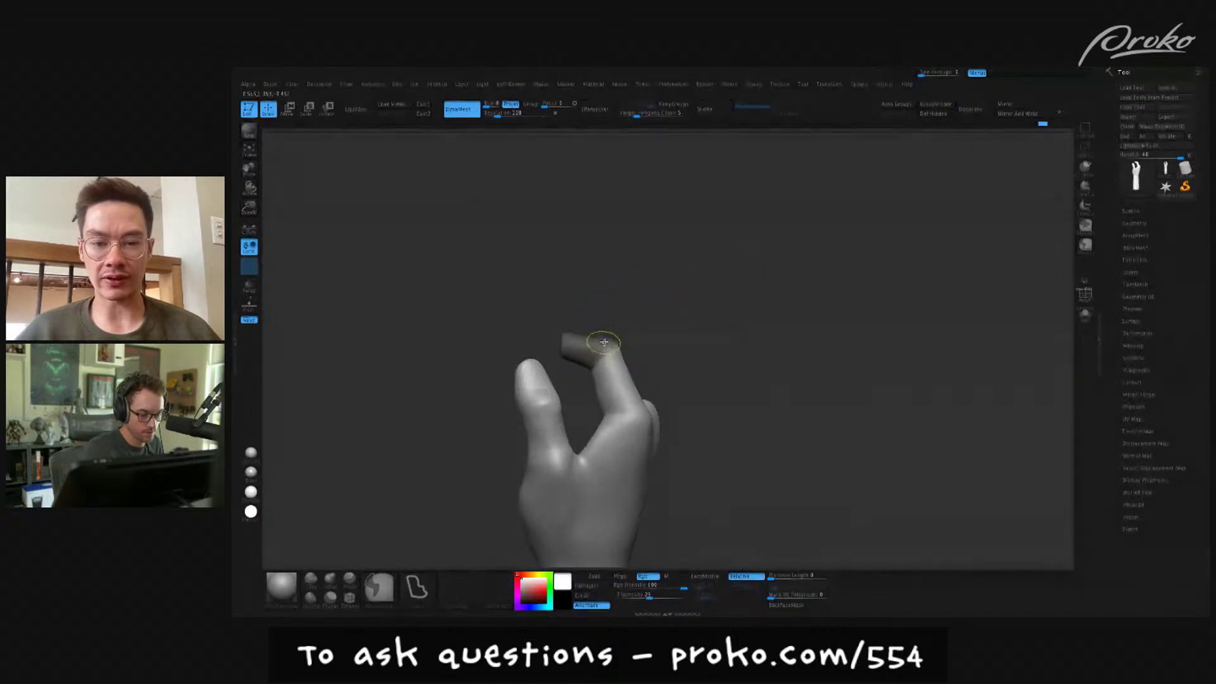
{"action": "left_click", "coordinate": [620, 324], "text": "ctrl"}
{"action": "left_click", "coordinate": [623, 326], "text": "ctrl"}
{"action": "left_click", "coordinate": [628, 332], "text": "ctrl"}
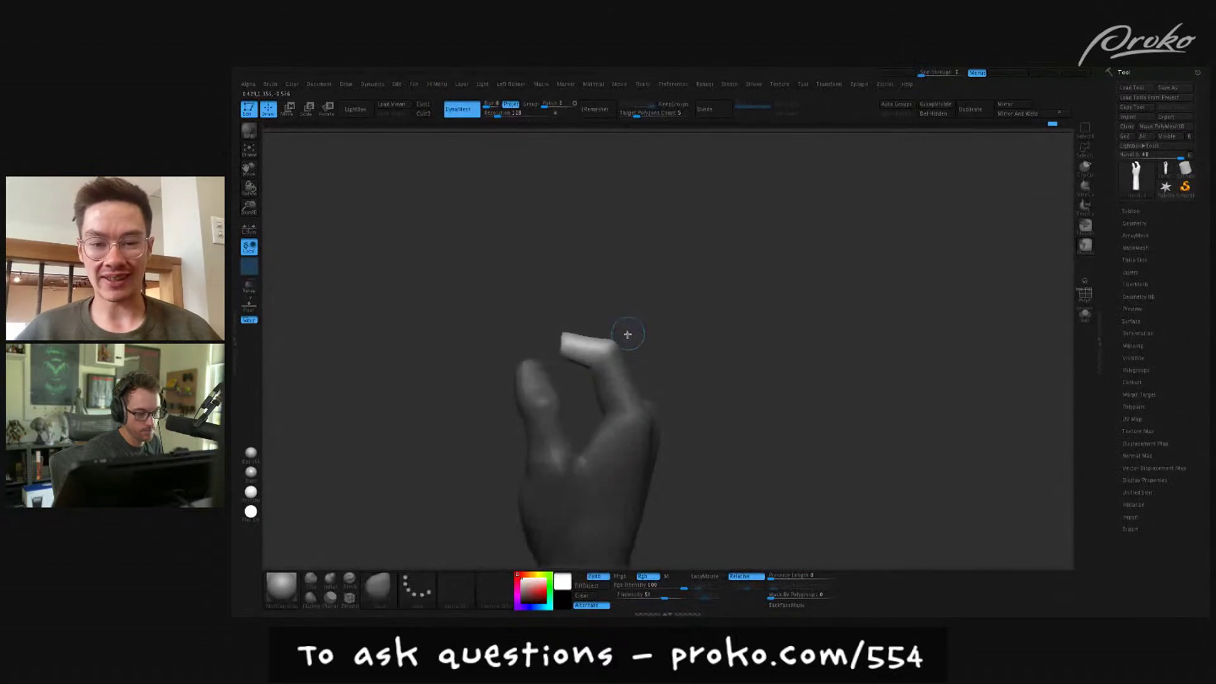
{"action": "key", "text": "r"}
{"action": "mouse_move", "coordinate": [605, 350]}
{"action": "left_mouse_down"}
{"action": "mouse_move", "coordinate": [901, 417]}
{"action": "mouse_move", "coordinate": [881, 475]}
{"action": "left_mouse_up"}
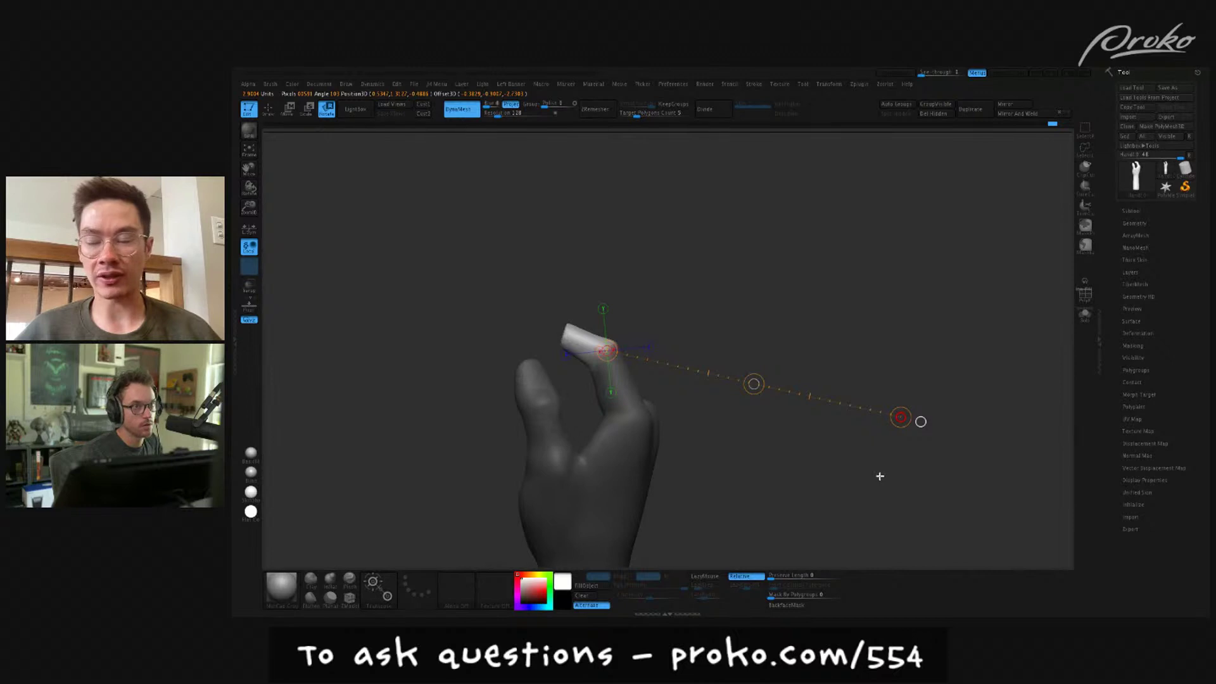
{"action": "key", "text": "q"}
- Refine the index finger's bend with the ClayBuildup brush, clear the mask, and undo the last stroke
{"action": "left_click_drag", "start_coordinate": [768, 313], "coordinate": [759, 376]}
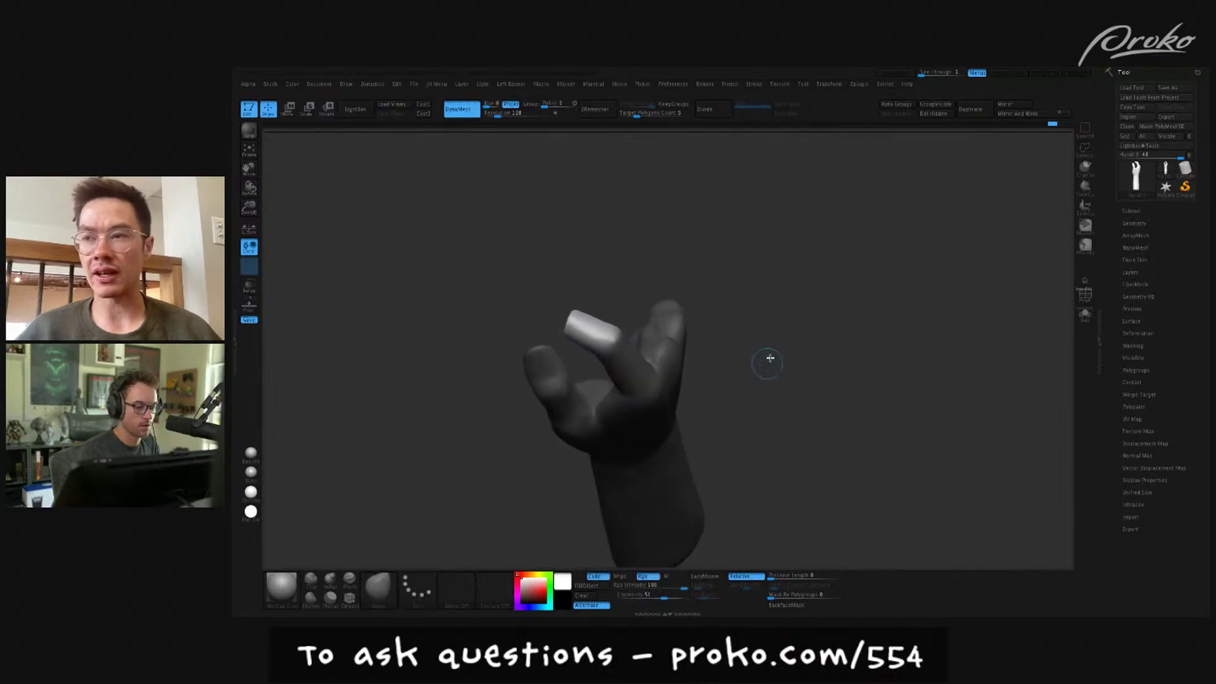
{"action": "left_click_drag", "start_coordinate": [804, 336], "coordinate": [827, 380]}
{"action": "key", "text": "b"}
{"action": "key", "text": "c"}
{"action": "key", "text": "b"}
{"action": "left_click_drag", "start_coordinate": [604, 373], "coordinate": [634, 373]}
{"action": "mouse_move", "coordinate": [754, 342]}
{"action": "left_mouse_down"}
{"action": "mouse_move", "coordinate": [814, 329]}
{"action": "mouse_move", "coordinate": [754, 374]}
{"action": "left_mouse_up"}
{"action": "left_click_drag", "start_coordinate": [702, 303], "coordinate": [701, 304], "text": "ctrl"}
{"action": "left_click_drag", "start_coordinate": [581, 383], "coordinate": [653, 394]}
{"action": "key", "text": "ctrl+z"}
- Build up the base of the thumb on the back of the hand with the ClayBuildup brush
{"action": "mouse_move", "coordinate": [791, 392]}
{"action": "left_mouse_down", "text": "alt"}
{"action": "mouse_move", "coordinate": [850, 486]}
{"action": "mouse_move", "coordinate": [830, 478]}
{"action": "mouse_move", "coordinate": [869, 472]}
{"action": "mouse_move", "coordinate": [830, 506]}
{"action": "mouse_move", "coordinate": [833, 489]}
{"action": "mouse_move", "coordinate": [806, 491]}
{"action": "mouse_move", "coordinate": [834, 497]}
{"action": "mouse_move", "coordinate": [882, 443]}
{"action": "left_mouse_up", "text": "alt"}
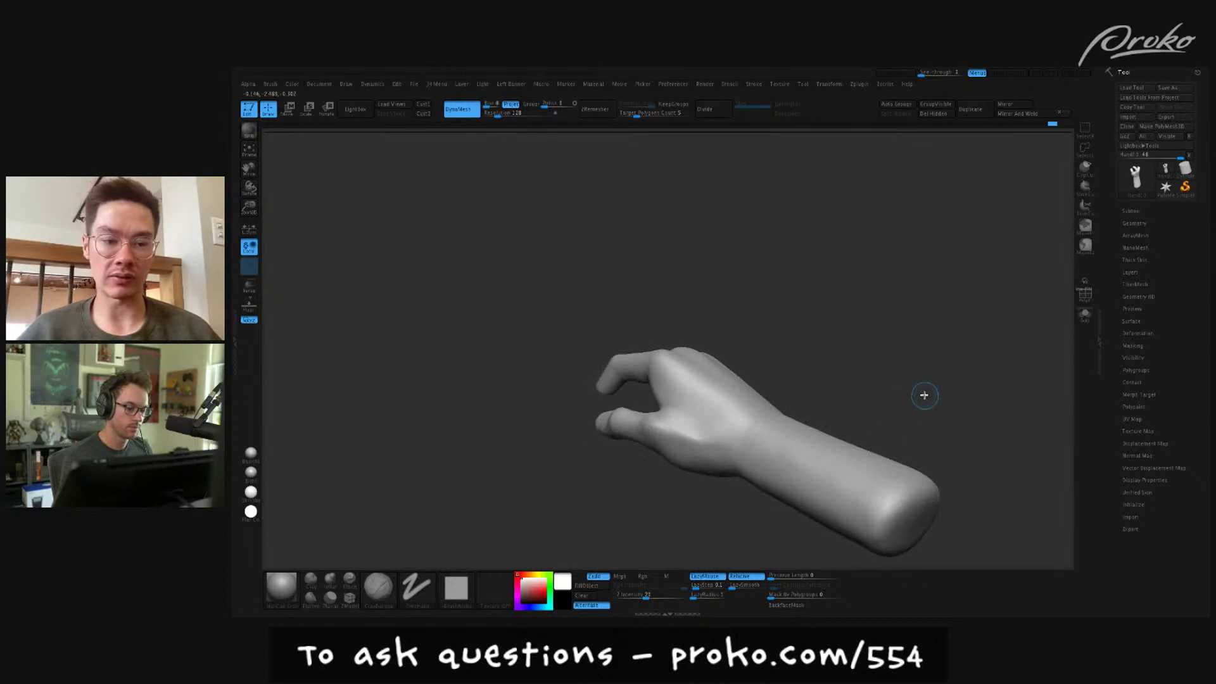
{"action": "mouse_move", "coordinate": [926, 399]}
{"action": "left_mouse_down"}
{"action": "mouse_move", "coordinate": [940, 415]}
{"action": "mouse_move", "coordinate": [901, 396]}
{"action": "left_mouse_up"}
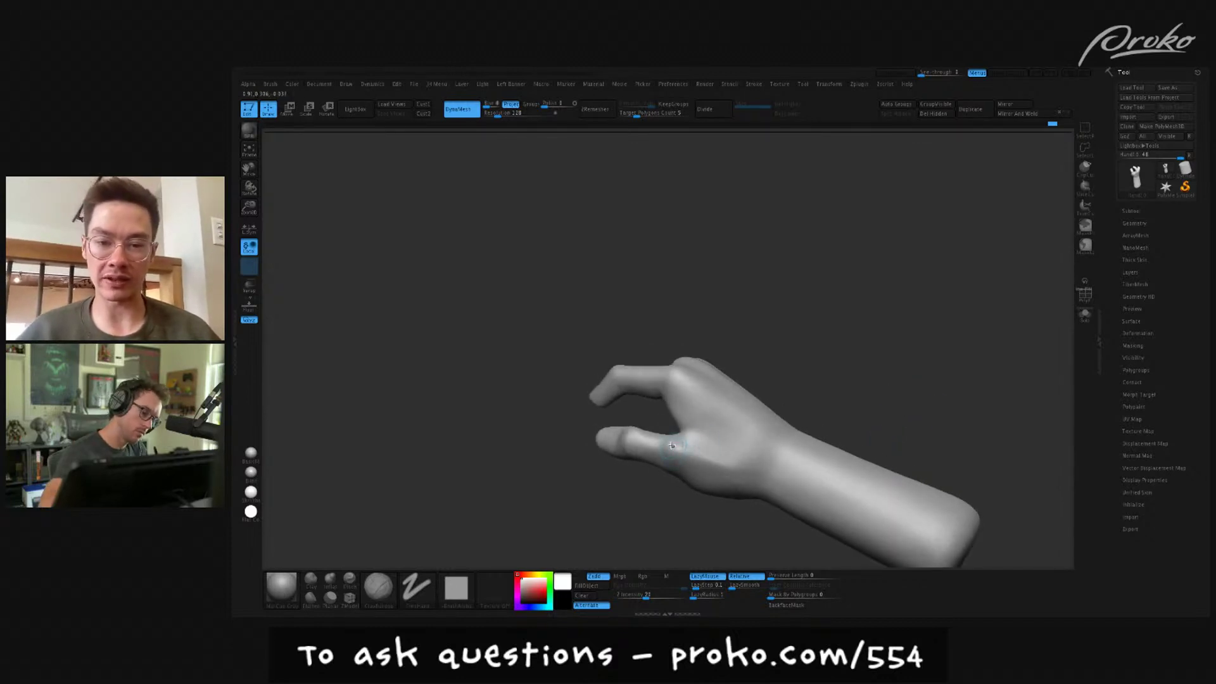
{"action": "right_click_drag", "start_coordinate": [672, 447], "coordinate": [685, 461]}
{"action": "left_click_drag", "start_coordinate": [684, 457], "coordinate": [666, 436]}
{"action": "mouse_move", "coordinate": [666, 436]}
{"action": "right_mouse_down"}
{"action": "mouse_move", "coordinate": [671, 453]}
{"action": "mouse_move", "coordinate": [687, 450]}
{"action": "mouse_move", "coordinate": [678, 416]}
{"action": "mouse_move", "coordinate": [705, 435]}
{"action": "right_mouse_up"}
- Define the transition from the thumb's base into the wrist with the Dam Standard brush
{"action": "key", "text": "b"}
{"action": "key", "text": "d"}
{"action": "key", "text": "s"}
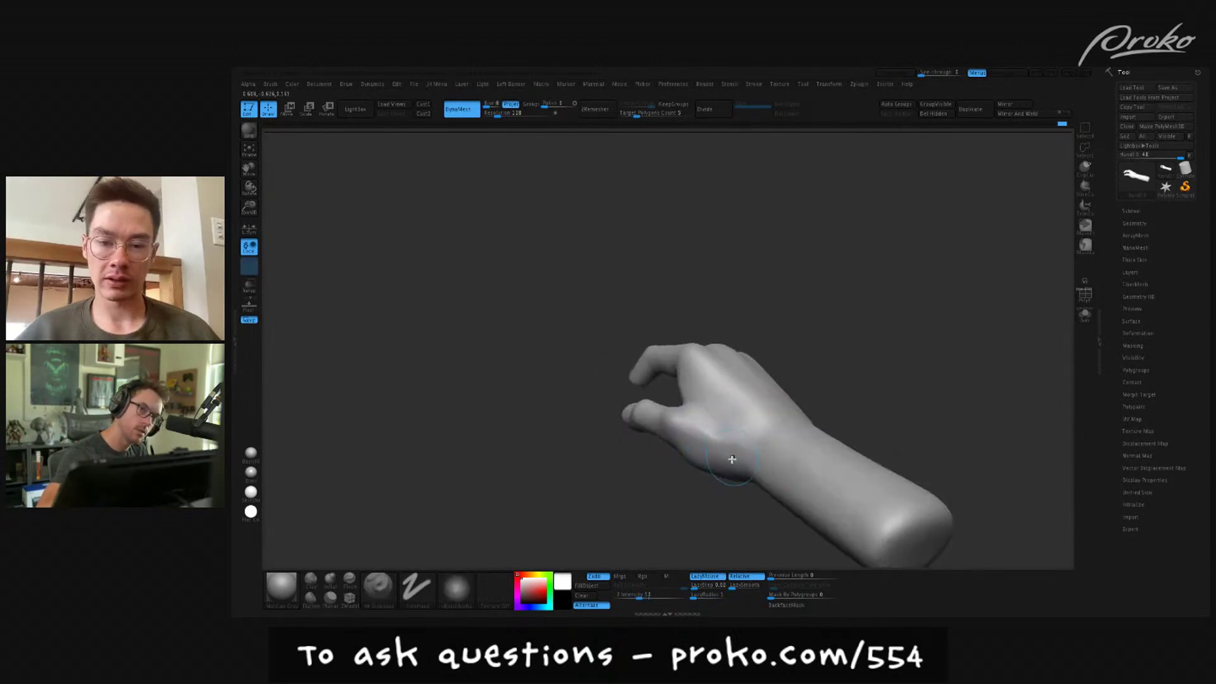
{"action": "mouse_move", "coordinate": [729, 481]}
{"action": "right_mouse_down"}
{"action": "mouse_move", "coordinate": [754, 474]}
{"action": "mouse_move", "coordinate": [735, 466]}
{"action": "right_mouse_up"}
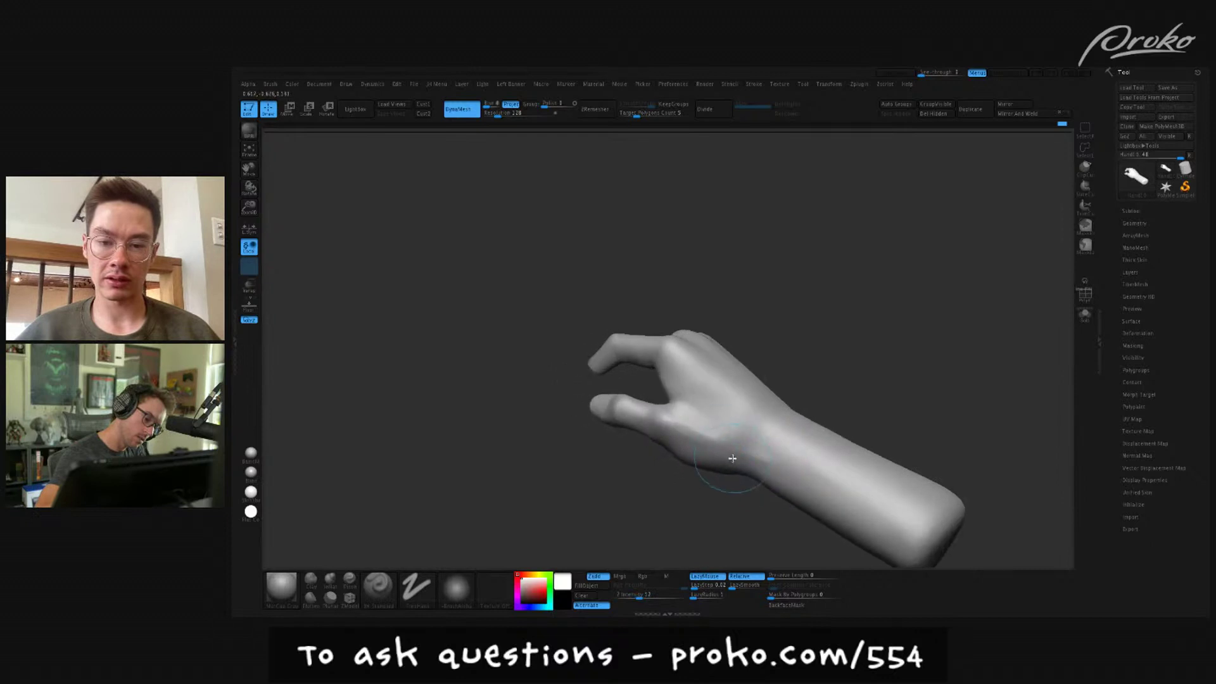
{"action": "left_click_drag", "start_coordinate": [735, 472], "coordinate": [760, 471]}
{"action": "right_click_drag", "start_coordinate": [762, 473], "coordinate": [738, 466]}
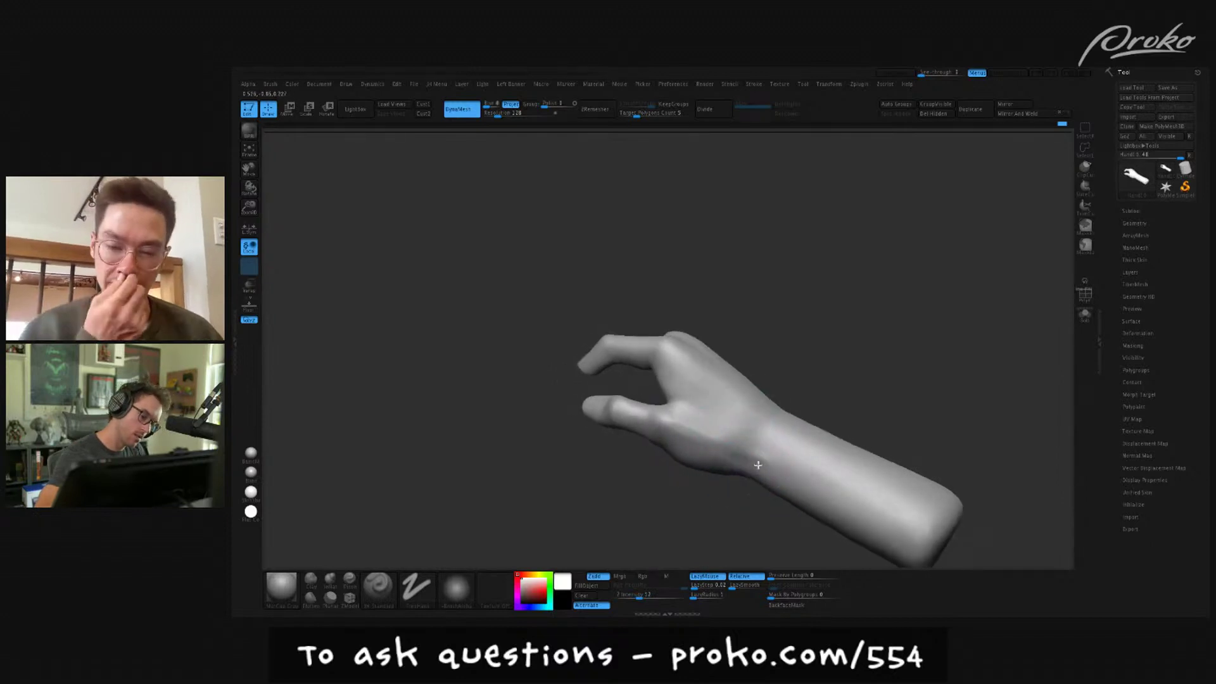
{"action": "left_click_drag", "start_coordinate": [732, 461], "coordinate": [750, 462]}
- Build up the back of the hand between the thumb's base knuckle and the wrist with the ClayBuildup brush
{"action": "mouse_move", "coordinate": [751, 461]}
{"action": "right_mouse_down"}
{"action": "mouse_move", "coordinate": [683, 413]}
{"action": "mouse_move", "coordinate": [705, 404]}
{"action": "right_mouse_up"}
{"action": "key", "text": "b"}
{"action": "key", "text": "c"}
{"action": "key", "text": "b"}
{"action": "left_click_drag", "start_coordinate": [705, 406], "coordinate": [683, 415]}
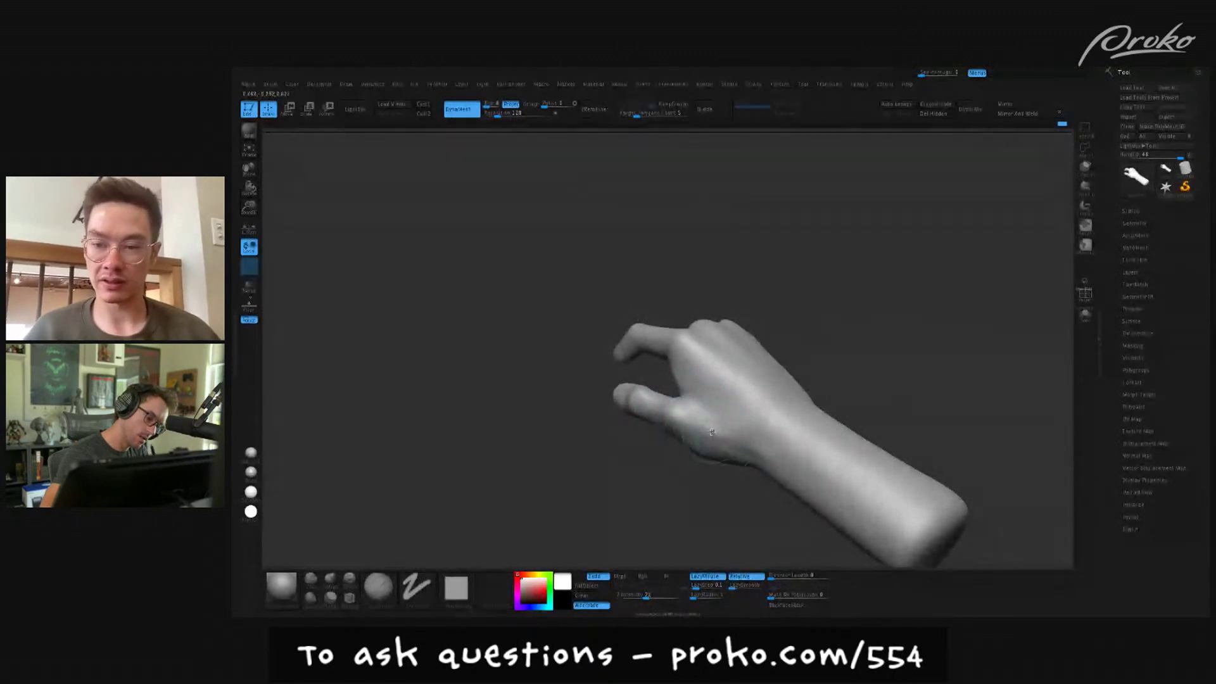
{"action": "right_click_drag", "start_coordinate": [692, 432], "coordinate": [703, 421]}
{"action": "left_click_drag", "start_coordinate": [704, 422], "coordinate": [722, 428]}
- Build up the fleshy thumb mound on the palm side with the ClayBuildup brush, undoing the last stroke
{"action": "mouse_move", "coordinate": [722, 428]}
{"action": "right_mouse_down"}
{"action": "mouse_move", "coordinate": [736, 441]}
{"action": "mouse_move", "coordinate": [725, 321]}
{"action": "right_mouse_up"}
{"action": "mouse_move", "coordinate": [742, 397]}
{"action": "right_mouse_down"}
{"action": "mouse_move", "coordinate": [819, 374]}
{"action": "mouse_move", "coordinate": [836, 333]}
{"action": "mouse_move", "coordinate": [827, 339]}
{"action": "mouse_move", "coordinate": [828, 321]}
{"action": "mouse_move", "coordinate": [638, 407]}
{"action": "right_mouse_up"}
{"action": "key", "text": "b"}
{"action": "key", "text": "c"}
{"action": "key", "text": "b"}
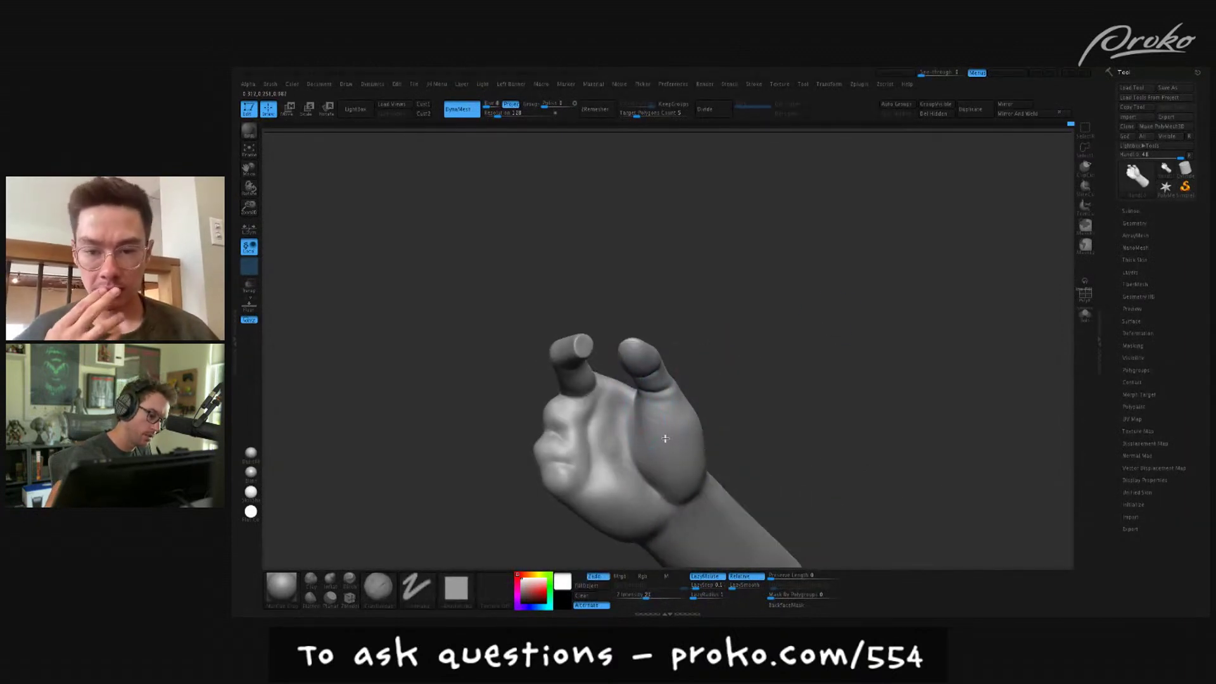
{"action": "key", "text": "ctrl+z"}
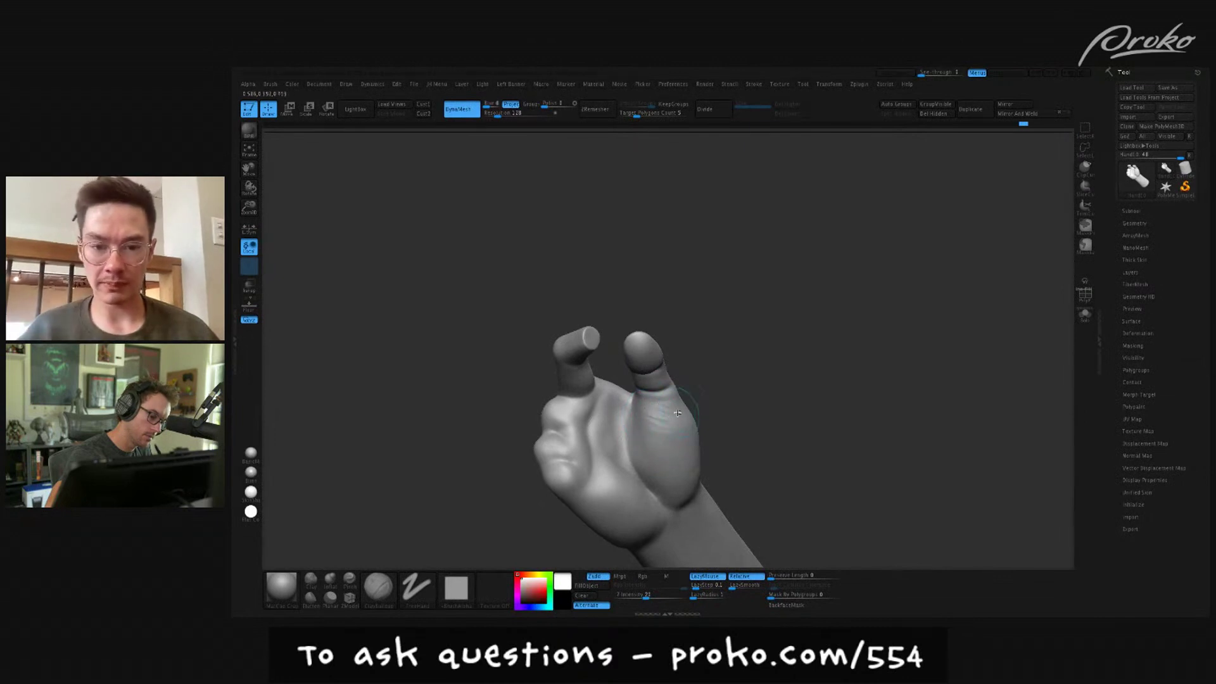
- Build up the thumb's base knuckle beside the web with the ClayBuildup brush and smooth the strokes
{"action": "right_click_drag", "start_coordinate": [657, 437], "coordinate": [628, 410]}
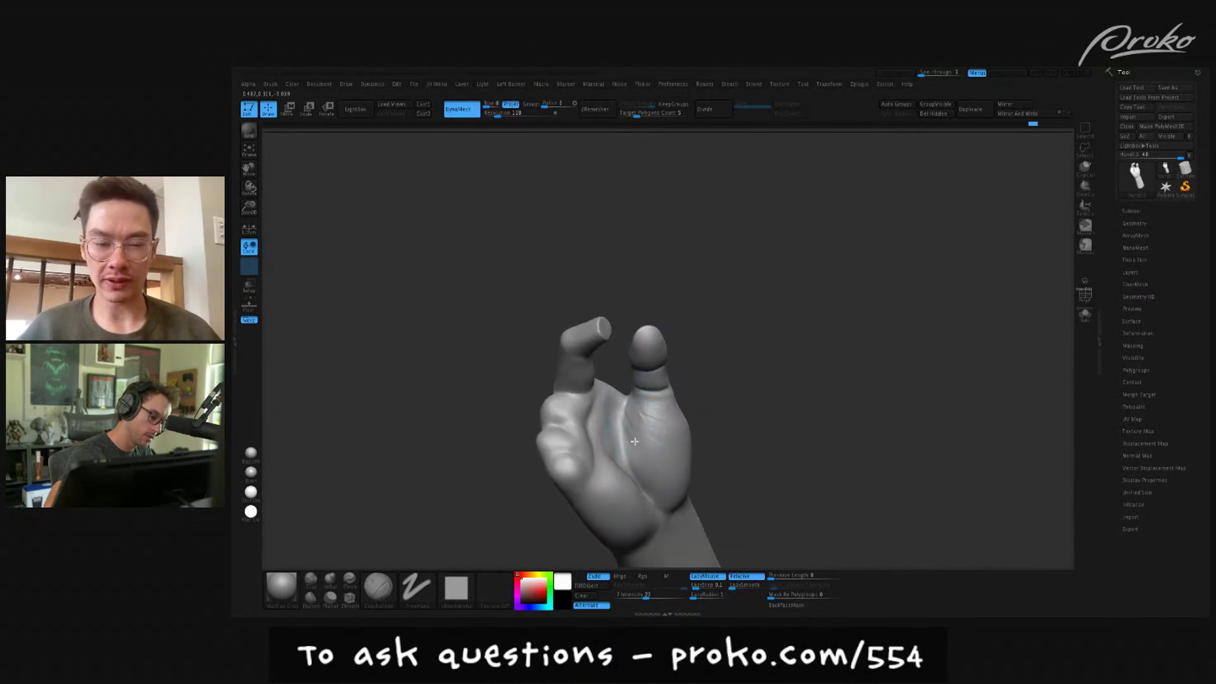
{"action": "right_click_drag", "start_coordinate": [700, 331], "coordinate": [743, 285]}
{"action": "right_click_drag", "start_coordinate": [632, 399], "coordinate": [681, 385]}
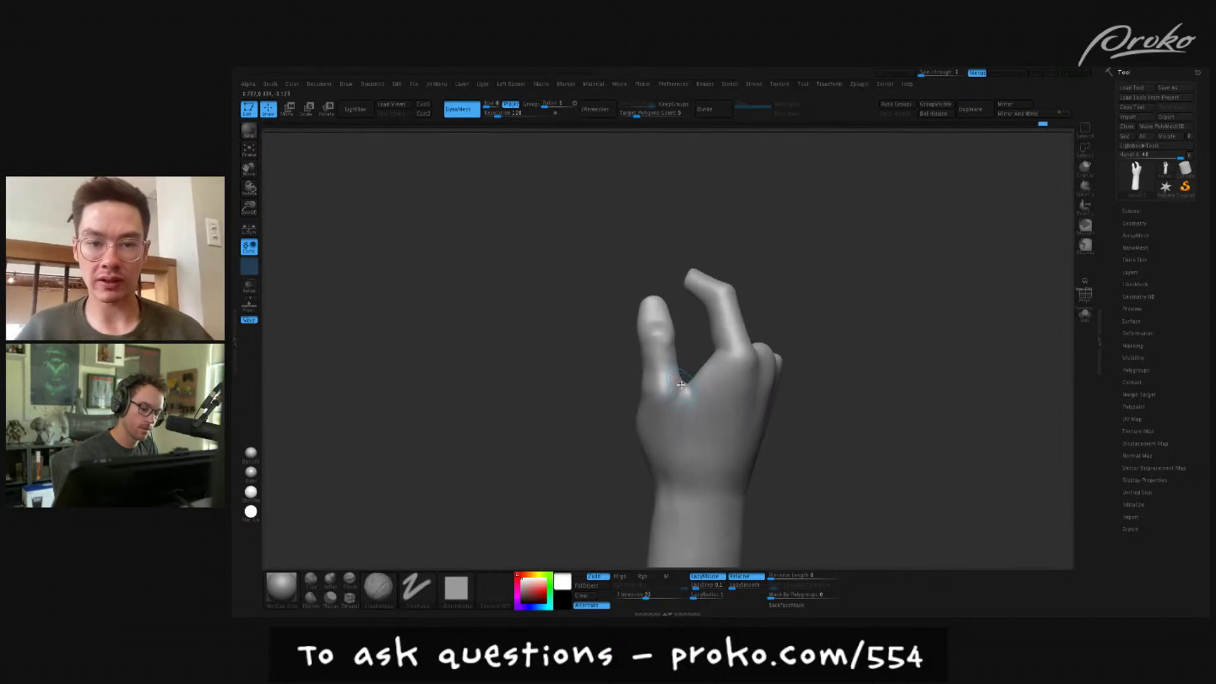
{"action": "key", "text": "shift"}
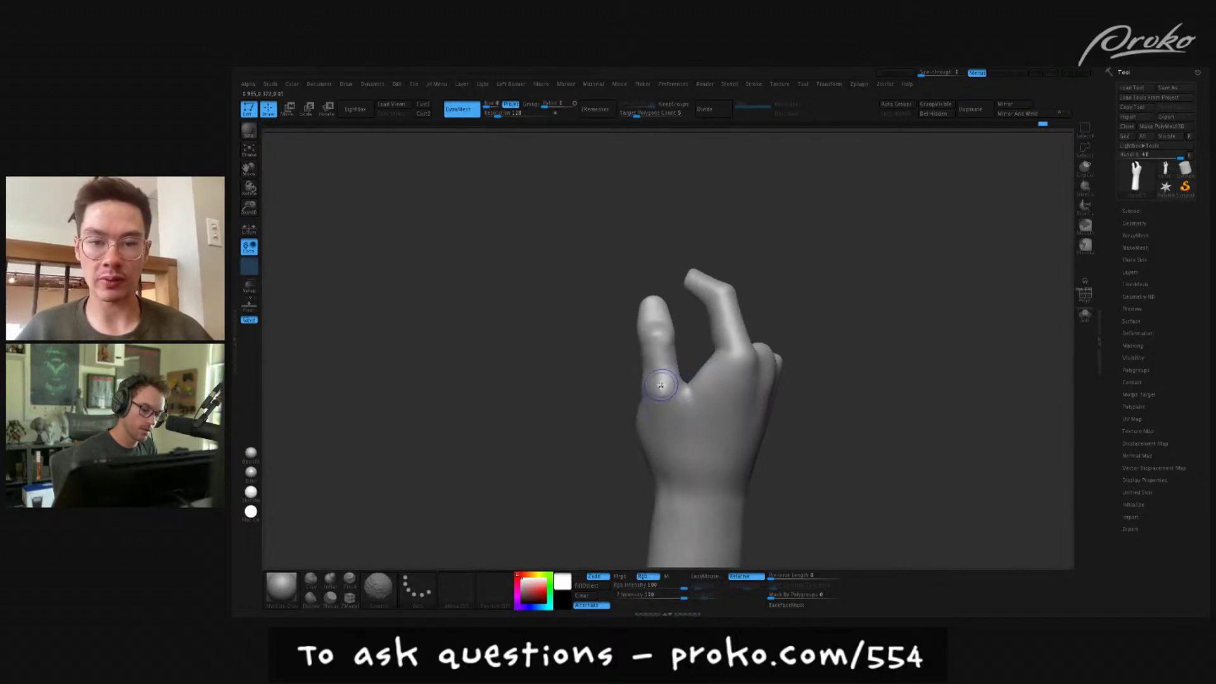
{"action": "mouse_move", "coordinate": [648, 396]}
{"action": "right_mouse_down"}
{"action": "mouse_move", "coordinate": [682, 406]}
{"action": "mouse_move", "coordinate": [703, 387]}
{"action": "right_mouse_up"}
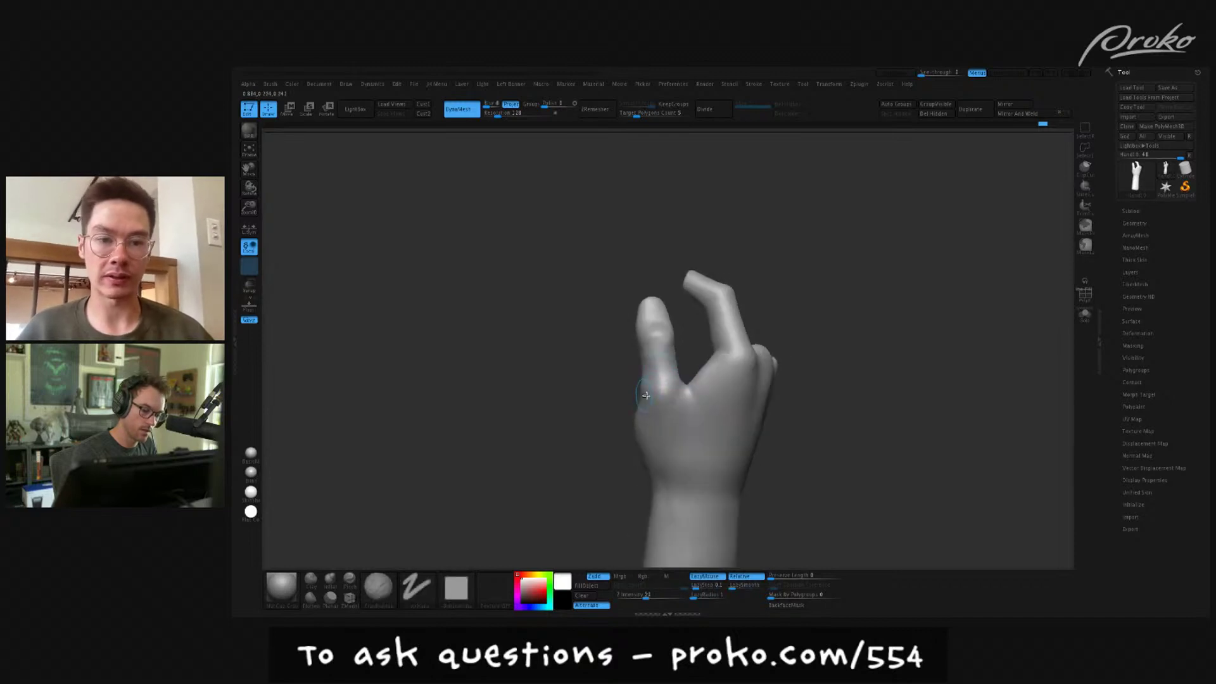
{"action": "left_click_drag", "start_coordinate": [676, 399], "coordinate": [679, 392], "text": "shift"}
- Build up and smooth the back of the thumb from its base up to the middle joint
{"action": "key", "text": "shift"}
{"action": "mouse_move", "coordinate": [659, 394]}
{"action": "right_mouse_down"}
{"action": "mouse_move", "coordinate": [680, 403]}
{"action": "mouse_move", "coordinate": [662, 412]}
{"action": "mouse_move", "coordinate": [674, 426]}
{"action": "mouse_move", "coordinate": [682, 370]}
{"action": "right_mouse_up"}
{"action": "key", "text": "shift"}
{"action": "key", "text": "s"}
{"action": "left_click_drag", "start_coordinate": [680, 363], "coordinate": [675, 356], "text": "shift"}
{"action": "right_click_drag", "start_coordinate": [682, 347], "coordinate": [648, 457], "text": "alt"}
{"action": "right_click", "coordinate": [647, 457]}
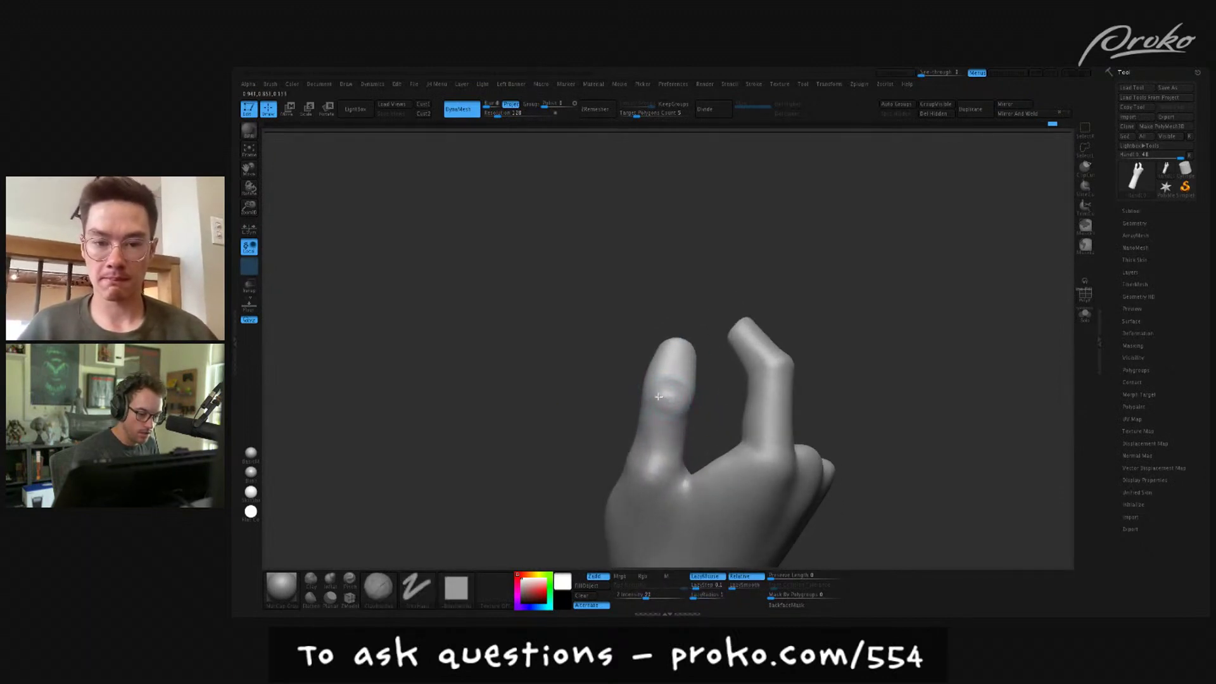
- Save the hand as the tool file Hand10.ztl in the Hand10 folder
{"action": "right_click_drag", "start_coordinate": [667, 405], "coordinate": [837, 369], "text": "ctrl"}
{"action": "key", "text": "ctrl+s"}
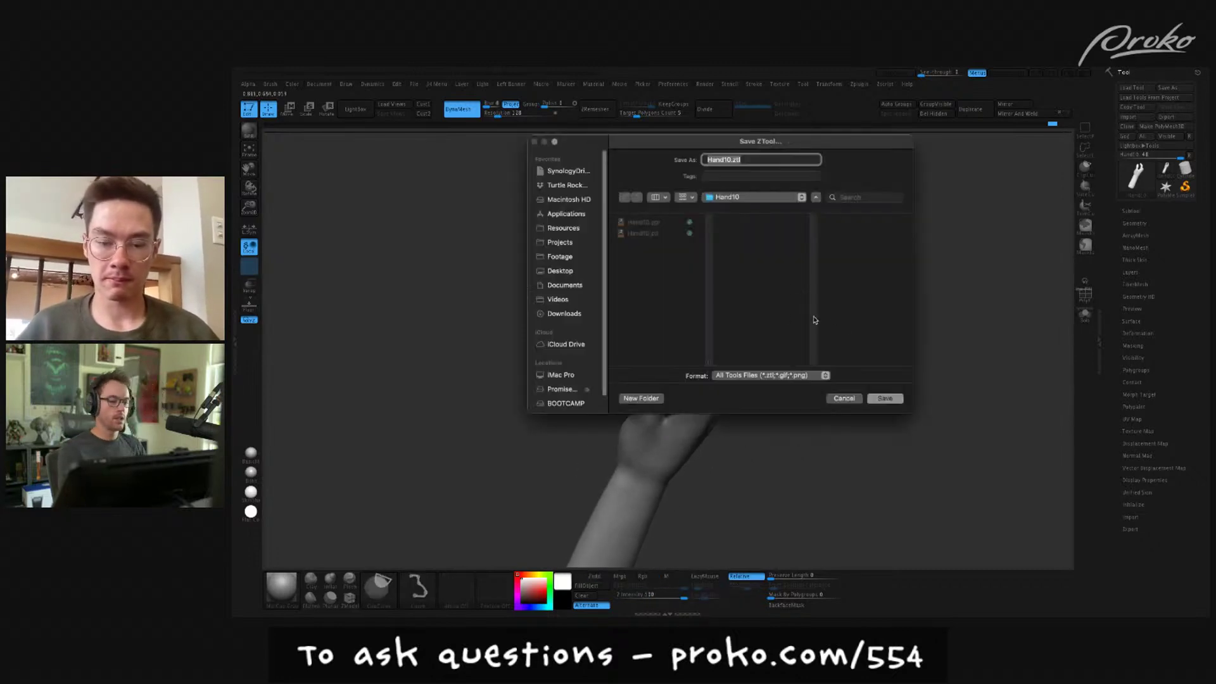
{"action": "left_click", "coordinate": [886, 398]}
{"action": "left_click", "coordinate": [754, 327]}
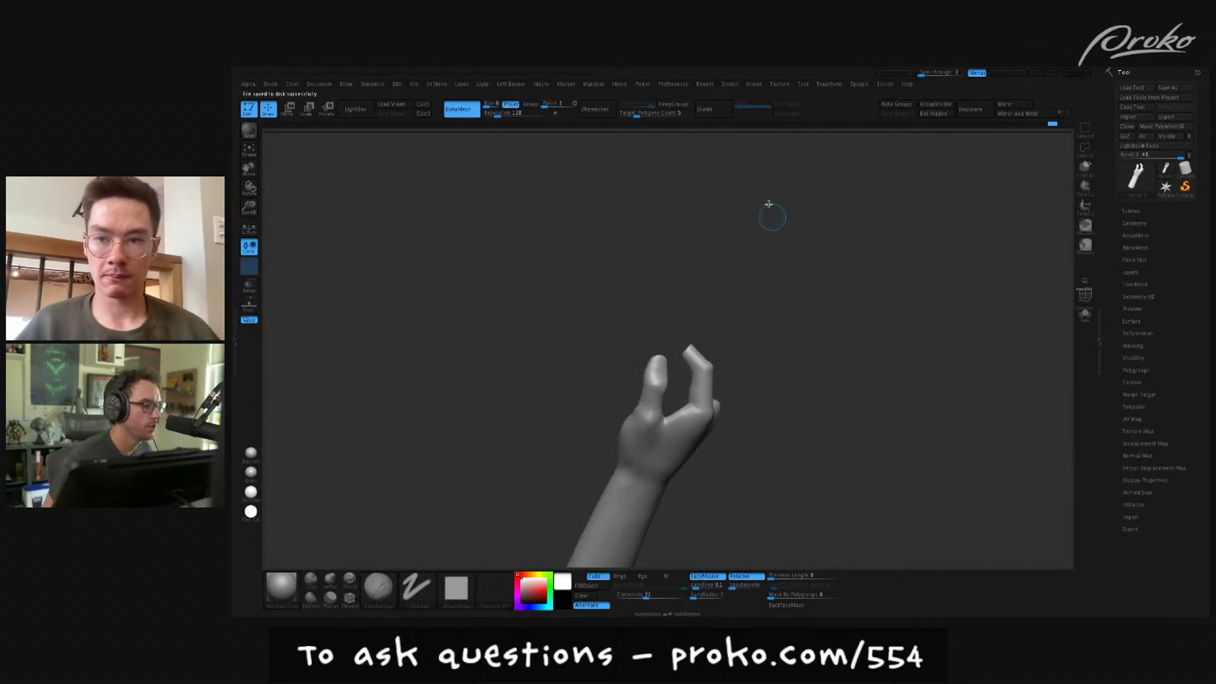
- Save the project as Hand10.zpr in the Hand10 folder
{"action": "left_click", "coordinate": [414, 84]}
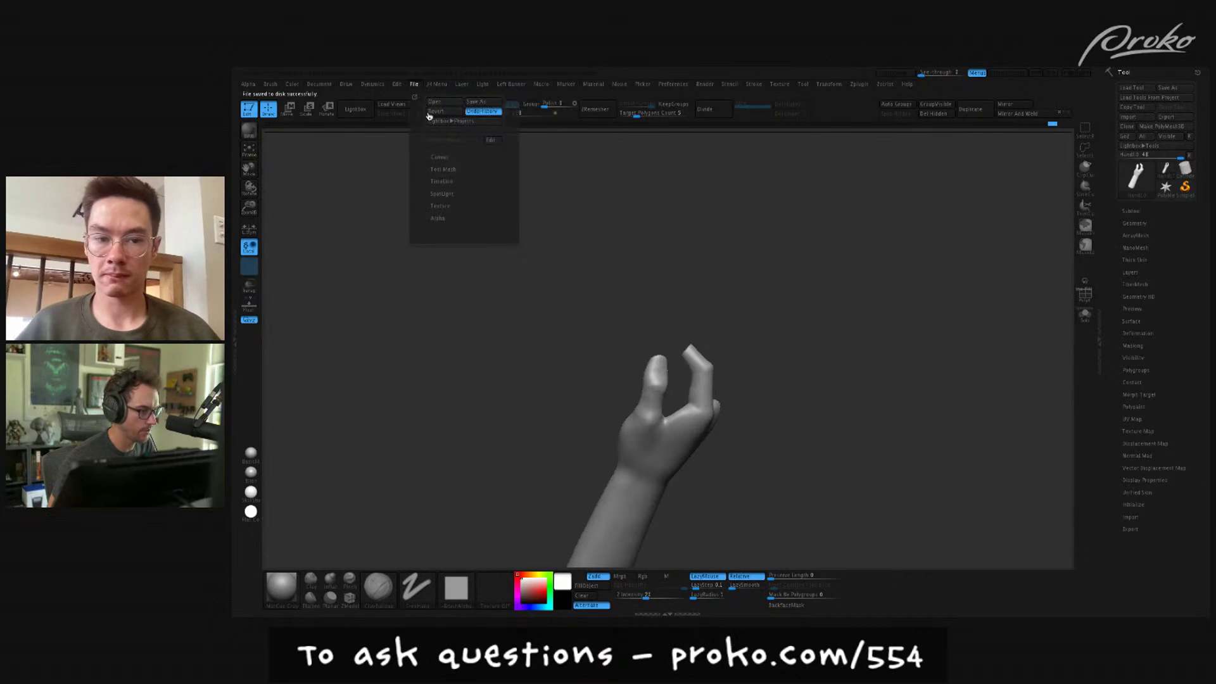
{"action": "left_click", "coordinate": [475, 102]}
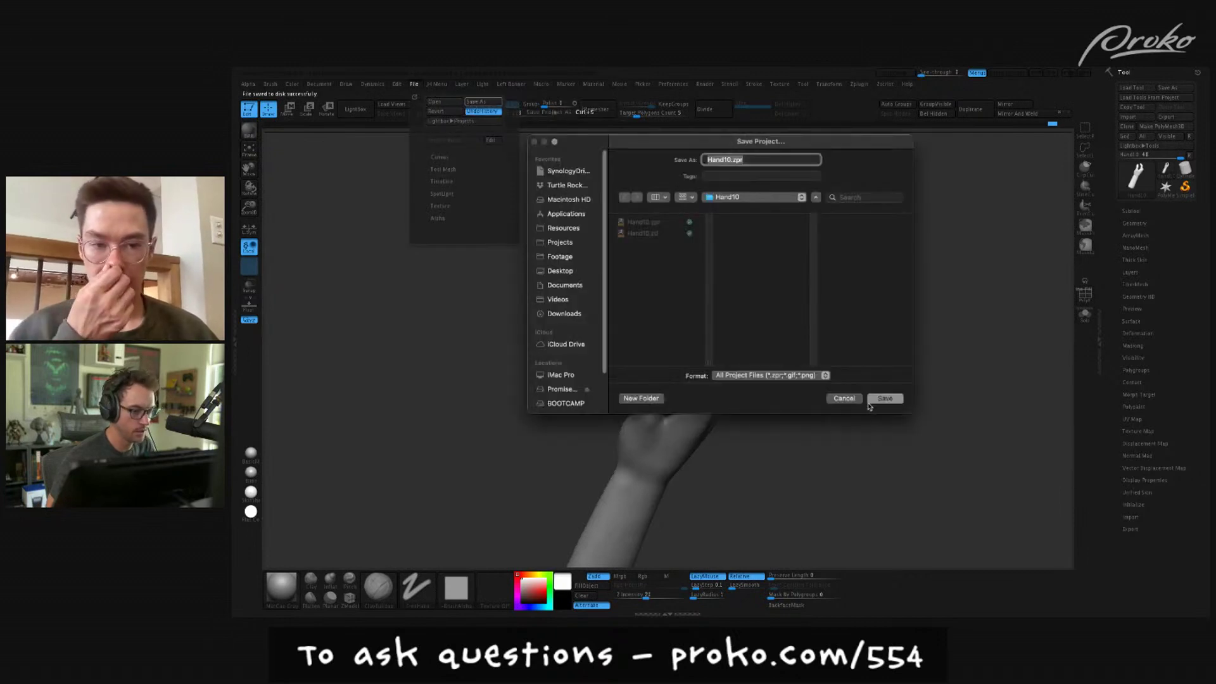
{"action": "left_click", "coordinate": [881, 399]}
{"action": "left_click", "coordinate": [751, 324]}
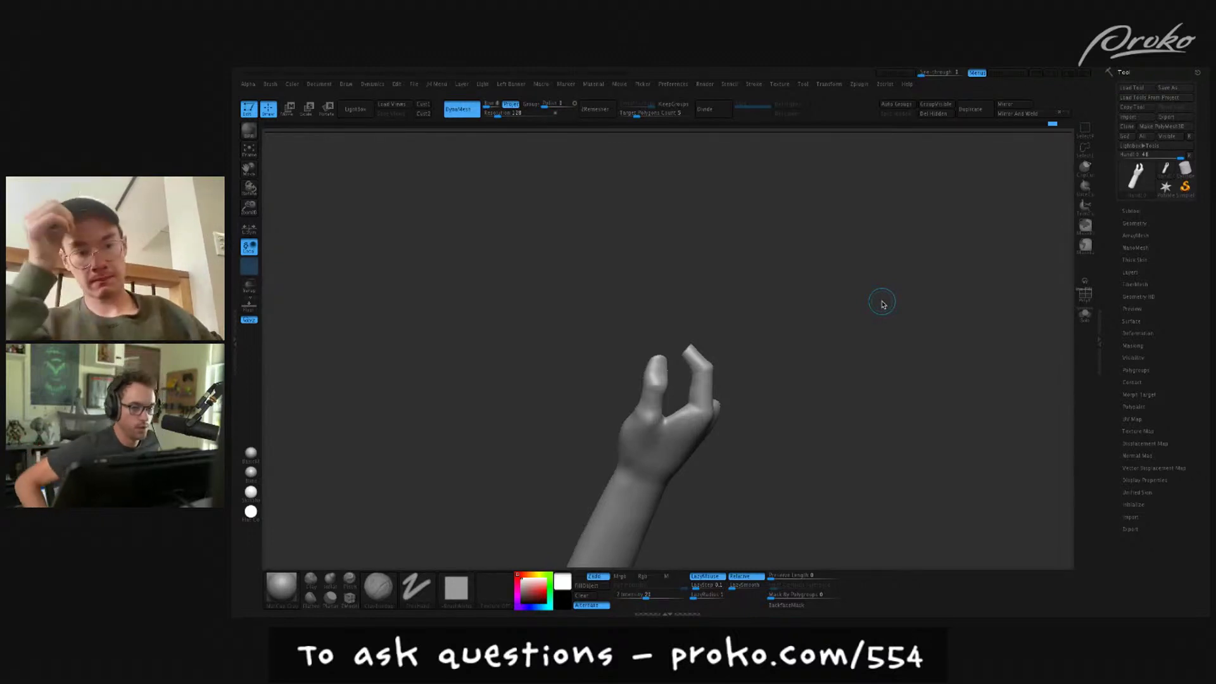
- Undo the last five edits on the hand
{"action": "key", "text": "ctrl+z"}
{"action": "key", "text": "ctrl+z"}
{"action": "key", "text": "ctrl+z"}
{"action": "key", "text": "ctrl+z"}
{"action": "key", "text": "ctrl+z"}
- Choose the Move brush and set up a mask that isolates the index finger's blunt end
{"action": "mouse_move", "coordinate": [873, 537]}
{"action": "left_mouse_down"}
{"action": "mouse_move", "coordinate": [887, 538]}
{"action": "mouse_move", "coordinate": [899, 494]}
{"action": "mouse_move", "coordinate": [929, 492]}
{"action": "mouse_move", "coordinate": [872, 481]}
{"action": "mouse_move", "coordinate": [894, 515]}
{"action": "mouse_move", "coordinate": [877, 494]}
{"action": "left_mouse_up"}
{"action": "key", "text": "b"}
{"action": "key", "text": "m"}
{"action": "key", "text": "v"}
{"action": "key", "text": "s"}
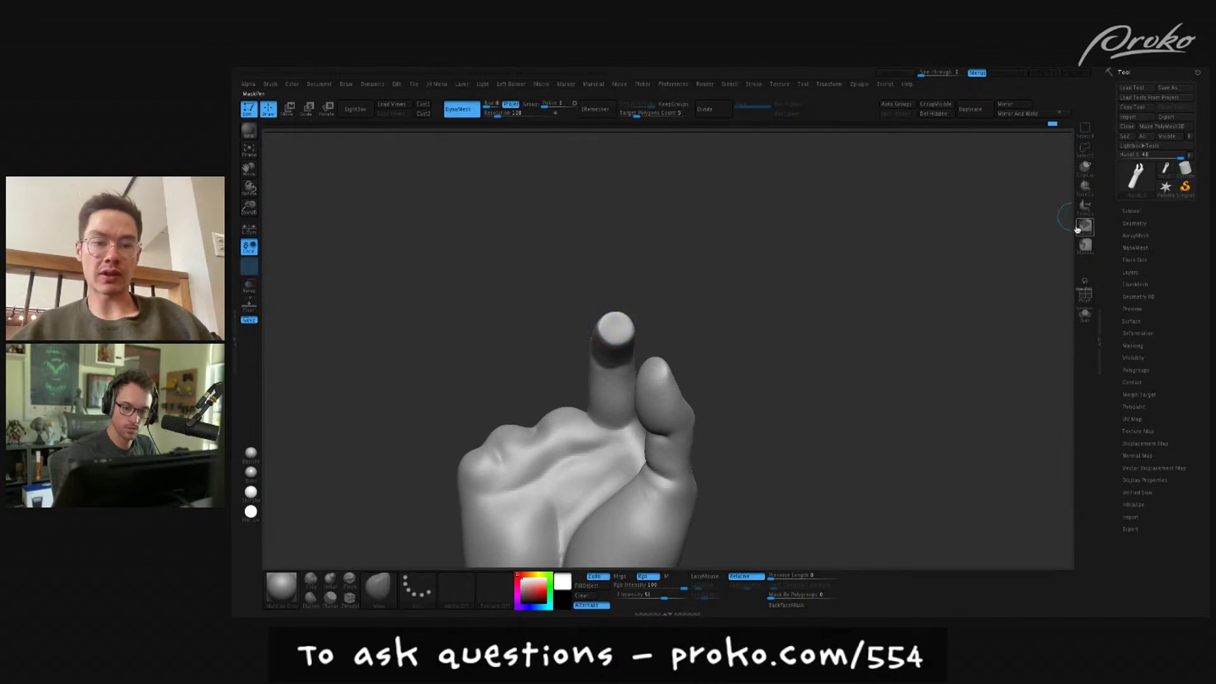
{"action": "mouse_move", "coordinate": [615, 327]}
{"action": "left_mouse_down", "text": "ctrl"}
{"action": "mouse_move", "coordinate": [627, 332]}
{"action": "mouse_move", "coordinate": [662, 299]}
{"action": "left_mouse_up", "text": "ctrl"}
{"action": "left_click", "coordinate": [722, 319], "text": "ctrl"}
- Extend the index finger's end into a longer segment with Transpose Move and the Move brush
{"action": "key", "text": "w"}
{"action": "mouse_move", "coordinate": [572, 327]}
{"action": "left_mouse_down"}
{"action": "mouse_move", "coordinate": [528, 321]}
{"action": "mouse_move", "coordinate": [582, 307]}
{"action": "mouse_move", "coordinate": [580, 328]}
{"action": "mouse_move", "coordinate": [649, 306]}
{"action": "mouse_move", "coordinate": [633, 317]}
{"action": "mouse_move", "coordinate": [653, 297]}
{"action": "mouse_move", "coordinate": [613, 314]}
{"action": "mouse_move", "coordinate": [719, 272]}
{"action": "left_mouse_up"}
{"action": "key", "text": "q"}
{"action": "mouse_move", "coordinate": [579, 367]}
{"action": "left_mouse_down"}
{"action": "mouse_move", "coordinate": [591, 326]}
{"action": "mouse_move", "coordinate": [577, 367]}
{"action": "mouse_move", "coordinate": [599, 346]}
{"action": "mouse_move", "coordinate": [589, 325]}
{"action": "mouse_move", "coordinate": [623, 312]}
{"action": "mouse_move", "coordinate": [590, 301]}
{"action": "left_mouse_up"}
- Mask the index fingertip, invert the mask and place a Transpose Move line along the tip
{"action": "mouse_move", "coordinate": [584, 291]}
{"action": "left_mouse_down", "text": "ctrl"}
{"action": "mouse_move", "coordinate": [573, 339]}
{"action": "mouse_move", "coordinate": [564, 328]}
{"action": "mouse_move", "coordinate": [586, 335]}
{"action": "left_mouse_up", "text": "ctrl"}
{"action": "left_click", "coordinate": [1085, 245]}
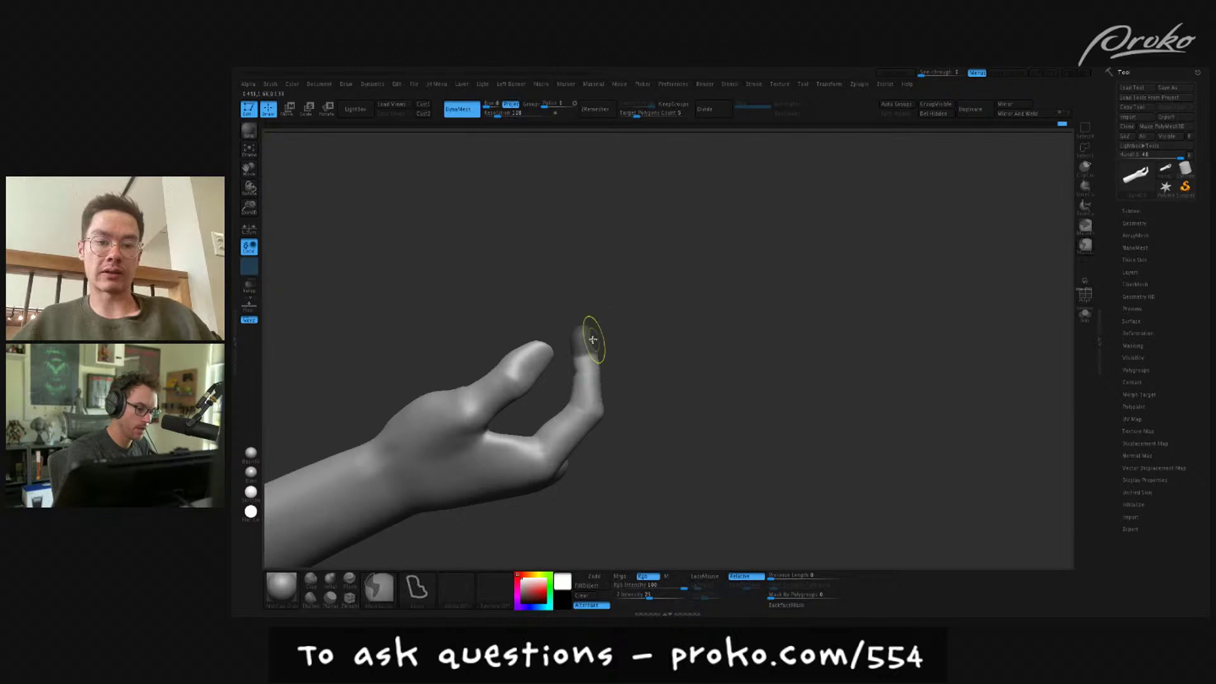
{"action": "key", "text": "ctrl+i"}
{"action": "key", "text": "ctrl+i"}
{"action": "key", "text": "ctrl+i"}
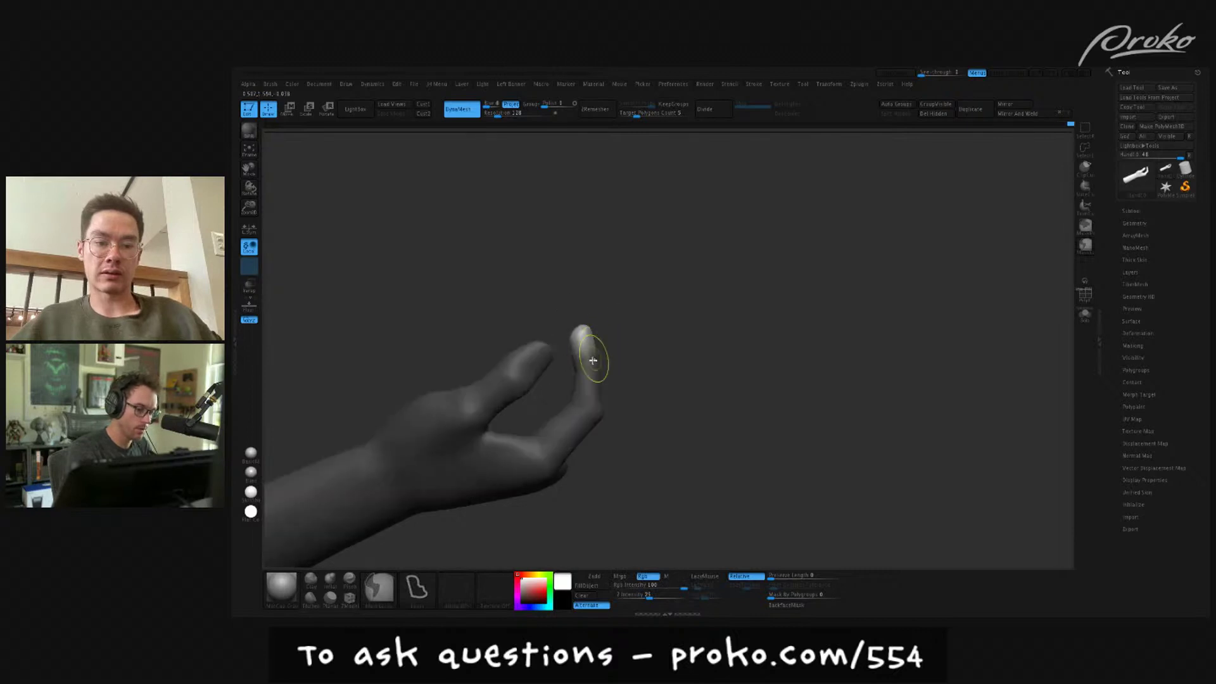
{"action": "key", "text": "w"}
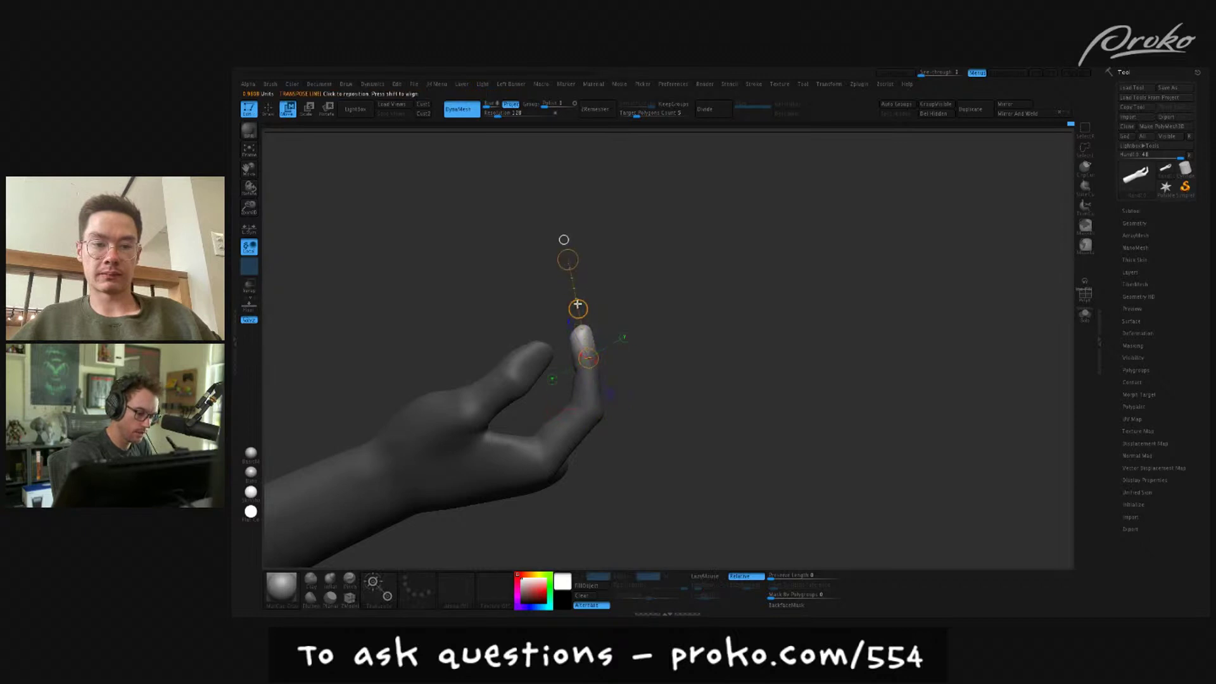
{"action": "key", "text": "q"}
- Shape the index finger's last segment and tip with the Move brush and fill out its volume with the Inflate brush
{"action": "mouse_move", "coordinate": [672, 260]}
{"action": "left_mouse_down"}
{"action": "mouse_move", "coordinate": [632, 259]}
{"action": "mouse_move", "coordinate": [653, 268]}
{"action": "left_mouse_up"}
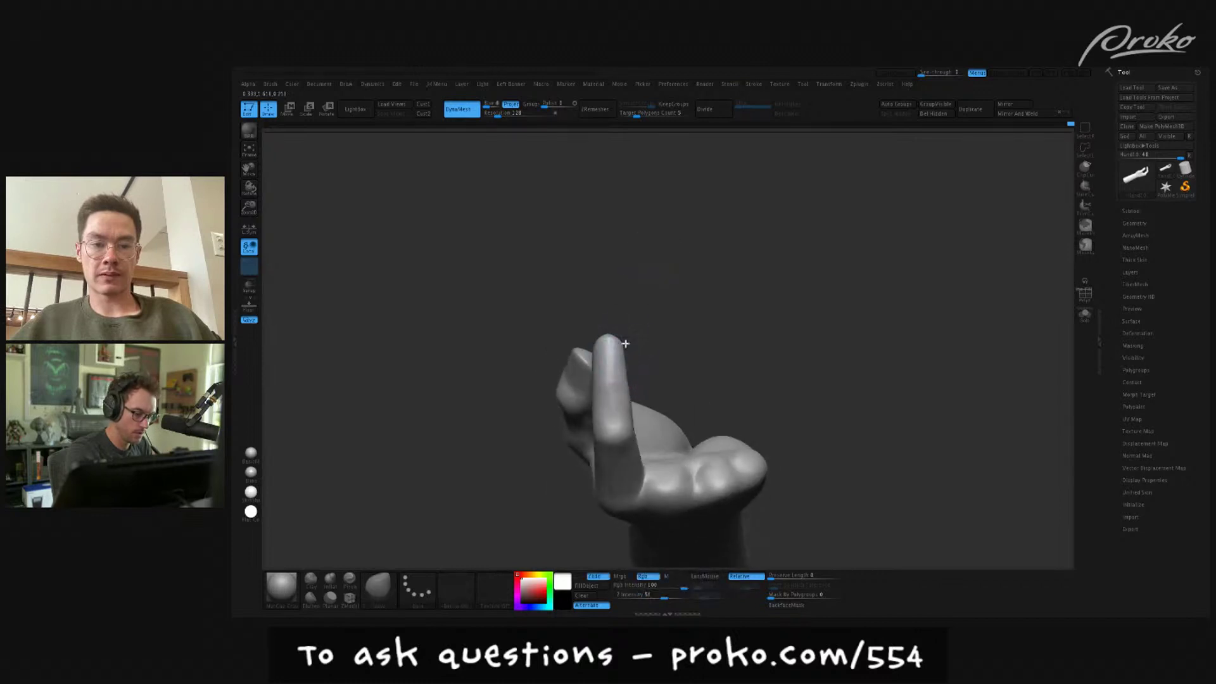
{"action": "left_click_drag", "start_coordinate": [625, 343], "coordinate": [617, 323]}
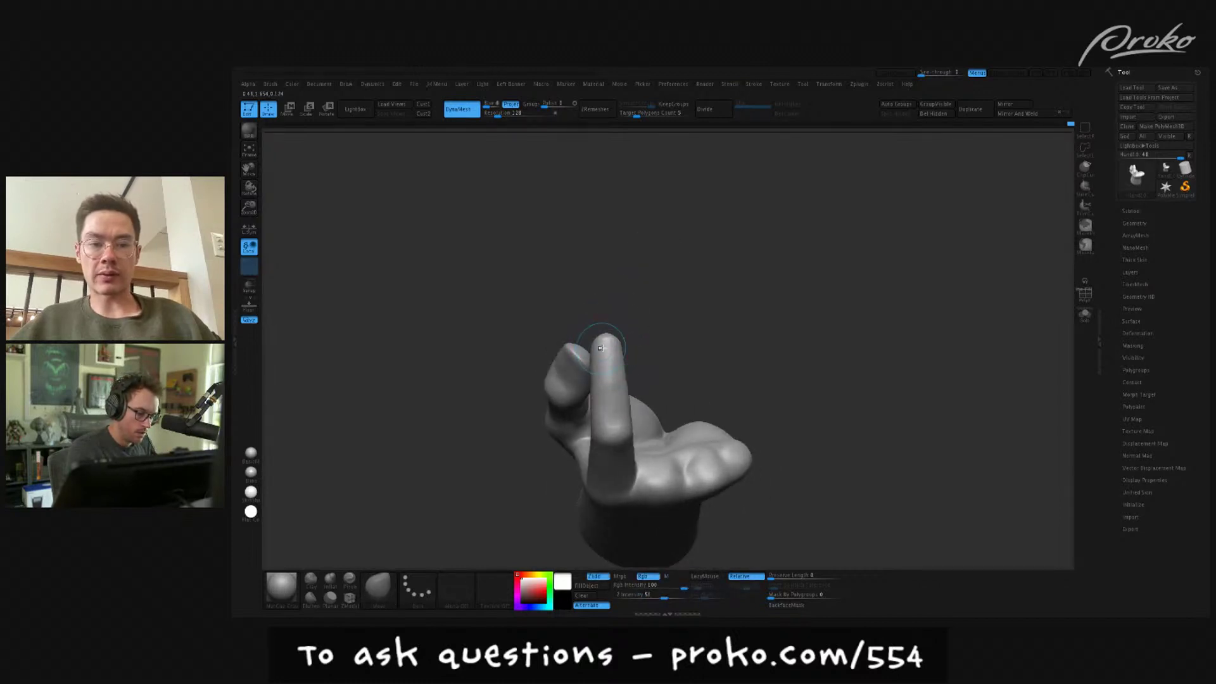
{"action": "mouse_move", "coordinate": [628, 374]}
{"action": "left_mouse_down"}
{"action": "mouse_move", "coordinate": [619, 380]}
{"action": "mouse_move", "coordinate": [627, 279]}
{"action": "mouse_move", "coordinate": [611, 385]}
{"action": "mouse_move", "coordinate": [652, 361]}
{"action": "mouse_move", "coordinate": [608, 367]}
{"action": "left_mouse_up"}
{"action": "key", "text": "shift"}
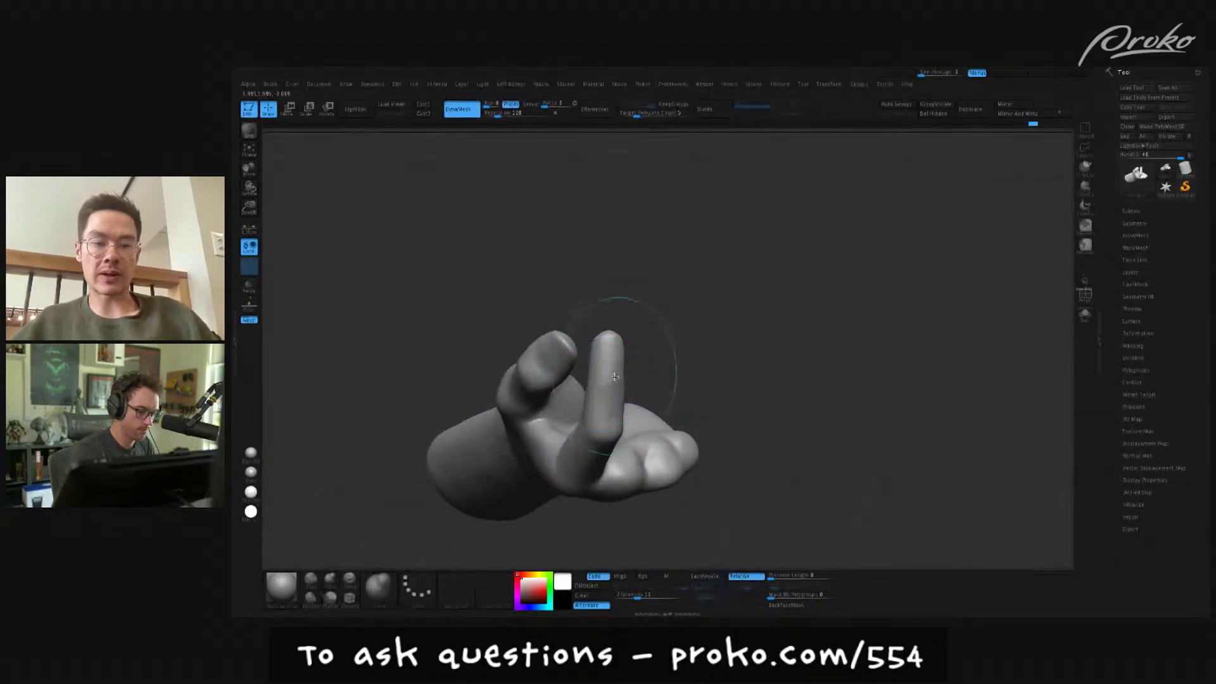
{"action": "mouse_move", "coordinate": [614, 352]}
{"action": "left_mouse_down"}
{"action": "mouse_move", "coordinate": [673, 353]}
{"action": "mouse_move", "coordinate": [598, 390]}
{"action": "left_mouse_up"}
{"action": "left_click_drag", "start_coordinate": [666, 366], "coordinate": [722, 402]}
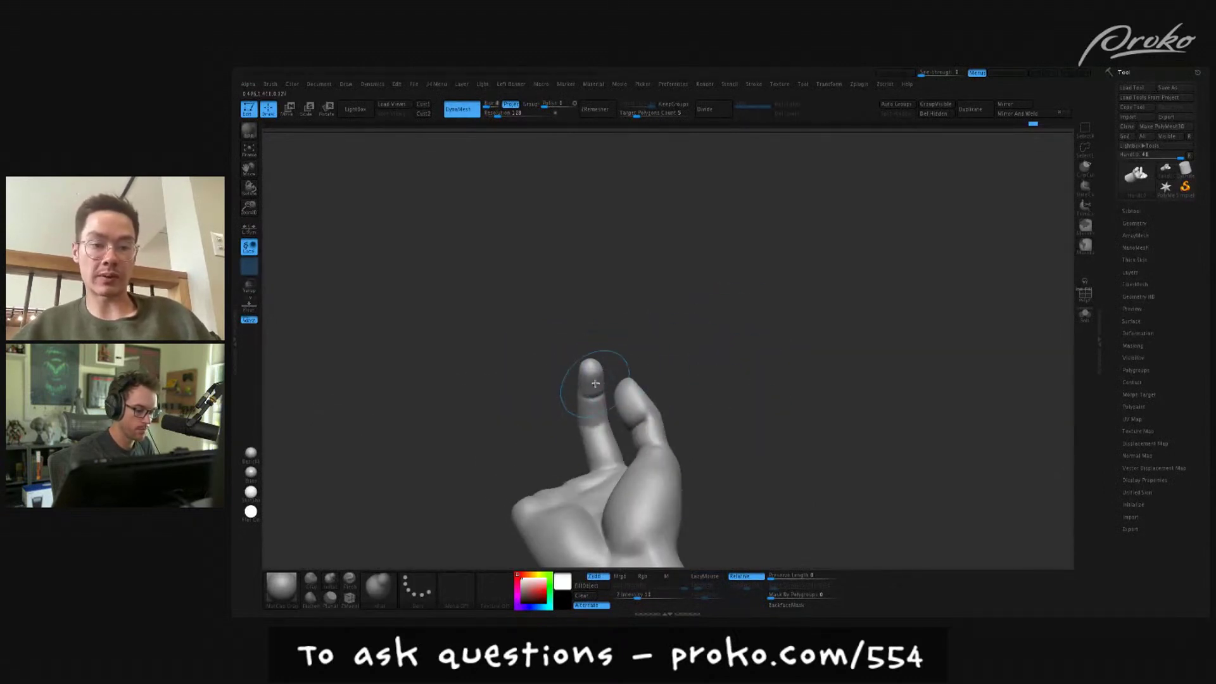
{"action": "left_click_drag", "start_coordinate": [842, 444], "coordinate": [873, 475]}
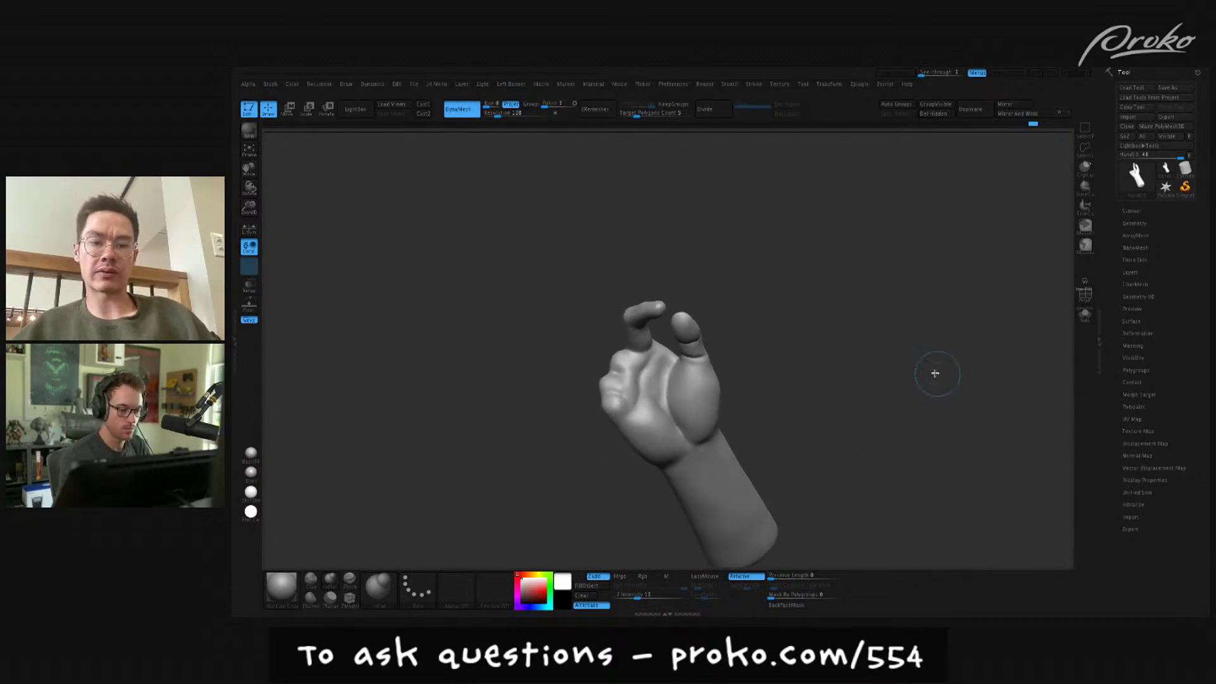
- Carve the palm creases between the finger bases and the thumb mound with the Dam Standard brush
{"action": "left_click_drag", "start_coordinate": [798, 307], "coordinate": [767, 294]}
{"action": "key", "text": "shift"}
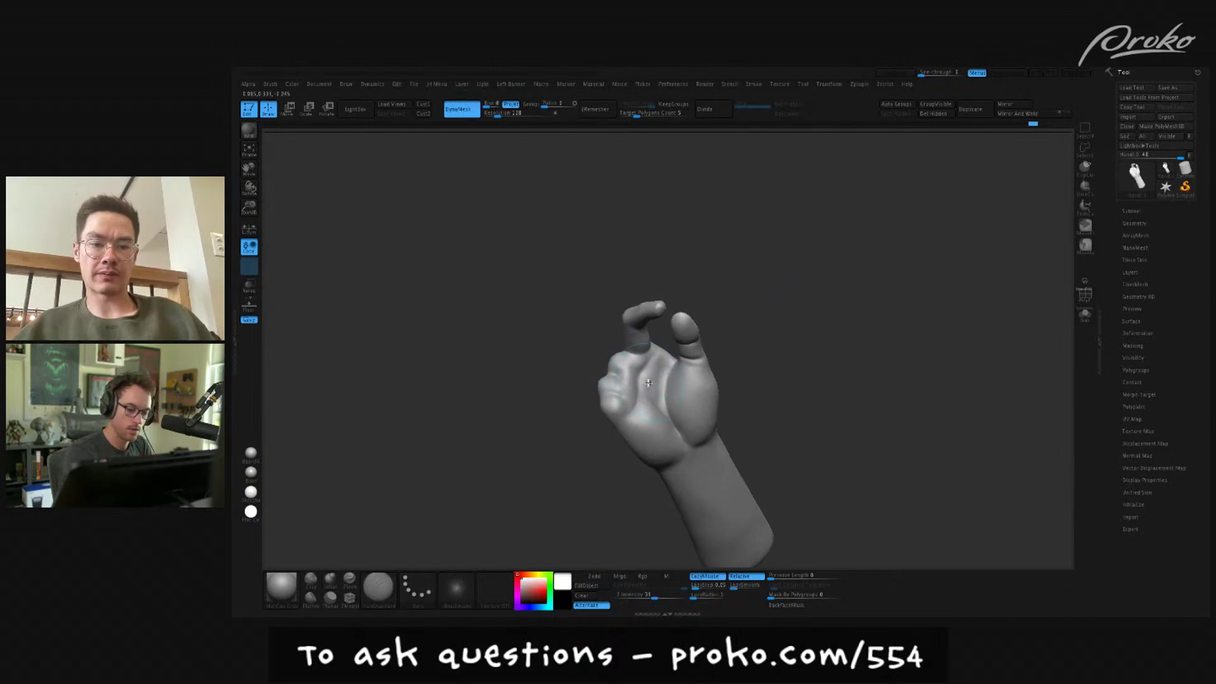
{"action": "left_click_drag", "start_coordinate": [730, 348], "coordinate": [789, 298]}
{"action": "key", "text": "shift"}
{"action": "left_click_drag", "start_coordinate": [636, 385], "coordinate": [639, 413]}
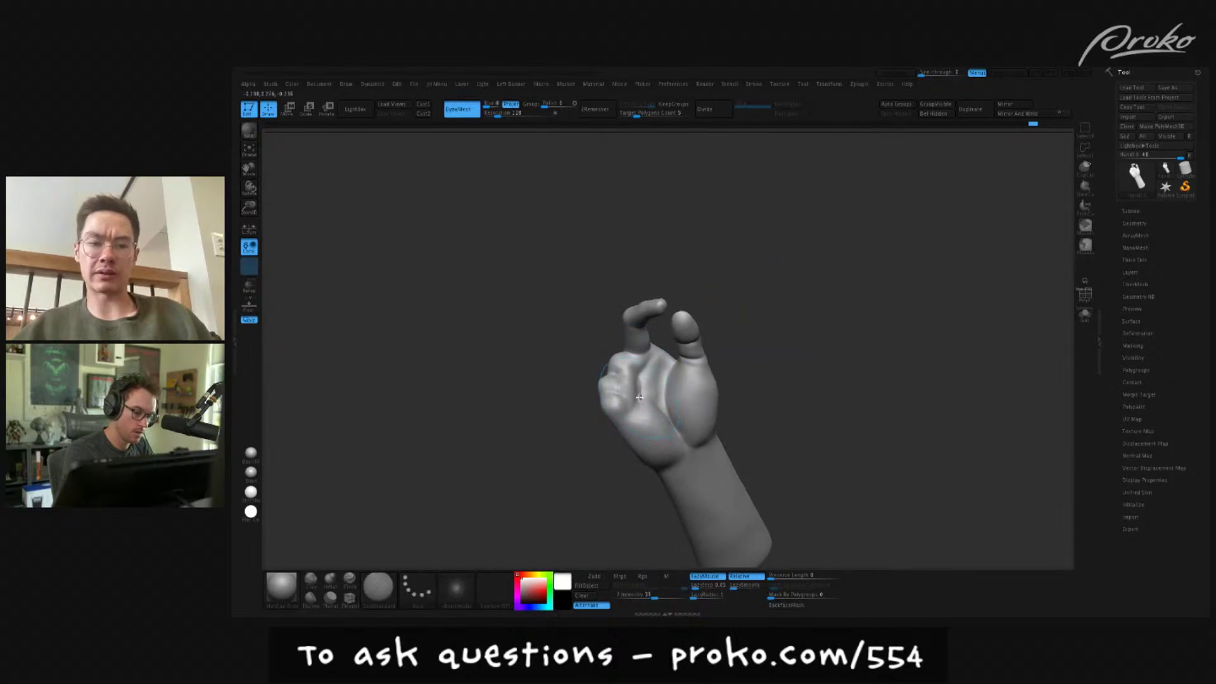
{"action": "left_click_drag", "start_coordinate": [781, 302], "coordinate": [659, 331]}
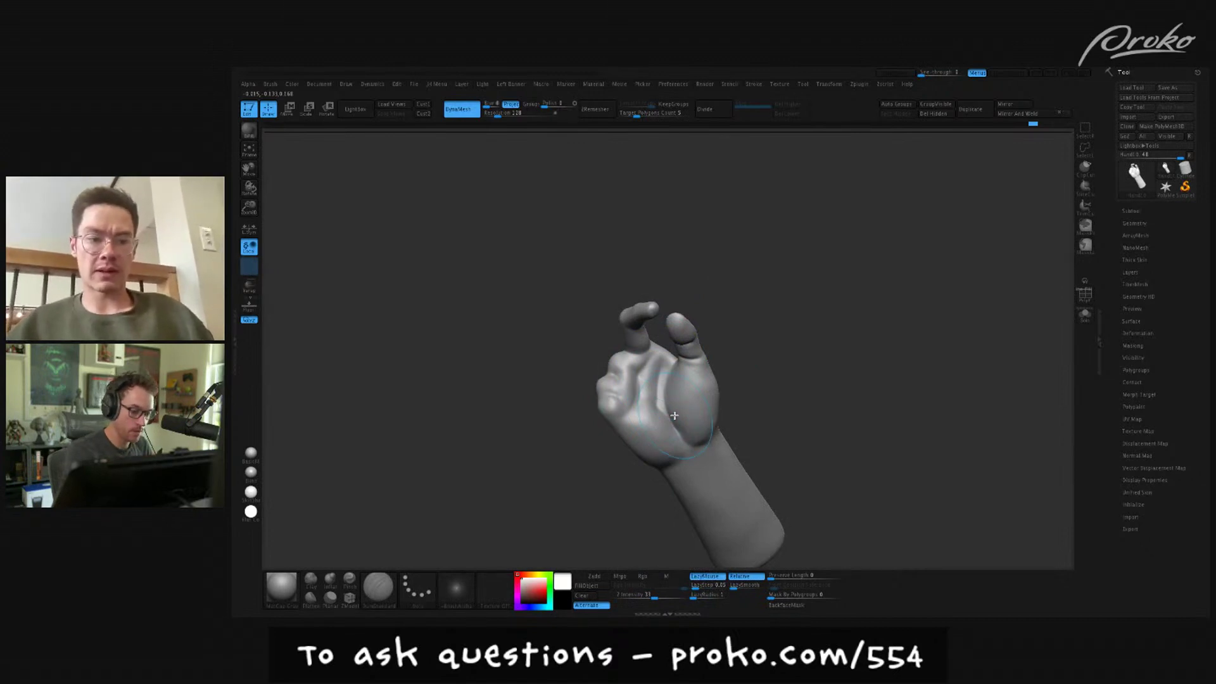
{"action": "left_click_drag", "start_coordinate": [882, 356], "coordinate": [639, 382]}
{"action": "left_click_drag", "start_coordinate": [823, 406], "coordinate": [752, 331]}
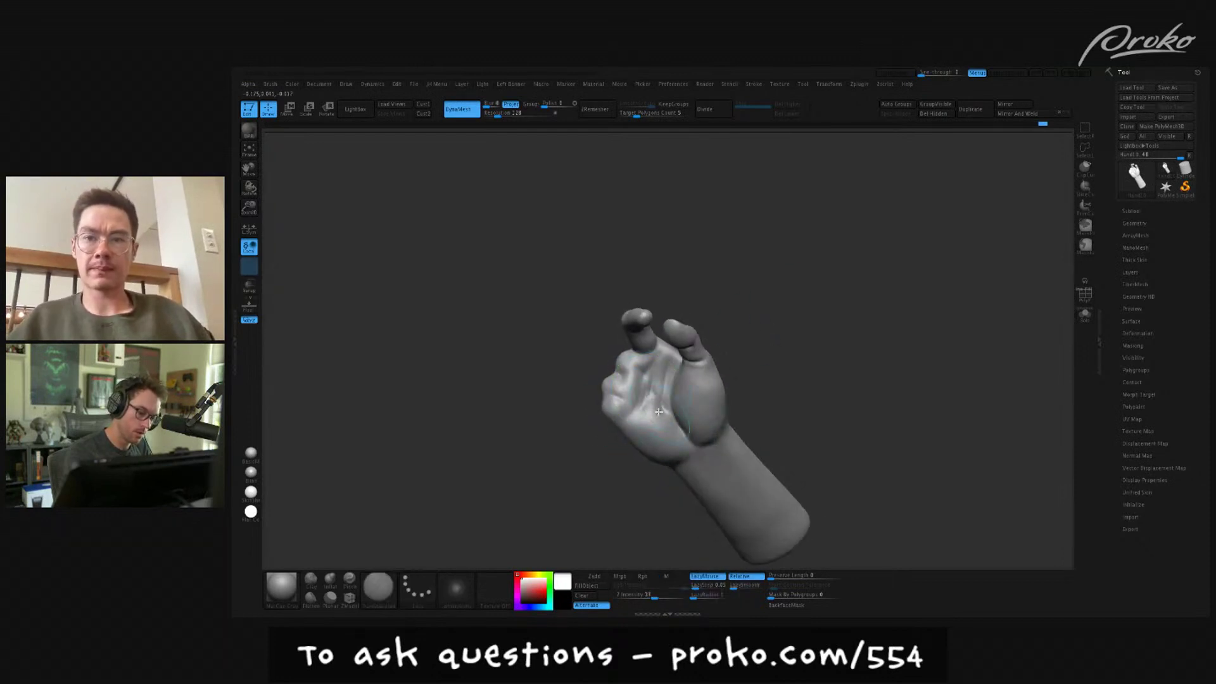
{"action": "left_click_drag", "start_coordinate": [774, 336], "coordinate": [762, 345]}
- Build up the palm next to the thumb mound with the ClayBuildup brush
{"action": "key", "text": "b"}
{"action": "key", "text": "c"}
{"action": "key", "text": "b"}
{"action": "key", "text": "s"}
{"action": "left_click_drag", "start_coordinate": [669, 410], "coordinate": [665, 423]}
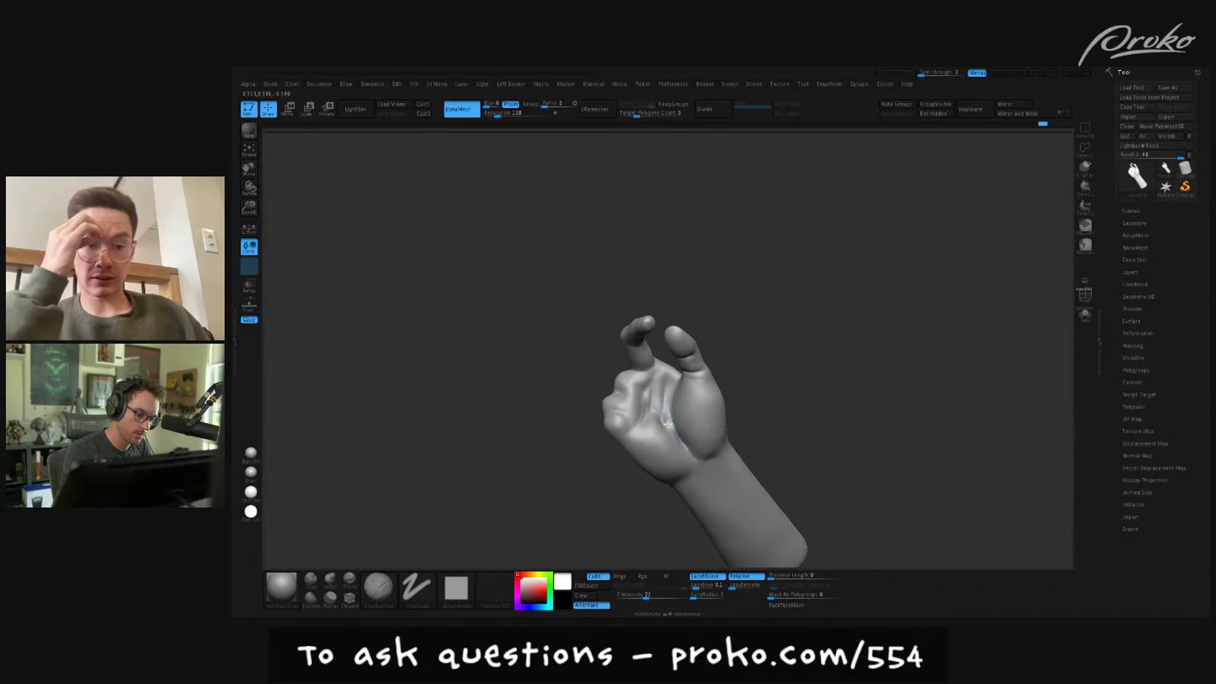
{"action": "mouse_move", "coordinate": [728, 380]}
{"action": "left_mouse_down"}
{"action": "mouse_move", "coordinate": [741, 361]}
{"action": "mouse_move", "coordinate": [873, 450]}
{"action": "mouse_move", "coordinate": [869, 494]}
{"action": "mouse_move", "coordinate": [864, 467]}
{"action": "mouse_move", "coordinate": [900, 445]}
{"action": "left_mouse_up"}
- Choose the Move brush and mask the index finger and the knuckle side of the hand from the side view
{"action": "key", "text": "b"}
{"action": "key", "text": "m"}
{"action": "key", "text": "v"}
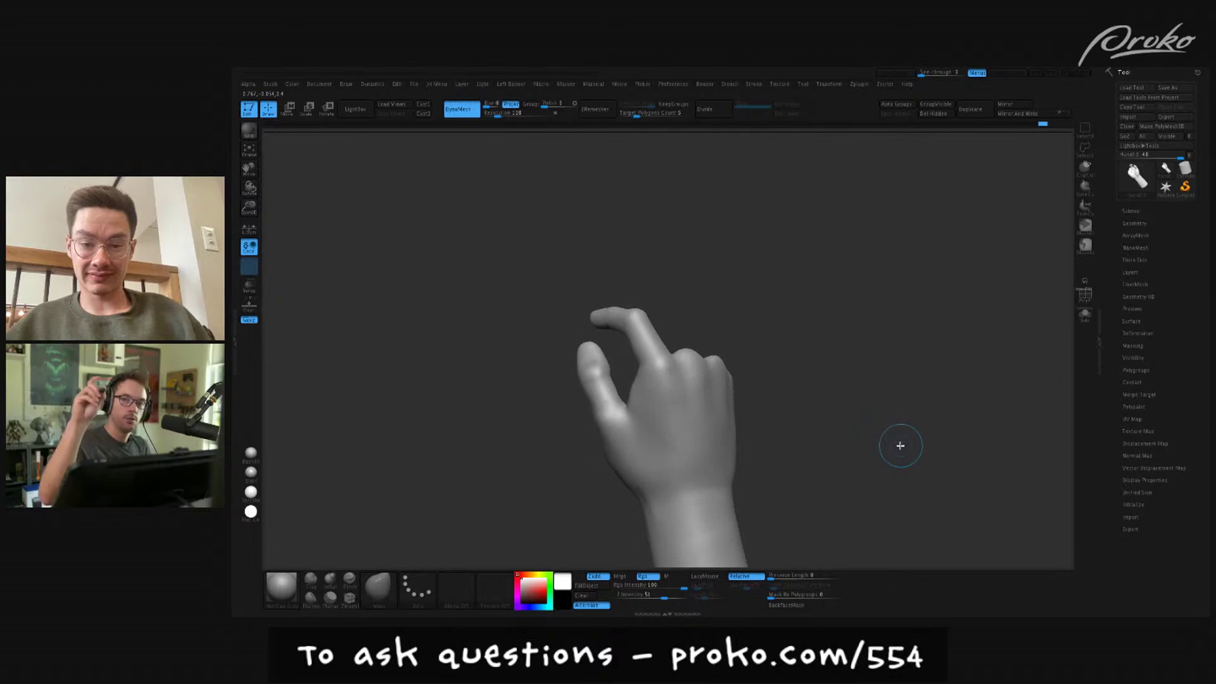
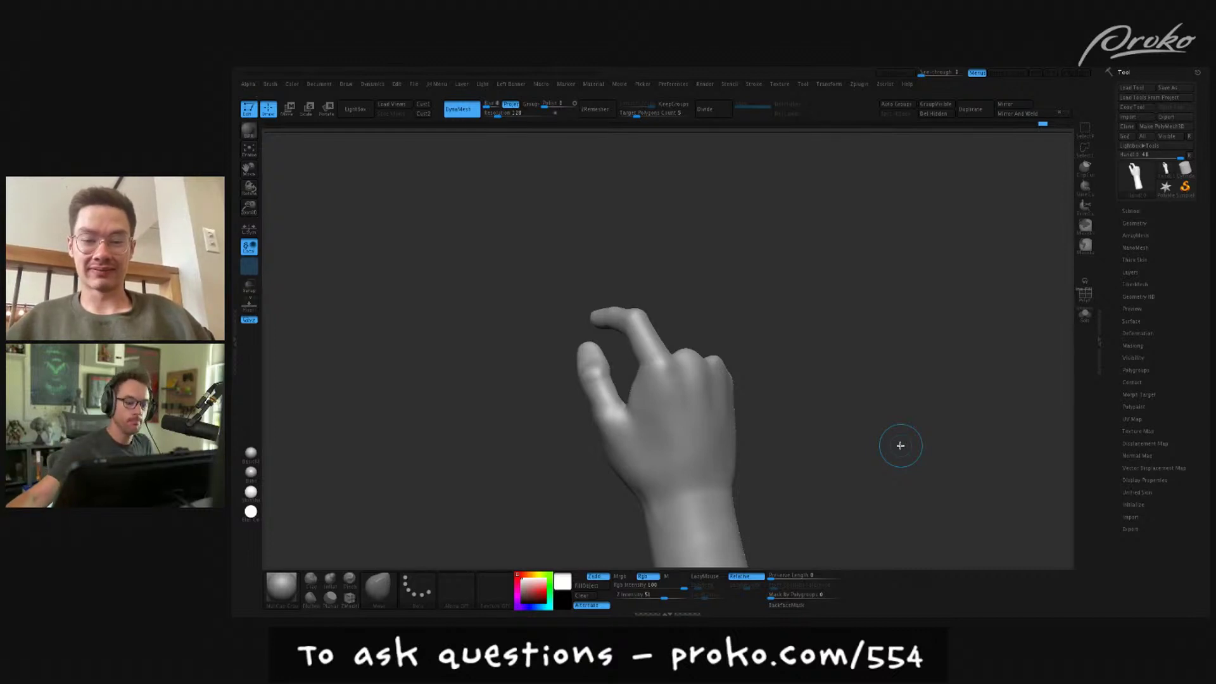
{"action": "left_click_drag", "start_coordinate": [918, 497], "coordinate": [942, 458]}
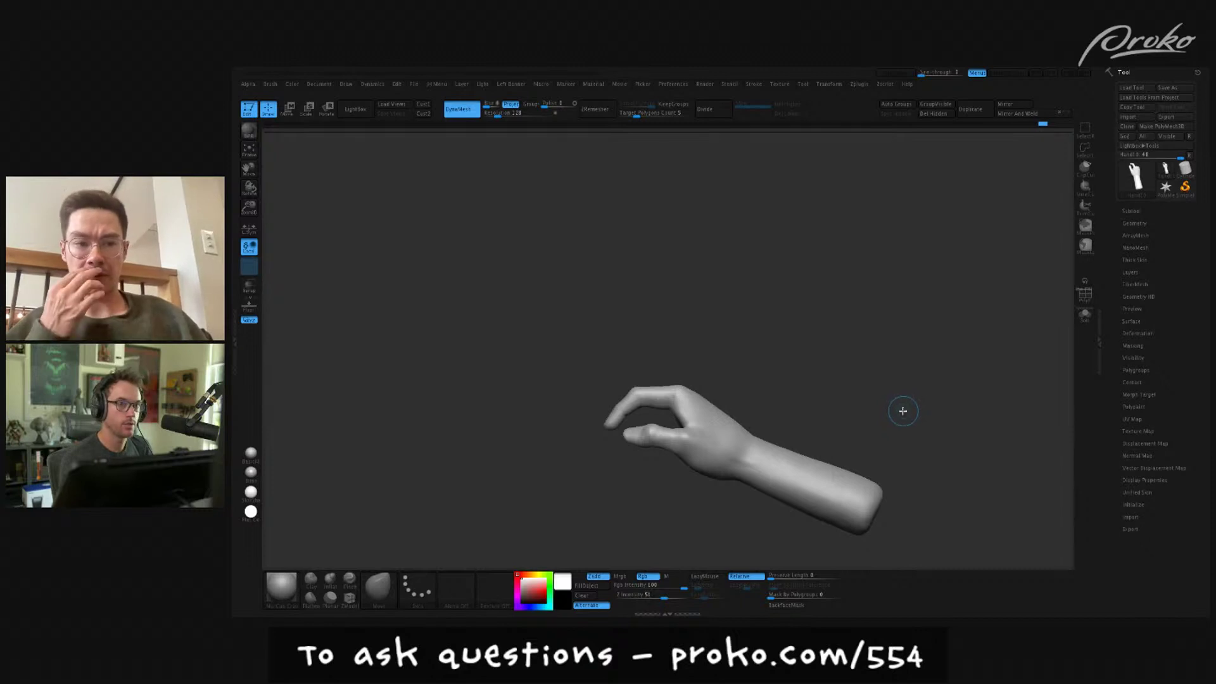
{"action": "mouse_move", "coordinate": [882, 397]}
{"action": "left_mouse_down"}
{"action": "mouse_move", "coordinate": [910, 416]}
{"action": "mouse_move", "coordinate": [887, 435]}
{"action": "mouse_move", "coordinate": [880, 416]}
{"action": "left_mouse_up"}
{"action": "mouse_move", "coordinate": [740, 374]}
{"action": "left_mouse_down", "text": "ctrl"}
{"action": "mouse_move", "coordinate": [749, 409]}
{"action": "mouse_move", "coordinate": [634, 426]}
{"action": "mouse_move", "coordinate": [522, 421]}
{"action": "mouse_move", "coordinate": [529, 443]}
{"action": "left_mouse_up", "text": "ctrl"}
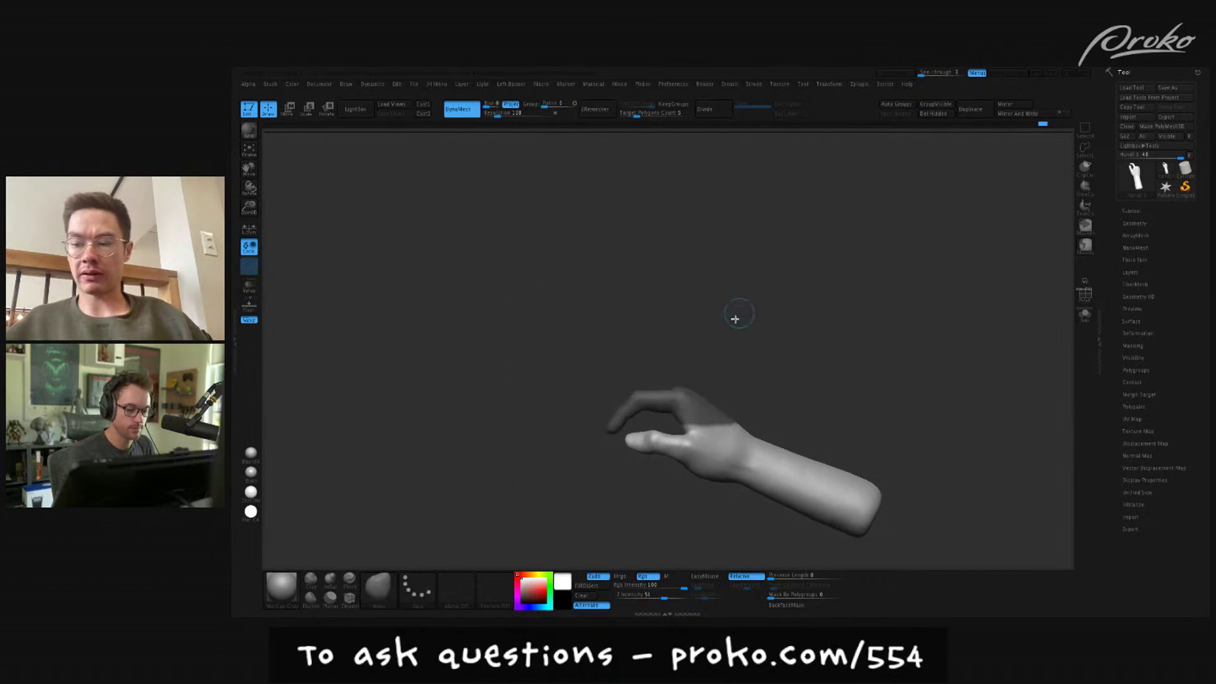
{"action": "mouse_move", "coordinate": [686, 328]}
{"action": "left_mouse_down", "text": "ctrl"}
{"action": "mouse_move", "coordinate": [665, 415]}
{"action": "mouse_move", "coordinate": [732, 419]}
{"action": "left_mouse_up", "text": "ctrl"}
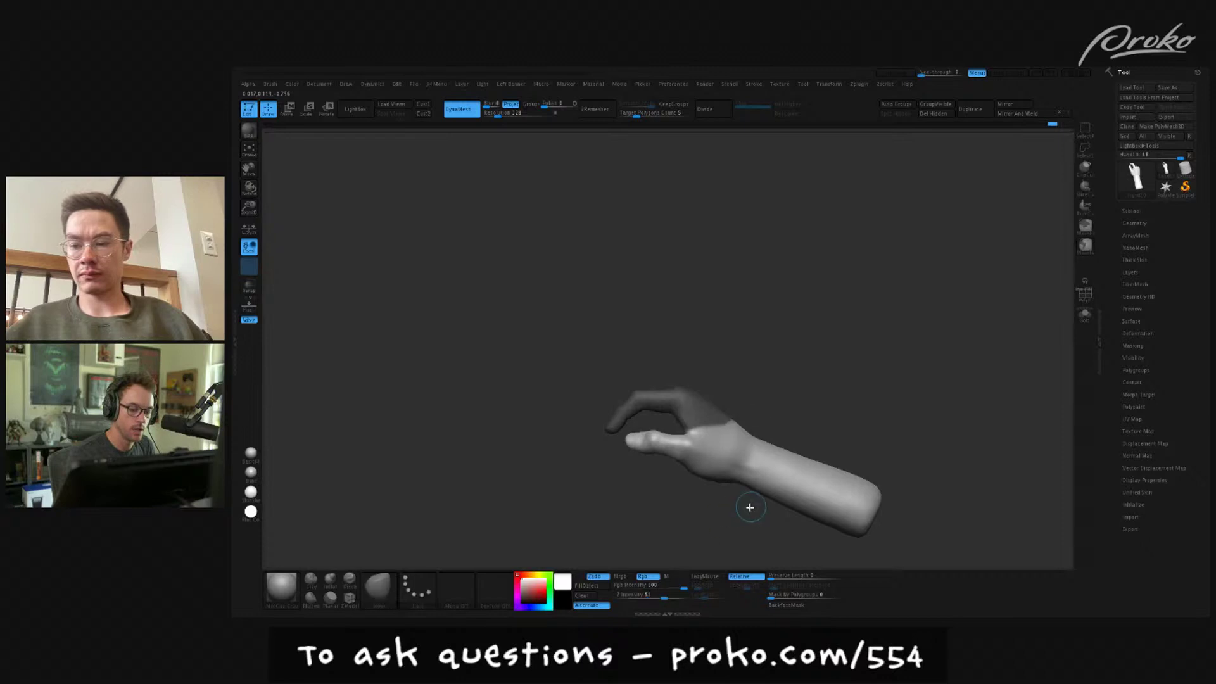
- Soften the mask's edge across the hand and invert it so the thumb, wrist and forearm are protected
{"action": "key", "text": "shift"}
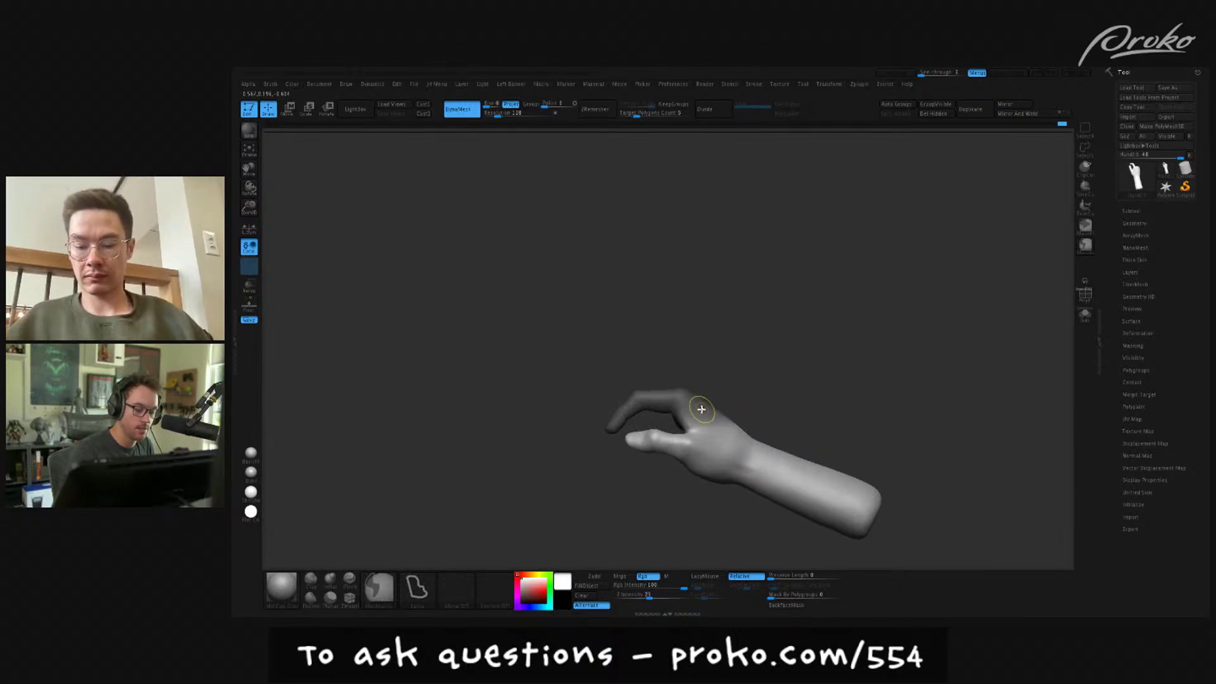
{"action": "left_click", "coordinate": [714, 389], "text": "ctrl"}
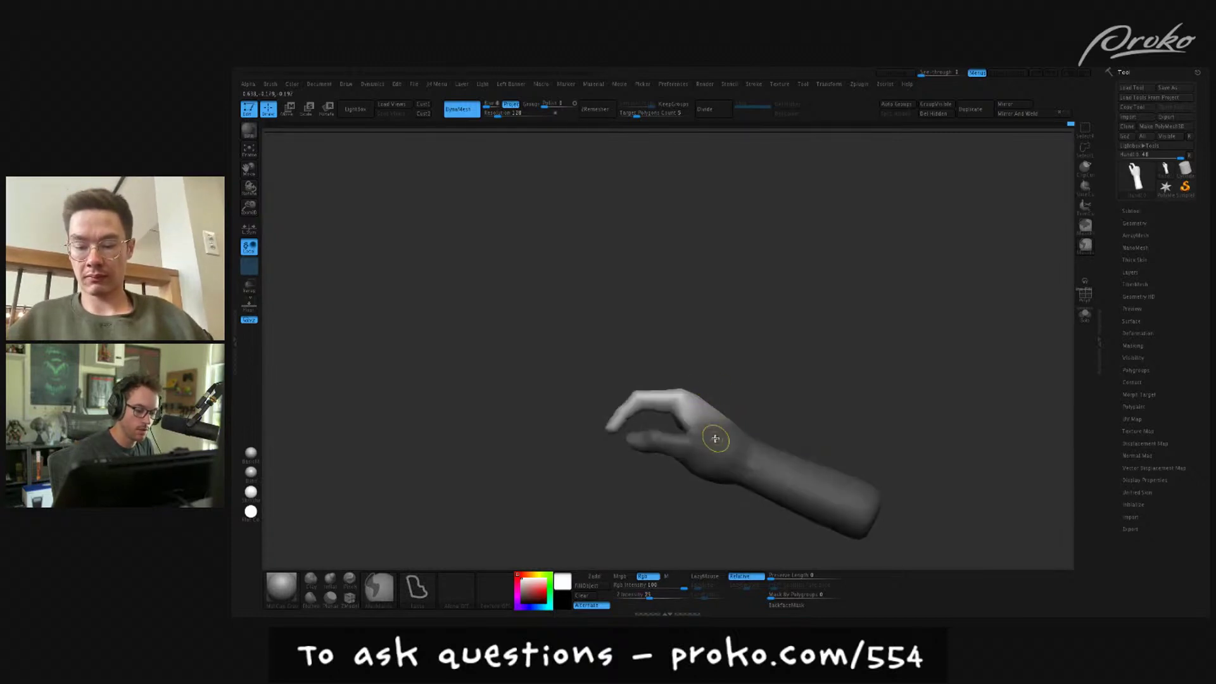
{"action": "left_click", "coordinate": [728, 390], "text": "ctrl"}
{"action": "left_click", "coordinate": [722, 387], "text": "ctrl"}
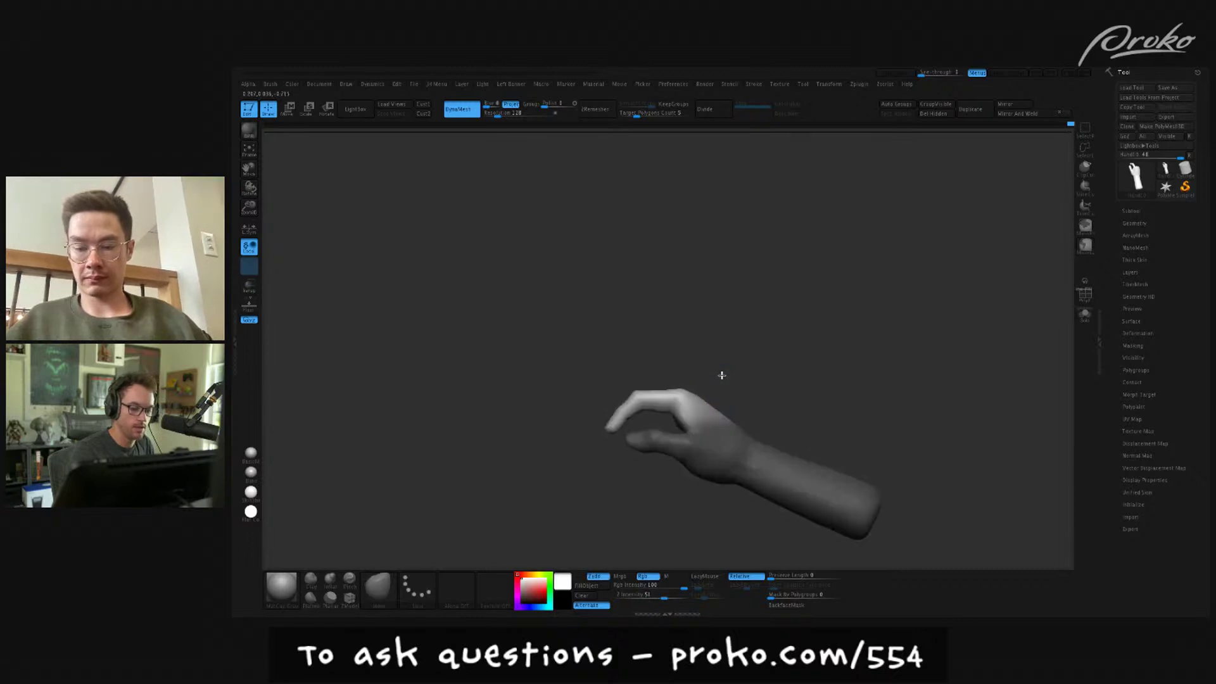
- Shift and rotate the unmasked index finger and knuckles with the Transpose line, and clear the mask
{"action": "key", "text": "w"}
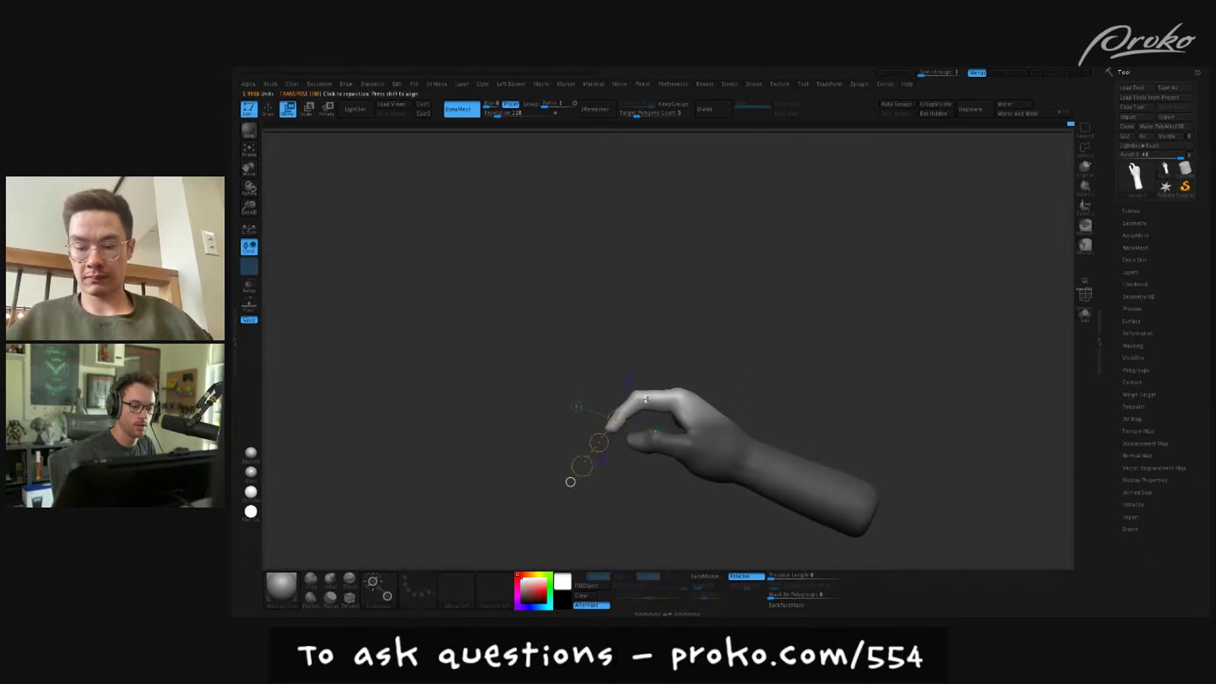
{"action": "left_click_drag", "start_coordinate": [779, 378], "coordinate": [909, 353]}
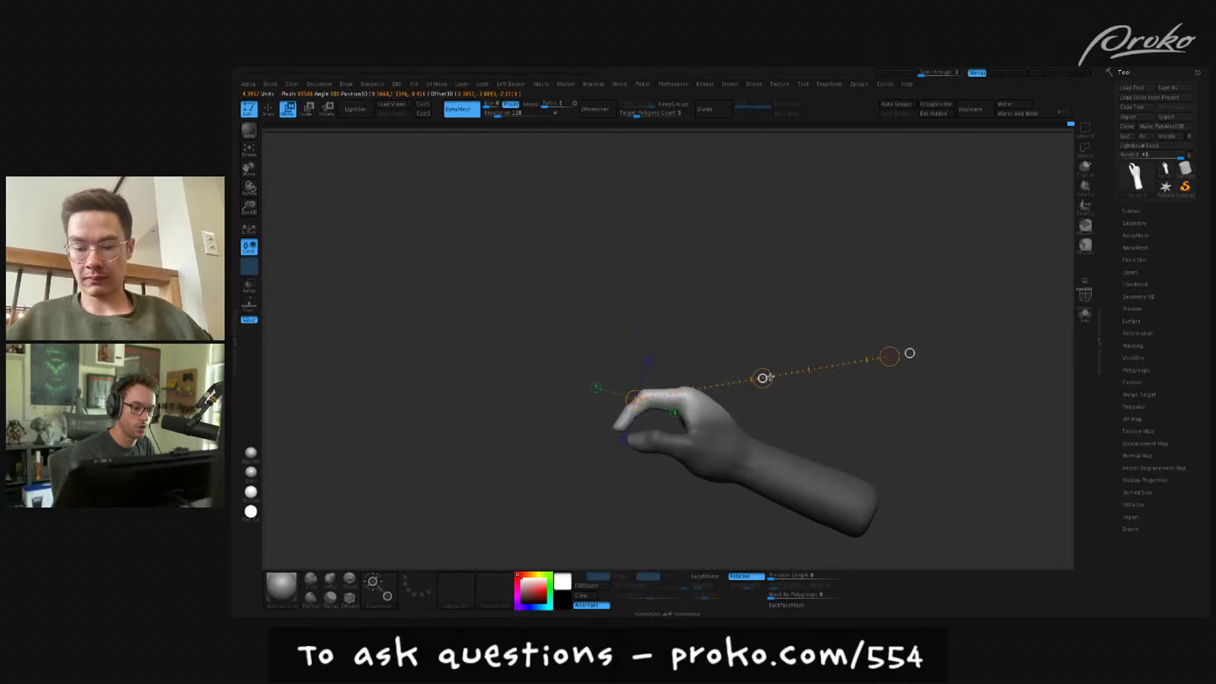
{"action": "key", "text": "e"}
{"action": "left_click_drag", "start_coordinate": [699, 414], "coordinate": [738, 435]}
{"action": "left_click_drag", "start_coordinate": [649, 399], "coordinate": [819, 367]}
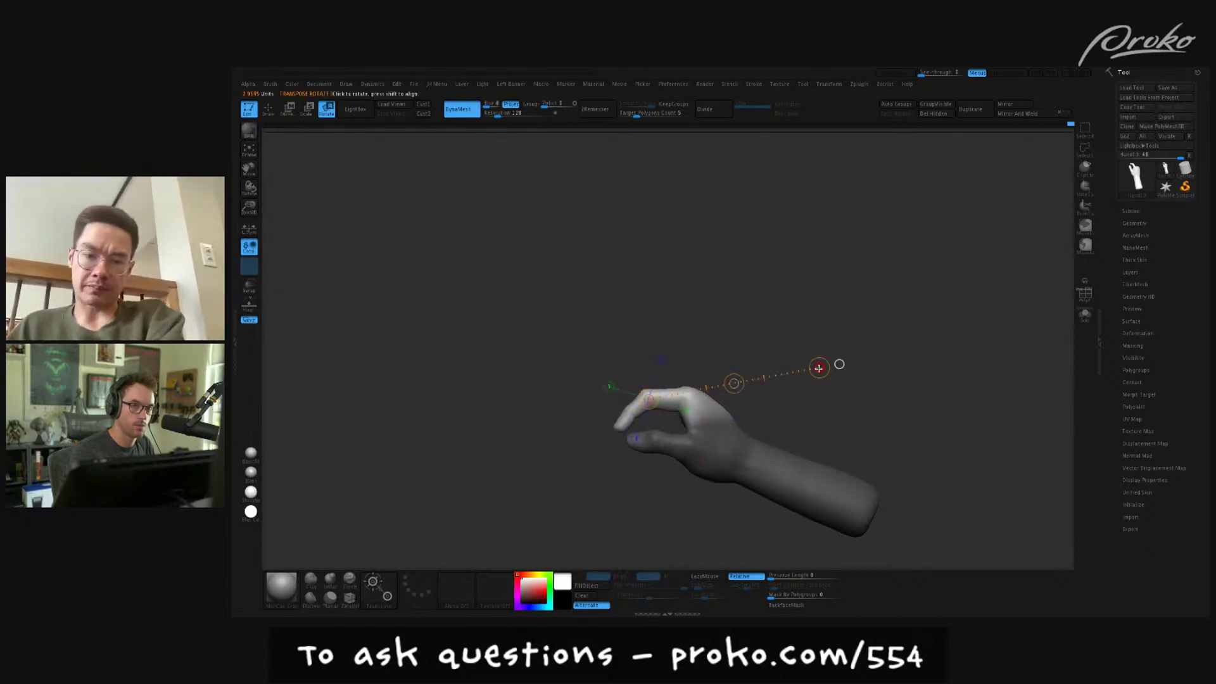
{"action": "key", "text": "w"}
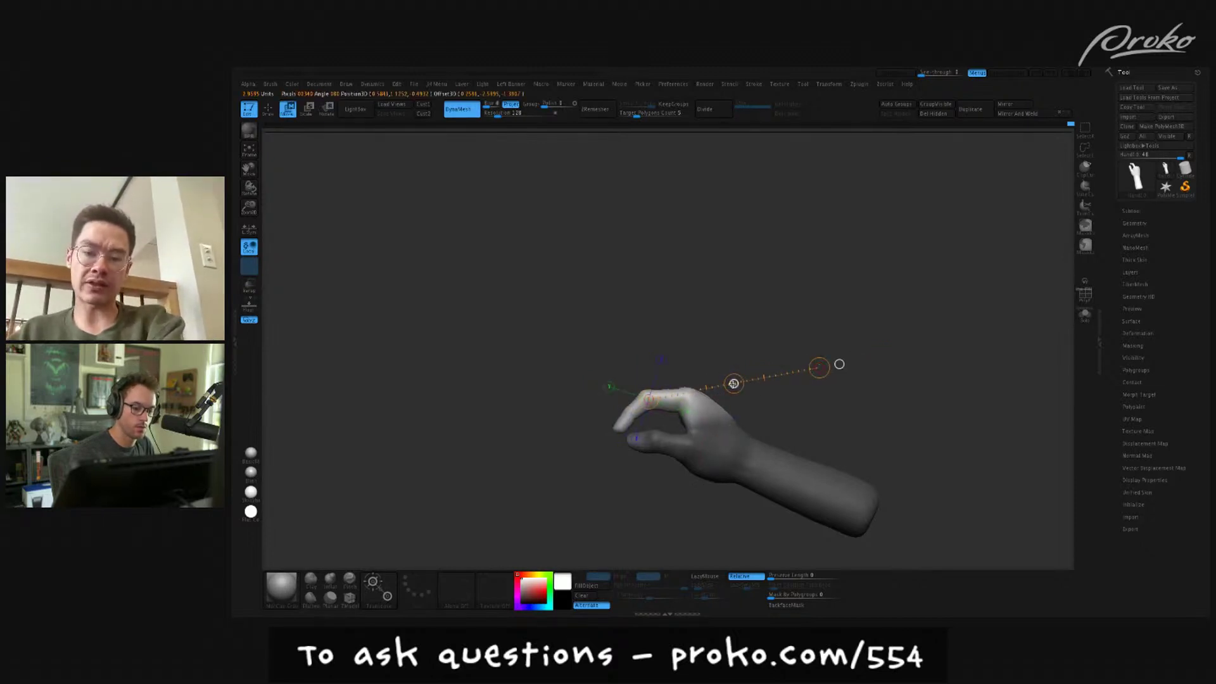
{"action": "key", "text": "q"}
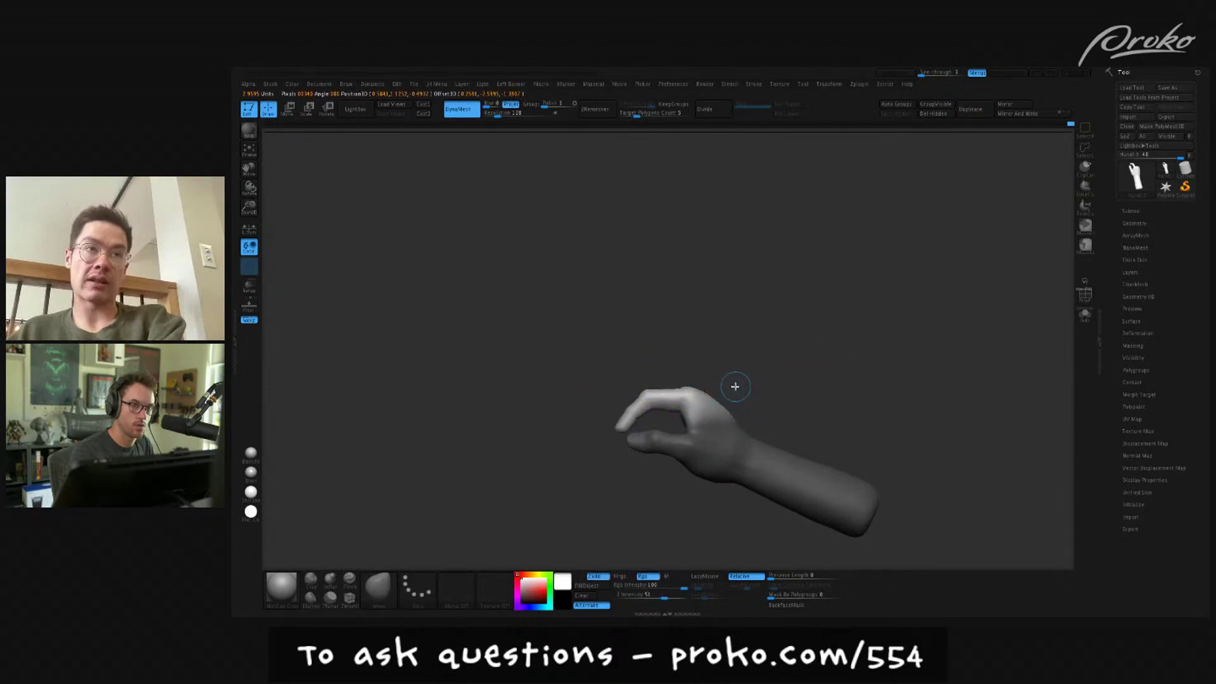
{"action": "left_click_drag", "start_coordinate": [740, 379], "coordinate": [746, 388], "text": "ctrl"}
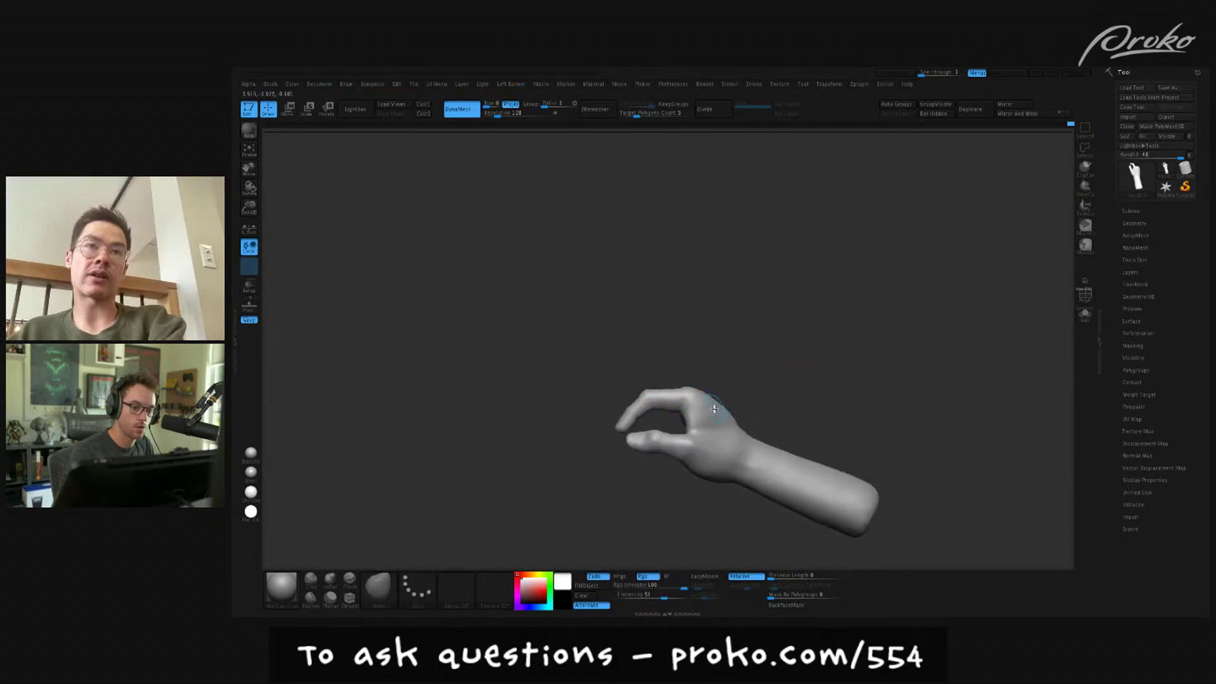
- Build up form across the back of the hand behind the knuckles with the ClayBuildup brush
{"action": "mouse_move", "coordinate": [715, 412]}
{"action": "right_mouse_down"}
{"action": "mouse_move", "coordinate": [743, 400]}
{"action": "mouse_move", "coordinate": [747, 417]}
{"action": "right_mouse_up"}
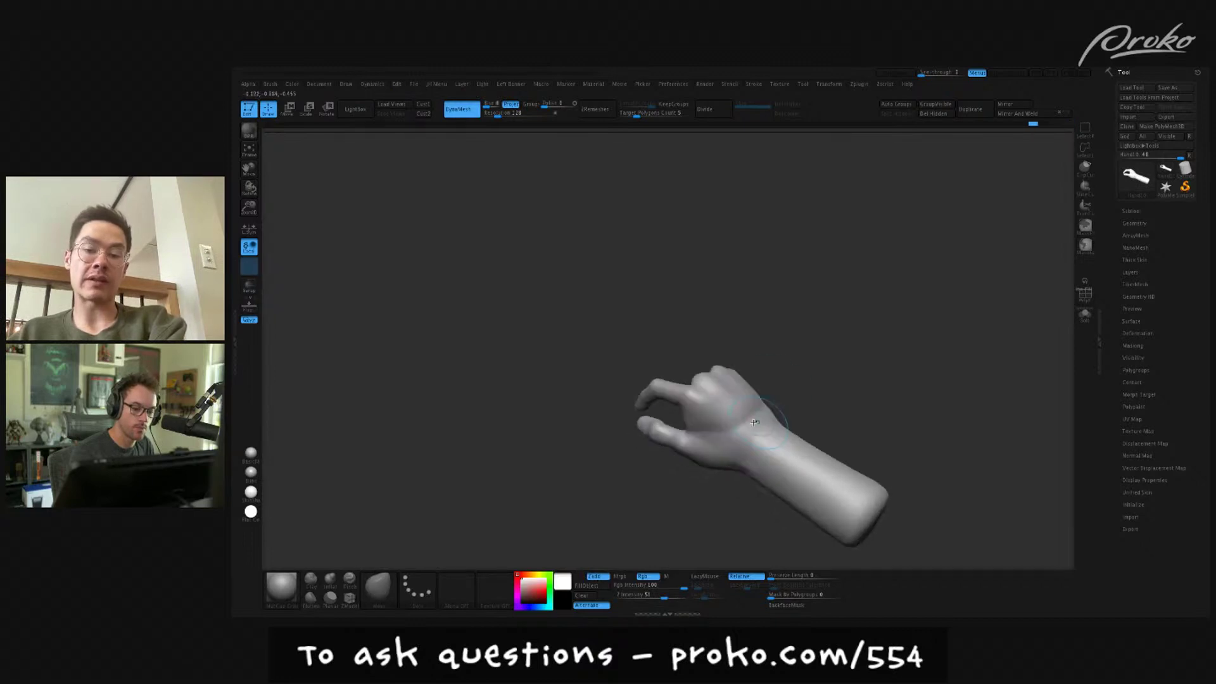
{"action": "key", "text": "b"}
{"action": "key", "text": "c"}
{"action": "key", "text": "b"}
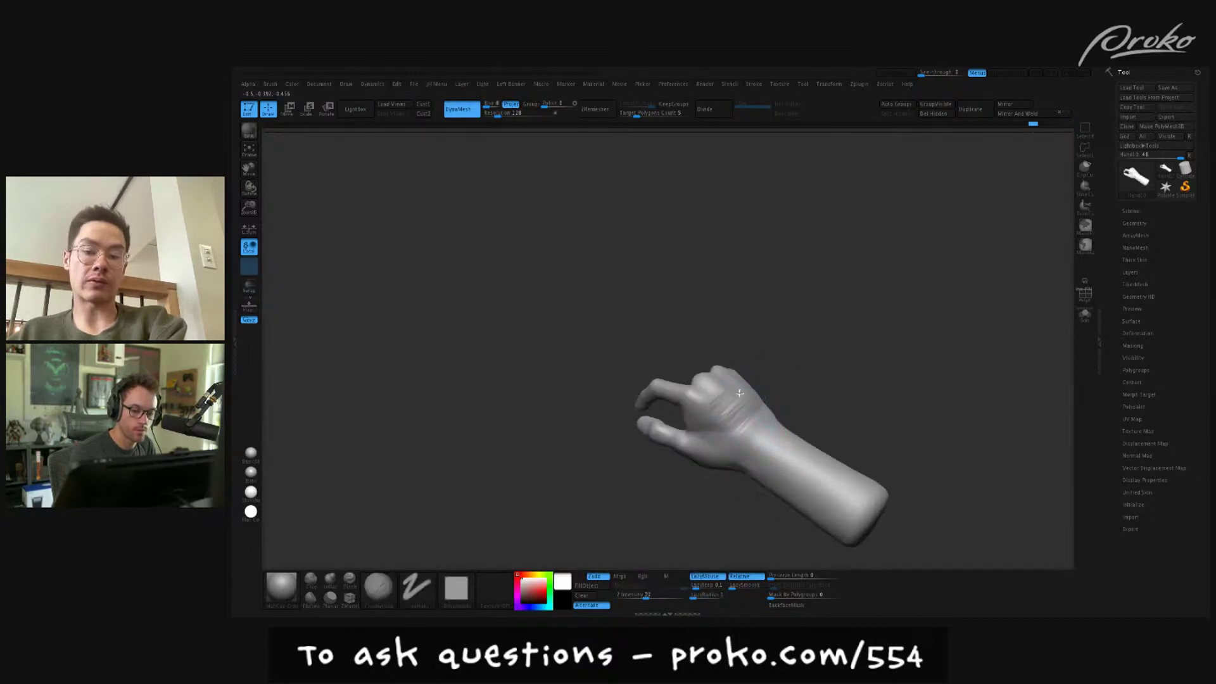
{"action": "right_click_drag", "start_coordinate": [760, 412], "coordinate": [704, 416]}
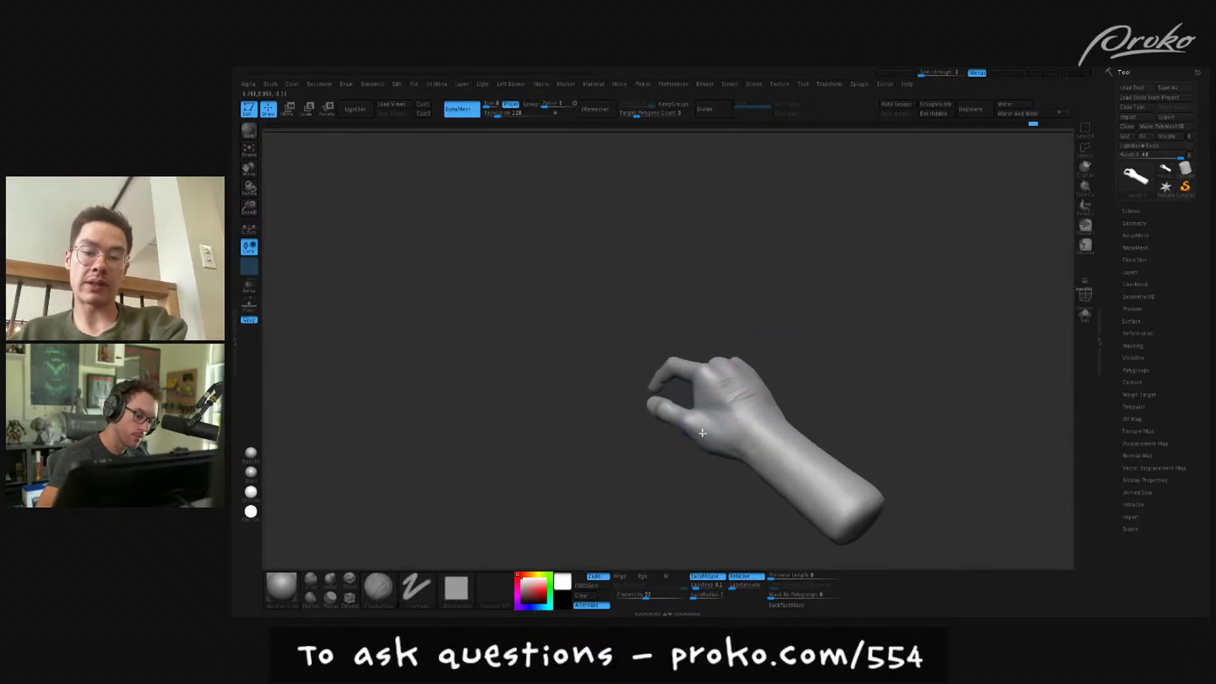
- Smooth the back of the hand and rebuild the form around the thumb base with ClayBuildup
{"action": "mouse_move", "coordinate": [713, 417]}
{"action": "right_mouse_down"}
{"action": "mouse_move", "coordinate": [703, 397]}
{"action": "mouse_move", "coordinate": [719, 387]}
{"action": "mouse_move", "coordinate": [727, 348]}
{"action": "mouse_move", "coordinate": [728, 370]}
{"action": "mouse_move", "coordinate": [766, 377]}
{"action": "mouse_move", "coordinate": [751, 407]}
{"action": "mouse_move", "coordinate": [757, 399]}
{"action": "mouse_move", "coordinate": [701, 393]}
{"action": "right_mouse_up"}
{"action": "key", "text": "b"}
{"action": "key", "text": "s"}
{"action": "key", "text": "t"}
{"action": "left_click_drag", "start_coordinate": [702, 389], "coordinate": [730, 396], "text": "shift"}
{"action": "right_click_drag", "start_coordinate": [776, 375], "coordinate": [784, 370]}
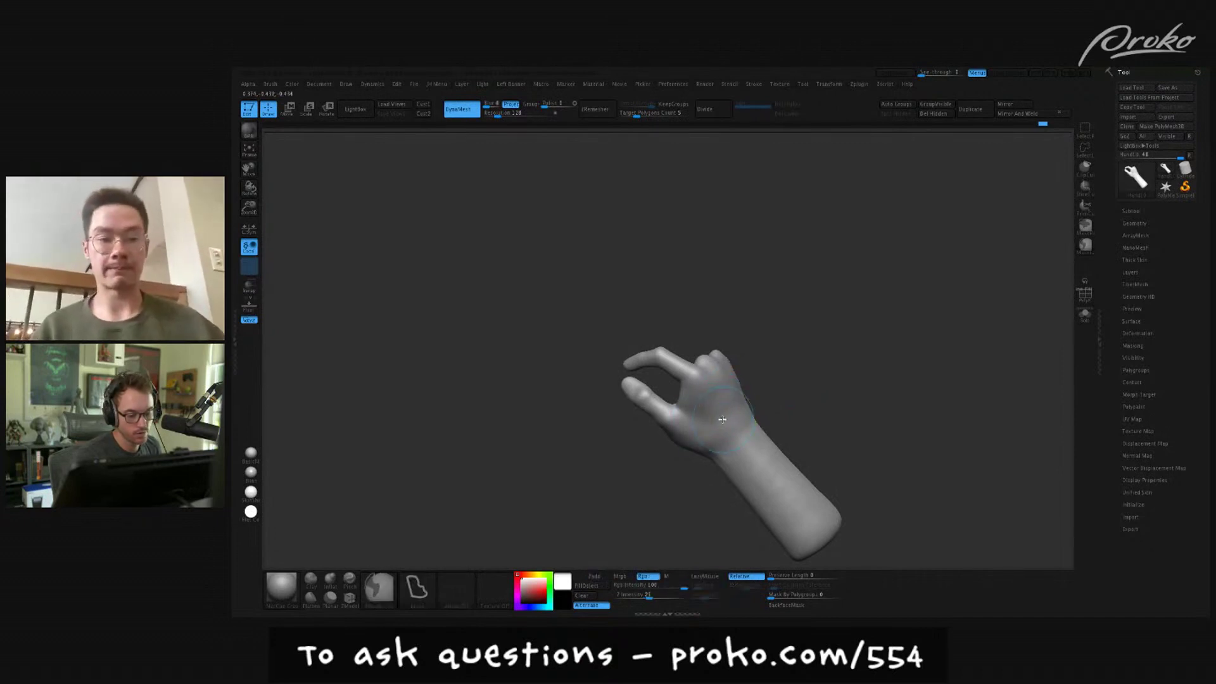
{"action": "left_click", "coordinate": [740, 400], "text": "shift"}
{"action": "mouse_move", "coordinate": [704, 423]}
{"action": "right_mouse_down"}
{"action": "mouse_move", "coordinate": [750, 407]}
{"action": "mouse_move", "coordinate": [846, 402]}
{"action": "mouse_move", "coordinate": [866, 412]}
{"action": "mouse_move", "coordinate": [842, 407]}
{"action": "mouse_move", "coordinate": [869, 339]}
{"action": "right_mouse_up"}
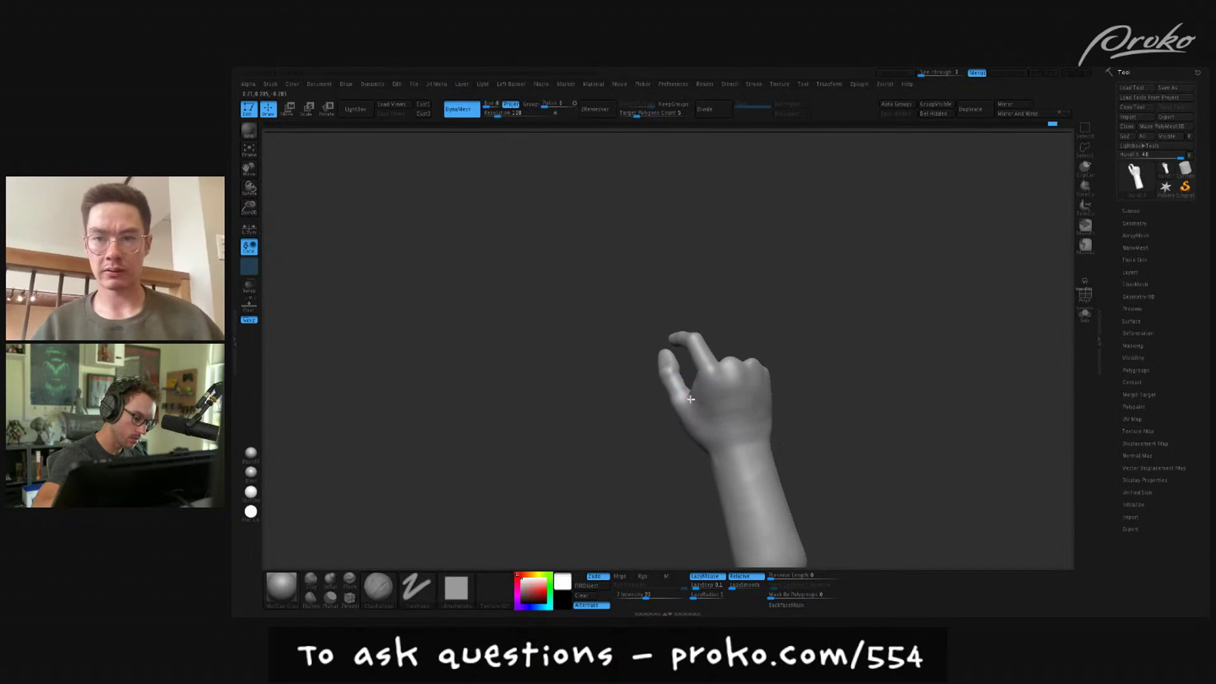
{"action": "right_click_drag", "start_coordinate": [708, 406], "coordinate": [801, 404]}
- Carve the creases below the curled little and ring fingers with Dam Standard and smooth the adjoining palm edge
{"action": "mouse_move", "coordinate": [858, 307]}
{"action": "right_mouse_down"}
{"action": "mouse_move", "coordinate": [842, 321]}
{"action": "mouse_move", "coordinate": [872, 321]}
{"action": "mouse_move", "coordinate": [869, 334]}
{"action": "mouse_move", "coordinate": [831, 332]}
{"action": "right_mouse_up"}
{"action": "key", "text": "b"}
{"action": "key", "text": "d"}
{"action": "key", "text": "s"}
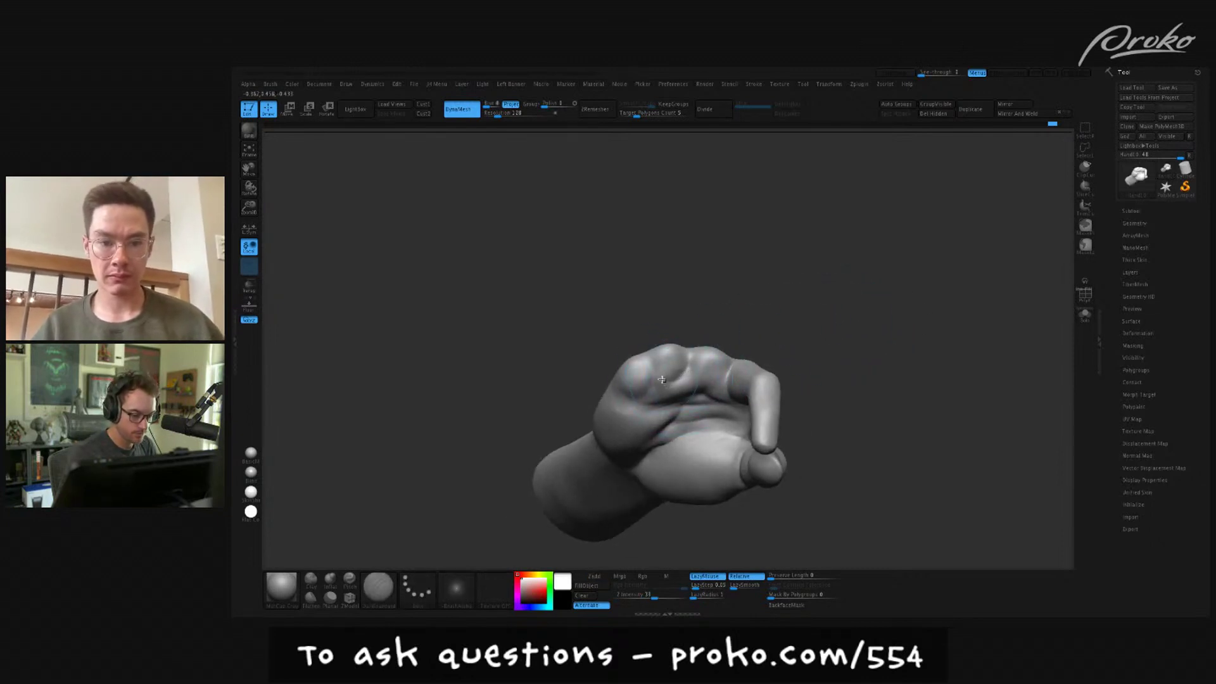
{"action": "right_click_drag", "start_coordinate": [657, 382], "coordinate": [643, 378]}
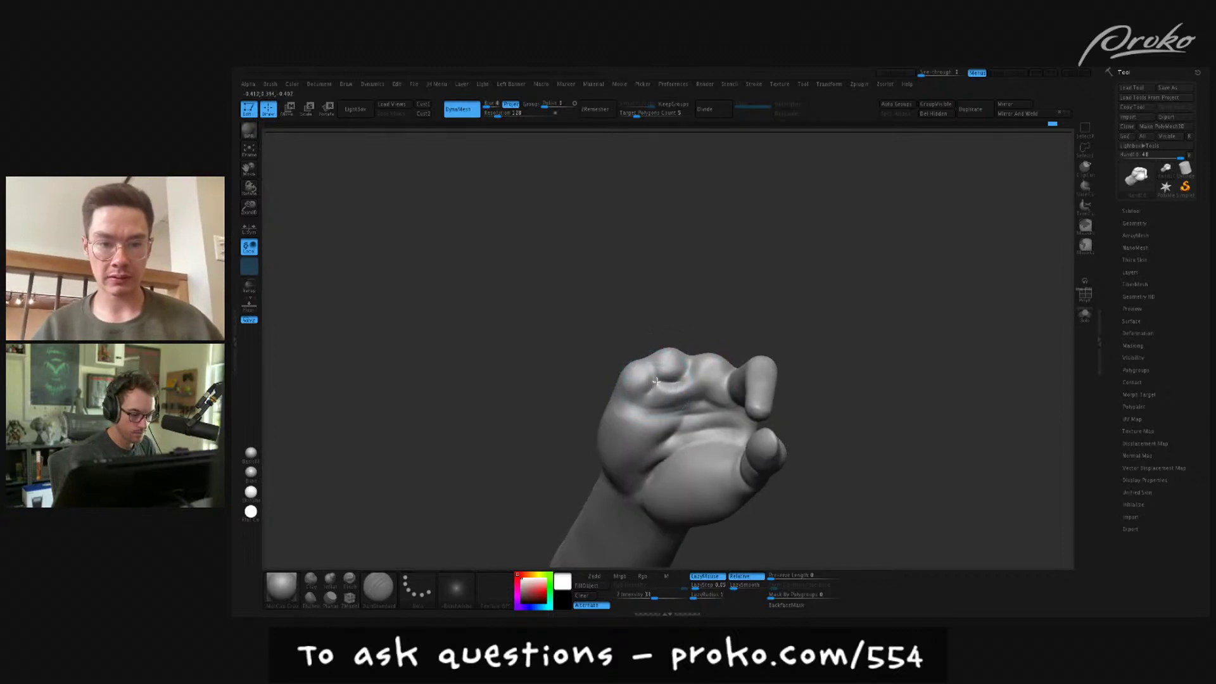
{"action": "right_click_drag", "start_coordinate": [647, 392], "coordinate": [828, 369]}
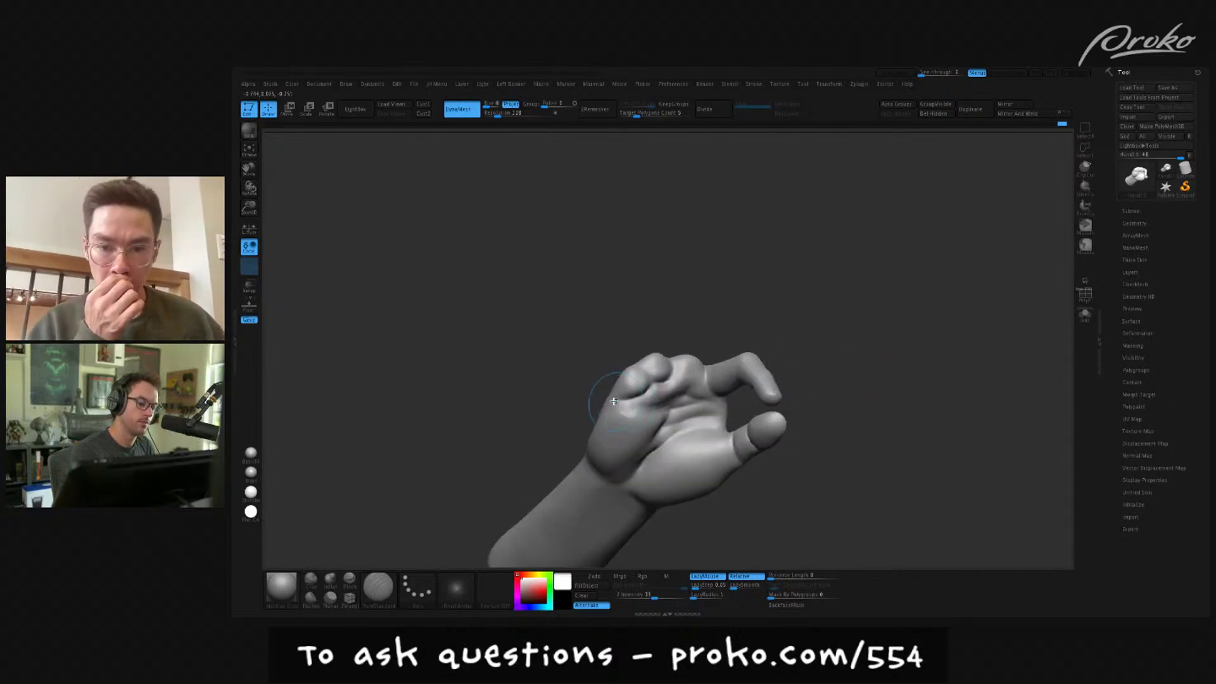
{"action": "left_click_drag", "start_coordinate": [652, 402], "coordinate": [641, 408]}
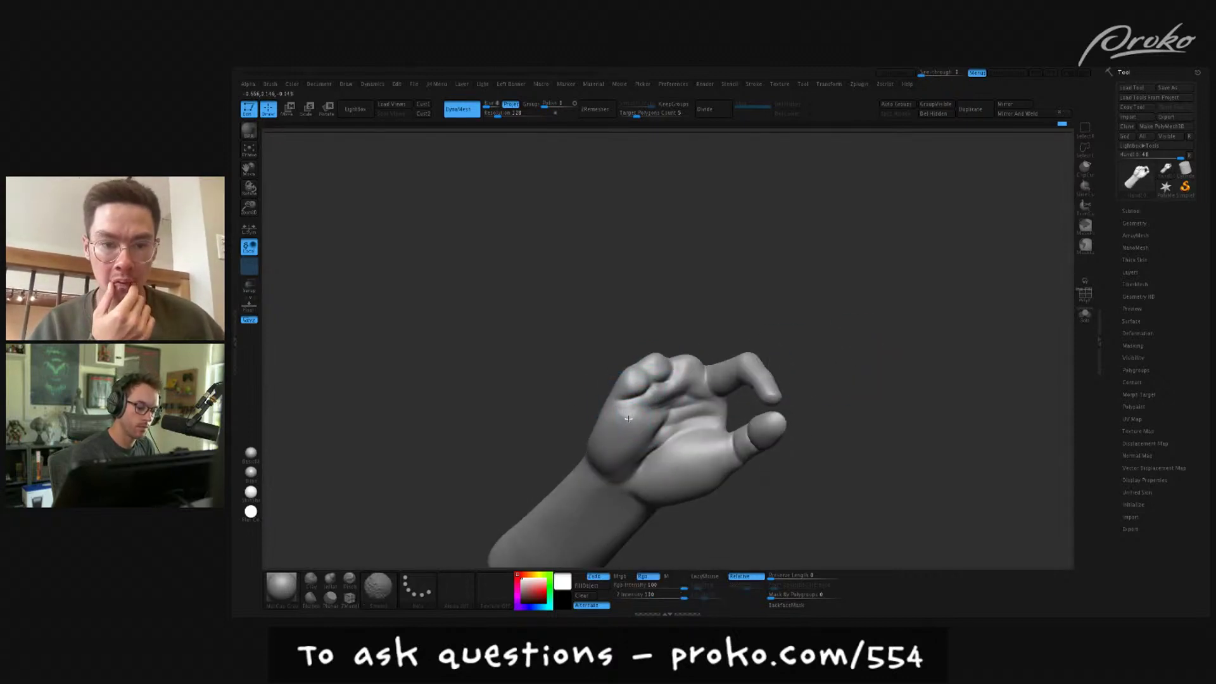
- Build up the web between the thumb and index finger and the thumb side of the hand with ClayBuildup
{"action": "mouse_move", "coordinate": [623, 415]}
{"action": "right_mouse_down"}
{"action": "mouse_move", "coordinate": [893, 345]}
{"action": "mouse_move", "coordinate": [934, 389]}
{"action": "mouse_move", "coordinate": [854, 491]}
{"action": "mouse_move", "coordinate": [830, 430]}
{"action": "right_mouse_up"}
{"action": "mouse_move", "coordinate": [830, 429]}
{"action": "right_mouse_down", "text": "ctrl"}
{"action": "mouse_move", "coordinate": [863, 445]}
{"action": "mouse_move", "coordinate": [838, 427]}
{"action": "right_mouse_up", "text": "ctrl"}
{"action": "key", "text": "b"}
{"action": "key", "text": "c"}
{"action": "key", "text": "b"}
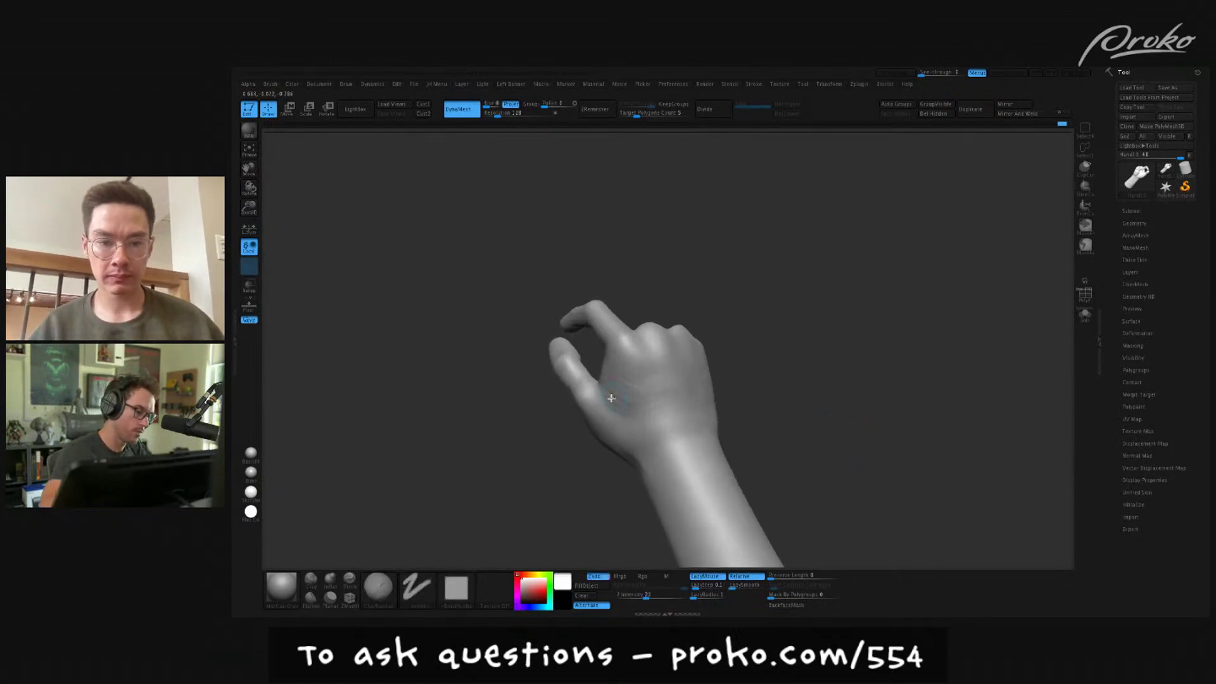
{"action": "mouse_move", "coordinate": [623, 406]}
{"action": "right_mouse_down"}
{"action": "mouse_move", "coordinate": [608, 390]}
{"action": "mouse_move", "coordinate": [620, 403]}
{"action": "right_mouse_up"}
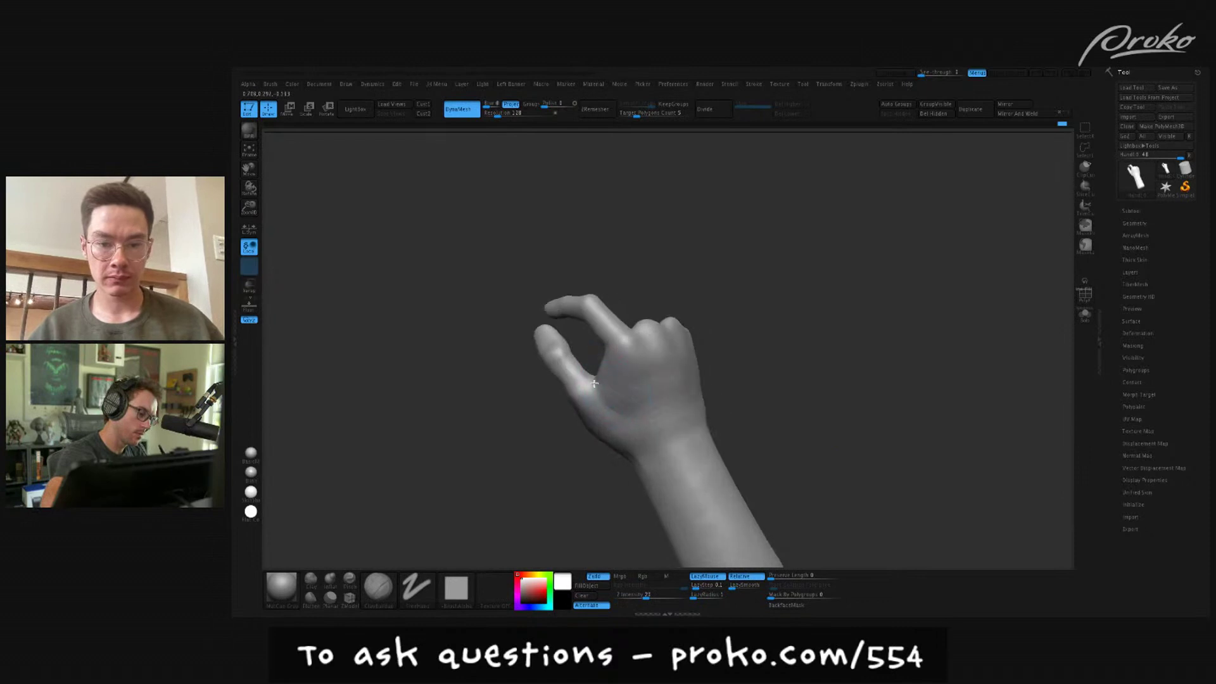
{"action": "right_click_drag", "start_coordinate": [598, 390], "coordinate": [605, 362]}
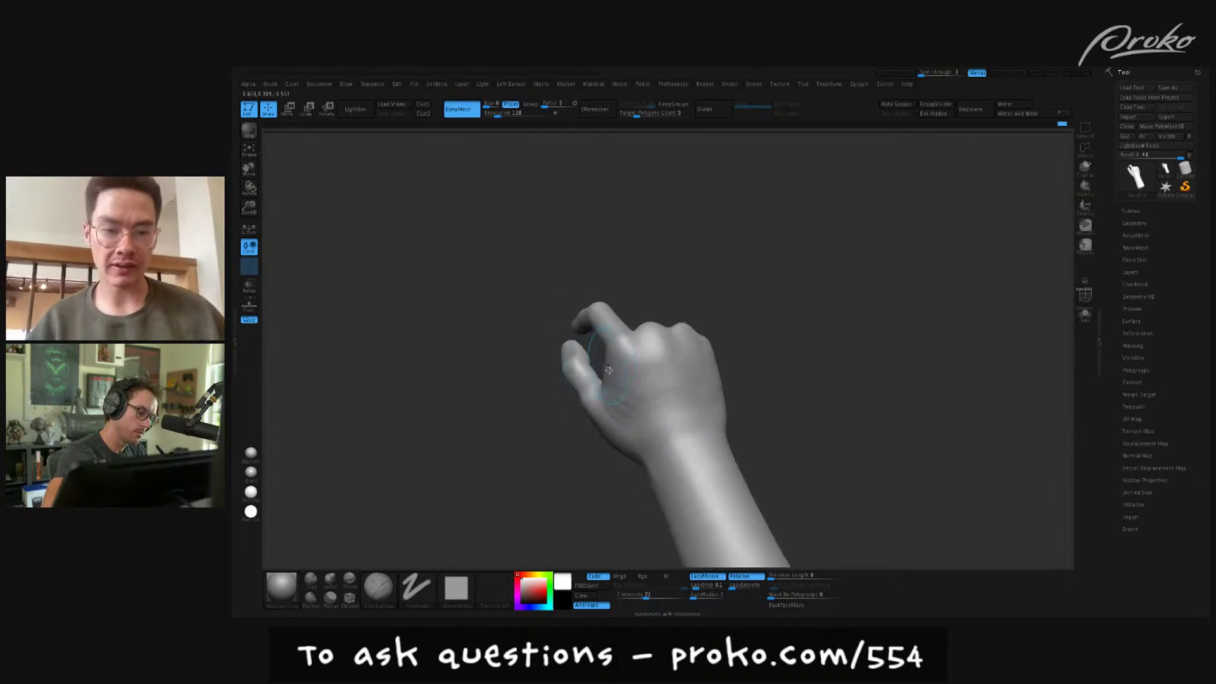
{"action": "right_click_drag", "start_coordinate": [630, 421], "coordinate": [639, 431]}
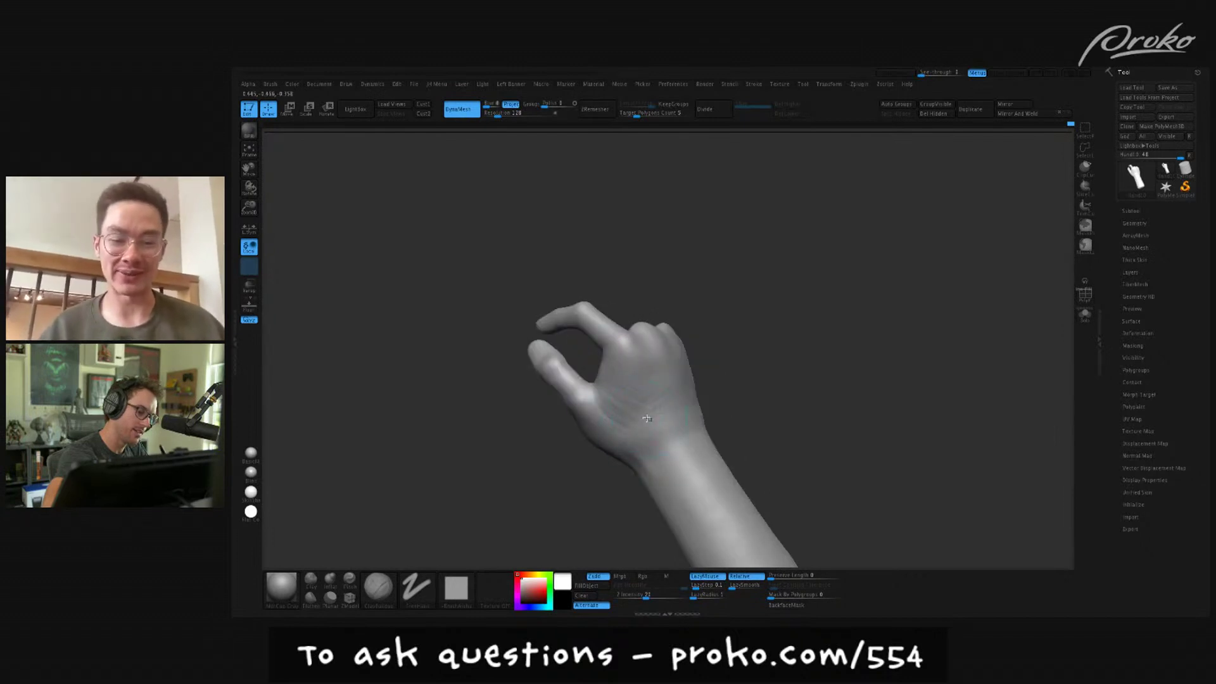
- Smooth the back of the hand and refine its form between the knuckles and wrist with ClayBuildup
{"action": "mouse_move", "coordinate": [711, 342]}
{"action": "right_mouse_down"}
{"action": "mouse_move", "coordinate": [641, 402]}
{"action": "mouse_move", "coordinate": [672, 399]}
{"action": "mouse_move", "coordinate": [663, 396]}
{"action": "right_mouse_up"}
{"action": "mouse_move", "coordinate": [646, 384]}
{"action": "left_mouse_down", "text": "shift"}
{"action": "mouse_move", "coordinate": [636, 415]}
{"action": "mouse_move", "coordinate": [615, 391]}
{"action": "left_mouse_up", "text": "shift"}
{"action": "mouse_move", "coordinate": [637, 393]}
{"action": "right_mouse_down"}
{"action": "mouse_move", "coordinate": [610, 396]}
{"action": "mouse_move", "coordinate": [691, 380]}
{"action": "mouse_move", "coordinate": [679, 359]}
{"action": "mouse_move", "coordinate": [720, 361]}
{"action": "mouse_move", "coordinate": [639, 392]}
{"action": "mouse_move", "coordinate": [633, 424]}
{"action": "mouse_move", "coordinate": [619, 420]}
{"action": "mouse_move", "coordinate": [622, 394]}
{"action": "mouse_move", "coordinate": [621, 412]}
{"action": "mouse_move", "coordinate": [649, 420]}
{"action": "right_mouse_up"}
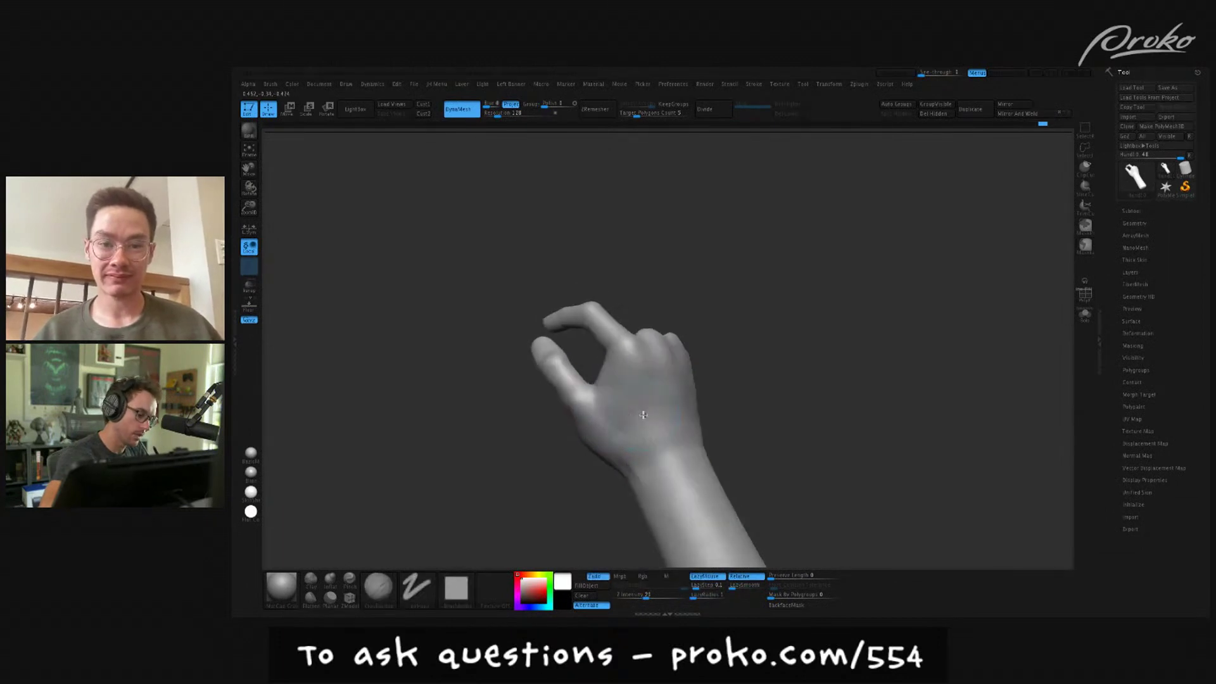
{"action": "right_click_drag", "start_coordinate": [692, 285], "coordinate": [663, 385]}
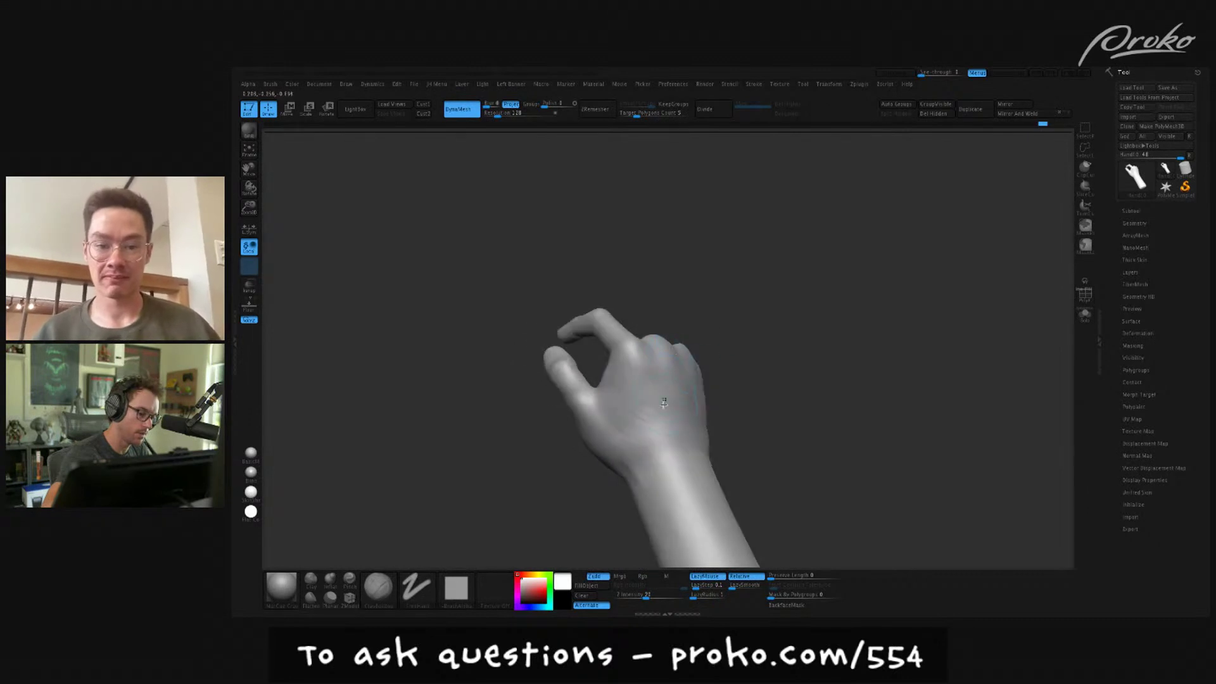
{"action": "right_click_drag", "start_coordinate": [655, 431], "coordinate": [689, 302]}
{"action": "right_click_drag", "start_coordinate": [714, 409], "coordinate": [665, 390]}
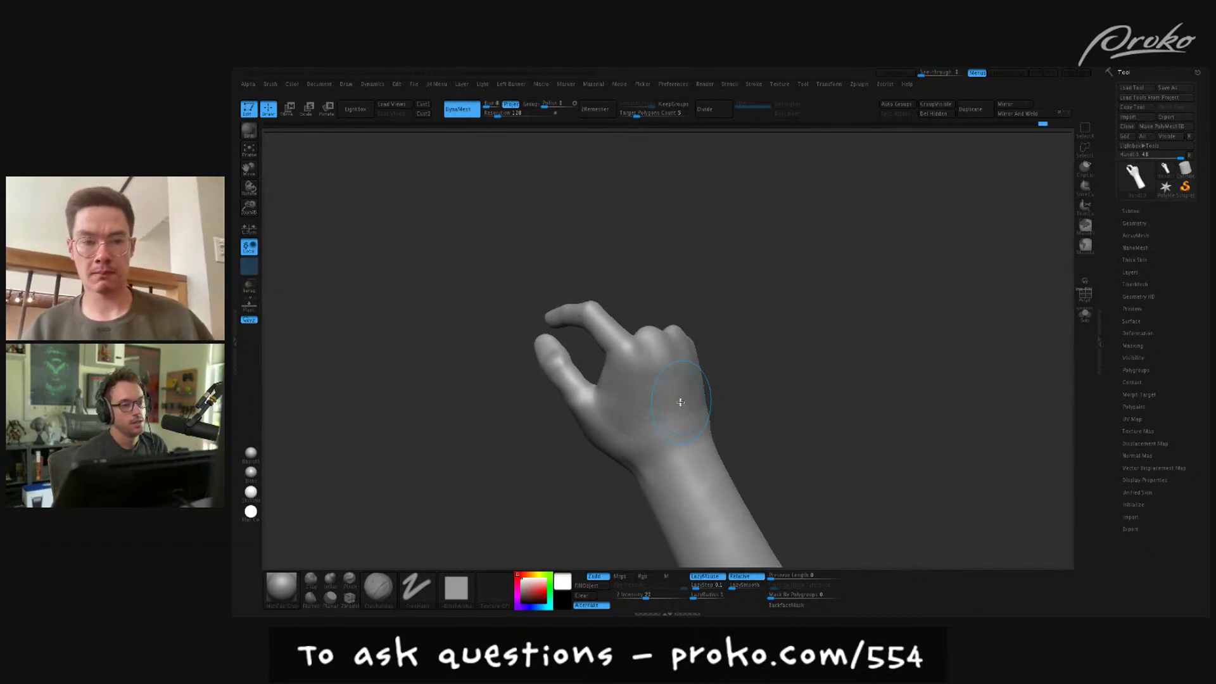
- Add ClayBuildup strokes over the thumb-side back of the hand and smooth them toward the wrist
{"action": "mouse_move", "coordinate": [836, 459]}
{"action": "left_mouse_down"}
{"action": "mouse_move", "coordinate": [849, 464]}
{"action": "mouse_move", "coordinate": [826, 481]}
{"action": "left_mouse_up"}
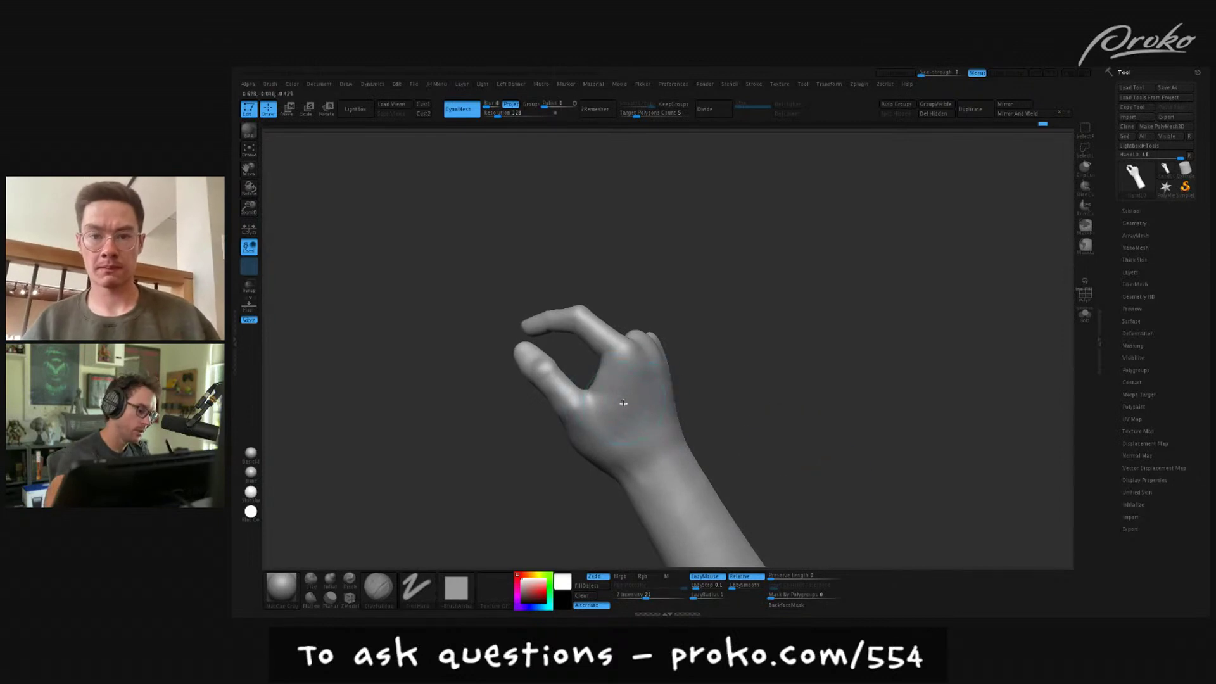
{"action": "right_click_drag", "start_coordinate": [646, 403], "coordinate": [599, 373]}
{"action": "right_click_drag", "start_coordinate": [646, 419], "coordinate": [641, 408]}
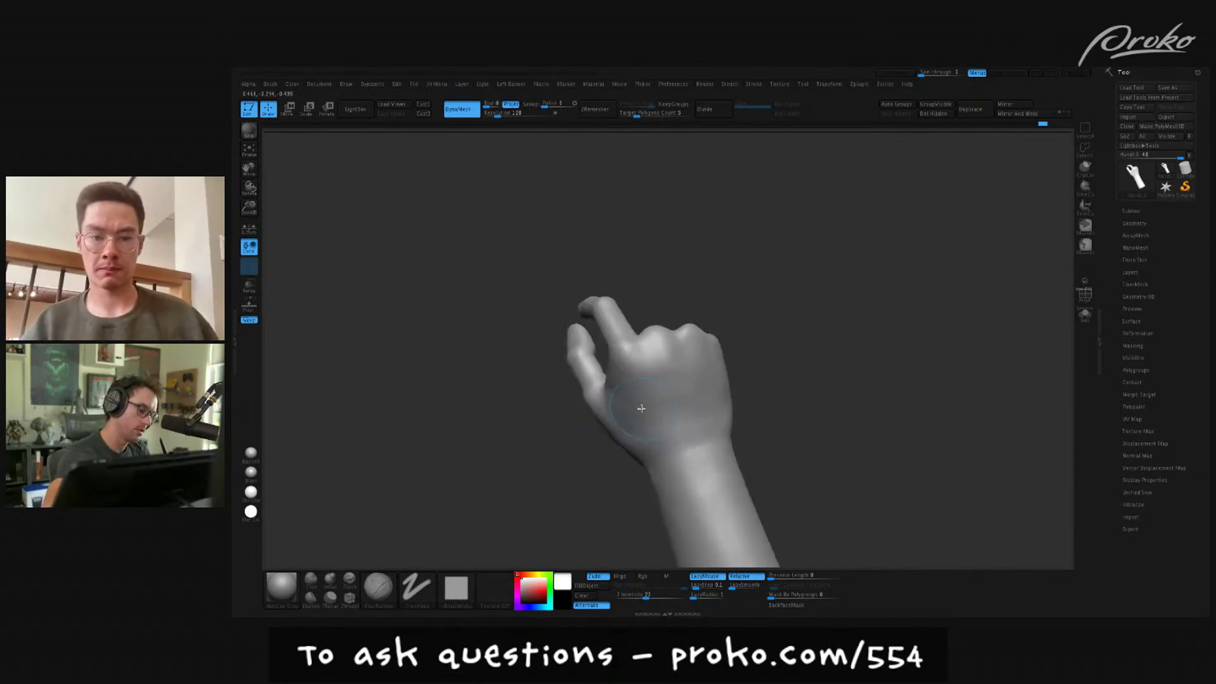
{"action": "right_click_drag", "start_coordinate": [760, 371], "coordinate": [690, 387]}
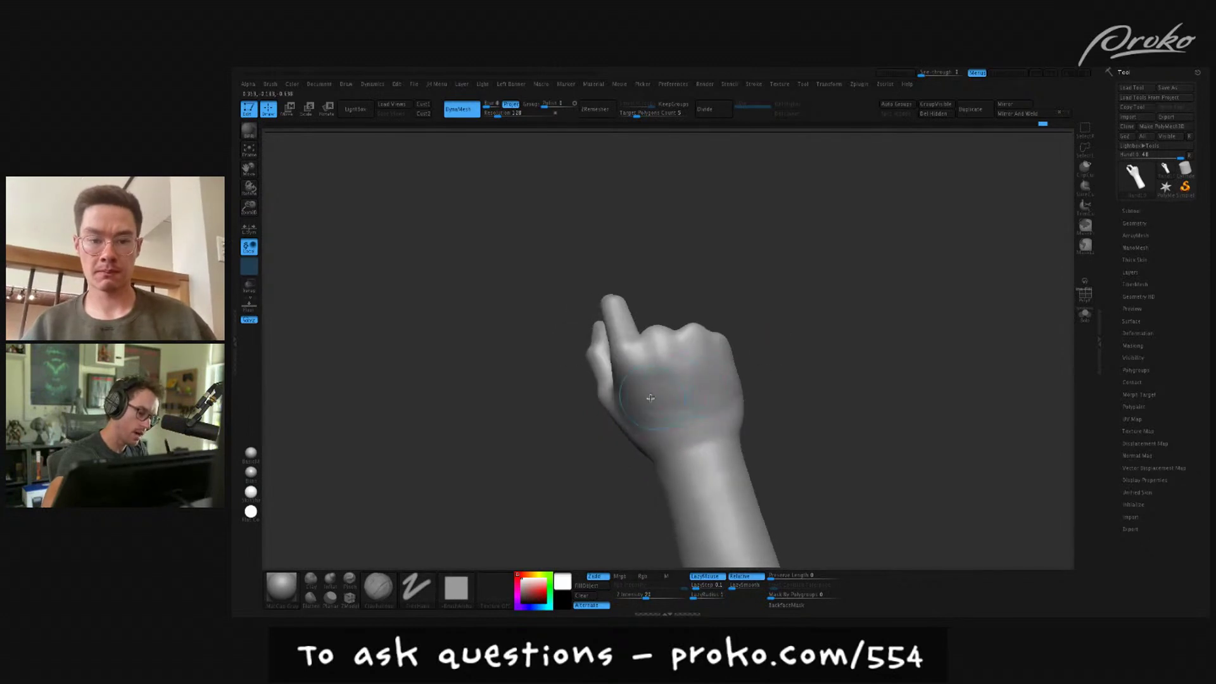
{"action": "right_click_drag", "start_coordinate": [797, 373], "coordinate": [646, 420]}
{"action": "mouse_move", "coordinate": [774, 380]}
{"action": "right_mouse_down"}
{"action": "mouse_move", "coordinate": [667, 382]}
{"action": "mouse_move", "coordinate": [673, 399]}
{"action": "mouse_move", "coordinate": [645, 414]}
{"action": "mouse_move", "coordinate": [623, 409]}
{"action": "mouse_move", "coordinate": [652, 394]}
{"action": "right_mouse_up"}
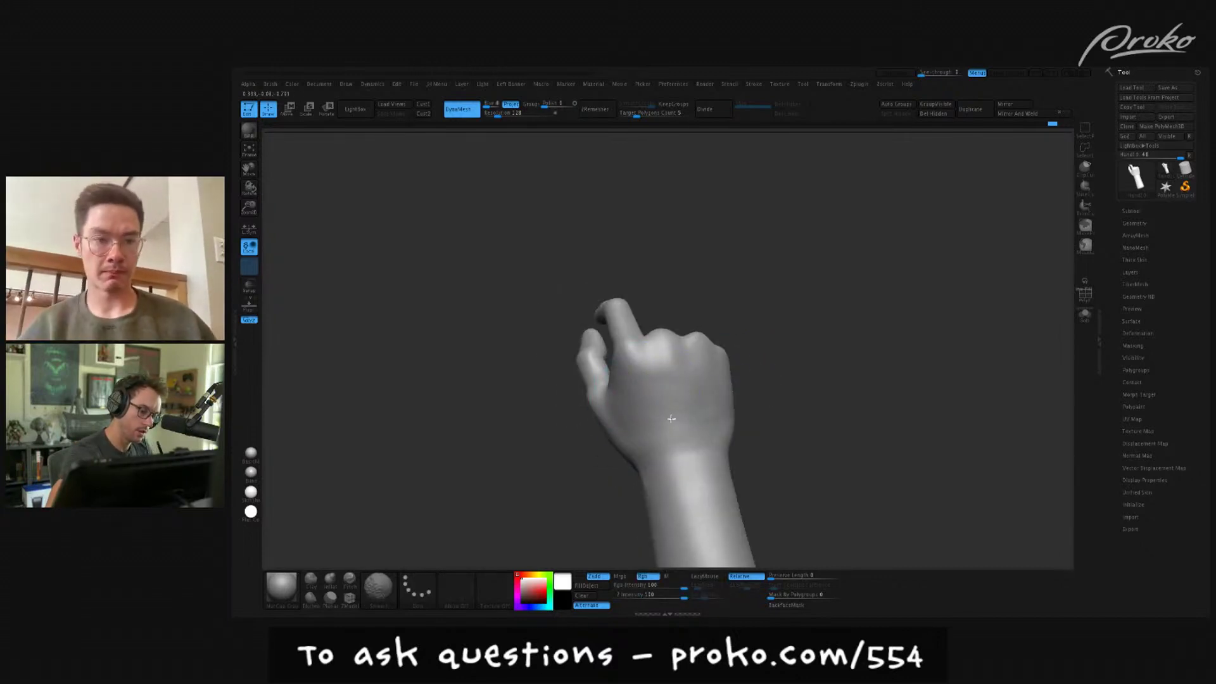
- Reshape the hollow of the palm and the crease beside the thumb mound with the Move brush
{"action": "mouse_move", "coordinate": [735, 383]}
{"action": "right_mouse_down"}
{"action": "mouse_move", "coordinate": [701, 402]}
{"action": "mouse_move", "coordinate": [887, 407]}
{"action": "mouse_move", "coordinate": [838, 467]}
{"action": "mouse_move", "coordinate": [863, 462]}
{"action": "mouse_move", "coordinate": [852, 477]}
{"action": "mouse_move", "coordinate": [915, 401]}
{"action": "right_mouse_up"}
{"action": "key", "text": "shift"}
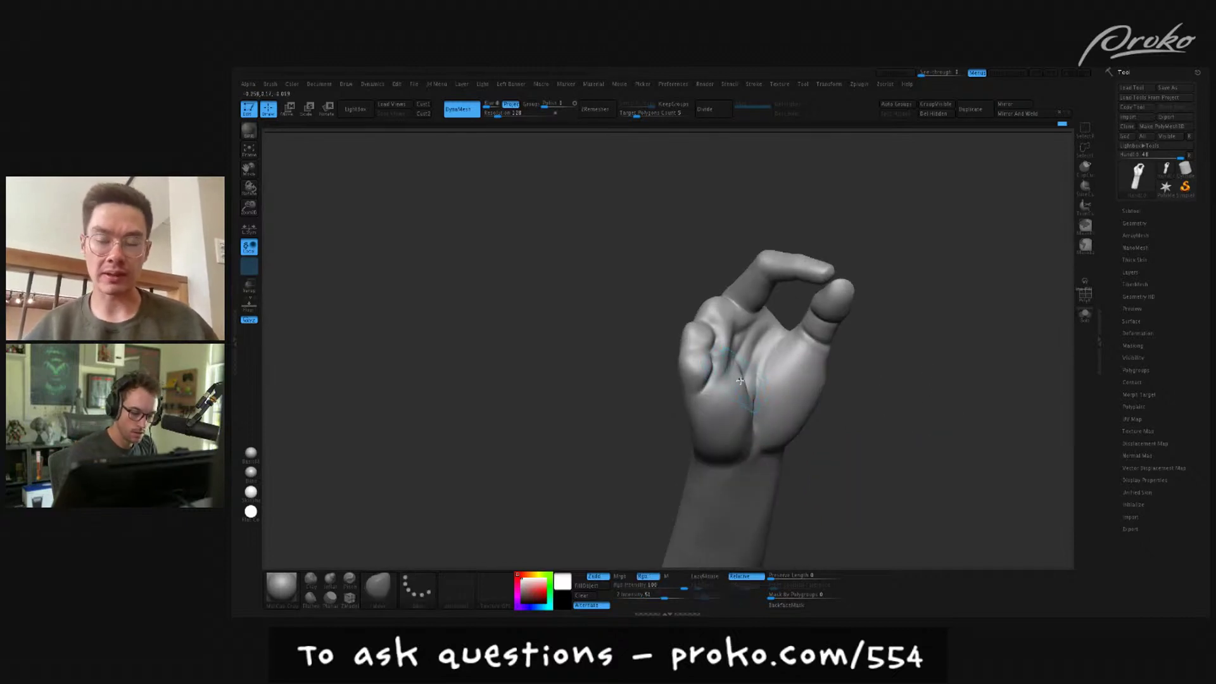
{"action": "right_click_drag", "start_coordinate": [744, 361], "coordinate": [749, 347]}
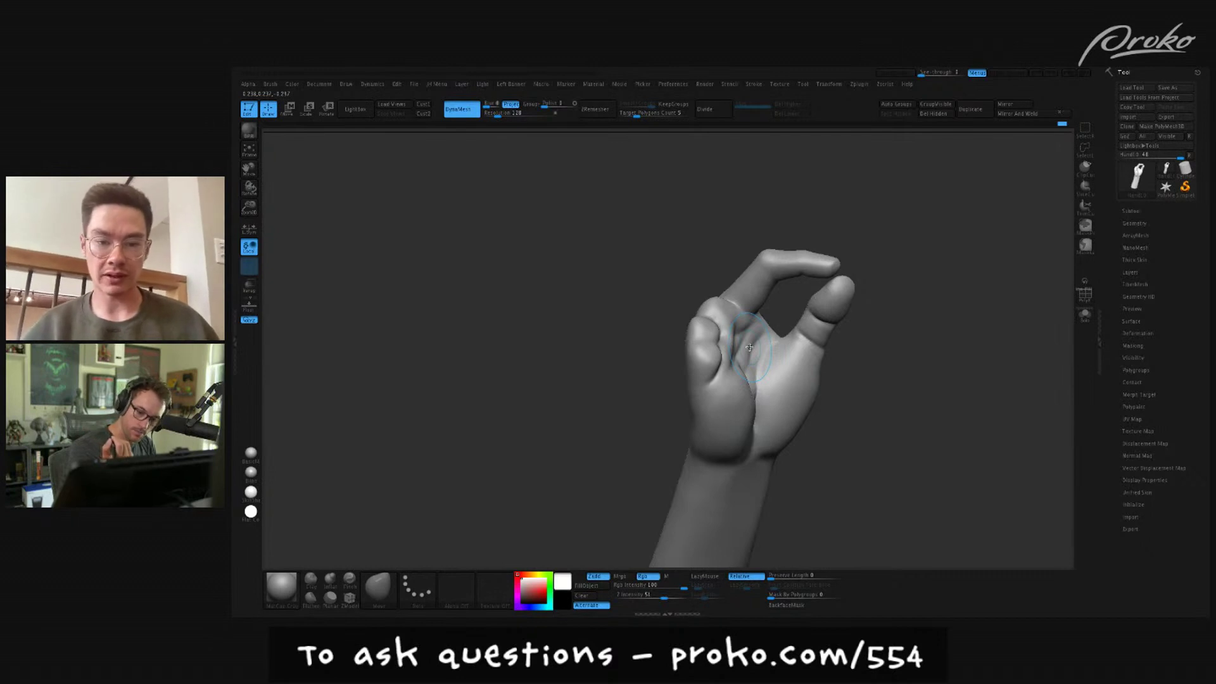
{"action": "left_click_drag", "start_coordinate": [862, 383], "coordinate": [855, 366]}
{"action": "mouse_move", "coordinate": [735, 384]}
{"action": "right_mouse_down"}
{"action": "mouse_move", "coordinate": [735, 366]}
{"action": "mouse_move", "coordinate": [767, 397]}
{"action": "mouse_move", "coordinate": [776, 382]}
{"action": "right_mouse_up"}
- Fill the deep groove between the thumb mound and the heel of the palm with ClayBuildup
{"action": "key", "text": "space"}
{"action": "key", "text": "b"}
{"action": "key", "text": "c"}
{"action": "key", "text": "b"}
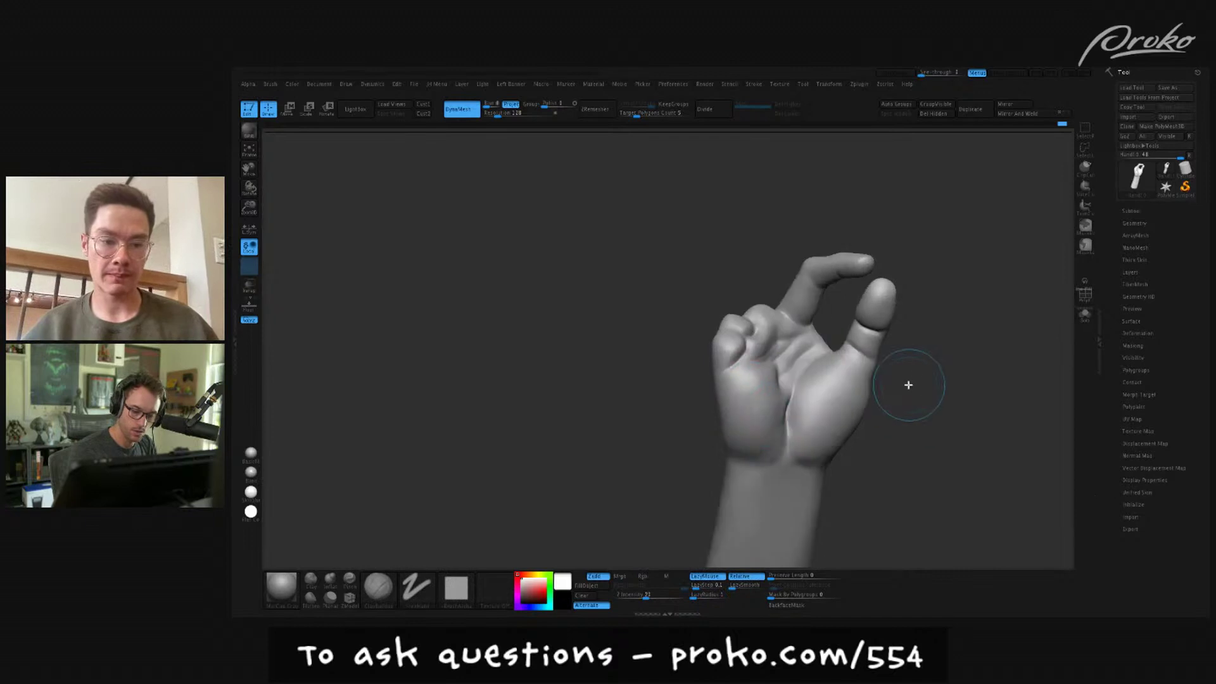
{"action": "left_click_drag", "start_coordinate": [779, 428], "coordinate": [786, 421]}
{"action": "right_click_drag", "start_coordinate": [785, 420], "coordinate": [781, 428]}
- Switch to another brush and tighten the crease between the thumb mound and the little-finger side of the palm
{"action": "left_click", "coordinate": [312, 581]}
{"action": "left_click_drag", "start_coordinate": [781, 429], "coordinate": [787, 412]}
{"action": "right_click_drag", "start_coordinate": [787, 412], "coordinate": [775, 456]}
{"action": "left_click_drag", "start_coordinate": [775, 456], "coordinate": [794, 392]}
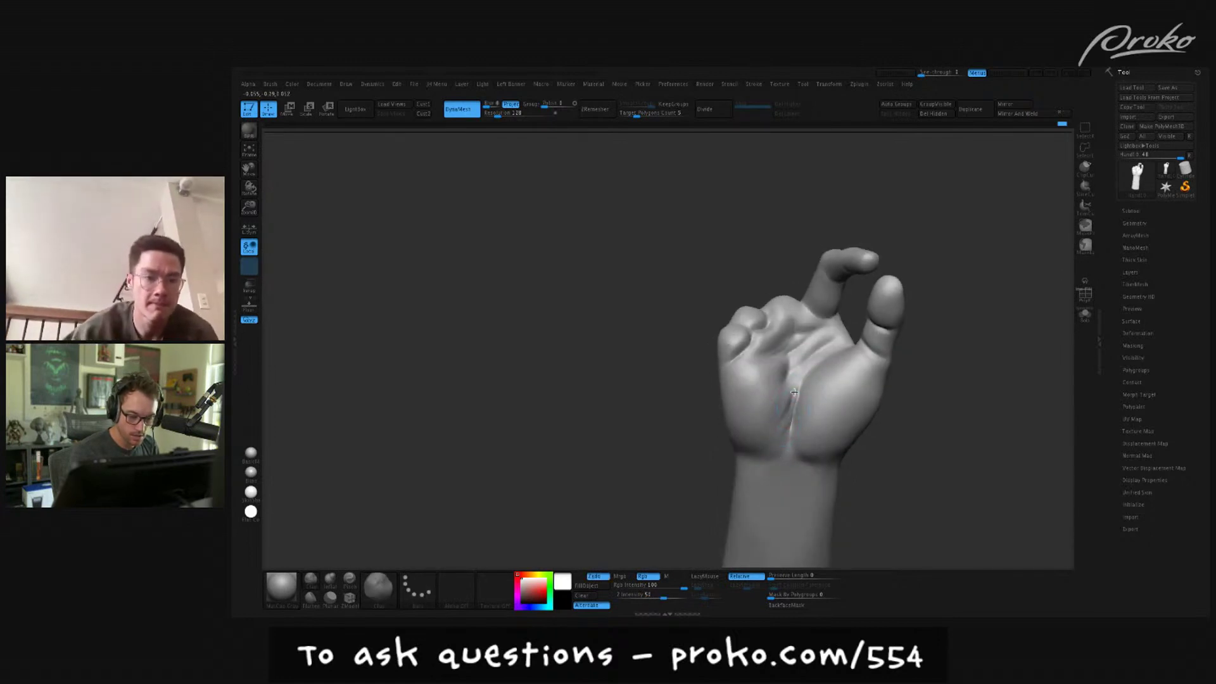
{"action": "right_click_drag", "start_coordinate": [794, 392], "coordinate": [787, 420]}
{"action": "left_click_drag", "start_coordinate": [785, 430], "coordinate": [788, 420]}
{"action": "mouse_move", "coordinate": [787, 419]}
{"action": "right_mouse_down"}
{"action": "mouse_move", "coordinate": [783, 438]}
{"action": "mouse_move", "coordinate": [786, 428]}
{"action": "right_mouse_up"}
{"action": "left_click_drag", "start_coordinate": [792, 399], "coordinate": [783, 430]}
{"action": "mouse_move", "coordinate": [783, 431]}
{"action": "right_mouse_down"}
{"action": "mouse_move", "coordinate": [770, 450]}
{"action": "mouse_move", "coordinate": [784, 413]}
{"action": "mouse_move", "coordinate": [776, 429]}
{"action": "right_mouse_up"}
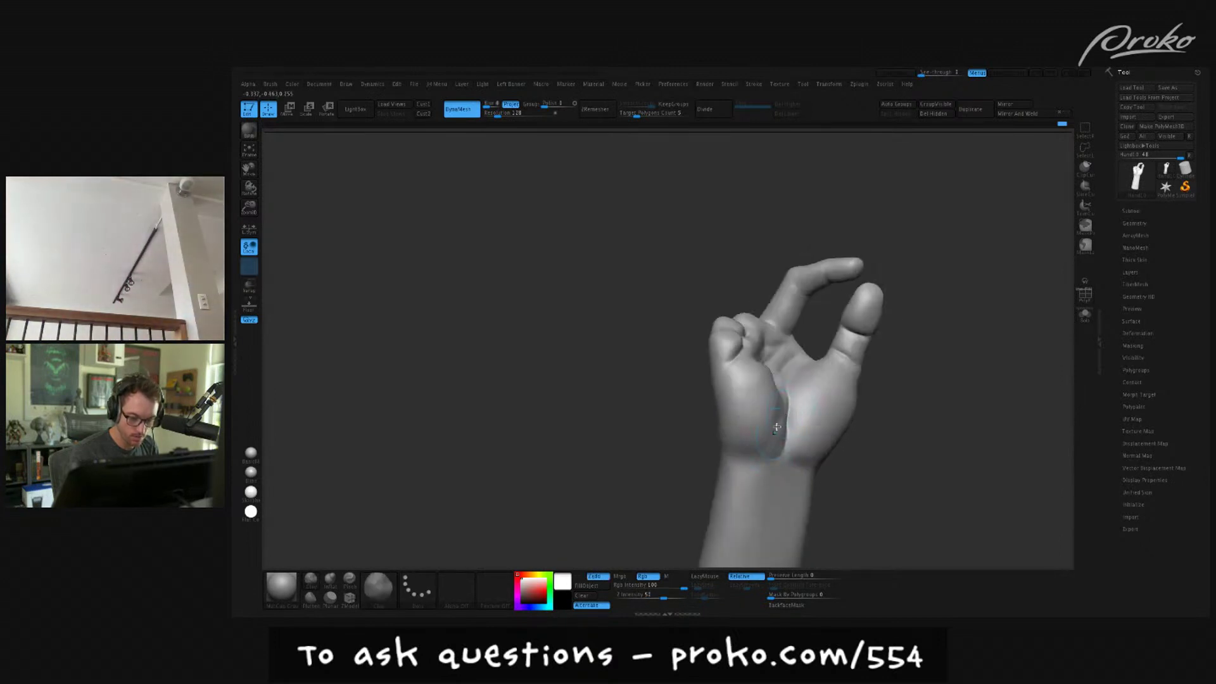
- Adjust the palm's two fleshy pads and the line between them with the Move brush, checking several angles
{"action": "mouse_move", "coordinate": [876, 421]}
{"action": "right_mouse_down"}
{"action": "mouse_move", "coordinate": [904, 367]}
{"action": "mouse_move", "coordinate": [778, 414]}
{"action": "right_mouse_up"}
{"action": "key", "text": "b"}
{"action": "key", "text": "m"}
{"action": "key", "text": "v"}
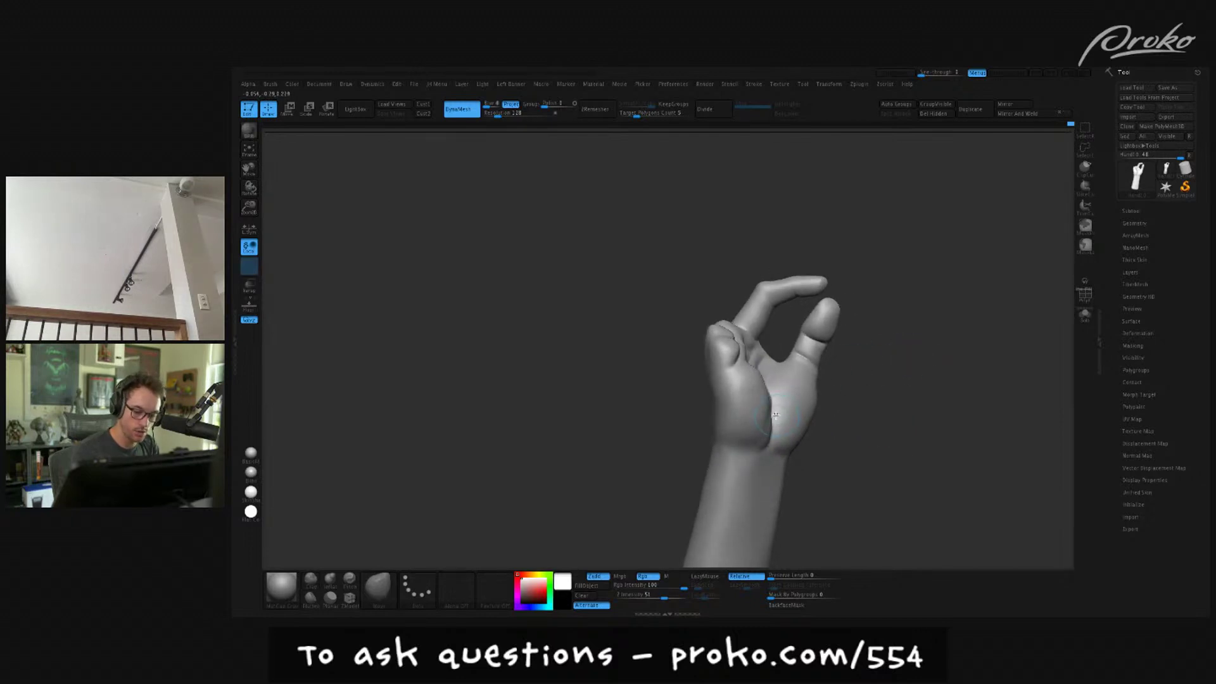
{"action": "right_click_drag", "start_coordinate": [863, 393], "coordinate": [876, 433]}
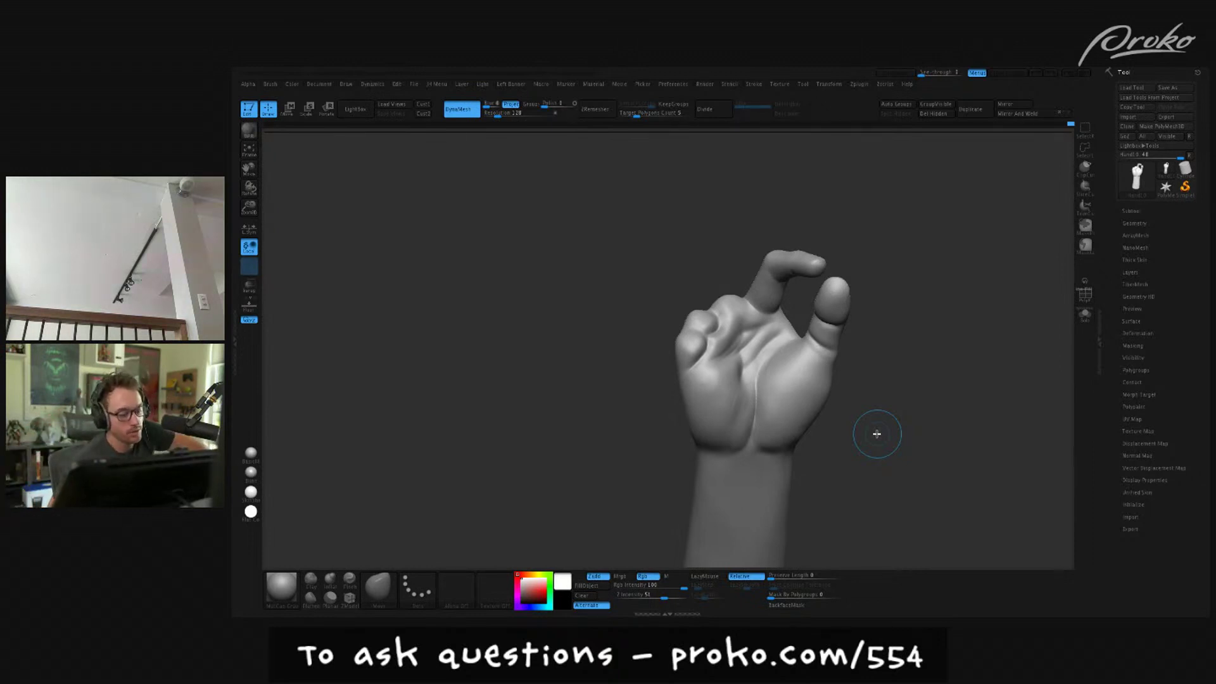
{"action": "left_click_drag", "start_coordinate": [915, 465], "coordinate": [877, 483]}
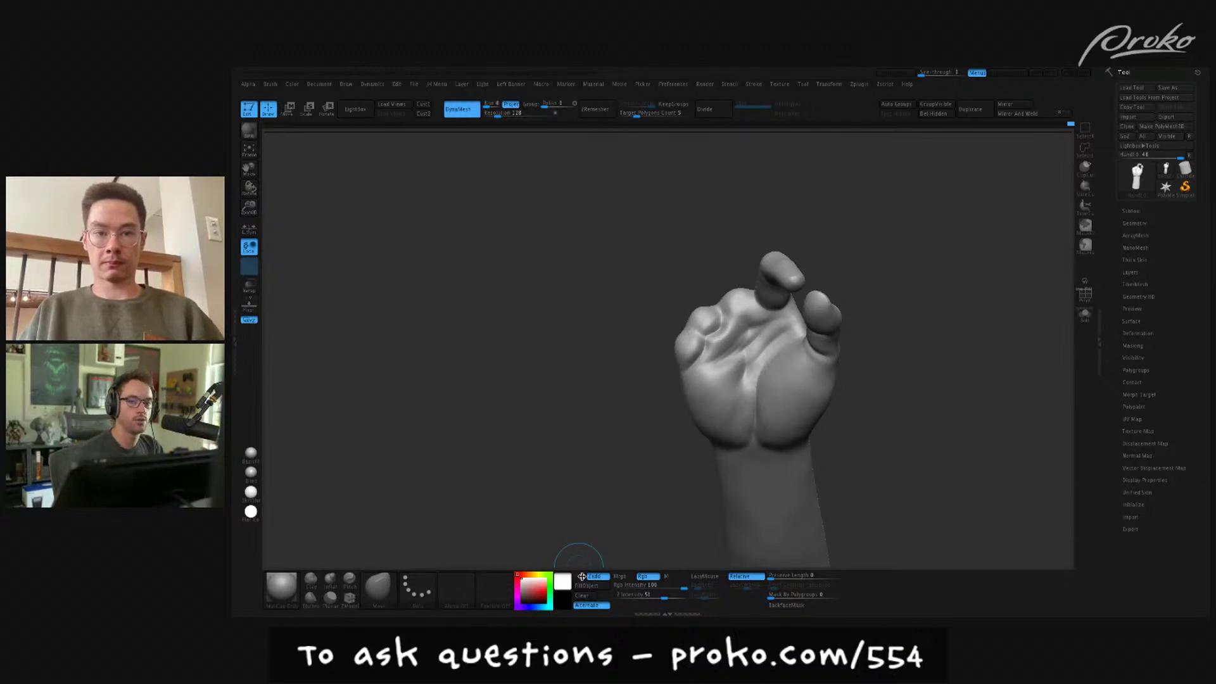
{"action": "mouse_move", "coordinate": [893, 442]}
{"action": "left_mouse_down"}
{"action": "mouse_move", "coordinate": [895, 426]}
{"action": "mouse_move", "coordinate": [907, 462]}
{"action": "mouse_move", "coordinate": [863, 451]}
{"action": "left_mouse_up"}
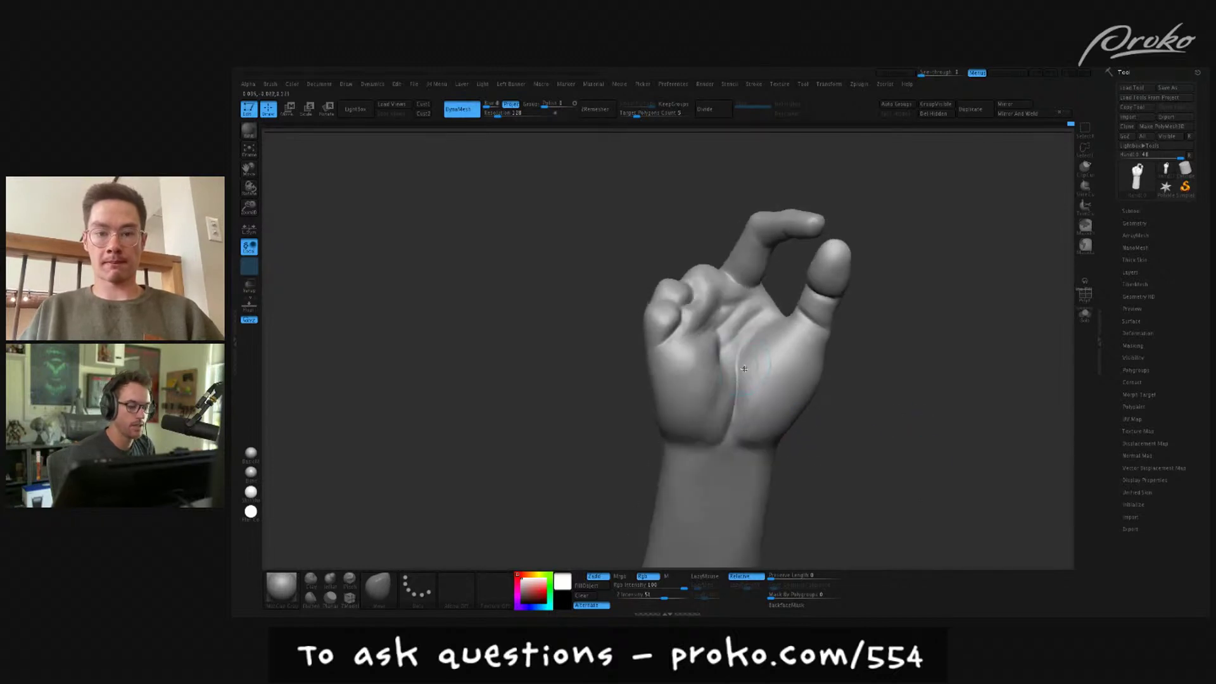
- Add clay to the palm's pads and the crease between them with ClayBuildup, undoing a stroke and smoothing the surface
{"action": "key", "text": "b"}
{"action": "key", "text": "c"}
{"action": "key", "text": "b"}
{"action": "right_click_drag", "start_coordinate": [774, 302], "coordinate": [722, 345]}
{"action": "mouse_move", "coordinate": [710, 387]}
{"action": "right_mouse_down"}
{"action": "mouse_move", "coordinate": [716, 362]}
{"action": "mouse_move", "coordinate": [701, 410]}
{"action": "mouse_move", "coordinate": [713, 385]}
{"action": "right_mouse_up"}
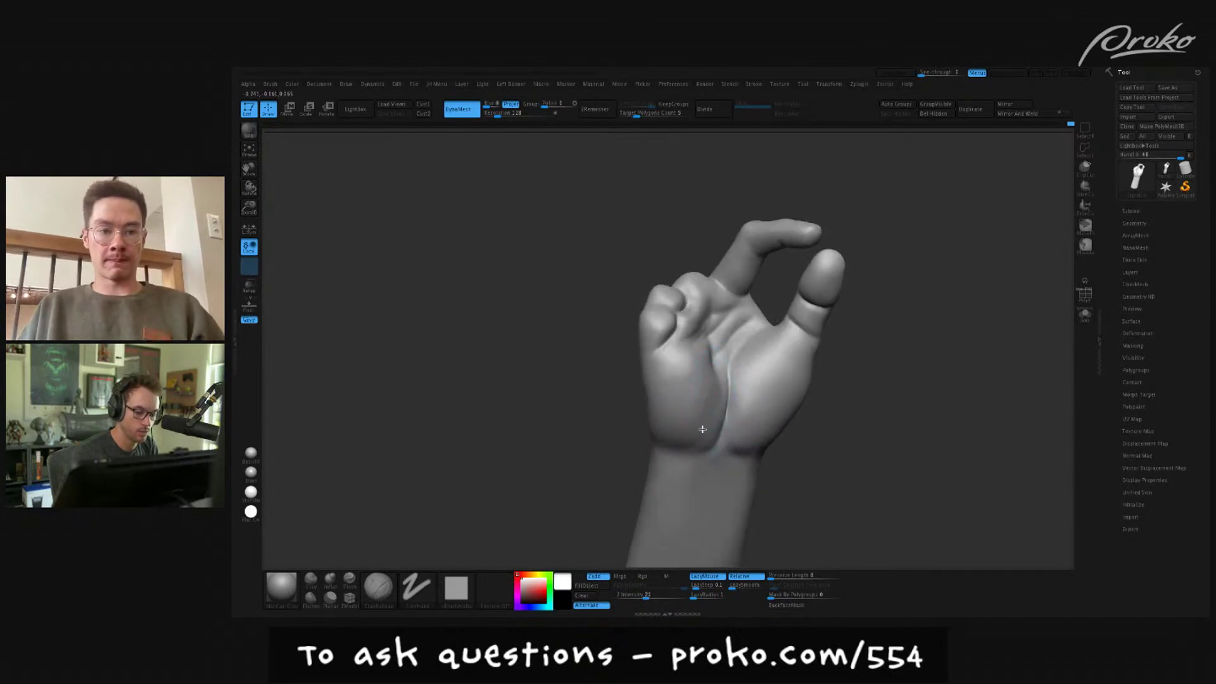
{"action": "key", "text": "ctrl+z"}
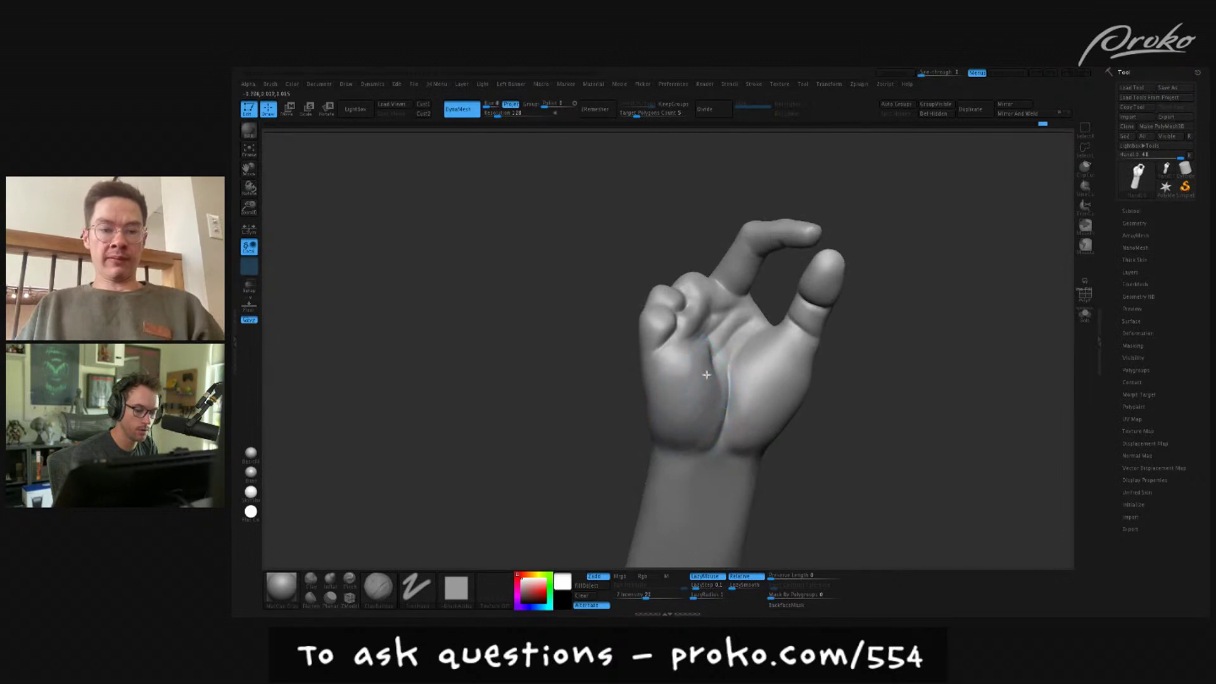
{"action": "right_click_drag", "start_coordinate": [677, 389], "coordinate": [652, 418]}
{"action": "key", "text": "shift"}
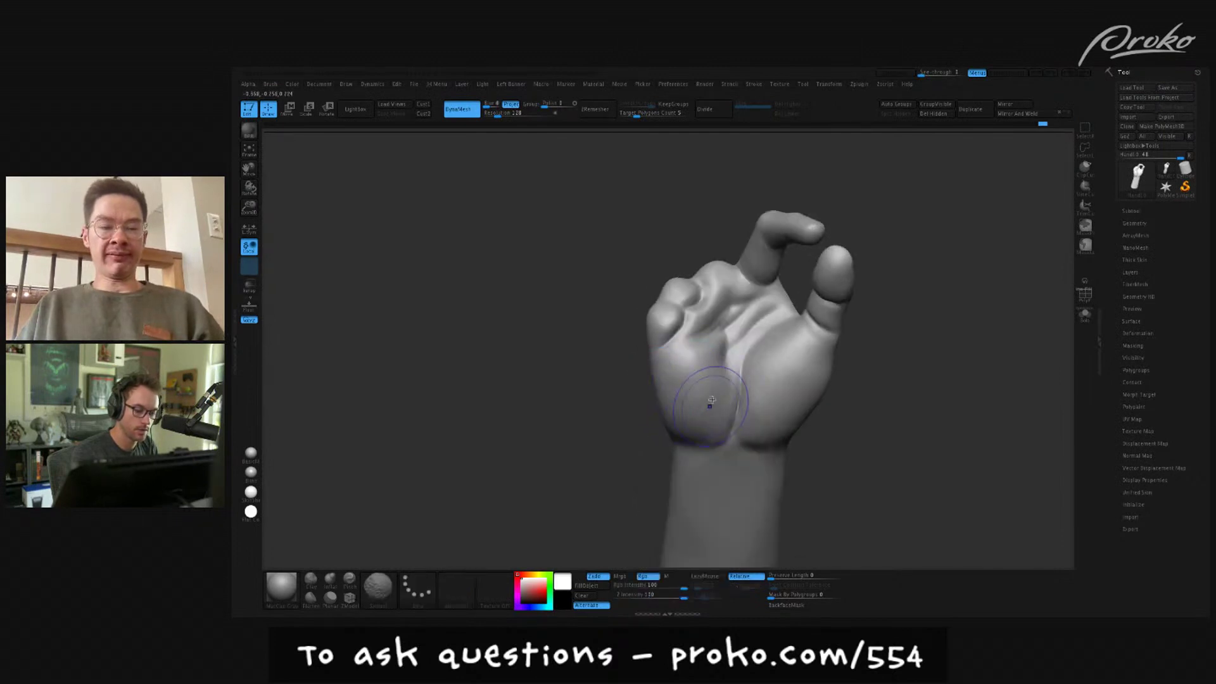
{"action": "mouse_move", "coordinate": [744, 400]}
{"action": "right_mouse_down"}
{"action": "mouse_move", "coordinate": [882, 405]}
{"action": "mouse_move", "coordinate": [909, 463]}
{"action": "mouse_move", "coordinate": [891, 451]}
{"action": "mouse_move", "coordinate": [896, 483]}
{"action": "mouse_move", "coordinate": [895, 472]}
{"action": "right_mouse_up"}
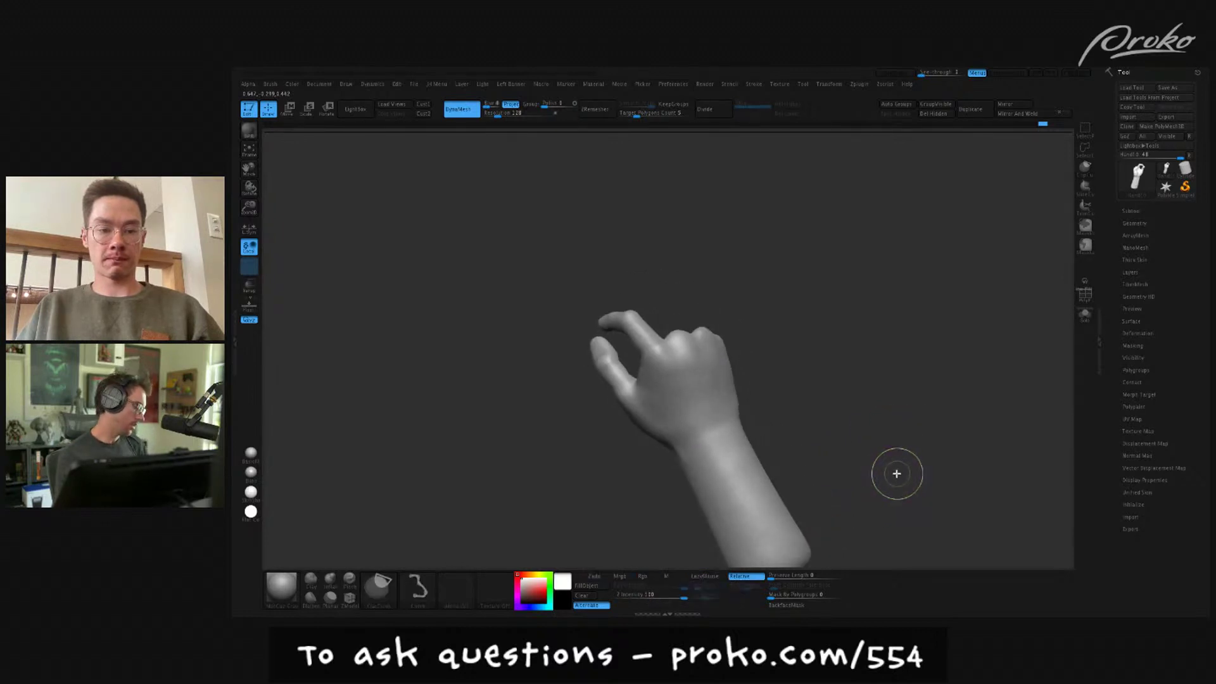
- Save the tool as Hand10.ztl, replacing the existing file
{"action": "key", "text": "ctrl+s"}
{"action": "key", "text": "Return"}
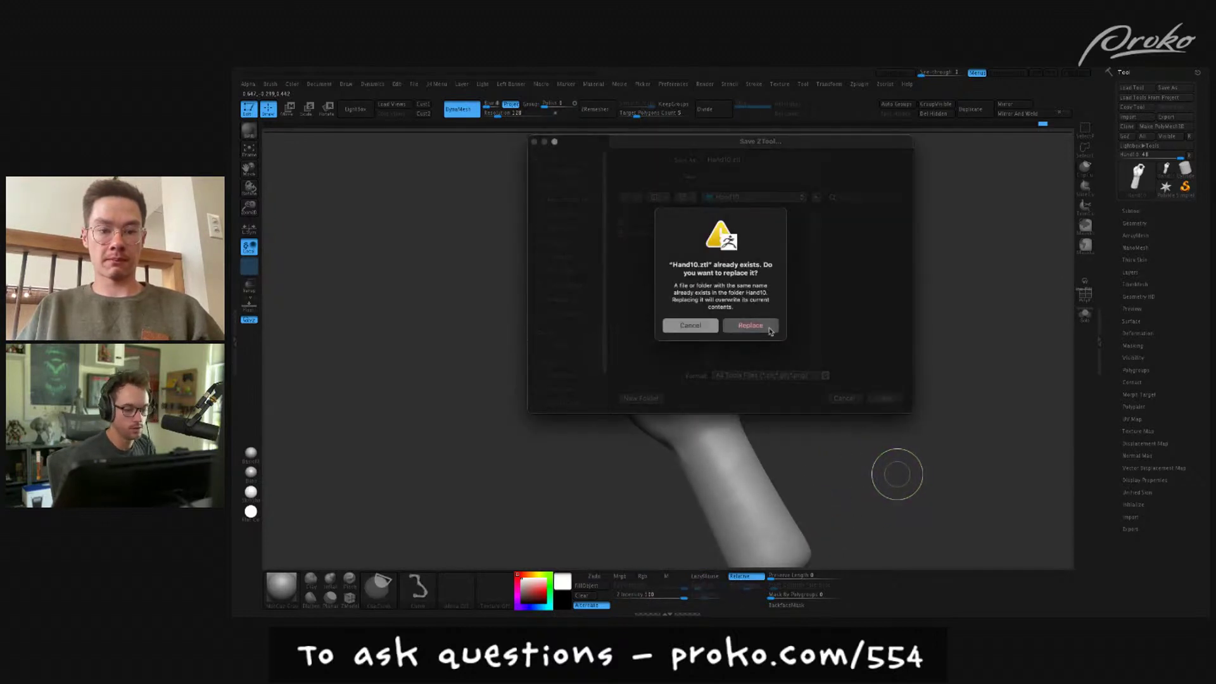
{"action": "key", "text": "Return"}
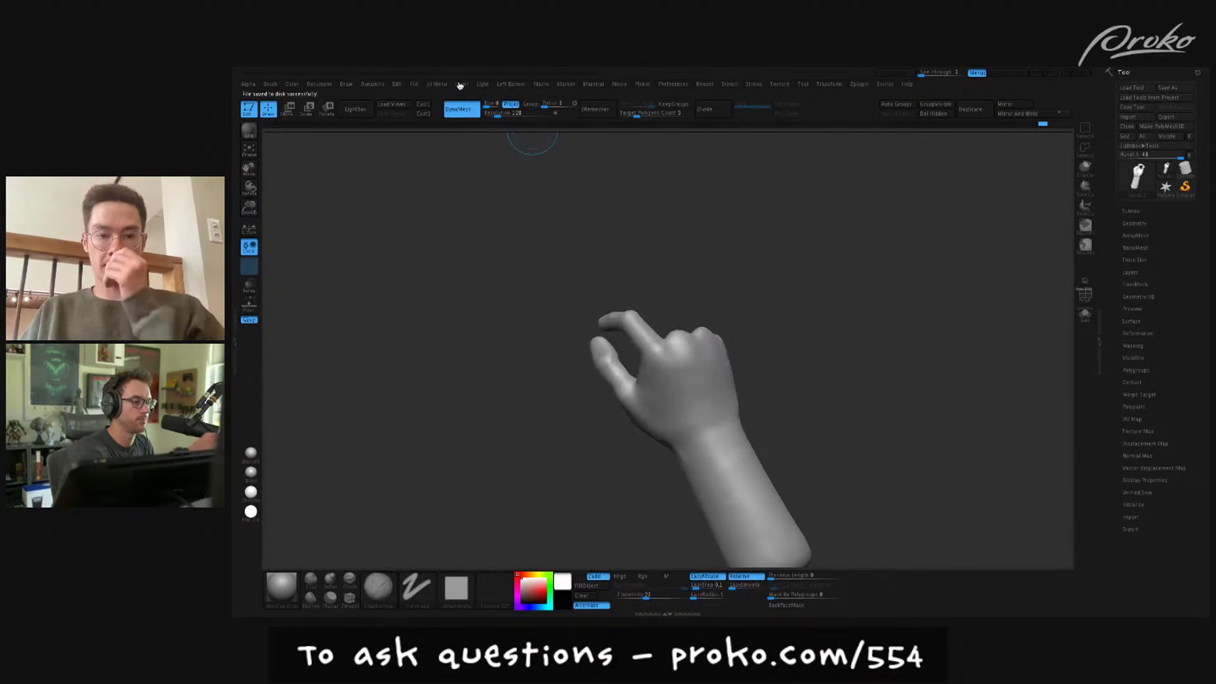
- Save the project as Hand10.zpr, replacing the existing file
{"action": "left_click", "coordinate": [415, 86]}
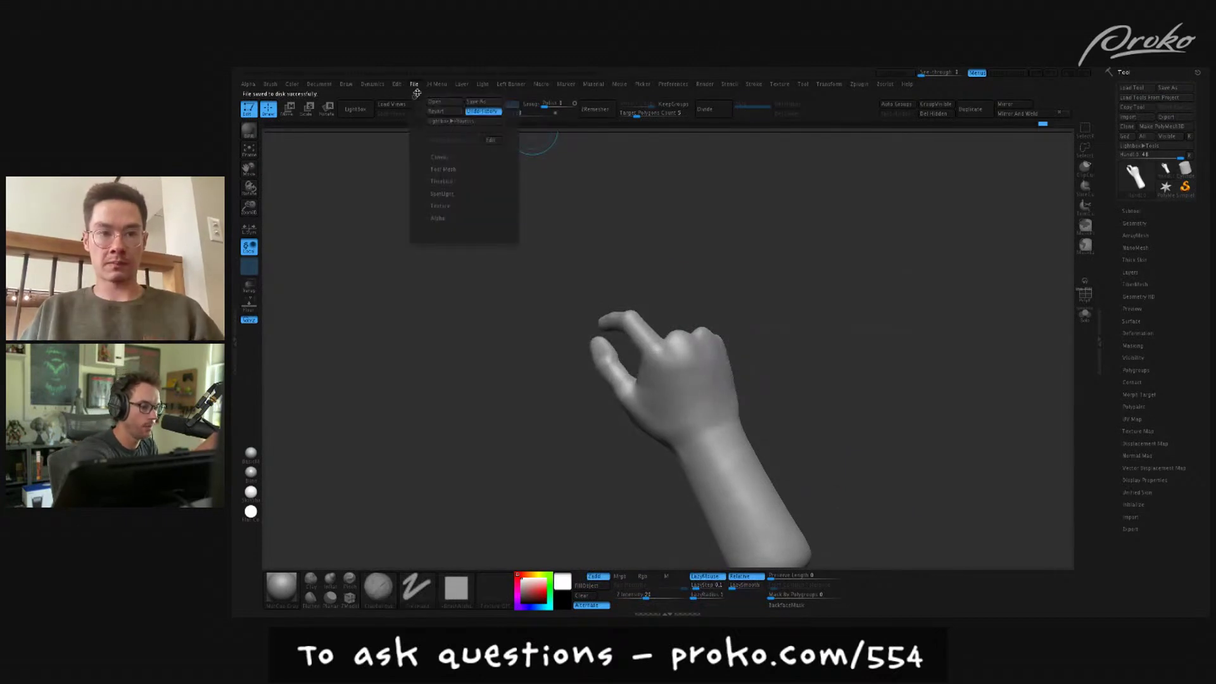
{"action": "left_click", "coordinate": [479, 101]}
{"action": "key", "text": "Return"}
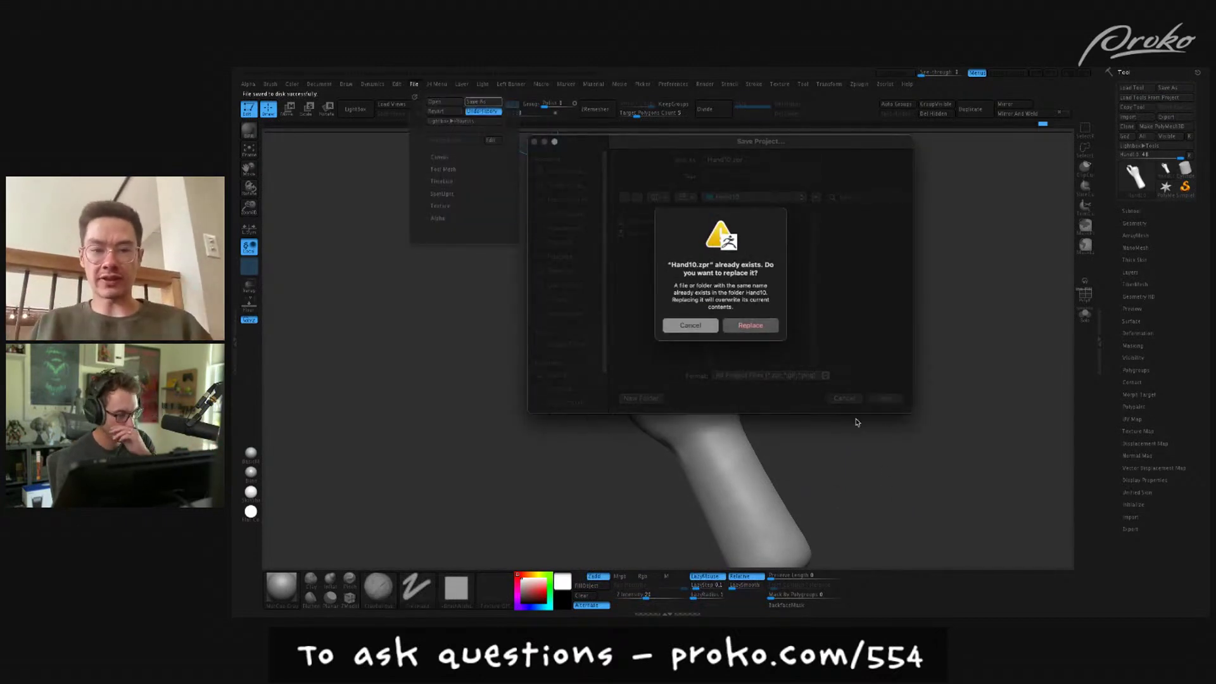
{"action": "key", "text": "Escape"}
{"action": "key", "text": "Return"}
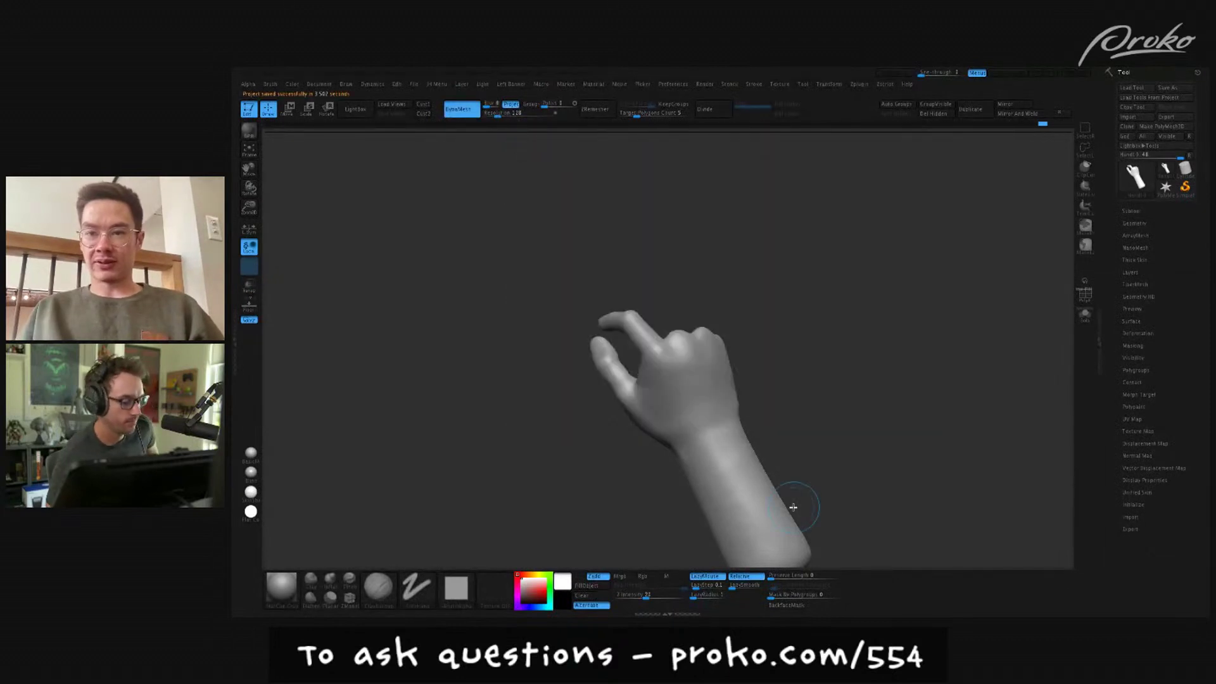
- Select the Move brush and mask the hand and forearm, leaving only the index finger free
{"action": "mouse_move", "coordinate": [879, 447]}
{"action": "left_mouse_down"}
{"action": "mouse_move", "coordinate": [880, 488]}
{"action": "mouse_move", "coordinate": [857, 494]}
{"action": "mouse_move", "coordinate": [876, 490]}
{"action": "left_mouse_up"}
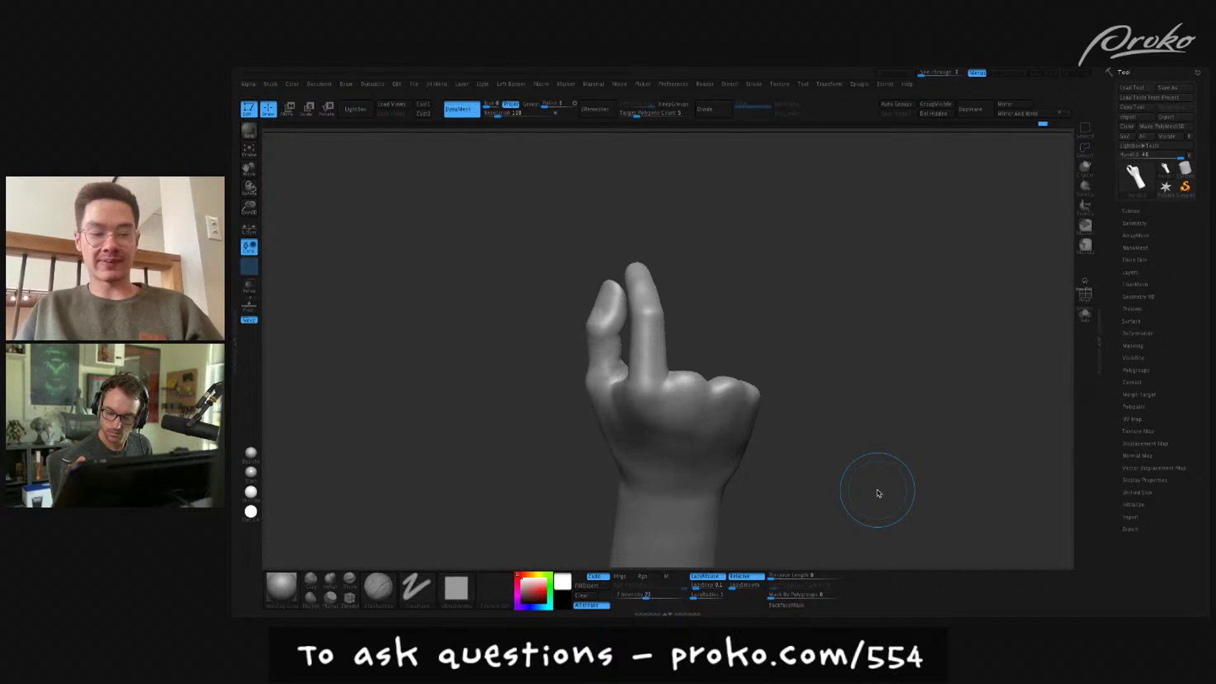
{"action": "key", "text": "b"}
{"action": "key", "text": "m"}
{"action": "key", "text": "v"}
{"action": "mouse_move", "coordinate": [877, 492]}
{"action": "left_mouse_down"}
{"action": "mouse_move", "coordinate": [881, 465]}
{"action": "mouse_move", "coordinate": [880, 503]}
{"action": "left_mouse_up"}
{"action": "left_click_drag", "start_coordinate": [895, 437], "coordinate": [879, 471]}
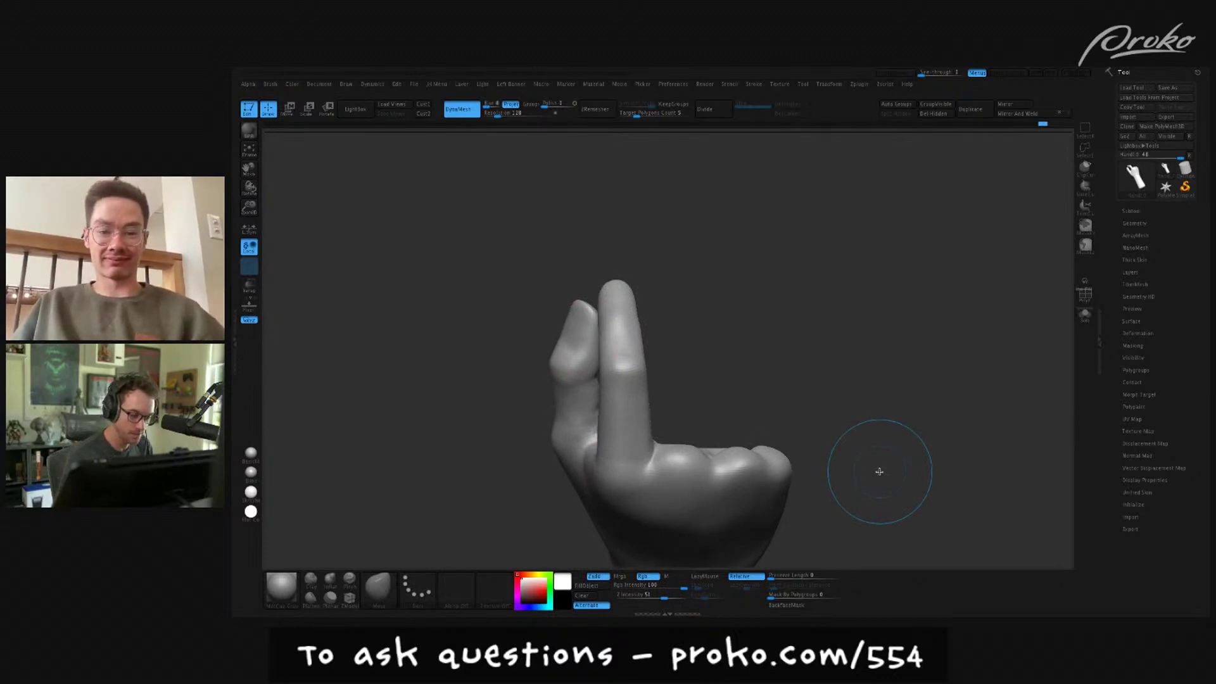
{"action": "mouse_move", "coordinate": [879, 471]}
{"action": "left_mouse_down"}
{"action": "mouse_move", "coordinate": [893, 420]}
{"action": "mouse_move", "coordinate": [945, 416]}
{"action": "mouse_move", "coordinate": [923, 376]}
{"action": "left_mouse_up"}
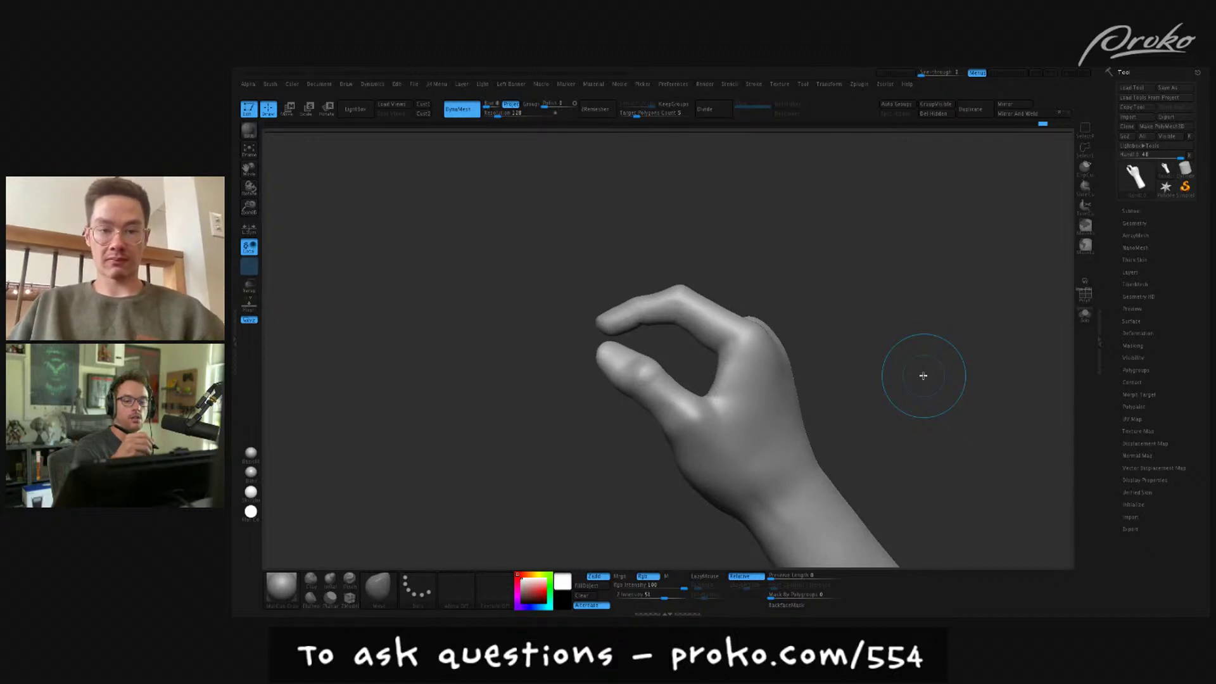
{"action": "left_click_drag", "start_coordinate": [924, 375], "coordinate": [795, 277]}
{"action": "key", "text": "ctrl"}
{"action": "mouse_move", "coordinate": [585, 286]}
{"action": "left_mouse_down", "text": "ctrl"}
{"action": "mouse_move", "coordinate": [602, 342]}
{"action": "mouse_move", "coordinate": [649, 304]}
{"action": "mouse_move", "coordinate": [589, 282]}
{"action": "left_mouse_up", "text": "ctrl"}
{"action": "mouse_move", "coordinate": [754, 255]}
{"action": "left_mouse_down"}
{"action": "mouse_move", "coordinate": [773, 209]}
{"action": "mouse_move", "coordinate": [675, 326]}
{"action": "mouse_move", "coordinate": [734, 300]}
{"action": "mouse_move", "coordinate": [747, 310]}
{"action": "mouse_move", "coordinate": [736, 338]}
{"action": "mouse_move", "coordinate": [695, 355]}
{"action": "mouse_move", "coordinate": [684, 388]}
{"action": "mouse_move", "coordinate": [654, 370]}
{"action": "left_mouse_up"}
{"action": "mouse_move", "coordinate": [684, 296]}
{"action": "left_mouse_down"}
{"action": "mouse_move", "coordinate": [701, 300]}
{"action": "mouse_move", "coordinate": [718, 350]}
{"action": "mouse_move", "coordinate": [709, 377]}
{"action": "mouse_move", "coordinate": [886, 272]}
{"action": "mouse_move", "coordinate": [891, 298]}
{"action": "left_mouse_up"}
{"action": "left_click_drag", "start_coordinate": [823, 340], "coordinate": [738, 388]}
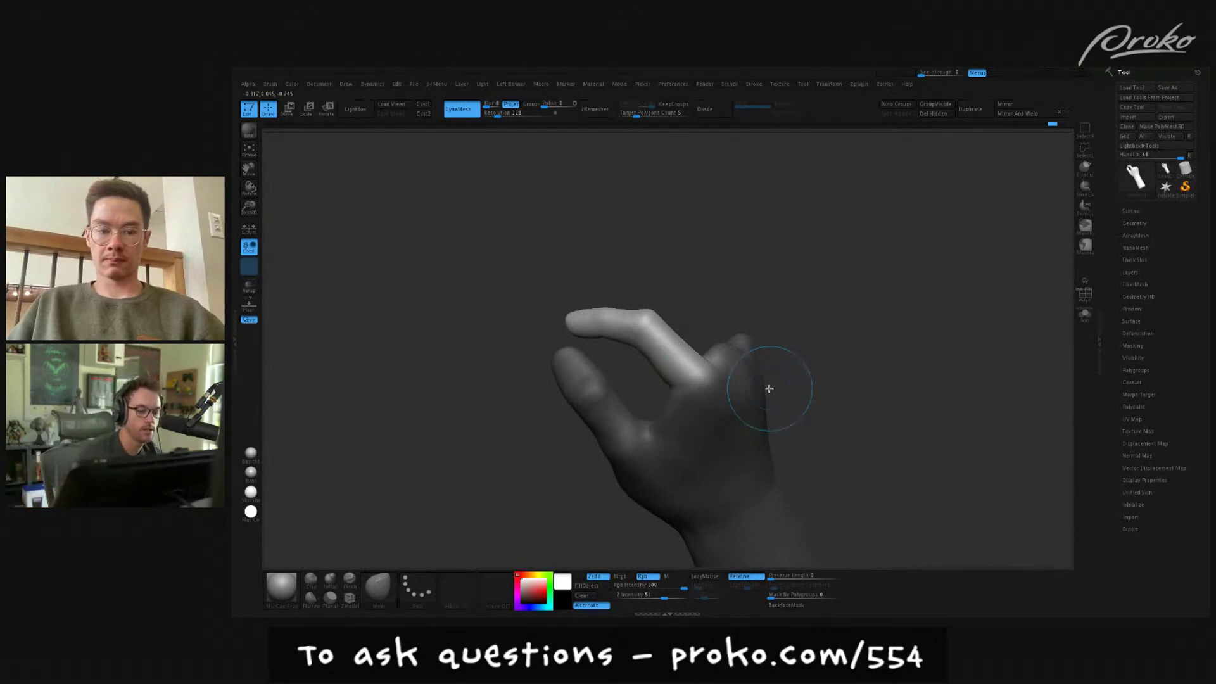
- Refine the mask's edge around the base knuckle of the index finger, checking it from several sides
{"action": "left_click_drag", "start_coordinate": [834, 279], "coordinate": [836, 310]}
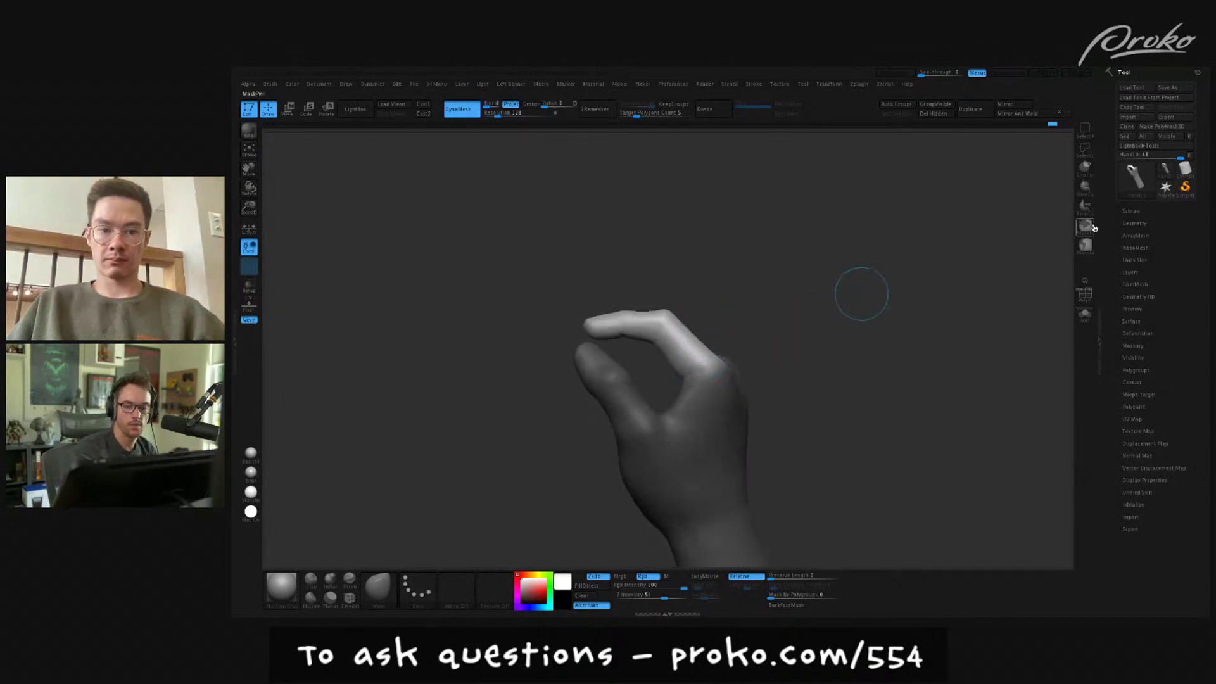
{"action": "left_click_drag", "start_coordinate": [858, 291], "coordinate": [798, 298]}
{"action": "right_click_drag", "start_coordinate": [690, 373], "coordinate": [698, 404]}
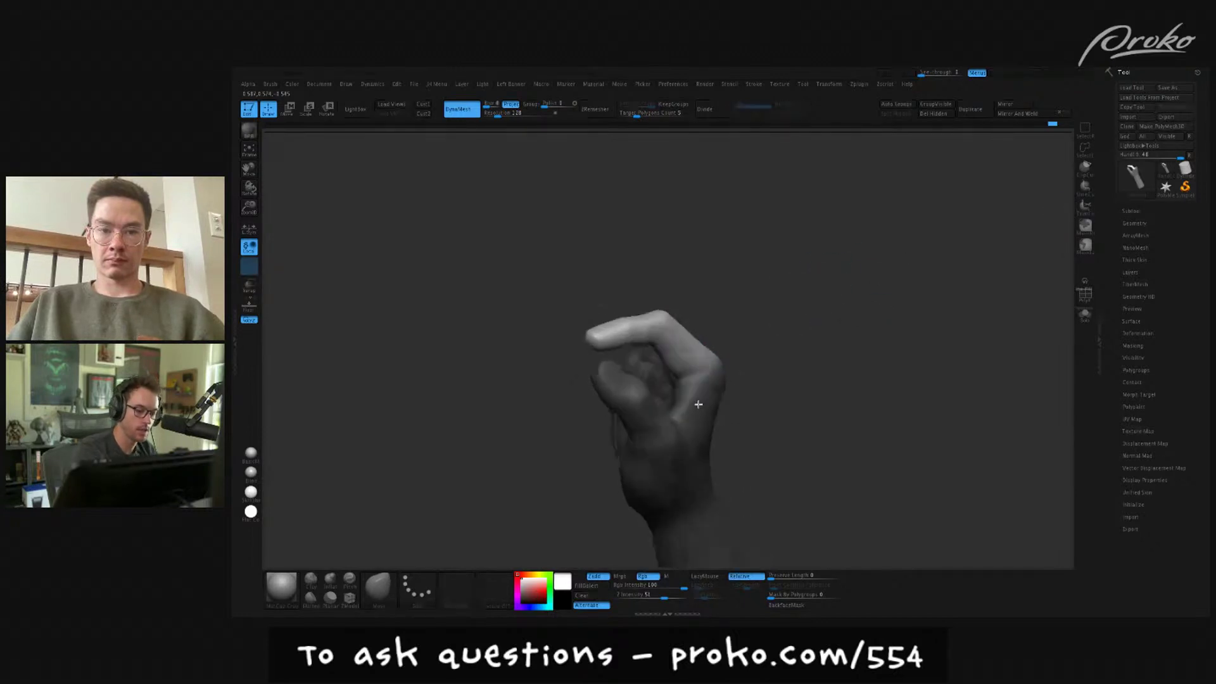
{"action": "left_click_drag", "start_coordinate": [739, 340], "coordinate": [663, 366]}
{"action": "mouse_move", "coordinate": [663, 366]}
{"action": "right_mouse_down"}
{"action": "mouse_move", "coordinate": [702, 363]}
{"action": "mouse_move", "coordinate": [733, 321]}
{"action": "mouse_move", "coordinate": [754, 354]}
{"action": "mouse_move", "coordinate": [631, 338]}
{"action": "mouse_move", "coordinate": [646, 306]}
{"action": "mouse_move", "coordinate": [641, 279]}
{"action": "right_mouse_up"}
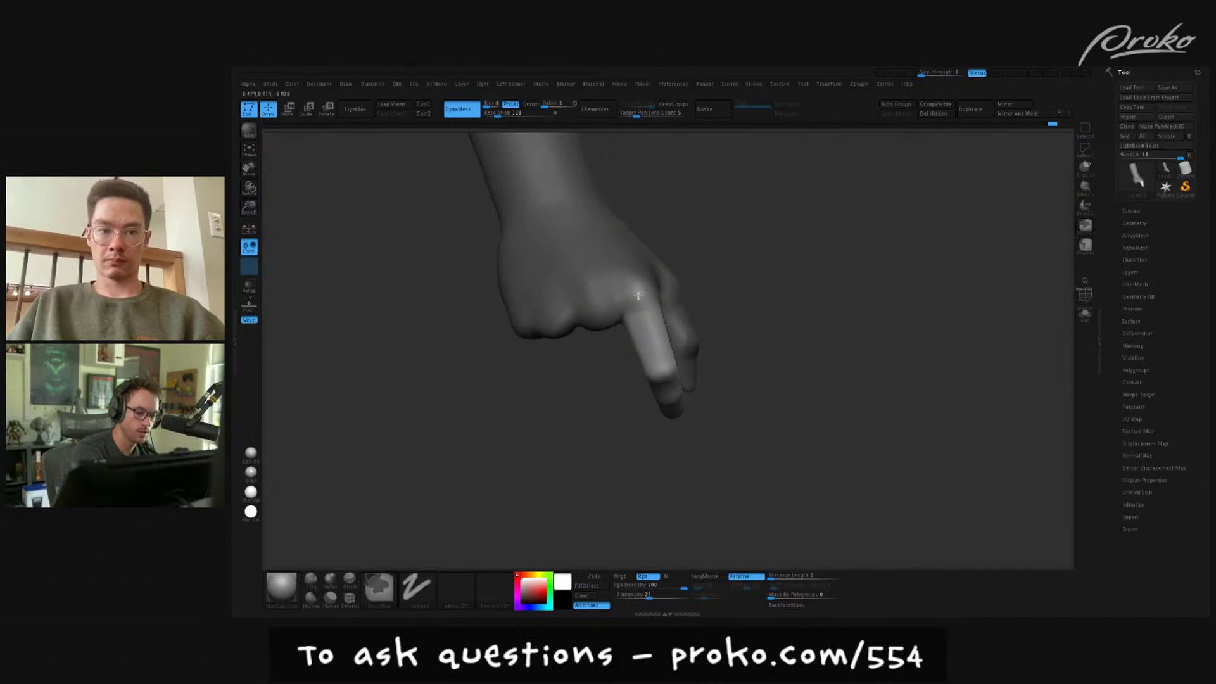
{"action": "mouse_move", "coordinate": [638, 320]}
{"action": "right_mouse_down"}
{"action": "mouse_move", "coordinate": [741, 196]}
{"action": "mouse_move", "coordinate": [719, 244]}
{"action": "mouse_move", "coordinate": [727, 266]}
{"action": "right_mouse_up"}
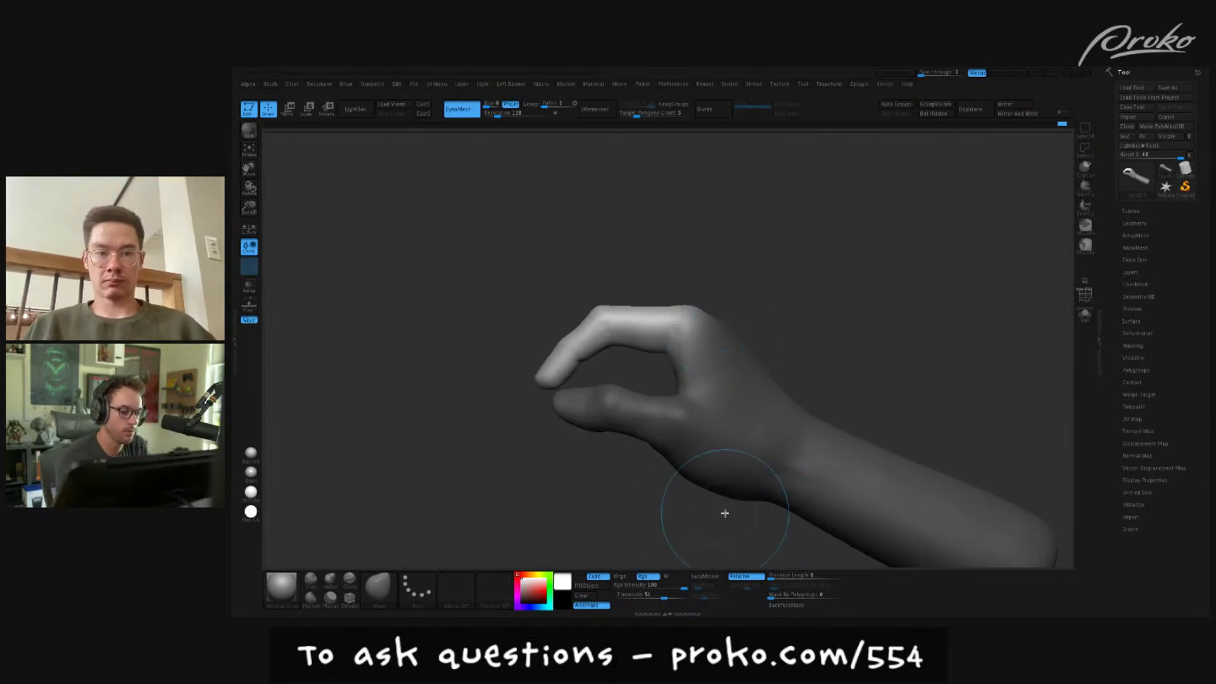
- Shift the unmasked index finger slightly with a move transpose line running from the finger past the knuckle
{"action": "key", "text": "w"}
{"action": "left_click_drag", "start_coordinate": [722, 502], "coordinate": [769, 269]}
{"action": "left_click_drag", "start_coordinate": [643, 327], "coordinate": [931, 294]}
{"action": "left_click_drag", "start_coordinate": [778, 310], "coordinate": [772, 311]}
{"action": "key", "text": "q"}
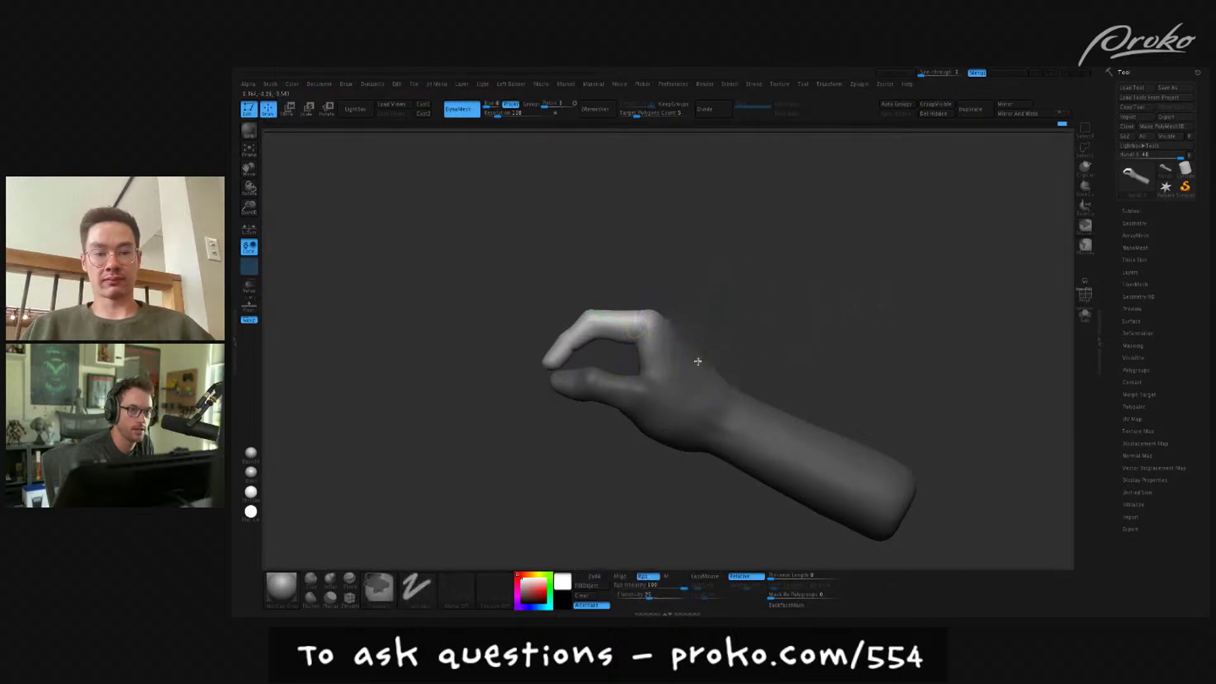
- Adjust the unmasked index finger and knuckle with a new move transpose line from the back of the hand, comparing through undo and redo
{"action": "key", "text": "shift"}
{"action": "key", "text": "w"}
{"action": "left_click_drag", "start_coordinate": [680, 365], "coordinate": [904, 275]}
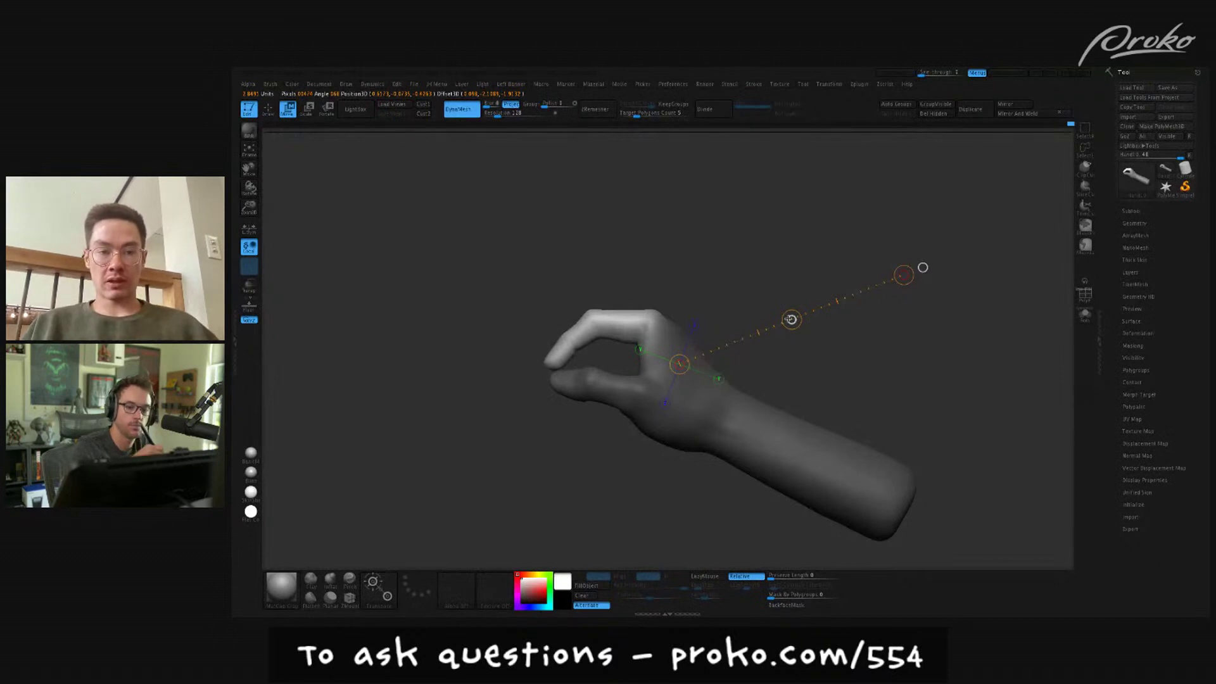
{"action": "key", "text": "ctrl+z"}
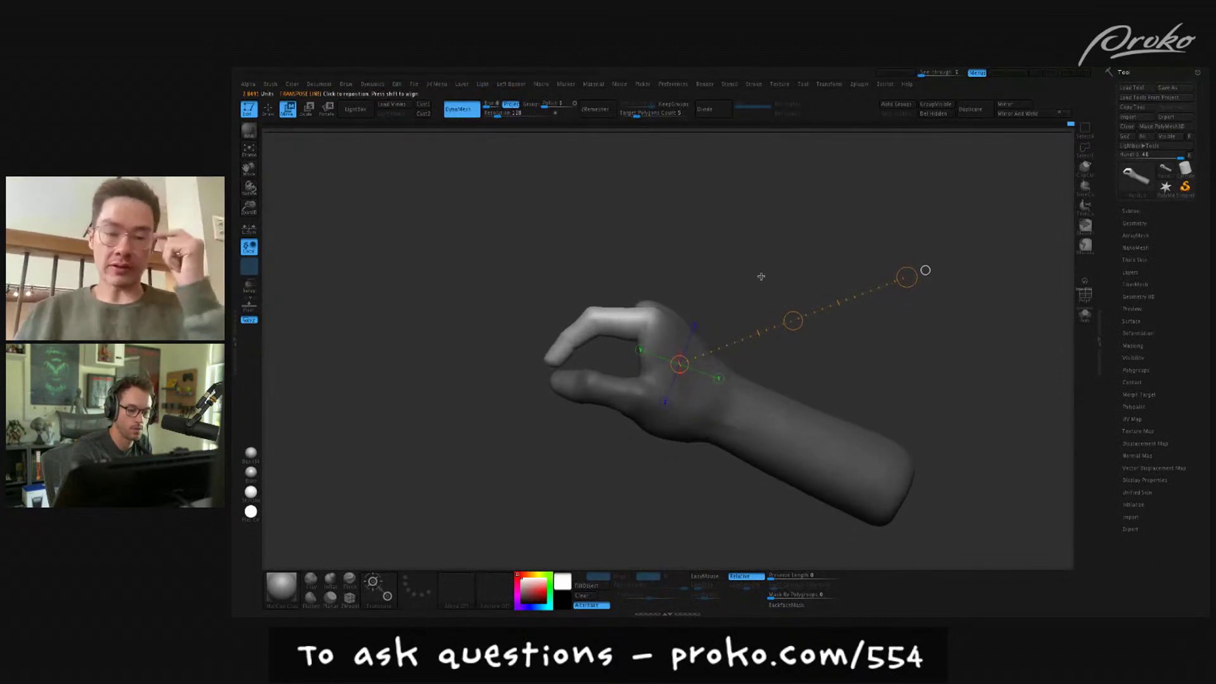
{"action": "key", "text": "ctrl+shift+z"}
{"action": "key", "text": "ctrl+z"}
{"action": "key", "text": "ctrl+shift+z"}
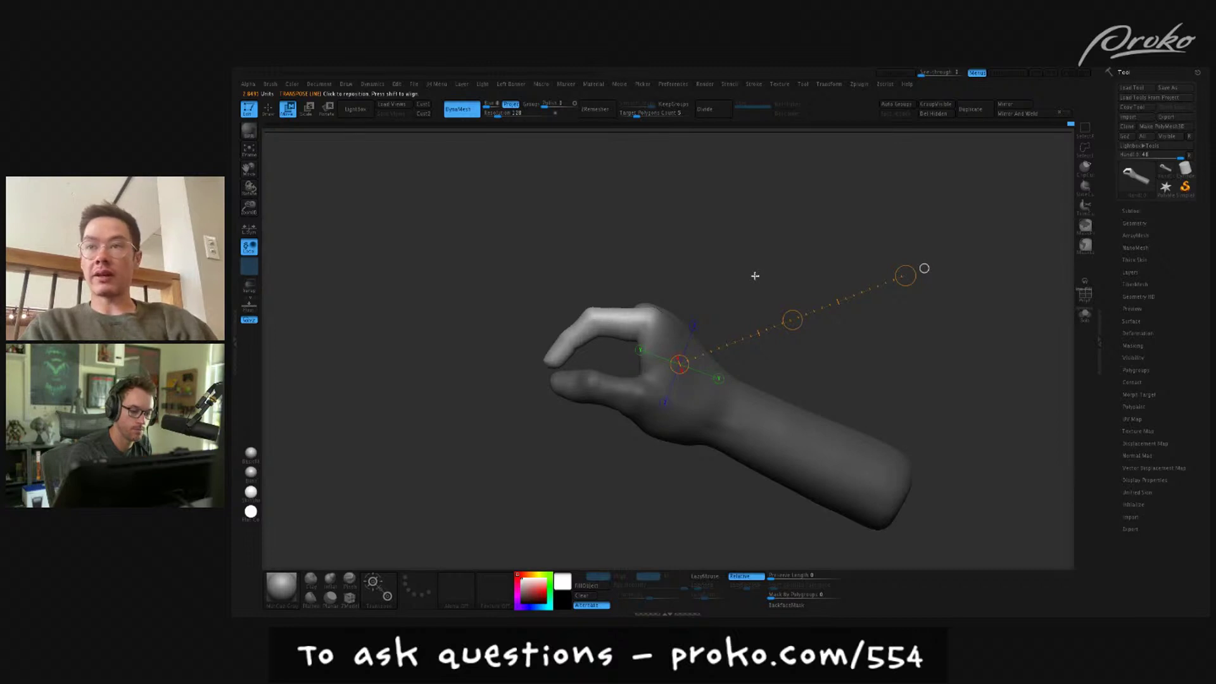
{"action": "key", "text": "q"}
{"action": "key", "text": "ctrl+z"}
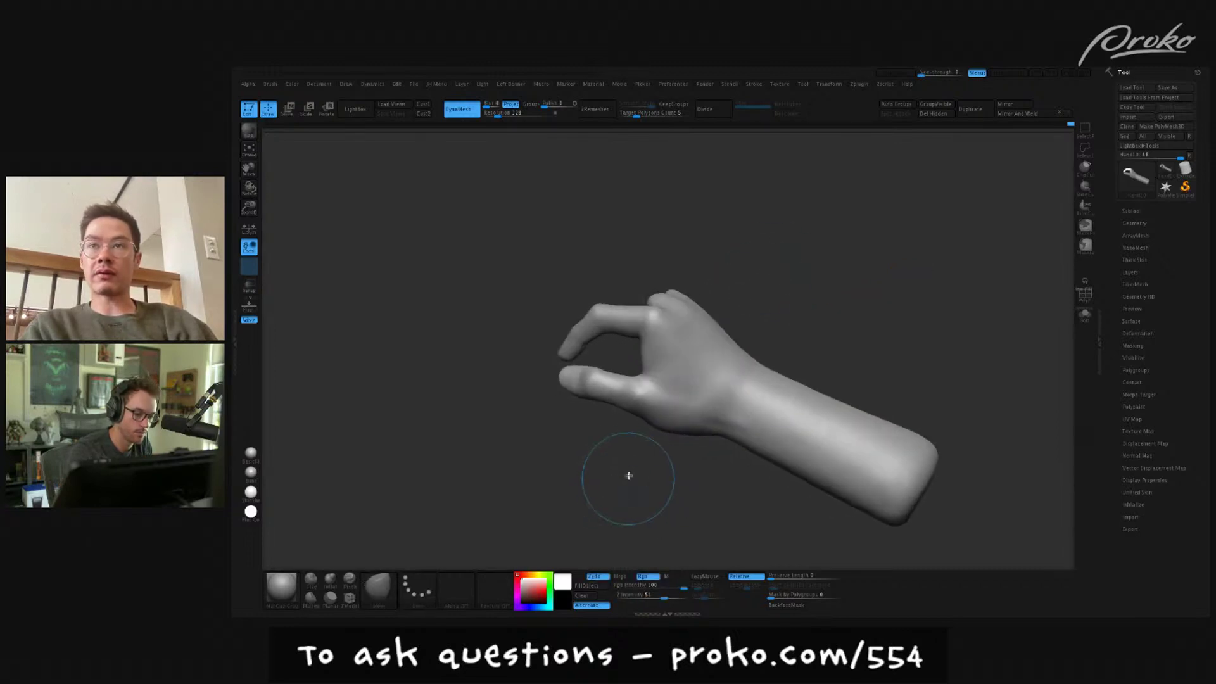
- Mask the thumb from its tip to its base joint
{"action": "left_click_drag", "start_coordinate": [626, 426], "coordinate": [633, 388], "text": "ctrl"}
{"action": "left_click", "coordinate": [1085, 246]}
{"action": "mouse_move", "coordinate": [630, 434]}
{"action": "left_mouse_down", "text": "ctrl"}
{"action": "mouse_move", "coordinate": [640, 386]}
{"action": "mouse_move", "coordinate": [608, 374]}
{"action": "mouse_move", "coordinate": [578, 437]}
{"action": "mouse_move", "coordinate": [592, 406]}
{"action": "mouse_move", "coordinate": [569, 356]}
{"action": "mouse_move", "coordinate": [560, 387]}
{"action": "left_mouse_up", "text": "ctrl"}
{"action": "left_click_drag", "start_coordinate": [608, 461], "coordinate": [618, 389]}
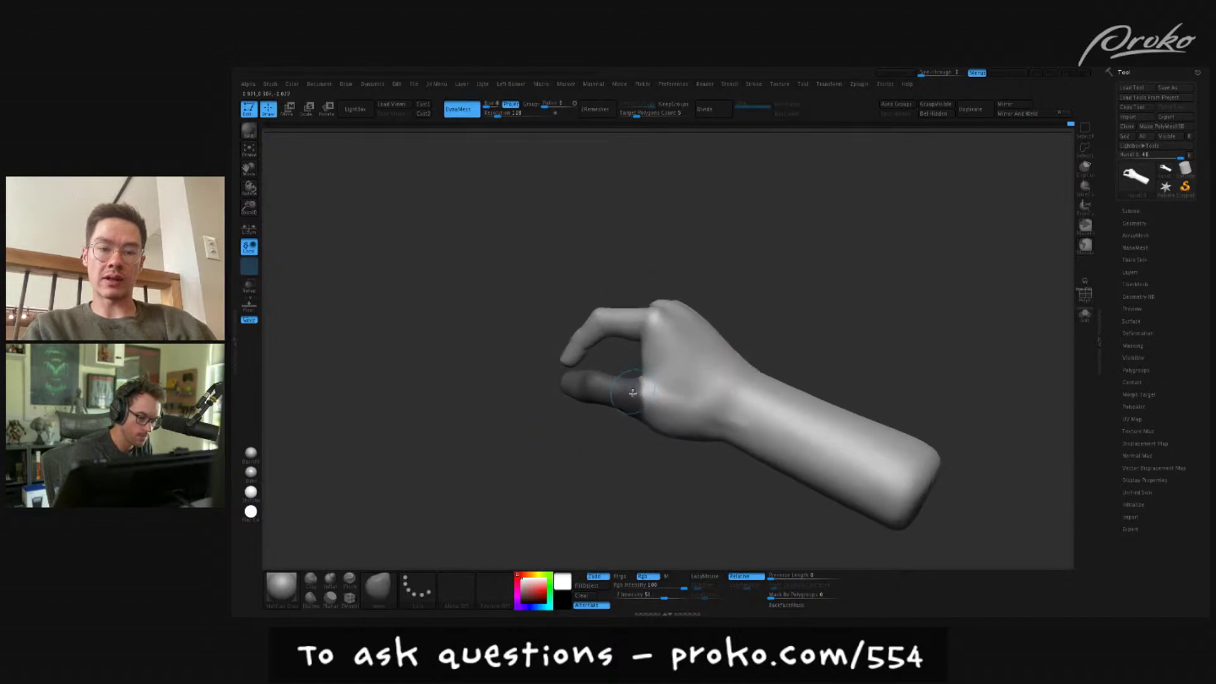
- Soften the thumb mask's edge and check its falloff at the base joint by inverting it back and forth
{"action": "mouse_move", "coordinate": [652, 456]}
{"action": "left_mouse_down"}
{"action": "mouse_move", "coordinate": [634, 437]}
{"action": "mouse_move", "coordinate": [630, 458]}
{"action": "left_mouse_up"}
{"action": "left_click", "coordinate": [640, 431], "text": "ctrl"}
{"action": "left_click", "coordinate": [635, 434], "text": "ctrl"}
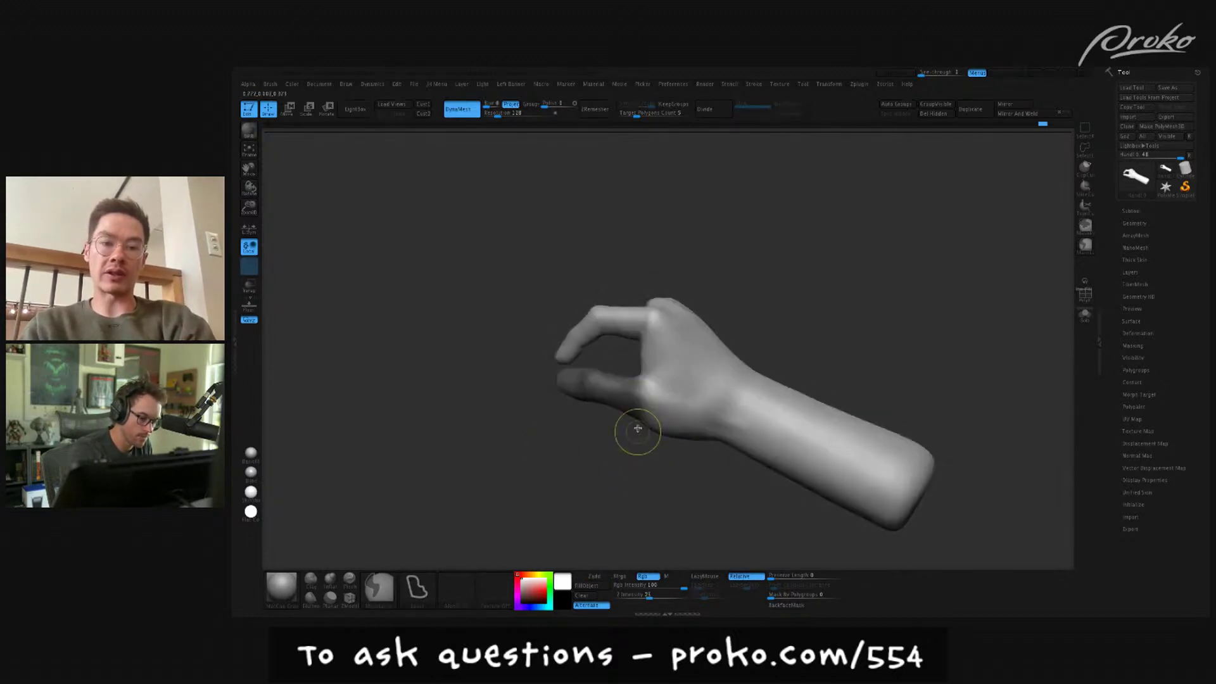
{"action": "left_click", "coordinate": [633, 424], "text": "ctrl"}
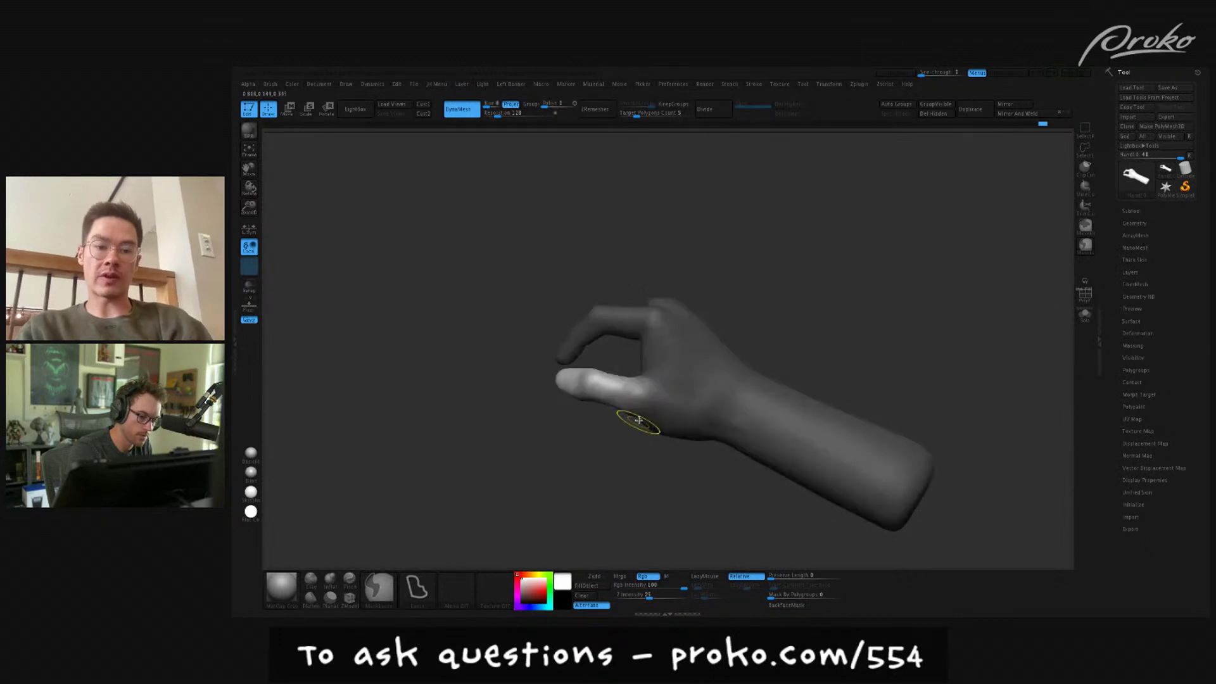
{"action": "left_click", "coordinate": [635, 422], "text": "ctrl"}
{"action": "left_click", "coordinate": [636, 423], "text": "ctrl"}
{"action": "left_click", "coordinate": [633, 427], "text": "ctrl"}
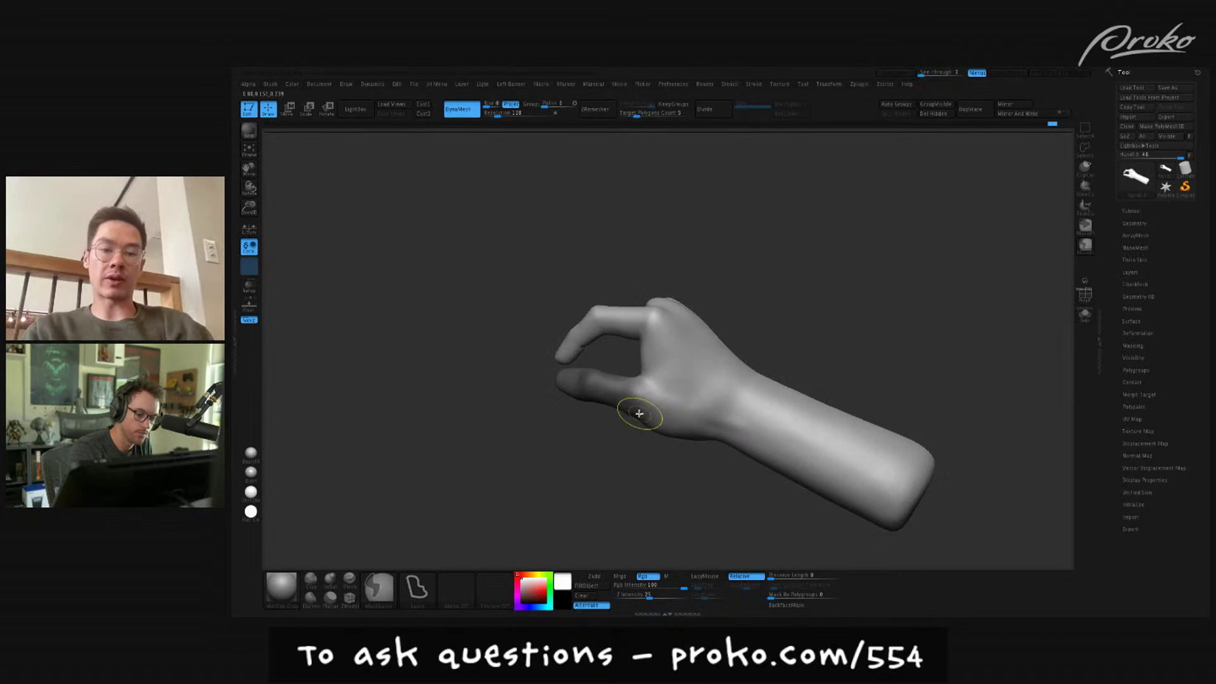
{"action": "left_click", "coordinate": [655, 457], "text": "ctrl"}
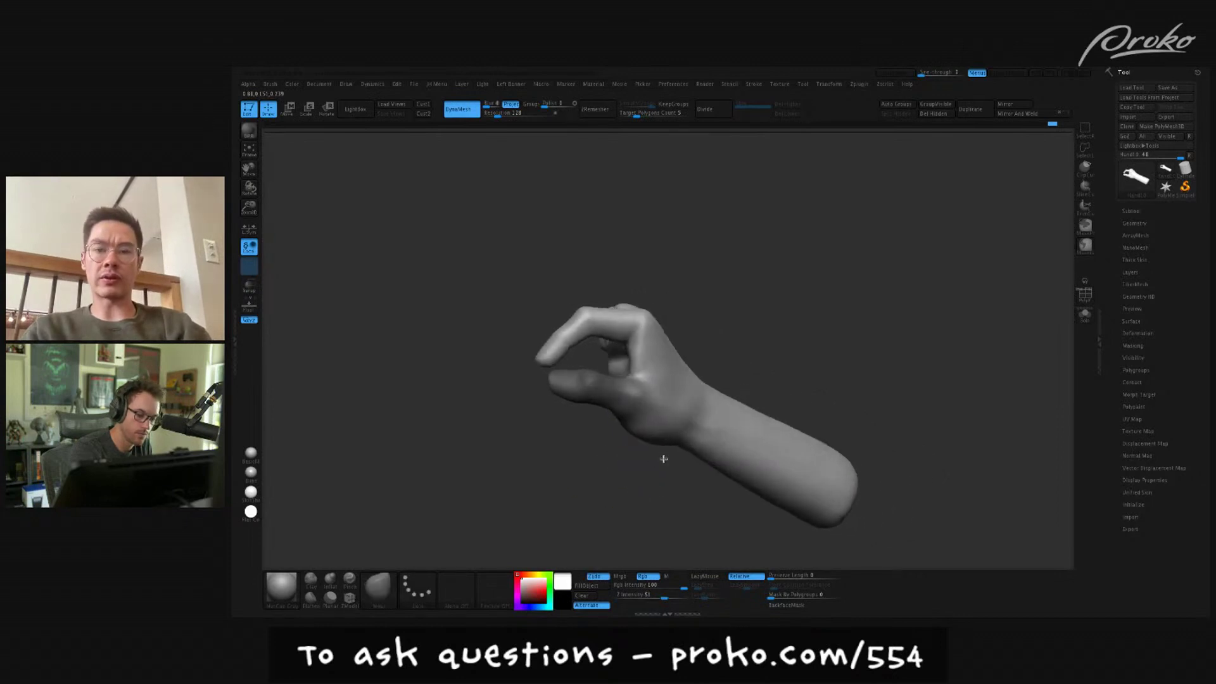
{"action": "left_click", "coordinate": [825, 347], "text": "ctrl"}
{"action": "left_click_drag", "start_coordinate": [824, 348], "coordinate": [828, 339]}
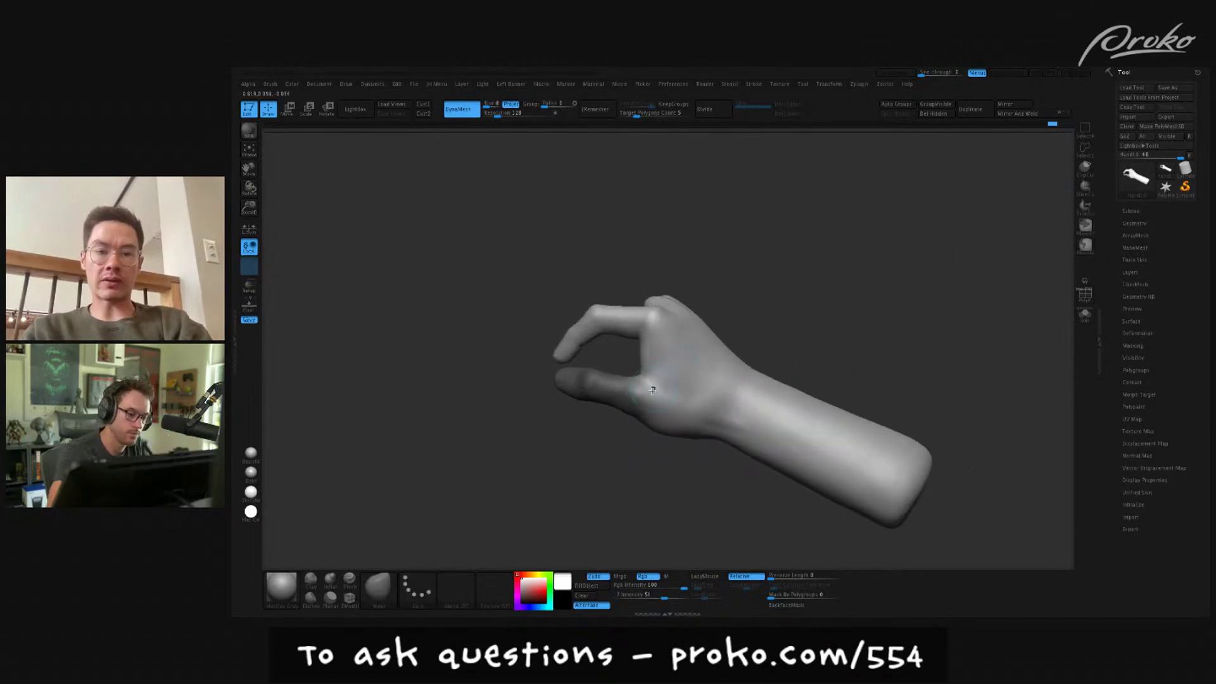
- Extend the mask from the thumb over the thumb mound, blur it, and invert it so only the thumb stays free
{"action": "key", "text": "ctrl"}
{"action": "mouse_move", "coordinate": [636, 437]}
{"action": "left_mouse_down"}
{"action": "mouse_move", "coordinate": [633, 418]}
{"action": "mouse_move", "coordinate": [661, 404]}
{"action": "mouse_move", "coordinate": [649, 412]}
{"action": "left_mouse_up"}
{"action": "left_click_drag", "start_coordinate": [643, 411], "coordinate": [637, 385], "text": "ctrl"}
{"action": "key", "text": "ctrl"}
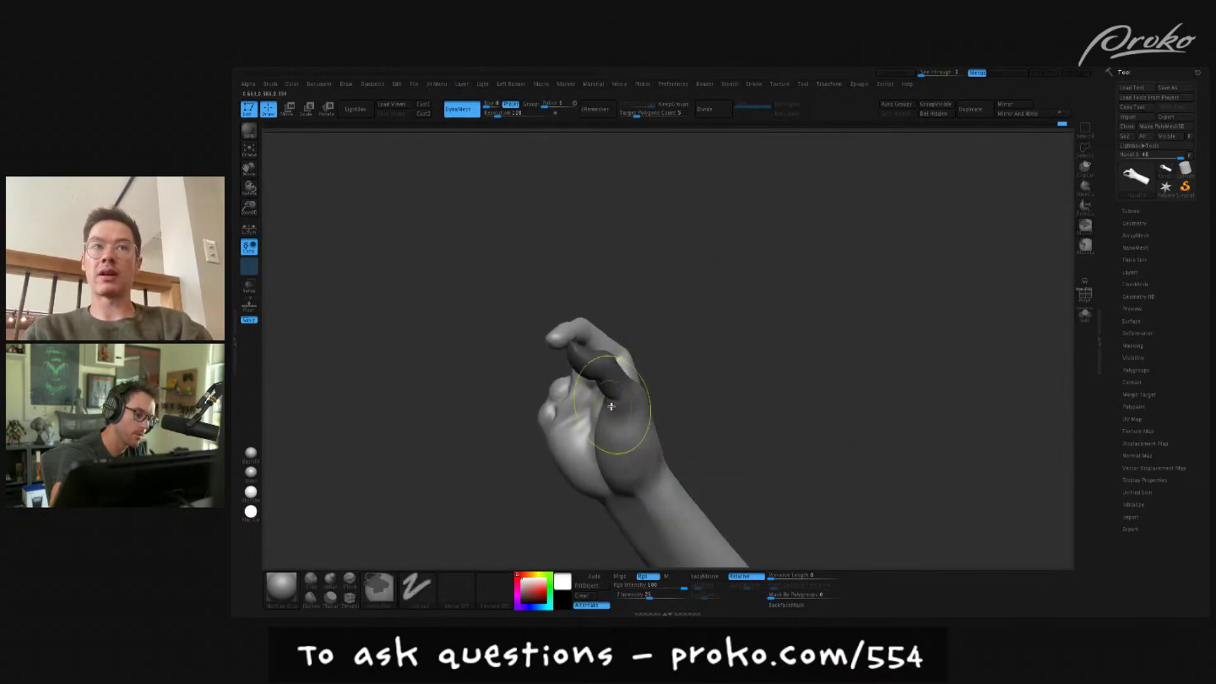
{"action": "left_click_drag", "start_coordinate": [684, 385], "coordinate": [634, 399]}
{"action": "left_click", "coordinate": [628, 387], "text": "ctrl"}
{"action": "left_click", "coordinate": [717, 310], "text": "ctrl"}
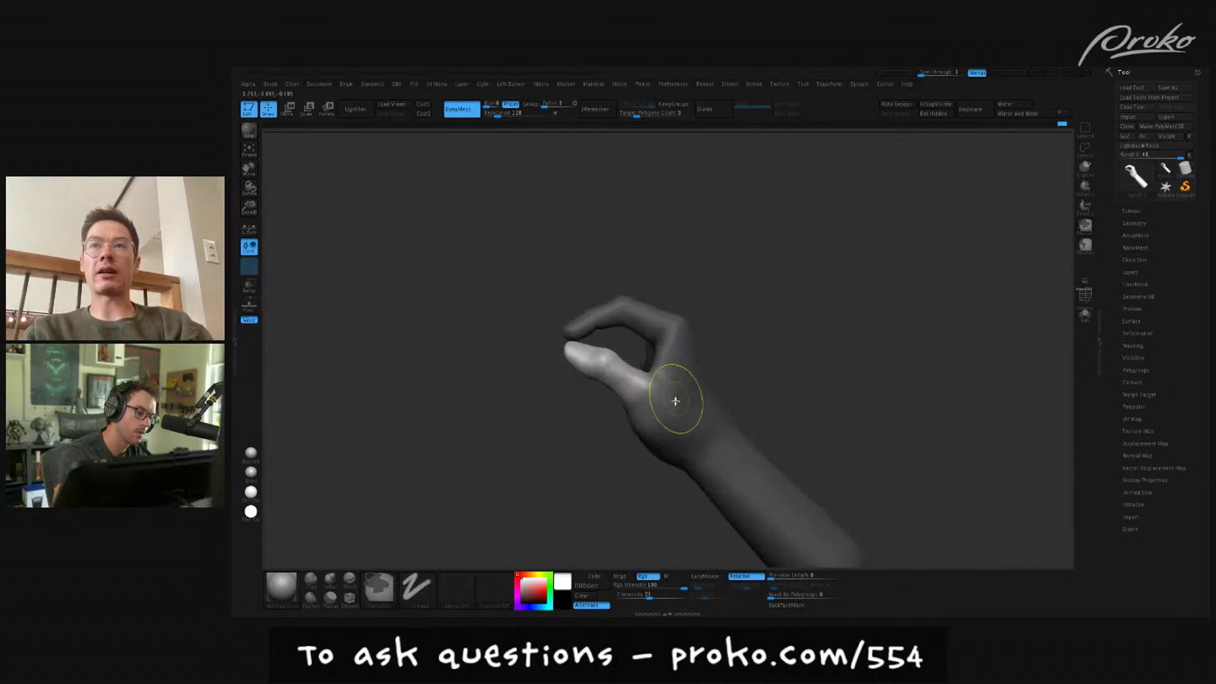
- Draw a rotate transpose line along the free thumb and view the hand from the thumb side
{"action": "left_click_drag", "start_coordinate": [745, 325], "coordinate": [693, 361]}
{"action": "key", "text": "r"}
{"action": "left_click_drag", "start_coordinate": [656, 422], "coordinate": [637, 438]}
{"action": "left_click_drag", "start_coordinate": [609, 356], "coordinate": [649, 391]}
{"action": "right_click_drag", "start_coordinate": [633, 415], "coordinate": [682, 364]}
{"action": "mouse_move", "coordinate": [839, 288]}
{"action": "right_mouse_down"}
{"action": "mouse_move", "coordinate": [833, 280]}
{"action": "mouse_move", "coordinate": [821, 299]}
{"action": "right_mouse_up"}
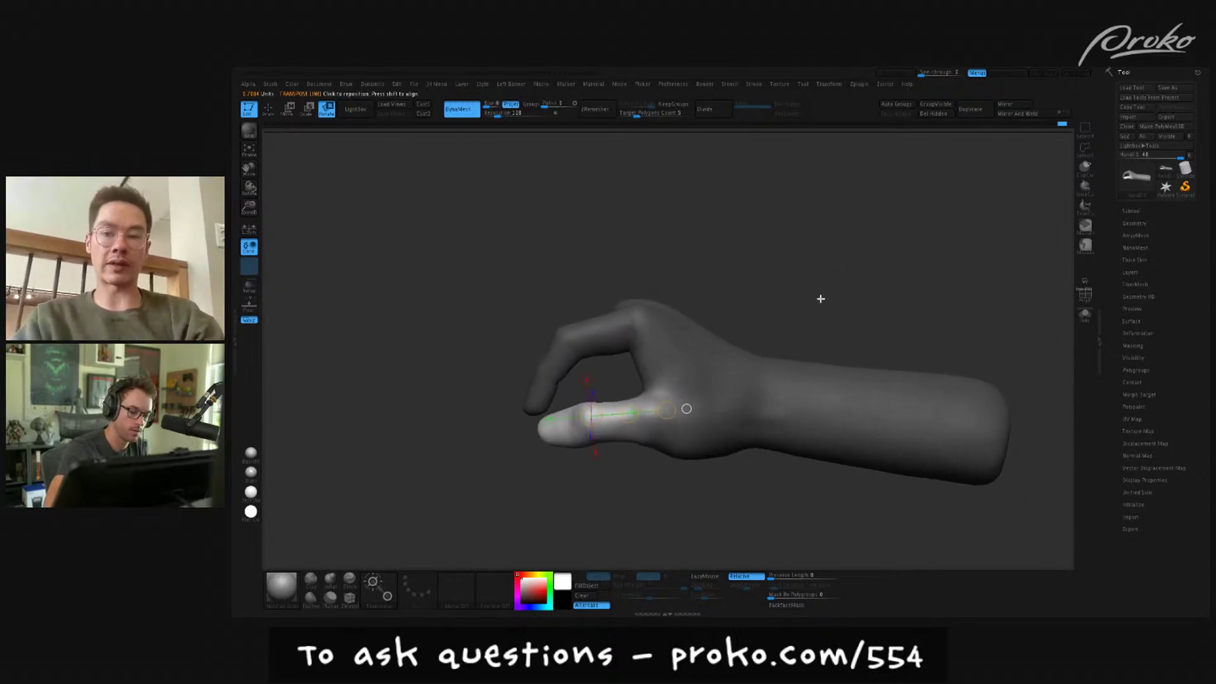
- Rotate the unmasked thumb slightly upward toward the index fingertip and return to sculpting mode
{"action": "key", "text": "q"}
{"action": "key", "text": "r"}
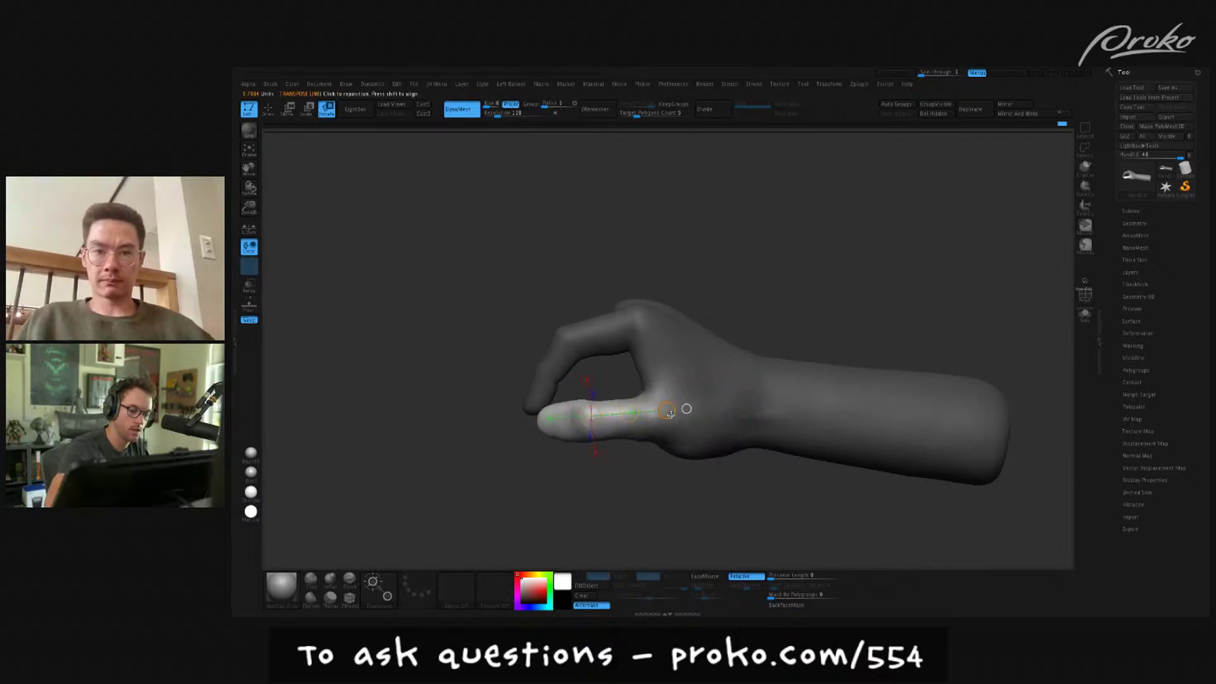
{"action": "key", "text": "q"}
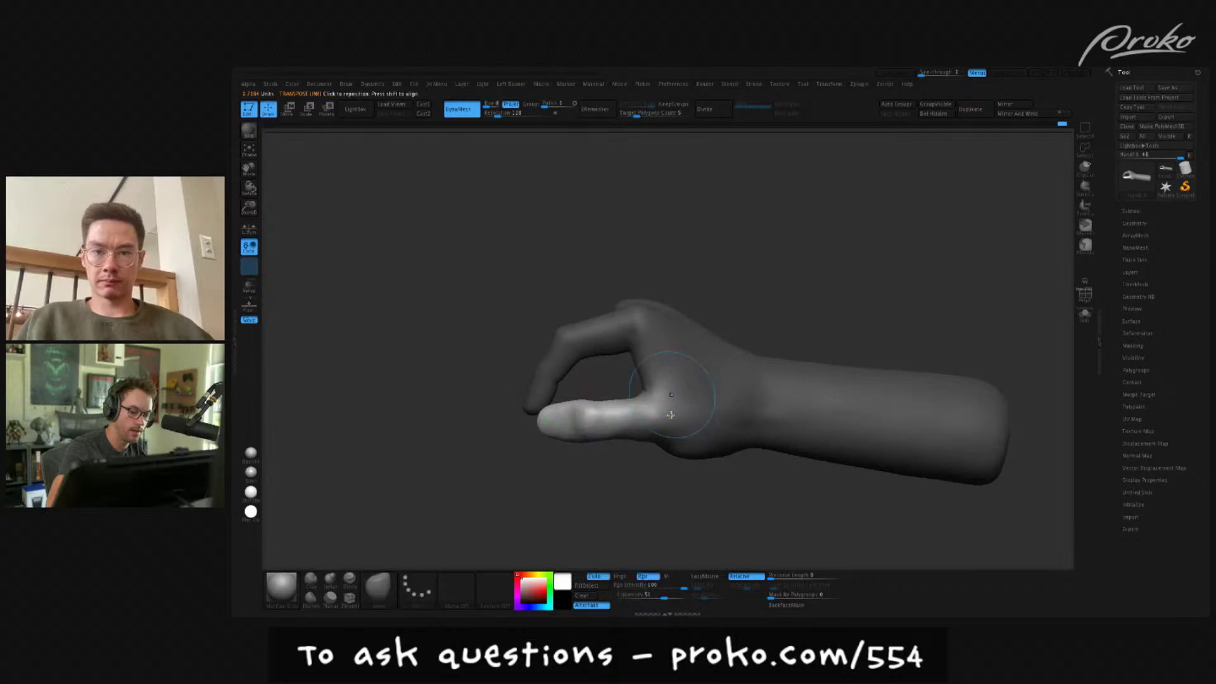
{"action": "key", "text": "r"}
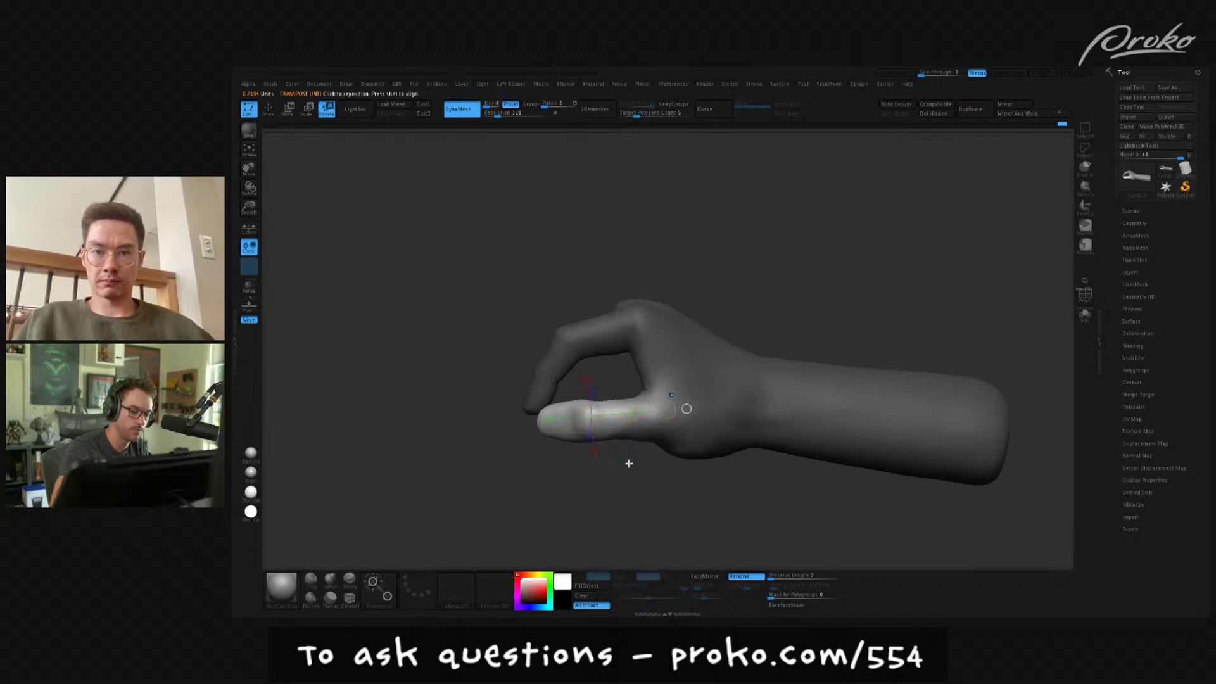
{"action": "mouse_move", "coordinate": [550, 417]}
{"action": "left_mouse_down"}
{"action": "mouse_move", "coordinate": [546, 471]}
{"action": "mouse_move", "coordinate": [582, 479]}
{"action": "mouse_move", "coordinate": [548, 424]}
{"action": "mouse_move", "coordinate": [513, 521]}
{"action": "left_mouse_up"}
{"action": "left_click_drag", "start_coordinate": [526, 468], "coordinate": [557, 447]}
{"action": "key", "text": "q"}
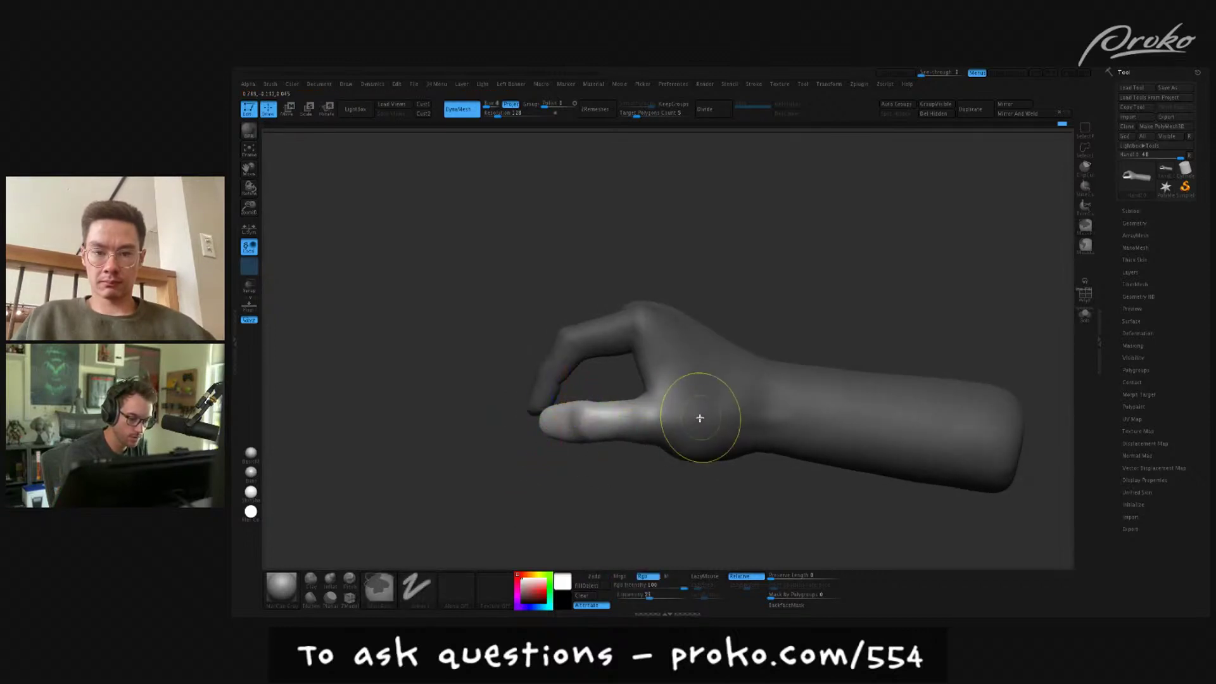
- Return to sculpting, clear the mask, and build up clay around the index finger's base on the back of the hand
{"action": "key", "text": "r"}
{"action": "key", "text": "q"}
{"action": "left_click_drag", "start_coordinate": [673, 484], "coordinate": [669, 512]}
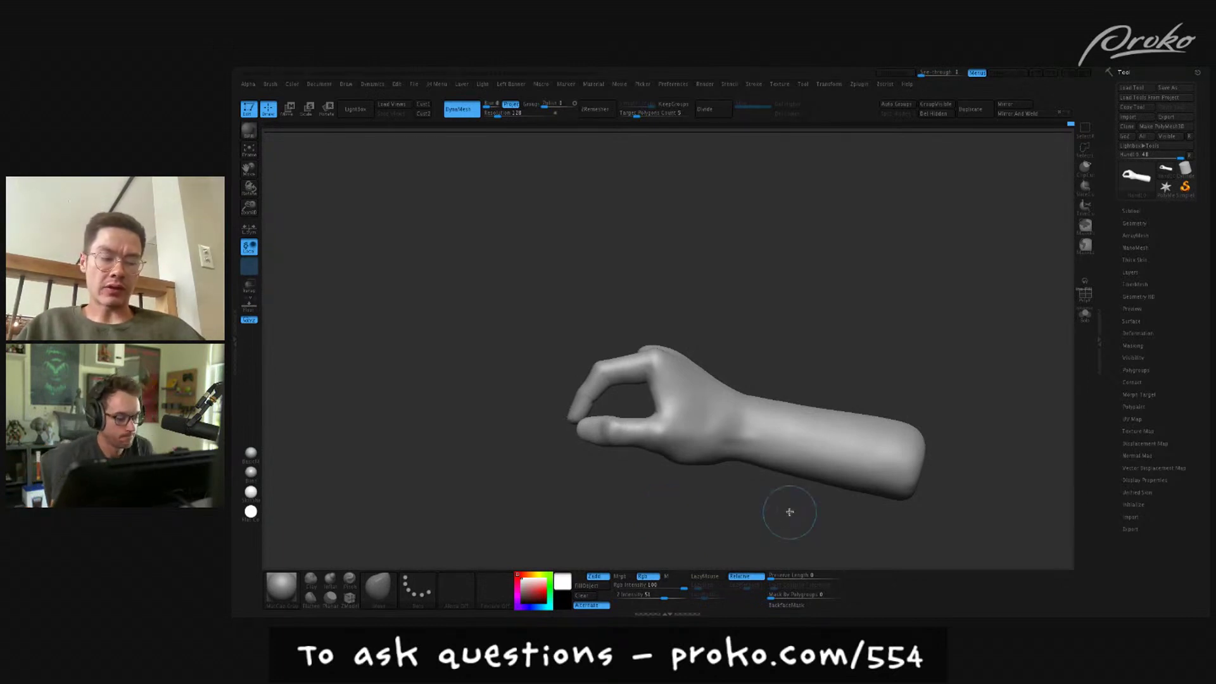
{"action": "mouse_move", "coordinate": [777, 515]}
{"action": "left_mouse_down"}
{"action": "mouse_move", "coordinate": [793, 524]}
{"action": "mouse_move", "coordinate": [823, 516]}
{"action": "mouse_move", "coordinate": [779, 516]}
{"action": "mouse_move", "coordinate": [928, 476]}
{"action": "mouse_move", "coordinate": [899, 505]}
{"action": "mouse_move", "coordinate": [888, 488]}
{"action": "mouse_move", "coordinate": [903, 483]}
{"action": "mouse_move", "coordinate": [899, 519]}
{"action": "mouse_move", "coordinate": [841, 365]}
{"action": "mouse_move", "coordinate": [784, 383]}
{"action": "mouse_move", "coordinate": [684, 364]}
{"action": "left_mouse_up"}
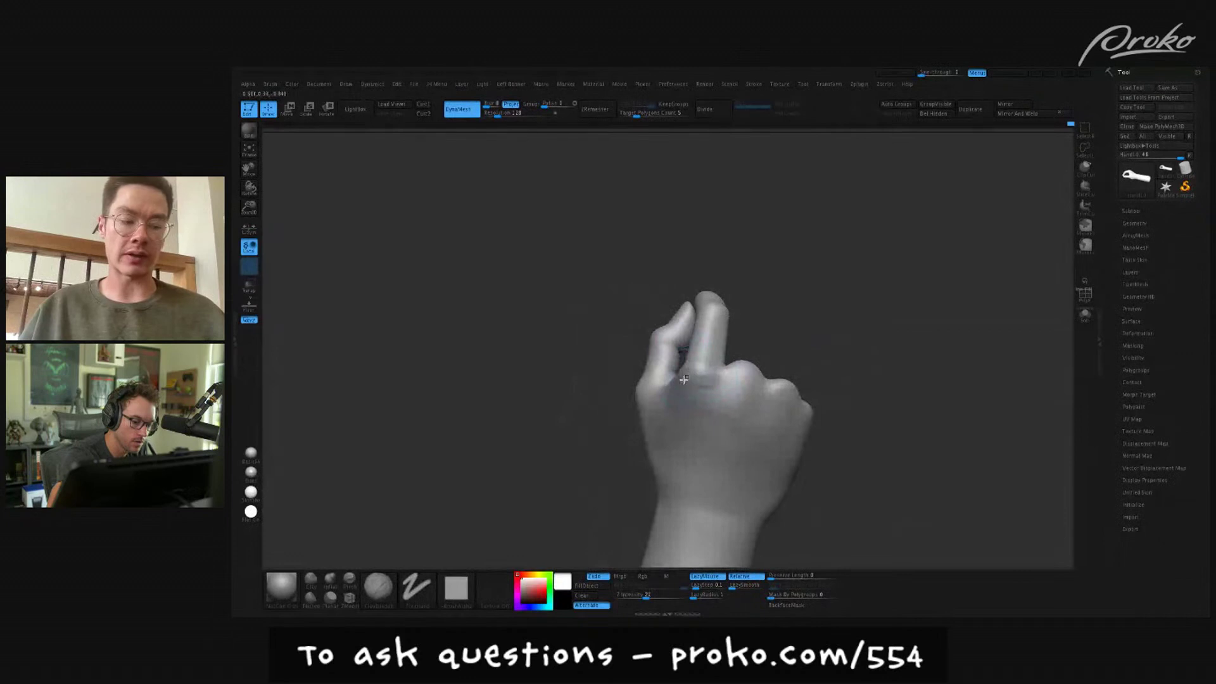
{"action": "left_click_drag", "start_coordinate": [714, 388], "coordinate": [838, 442]}
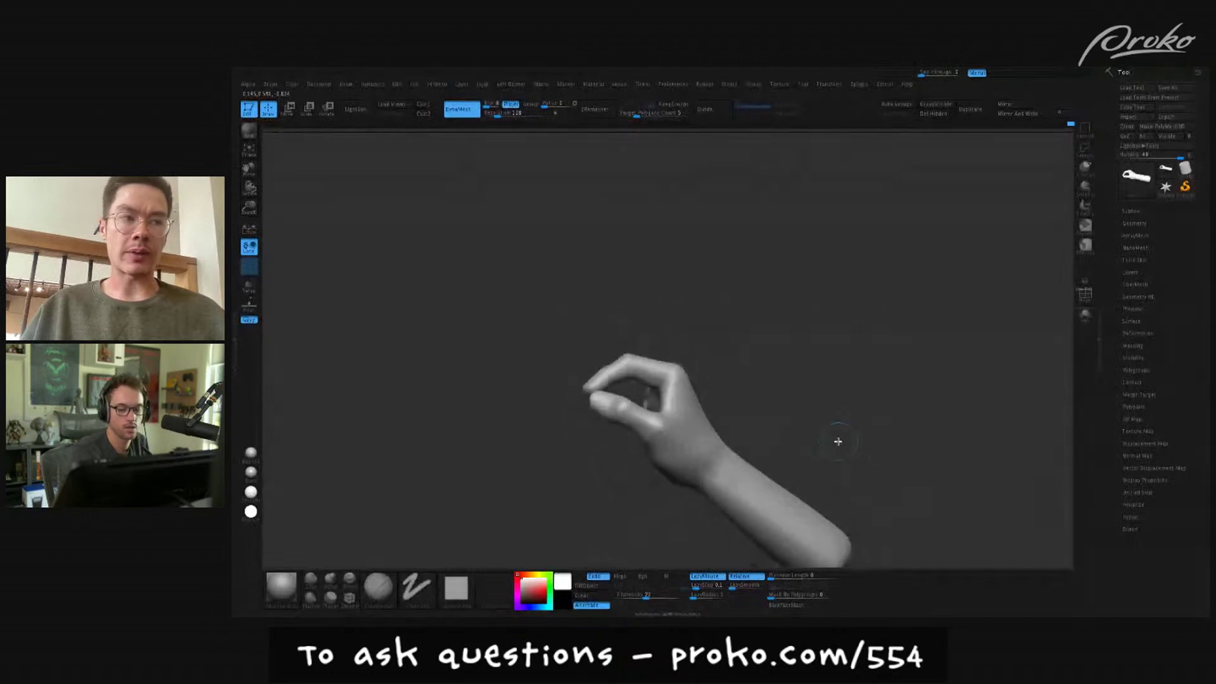
{"action": "left_click_drag", "start_coordinate": [788, 382], "coordinate": [704, 420]}
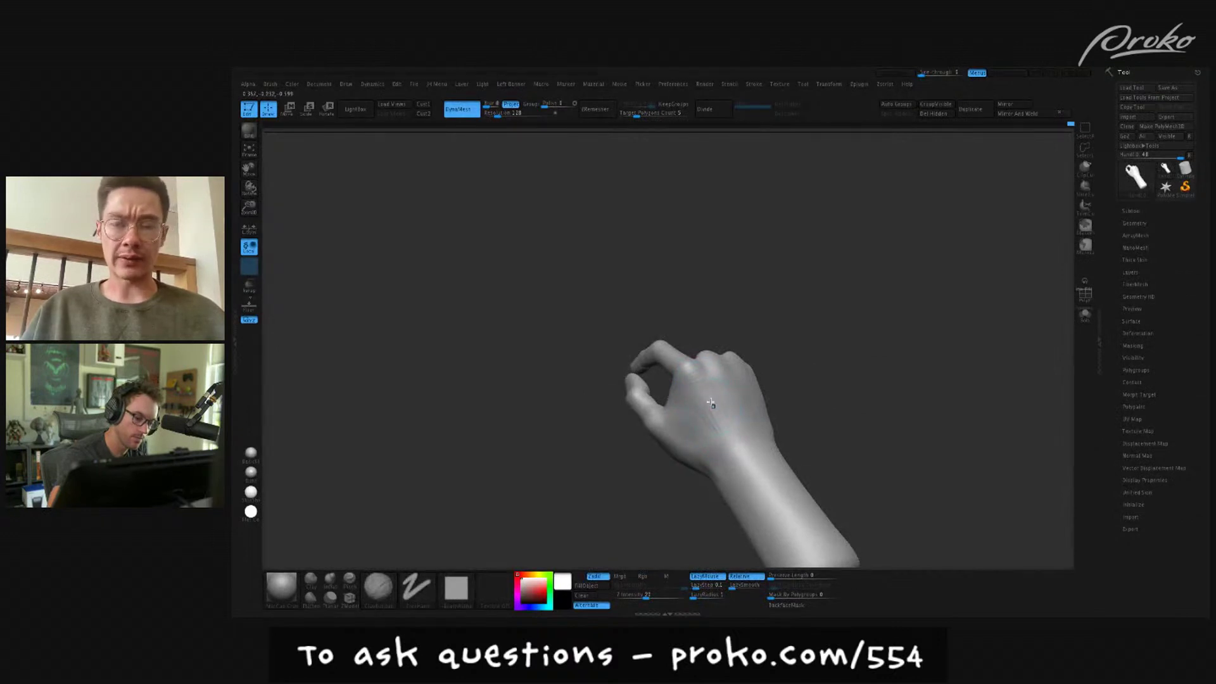
- Sculpt the back of the hand between the index knuckle and the wrist with light clay strokes
{"action": "right_click_drag", "start_coordinate": [722, 431], "coordinate": [760, 412]}
{"action": "left_click_drag", "start_coordinate": [726, 382], "coordinate": [730, 426]}
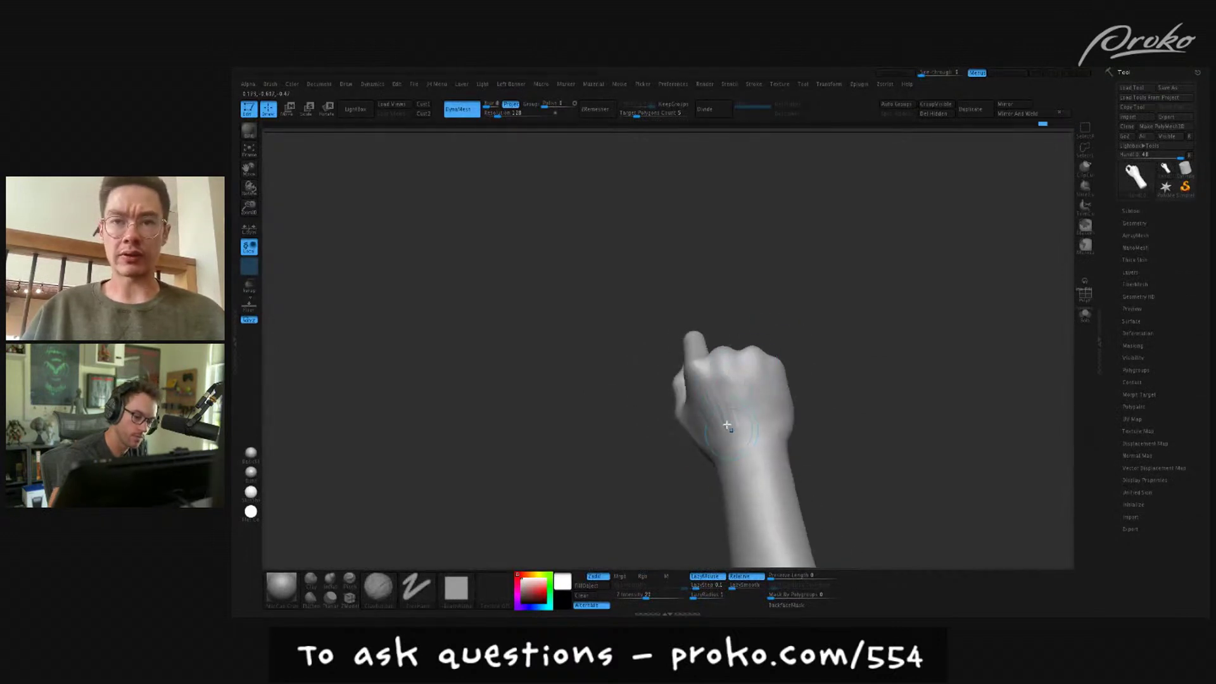
{"action": "right_click_drag", "start_coordinate": [731, 427], "coordinate": [697, 411]}
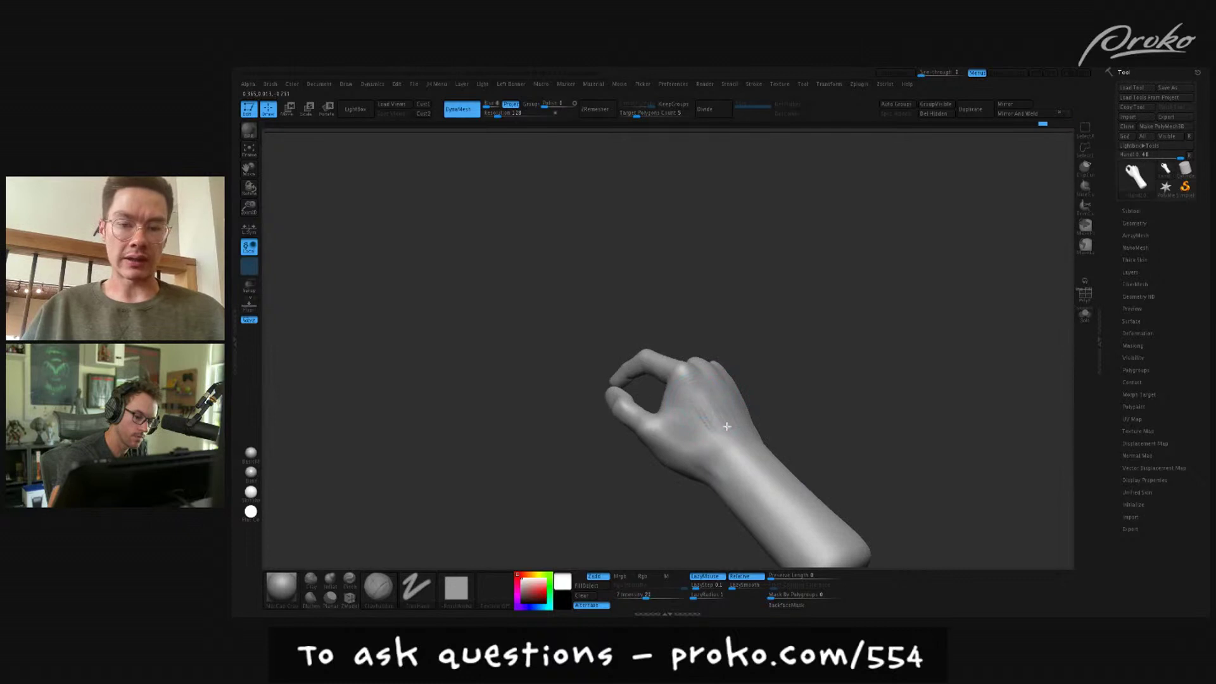
{"action": "mouse_move", "coordinate": [734, 386]}
{"action": "left_mouse_down"}
{"action": "mouse_move", "coordinate": [754, 380]}
{"action": "mouse_move", "coordinate": [741, 395]}
{"action": "mouse_move", "coordinate": [783, 406]}
{"action": "mouse_move", "coordinate": [774, 402]}
{"action": "mouse_move", "coordinate": [784, 426]}
{"action": "mouse_move", "coordinate": [777, 416]}
{"action": "mouse_move", "coordinate": [811, 367]}
{"action": "mouse_move", "coordinate": [790, 376]}
{"action": "mouse_move", "coordinate": [828, 385]}
{"action": "mouse_move", "coordinate": [766, 407]}
{"action": "left_mouse_up"}
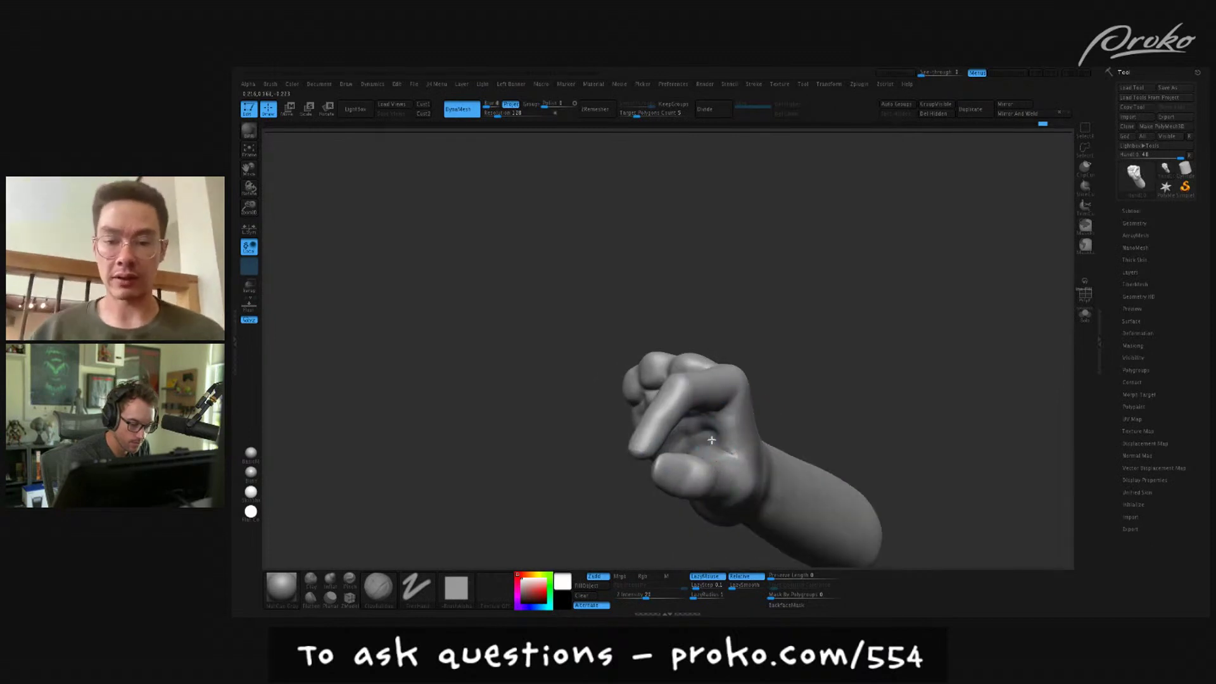
- Smooth and refine the web of the hand between the thumb and the index finger's base
{"action": "mouse_move", "coordinate": [710, 445]}
{"action": "right_mouse_down"}
{"action": "mouse_move", "coordinate": [754, 397]}
{"action": "mouse_move", "coordinate": [787, 388]}
{"action": "mouse_move", "coordinate": [763, 392]}
{"action": "right_mouse_up"}
{"action": "key", "text": "shift"}
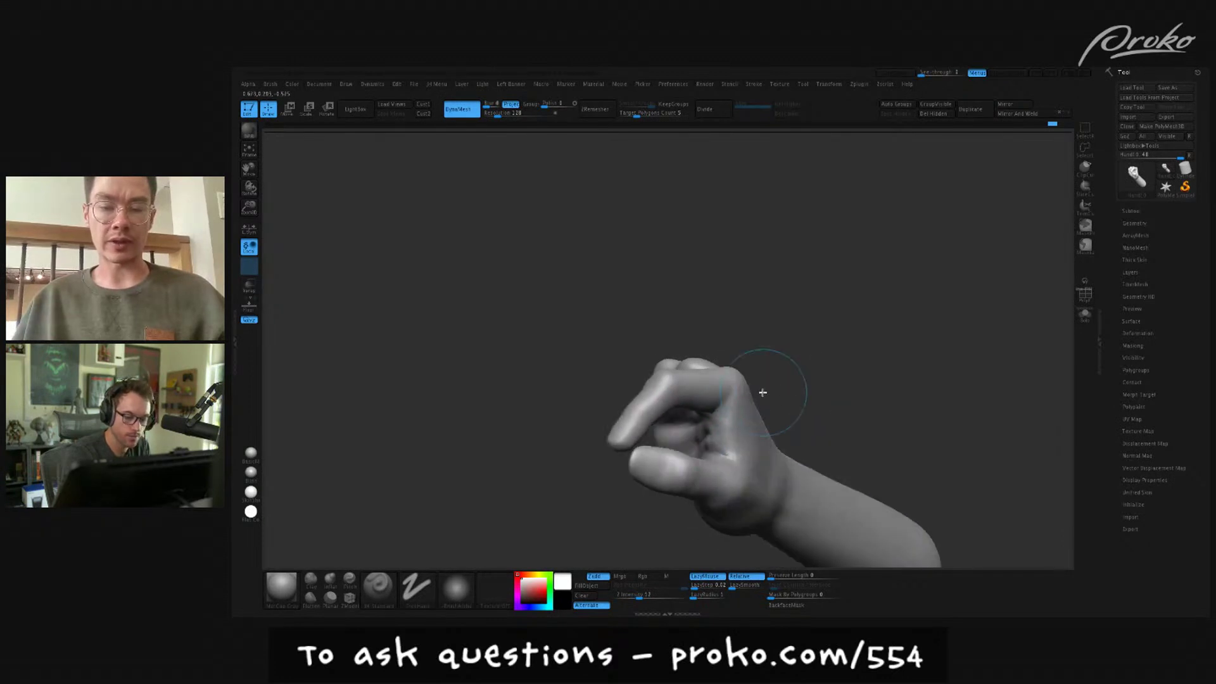
{"action": "key", "text": "shift"}
{"action": "mouse_move", "coordinate": [716, 419]}
{"action": "right_mouse_down"}
{"action": "mouse_move", "coordinate": [750, 355]}
{"action": "mouse_move", "coordinate": [768, 378]}
{"action": "right_mouse_up"}
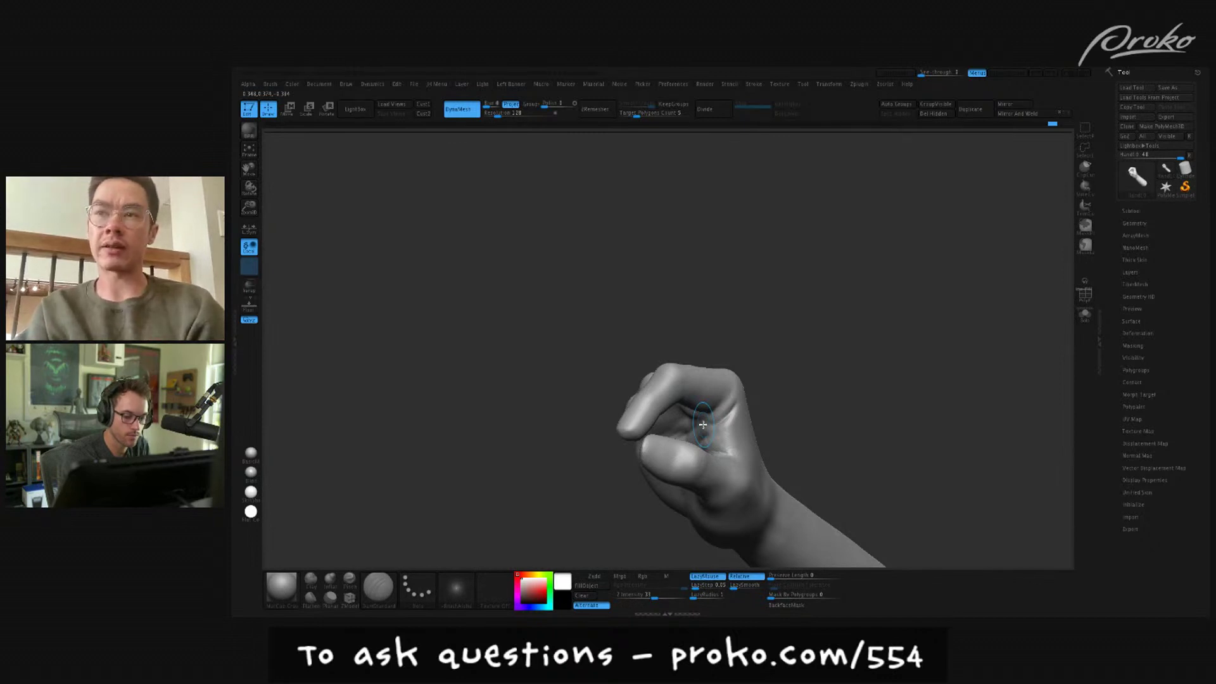
{"action": "mouse_move", "coordinate": [703, 424]}
{"action": "right_mouse_down"}
{"action": "mouse_move", "coordinate": [711, 397]}
{"action": "mouse_move", "coordinate": [785, 336]}
{"action": "mouse_move", "coordinate": [685, 405]}
{"action": "right_mouse_up"}
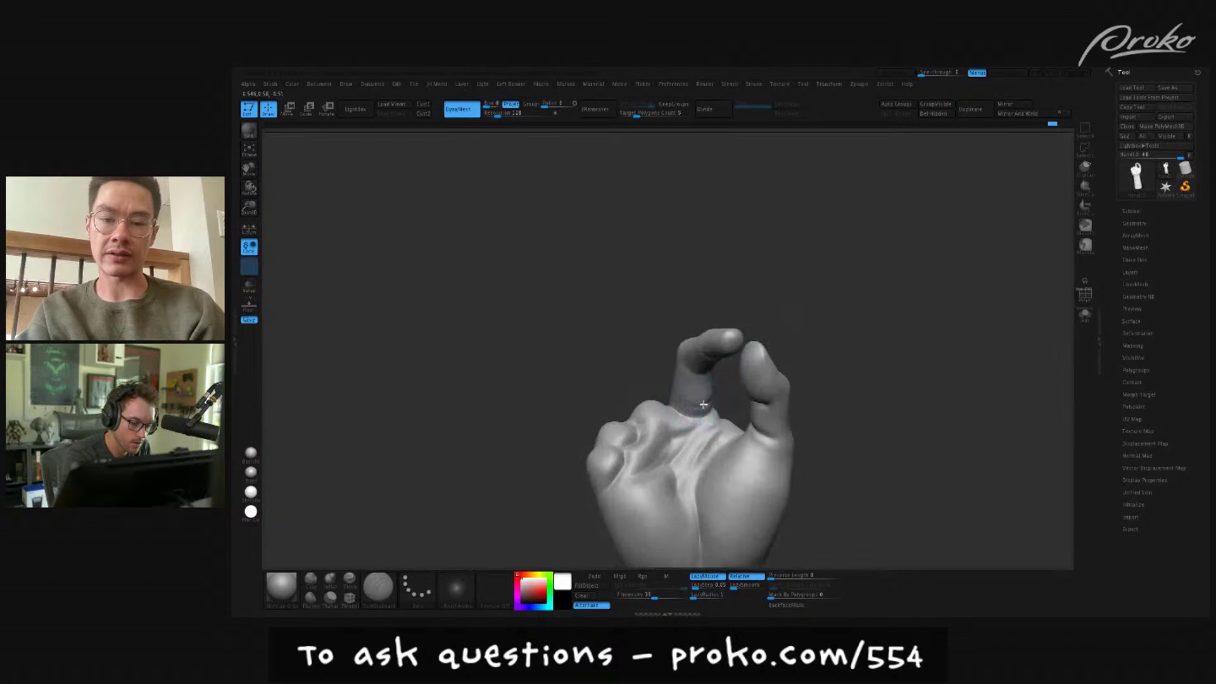
- Build up the palm side of the index finger's base with the ClayBuildup brush and soften it with Clay
{"action": "right_click_drag", "start_coordinate": [685, 405], "coordinate": [688, 416]}
{"action": "key", "text": "b"}
{"action": "key", "text": "c"}
{"action": "key", "text": "b"}
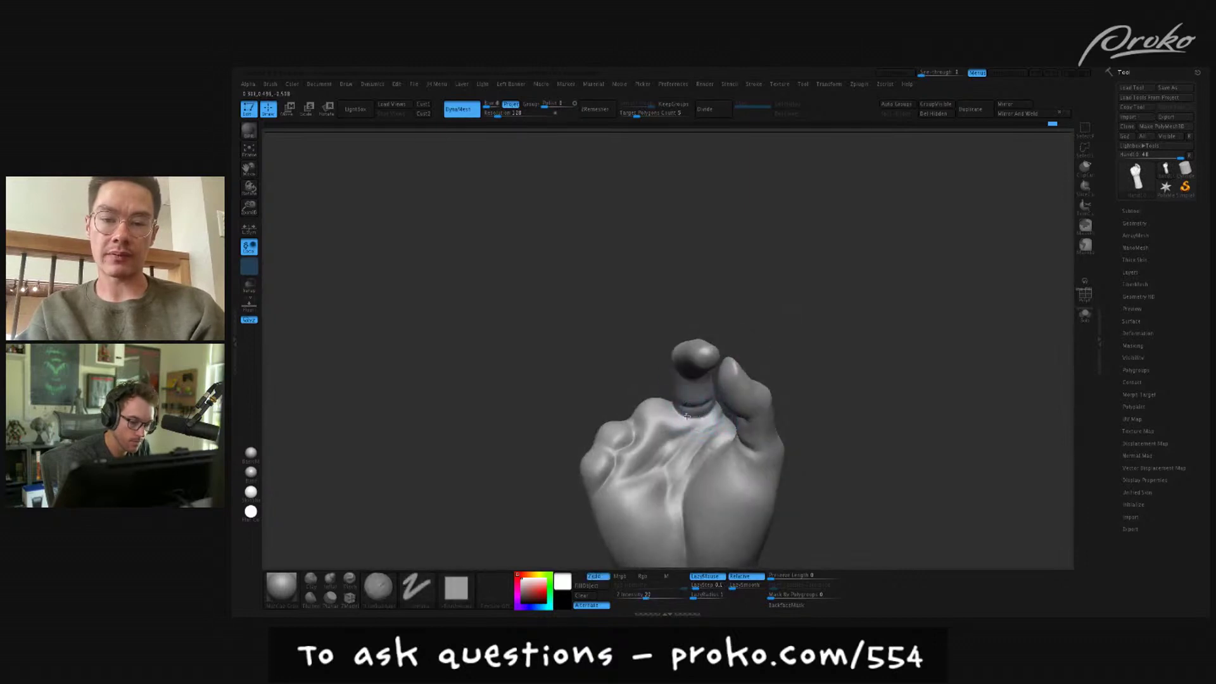
{"action": "left_click", "coordinate": [311, 581]}
{"action": "left_click_drag", "start_coordinate": [686, 411], "coordinate": [702, 413]}
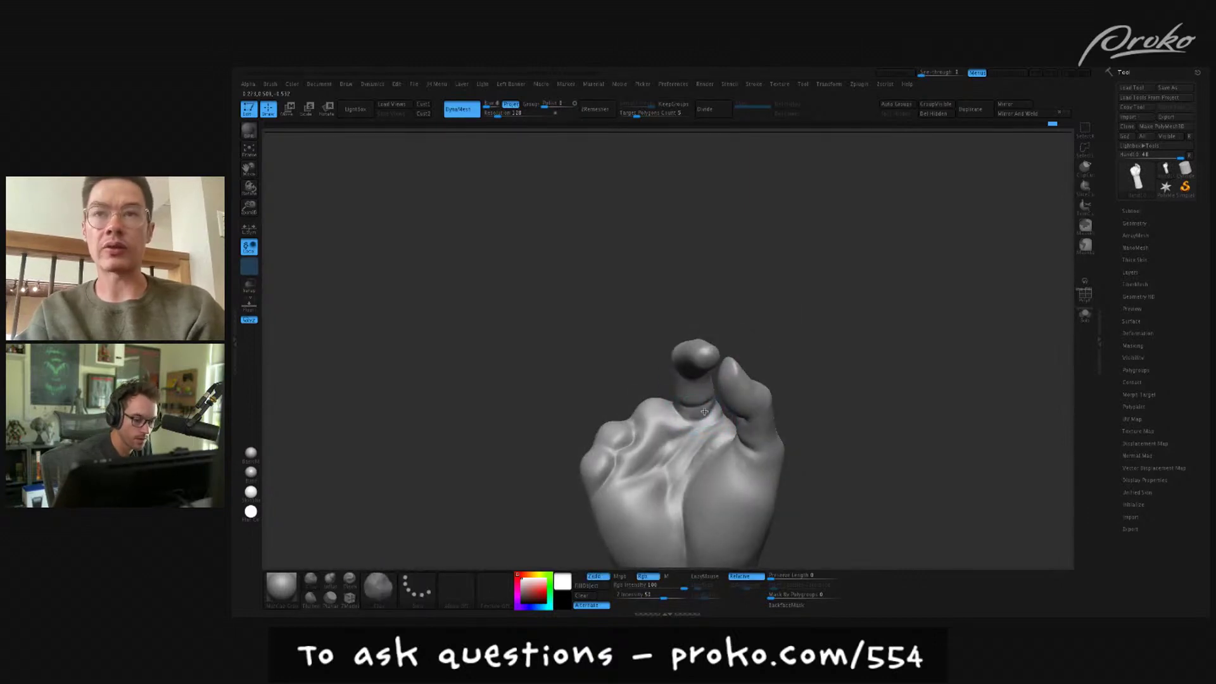
- Carve the crease under the index finger with the Dam Standard brush and fill around it with the Clay brush
{"action": "mouse_move", "coordinate": [795, 366]}
{"action": "right_mouse_down"}
{"action": "mouse_move", "coordinate": [769, 394]}
{"action": "mouse_move", "coordinate": [796, 388]}
{"action": "right_mouse_up"}
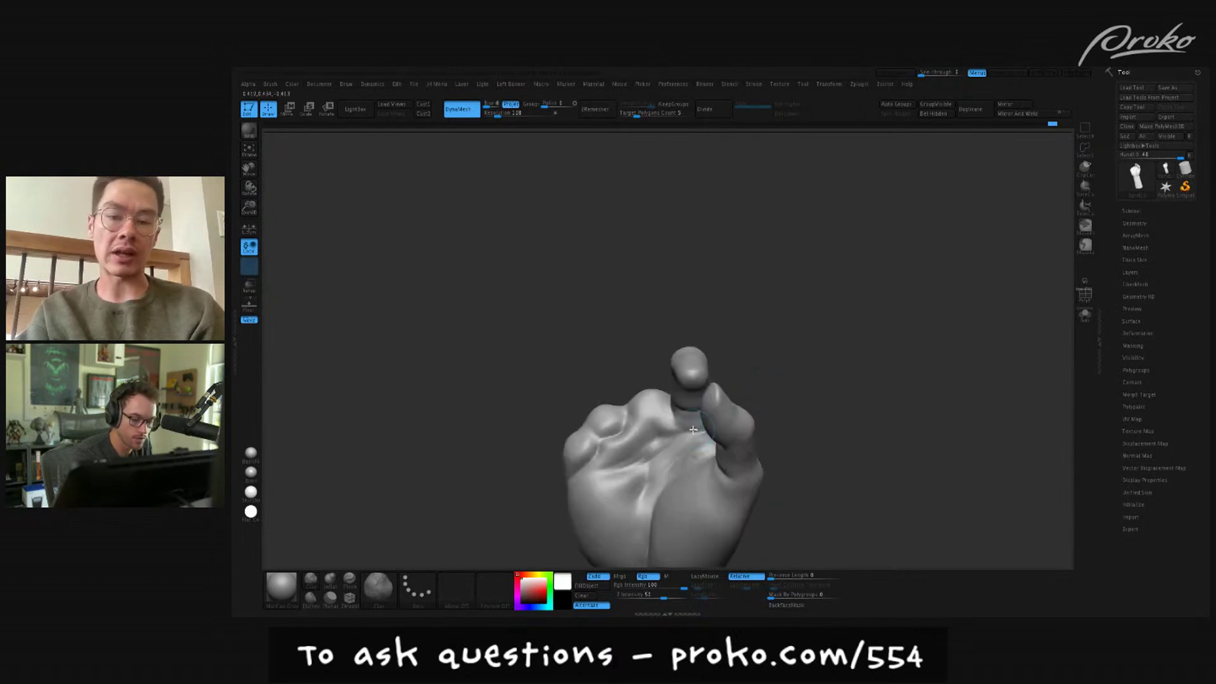
{"action": "right_click_drag", "start_coordinate": [693, 430], "coordinate": [814, 383]}
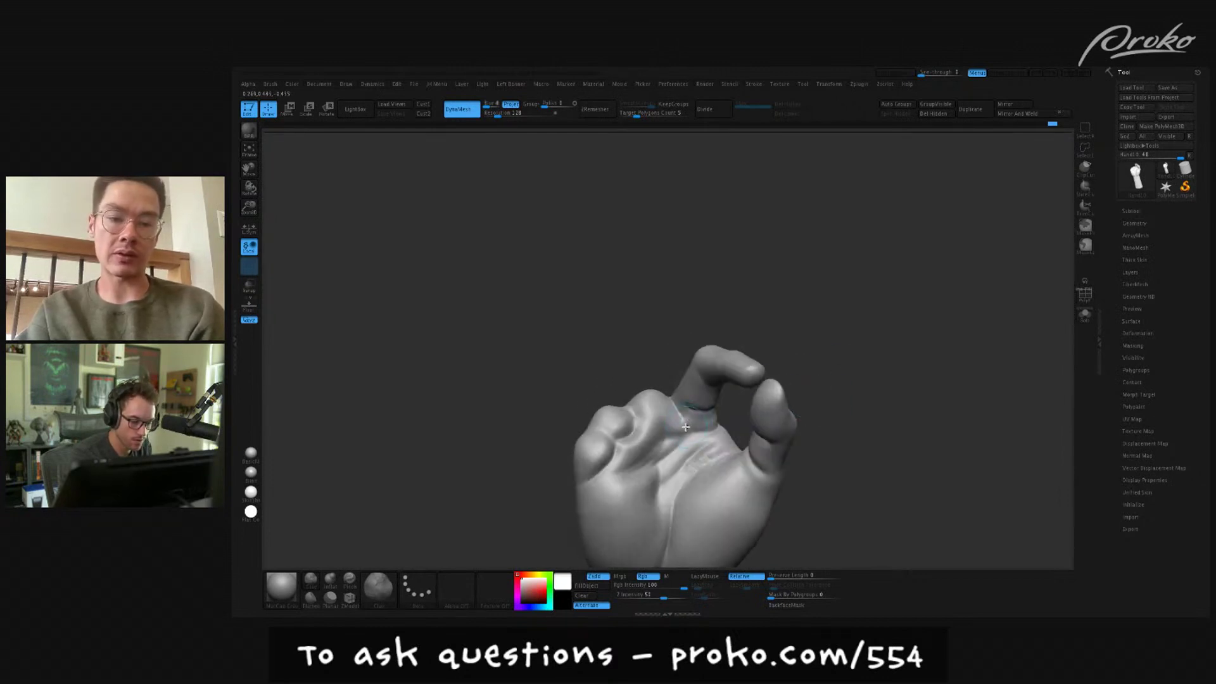
{"action": "key", "text": "b"}
{"action": "key", "text": "d"}
{"action": "key", "text": "s"}
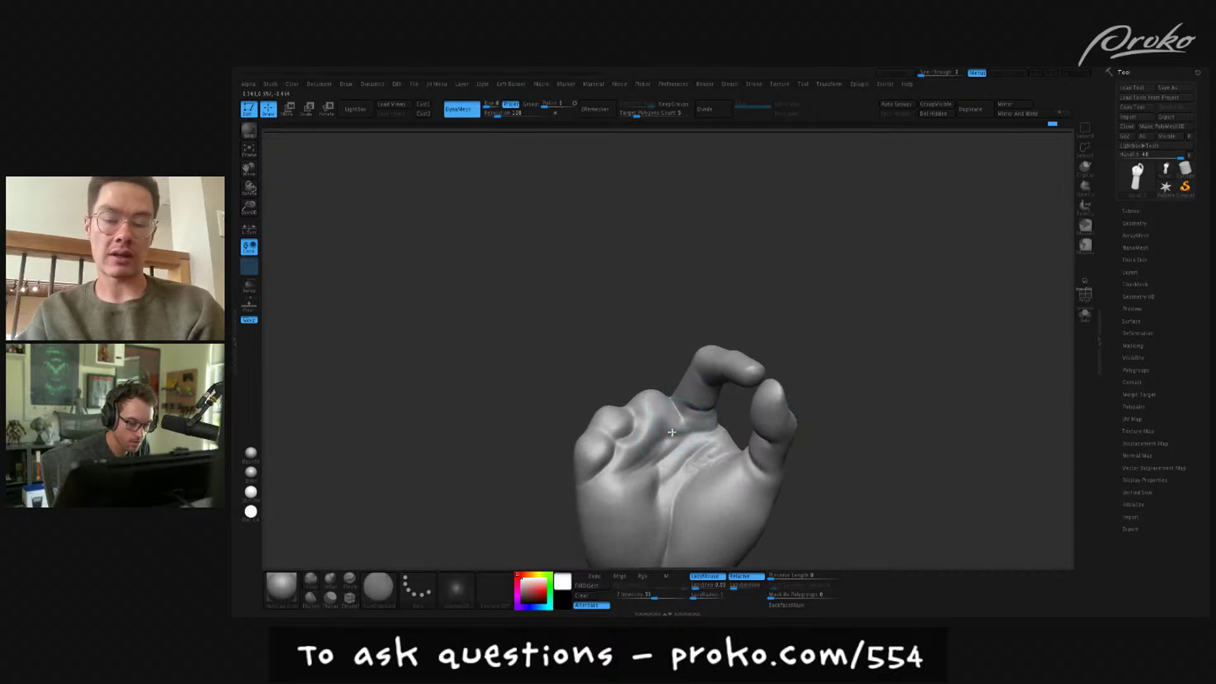
{"action": "key", "text": "b"}
{"action": "key", "text": "c"}
{"action": "key", "text": "l"}
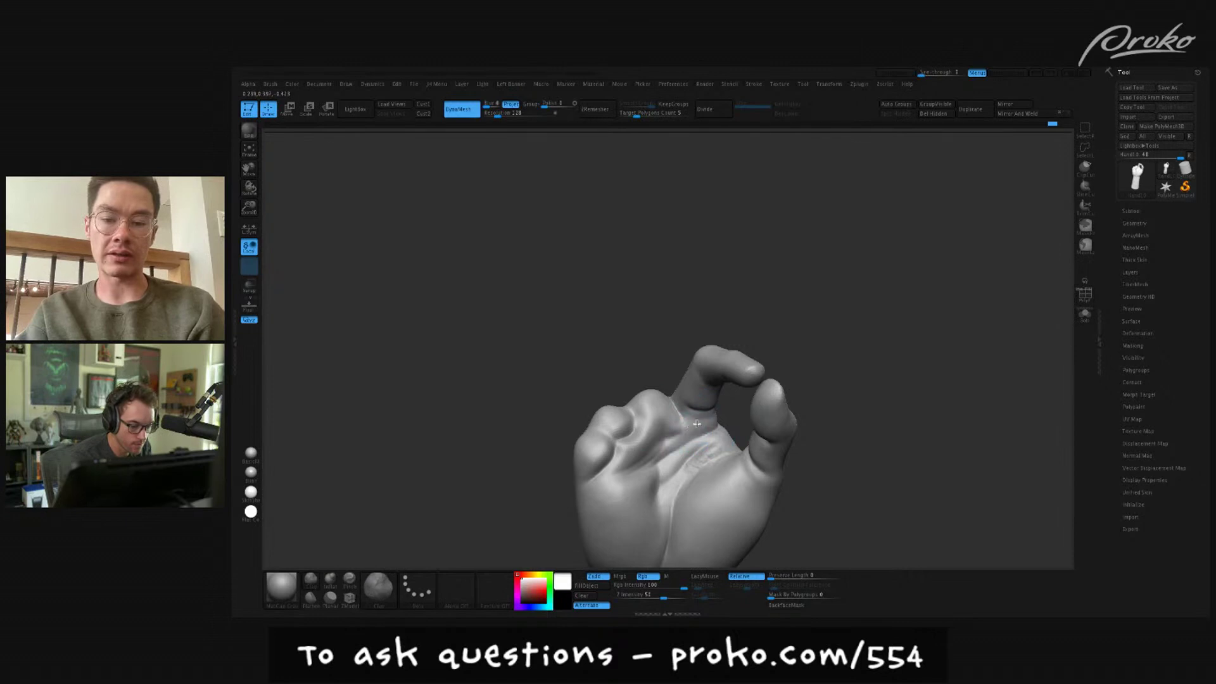
{"action": "left_click_drag", "start_coordinate": [821, 384], "coordinate": [911, 378]}
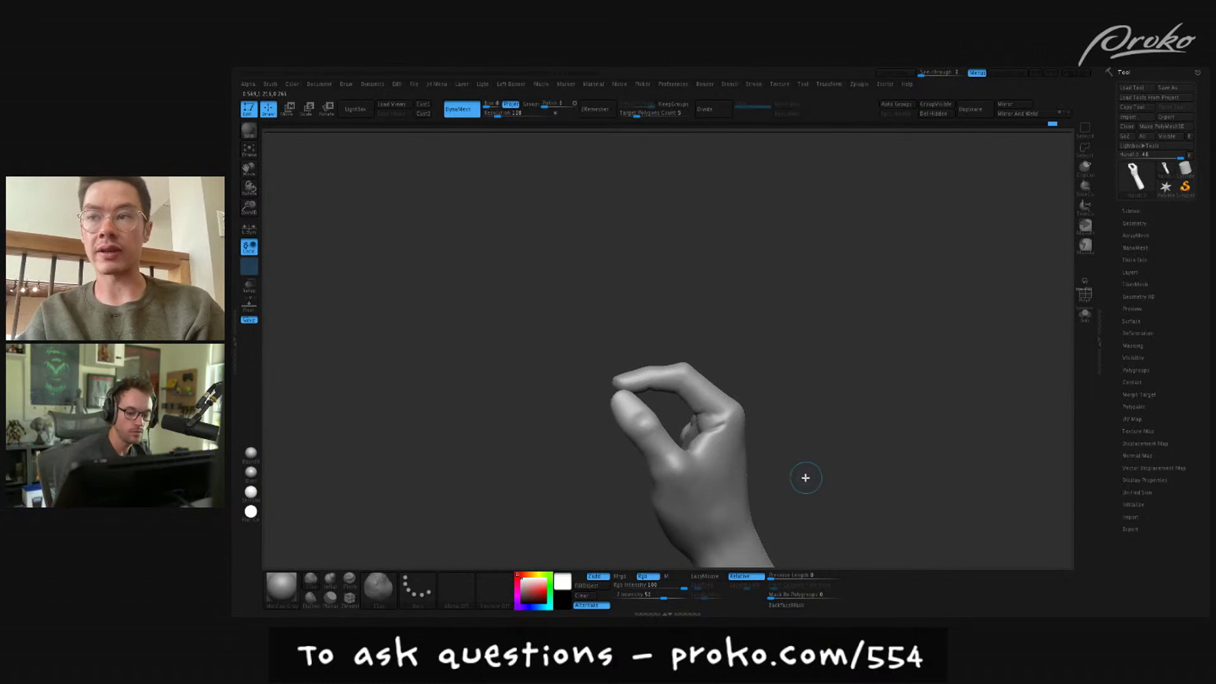
- Adjust the index fingertip toward the thumb with the Move brush, changing the brush size as needed
{"action": "left_click_drag", "start_coordinate": [806, 477], "coordinate": [919, 445]}
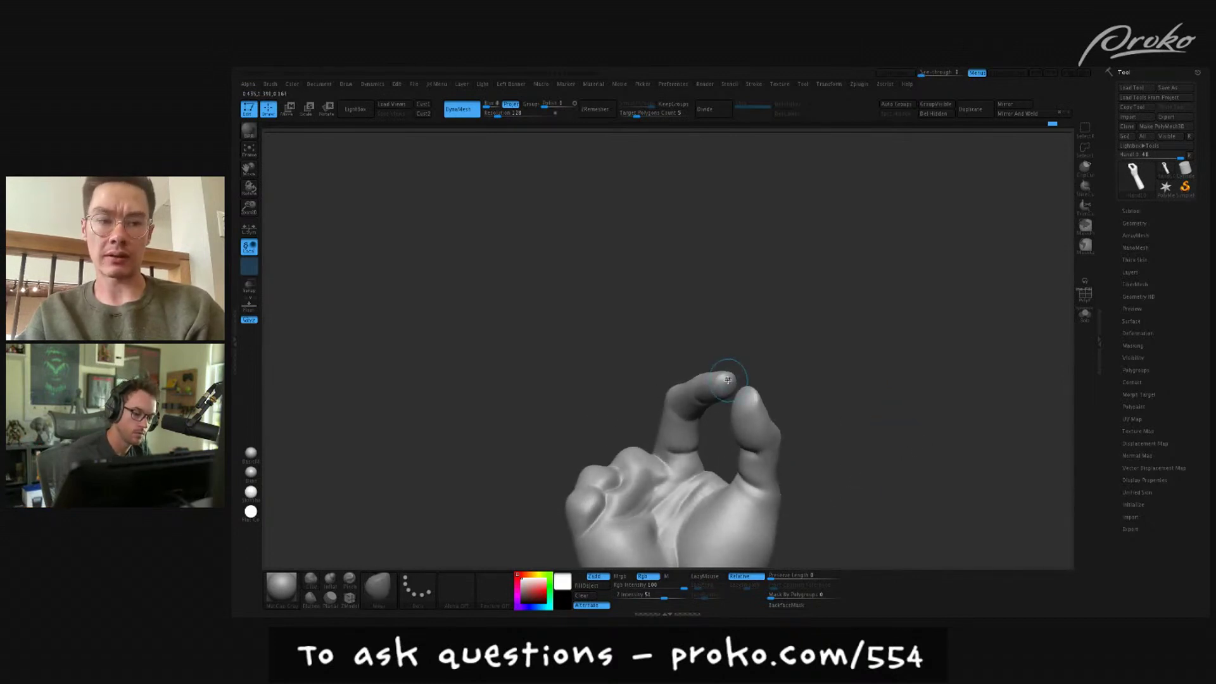
{"action": "right_click_drag", "start_coordinate": [733, 372], "coordinate": [731, 375]}
{"action": "key", "text": "s"}
{"action": "left_click_drag", "start_coordinate": [728, 379], "coordinate": [731, 379]}
{"action": "mouse_move", "coordinate": [731, 379]}
{"action": "right_mouse_down"}
{"action": "mouse_move", "coordinate": [780, 357]}
{"action": "mouse_move", "coordinate": [806, 321]}
{"action": "mouse_move", "coordinate": [823, 347]}
{"action": "mouse_move", "coordinate": [789, 353]}
{"action": "mouse_move", "coordinate": [814, 361]}
{"action": "mouse_move", "coordinate": [782, 342]}
{"action": "mouse_move", "coordinate": [658, 413]}
{"action": "right_mouse_up"}
{"action": "key", "text": "s"}
- Refine the volume and contour of the index finger where it meets the thumb and switch back to the Move brush
{"action": "right_click_drag", "start_coordinate": [711, 356], "coordinate": [652, 406]}
{"action": "right_click_drag", "start_coordinate": [720, 348], "coordinate": [753, 338]}
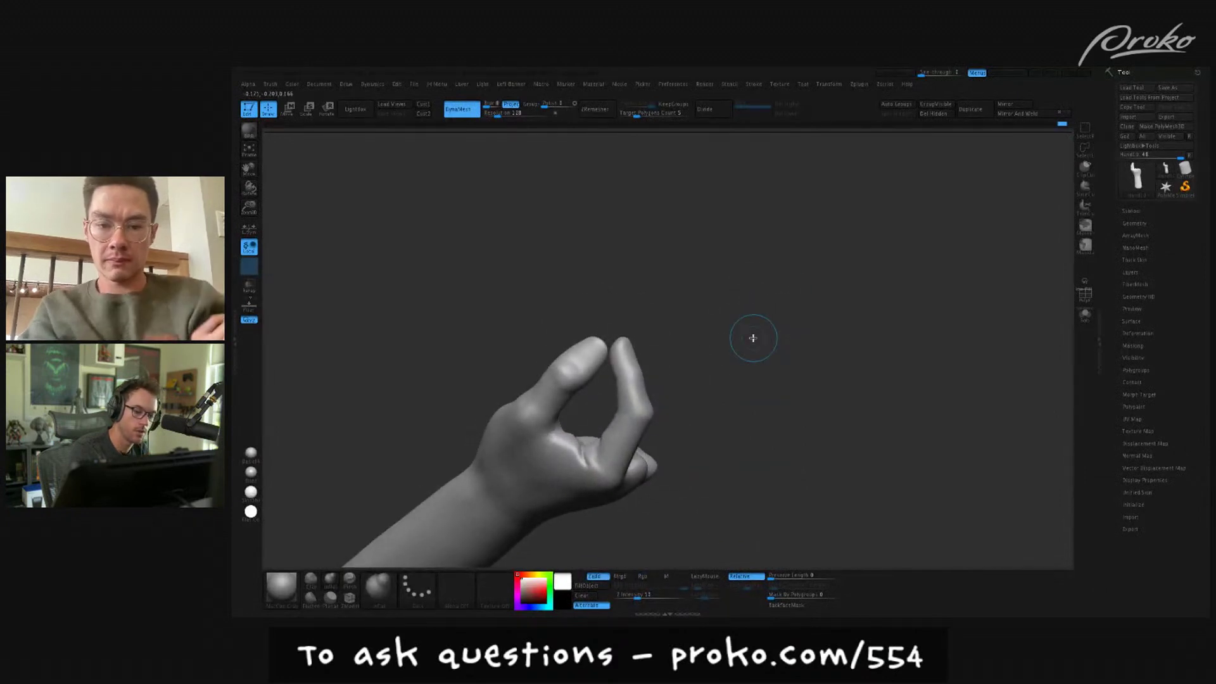
{"action": "right_click_drag", "start_coordinate": [752, 338], "coordinate": [646, 347]}
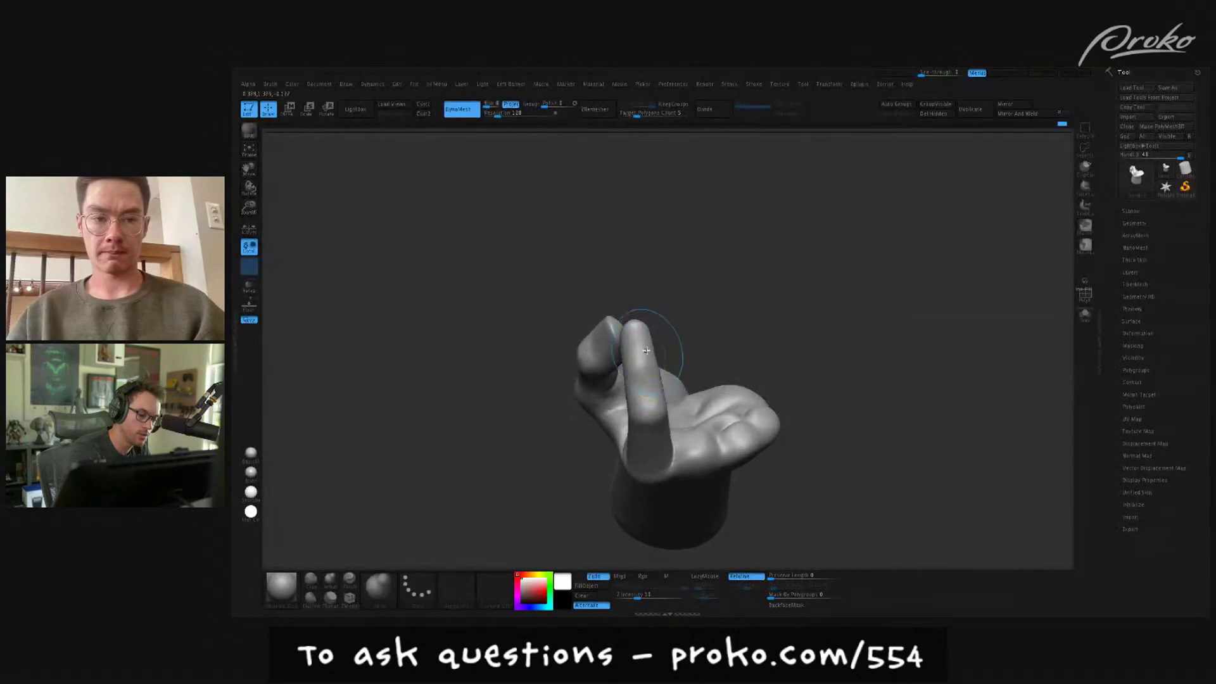
{"action": "right_click_drag", "start_coordinate": [646, 350], "coordinate": [647, 377]}
{"action": "mouse_move", "coordinate": [692, 299]}
{"action": "right_mouse_down"}
{"action": "mouse_move", "coordinate": [653, 333]}
{"action": "mouse_move", "coordinate": [714, 307]}
{"action": "right_mouse_up"}
{"action": "key", "text": "b"}
{"action": "key", "text": "m"}
{"action": "key", "text": "v"}
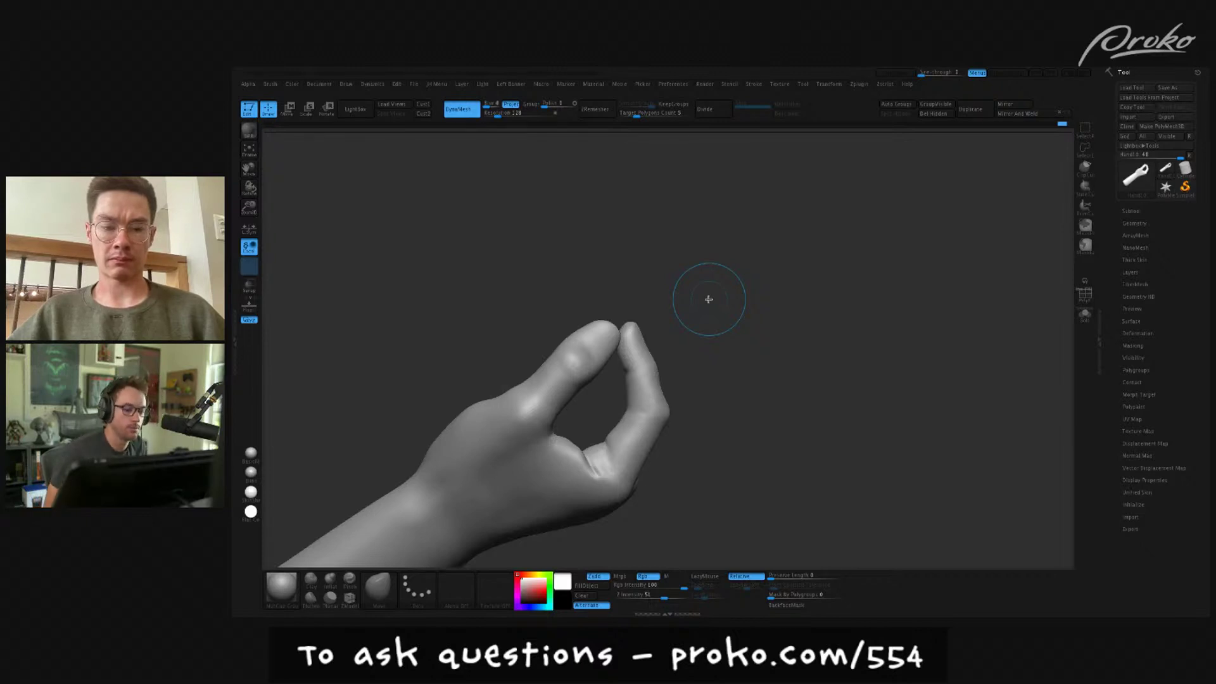
- Build up the ring finger stub on the palm side with the ClayBuildup brush at an adjusted brush size
{"action": "mouse_move", "coordinate": [849, 467]}
{"action": "left_mouse_down"}
{"action": "mouse_move", "coordinate": [887, 479]}
{"action": "mouse_move", "coordinate": [831, 439]}
{"action": "mouse_move", "coordinate": [836, 469]}
{"action": "mouse_move", "coordinate": [879, 483]}
{"action": "mouse_move", "coordinate": [882, 467]}
{"action": "mouse_move", "coordinate": [877, 494]}
{"action": "mouse_move", "coordinate": [804, 494]}
{"action": "mouse_move", "coordinate": [849, 437]}
{"action": "mouse_move", "coordinate": [823, 481]}
{"action": "mouse_move", "coordinate": [885, 457]}
{"action": "mouse_move", "coordinate": [871, 466]}
{"action": "left_mouse_up"}
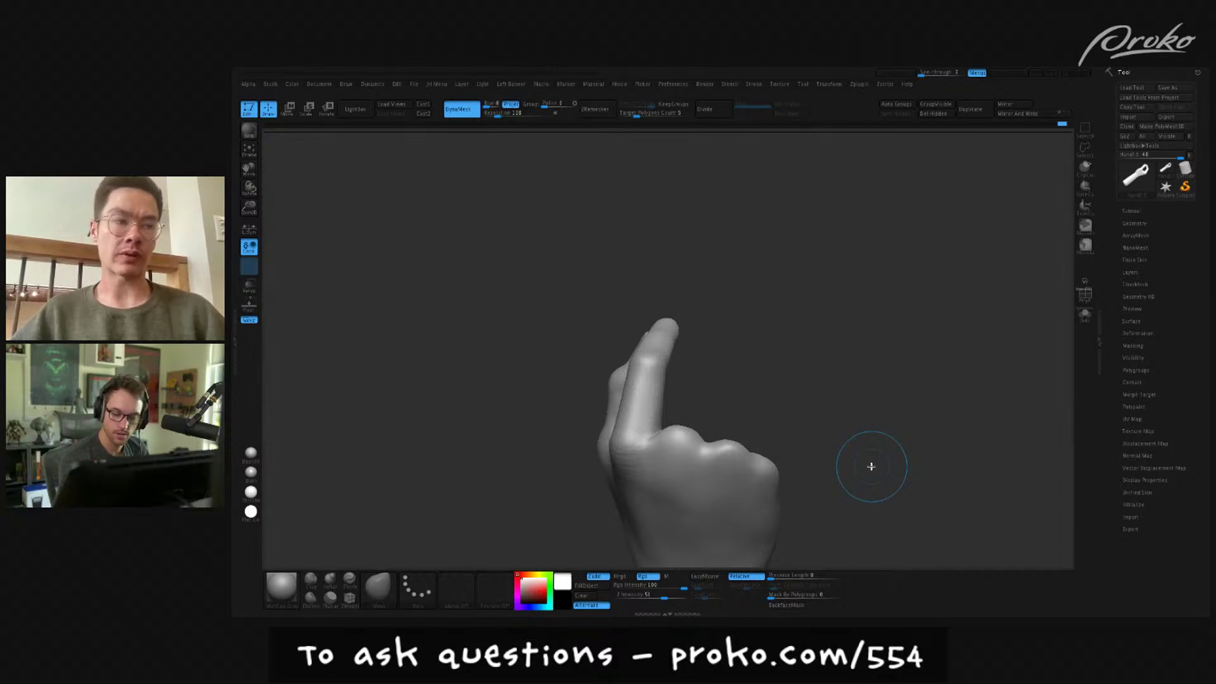
{"action": "left_click_drag", "start_coordinate": [906, 483], "coordinate": [875, 485]}
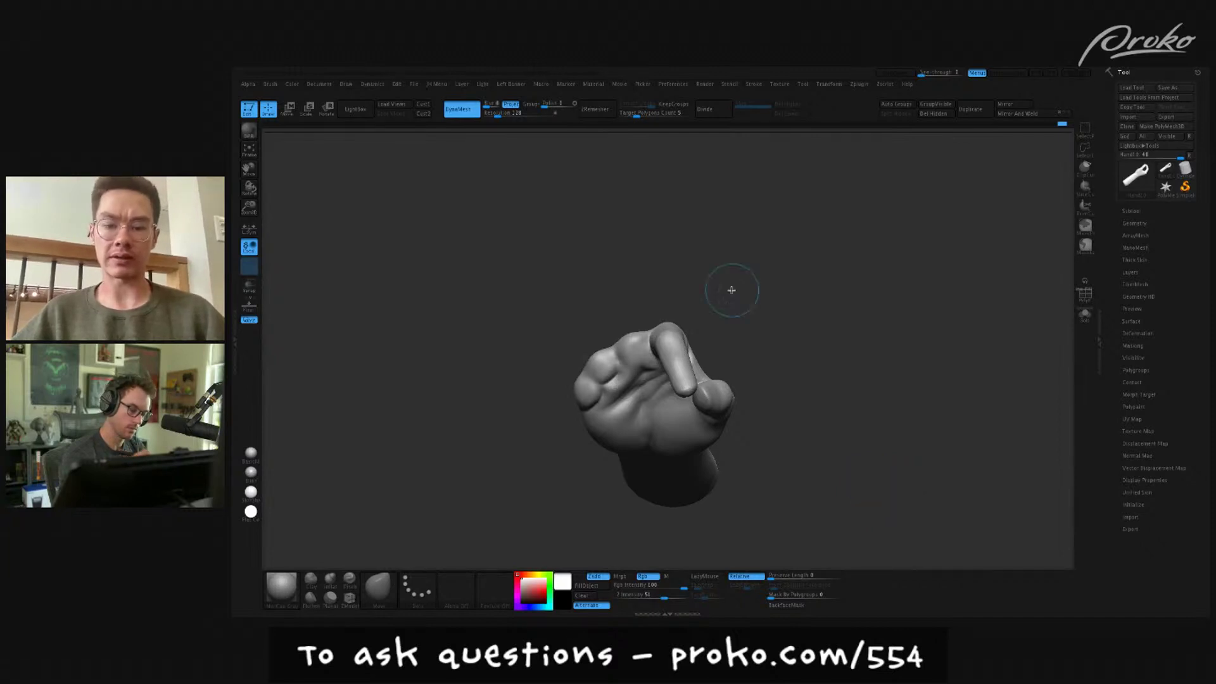
{"action": "left_click_drag", "start_coordinate": [875, 483], "coordinate": [726, 271]}
{"action": "right_click_drag", "start_coordinate": [591, 369], "coordinate": [595, 411], "text": "ctrl"}
{"action": "key", "text": "b"}
{"action": "key", "text": "c"}
{"action": "key", "text": "b"}
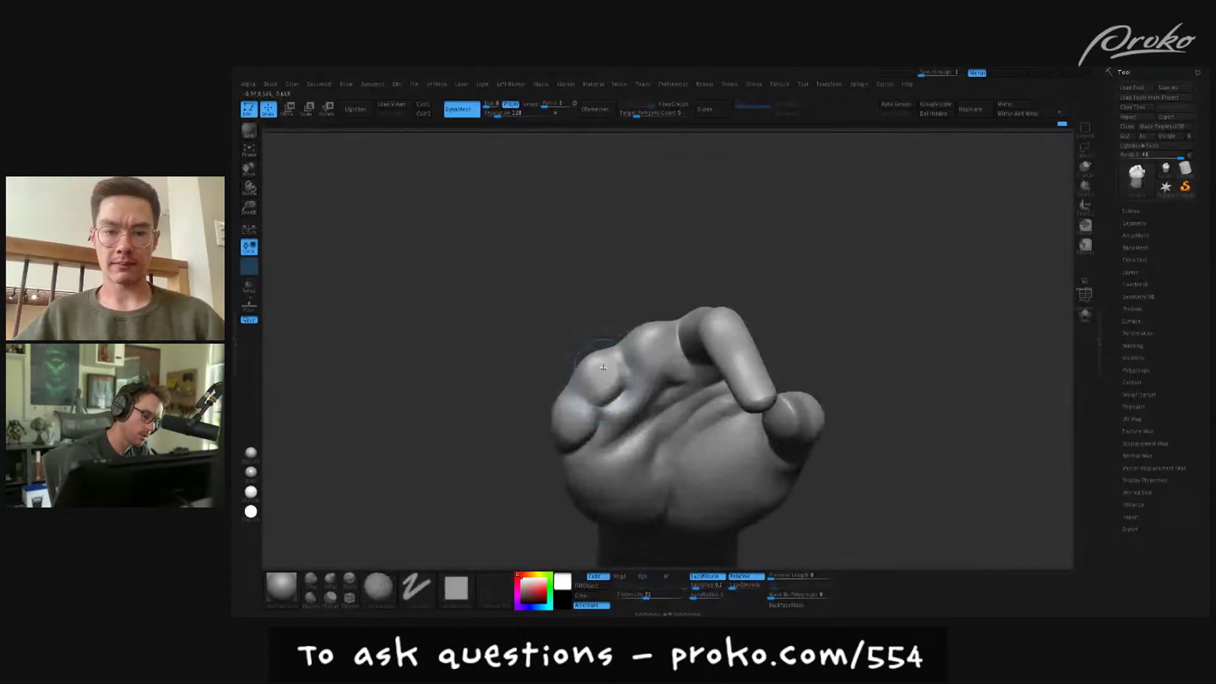
{"action": "key", "text": "s"}
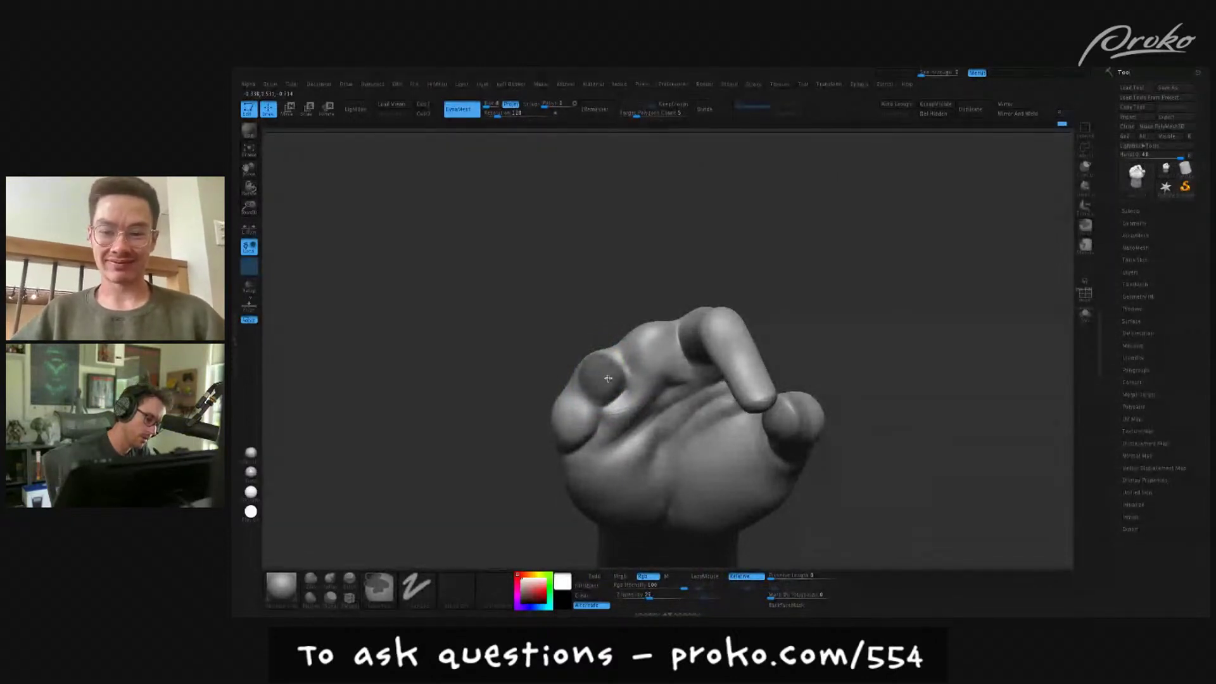
- Undo the last strokes around the ring finger stub and isolate the stub with a mask
{"action": "key", "text": "ctrl+shift+z"}
{"action": "key", "text": "ctrl+shift+z"}
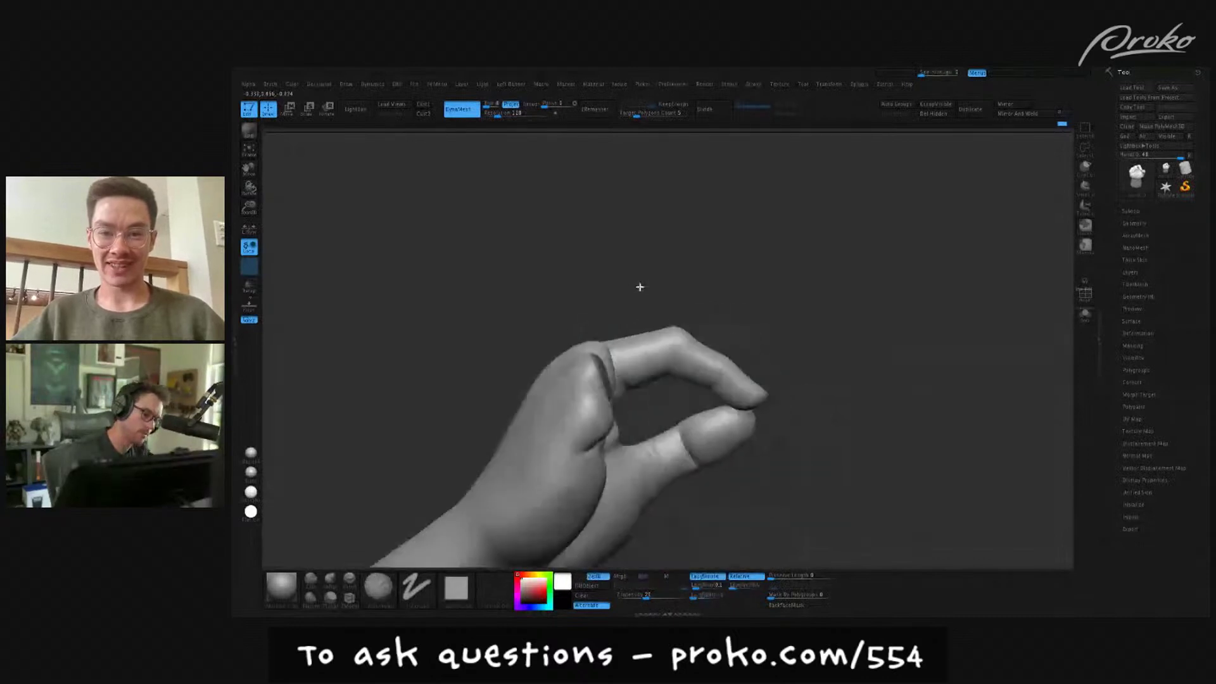
{"action": "key", "text": "ctrl+z"}
{"action": "key", "text": "ctrl+z"}
{"action": "key", "text": "ctrl+z"}
{"action": "key", "text": "ctrl+z"}
{"action": "mouse_move", "coordinate": [592, 307]}
{"action": "left_mouse_down"}
{"action": "mouse_move", "coordinate": [757, 288]}
{"action": "mouse_move", "coordinate": [763, 309]}
{"action": "mouse_move", "coordinate": [769, 279]}
{"action": "left_mouse_up"}
- Pull the unmasked ring finger stub outward into a finger segment with a move transpose line
{"action": "key", "text": "w"}
{"action": "left_click_drag", "start_coordinate": [589, 394], "coordinate": [778, 404]}
{"action": "left_click_drag", "start_coordinate": [683, 399], "coordinate": [719, 408]}
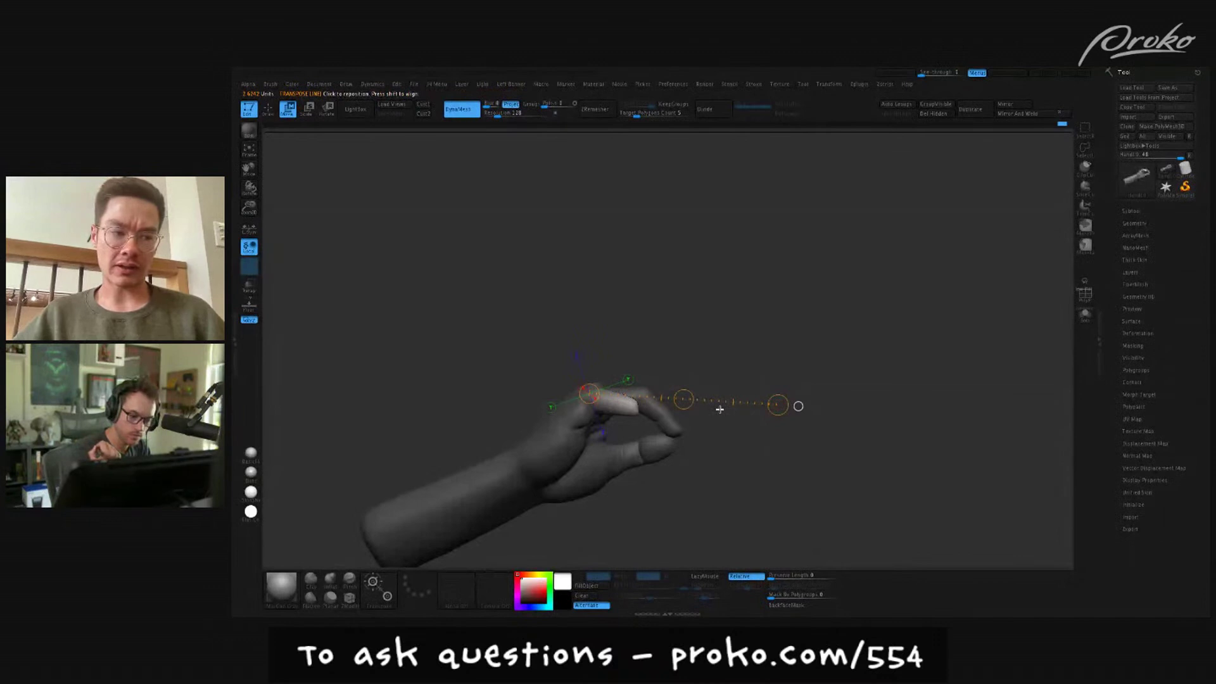
{"action": "left_click_drag", "start_coordinate": [684, 399], "coordinate": [655, 340]}
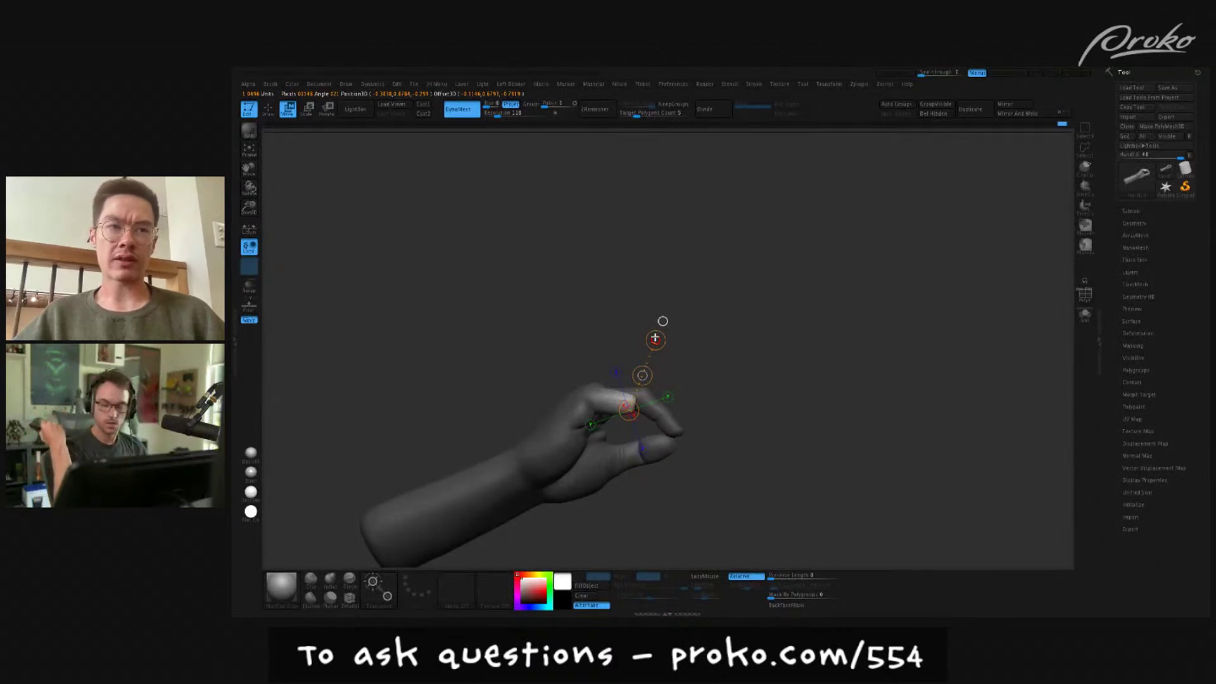
- Reposition the new ring finger segment with a second move transpose line and return to sculpting mode
{"action": "key", "text": "q"}
{"action": "mouse_move", "coordinate": [769, 388]}
{"action": "left_mouse_down", "text": "alt"}
{"action": "mouse_move", "coordinate": [779, 430]}
{"action": "mouse_move", "coordinate": [785, 350]}
{"action": "left_mouse_up", "text": "alt"}
{"action": "key", "text": "w"}
{"action": "mouse_move", "coordinate": [632, 428]}
{"action": "left_mouse_down"}
{"action": "mouse_move", "coordinate": [827, 348]}
{"action": "mouse_move", "coordinate": [871, 359]}
{"action": "mouse_move", "coordinate": [848, 380]}
{"action": "left_mouse_up"}
{"action": "key", "text": "q"}
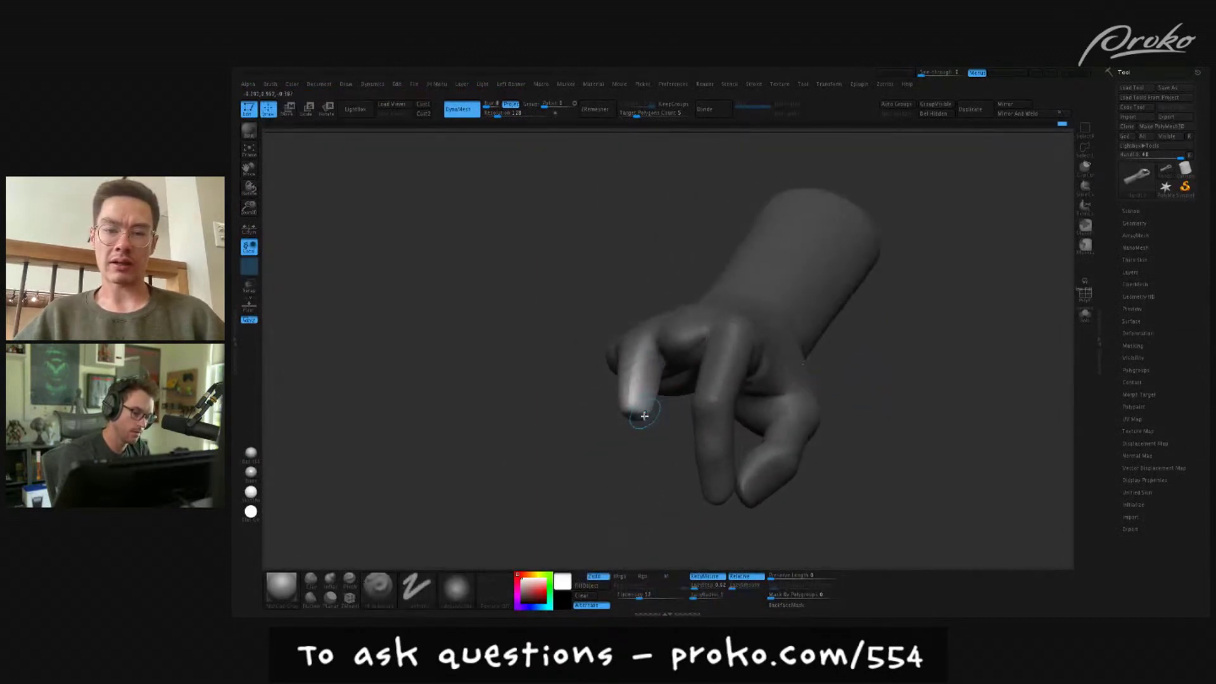
- Cut a flat slice off the outer side of the ring finger segment with a curve cut along its length
{"action": "mouse_move", "coordinate": [655, 428]}
{"action": "left_mouse_down"}
{"action": "mouse_move", "coordinate": [628, 408]}
{"action": "mouse_move", "coordinate": [630, 427]}
{"action": "mouse_move", "coordinate": [701, 313]}
{"action": "mouse_move", "coordinate": [787, 293]}
{"action": "left_mouse_up"}
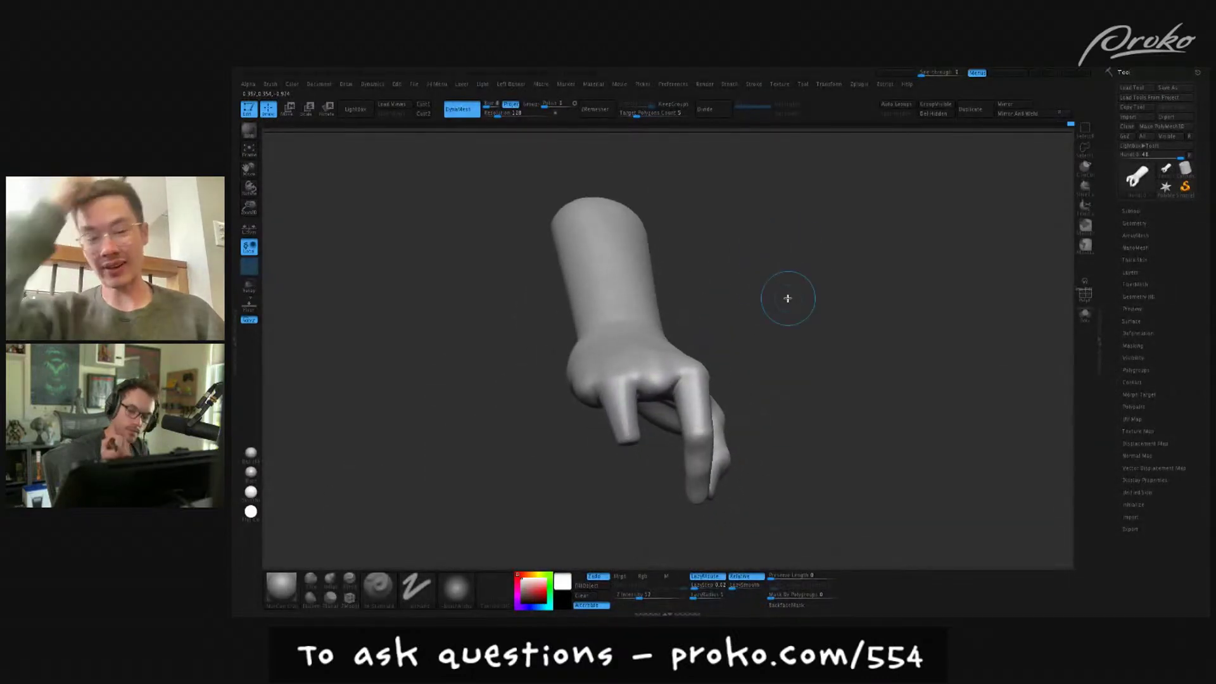
{"action": "left_click_drag", "start_coordinate": [790, 345], "coordinate": [790, 388]}
{"action": "mouse_move", "coordinate": [625, 466]}
{"action": "left_mouse_down", "text": "ctrl+shift"}
{"action": "mouse_move", "coordinate": [603, 389]}
{"action": "mouse_move", "coordinate": [577, 390]}
{"action": "left_mouse_up", "text": "ctrl+shift"}
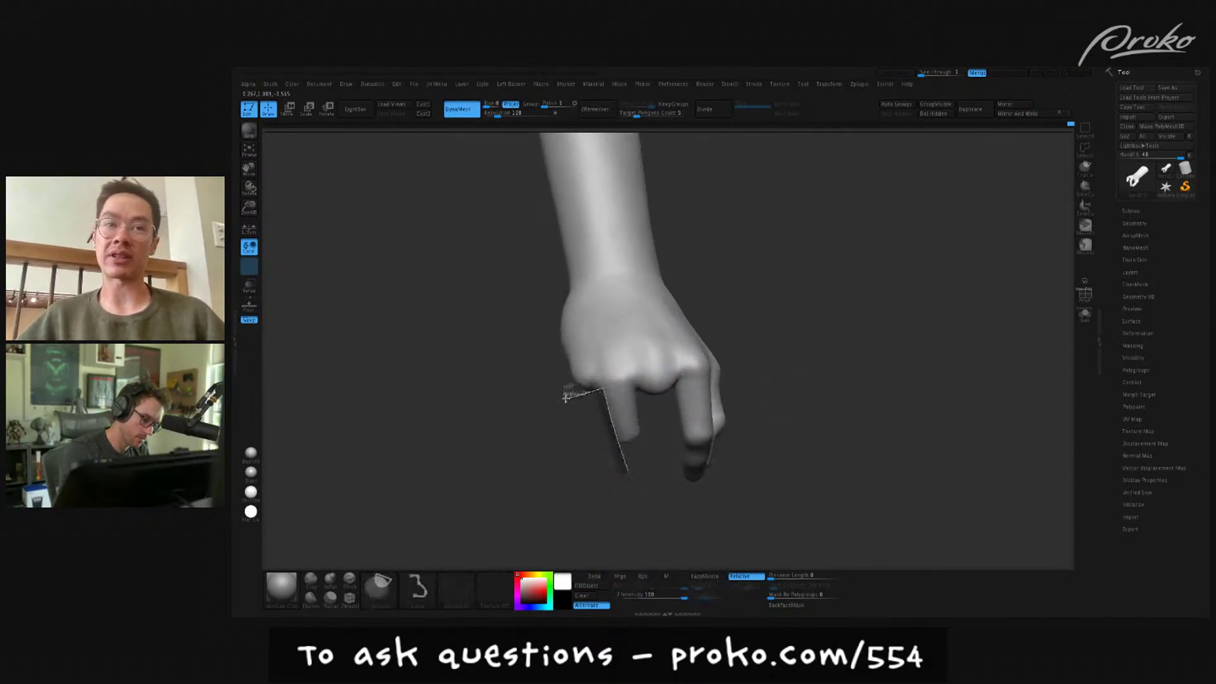
{"action": "mouse_move", "coordinate": [795, 315]}
{"action": "left_mouse_down"}
{"action": "mouse_move", "coordinate": [793, 268]}
{"action": "mouse_move", "coordinate": [830, 272]}
{"action": "mouse_move", "coordinate": [796, 293]}
{"action": "mouse_move", "coordinate": [765, 271]}
{"action": "mouse_move", "coordinate": [773, 342]}
{"action": "mouse_move", "coordinate": [763, 336]}
{"action": "mouse_move", "coordinate": [768, 323]}
{"action": "mouse_move", "coordinate": [836, 415]}
{"action": "mouse_move", "coordinate": [929, 440]}
{"action": "mouse_move", "coordinate": [852, 478]}
{"action": "mouse_move", "coordinate": [875, 432]}
{"action": "mouse_move", "coordinate": [855, 495]}
{"action": "mouse_move", "coordinate": [868, 491]}
{"action": "mouse_move", "coordinate": [867, 475]}
{"action": "left_mouse_up"}
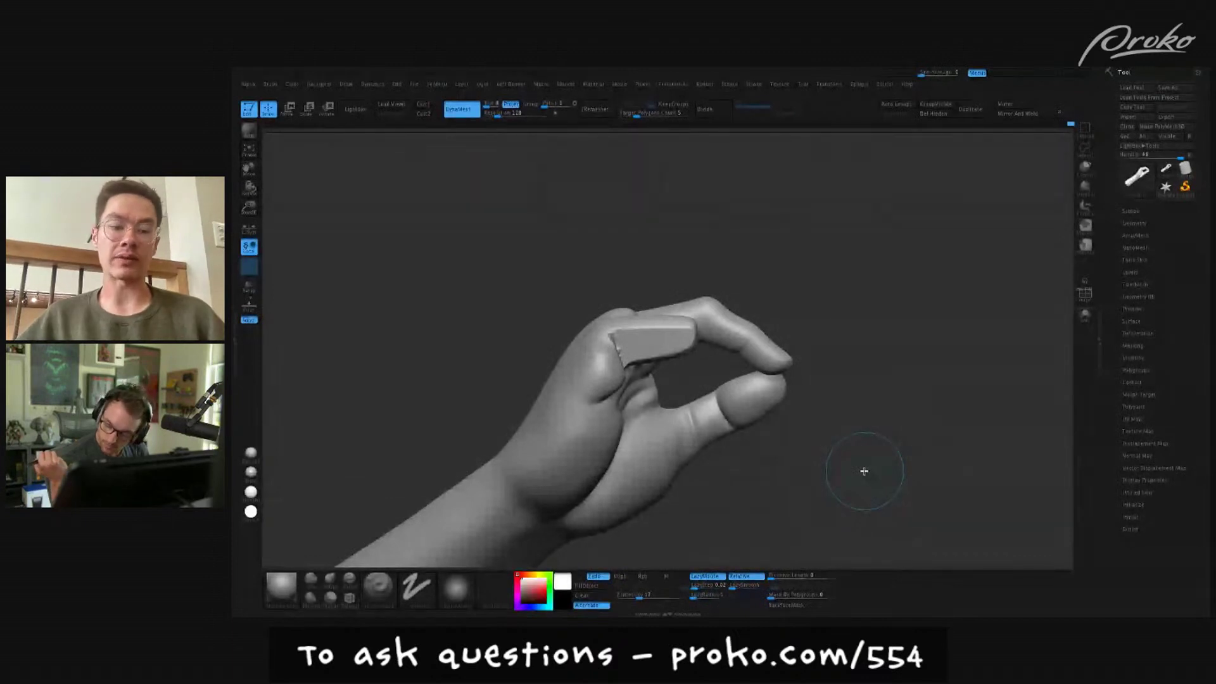
{"action": "mouse_move", "coordinate": [876, 456]}
{"action": "left_mouse_down"}
{"action": "mouse_move", "coordinate": [876, 488]}
{"action": "mouse_move", "coordinate": [879, 473]}
{"action": "left_mouse_up"}
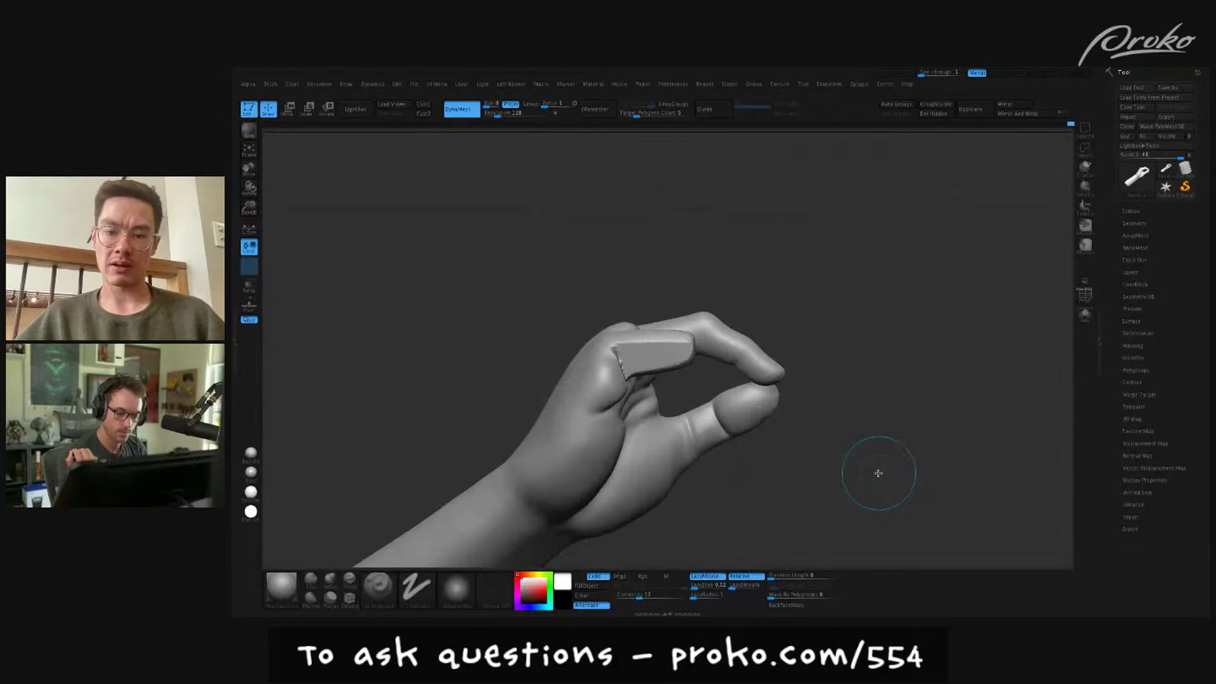
- Reshape the knuckle area at the ring finger's base with a resized Move brush
{"action": "mouse_move", "coordinate": [874, 429]}
{"action": "left_mouse_down"}
{"action": "mouse_move", "coordinate": [874, 461]}
{"action": "mouse_move", "coordinate": [603, 336]}
{"action": "left_mouse_up"}
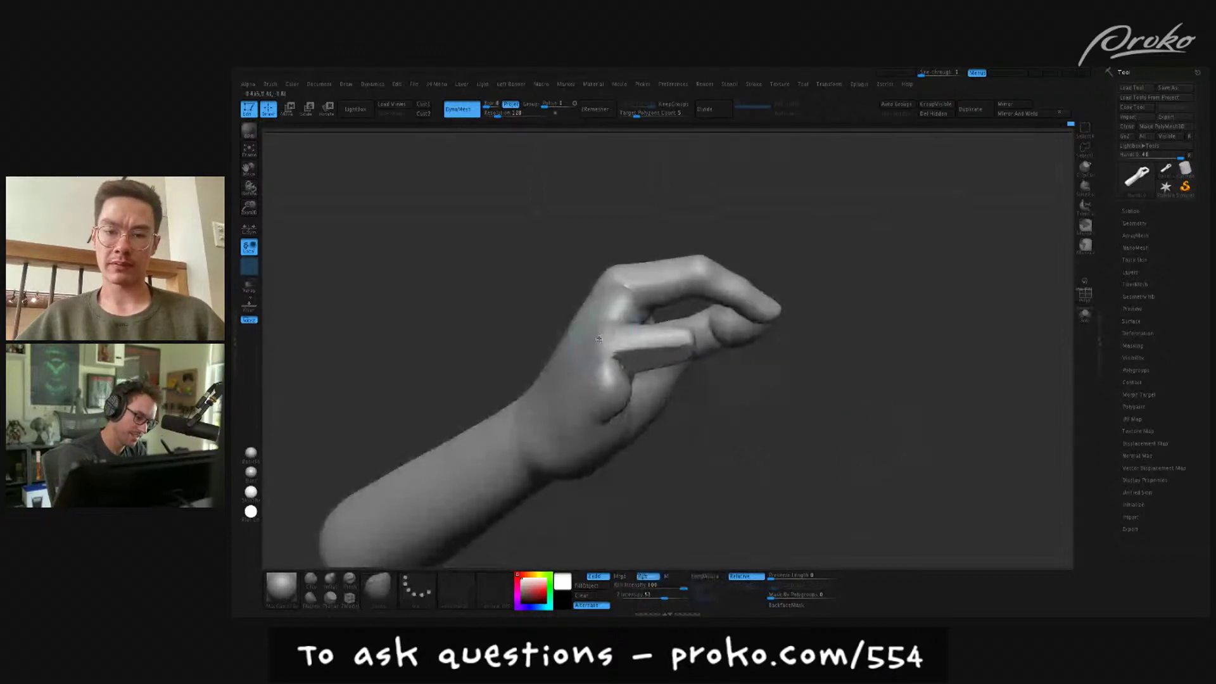
{"action": "mouse_move", "coordinate": [602, 340]}
{"action": "right_mouse_down"}
{"action": "mouse_move", "coordinate": [584, 332]}
{"action": "mouse_move", "coordinate": [621, 342]}
{"action": "right_mouse_up"}
{"action": "key", "text": "s"}
{"action": "left_click_drag", "start_coordinate": [617, 342], "coordinate": [622, 343]}
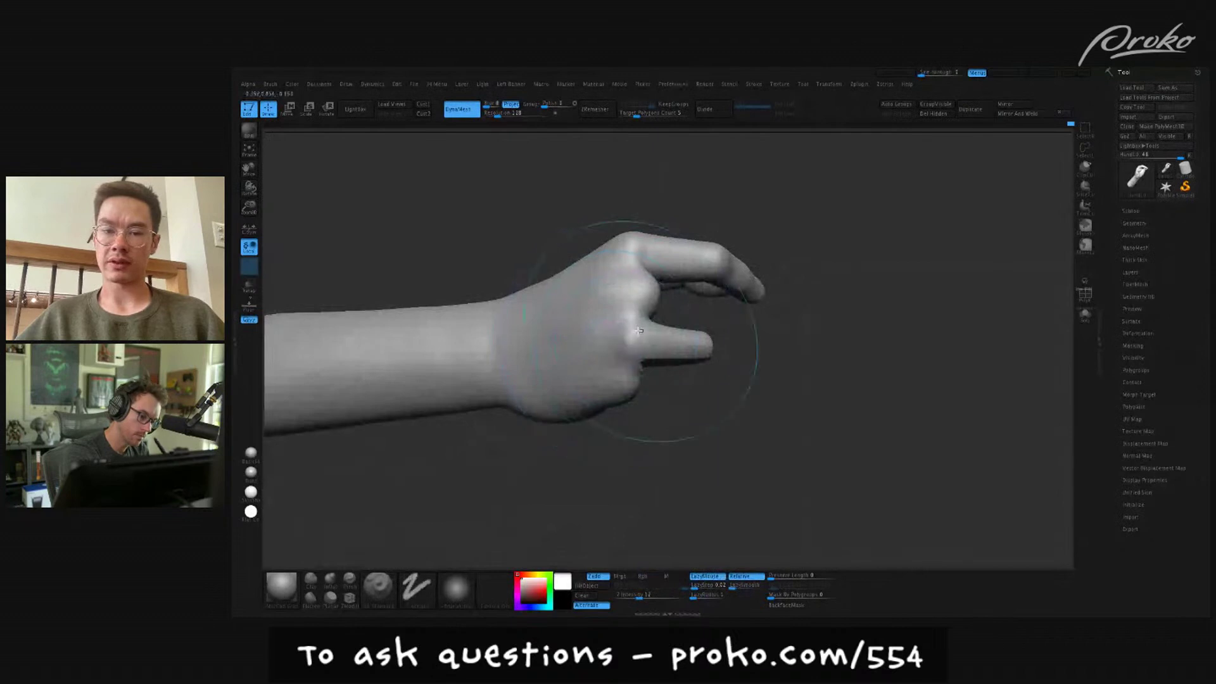
- Mask the ring finger segment from the palm side with a lasso mask
{"action": "mouse_move", "coordinate": [726, 366]}
{"action": "right_mouse_down"}
{"action": "mouse_move", "coordinate": [796, 385]}
{"action": "mouse_move", "coordinate": [777, 439]}
{"action": "mouse_move", "coordinate": [628, 309]}
{"action": "mouse_move", "coordinate": [611, 323]}
{"action": "mouse_move", "coordinate": [670, 231]}
{"action": "mouse_move", "coordinate": [652, 303]}
{"action": "mouse_move", "coordinate": [576, 291]}
{"action": "mouse_move", "coordinate": [655, 237]}
{"action": "mouse_move", "coordinate": [665, 274]}
{"action": "mouse_move", "coordinate": [785, 310]}
{"action": "mouse_move", "coordinate": [792, 325]}
{"action": "mouse_move", "coordinate": [629, 380]}
{"action": "mouse_move", "coordinate": [640, 336]}
{"action": "mouse_move", "coordinate": [630, 271]}
{"action": "right_mouse_up"}
{"action": "left_click_drag", "start_coordinate": [619, 288], "coordinate": [633, 358], "text": "ctrl"}
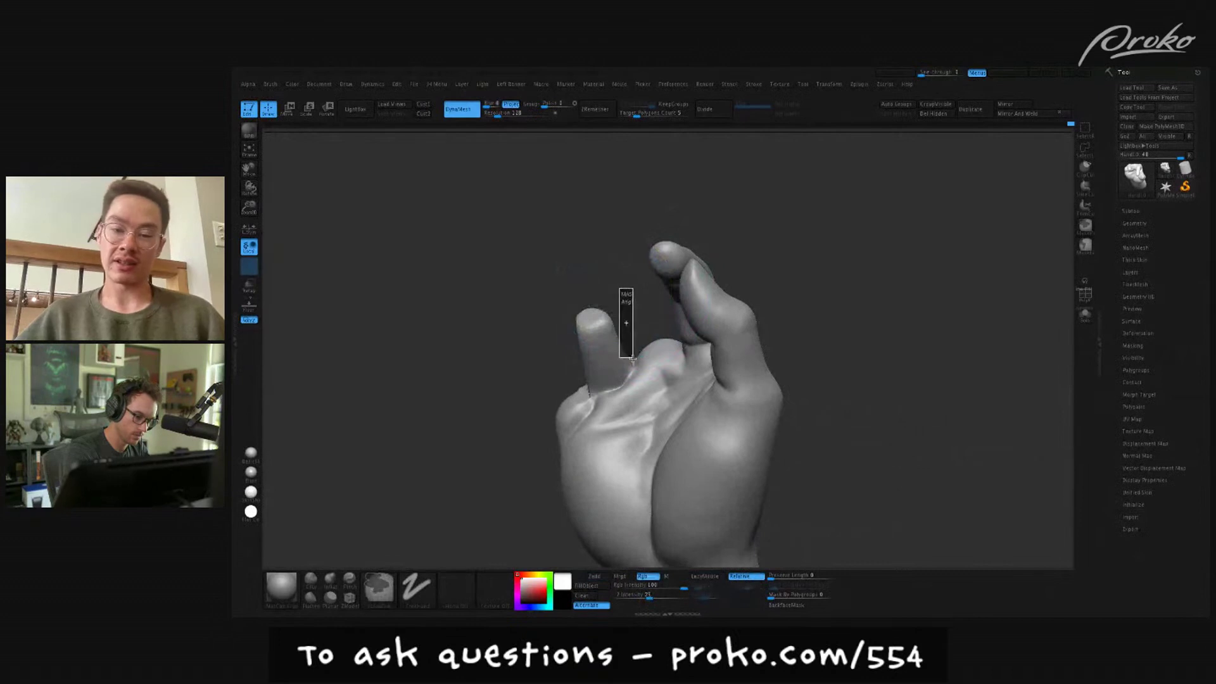
{"action": "left_click", "coordinate": [1085, 246]}
{"action": "right_click_drag", "start_coordinate": [614, 285], "coordinate": [618, 277]}
{"action": "mouse_move", "coordinate": [618, 279]}
{"action": "left_mouse_down", "text": "ctrl"}
{"action": "mouse_move", "coordinate": [633, 324]}
{"action": "mouse_move", "coordinate": [580, 320]}
{"action": "left_mouse_up", "text": "ctrl"}
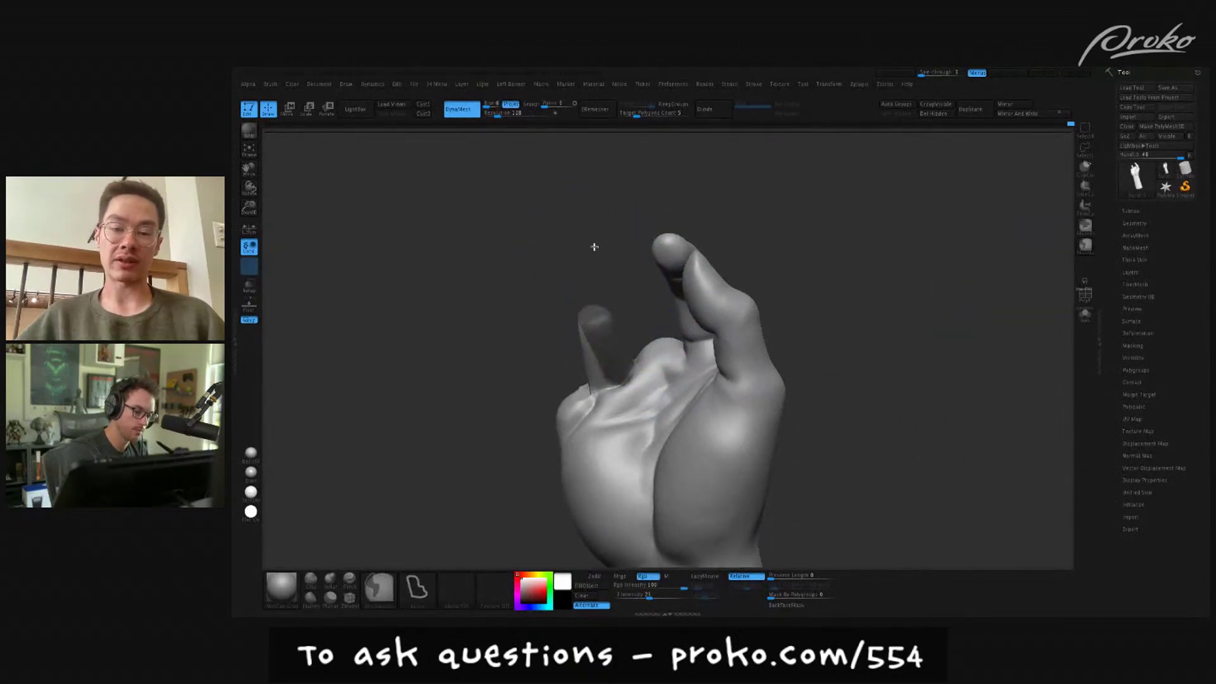
{"action": "left_click", "coordinate": [594, 249], "text": "ctrl"}
- Trim the ring finger segment with a cut along its inner side and clear the mask
{"action": "right_click_drag", "start_coordinate": [595, 250], "coordinate": [597, 233]}
{"action": "left_click_drag", "start_coordinate": [595, 247], "coordinate": [626, 360], "text": "ctrl+shift"}
{"action": "mouse_move", "coordinate": [592, 294]}
{"action": "right_mouse_down"}
{"action": "mouse_move", "coordinate": [622, 336]}
{"action": "mouse_move", "coordinate": [690, 290]}
{"action": "right_mouse_up"}
{"action": "left_click_drag", "start_coordinate": [690, 291], "coordinate": [706, 308], "text": "ctrl"}
{"action": "right_click_drag", "start_coordinate": [709, 311], "coordinate": [801, 350]}
{"action": "mouse_move", "coordinate": [867, 463]}
{"action": "right_mouse_down"}
{"action": "mouse_move", "coordinate": [877, 478]}
{"action": "mouse_move", "coordinate": [843, 465]}
{"action": "mouse_move", "coordinate": [887, 494]}
{"action": "mouse_move", "coordinate": [874, 467]}
{"action": "mouse_move", "coordinate": [905, 457]}
{"action": "mouse_move", "coordinate": [852, 500]}
{"action": "mouse_move", "coordinate": [876, 510]}
{"action": "right_mouse_up"}
{"action": "left_click_drag", "start_coordinate": [857, 528], "coordinate": [872, 455]}
{"action": "scroll", "coordinate": [878, 456], "scroll_direction": "up", "scroll_amount": 3}
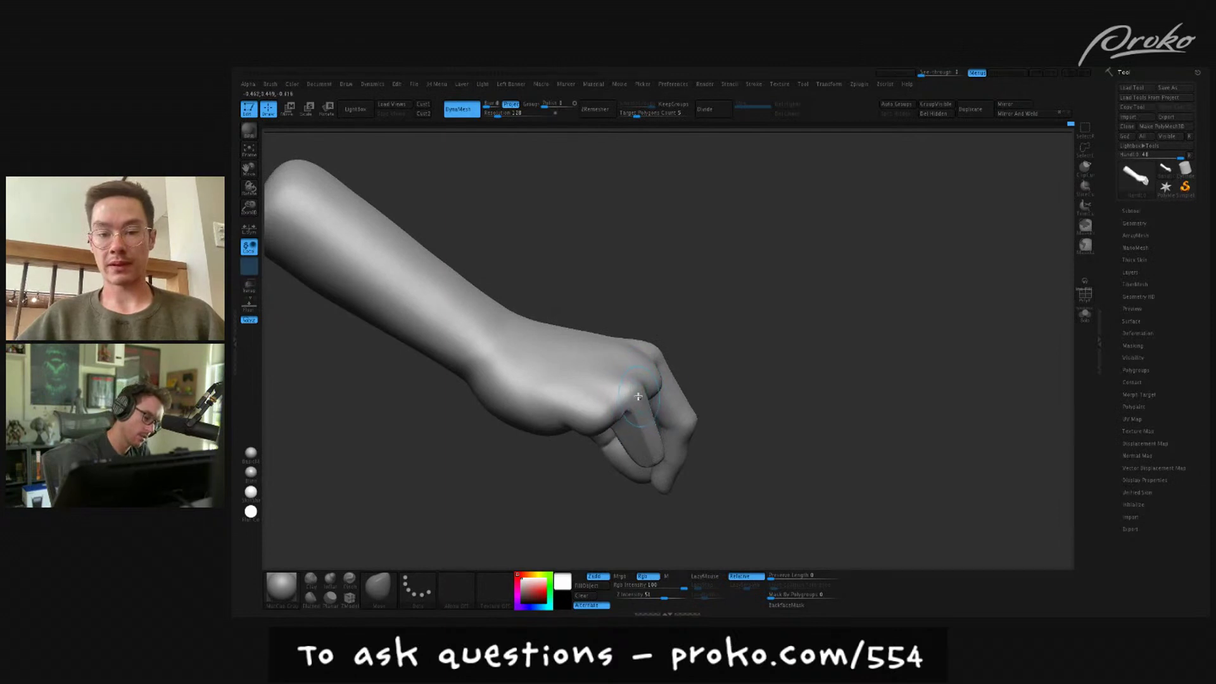
- Undo and redo the latest edits to compare the ring finger's shape
{"action": "key", "text": "ctrl+z"}
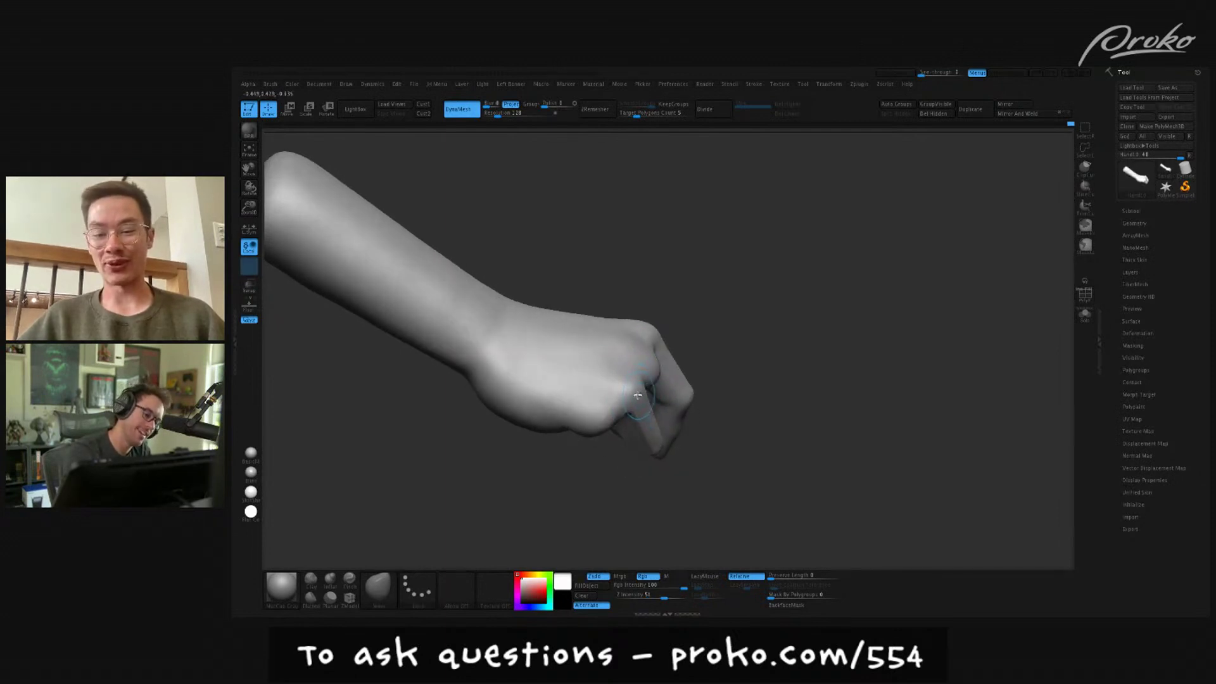
{"action": "key", "text": "ctrl+shift+z"}
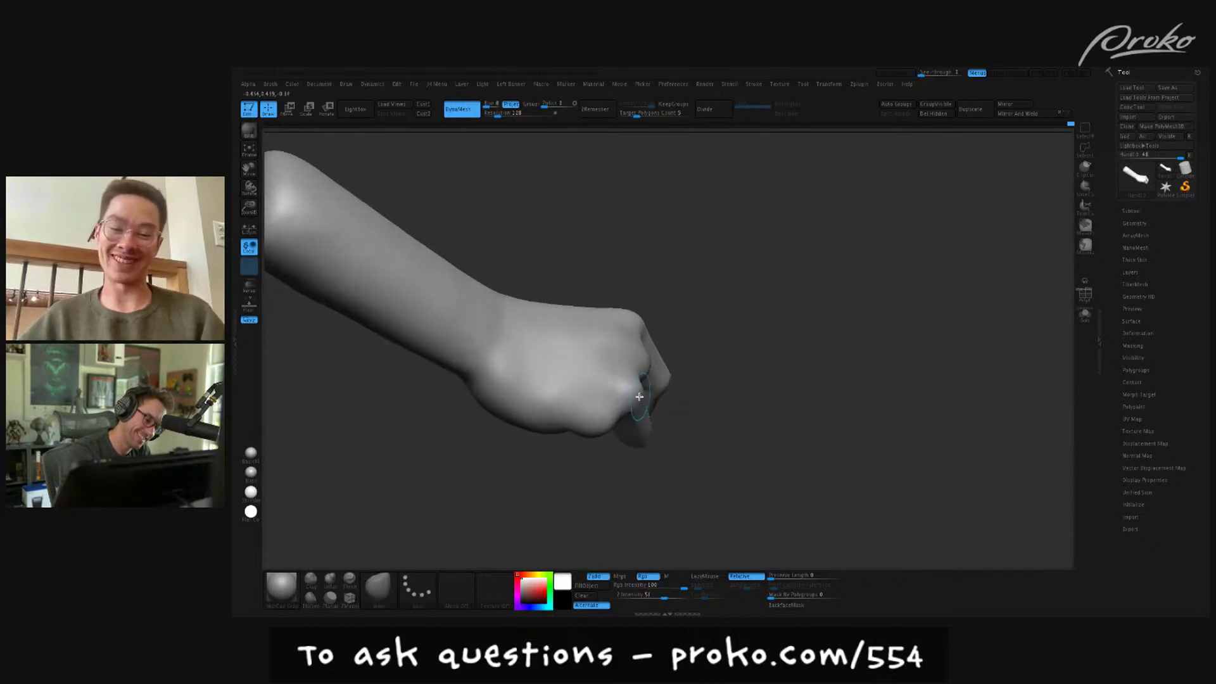
{"action": "key", "text": "ctrl+shift+z"}
{"action": "right_click_drag", "start_coordinate": [639, 393], "coordinate": [815, 399]}
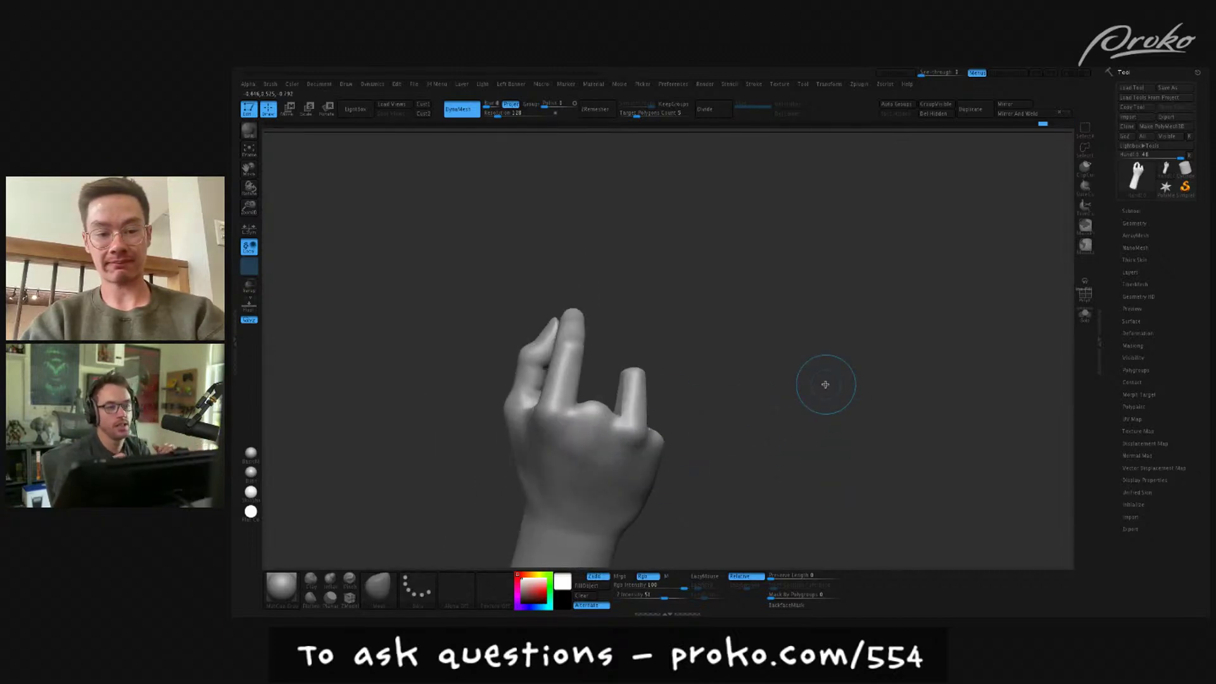
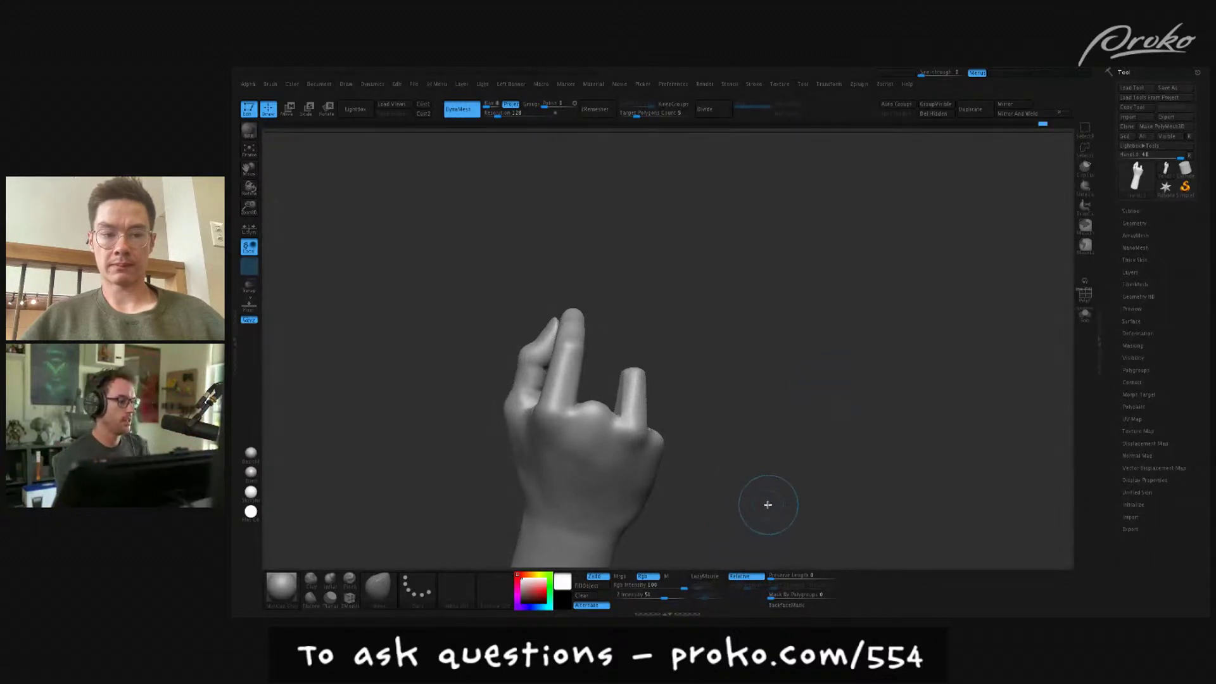
{"action": "mouse_move", "coordinate": [795, 473]}
{"action": "left_mouse_down"}
{"action": "mouse_move", "coordinate": [794, 497]}
{"action": "mouse_move", "coordinate": [809, 494]}
{"action": "mouse_move", "coordinate": [795, 475]}
{"action": "left_mouse_up"}
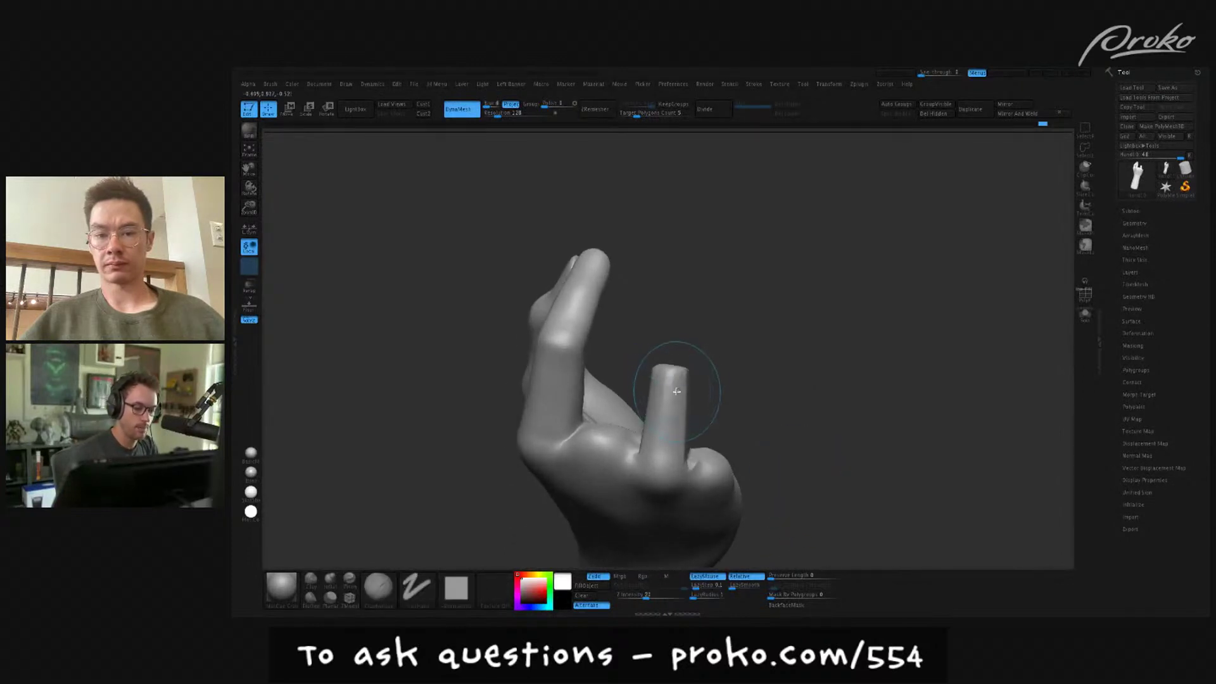
- Build up volume on the ring finger segment with the Clay Buildup brush
{"action": "mouse_move", "coordinate": [757, 377]}
{"action": "left_mouse_down"}
{"action": "mouse_move", "coordinate": [795, 388]}
{"action": "mouse_move", "coordinate": [785, 431]}
{"action": "mouse_move", "coordinate": [825, 491]}
{"action": "mouse_move", "coordinate": [874, 492]}
{"action": "mouse_move", "coordinate": [899, 472]}
{"action": "mouse_move", "coordinate": [891, 538]}
{"action": "mouse_move", "coordinate": [883, 465]}
{"action": "mouse_move", "coordinate": [895, 435]}
{"action": "left_mouse_up"}
{"action": "key", "text": "b"}
{"action": "key", "text": "d"}
{"action": "key", "text": "s"}
{"action": "mouse_move", "coordinate": [659, 404]}
{"action": "right_mouse_down"}
{"action": "mouse_move", "coordinate": [651, 432]}
{"action": "mouse_move", "coordinate": [621, 380]}
{"action": "mouse_move", "coordinate": [659, 401]}
{"action": "right_mouse_up"}
{"action": "key", "text": "b"}
{"action": "key", "text": "c"}
{"action": "key", "text": "b"}
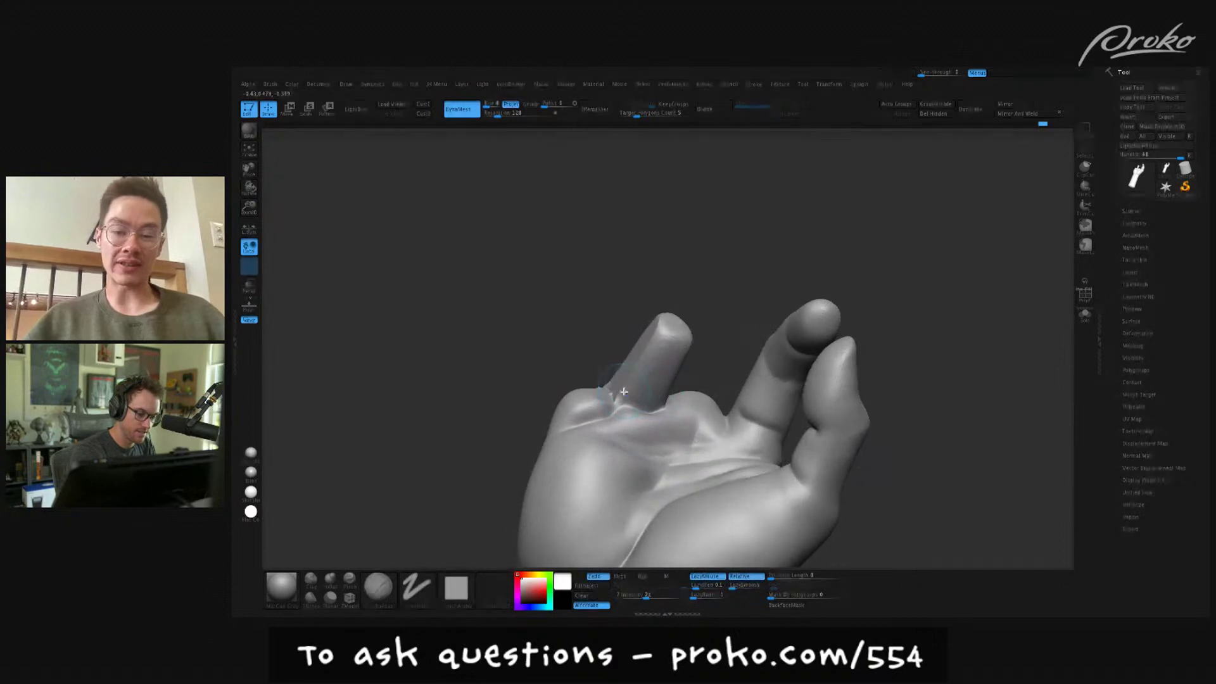
- Shape the palm-side junction between the ring finger and the little finger stub with the Standard brush
{"action": "right_click_drag", "start_coordinate": [648, 349], "coordinate": [614, 394]}
{"action": "key", "text": "b"}
{"action": "key", "text": "s"}
{"action": "key", "text": "t"}
{"action": "left_click_drag", "start_coordinate": [614, 394], "coordinate": [616, 389]}
{"action": "mouse_move", "coordinate": [616, 389]}
{"action": "right_mouse_down"}
{"action": "mouse_move", "coordinate": [624, 355]}
{"action": "mouse_move", "coordinate": [684, 321]}
{"action": "right_mouse_up"}
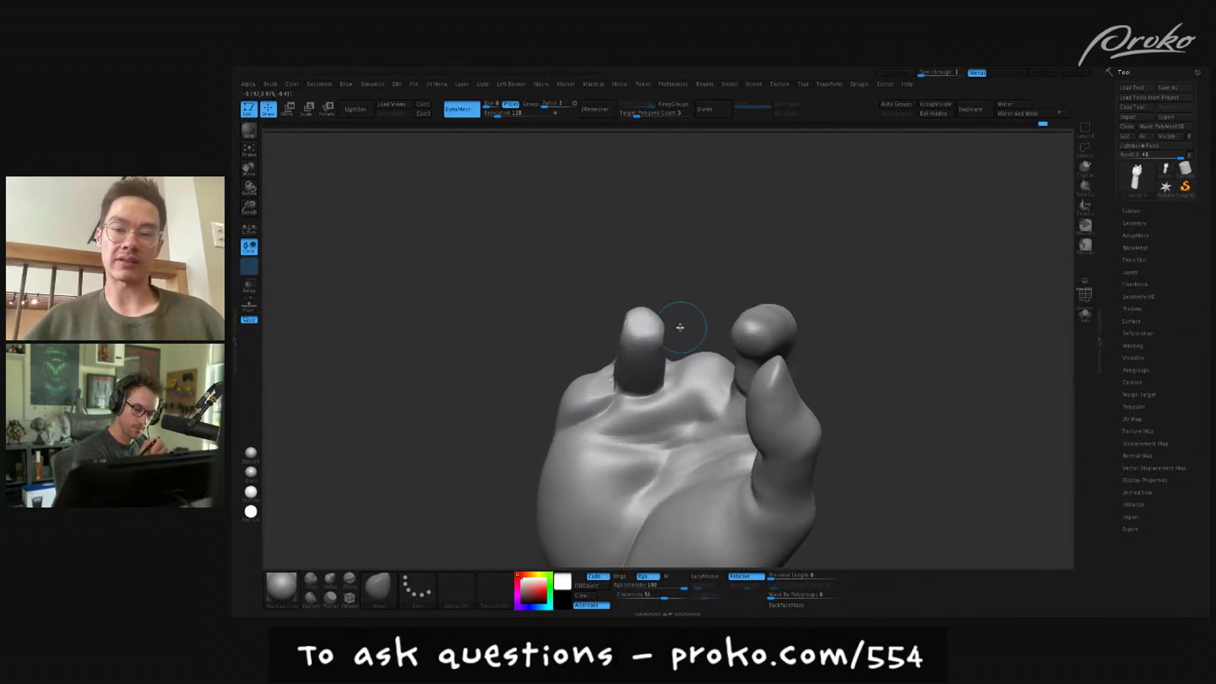
- Fill out the palm-side base of the ring finger with Clay Buildup strokes
{"action": "right_click_drag", "start_coordinate": [679, 327], "coordinate": [696, 355]}
{"action": "right_click_drag", "start_coordinate": [785, 260], "coordinate": [752, 288]}
{"action": "key", "text": "b"}
{"action": "key", "text": "c"}
{"action": "key", "text": "b"}
{"action": "mouse_move", "coordinate": [657, 356]}
{"action": "left_mouse_down"}
{"action": "mouse_move", "coordinate": [643, 425]}
{"action": "mouse_move", "coordinate": [640, 415]}
{"action": "left_mouse_up"}
{"action": "right_click_drag", "start_coordinate": [643, 394], "coordinate": [604, 338]}
- Carve a crease between the ring finger and the little finger knuckle and smooth the surrounding knuckles
{"action": "mouse_move", "coordinate": [605, 339]}
{"action": "left_mouse_down"}
{"action": "mouse_move", "coordinate": [607, 415]}
{"action": "mouse_move", "coordinate": [601, 352]}
{"action": "left_mouse_up"}
{"action": "mouse_move", "coordinate": [602, 352]}
{"action": "right_mouse_down"}
{"action": "mouse_move", "coordinate": [668, 272]}
{"action": "mouse_move", "coordinate": [665, 344]}
{"action": "mouse_move", "coordinate": [641, 353]}
{"action": "mouse_move", "coordinate": [652, 366]}
{"action": "mouse_move", "coordinate": [790, 342]}
{"action": "mouse_move", "coordinate": [810, 372]}
{"action": "mouse_move", "coordinate": [790, 325]}
{"action": "mouse_move", "coordinate": [777, 401]}
{"action": "mouse_move", "coordinate": [600, 361]}
{"action": "mouse_move", "coordinate": [583, 386]}
{"action": "mouse_move", "coordinate": [589, 317]}
{"action": "mouse_move", "coordinate": [597, 342]}
{"action": "right_mouse_up"}
{"action": "left_click_drag", "start_coordinate": [597, 342], "coordinate": [581, 331], "text": "shift"}
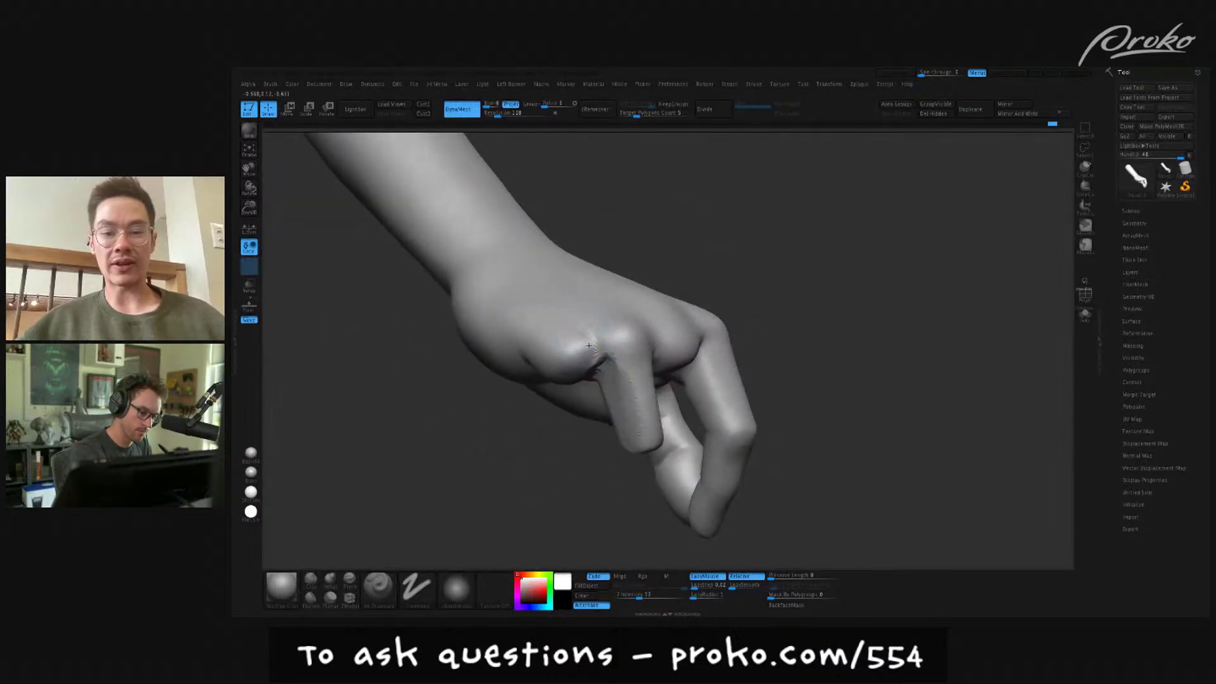
{"action": "mouse_move", "coordinate": [581, 331]}
{"action": "right_mouse_down"}
{"action": "mouse_move", "coordinate": [597, 363]}
{"action": "mouse_move", "coordinate": [613, 328]}
{"action": "right_mouse_up"}
{"action": "left_click_drag", "start_coordinate": [614, 329], "coordinate": [614, 315], "text": "shift"}
{"action": "mouse_move", "coordinate": [614, 315]}
{"action": "right_mouse_down"}
{"action": "mouse_move", "coordinate": [607, 360]}
{"action": "mouse_move", "coordinate": [635, 279]}
{"action": "mouse_move", "coordinate": [657, 295]}
{"action": "mouse_move", "coordinate": [613, 353]}
{"action": "right_mouse_up"}
{"action": "mouse_move", "coordinate": [624, 402]}
{"action": "right_mouse_down", "text": "ctrl"}
{"action": "mouse_move", "coordinate": [614, 396]}
{"action": "mouse_move", "coordinate": [632, 334]}
{"action": "right_mouse_up", "text": "ctrl"}
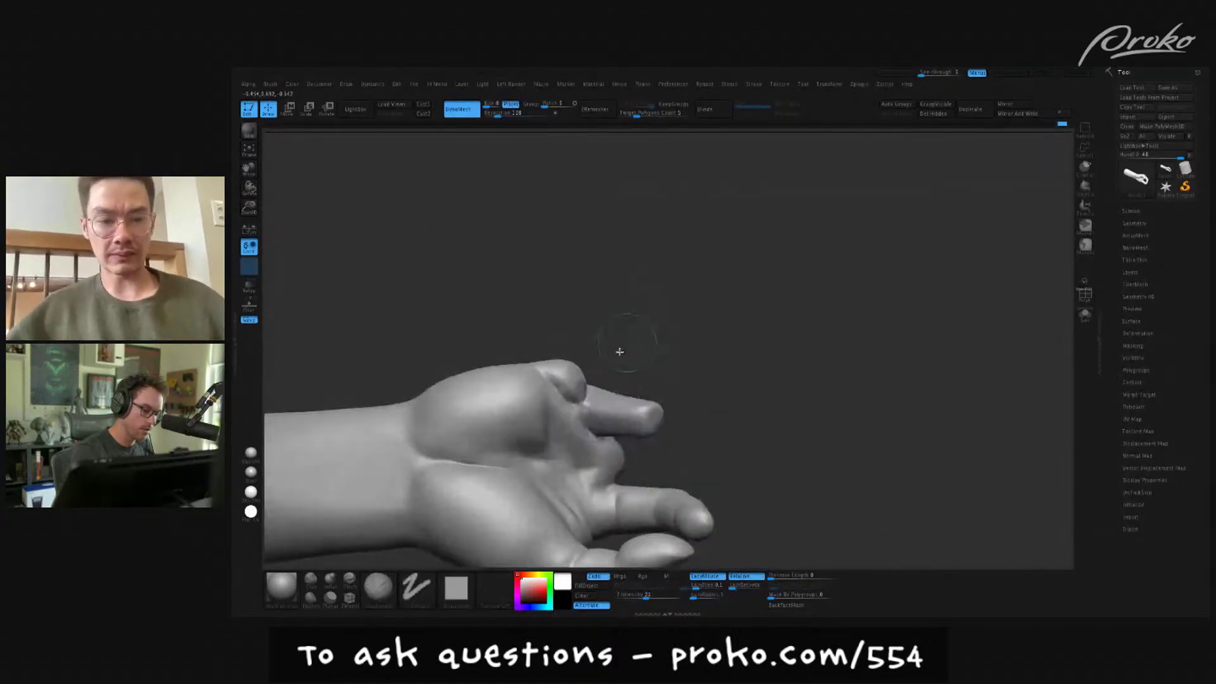
{"action": "mouse_move", "coordinate": [598, 402]}
{"action": "right_mouse_down", "text": "ctrl"}
{"action": "mouse_move", "coordinate": [678, 340]}
{"action": "mouse_move", "coordinate": [643, 399]}
{"action": "mouse_move", "coordinate": [741, 361]}
{"action": "right_mouse_up", "text": "ctrl"}
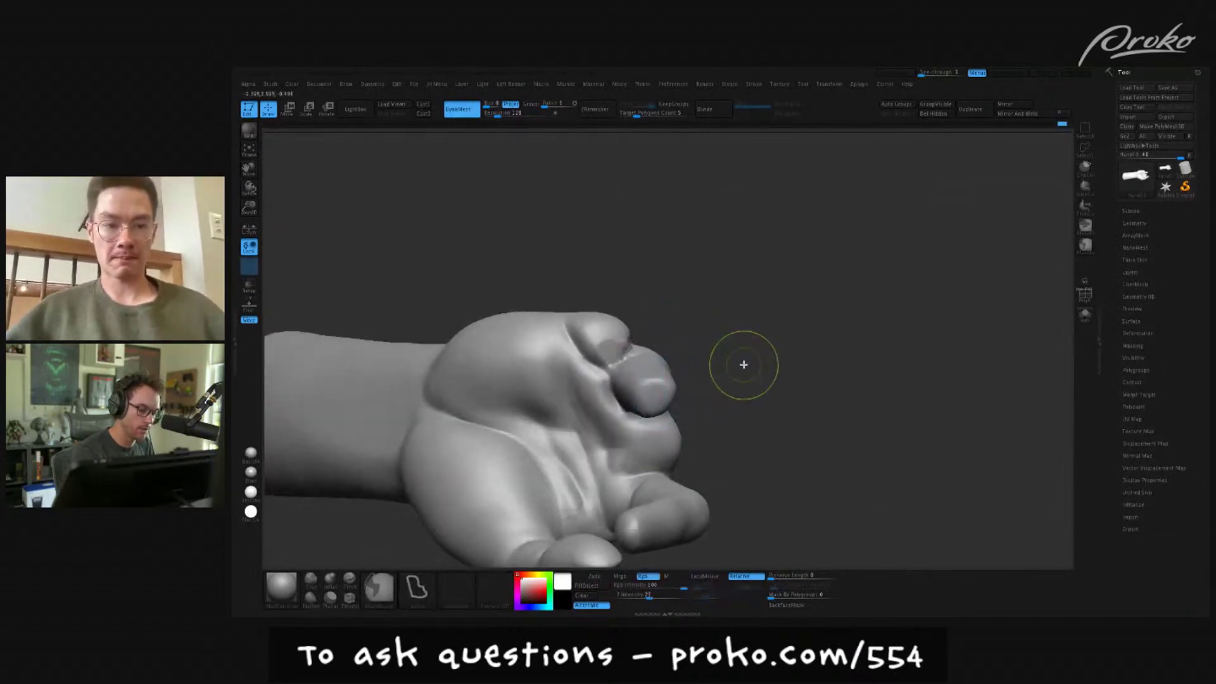
{"action": "left_click_drag", "start_coordinate": [725, 398], "coordinate": [596, 259], "text": "ctrl"}
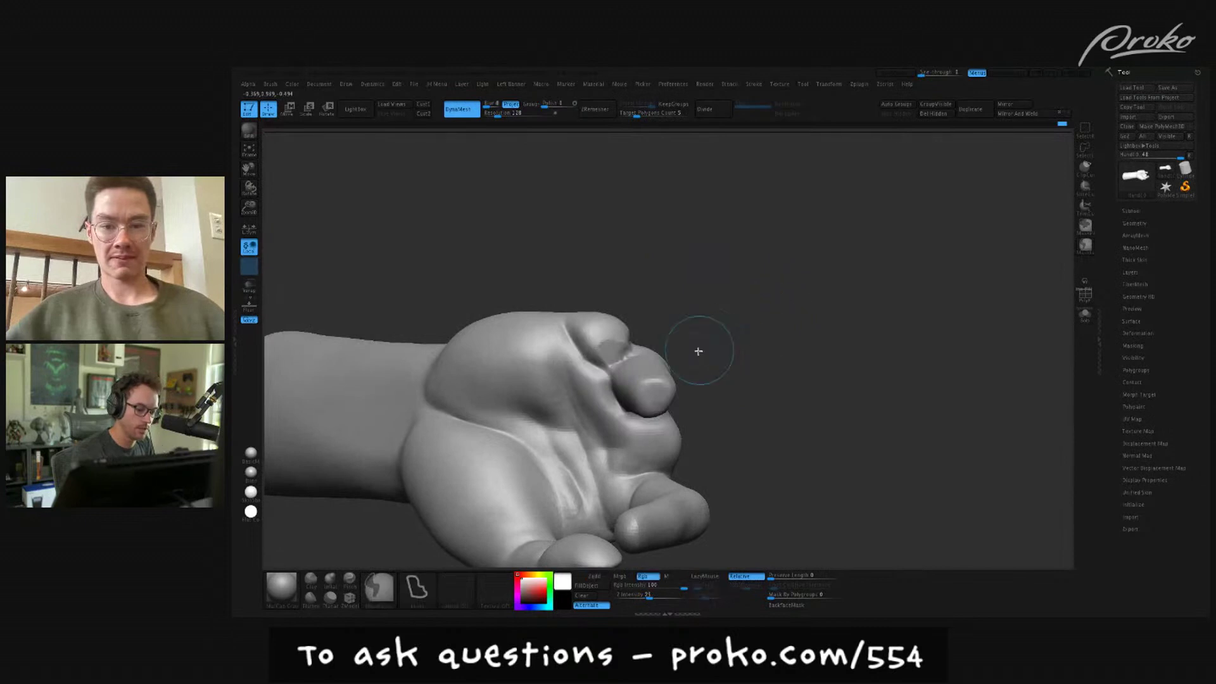
{"action": "key", "text": "ctrl"}
{"action": "key", "text": "ctrl"}
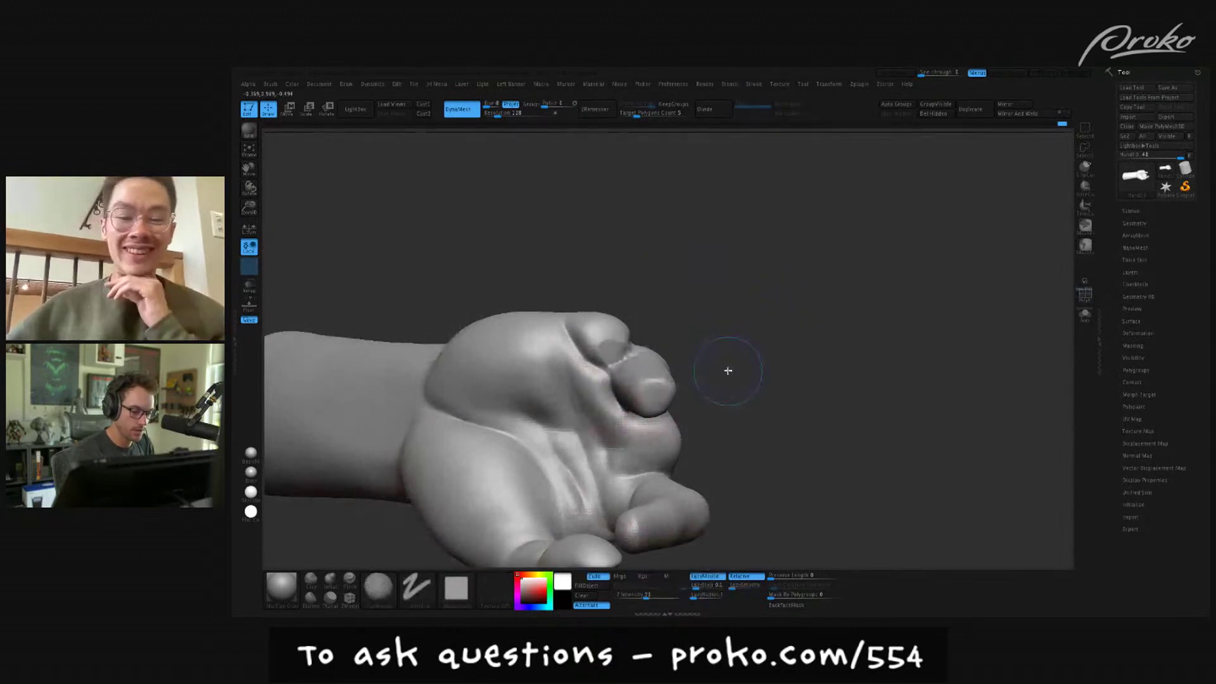
{"action": "key", "text": "ctrl+shift+z"}
{"action": "key", "text": "ctrl+z"}
{"action": "left_click_drag", "start_coordinate": [732, 373], "coordinate": [739, 396]}
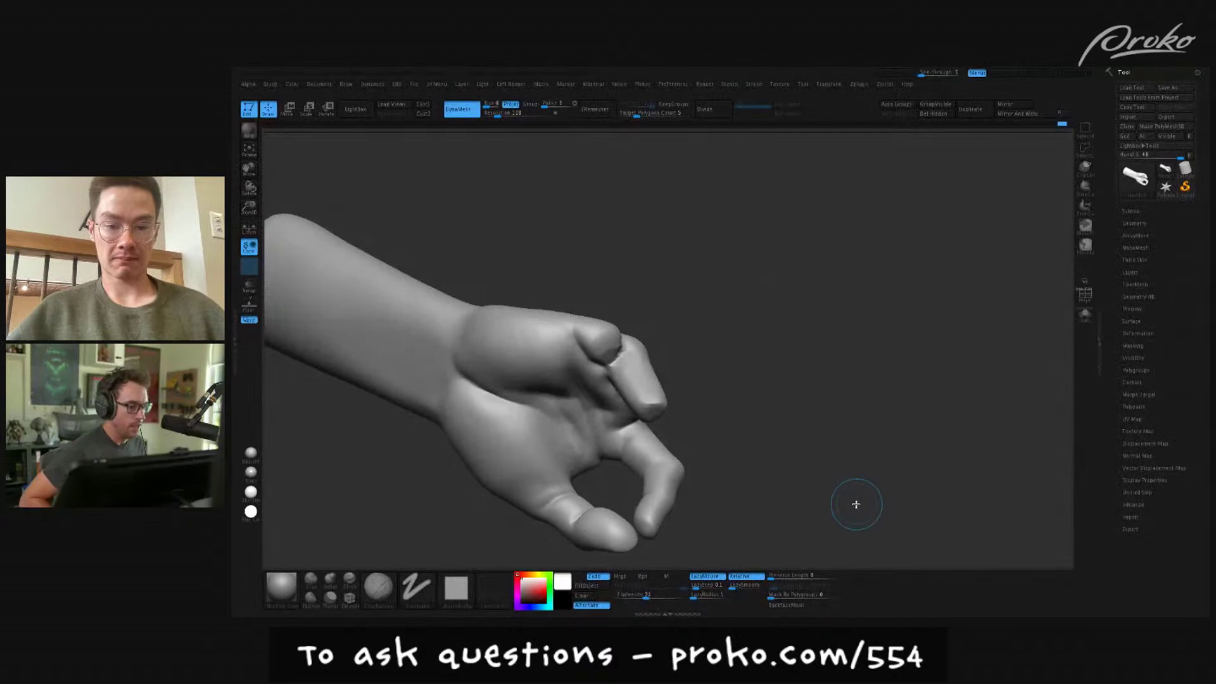
- Refine the gap between the little finger stub and the base of the ring finger with short brush strokes
{"action": "key", "text": "b"}
{"action": "key", "text": "m"}
{"action": "key", "text": "v"}
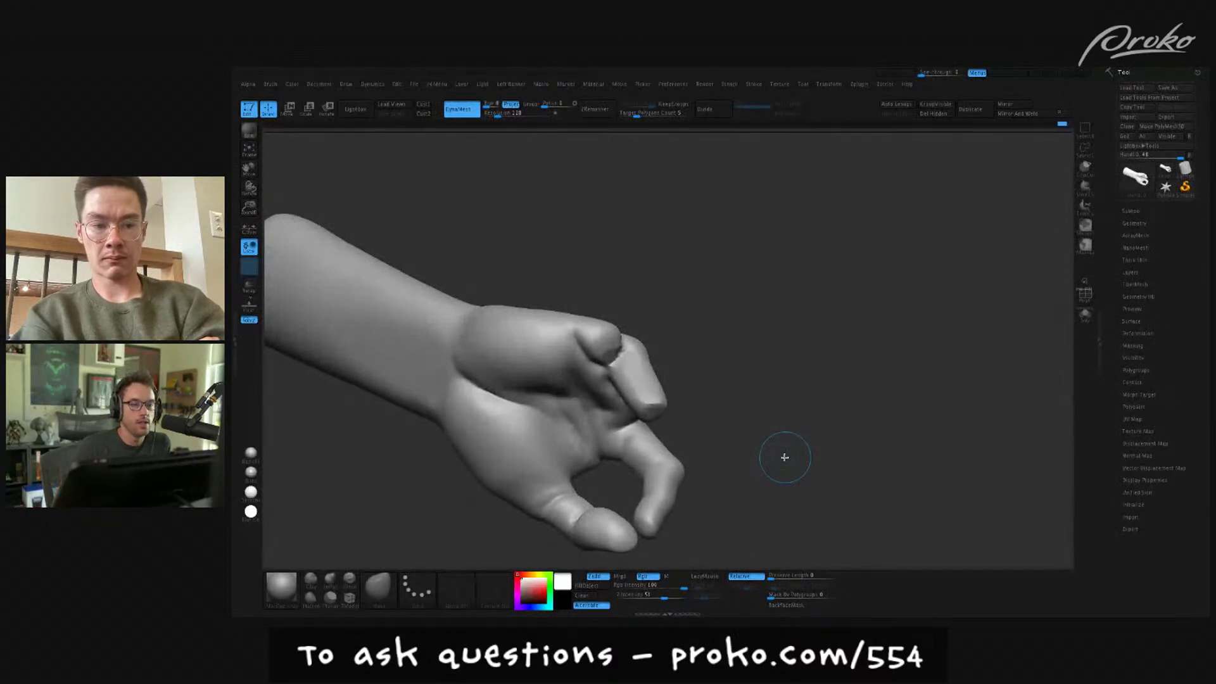
{"action": "left_click_drag", "start_coordinate": [785, 457], "coordinate": [882, 412]}
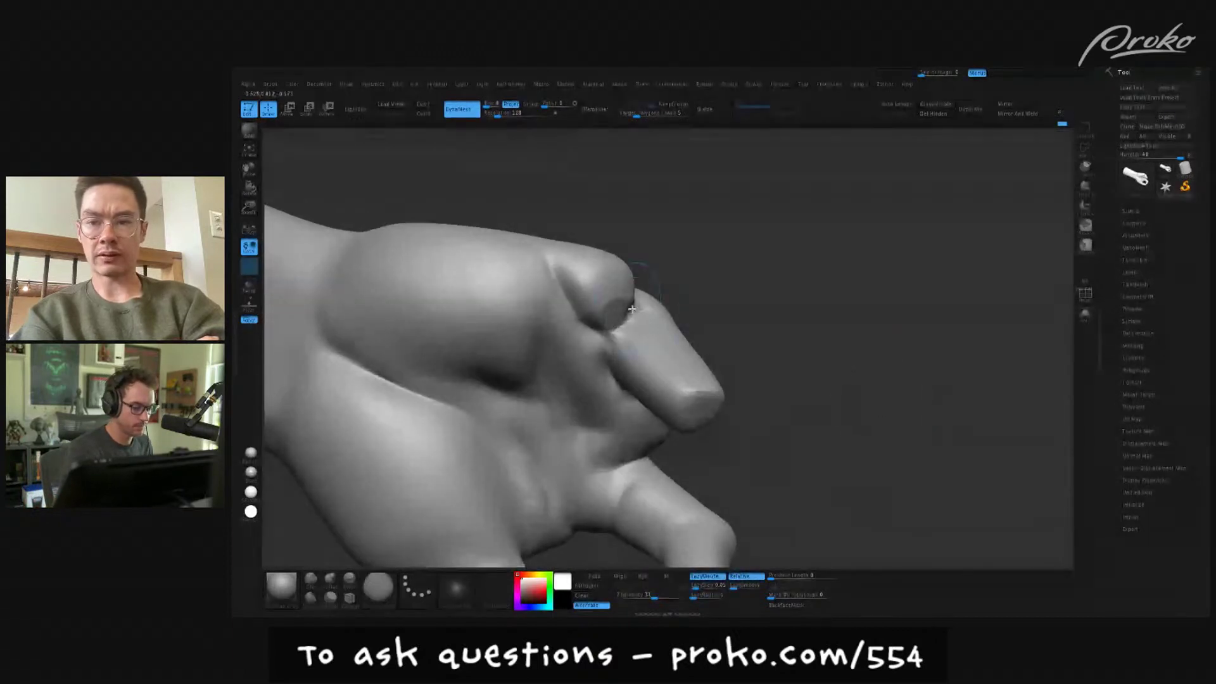
{"action": "left_click_drag", "start_coordinate": [632, 309], "coordinate": [622, 318]}
{"action": "left_click_drag", "start_coordinate": [755, 291], "coordinate": [636, 331]}
{"action": "left_click_drag", "start_coordinate": [737, 327], "coordinate": [851, 327]}
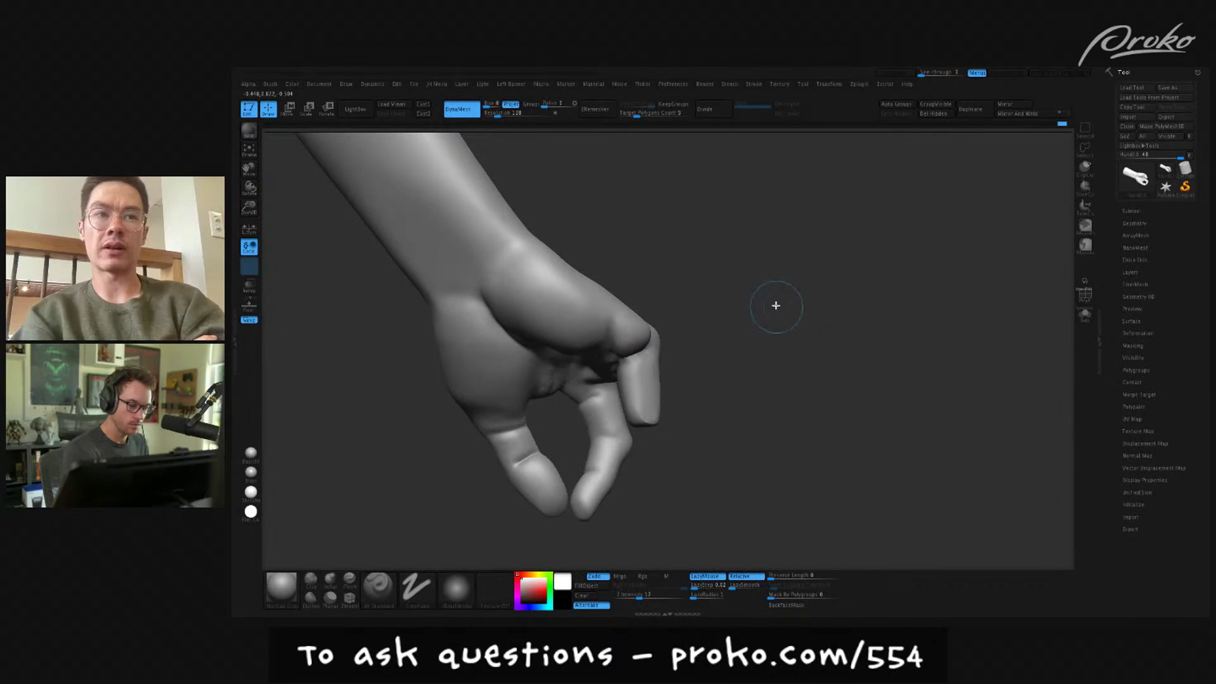
- Adjust the palm pad behind the little finger stub with the Move brush and check the hand all around
{"action": "left_click_drag", "start_coordinate": [777, 309], "coordinate": [769, 260]}
{"action": "left_click", "coordinate": [310, 578]}
{"action": "left_click_drag", "start_coordinate": [405, 544], "coordinate": [598, 323]}
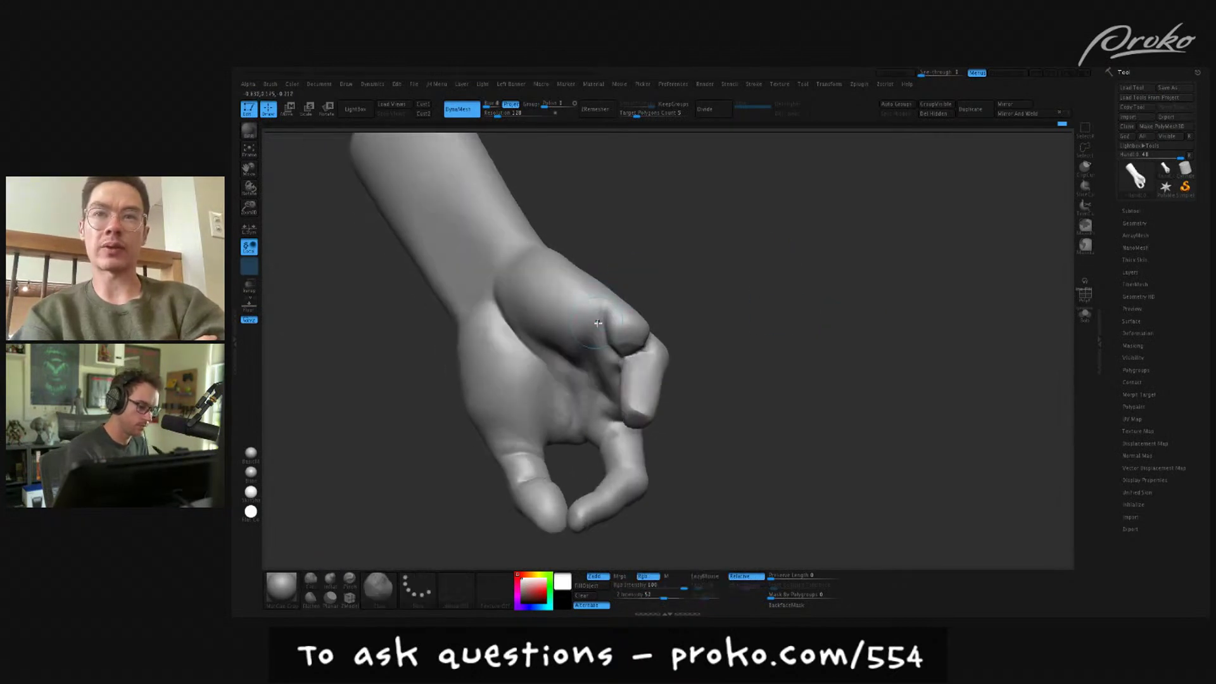
{"action": "mouse_move", "coordinate": [631, 266]}
{"action": "left_mouse_down"}
{"action": "mouse_move", "coordinate": [601, 336]}
{"action": "mouse_move", "coordinate": [681, 282]}
{"action": "mouse_move", "coordinate": [617, 330]}
{"action": "mouse_move", "coordinate": [796, 279]}
{"action": "mouse_move", "coordinate": [774, 328]}
{"action": "mouse_move", "coordinate": [847, 454]}
{"action": "mouse_move", "coordinate": [835, 440]}
{"action": "mouse_move", "coordinate": [838, 473]}
{"action": "mouse_move", "coordinate": [809, 488]}
{"action": "mouse_move", "coordinate": [831, 462]}
{"action": "mouse_move", "coordinate": [817, 487]}
{"action": "mouse_move", "coordinate": [869, 478]}
{"action": "left_mouse_up"}
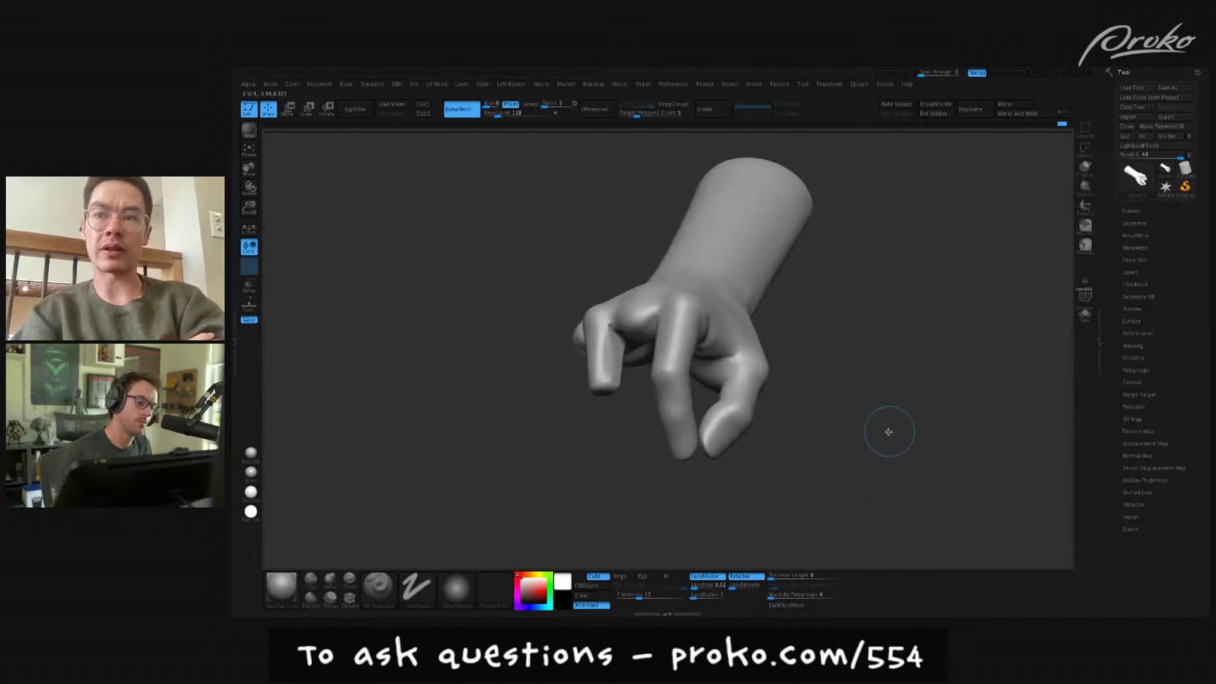
{"action": "left_click_drag", "start_coordinate": [884, 457], "coordinate": [885, 490], "text": "alt"}
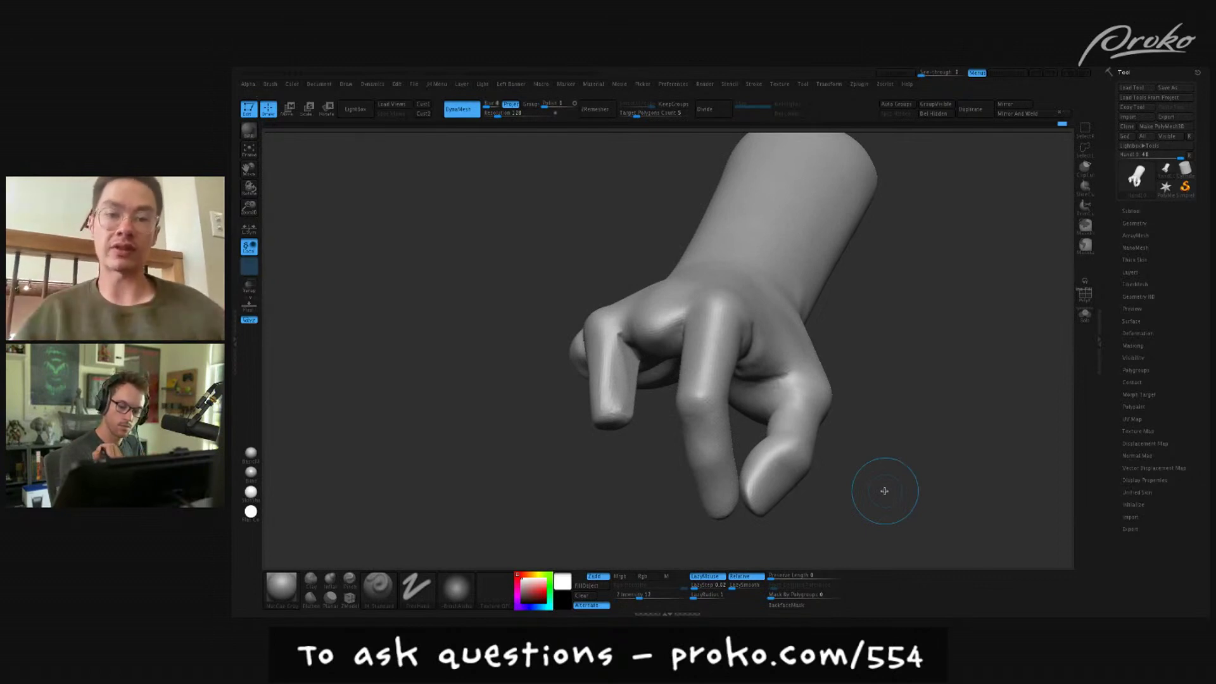
{"action": "left_click_drag", "start_coordinate": [884, 491], "coordinate": [932, 414]}
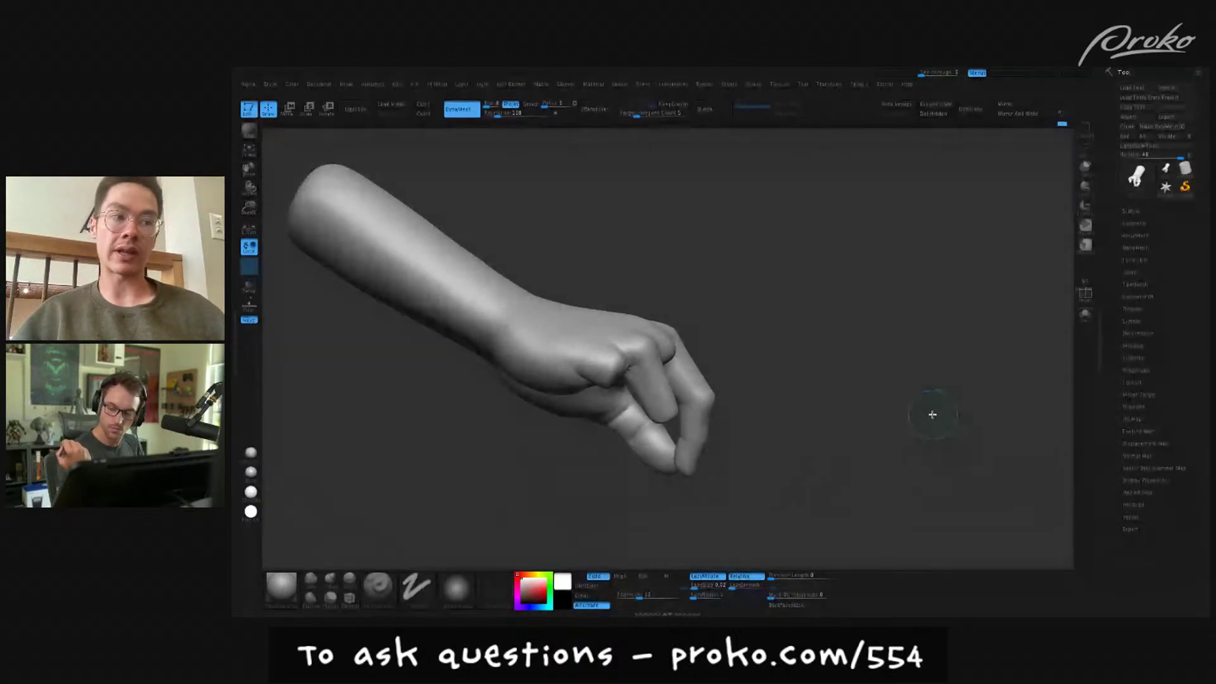
{"action": "left_click_drag", "start_coordinate": [881, 395], "coordinate": [877, 385]}
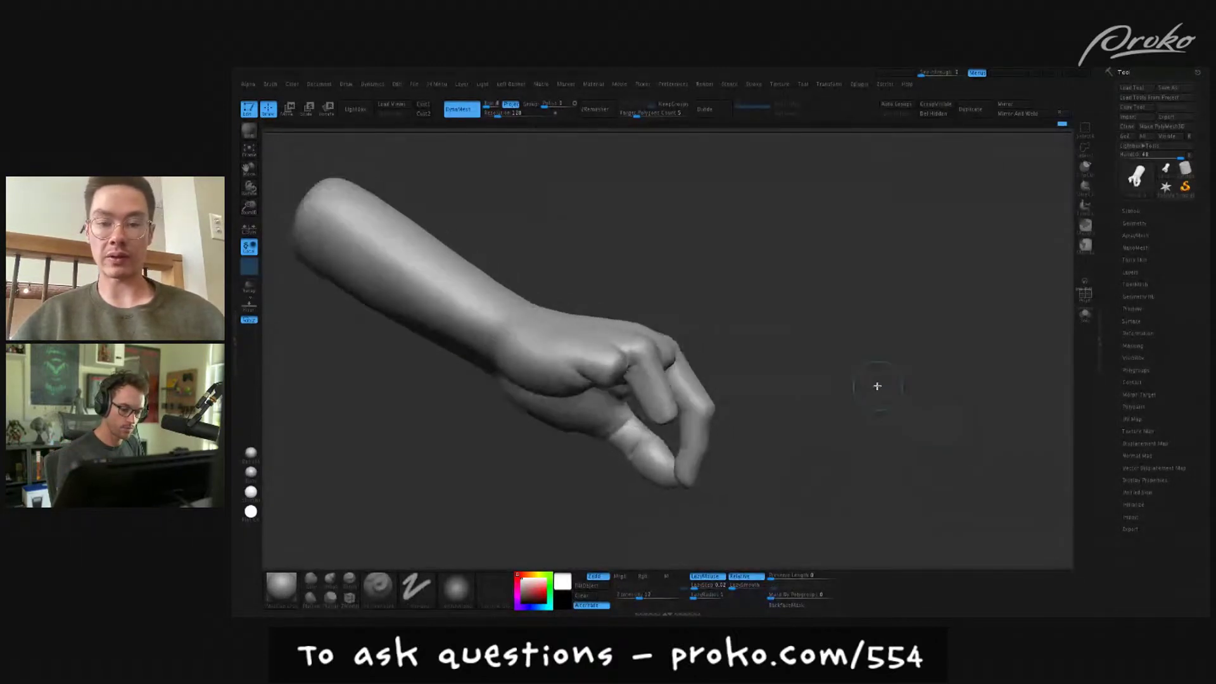
- Deepen the crease at the palm-side base of the ring finger with the Dam Standard brush
{"action": "scroll", "coordinate": [880, 377], "scroll_direction": "up", "scroll_amount": 5}
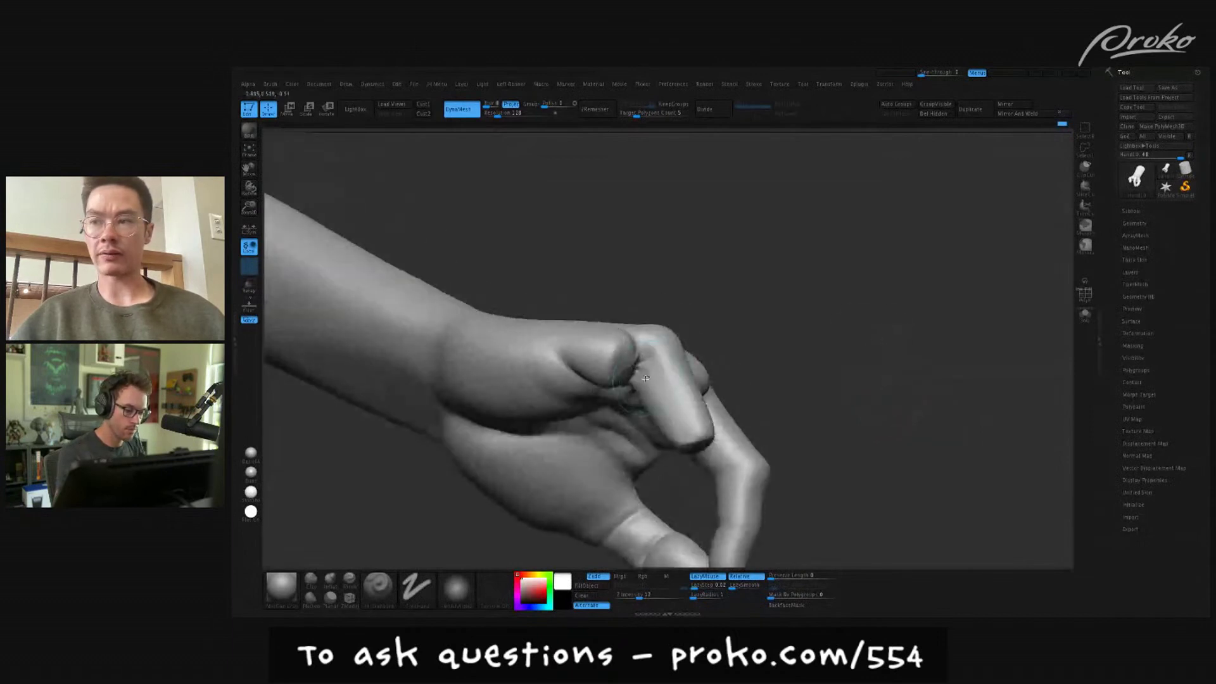
{"action": "scroll", "coordinate": [656, 352], "scroll_direction": "up", "scroll_amount": 3}
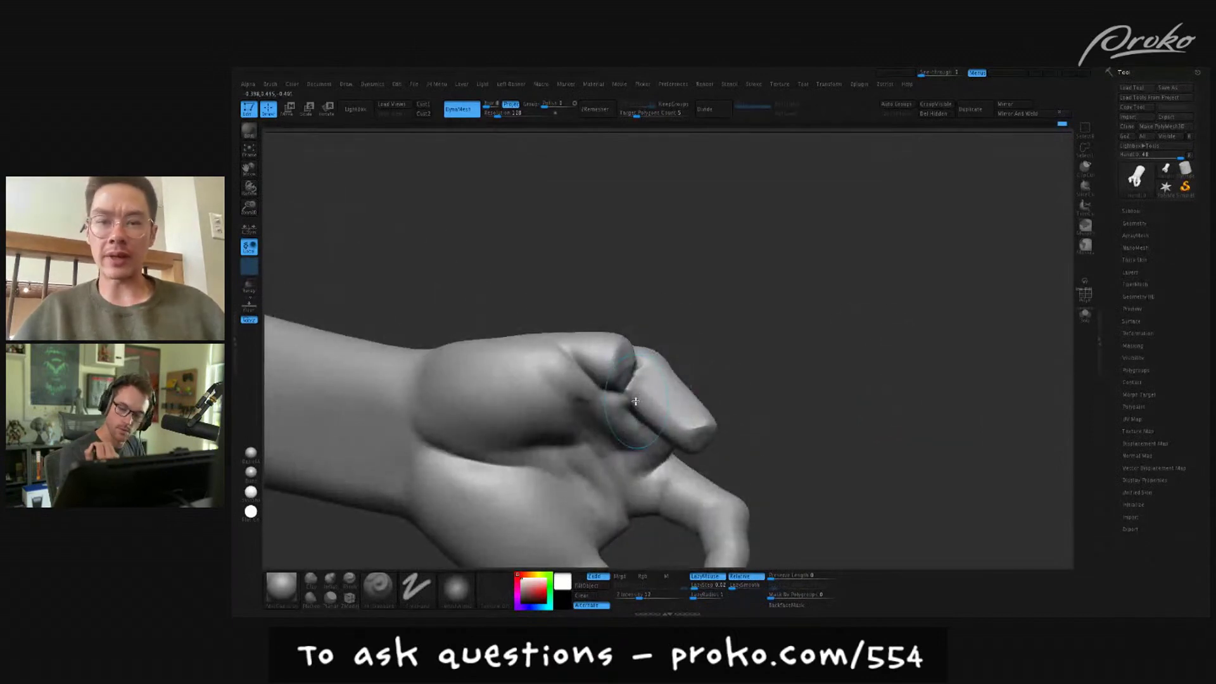
{"action": "left_click_drag", "start_coordinate": [774, 301], "coordinate": [781, 317]}
{"action": "mouse_move", "coordinate": [624, 405]}
{"action": "left_mouse_down"}
{"action": "mouse_move", "coordinate": [638, 411]}
{"action": "mouse_move", "coordinate": [640, 394]}
{"action": "left_mouse_up"}
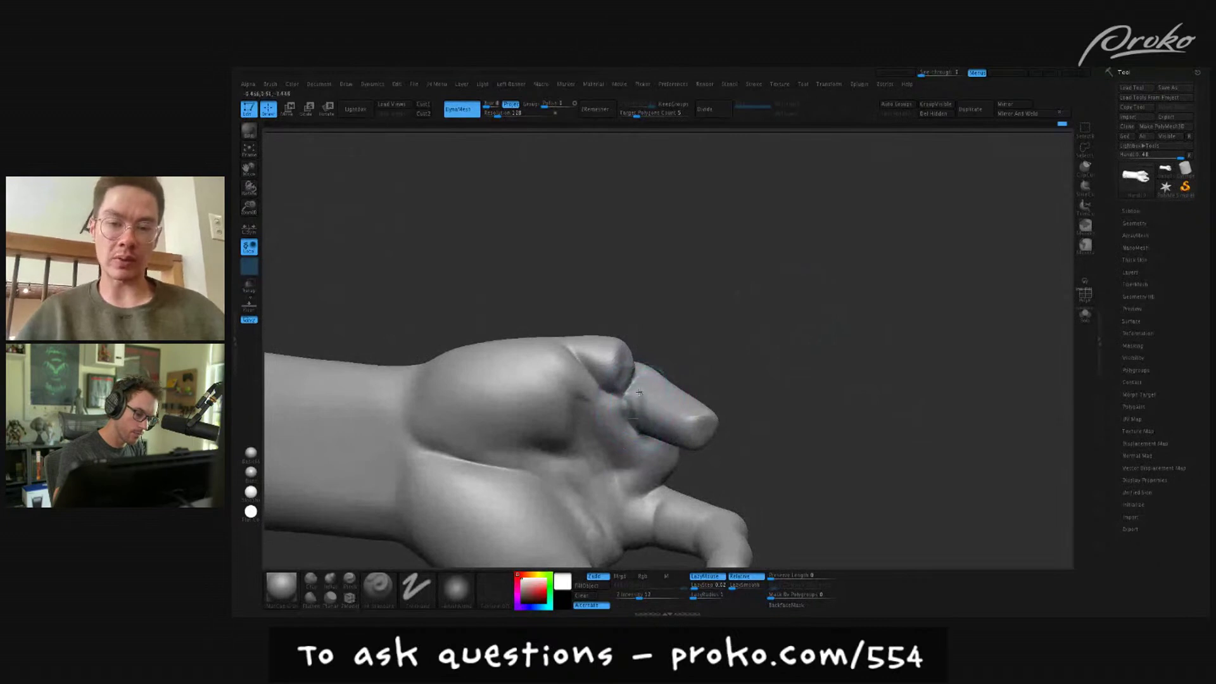
{"action": "left_click_drag", "start_coordinate": [728, 351], "coordinate": [684, 347]}
{"action": "left_click_drag", "start_coordinate": [690, 391], "coordinate": [648, 378]}
{"action": "left_click_drag", "start_coordinate": [760, 348], "coordinate": [842, 374]}
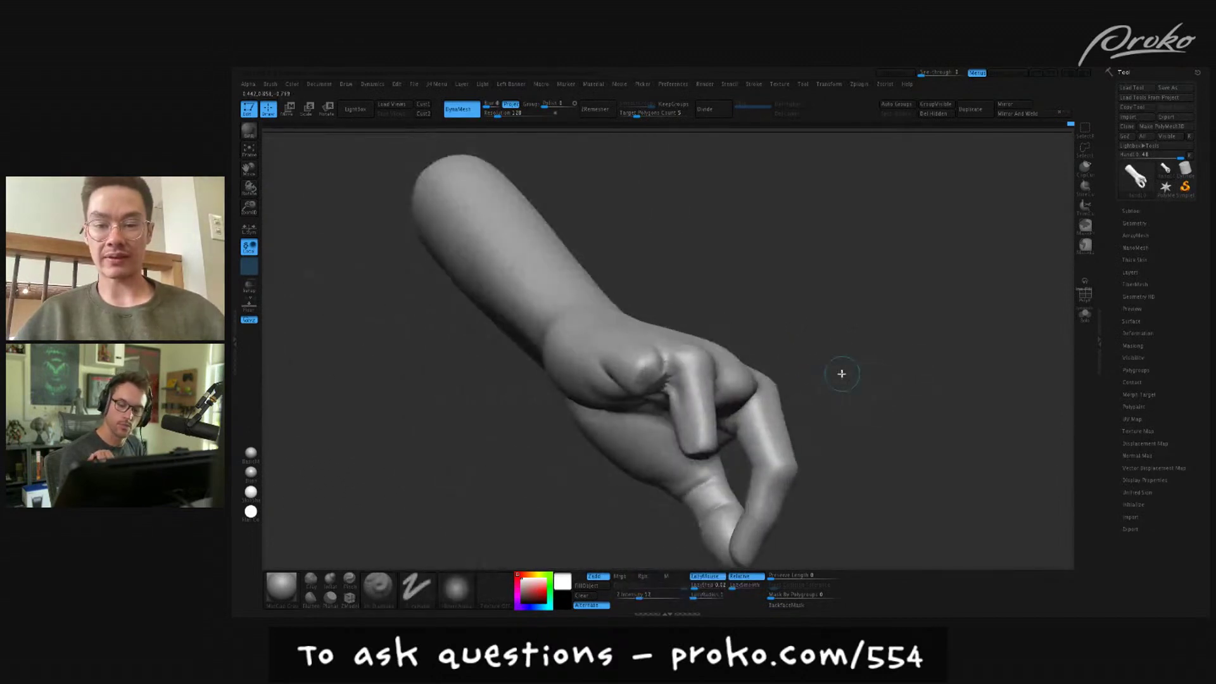
- Inflate the base of the ring finger just below its knuckle with the Inflate brush
{"action": "key", "text": "b"}
{"action": "key", "text": "i"}
{"action": "key", "text": "n"}
{"action": "mouse_move", "coordinate": [842, 374]}
{"action": "left_mouse_down"}
{"action": "mouse_move", "coordinate": [826, 318]}
{"action": "mouse_move", "coordinate": [701, 407]}
{"action": "mouse_move", "coordinate": [692, 472]}
{"action": "mouse_move", "coordinate": [828, 329]}
{"action": "mouse_move", "coordinate": [694, 381]}
{"action": "mouse_move", "coordinate": [716, 386]}
{"action": "left_mouse_up"}
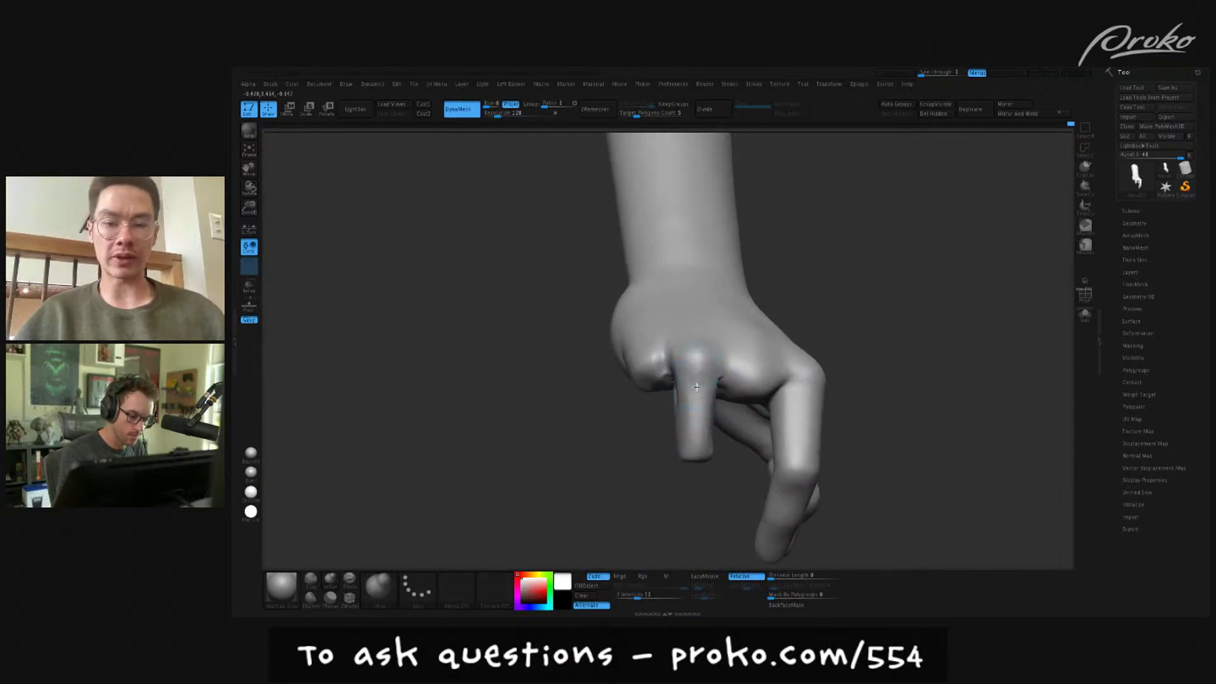
{"action": "left_click_drag", "start_coordinate": [813, 317], "coordinate": [919, 358]}
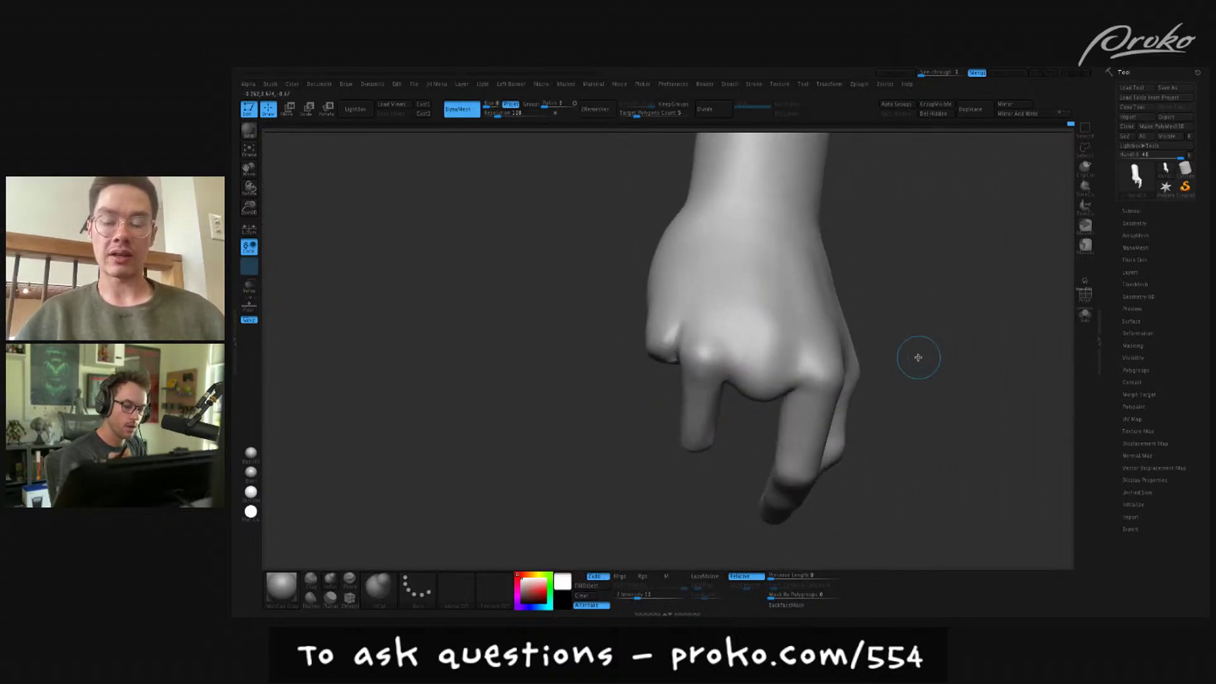
- Define the ring finger's knuckle and blunt tip with Dam Standard strokes
{"action": "key", "text": "1"}
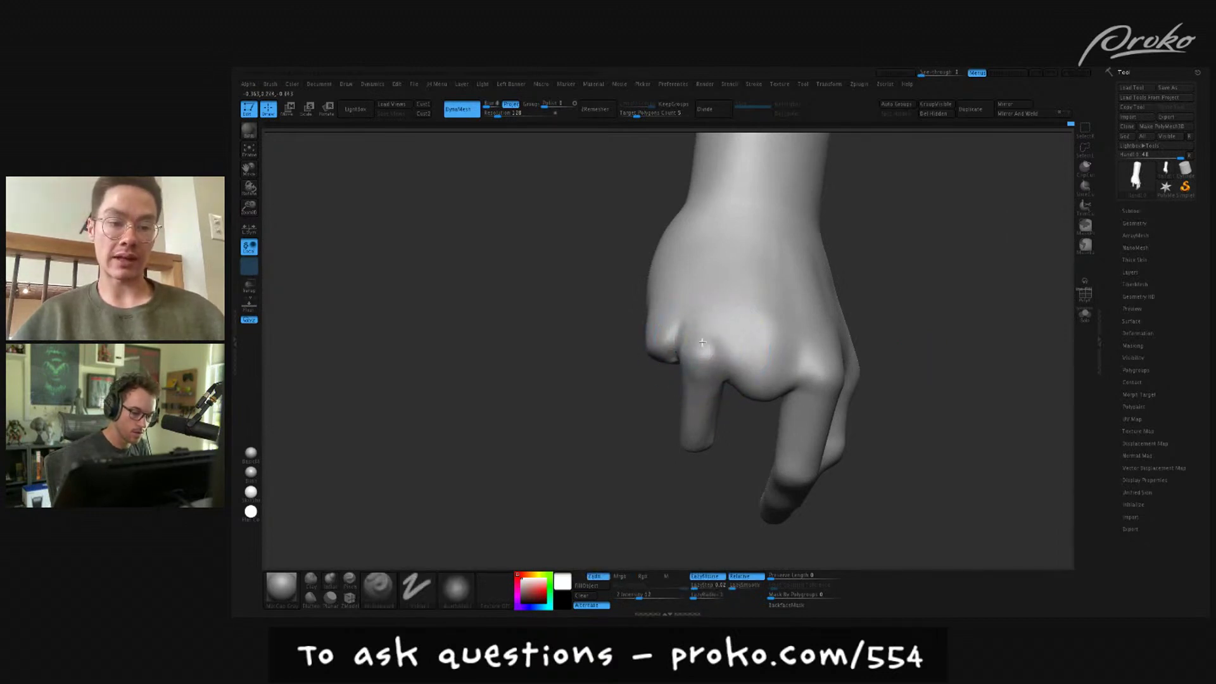
{"action": "left_click_drag", "start_coordinate": [860, 327], "coordinate": [833, 435]}
{"action": "left_click_drag", "start_coordinate": [747, 421], "coordinate": [737, 423], "text": "alt"}
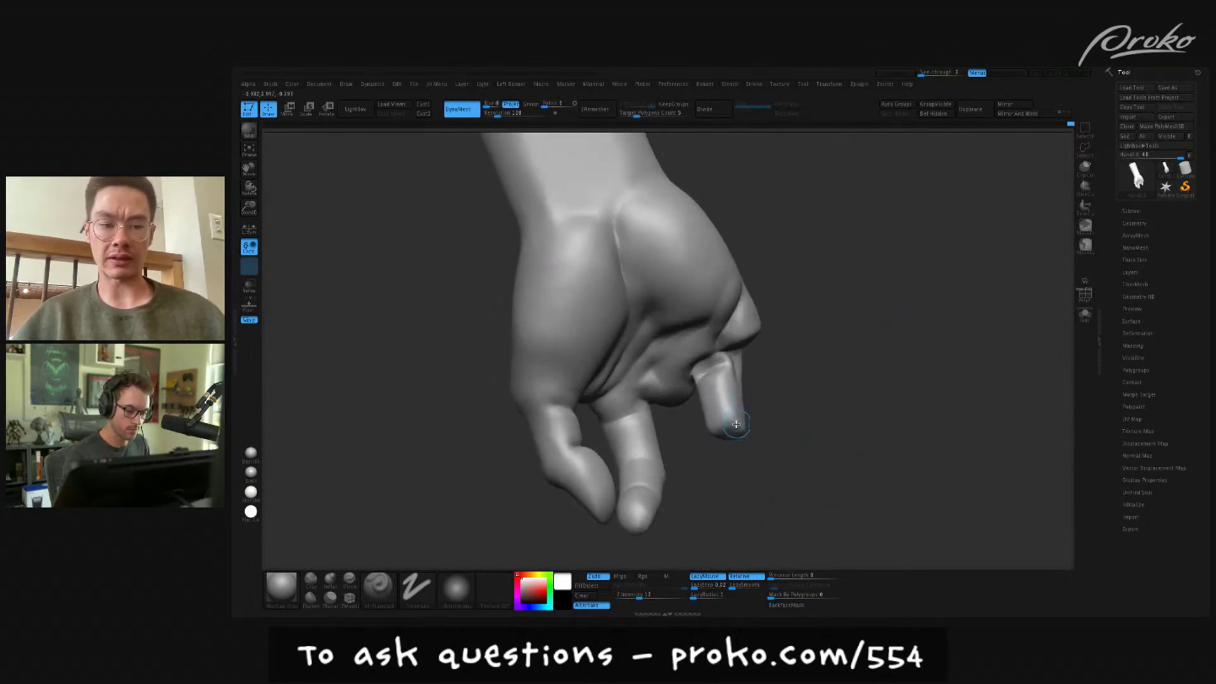
- Round out the underside of the ring finger with the Form Soft brush and smooth it
{"action": "mouse_move", "coordinate": [738, 421]}
{"action": "right_mouse_down"}
{"action": "mouse_move", "coordinate": [794, 409]}
{"action": "mouse_move", "coordinate": [746, 420]}
{"action": "mouse_move", "coordinate": [781, 415]}
{"action": "mouse_move", "coordinate": [761, 429]}
{"action": "mouse_move", "coordinate": [792, 405]}
{"action": "mouse_move", "coordinate": [769, 427]}
{"action": "mouse_move", "coordinate": [809, 432]}
{"action": "mouse_move", "coordinate": [807, 451]}
{"action": "mouse_move", "coordinate": [769, 459]}
{"action": "mouse_move", "coordinate": [866, 386]}
{"action": "mouse_move", "coordinate": [785, 396]}
{"action": "right_mouse_up"}
{"action": "key", "text": "b"}
{"action": "key", "text": "f"}
{"action": "key", "text": "s"}
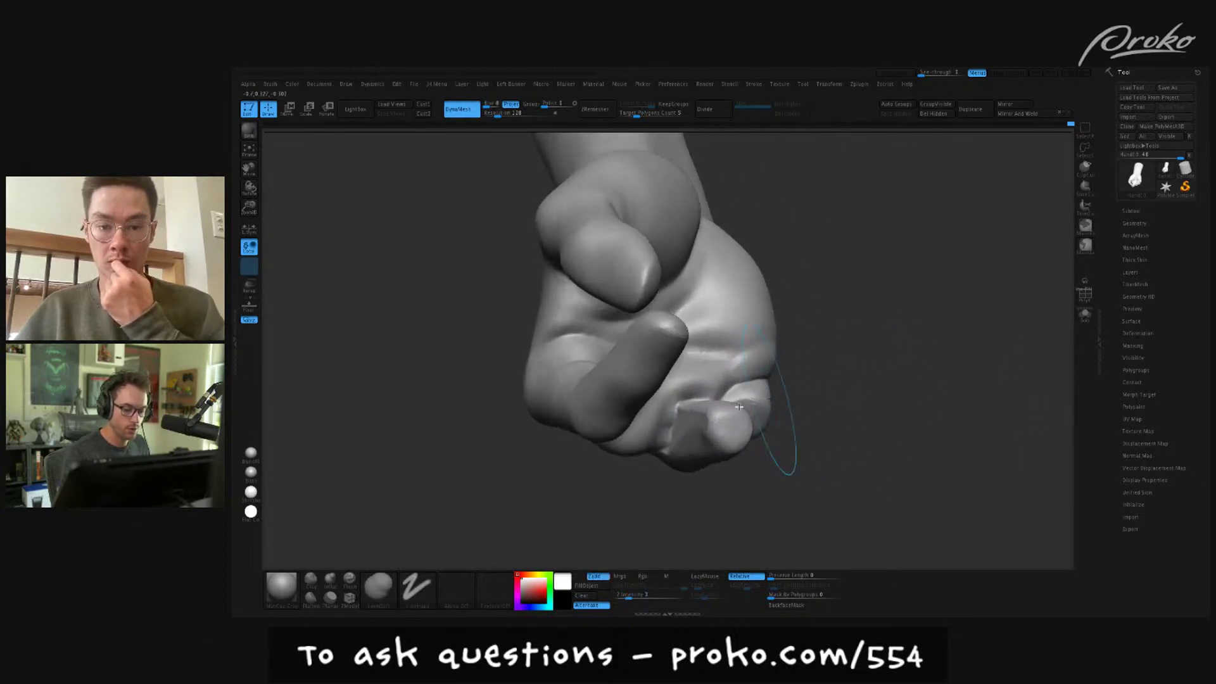
{"action": "right_click_drag", "start_coordinate": [701, 423], "coordinate": [702, 397]}
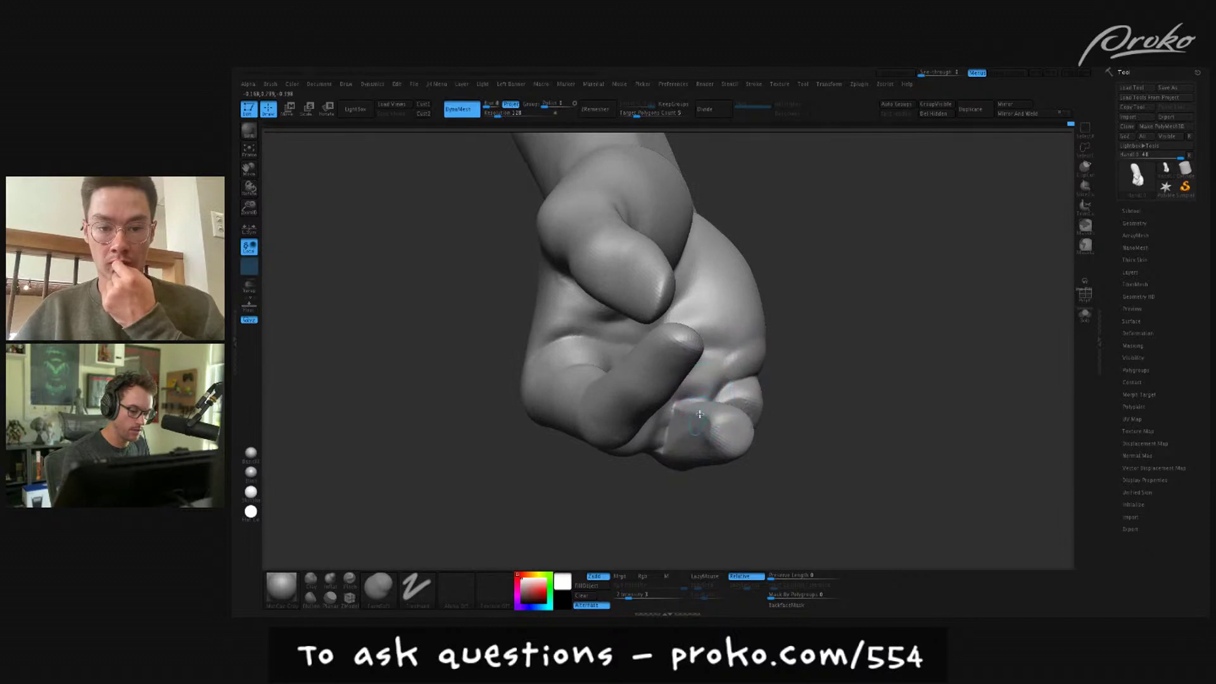
{"action": "key", "text": "shift"}
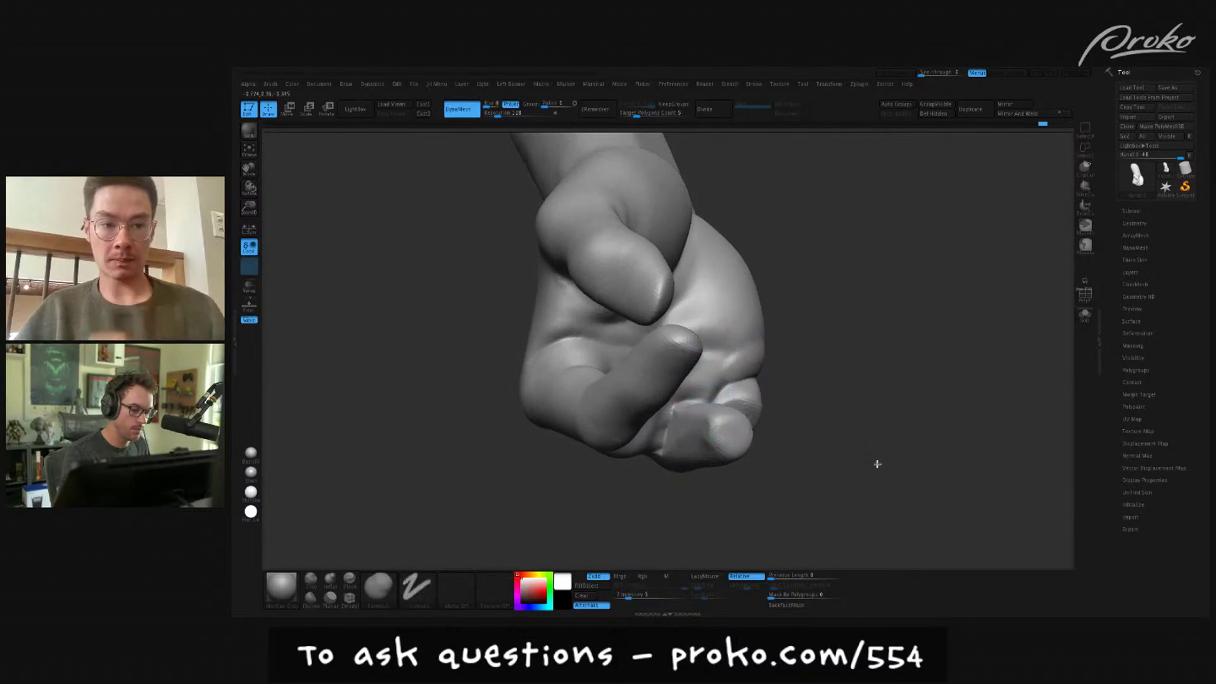
- Adjust the shape of the ring finger segment with the Move brush and smooth its blunt tip
{"action": "right_click_drag", "start_coordinate": [877, 469], "coordinate": [872, 466], "text": "ctrl"}
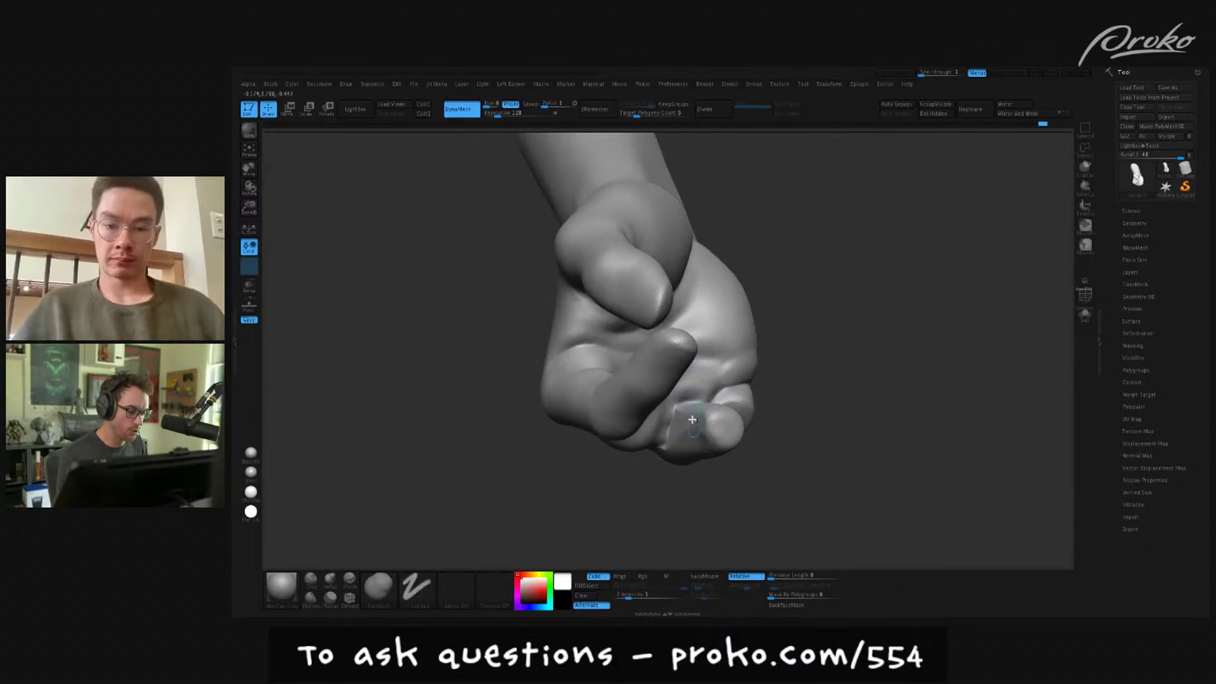
{"action": "key", "text": "shift"}
{"action": "right_click_drag", "start_coordinate": [687, 434], "coordinate": [701, 421]}
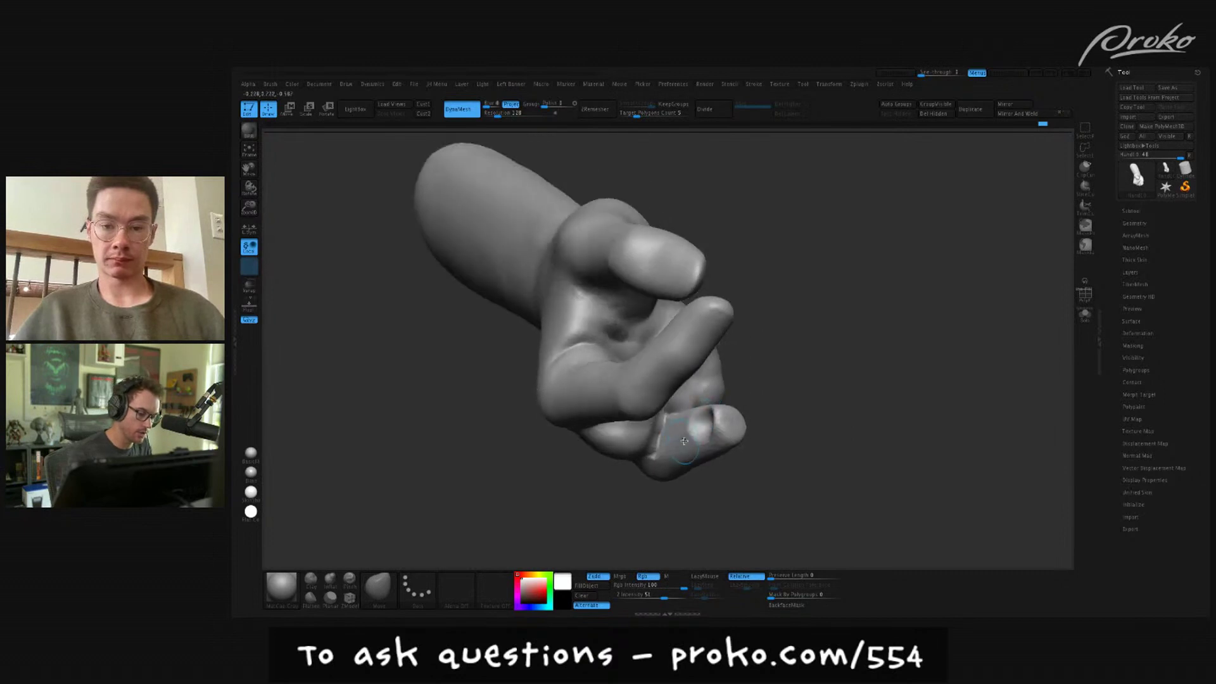
{"action": "left_click_drag", "start_coordinate": [678, 443], "coordinate": [687, 438], "text": "alt"}
{"action": "left_click_drag", "start_coordinate": [769, 443], "coordinate": [837, 467]}
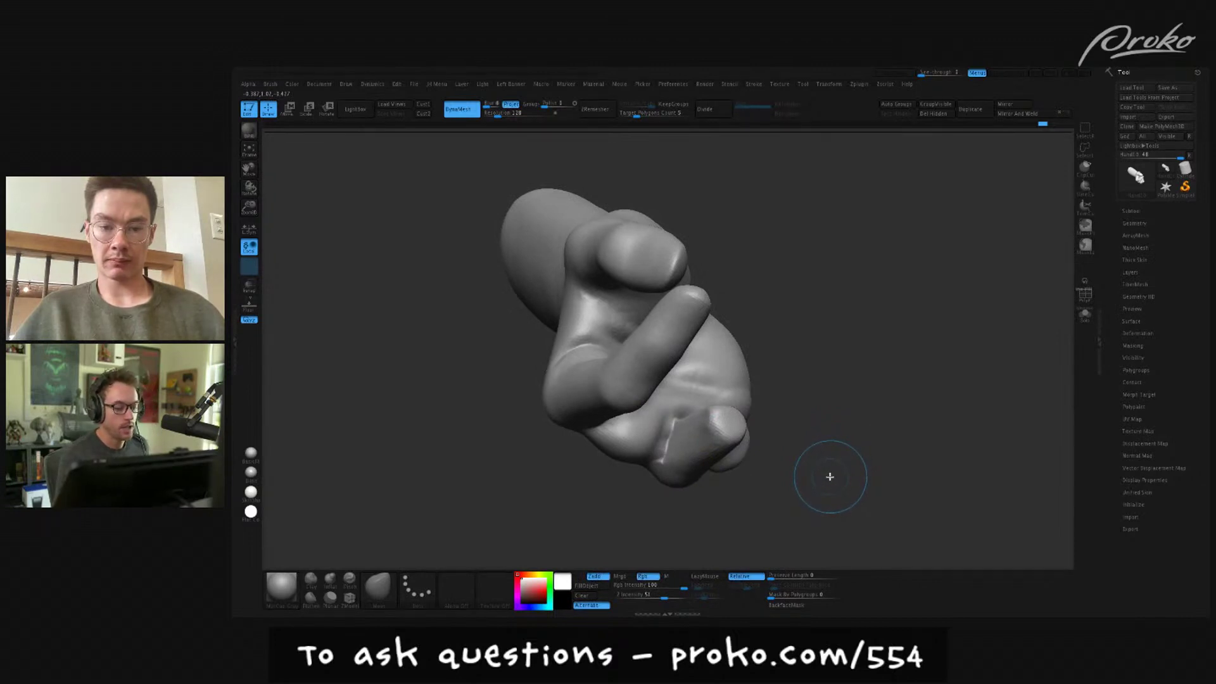
{"action": "mouse_move", "coordinate": [819, 481]}
{"action": "left_mouse_down"}
{"action": "mouse_move", "coordinate": [839, 445]}
{"action": "mouse_move", "coordinate": [857, 454]}
{"action": "mouse_move", "coordinate": [856, 484]}
{"action": "mouse_move", "coordinate": [824, 462]}
{"action": "left_mouse_up"}
{"action": "mouse_move", "coordinate": [712, 434]}
{"action": "left_mouse_down", "text": "shift"}
{"action": "mouse_move", "coordinate": [738, 437]}
{"action": "mouse_move", "coordinate": [785, 483]}
{"action": "mouse_move", "coordinate": [766, 453]}
{"action": "mouse_move", "coordinate": [729, 445]}
{"action": "mouse_move", "coordinate": [722, 464]}
{"action": "left_mouse_up", "text": "shift"}
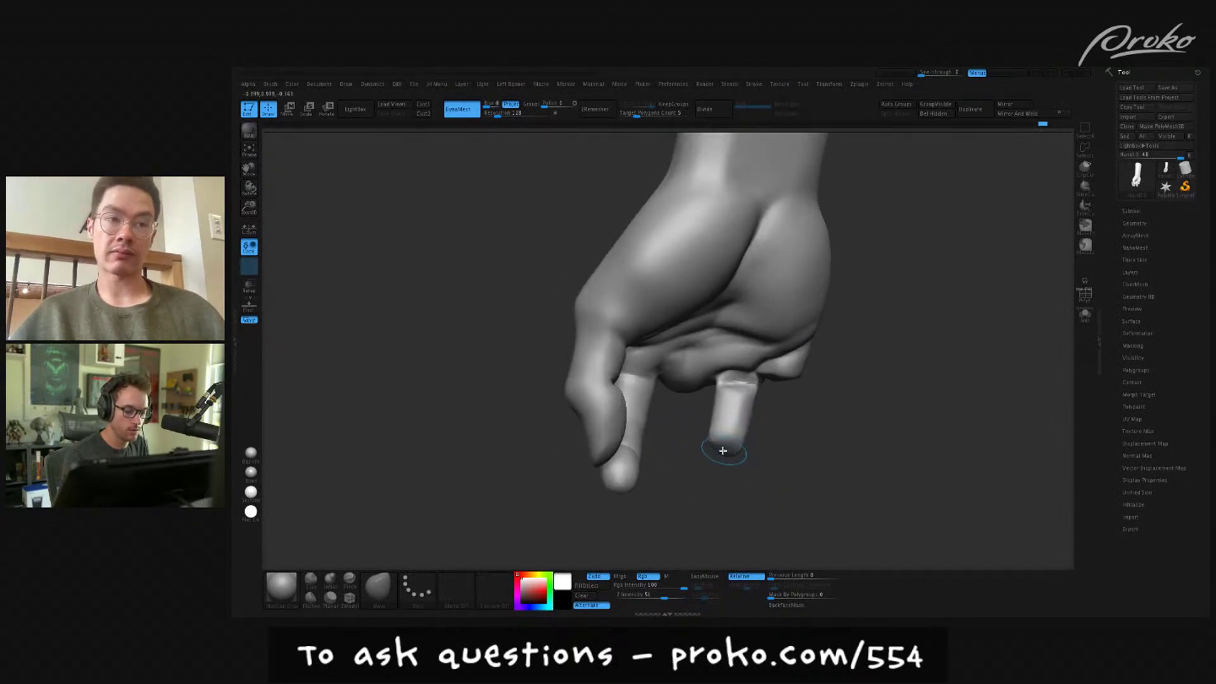
- Build up the back of the hand just behind the ring finger's knuckle
{"action": "left_click_drag", "start_coordinate": [721, 466], "coordinate": [902, 436]}
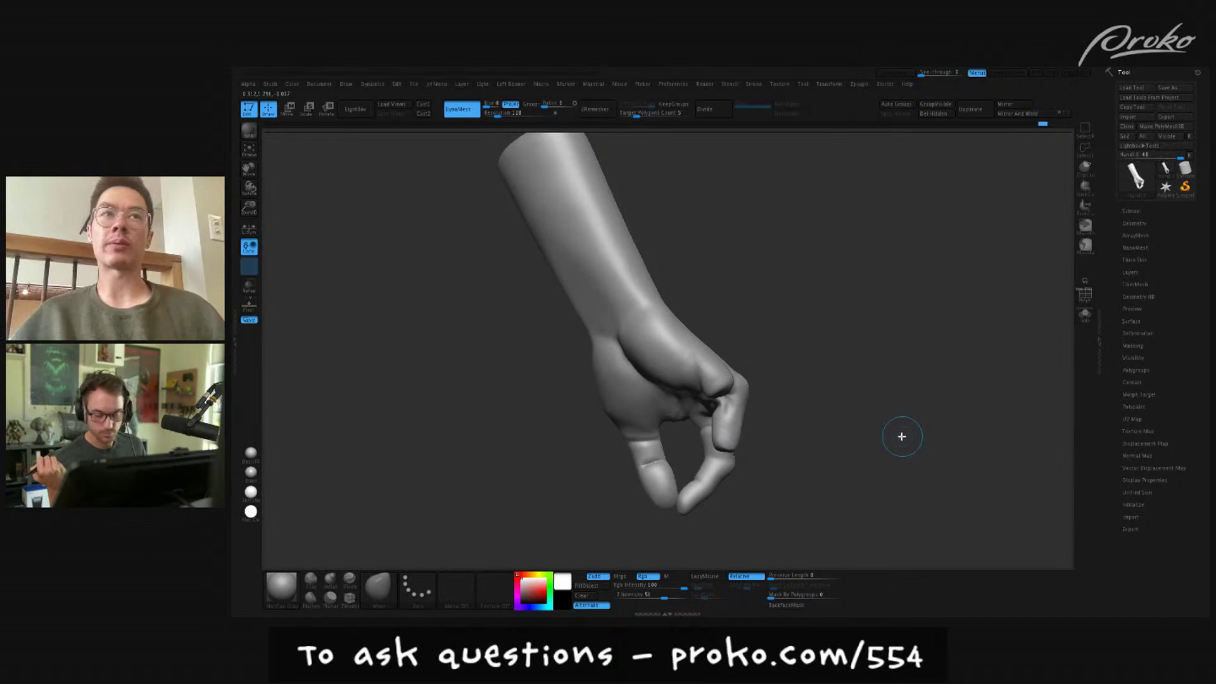
{"action": "left_click_drag", "start_coordinate": [863, 448], "coordinate": [882, 473]}
{"action": "left_click_drag", "start_coordinate": [799, 431], "coordinate": [790, 404]}
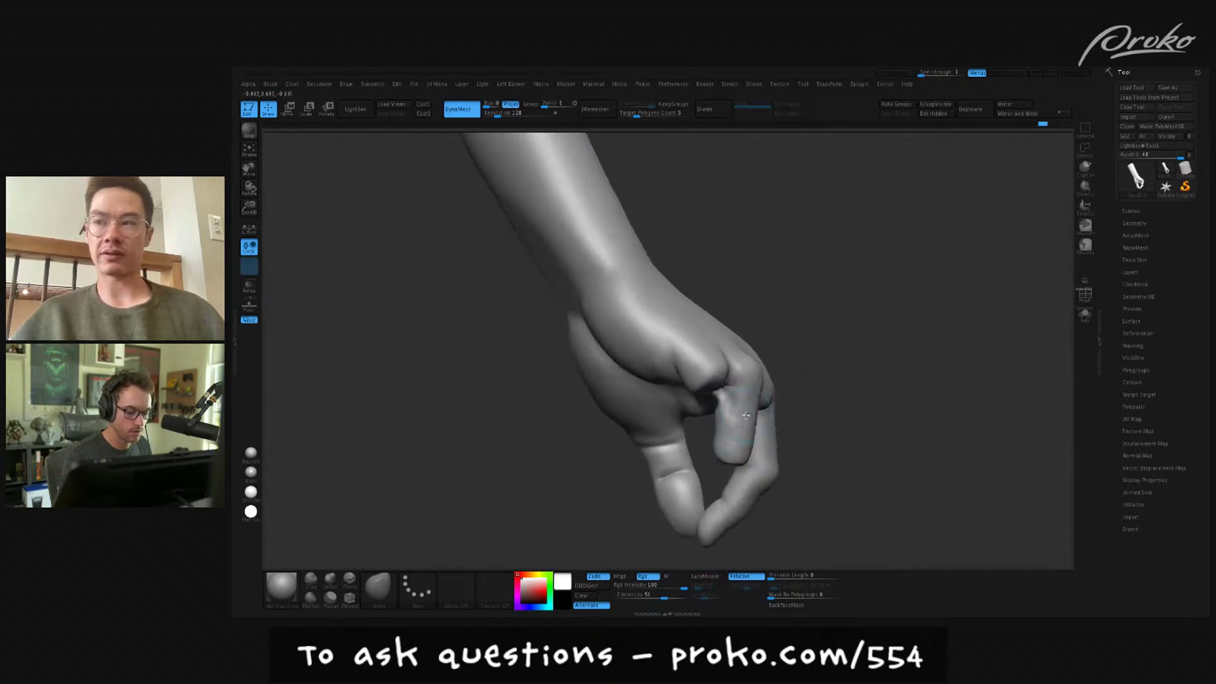
{"action": "left_click_drag", "start_coordinate": [834, 416], "coordinate": [887, 432]}
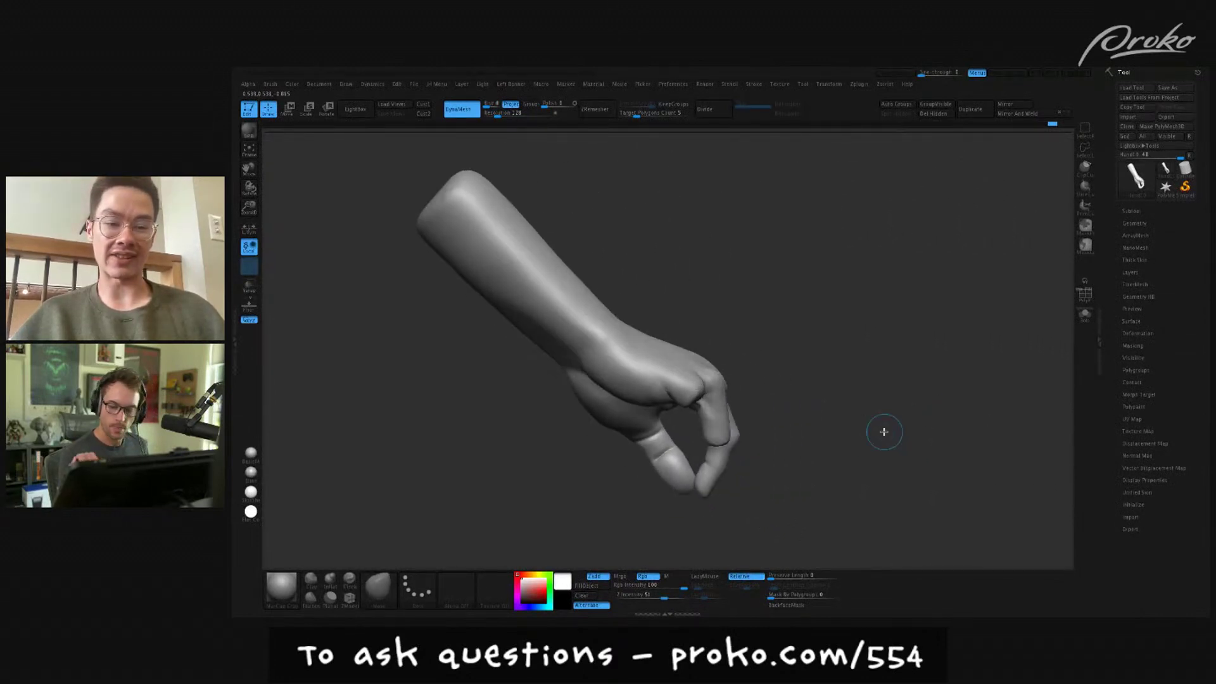
{"action": "left_click_drag", "start_coordinate": [880, 429], "coordinate": [760, 393]}
{"action": "key", "text": "shift"}
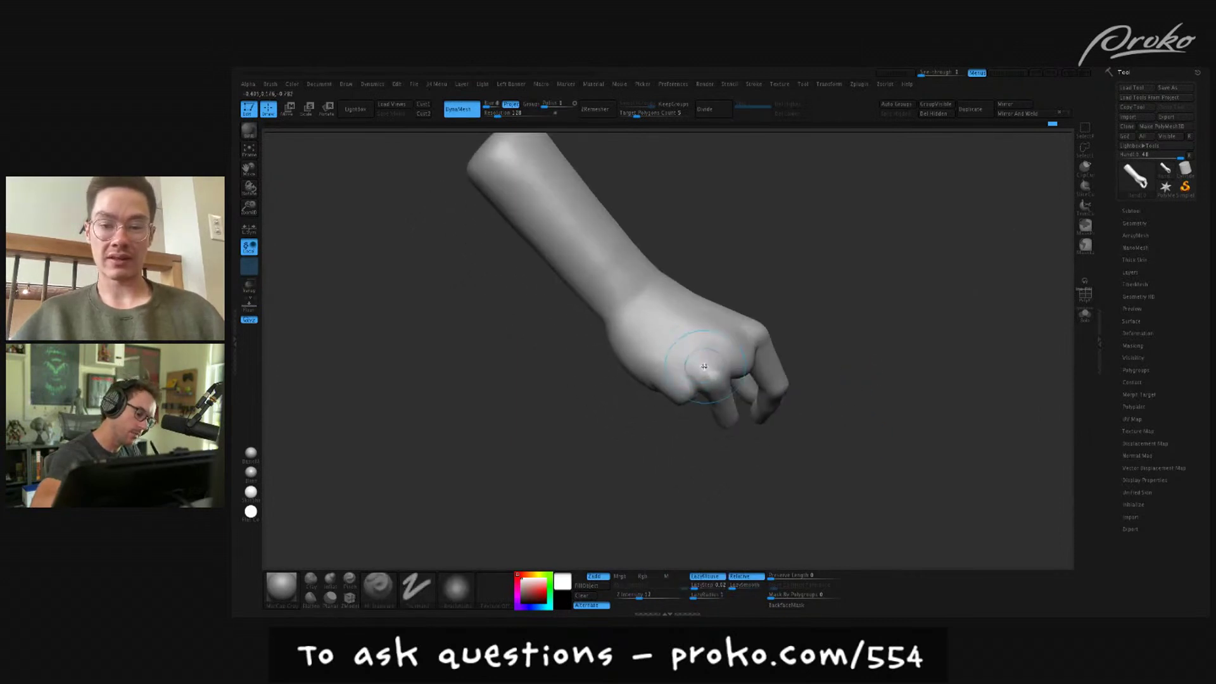
{"action": "left_click_drag", "start_coordinate": [682, 352], "coordinate": [696, 362]}
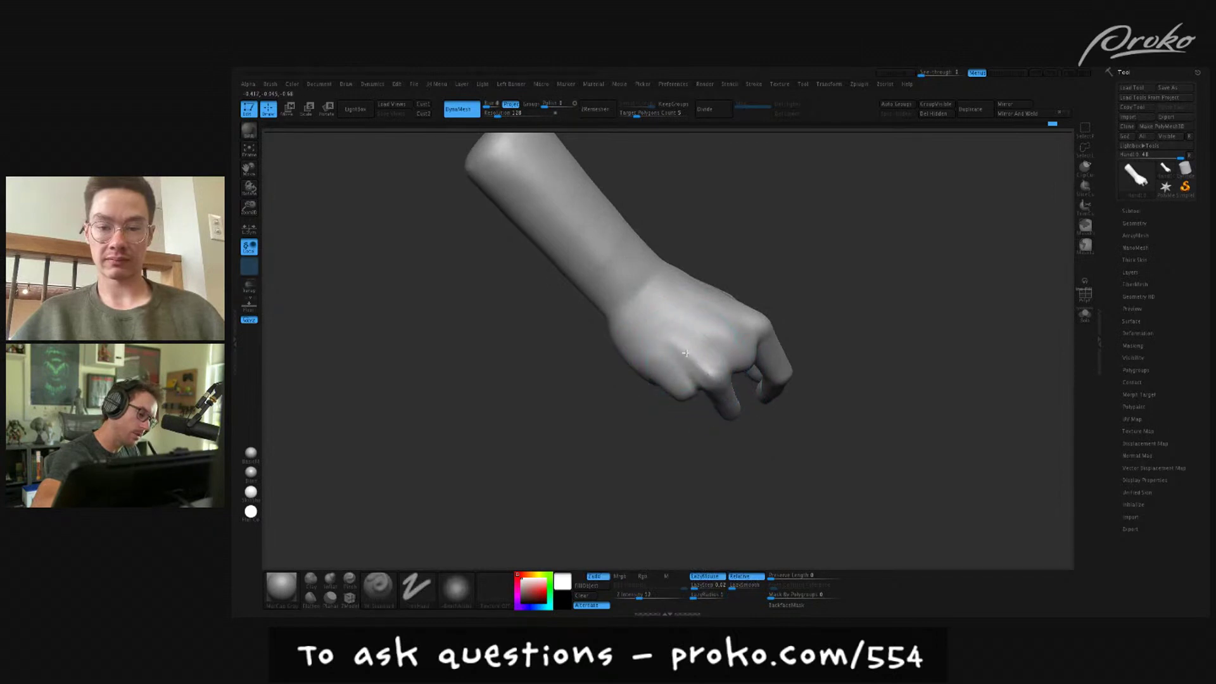
- Shape the ring finger's tendon on the back of the hand with the ClayBuildup brush
{"action": "left_click_drag", "start_coordinate": [817, 291], "coordinate": [865, 370]}
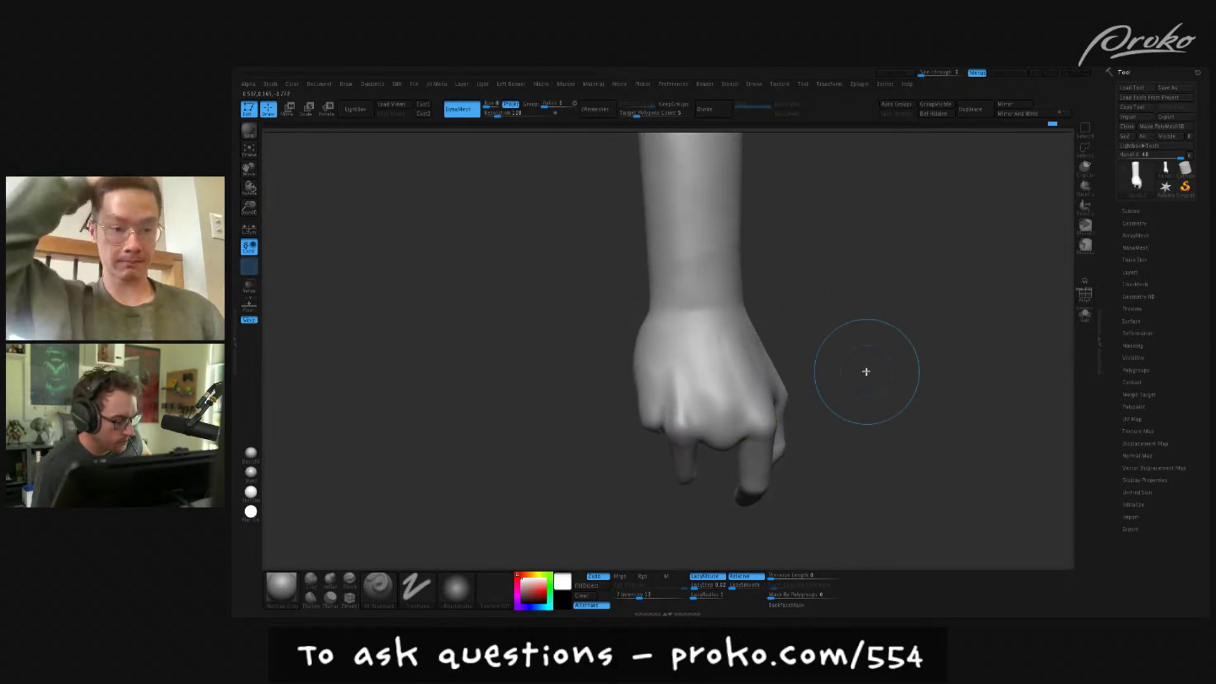
{"action": "left_click_drag", "start_coordinate": [804, 293], "coordinate": [679, 366]}
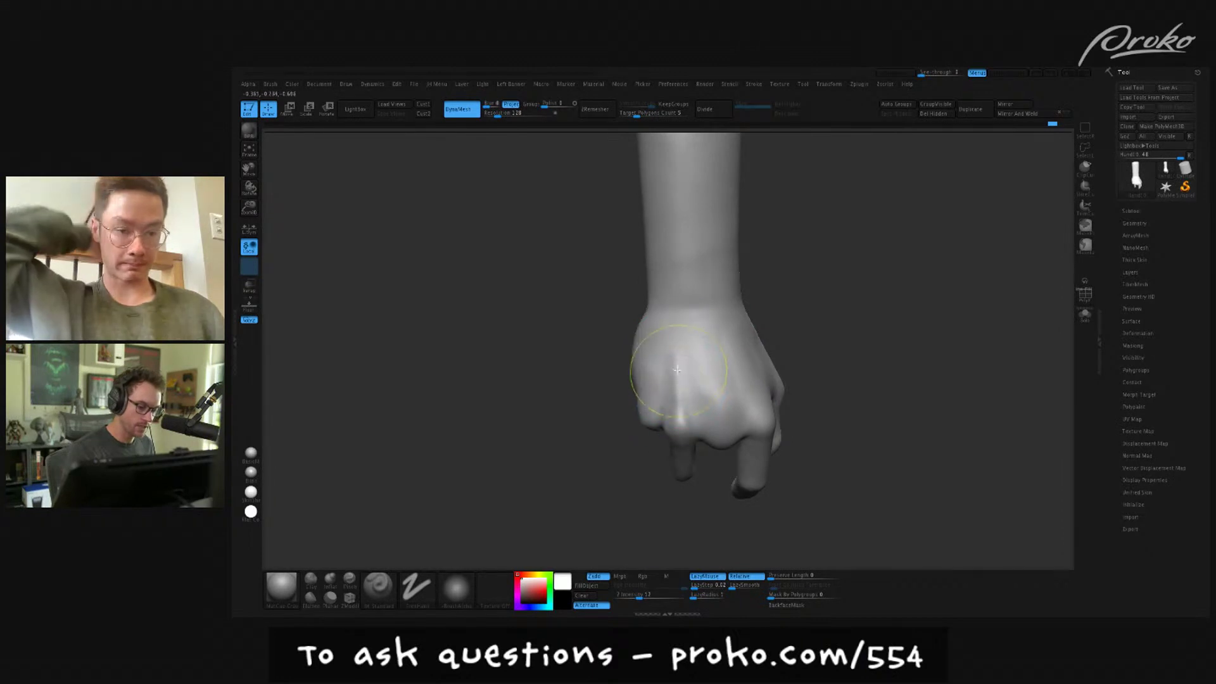
{"action": "key", "text": "1"}
{"action": "left_click_drag", "start_coordinate": [674, 354], "coordinate": [679, 411]}
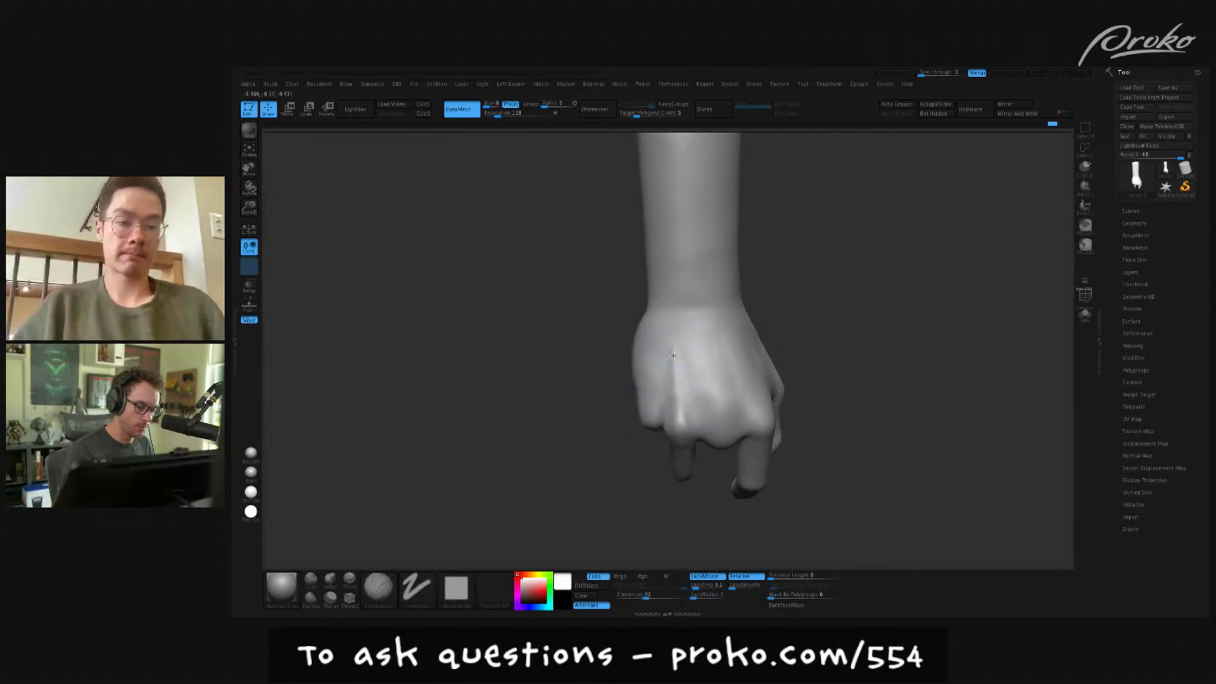
{"action": "left_click_drag", "start_coordinate": [795, 327], "coordinate": [785, 346]}
- Adjust the palm-side form between the index and ring fingers with the Move brush
{"action": "mouse_move", "coordinate": [898, 483]}
{"action": "left_mouse_down"}
{"action": "mouse_move", "coordinate": [877, 458]}
{"action": "mouse_move", "coordinate": [895, 492]}
{"action": "mouse_move", "coordinate": [925, 499]}
{"action": "mouse_move", "coordinate": [926, 519]}
{"action": "mouse_move", "coordinate": [909, 519]}
{"action": "mouse_move", "coordinate": [918, 510]}
{"action": "mouse_move", "coordinate": [909, 532]}
{"action": "mouse_move", "coordinate": [909, 510]}
{"action": "mouse_move", "coordinate": [911, 525]}
{"action": "left_mouse_up"}
{"action": "key", "text": "ctrl"}
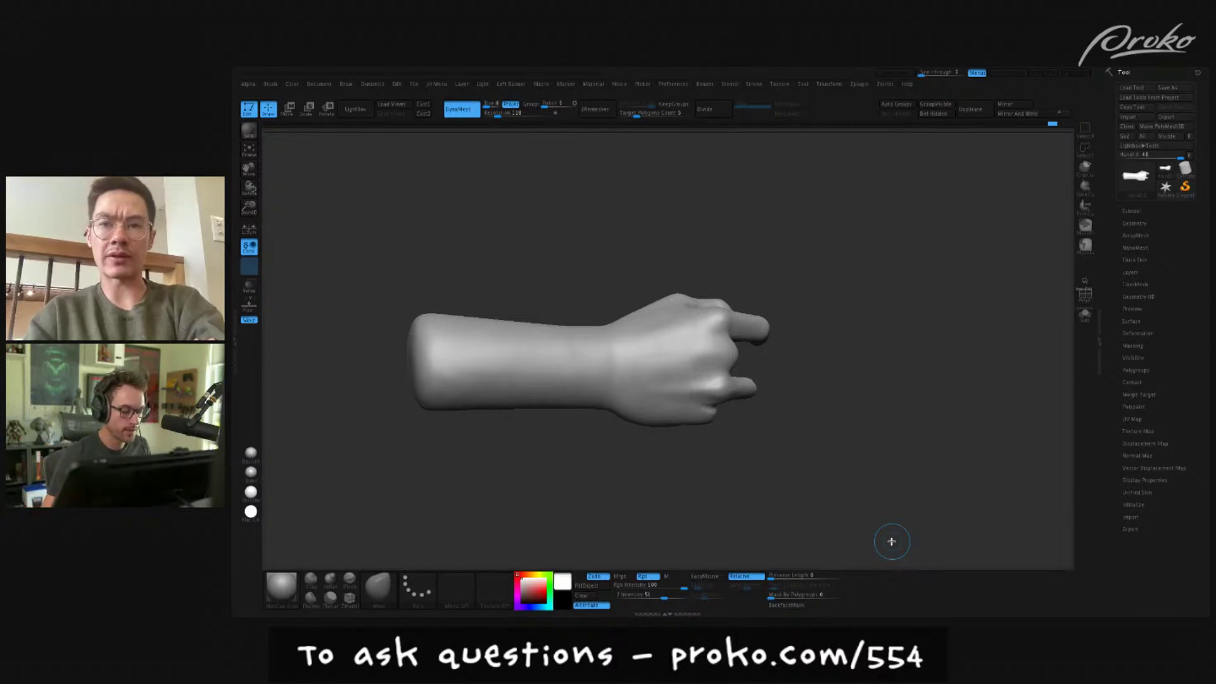
{"action": "left_click_drag", "start_coordinate": [872, 468], "coordinate": [883, 516]}
{"action": "left_click_drag", "start_coordinate": [808, 434], "coordinate": [741, 437]}
{"action": "mouse_move", "coordinate": [764, 384]}
{"action": "left_mouse_down"}
{"action": "mouse_move", "coordinate": [823, 402]}
{"action": "mouse_move", "coordinate": [774, 426]}
{"action": "mouse_move", "coordinate": [768, 494]}
{"action": "mouse_move", "coordinate": [788, 360]}
{"action": "left_mouse_up"}
{"action": "key", "text": "space"}
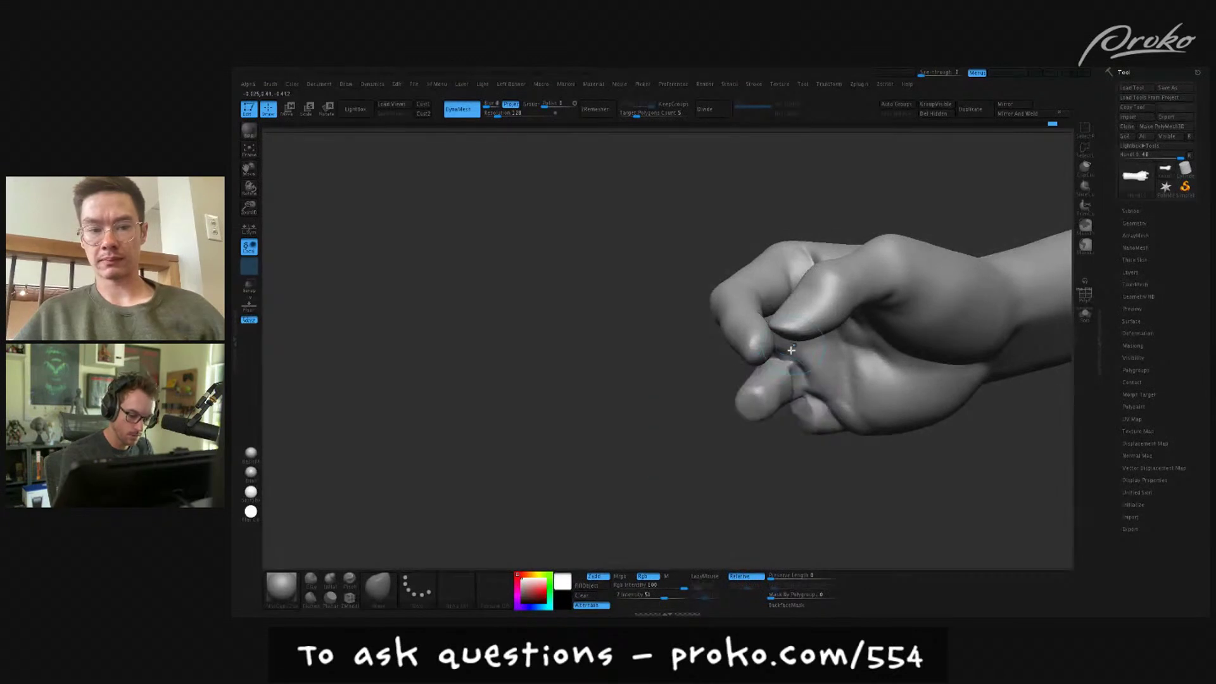
{"action": "left_click_drag", "start_coordinate": [792, 349], "coordinate": [920, 455]}
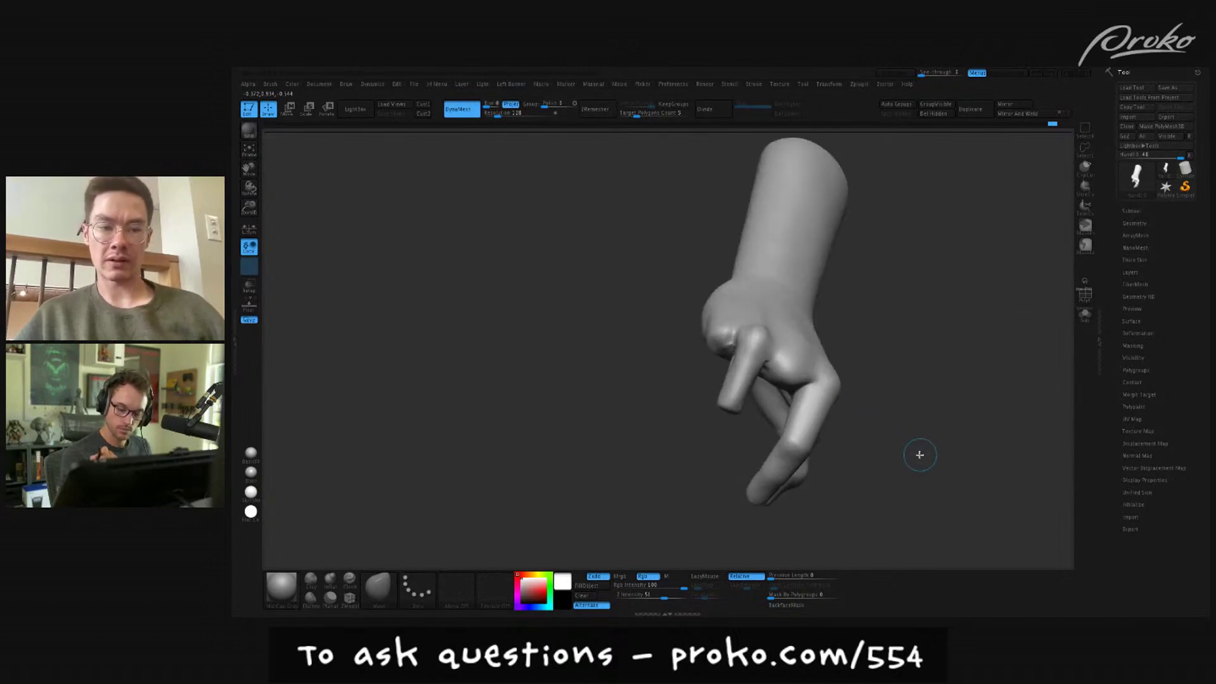
- Add volume to the middle finger's knuckle with the ClayBuildup brush
{"action": "mouse_move", "coordinate": [920, 455]}
{"action": "left_mouse_down"}
{"action": "mouse_move", "coordinate": [907, 383]}
{"action": "mouse_move", "coordinate": [956, 328]}
{"action": "left_mouse_up"}
{"action": "key", "text": "1"}
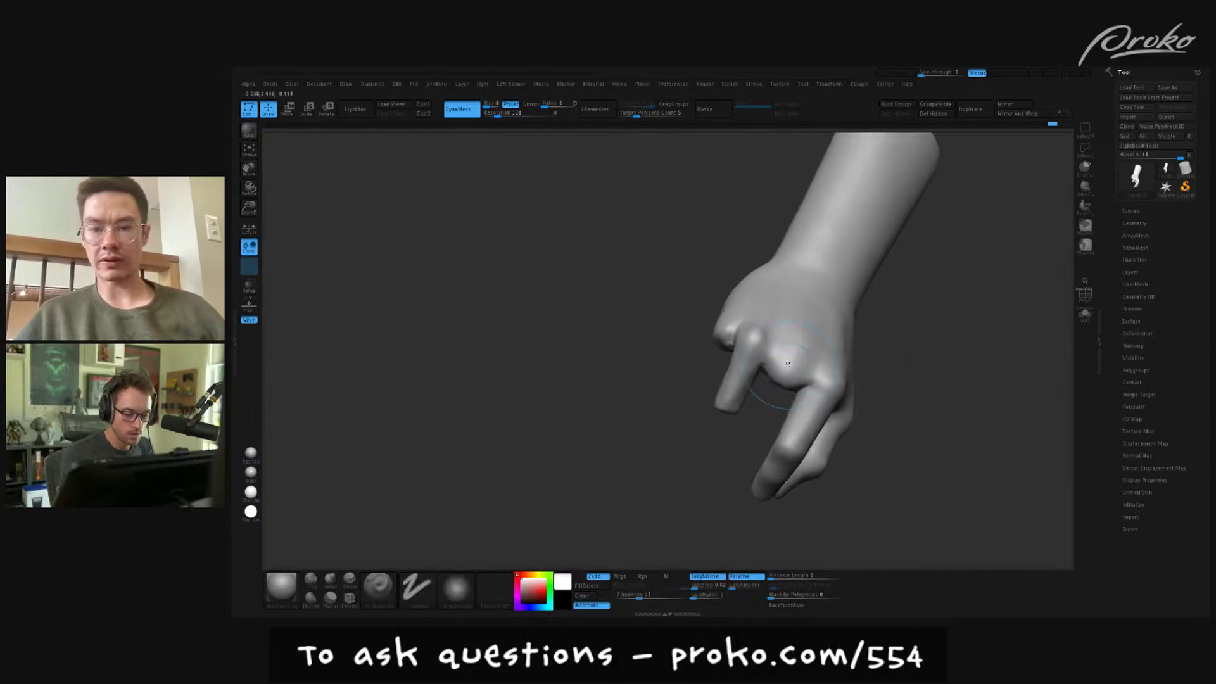
{"action": "right_click_drag", "start_coordinate": [785, 359], "coordinate": [763, 412]}
{"action": "left_click_drag", "start_coordinate": [899, 382], "coordinate": [818, 399]}
{"action": "key", "text": "b"}
{"action": "key", "text": "c"}
{"action": "key", "text": "b"}
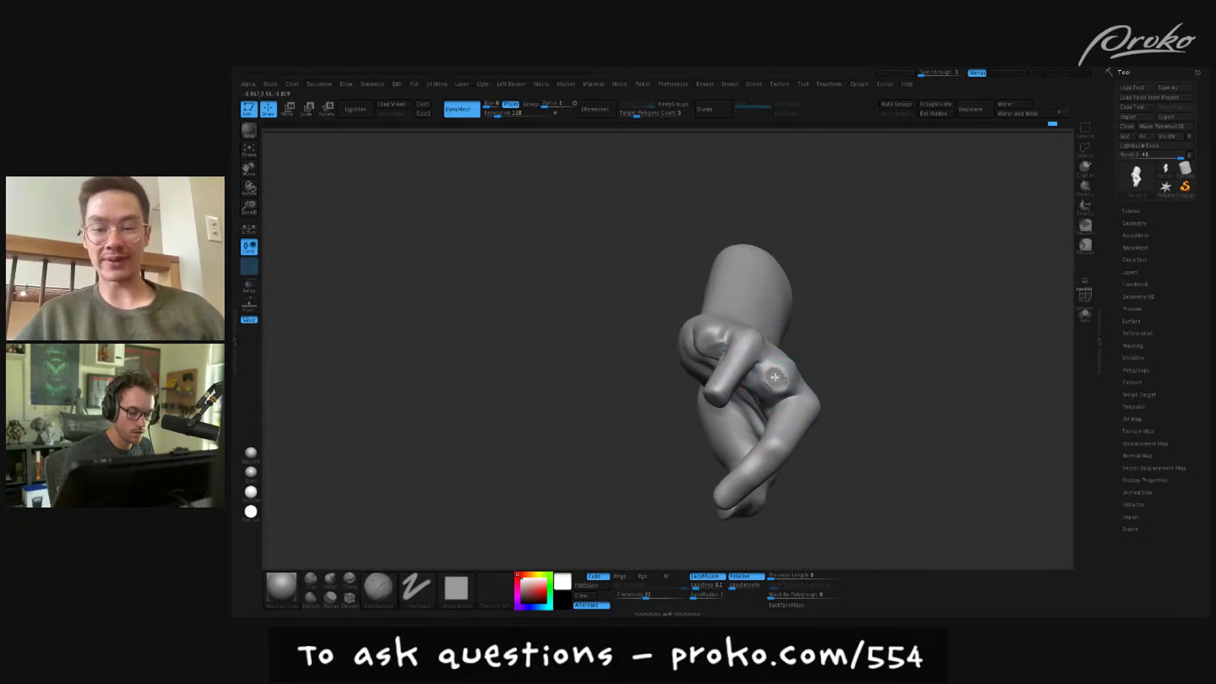
{"action": "mouse_move", "coordinate": [785, 355]}
{"action": "left_mouse_down"}
{"action": "mouse_move", "coordinate": [823, 342]}
{"action": "mouse_move", "coordinate": [830, 358]}
{"action": "mouse_move", "coordinate": [883, 329]}
{"action": "mouse_move", "coordinate": [853, 323]}
{"action": "left_mouse_up"}
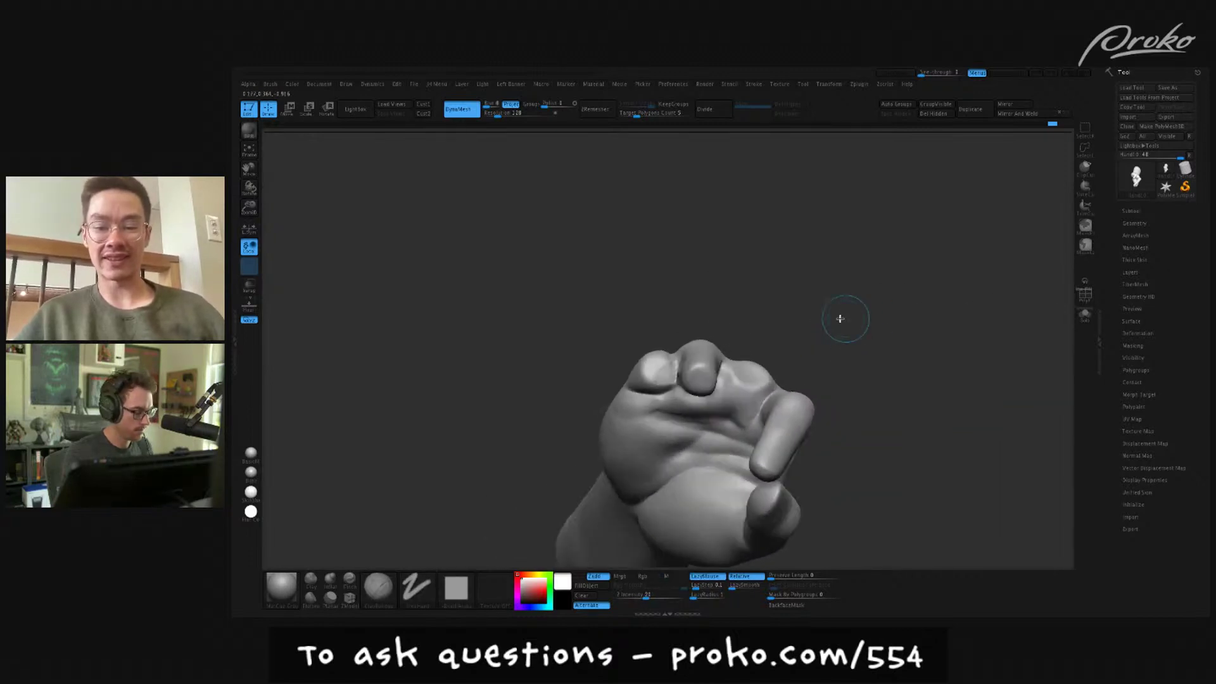
- Reshape the rounded base of the middle finger between the ring and index fingers
{"action": "left_click", "coordinate": [317, 598]}
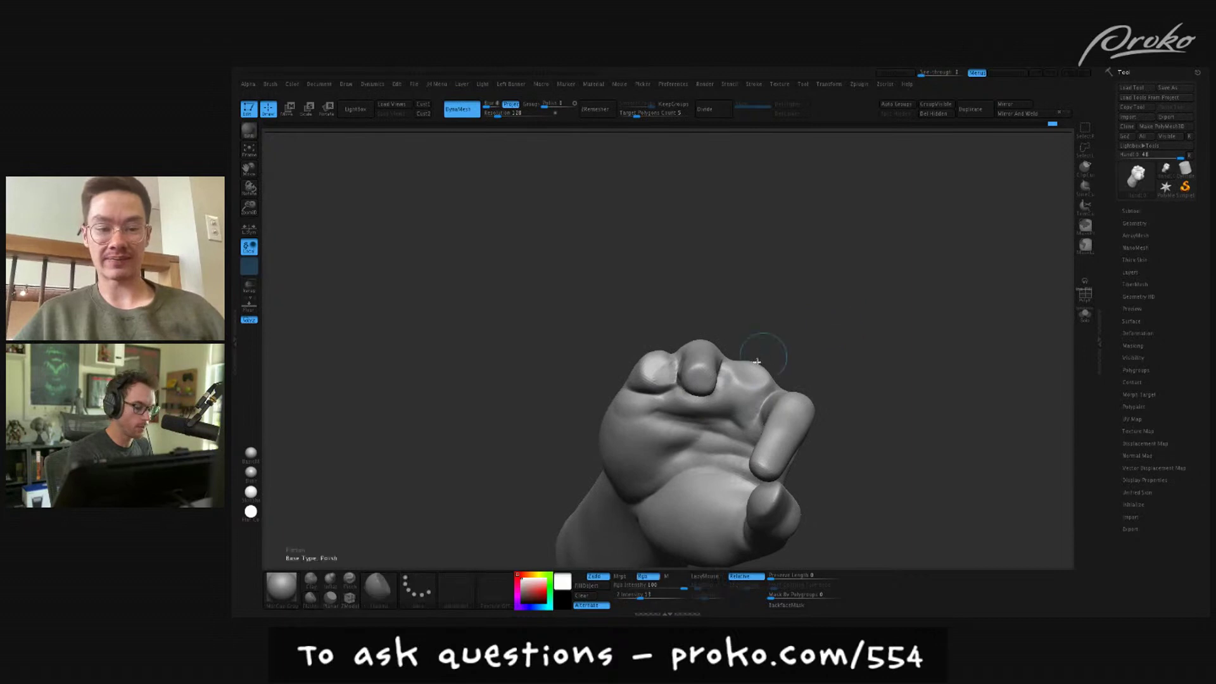
{"action": "mouse_move", "coordinate": [751, 376]}
{"action": "left_mouse_down"}
{"action": "mouse_move", "coordinate": [768, 361]}
{"action": "mouse_move", "coordinate": [738, 393]}
{"action": "left_mouse_up"}
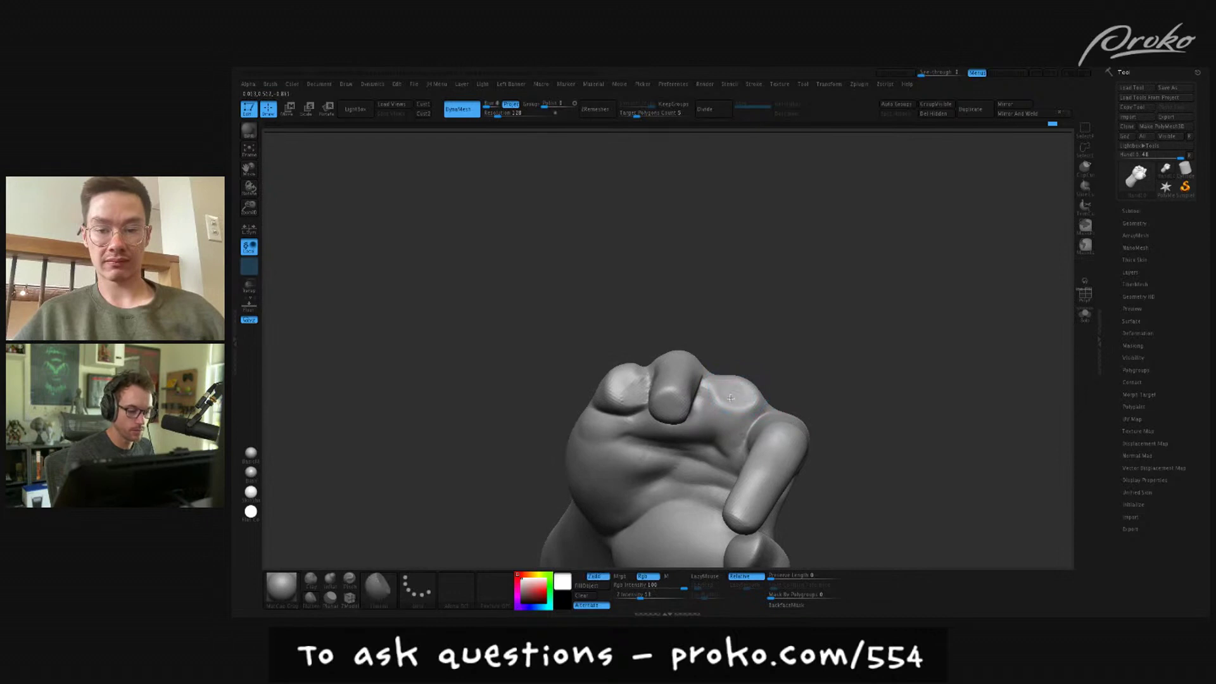
{"action": "mouse_move", "coordinate": [728, 390]}
{"action": "left_mouse_down"}
{"action": "mouse_move", "coordinate": [795, 344]}
{"action": "mouse_move", "coordinate": [739, 387]}
{"action": "mouse_move", "coordinate": [956, 412]}
{"action": "mouse_move", "coordinate": [967, 439]}
{"action": "mouse_move", "coordinate": [745, 351]}
{"action": "mouse_move", "coordinate": [728, 371]}
{"action": "mouse_move", "coordinate": [738, 367]}
{"action": "left_mouse_up"}
{"action": "mouse_move", "coordinate": [743, 380]}
{"action": "right_mouse_down"}
{"action": "mouse_move", "coordinate": [725, 391]}
{"action": "mouse_move", "coordinate": [738, 383]}
{"action": "mouse_move", "coordinate": [736, 413]}
{"action": "right_mouse_up"}
{"action": "mouse_move", "coordinate": [732, 359]}
{"action": "right_mouse_down"}
{"action": "mouse_move", "coordinate": [736, 342]}
{"action": "mouse_move", "coordinate": [769, 352]}
{"action": "right_mouse_up"}
{"action": "left_click_drag", "start_coordinate": [729, 355], "coordinate": [730, 348]}
- Define the middle finger's knuckle with strokes on the back of the hand
{"action": "mouse_move", "coordinate": [823, 321]}
{"action": "right_mouse_down"}
{"action": "mouse_move", "coordinate": [733, 344]}
{"action": "mouse_move", "coordinate": [730, 332]}
{"action": "right_mouse_up"}
{"action": "key", "text": "1"}
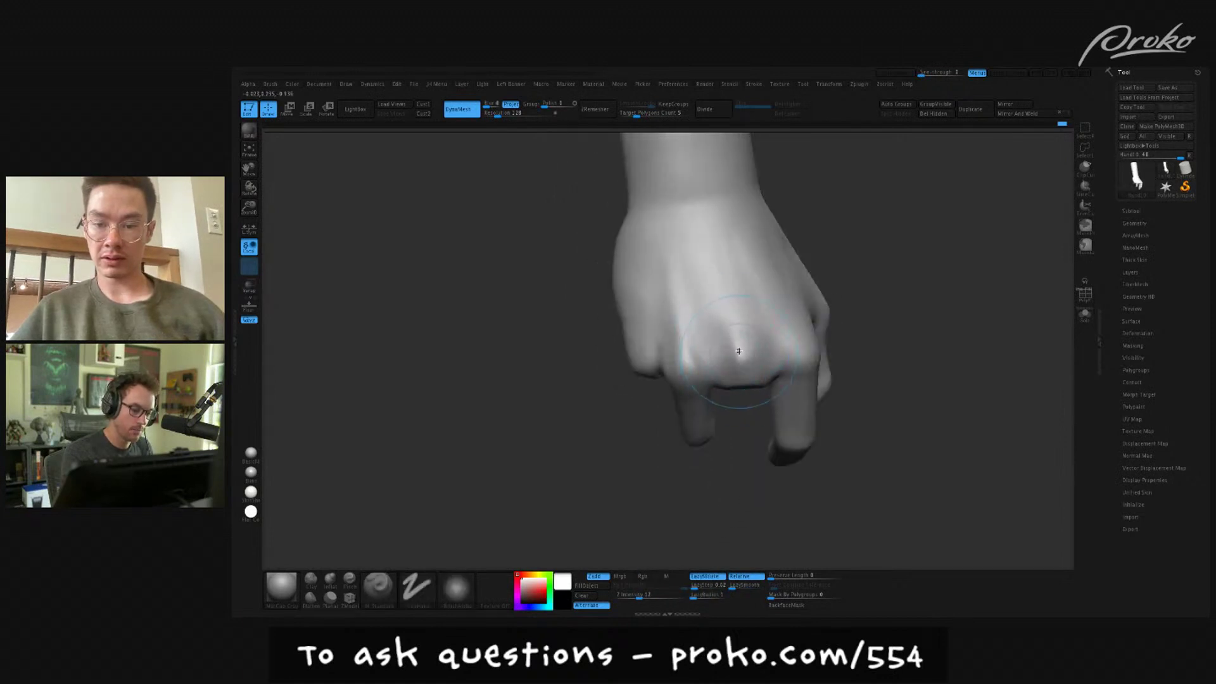
{"action": "left_click_drag", "start_coordinate": [736, 345], "coordinate": [746, 348]}
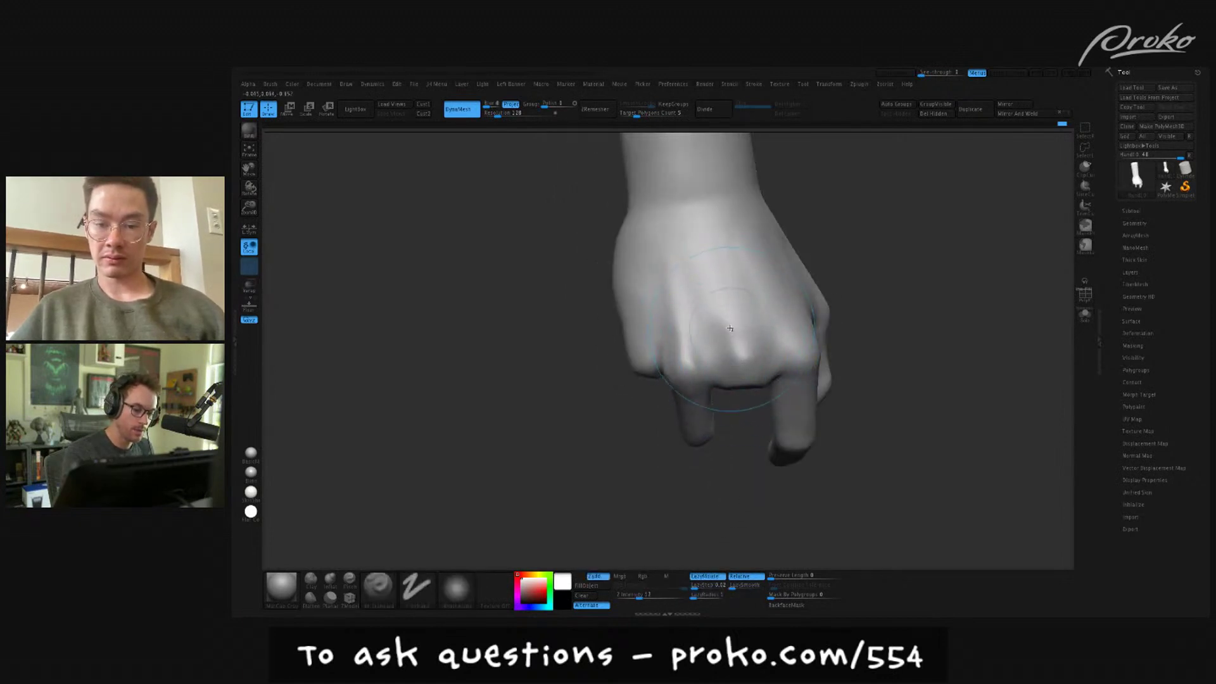
{"action": "right_click_drag", "start_coordinate": [751, 414], "coordinate": [748, 355]}
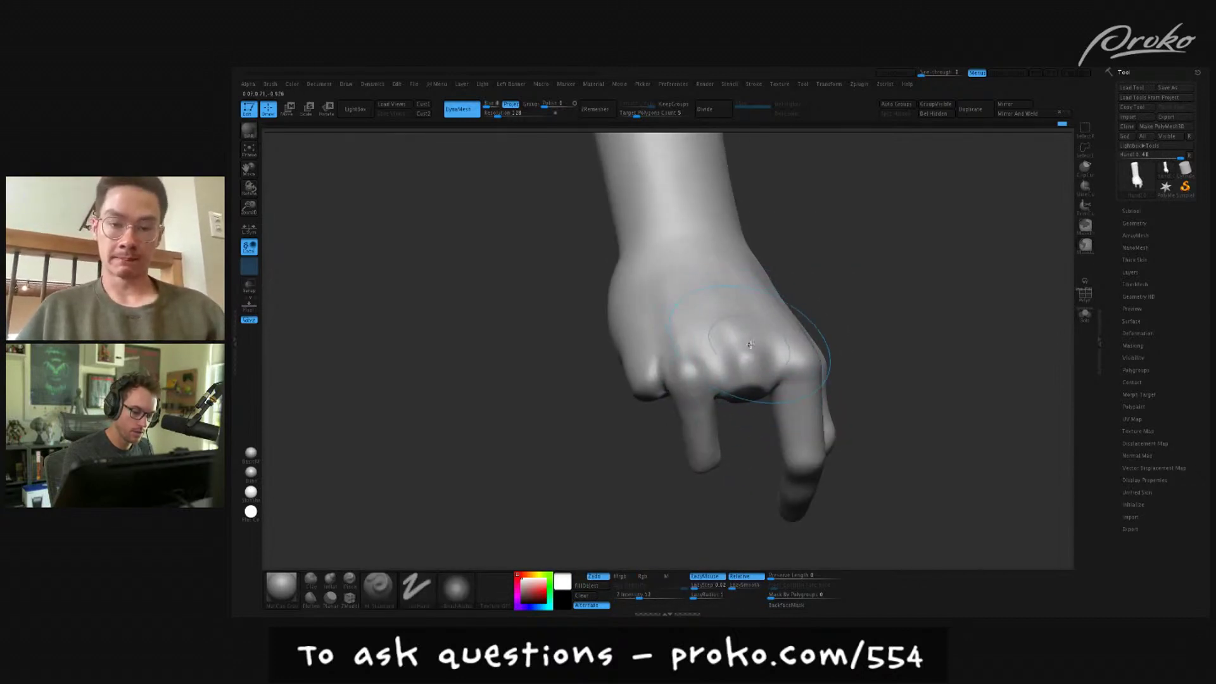
{"action": "right_click_drag", "start_coordinate": [845, 321], "coordinate": [876, 307]}
{"action": "left_click_drag", "start_coordinate": [878, 297], "coordinate": [889, 300]}
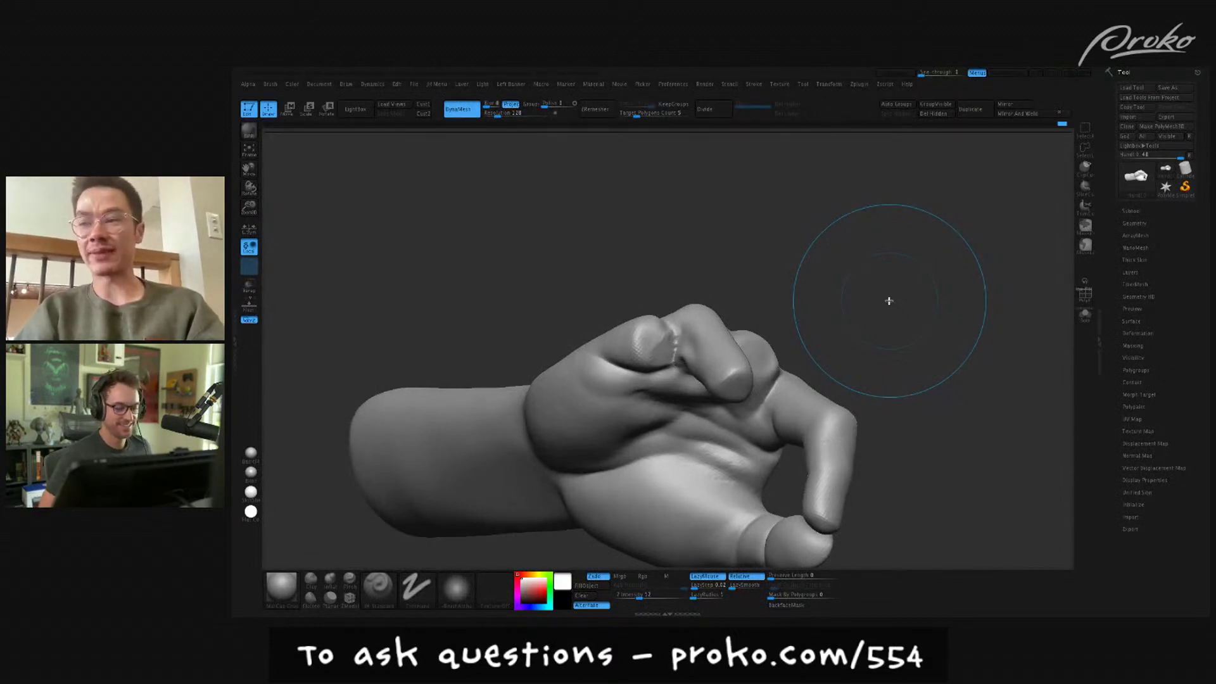
- Mask the pinky's knuckle area and invert the mask so only that area can be edited
{"action": "mouse_move", "coordinate": [958, 427]}
{"action": "left_mouse_down"}
{"action": "mouse_move", "coordinate": [972, 475]}
{"action": "mouse_move", "coordinate": [955, 469]}
{"action": "mouse_move", "coordinate": [948, 501]}
{"action": "left_mouse_up"}
{"action": "left_click_drag", "start_coordinate": [711, 424], "coordinate": [711, 462]}
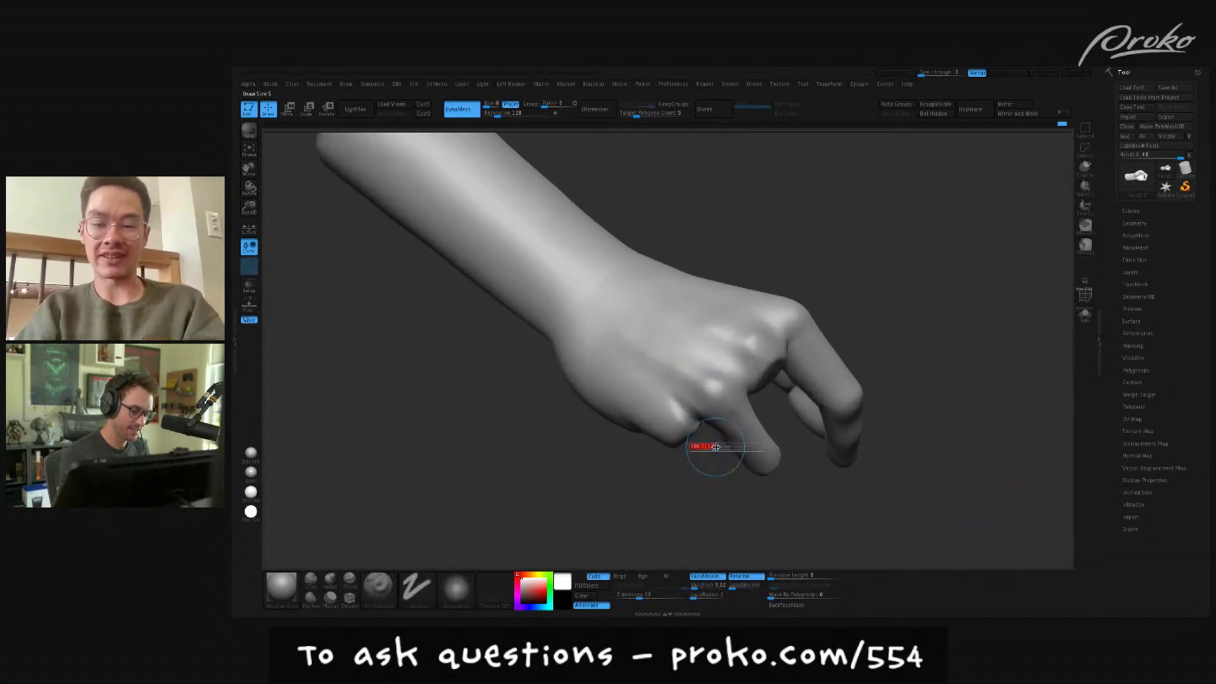
{"action": "key", "text": "ctrl"}
{"action": "mouse_move", "coordinate": [694, 411]}
{"action": "left_mouse_down", "text": "ctrl"}
{"action": "mouse_move", "coordinate": [634, 440]}
{"action": "mouse_move", "coordinate": [688, 437]}
{"action": "left_mouse_up", "text": "ctrl"}
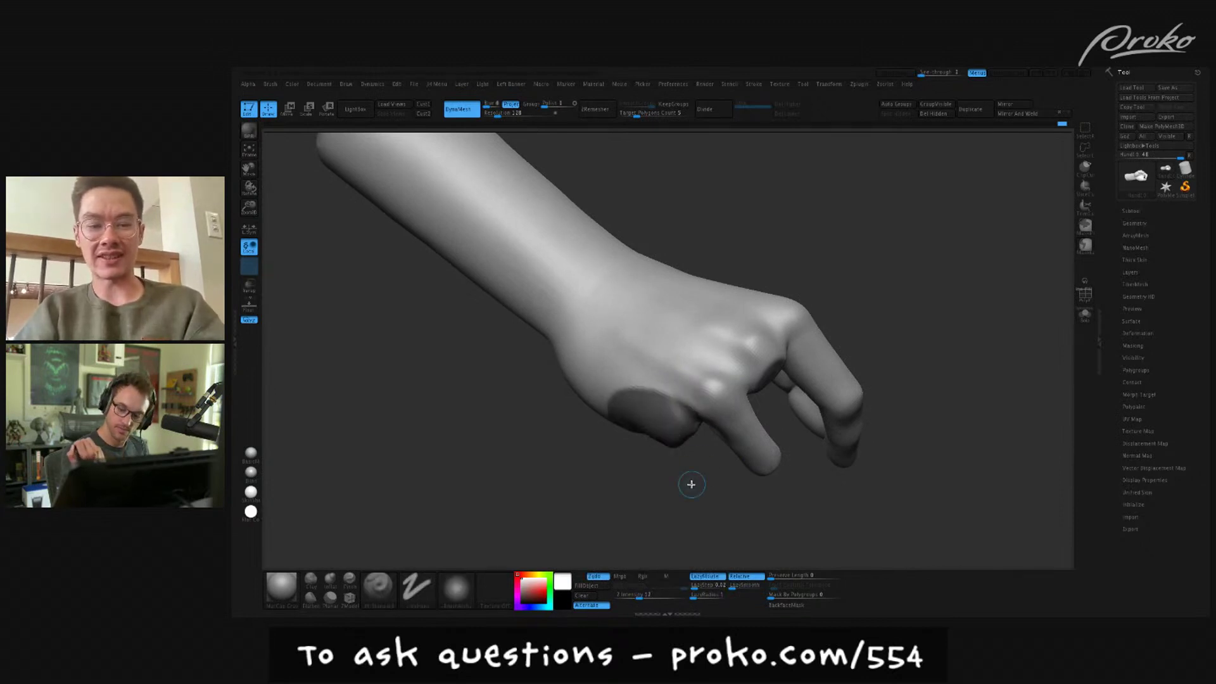
{"action": "mouse_move", "coordinate": [912, 412]}
{"action": "left_mouse_down"}
{"action": "mouse_move", "coordinate": [928, 372]}
{"action": "mouse_move", "coordinate": [921, 336]}
{"action": "mouse_move", "coordinate": [627, 256]}
{"action": "mouse_move", "coordinate": [619, 298]}
{"action": "mouse_move", "coordinate": [488, 500]}
{"action": "left_mouse_up"}
{"action": "mouse_move", "coordinate": [668, 217]}
{"action": "left_mouse_down"}
{"action": "mouse_move", "coordinate": [770, 169]}
{"action": "mouse_move", "coordinate": [801, 218]}
{"action": "mouse_move", "coordinate": [627, 248]}
{"action": "mouse_move", "coordinate": [792, 230]}
{"action": "mouse_move", "coordinate": [801, 291]}
{"action": "mouse_move", "coordinate": [790, 285]}
{"action": "mouse_move", "coordinate": [814, 285]}
{"action": "mouse_move", "coordinate": [812, 301]}
{"action": "mouse_move", "coordinate": [751, 323]}
{"action": "left_mouse_up"}
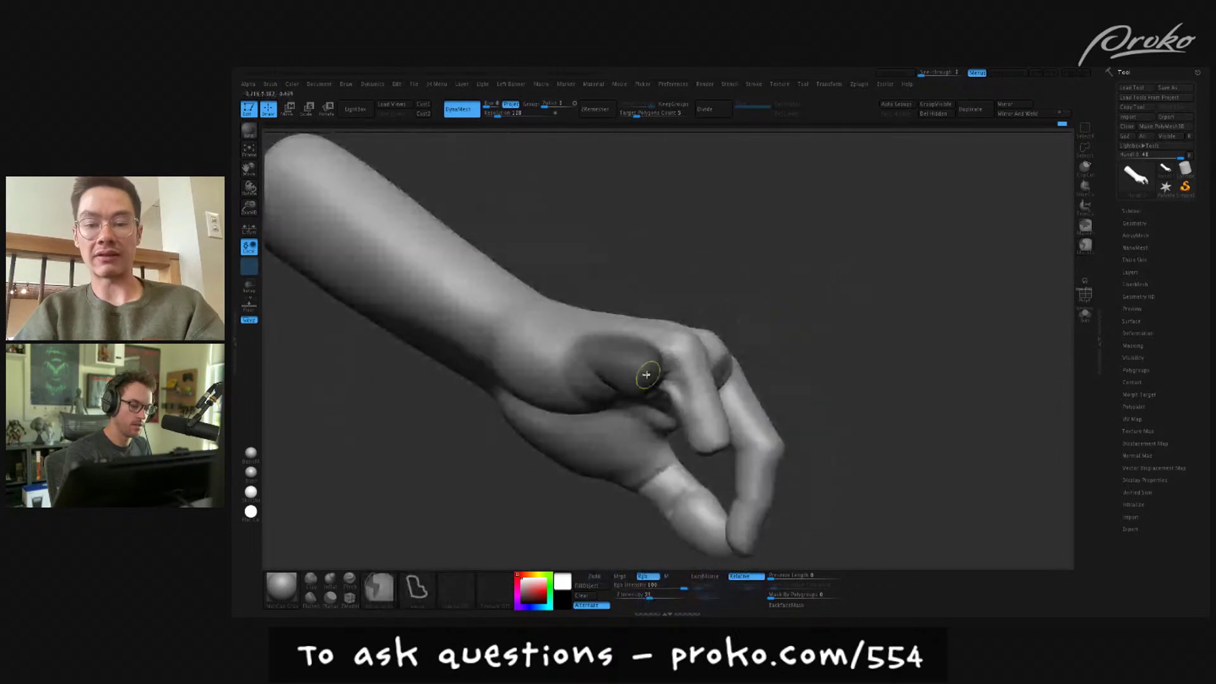
{"action": "left_click", "coordinate": [877, 332], "text": "ctrl"}
{"action": "left_click_drag", "start_coordinate": [877, 332], "coordinate": [874, 350]}
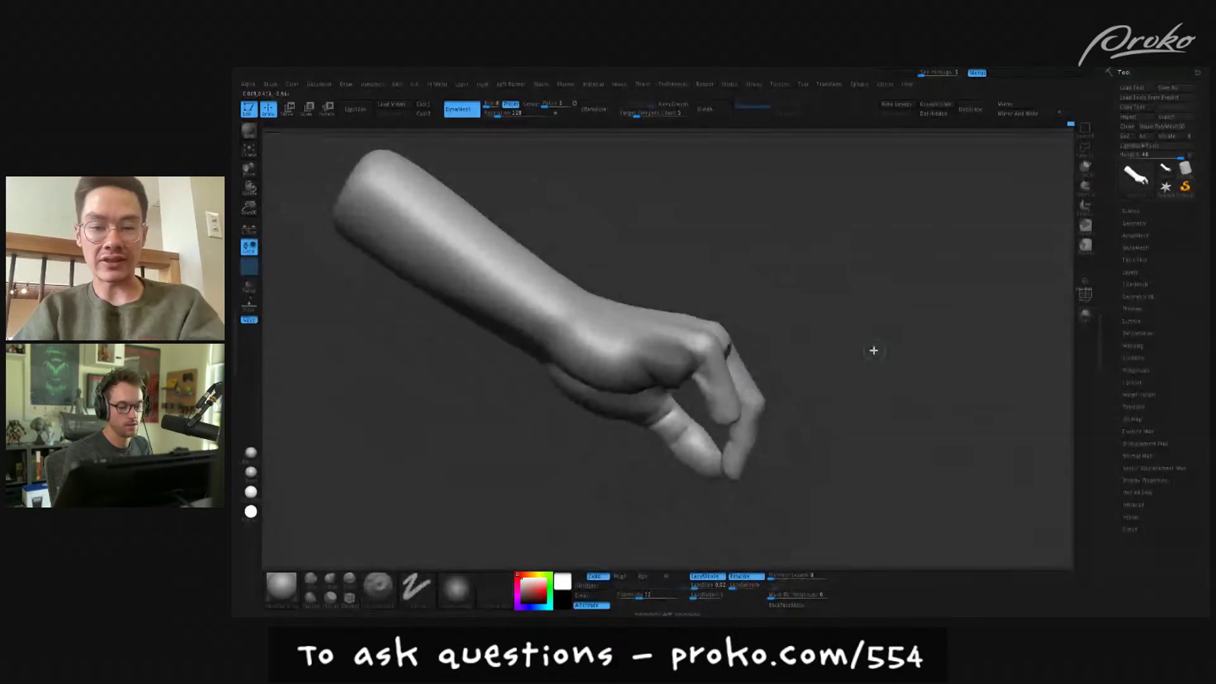
{"action": "left_click", "coordinate": [874, 361], "text": "ctrl"}
{"action": "left_click_drag", "start_coordinate": [874, 361], "coordinate": [877, 347]}
{"action": "key", "text": "r"}
{"action": "left_click_drag", "start_coordinate": [651, 341], "coordinate": [871, 359]}
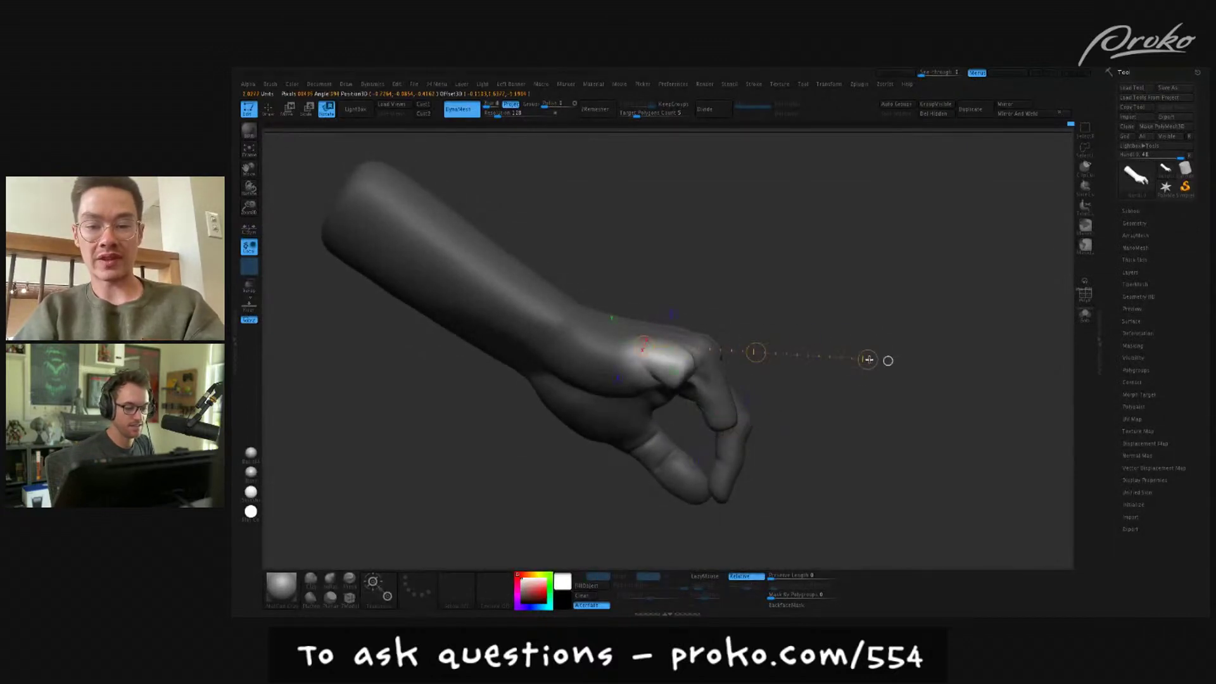
{"action": "key", "text": "q"}
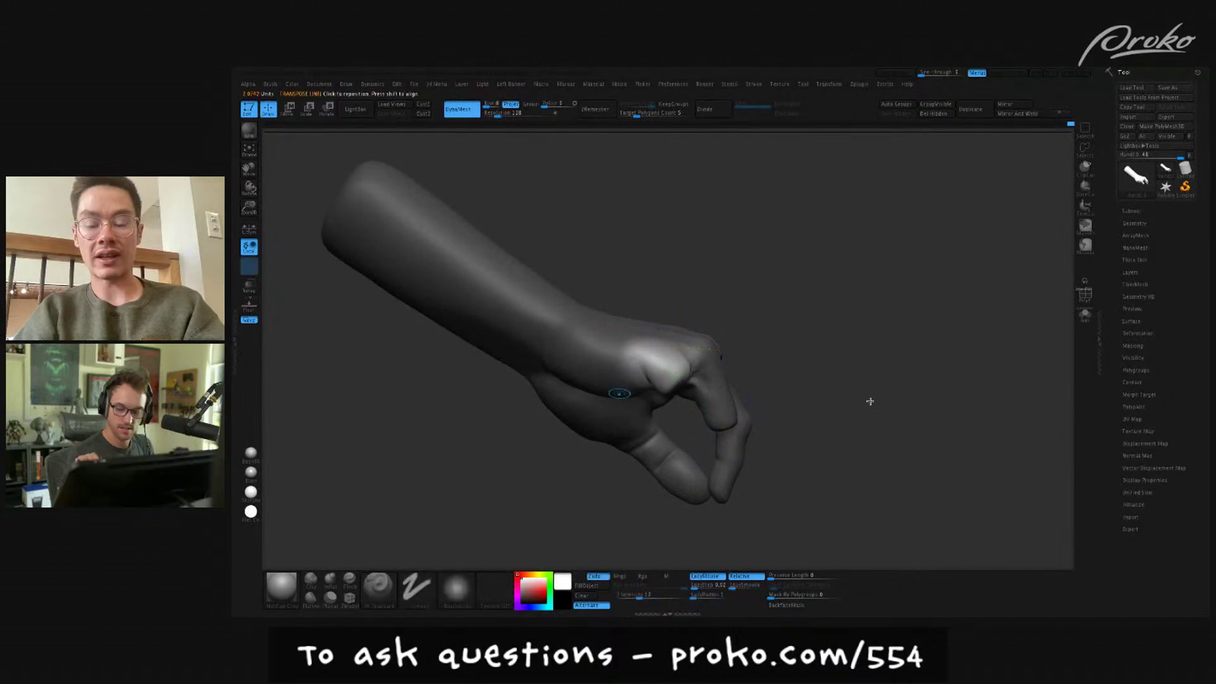
- Reshape the unmasked pinky knuckle beside the ring finger with the Move brush
{"action": "key", "text": "shift"}
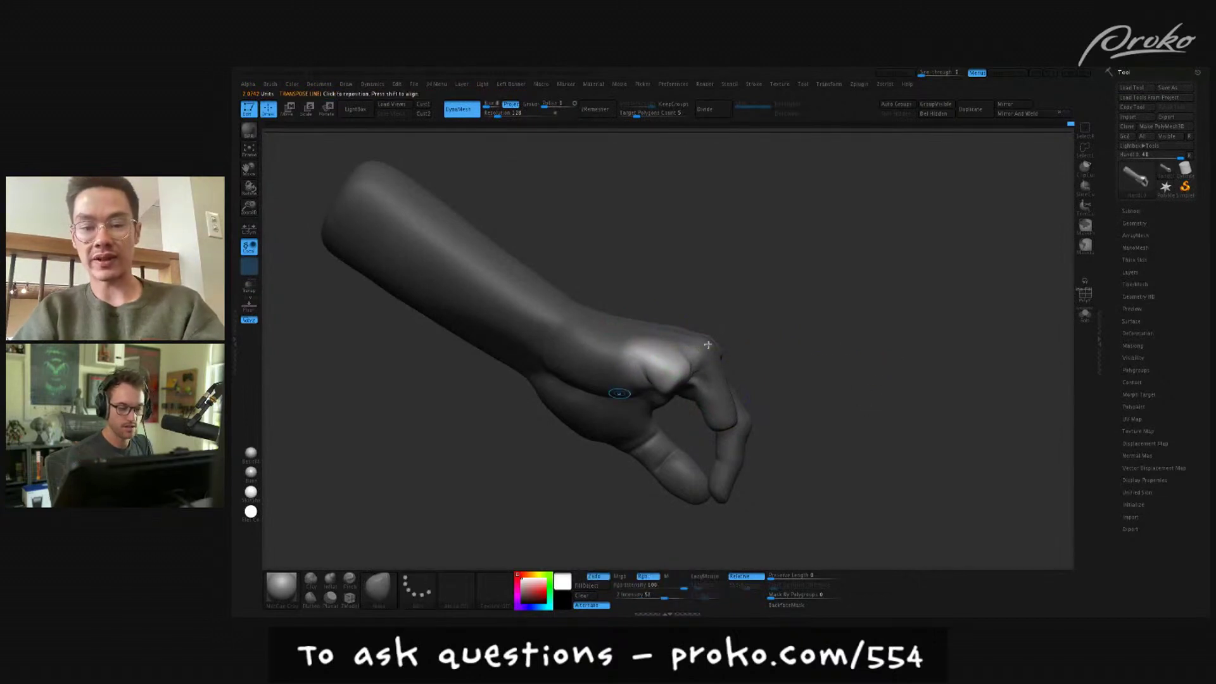
{"action": "left_click_drag", "start_coordinate": [697, 353], "coordinate": [687, 348], "text": "shift"}
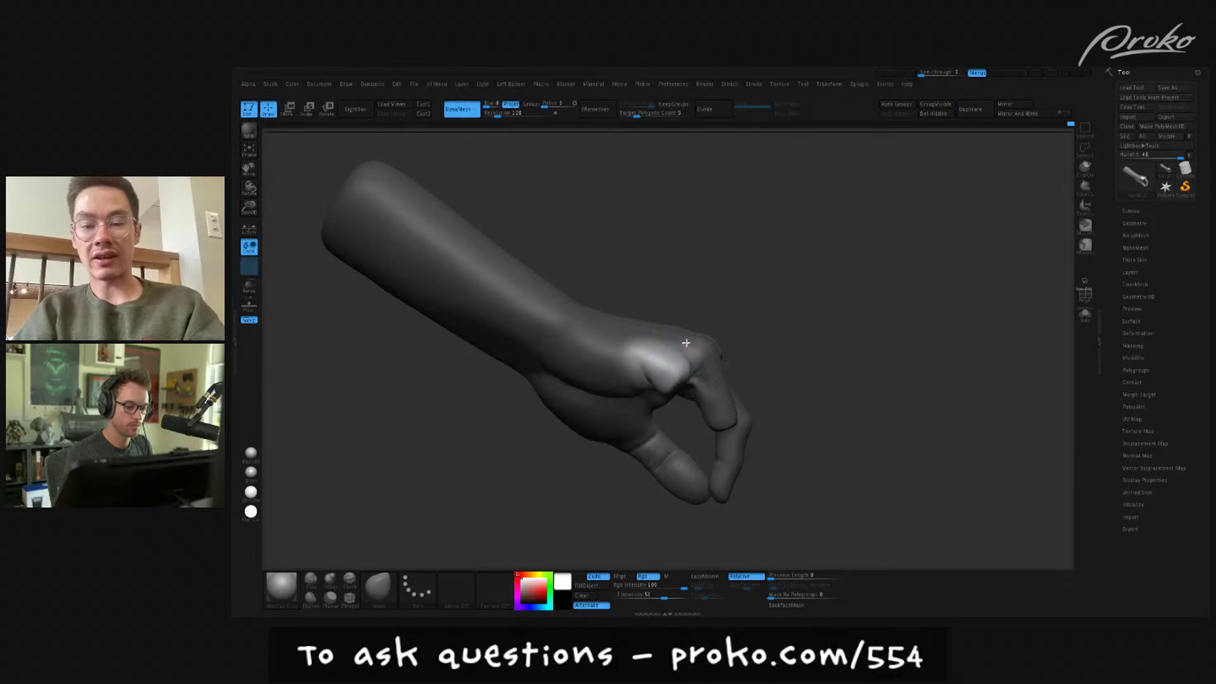
{"action": "left_click_drag", "start_coordinate": [728, 310], "coordinate": [680, 338]}
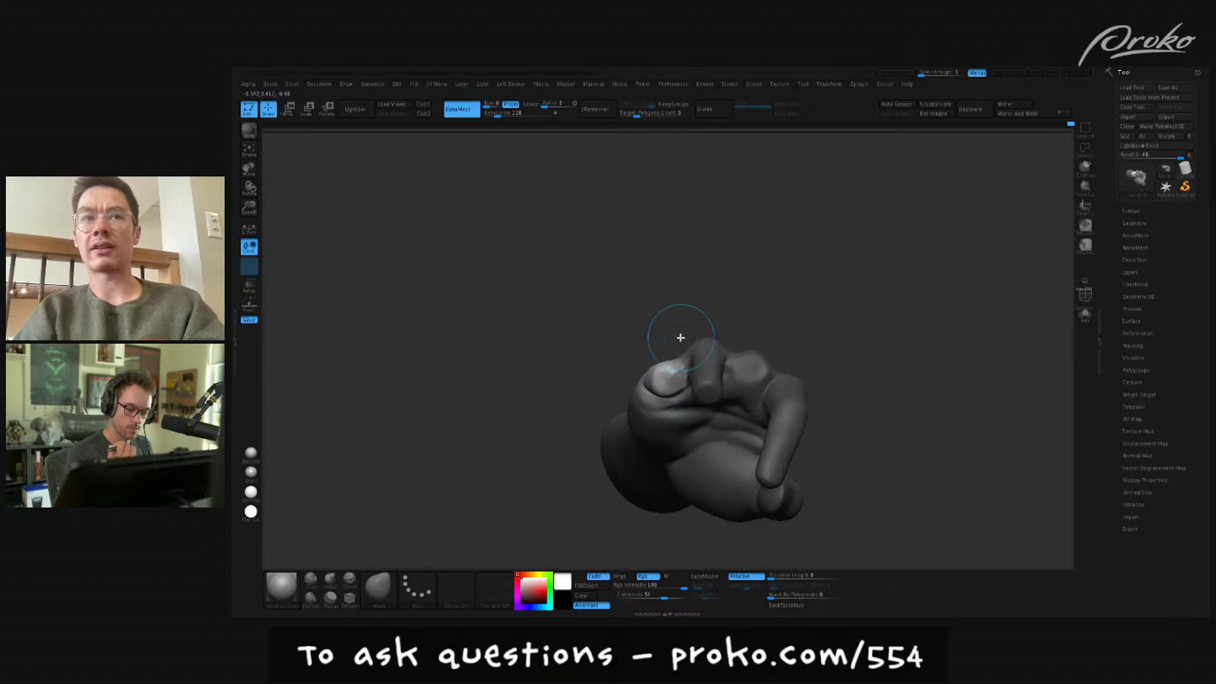
{"action": "left_click_drag", "start_coordinate": [680, 338], "coordinate": [674, 379]}
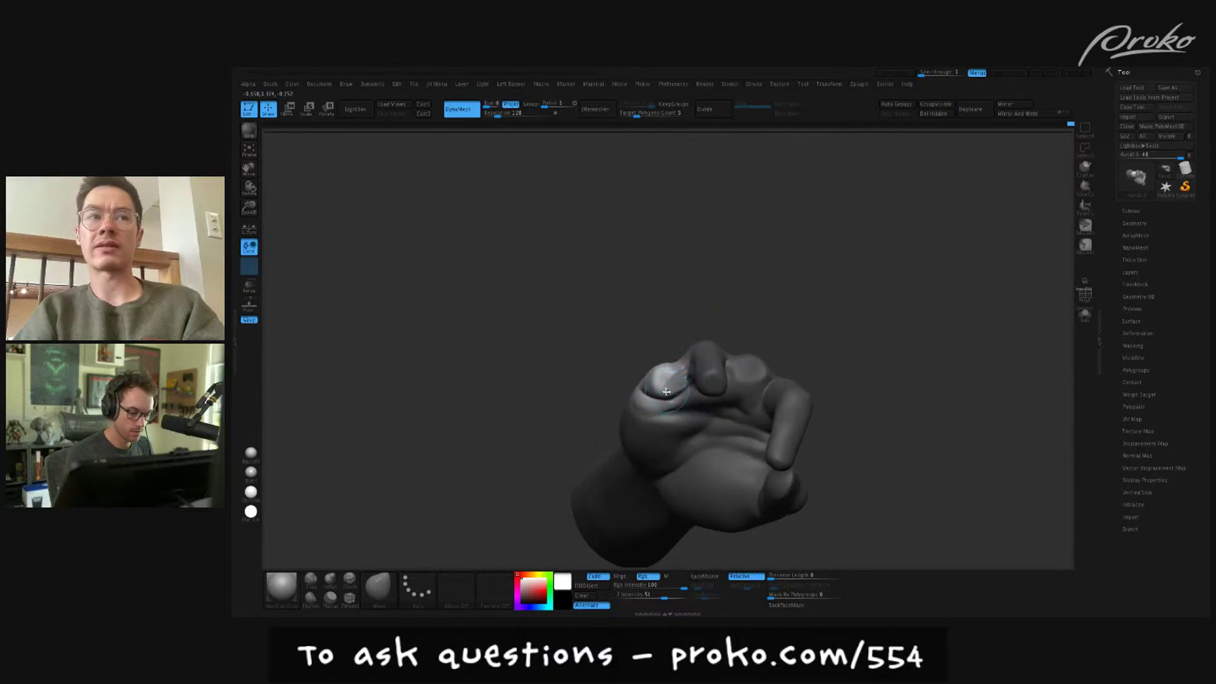
{"action": "mouse_move", "coordinate": [674, 380]}
{"action": "right_mouse_down"}
{"action": "mouse_move", "coordinate": [673, 450]}
{"action": "mouse_move", "coordinate": [666, 409]}
{"action": "mouse_move", "coordinate": [687, 380]}
{"action": "right_mouse_up"}
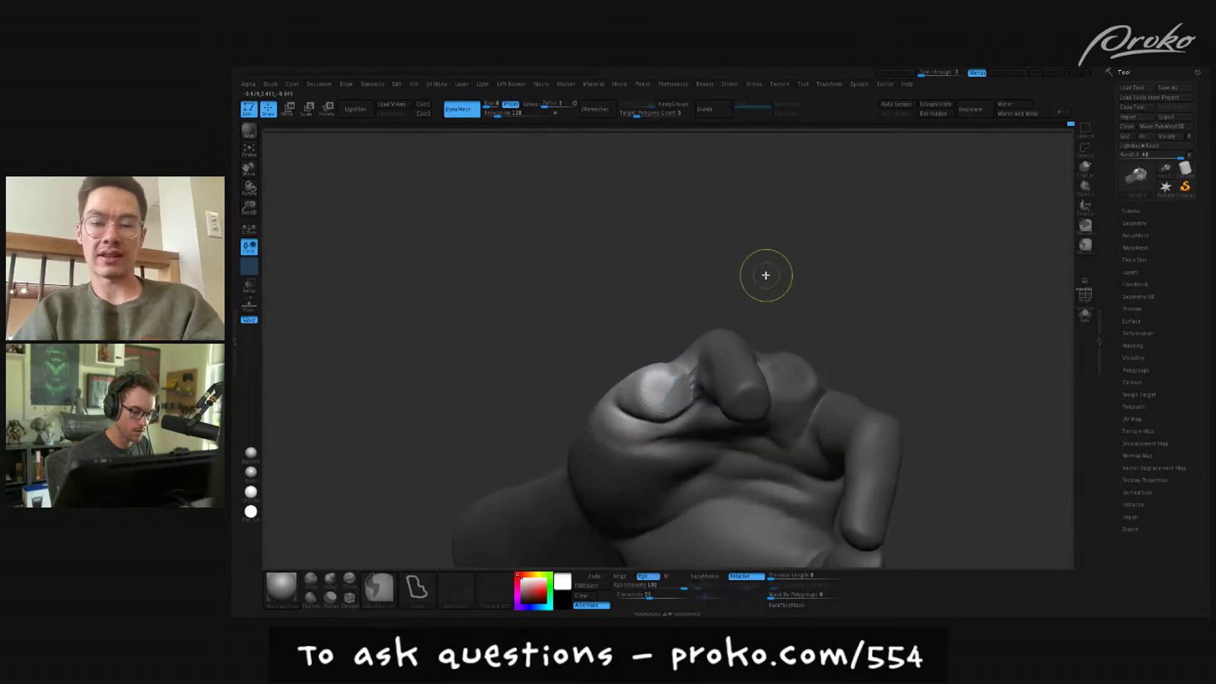
- Clear the mask and smooth the pinky's rounded base into the side of the palm
{"action": "left_click_drag", "start_coordinate": [762, 272], "coordinate": [697, 367]}
{"action": "right_click_drag", "start_coordinate": [685, 371], "coordinate": [694, 365]}
{"action": "mouse_move", "coordinate": [690, 413]}
{"action": "right_mouse_down"}
{"action": "mouse_move", "coordinate": [696, 360]}
{"action": "mouse_move", "coordinate": [677, 401]}
{"action": "mouse_move", "coordinate": [828, 277]}
{"action": "mouse_move", "coordinate": [828, 291]}
{"action": "mouse_move", "coordinate": [685, 405]}
{"action": "mouse_move", "coordinate": [685, 390]}
{"action": "mouse_move", "coordinate": [691, 428]}
{"action": "right_mouse_up"}
{"action": "left_click_drag", "start_coordinate": [687, 398], "coordinate": [679, 420]}
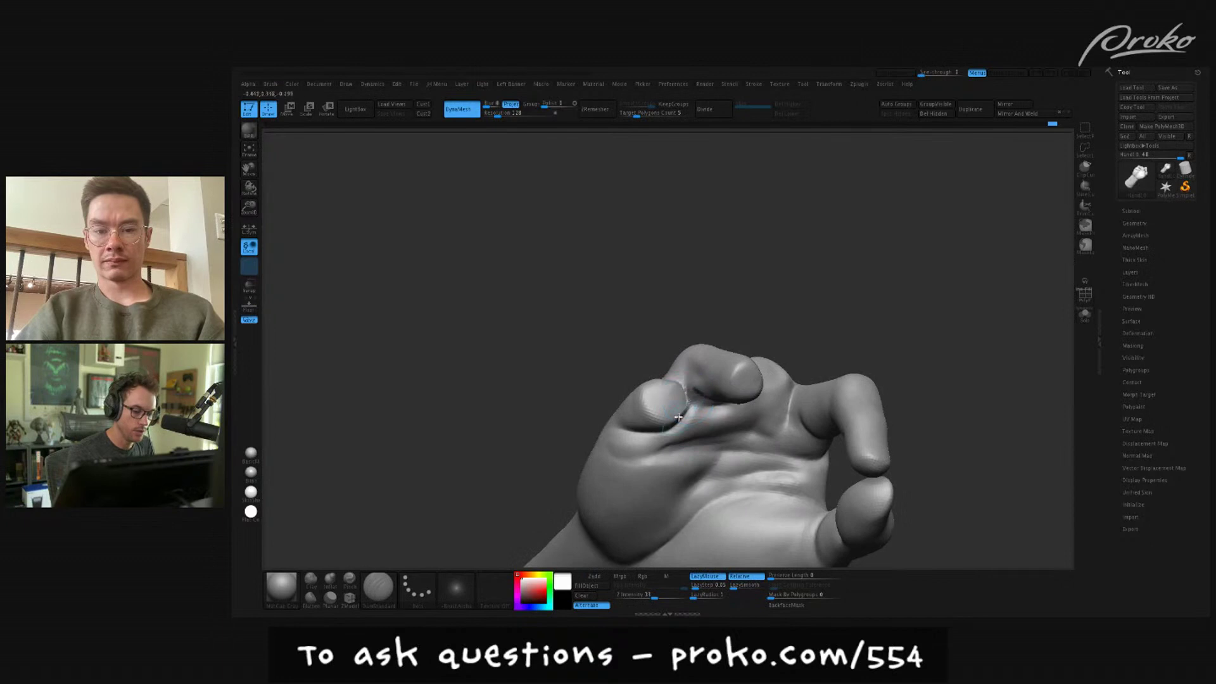
{"action": "mouse_move", "coordinate": [686, 406]}
{"action": "right_mouse_down"}
{"action": "mouse_move", "coordinate": [681, 389]}
{"action": "mouse_move", "coordinate": [683, 409]}
{"action": "mouse_move", "coordinate": [885, 336]}
{"action": "mouse_move", "coordinate": [922, 401]}
{"action": "mouse_move", "coordinate": [918, 386]}
{"action": "right_mouse_up"}
- Reshape the middle finger's base between the ring and index fingers with the Move brush, including its palm side
{"action": "key", "text": "b"}
{"action": "key", "text": "s"}
{"action": "key", "text": "t"}
{"action": "key", "text": "b"}
{"action": "key", "text": "s"}
{"action": "key", "text": "m"}
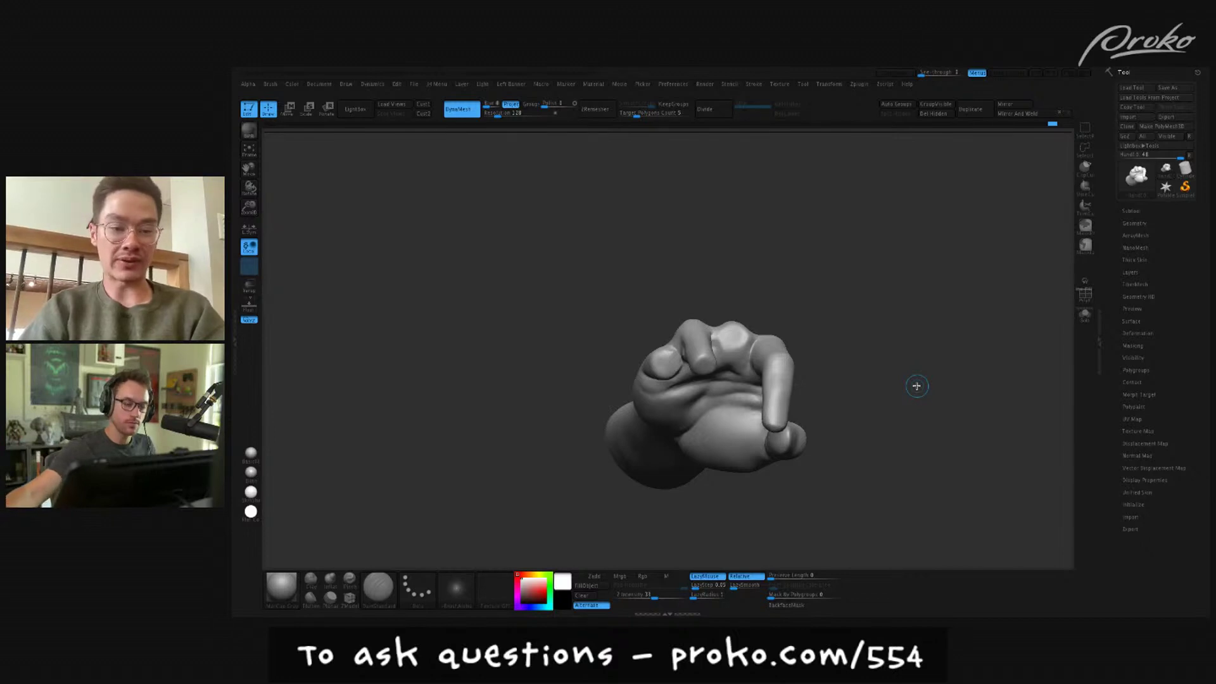
{"action": "mouse_move", "coordinate": [880, 462]}
{"action": "left_mouse_down"}
{"action": "mouse_move", "coordinate": [910, 462]}
{"action": "mouse_move", "coordinate": [892, 476]}
{"action": "mouse_move", "coordinate": [904, 499]}
{"action": "mouse_move", "coordinate": [857, 495]}
{"action": "mouse_move", "coordinate": [907, 502]}
{"action": "mouse_move", "coordinate": [926, 345]}
{"action": "mouse_move", "coordinate": [910, 314]}
{"action": "mouse_move", "coordinate": [834, 279]}
{"action": "mouse_move", "coordinate": [710, 341]}
{"action": "left_mouse_up"}
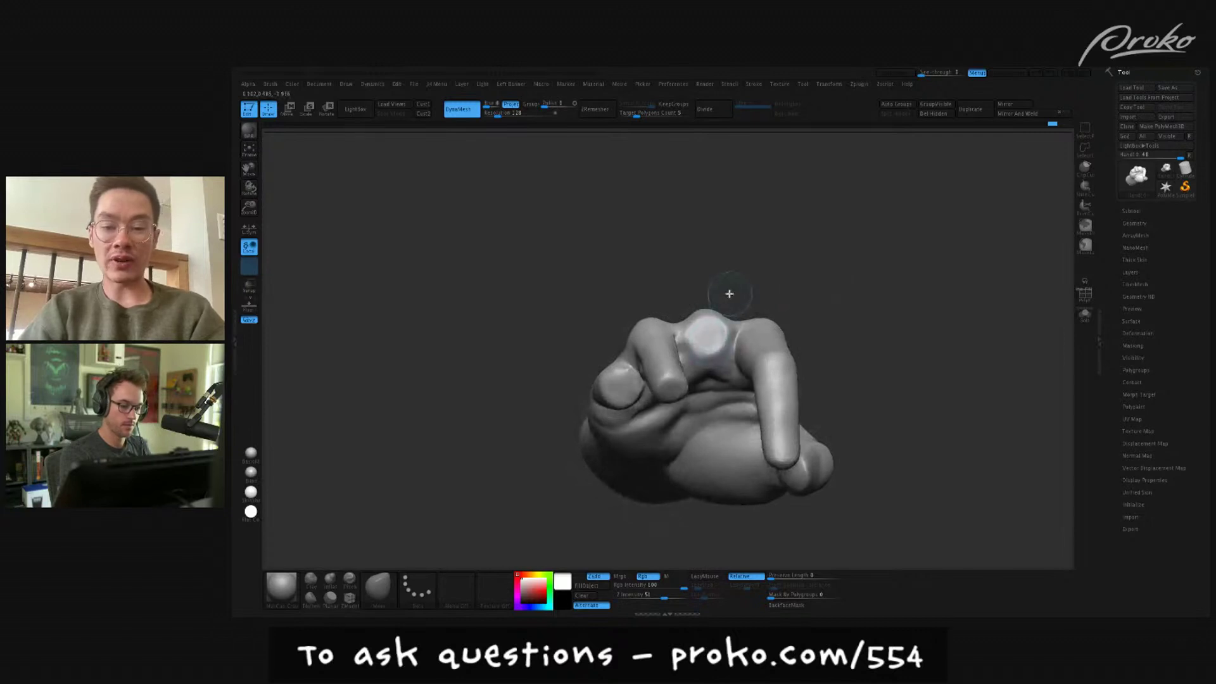
{"action": "mouse_move", "coordinate": [729, 294]}
{"action": "left_mouse_down"}
{"action": "mouse_move", "coordinate": [852, 296]}
{"action": "mouse_move", "coordinate": [853, 272]}
{"action": "mouse_move", "coordinate": [845, 313]}
{"action": "mouse_move", "coordinate": [662, 322]}
{"action": "left_mouse_up"}
{"action": "key", "text": "b"}
{"action": "key", "text": "s"}
{"action": "key", "text": "t"}
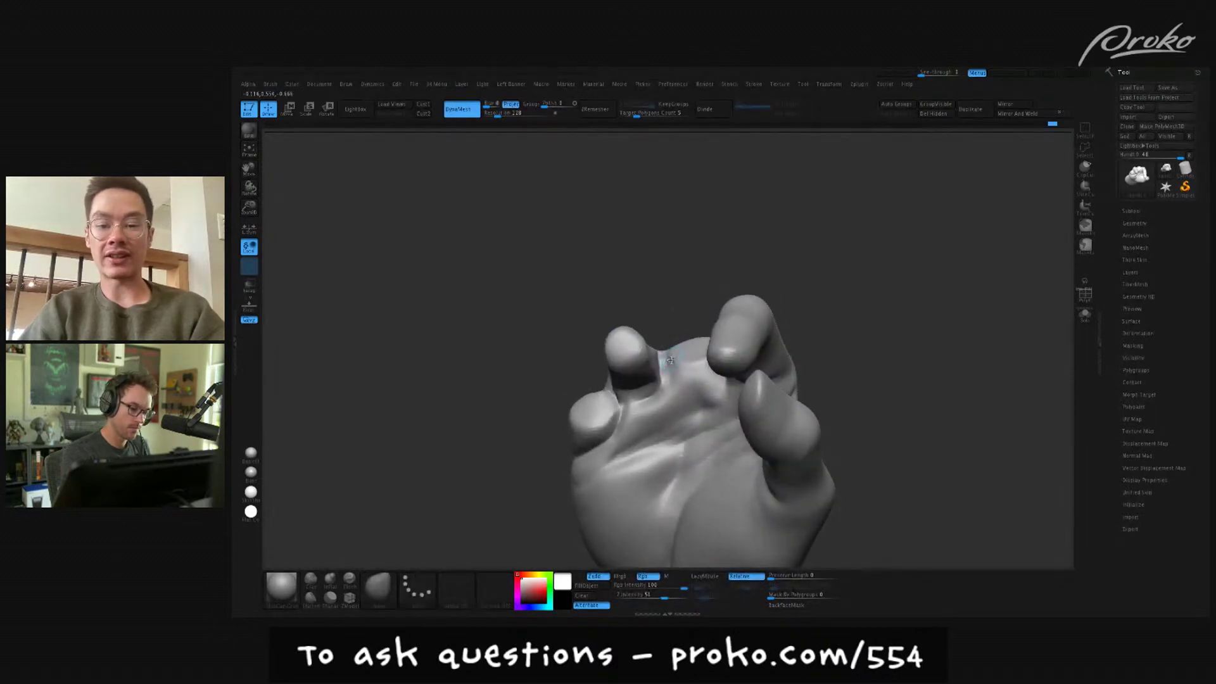
{"action": "mouse_move", "coordinate": [670, 364]}
{"action": "right_mouse_down"}
{"action": "mouse_move", "coordinate": [694, 343]}
{"action": "mouse_move", "coordinate": [695, 355]}
{"action": "mouse_move", "coordinate": [700, 319]}
{"action": "right_mouse_up"}
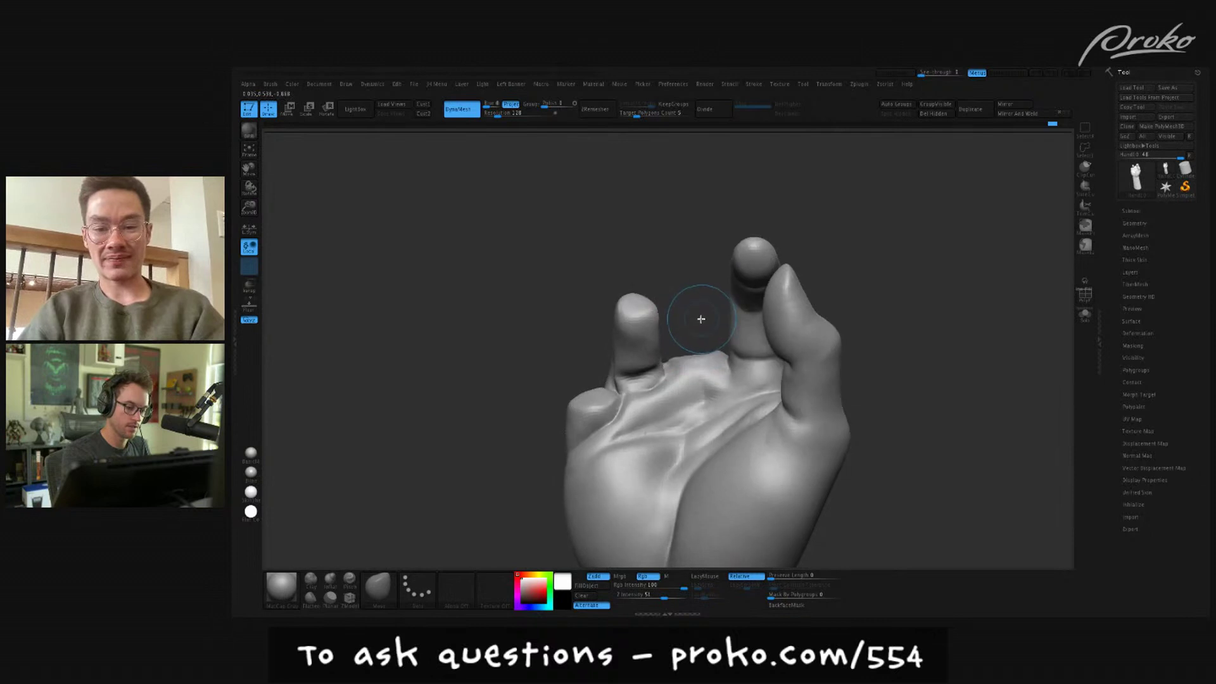
- Mask the middle finger's rounded base and invert the mask so only that base can be edited
{"action": "left_click_drag", "start_coordinate": [672, 339], "coordinate": [662, 361], "text": "ctrl"}
{"action": "left_click_drag", "start_coordinate": [709, 328], "coordinate": [708, 327], "text": "ctrl"}
{"action": "mouse_move", "coordinate": [708, 326]}
{"action": "right_mouse_down"}
{"action": "mouse_move", "coordinate": [700, 307]}
{"action": "mouse_move", "coordinate": [692, 315]}
{"action": "right_mouse_up"}
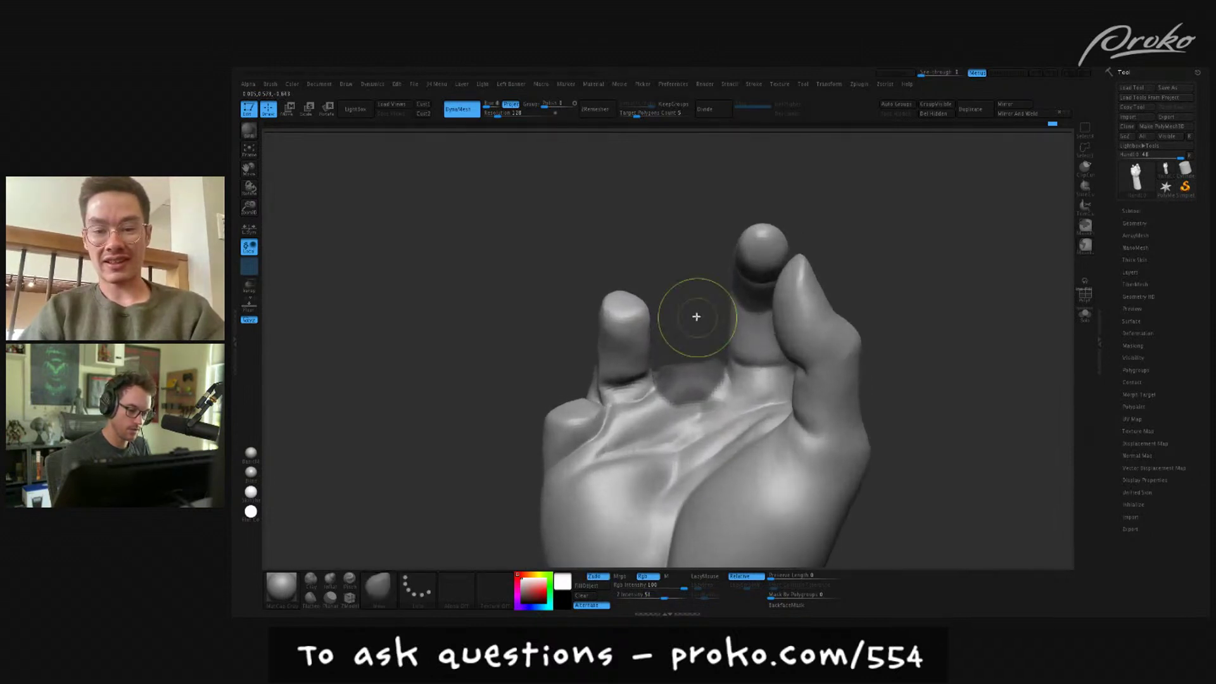
{"action": "left_click", "coordinate": [701, 315], "text": "ctrl"}
{"action": "right_click_drag", "start_coordinate": [948, 334], "coordinate": [952, 334]}
{"action": "left_click_drag", "start_coordinate": [546, 386], "coordinate": [918, 349], "text": "ctrl+shift"}
{"action": "right_click_drag", "start_coordinate": [930, 358], "coordinate": [923, 375]}
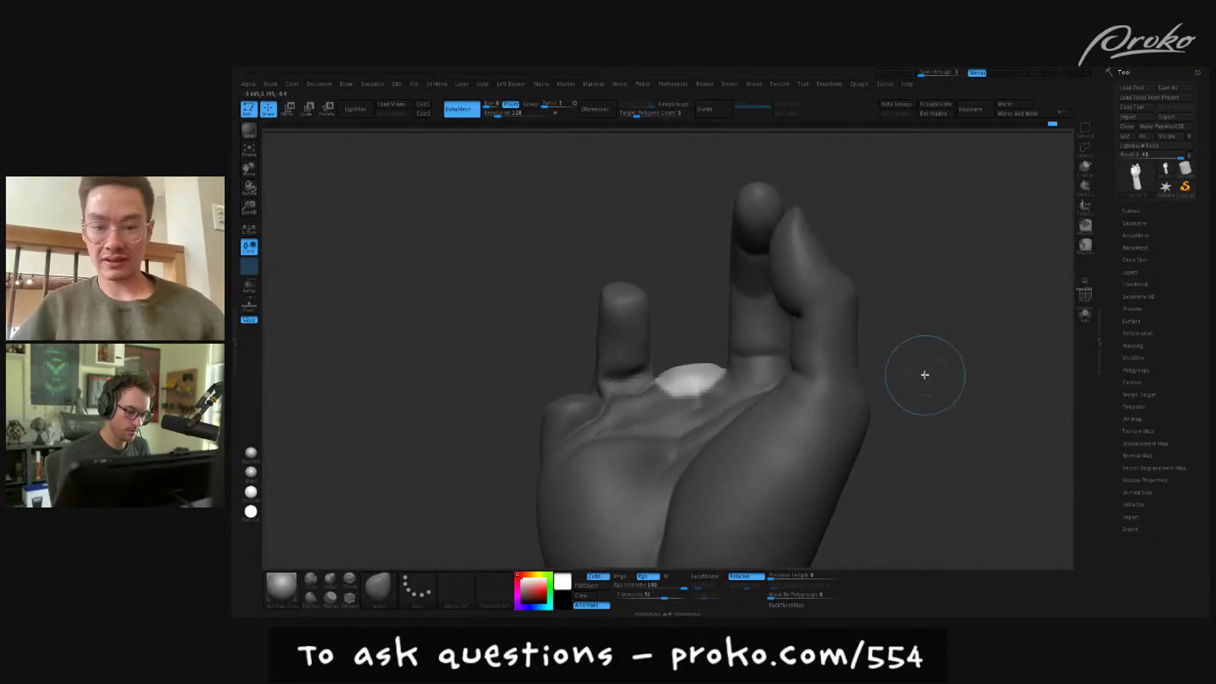
{"action": "left_click_drag", "start_coordinate": [538, 385], "coordinate": [875, 352], "text": "ctrl+shift"}
- Refine the middle finger's knuckle with DamStandard and smoothing strokes on the unmasked back of the hand
{"action": "mouse_move", "coordinate": [909, 342]}
{"action": "right_mouse_down"}
{"action": "mouse_move", "coordinate": [944, 450]}
{"action": "mouse_move", "coordinate": [968, 444]}
{"action": "mouse_move", "coordinate": [956, 435]}
{"action": "mouse_move", "coordinate": [940, 453]}
{"action": "mouse_move", "coordinate": [651, 349]}
{"action": "right_mouse_up"}
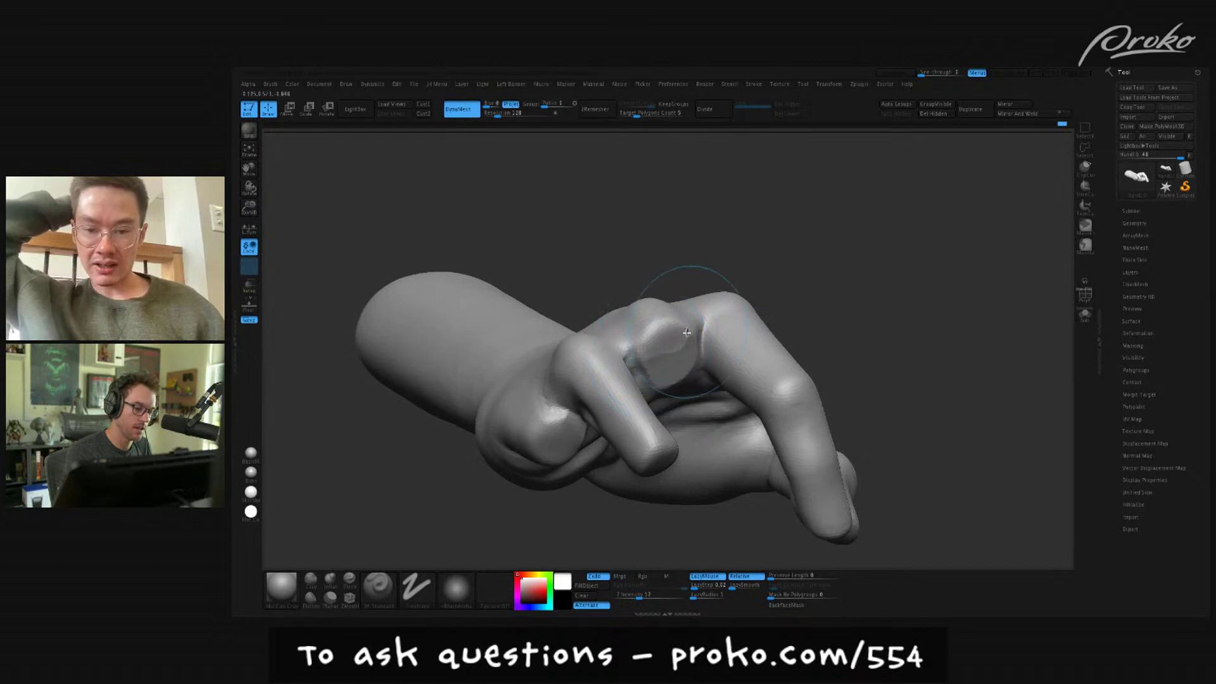
{"action": "mouse_move", "coordinate": [648, 350]}
{"action": "right_mouse_down"}
{"action": "mouse_move", "coordinate": [841, 258]}
{"action": "mouse_move", "coordinate": [858, 264]}
{"action": "mouse_move", "coordinate": [848, 309]}
{"action": "mouse_move", "coordinate": [831, 302]}
{"action": "right_mouse_up"}
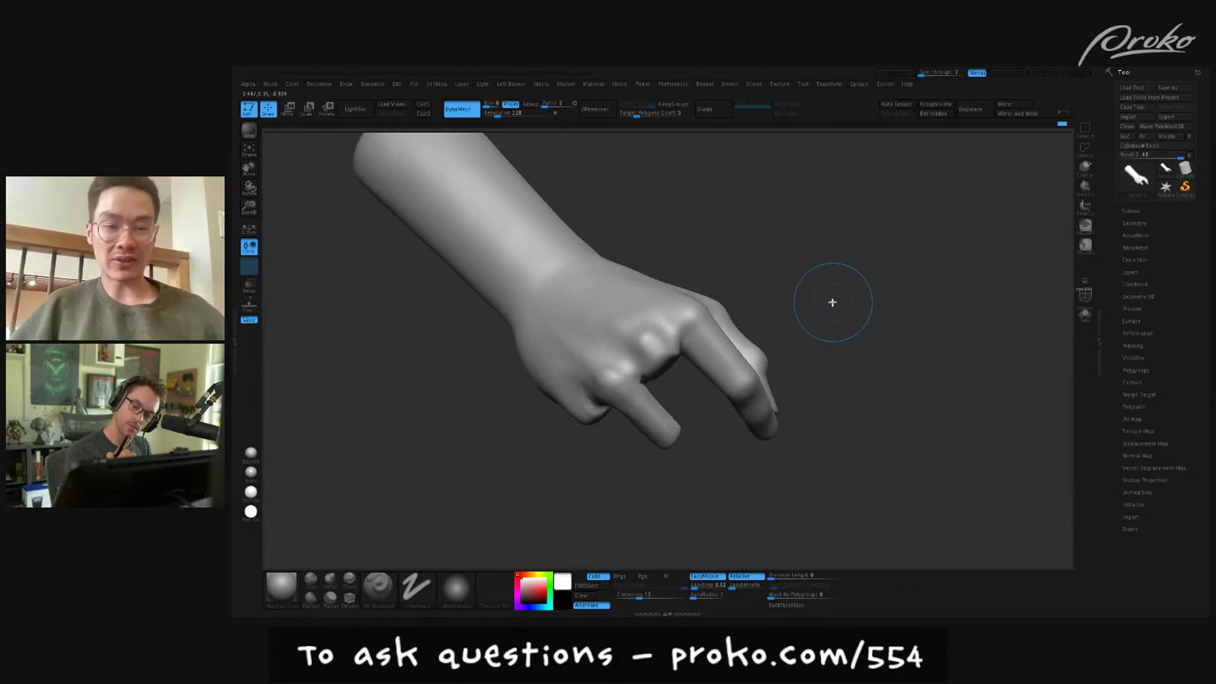
{"action": "mouse_move", "coordinate": [832, 302]}
{"action": "right_mouse_down", "text": "ctrl"}
{"action": "mouse_move", "coordinate": [817, 377]}
{"action": "mouse_move", "coordinate": [893, 292]}
{"action": "right_mouse_up", "text": "ctrl"}
{"action": "left_click_drag", "start_coordinate": [669, 345], "coordinate": [671, 350], "text": "shift"}
{"action": "right_click_drag", "start_coordinate": [671, 350], "coordinate": [644, 310]}
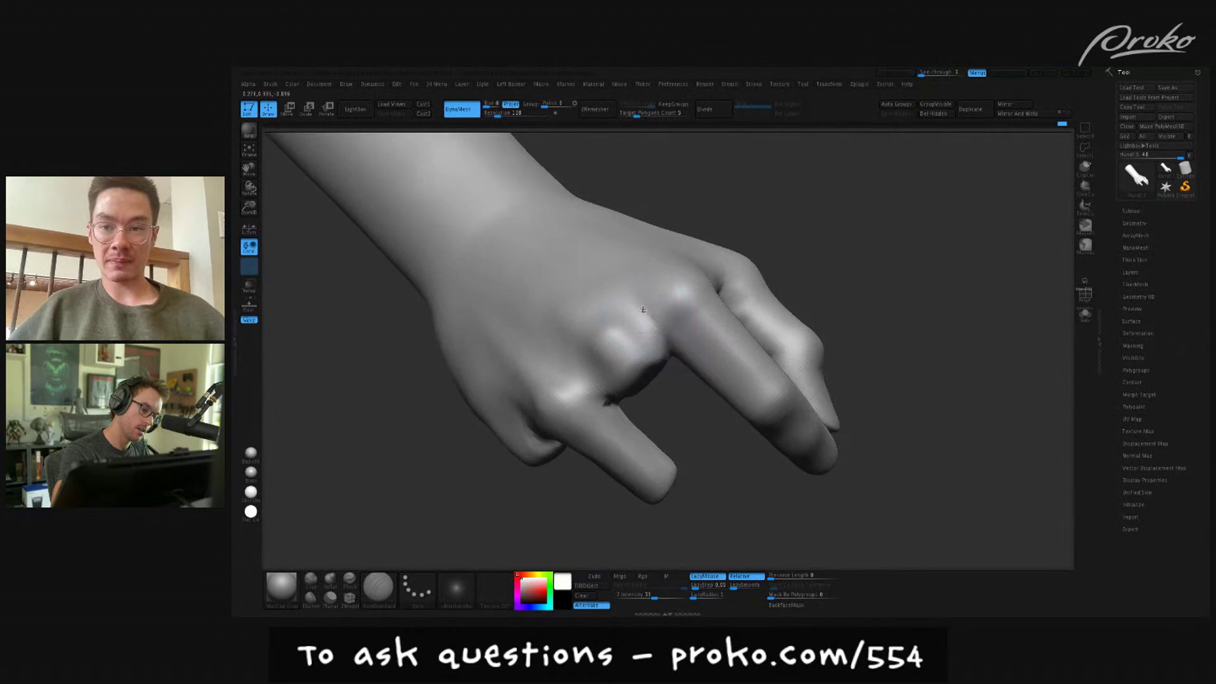
{"action": "right_click_drag", "start_coordinate": [675, 371], "coordinate": [815, 258]}
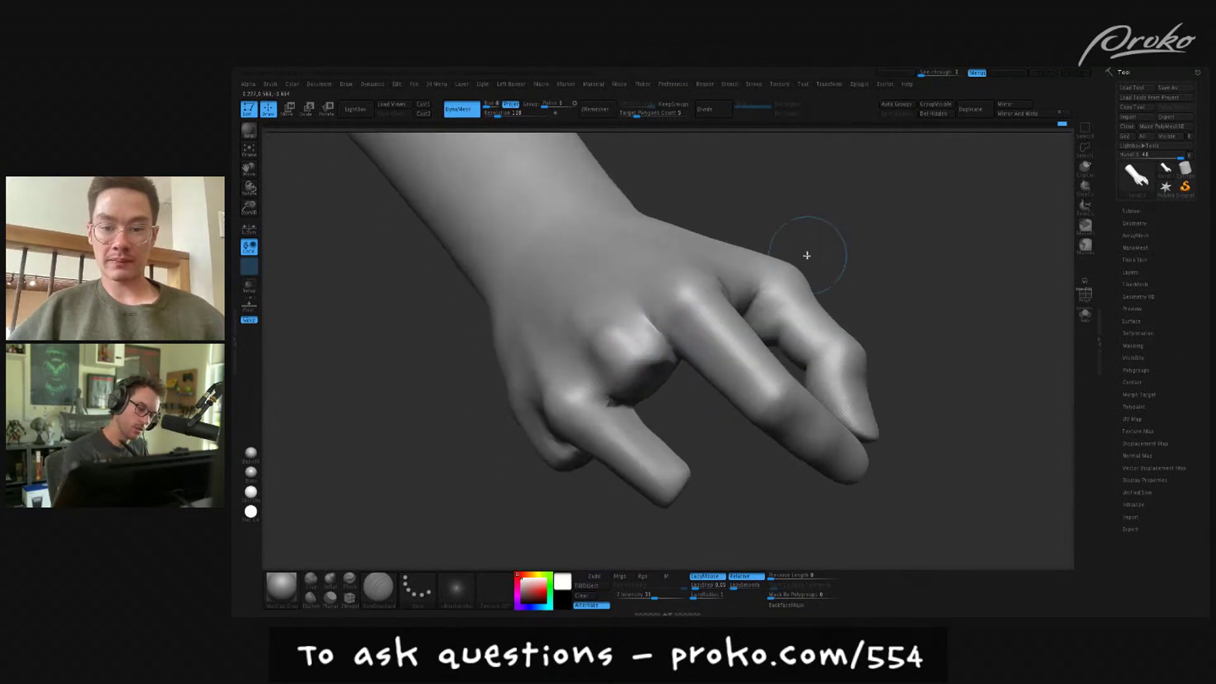
{"action": "mouse_move", "coordinate": [653, 380]}
{"action": "right_mouse_down"}
{"action": "mouse_move", "coordinate": [627, 279]}
{"action": "mouse_move", "coordinate": [672, 348]}
{"action": "mouse_move", "coordinate": [729, 245]}
{"action": "mouse_move", "coordinate": [788, 241]}
{"action": "mouse_move", "coordinate": [779, 314]}
{"action": "mouse_move", "coordinate": [748, 315]}
{"action": "right_mouse_up"}
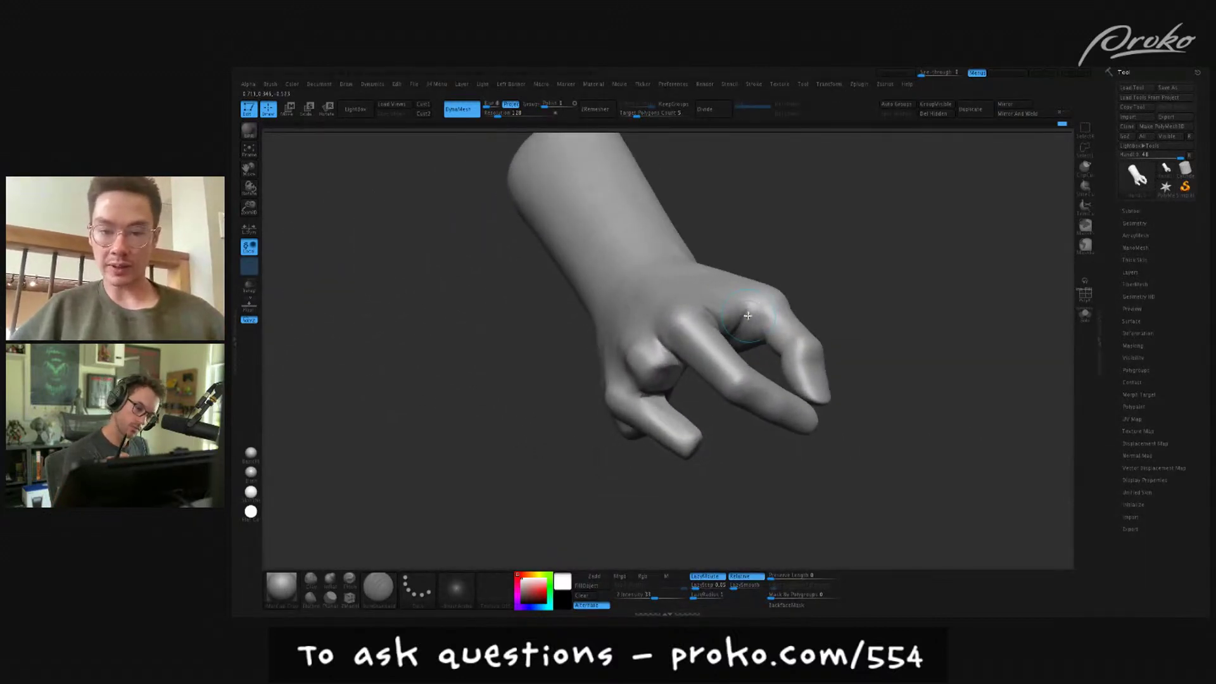
- Mask the blunt end of the middle finger's base and invert the mask to isolate it
{"action": "mouse_move", "coordinate": [748, 316]}
{"action": "right_mouse_down"}
{"action": "mouse_move", "coordinate": [921, 323]}
{"action": "mouse_move", "coordinate": [904, 323]}
{"action": "mouse_move", "coordinate": [1085, 228]}
{"action": "right_mouse_up"}
{"action": "key", "text": "ctrl"}
{"action": "right_click_drag", "start_coordinate": [636, 375], "coordinate": [650, 380]}
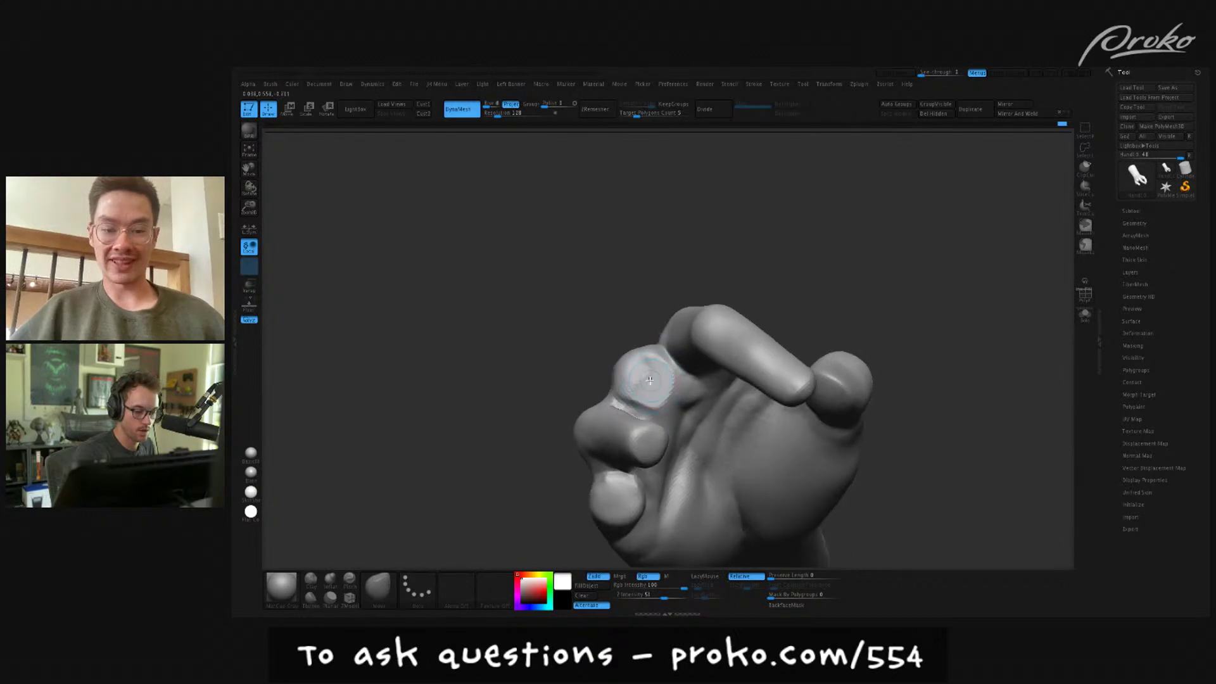
{"action": "mouse_move", "coordinate": [652, 378]}
{"action": "left_mouse_down", "text": "ctrl"}
{"action": "mouse_move", "coordinate": [636, 388]}
{"action": "mouse_move", "coordinate": [662, 377]}
{"action": "mouse_move", "coordinate": [654, 389]}
{"action": "mouse_move", "coordinate": [640, 365]}
{"action": "mouse_move", "coordinate": [630, 395]}
{"action": "mouse_move", "coordinate": [648, 386]}
{"action": "mouse_move", "coordinate": [630, 372]}
{"action": "mouse_move", "coordinate": [627, 384]}
{"action": "left_mouse_up", "text": "ctrl"}
{"action": "mouse_move", "coordinate": [914, 323]}
{"action": "left_mouse_down"}
{"action": "mouse_move", "coordinate": [904, 333]}
{"action": "mouse_move", "coordinate": [939, 328]}
{"action": "mouse_move", "coordinate": [913, 312]}
{"action": "mouse_move", "coordinate": [896, 332]}
{"action": "left_mouse_up"}
- Pull the isolated end outward with Transpose Move to extend the middle finger's first segment
{"action": "key", "text": "w"}
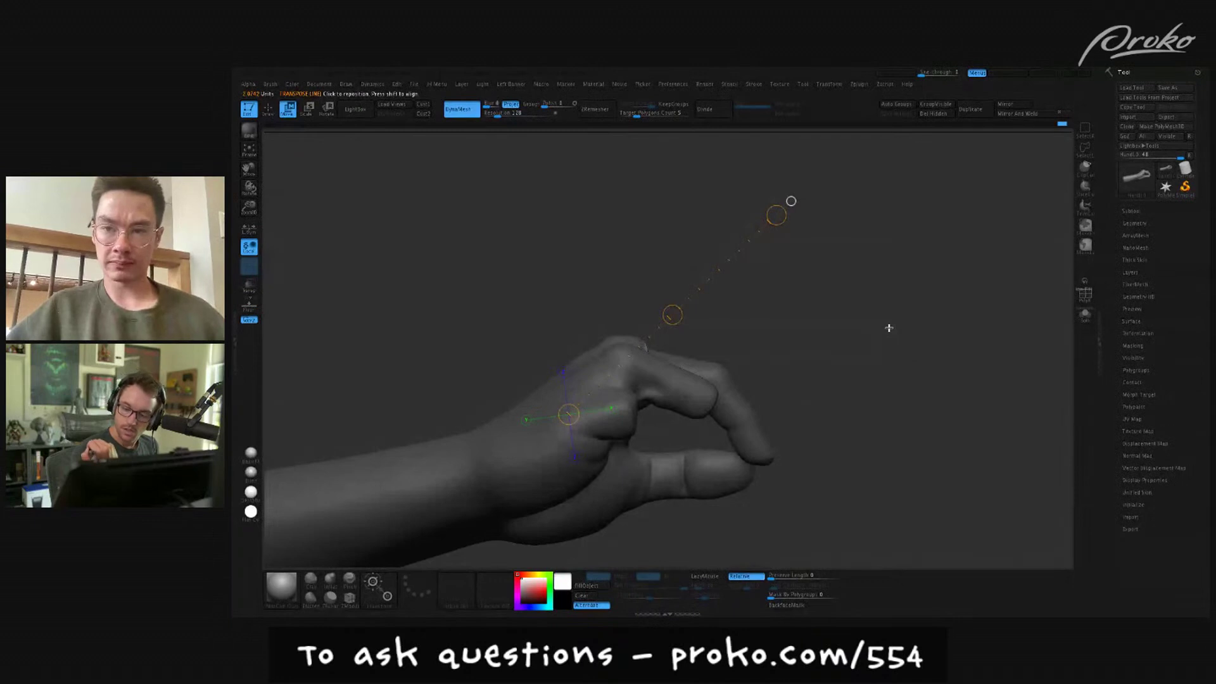
{"action": "left_click_drag", "start_coordinate": [646, 350], "coordinate": [749, 280], "text": "shift"}
{"action": "key", "text": "r"}
{"action": "key", "text": "w"}
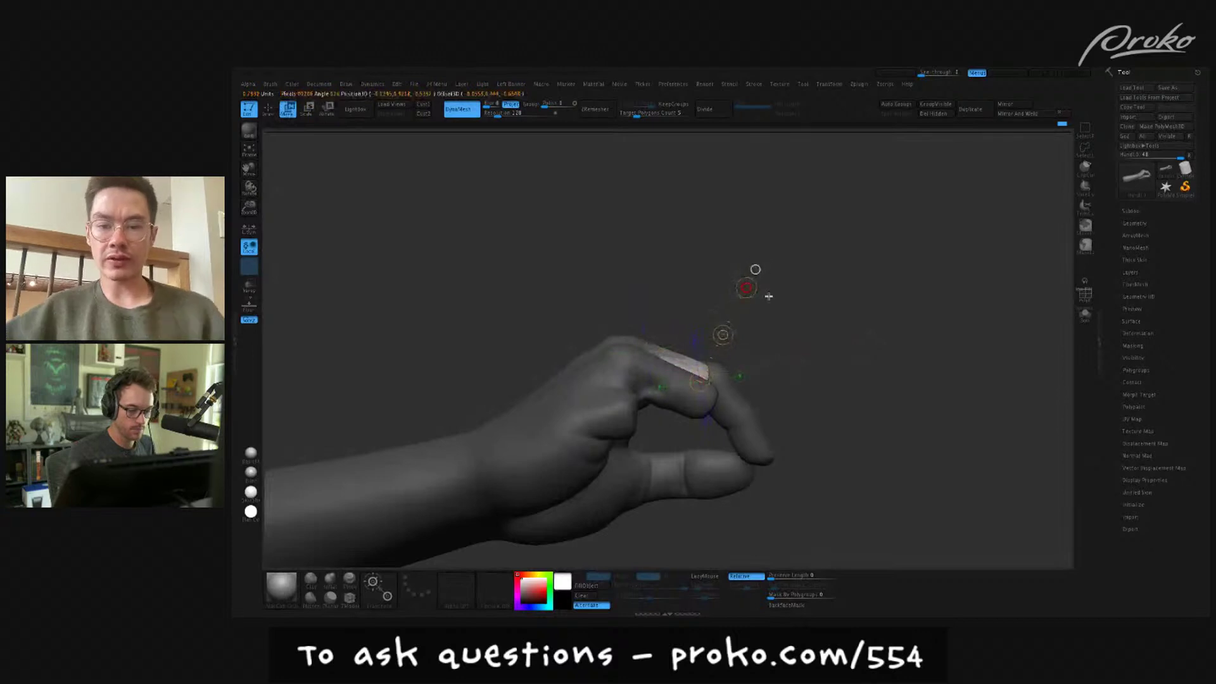
{"action": "key", "text": "q"}
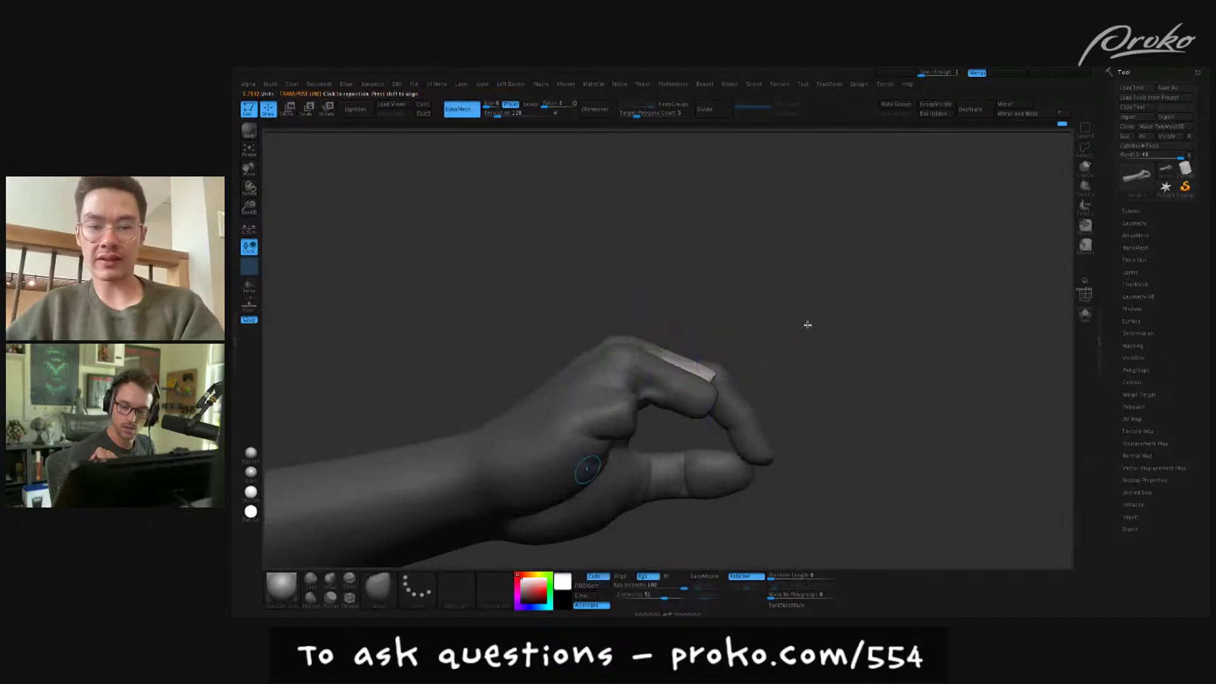
- Adjust the middle finger segment's angle from its knuckle with Transpose Rotate
{"action": "left_click_drag", "start_coordinate": [807, 325], "coordinate": [912, 439]}
{"action": "key", "text": "r"}
{"action": "left_click_drag", "start_coordinate": [689, 320], "coordinate": [613, 505]}
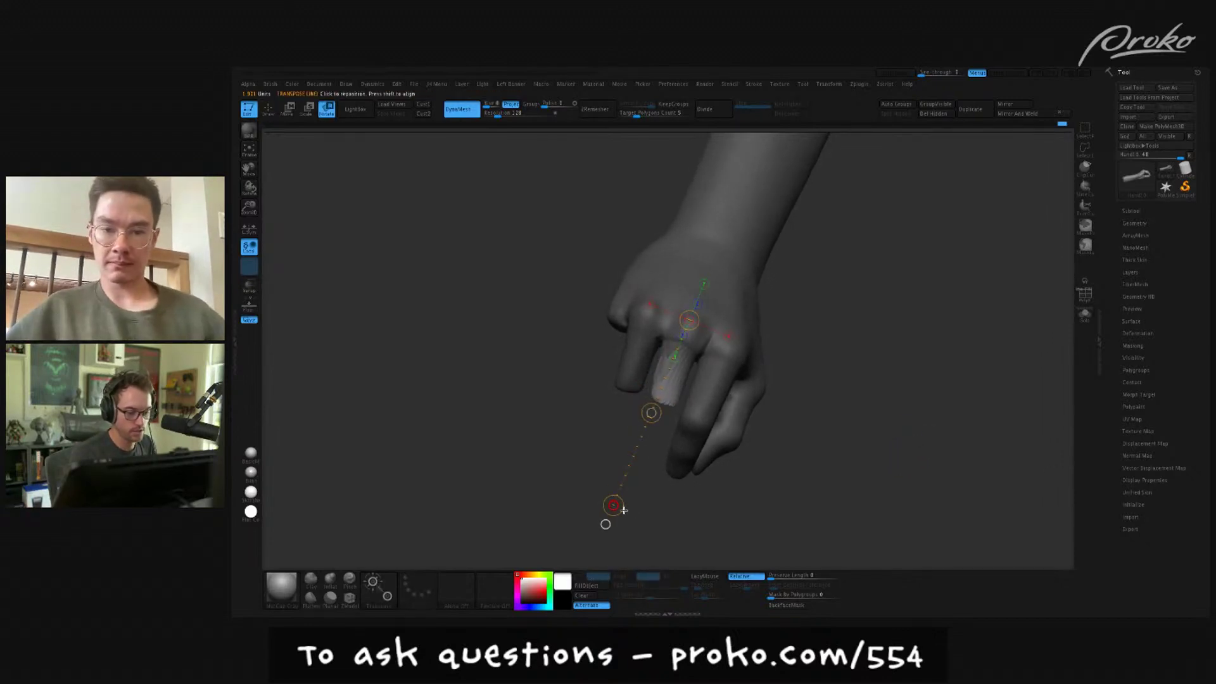
{"action": "key", "text": "q"}
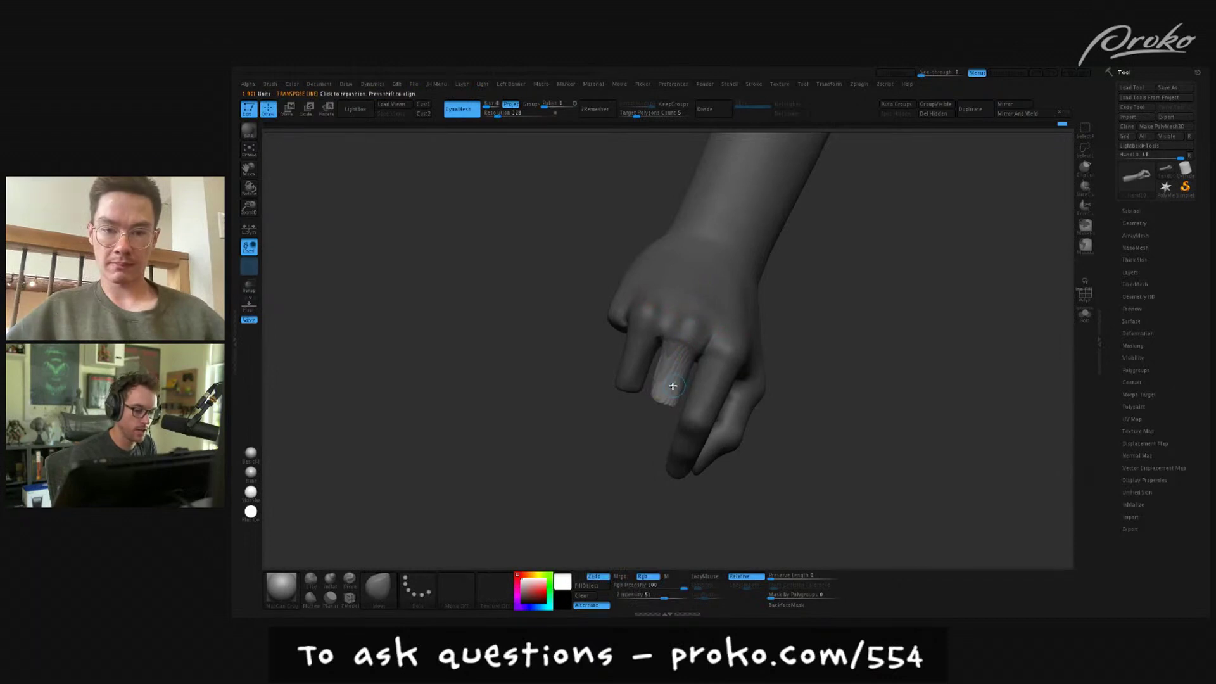
- Shape the middle finger's extended segment with the Move brush from the back and palm sides
{"action": "left_click_drag", "start_coordinate": [792, 367], "coordinate": [865, 351]}
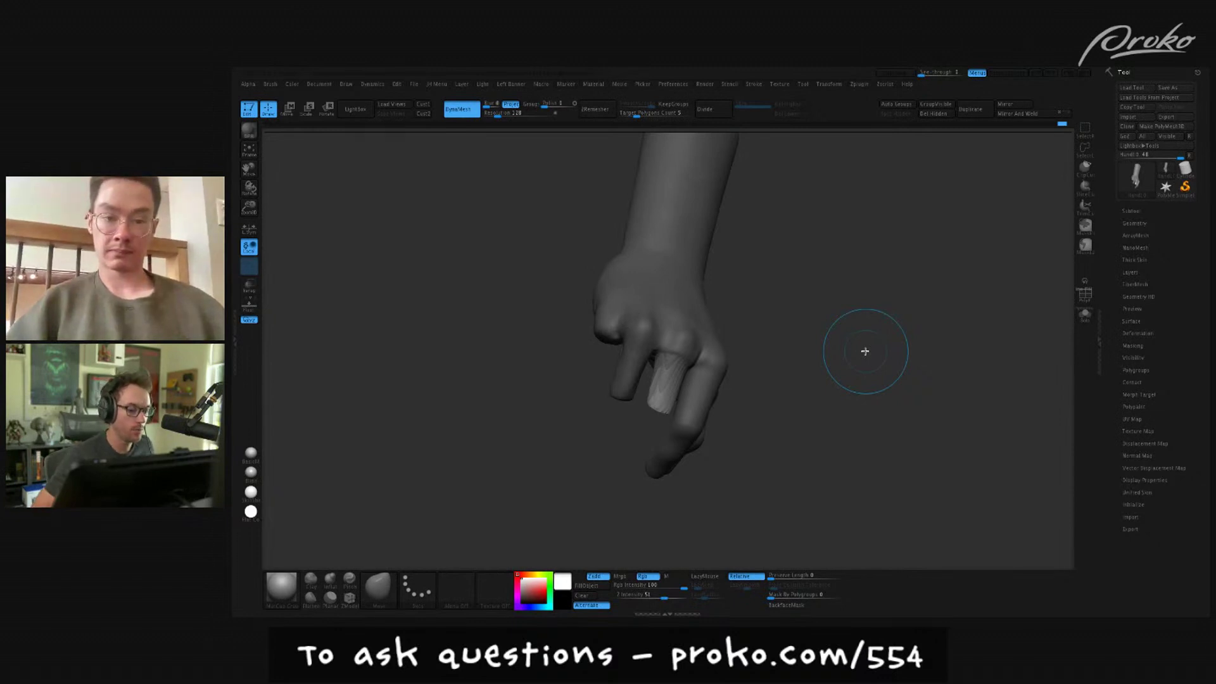
{"action": "left_click_drag", "start_coordinate": [855, 454], "coordinate": [779, 412]}
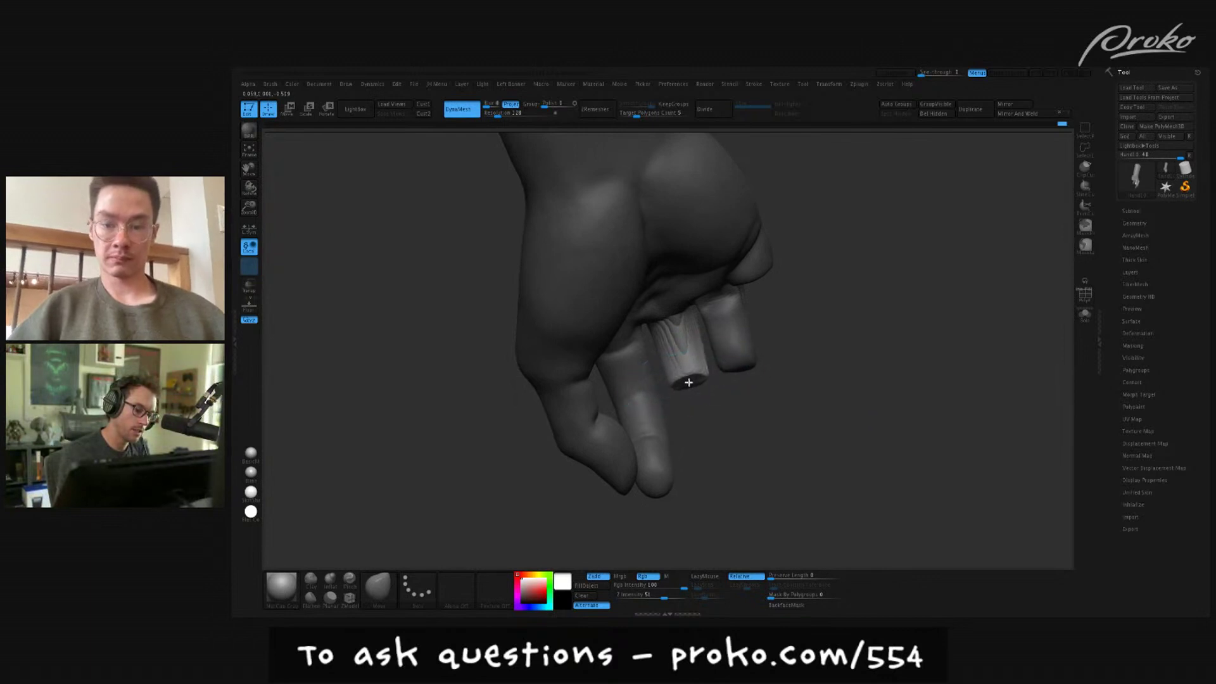
{"action": "mouse_move", "coordinate": [847, 334]}
{"action": "left_mouse_down"}
{"action": "mouse_move", "coordinate": [790, 179]}
{"action": "mouse_move", "coordinate": [809, 492]}
{"action": "mouse_move", "coordinate": [854, 498]}
{"action": "mouse_move", "coordinate": [848, 474]}
{"action": "mouse_move", "coordinate": [809, 464]}
{"action": "left_mouse_up"}
{"action": "left_click_drag", "start_coordinate": [786, 323], "coordinate": [825, 343]}
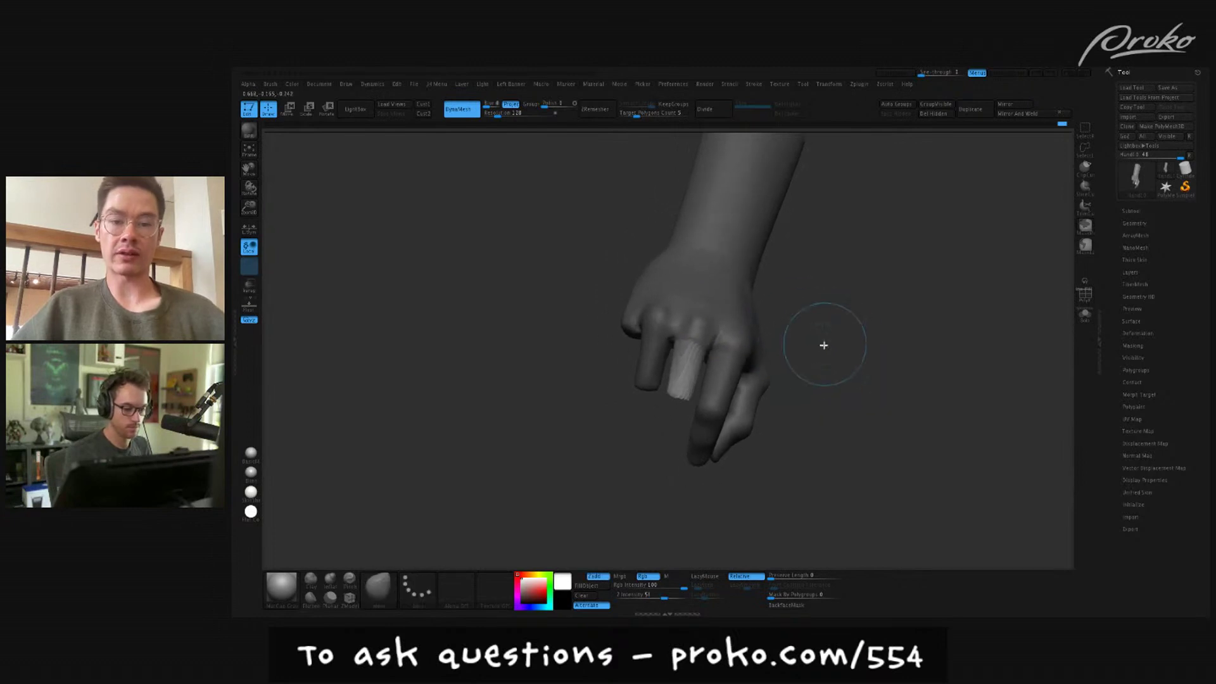
- Scale the middle finger's unmasked segment with Transpose Scale along a line from its knuckle to its end
{"action": "key", "text": "e"}
{"action": "left_click", "coordinate": [729, 363]}
{"action": "left_click_drag", "start_coordinate": [697, 320], "coordinate": [683, 405]}
{"action": "left_click_drag", "start_coordinate": [808, 374], "coordinate": [807, 283]}
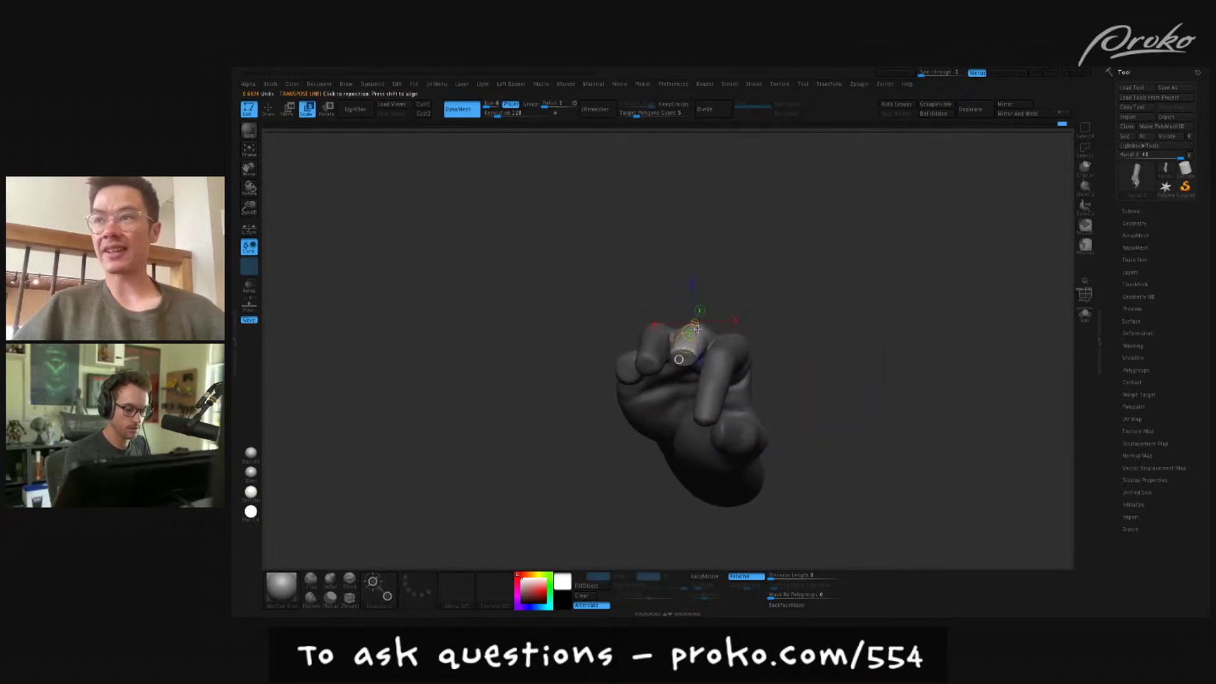
{"action": "left_click_drag", "start_coordinate": [733, 298], "coordinate": [804, 428]}
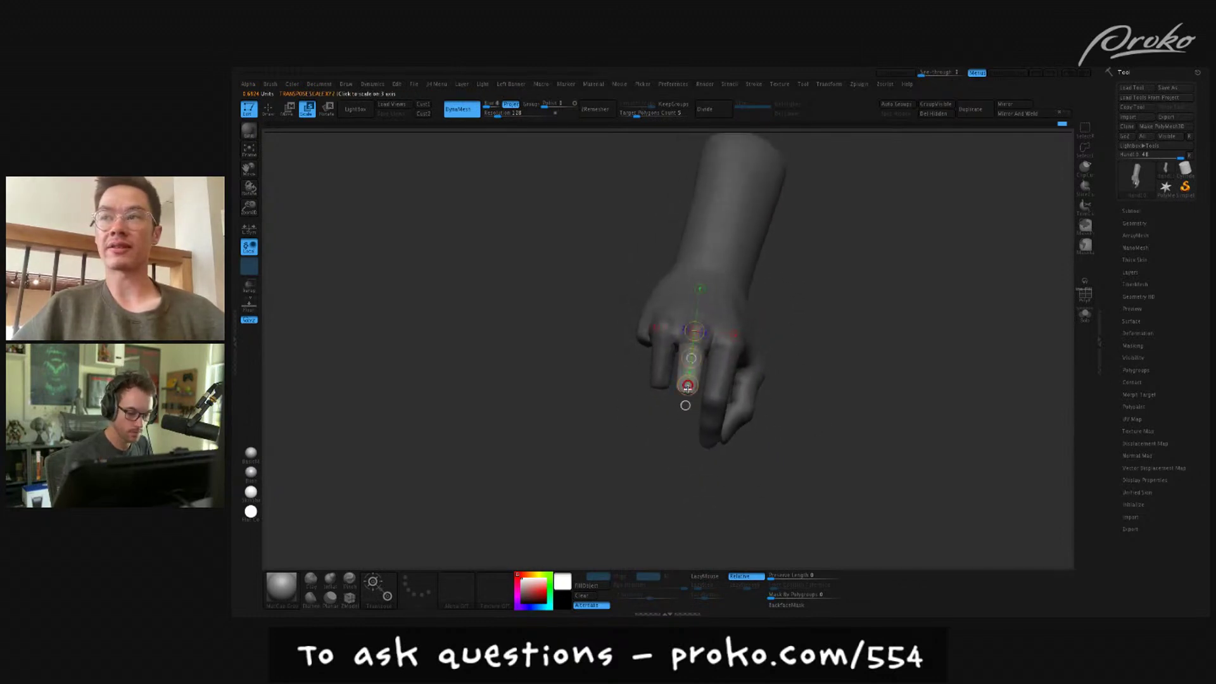
{"action": "mouse_move", "coordinate": [819, 426]}
{"action": "left_mouse_down"}
{"action": "mouse_move", "coordinate": [858, 435]}
{"action": "mouse_move", "coordinate": [846, 452]}
{"action": "mouse_move", "coordinate": [771, 443]}
{"action": "mouse_move", "coordinate": [882, 456]}
{"action": "mouse_move", "coordinate": [879, 470]}
{"action": "mouse_move", "coordinate": [896, 462]}
{"action": "mouse_move", "coordinate": [856, 442]}
{"action": "left_mouse_up"}
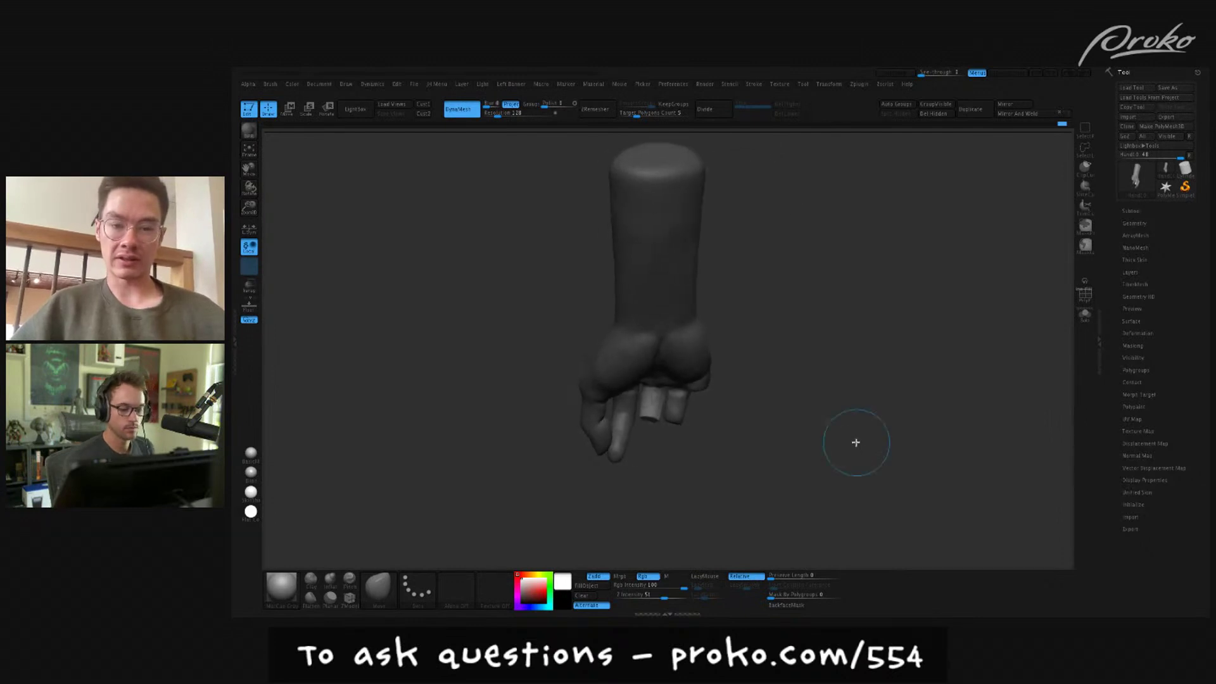
- Clear the mask from the rest of the hand and forearm
{"action": "left_click_drag", "start_coordinate": [800, 380], "coordinate": [809, 355]}
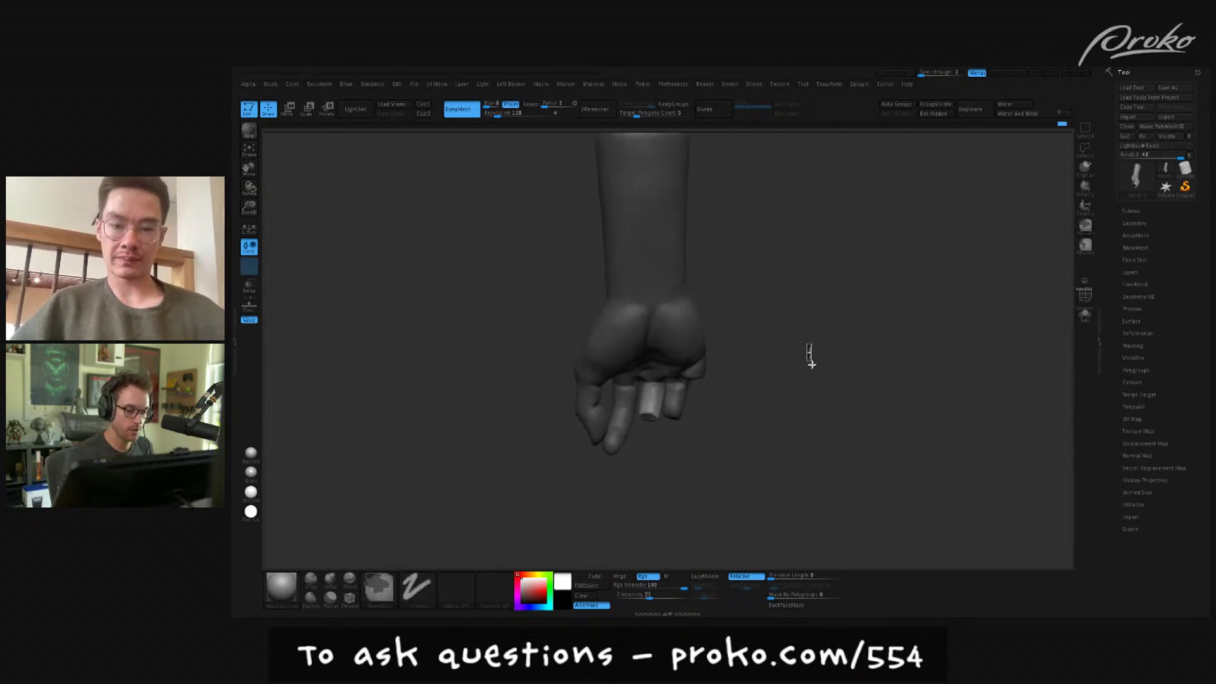
{"action": "right_click_drag", "start_coordinate": [809, 355], "coordinate": [809, 377], "text": "ctrl"}
{"action": "key", "text": "1"}
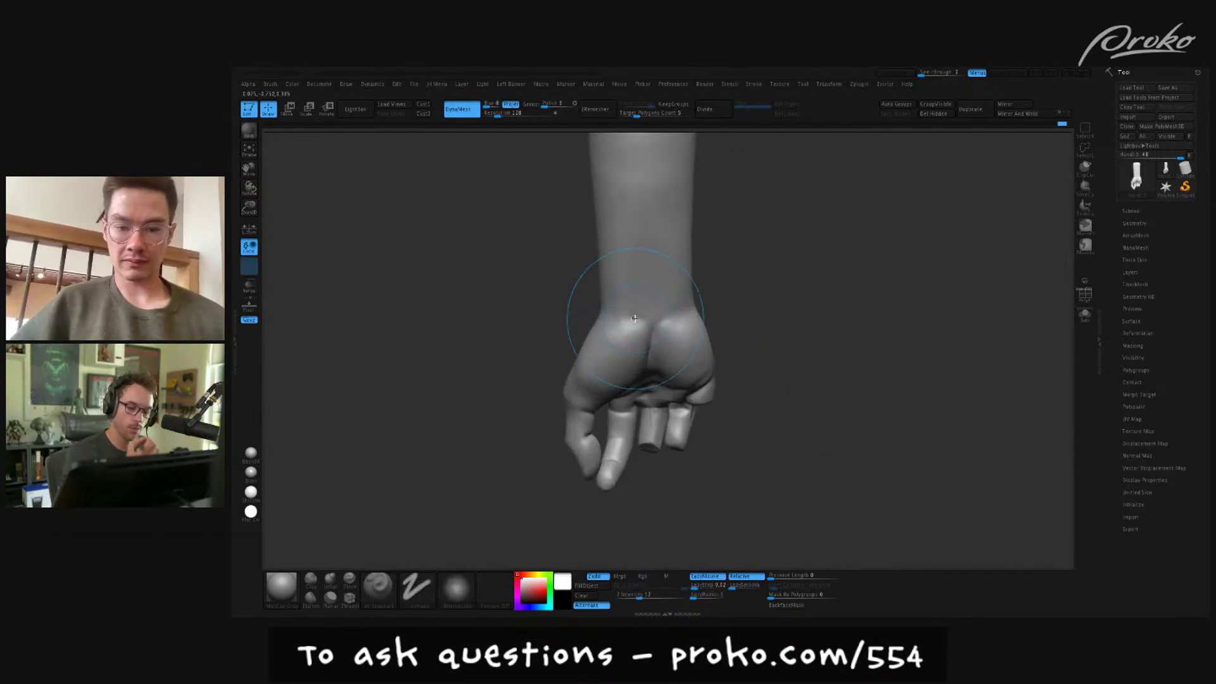
{"action": "left_click_drag", "start_coordinate": [570, 304], "coordinate": [874, 456]}
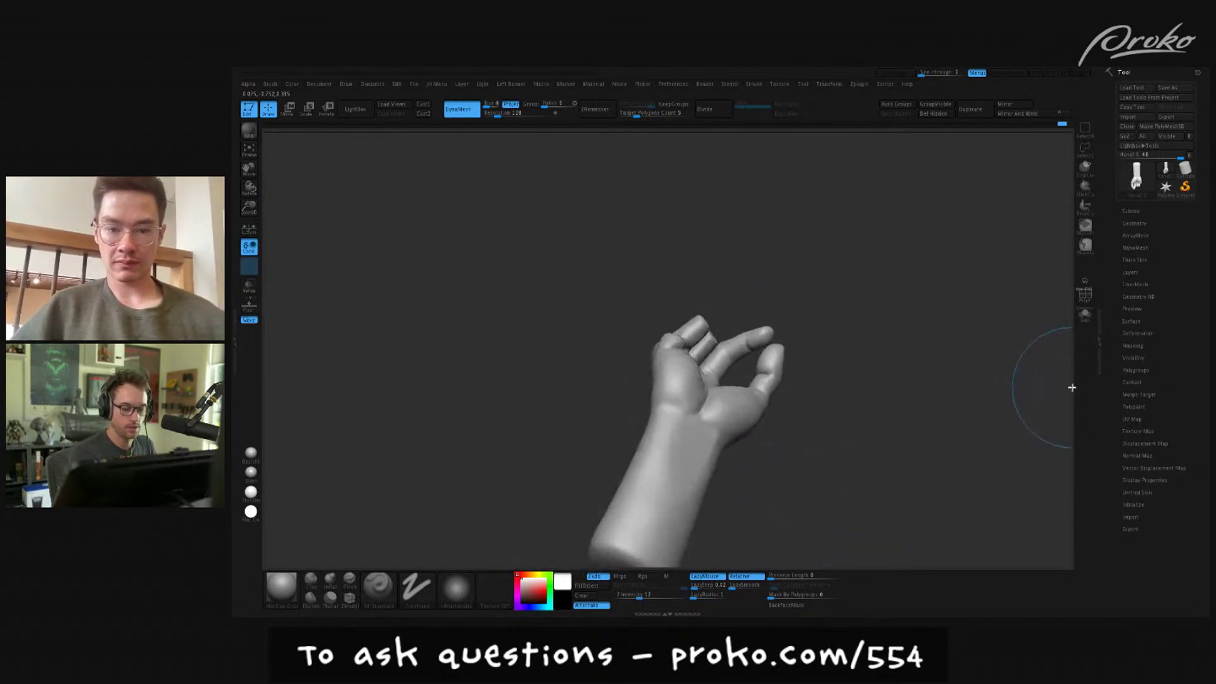
- Build up the palm side of the wrist and the adjoining forearm with the ClayBuildup brush
{"action": "key", "text": "b"}
{"action": "key", "text": "c"}
{"action": "key", "text": "b"}
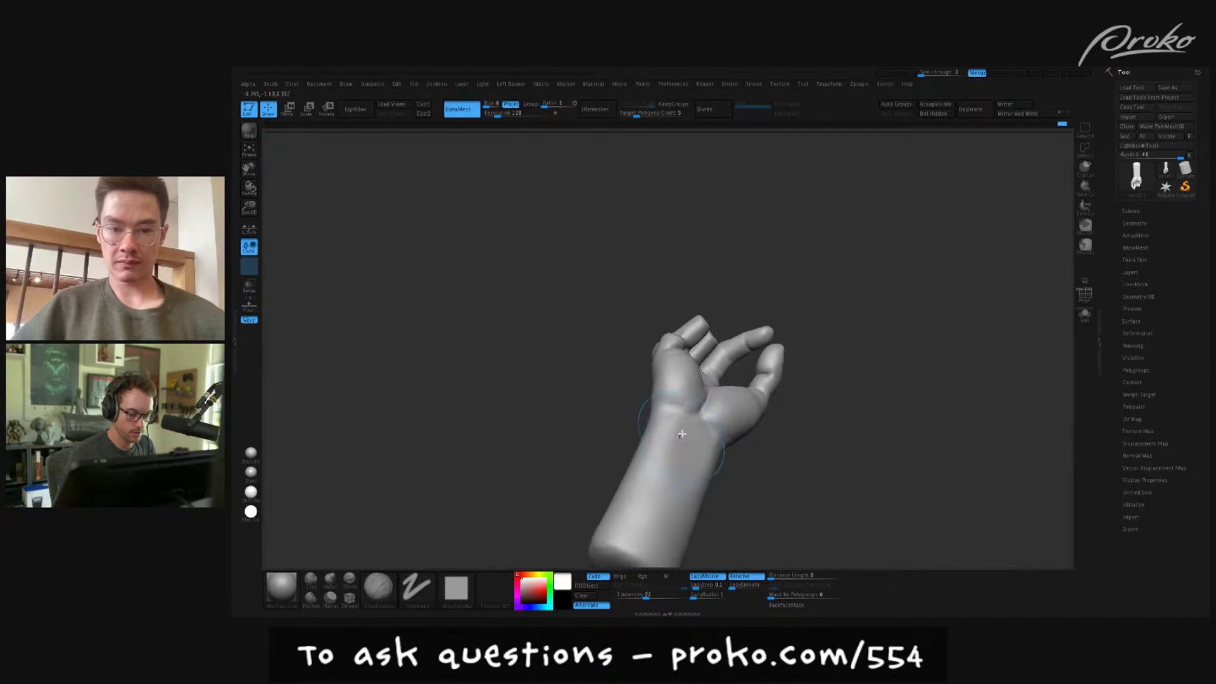
{"action": "left_click_drag", "start_coordinate": [733, 462], "coordinate": [788, 458]}
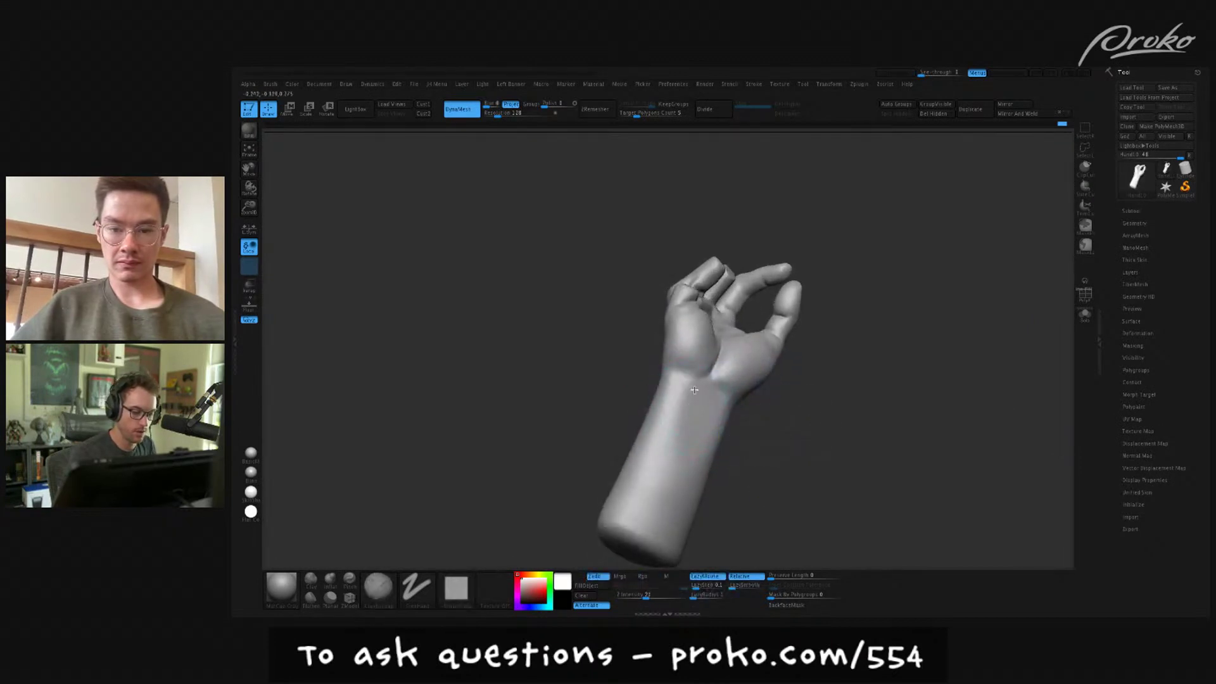
{"action": "left_click_drag", "start_coordinate": [760, 419], "coordinate": [720, 395]}
{"action": "mouse_move", "coordinate": [760, 437]}
{"action": "left_mouse_down"}
{"action": "mouse_move", "coordinate": [766, 503]}
{"action": "mouse_move", "coordinate": [711, 437]}
{"action": "mouse_move", "coordinate": [691, 433]}
{"action": "mouse_move", "coordinate": [748, 431]}
{"action": "mouse_move", "coordinate": [730, 390]}
{"action": "mouse_move", "coordinate": [764, 408]}
{"action": "mouse_move", "coordinate": [727, 394]}
{"action": "left_mouse_up"}
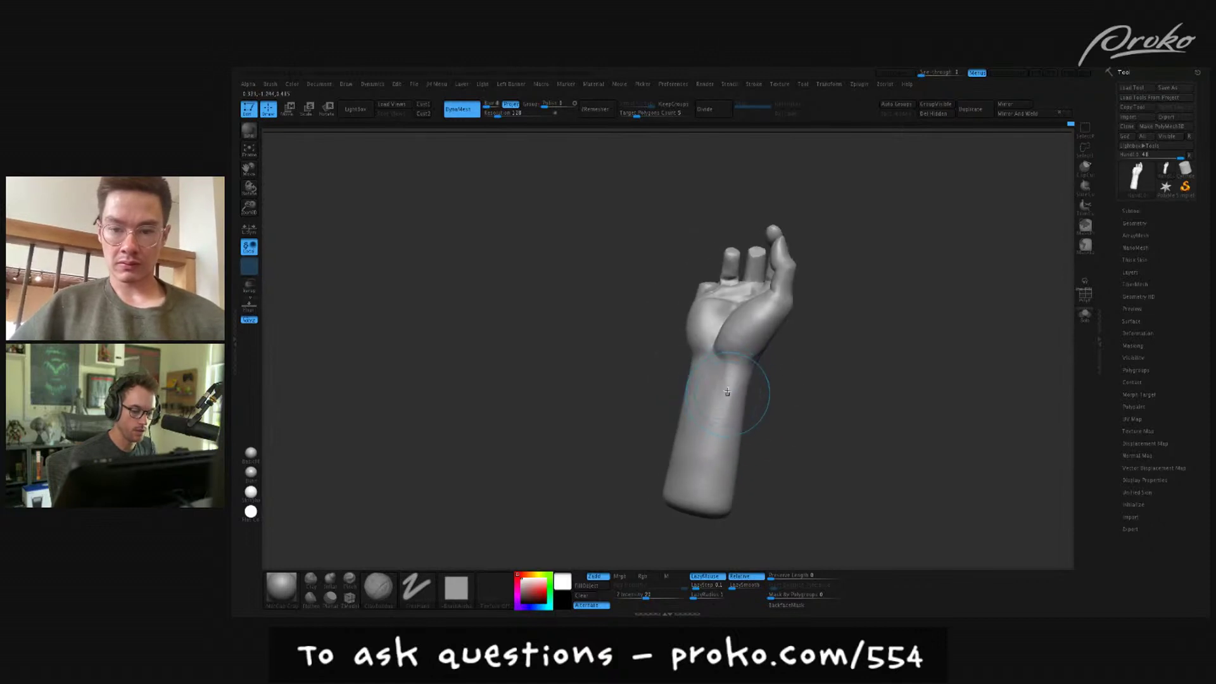
{"action": "mouse_move", "coordinate": [781, 447]}
{"action": "left_mouse_down"}
{"action": "mouse_move", "coordinate": [738, 428]}
{"action": "mouse_move", "coordinate": [801, 412]}
{"action": "mouse_move", "coordinate": [711, 386]}
{"action": "mouse_move", "coordinate": [756, 394]}
{"action": "mouse_move", "coordinate": [748, 402]}
{"action": "mouse_move", "coordinate": [701, 348]}
{"action": "left_mouse_up"}
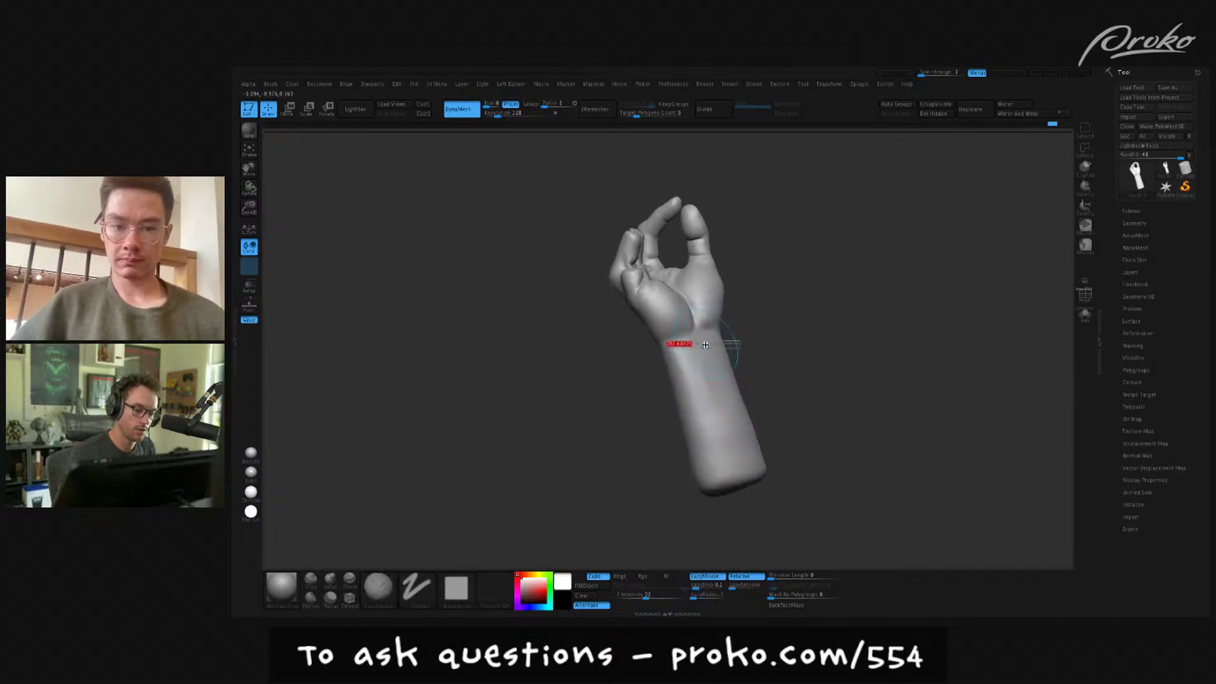
- Smooth the inner forearm and the wrist end of the crease between the two palm pads
{"action": "left_click_drag", "start_coordinate": [707, 413], "coordinate": [712, 461], "text": "shift"}
{"action": "left_click_drag", "start_coordinate": [805, 391], "coordinate": [790, 392]}
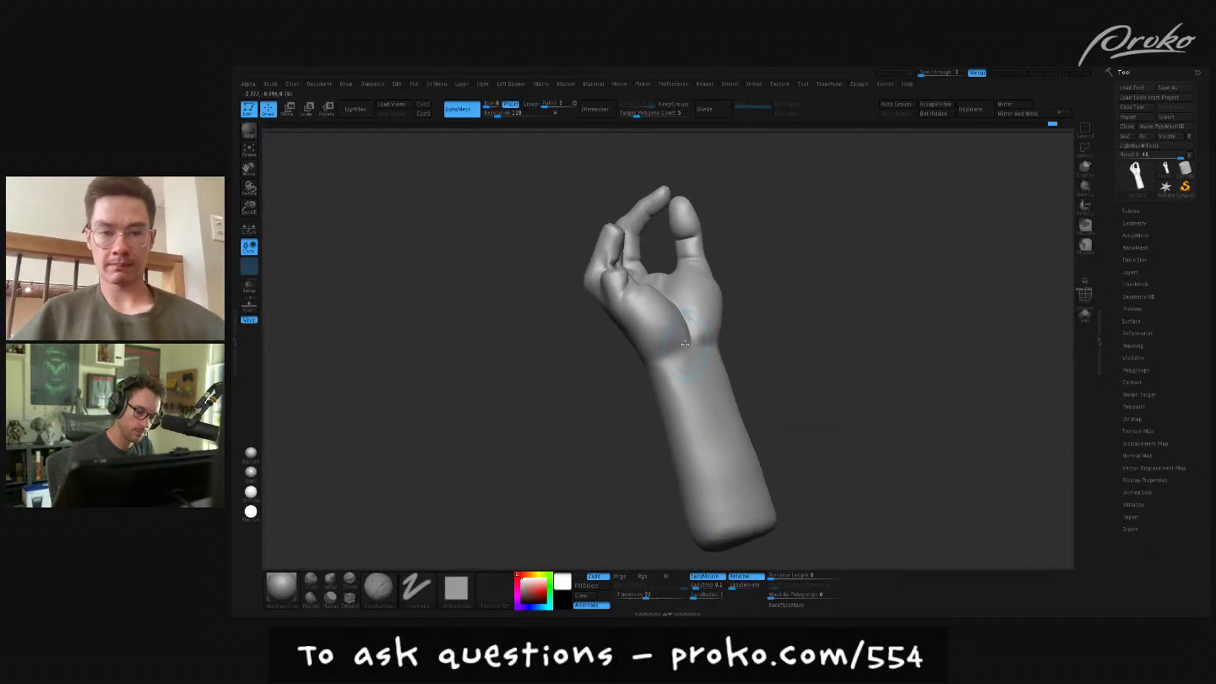
{"action": "key", "text": "shift"}
{"action": "mouse_move", "coordinate": [725, 319]}
{"action": "left_mouse_down"}
{"action": "mouse_move", "coordinate": [749, 306]}
{"action": "mouse_move", "coordinate": [729, 320]}
{"action": "left_mouse_up"}
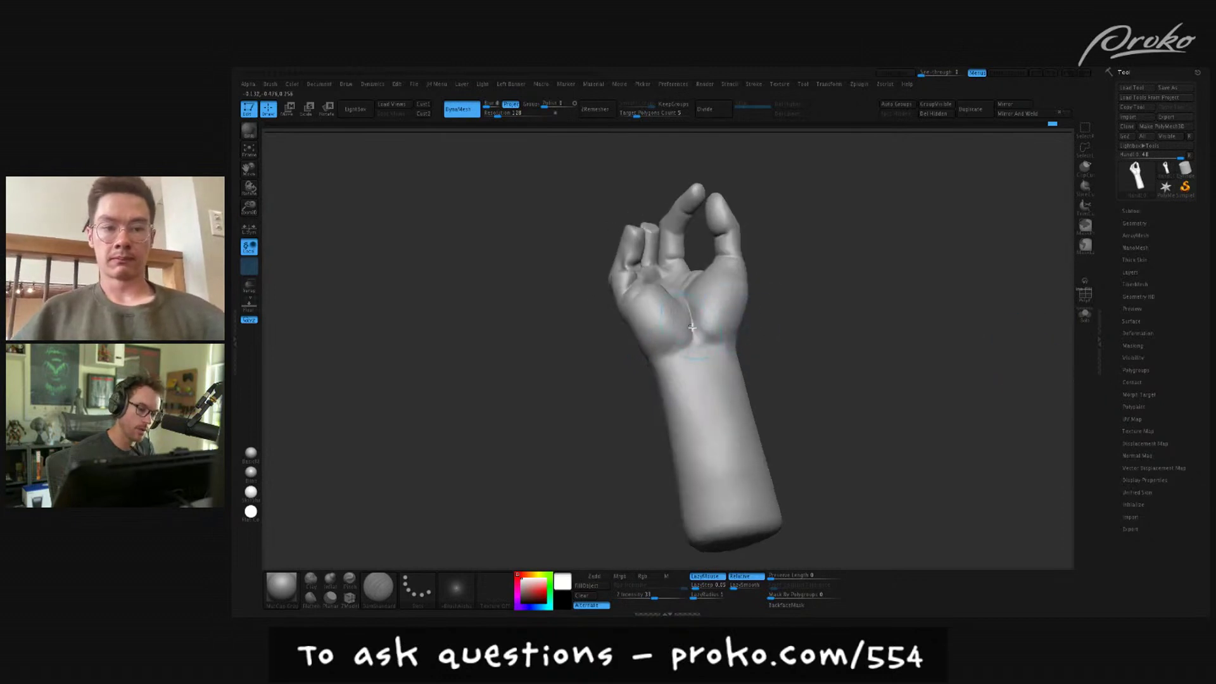
{"action": "key", "text": "shift"}
{"action": "key", "text": "shift"}
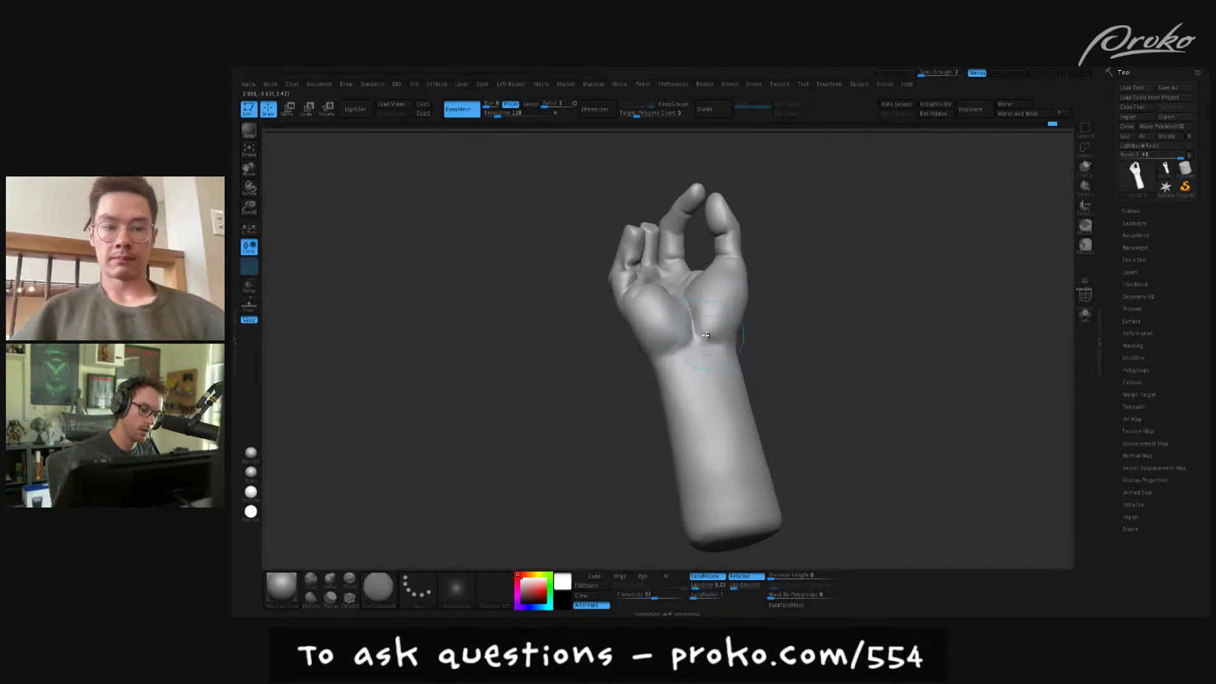
{"action": "left_click_drag", "start_coordinate": [739, 353], "coordinate": [820, 388]}
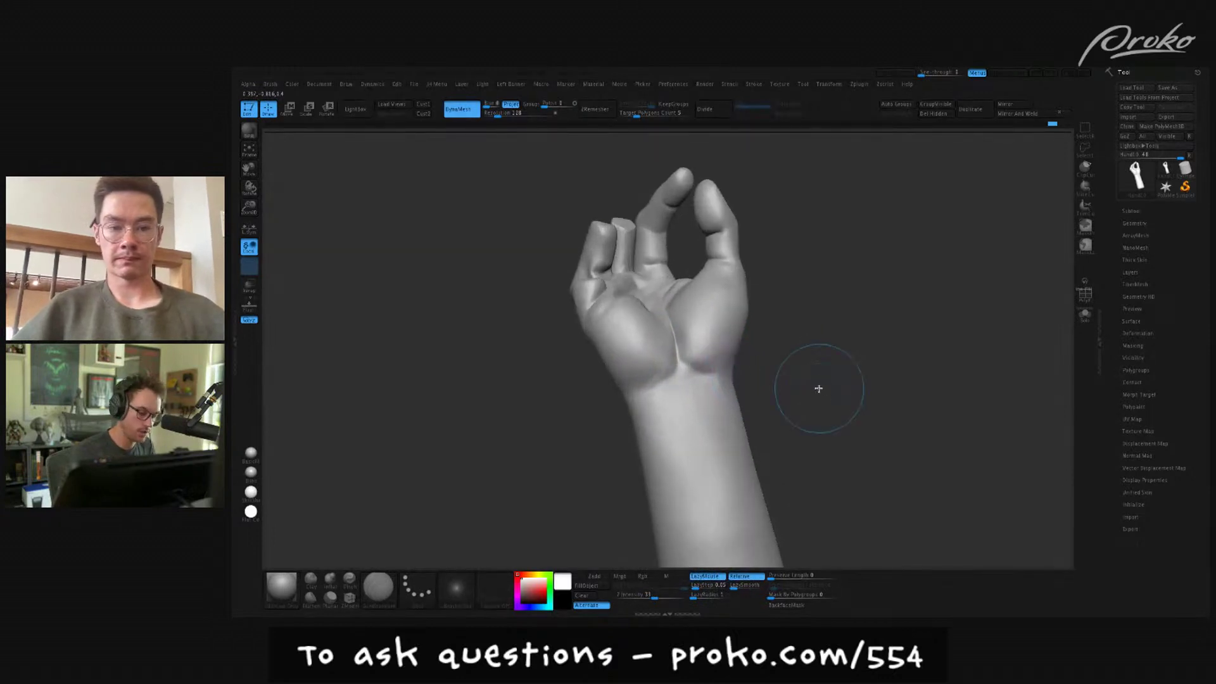
- Reshape the heel of the palm where it meets the wrist with the Move brush
{"action": "left_click_drag", "start_coordinate": [655, 401], "coordinate": [681, 380]}
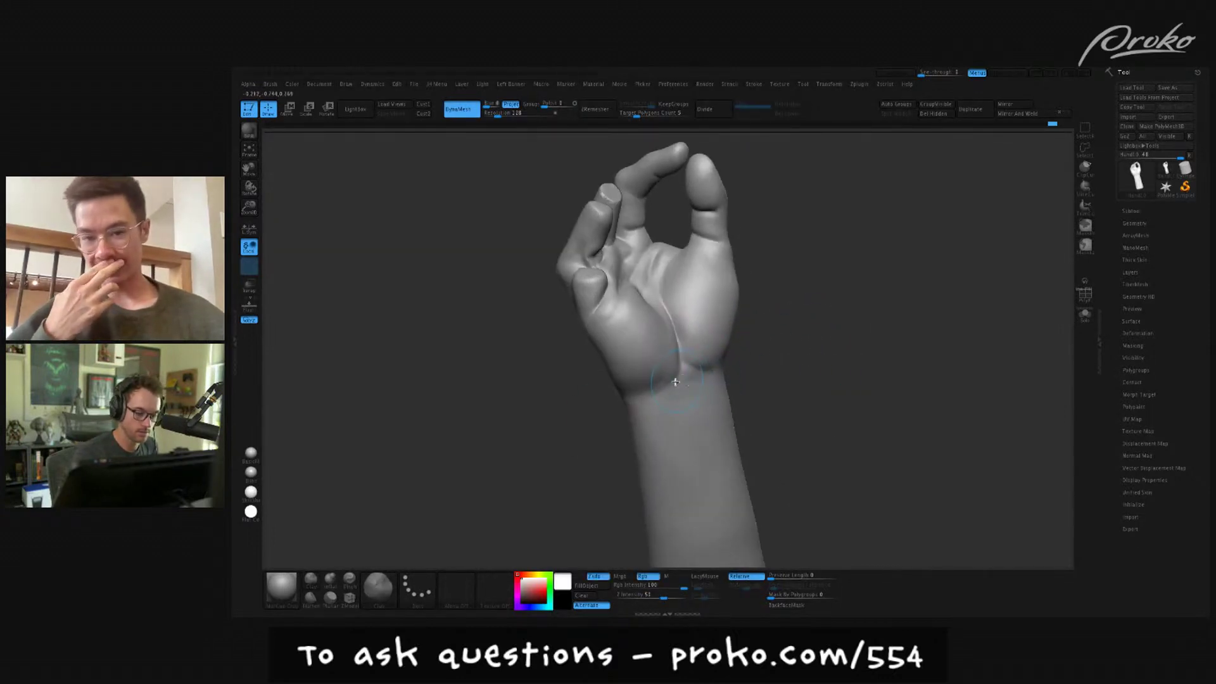
{"action": "left_click_drag", "start_coordinate": [752, 353], "coordinate": [682, 382]}
{"action": "mouse_move", "coordinate": [785, 359]}
{"action": "left_mouse_down"}
{"action": "mouse_move", "coordinate": [771, 364]}
{"action": "mouse_move", "coordinate": [776, 347]}
{"action": "left_mouse_up"}
{"action": "left_click_drag", "start_coordinate": [812, 394], "coordinate": [877, 442]}
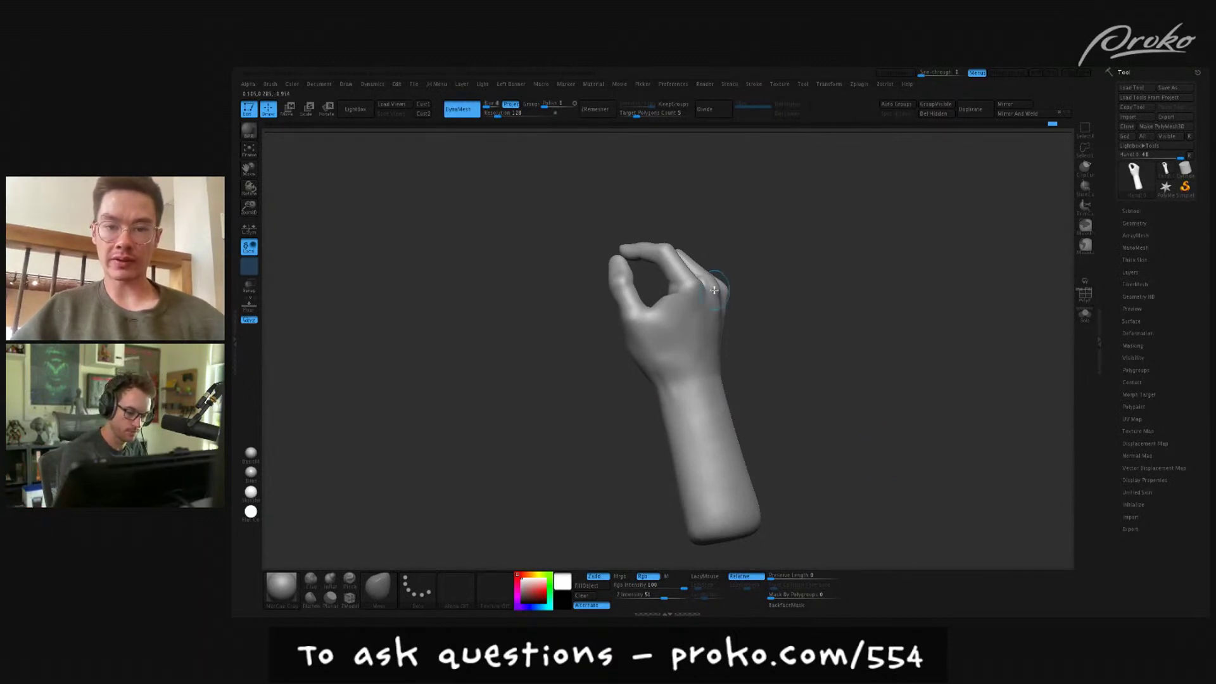
- Build up the thumb side of the wrist and forearm with the ClayBuildup brush and smooth the transition
{"action": "left_click_drag", "start_coordinate": [776, 345], "coordinate": [788, 346]}
{"action": "key", "text": "b"}
{"action": "key", "text": "c"}
{"action": "key", "text": "b"}
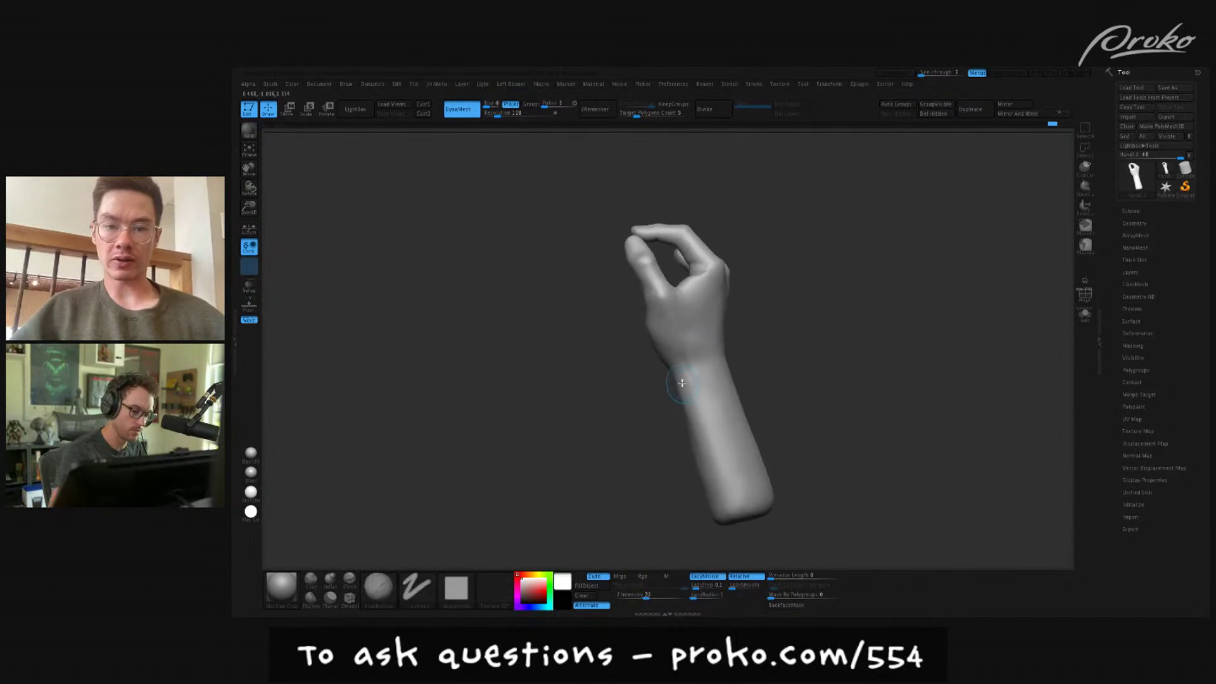
{"action": "mouse_move", "coordinate": [685, 384]}
{"action": "right_mouse_down"}
{"action": "mouse_move", "coordinate": [695, 442]}
{"action": "mouse_move", "coordinate": [711, 415]}
{"action": "right_mouse_up"}
{"action": "left_click_drag", "start_coordinate": [697, 406], "coordinate": [693, 450]}
{"action": "key", "text": "s"}
{"action": "right_click_drag", "start_coordinate": [693, 450], "coordinate": [684, 383]}
{"action": "left_click_drag", "start_coordinate": [684, 383], "coordinate": [694, 451], "text": "shift"}
{"action": "mouse_move", "coordinate": [695, 447]}
{"action": "right_mouse_down"}
{"action": "mouse_move", "coordinate": [690, 421]}
{"action": "mouse_move", "coordinate": [725, 385]}
{"action": "mouse_move", "coordinate": [739, 393]}
{"action": "right_mouse_up"}
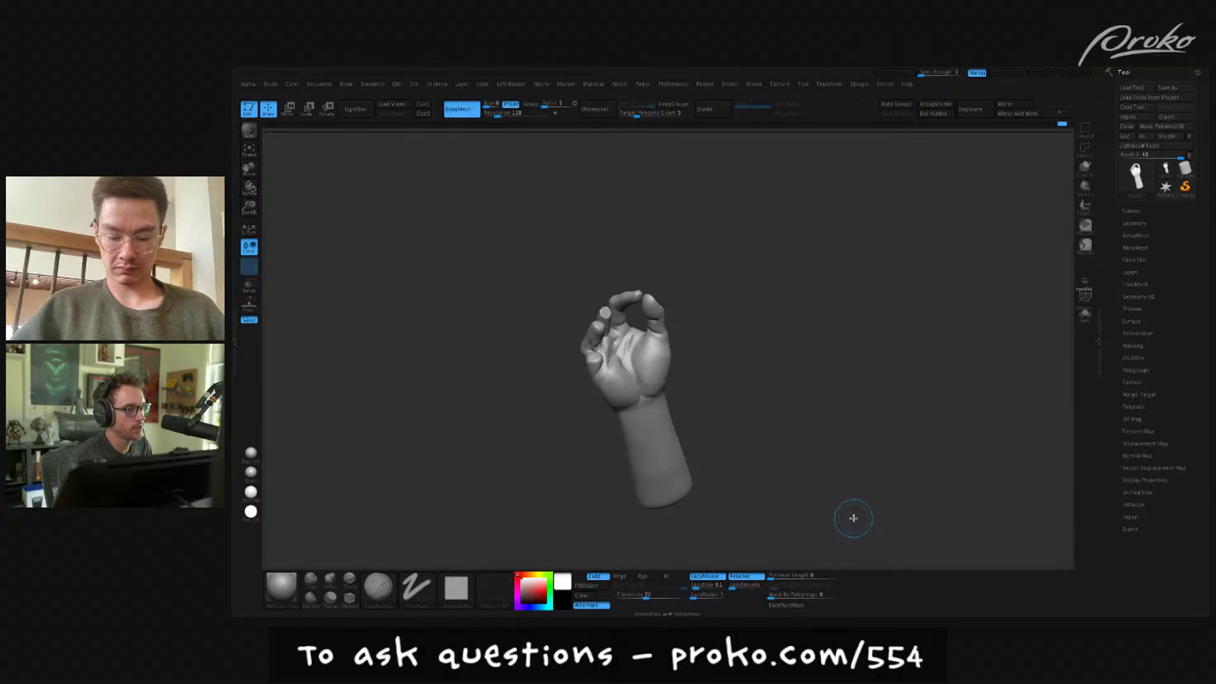
- Adjust the middle finger and its knuckle area with the Move brush from the back of the hand
{"action": "mouse_move", "coordinate": [855, 513]}
{"action": "left_mouse_down"}
{"action": "mouse_move", "coordinate": [804, 399]}
{"action": "mouse_move", "coordinate": [891, 420]}
{"action": "left_mouse_up"}
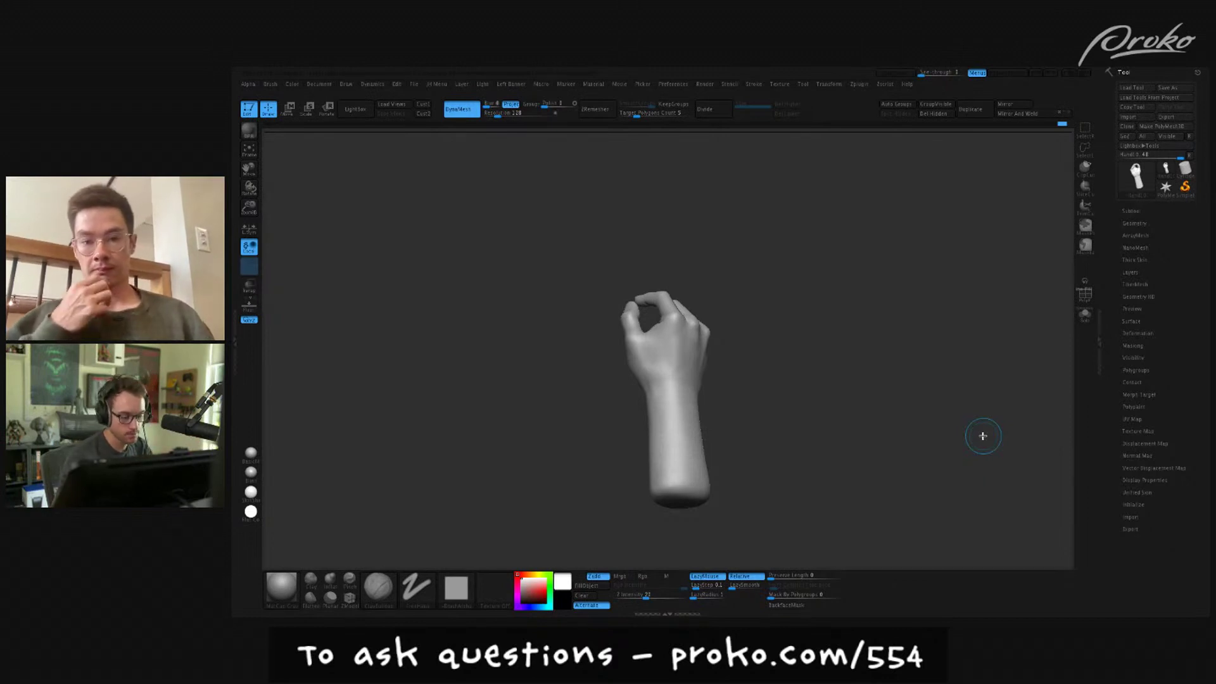
{"action": "left_click_drag", "start_coordinate": [980, 435], "coordinate": [867, 500]}
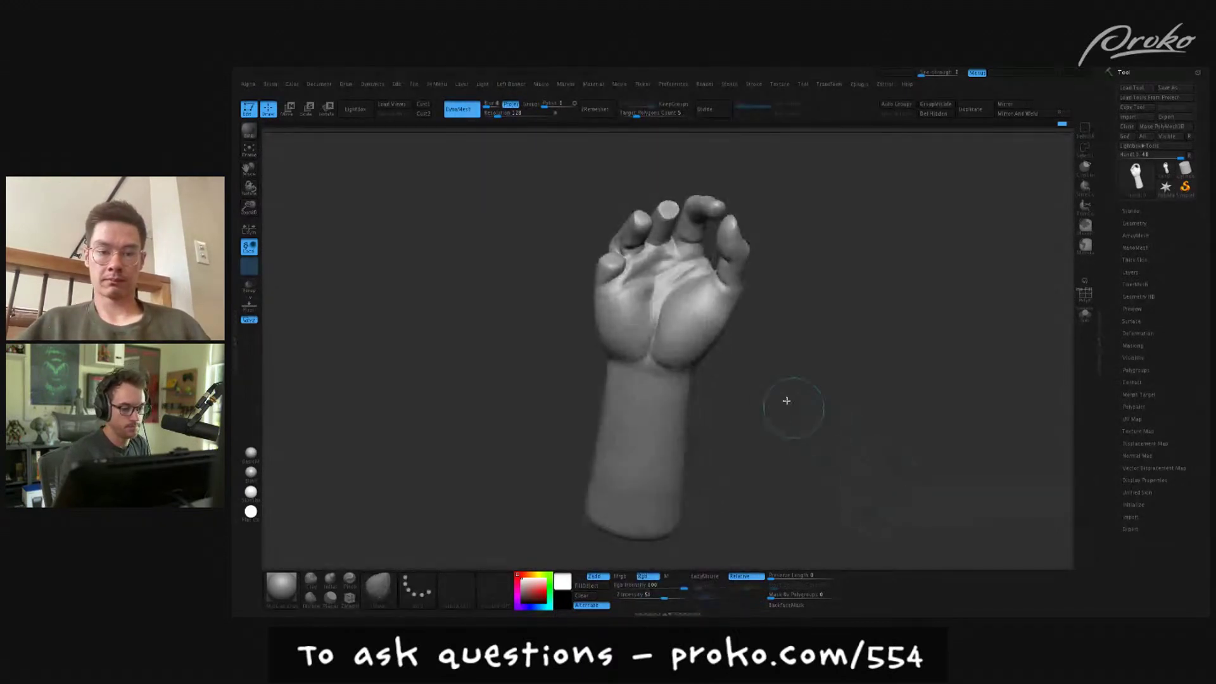
{"action": "left_click_drag", "start_coordinate": [809, 416], "coordinate": [809, 456]}
{"action": "left_click_drag", "start_coordinate": [765, 244], "coordinate": [646, 421]}
{"action": "left_click_drag", "start_coordinate": [657, 500], "coordinate": [634, 512]}
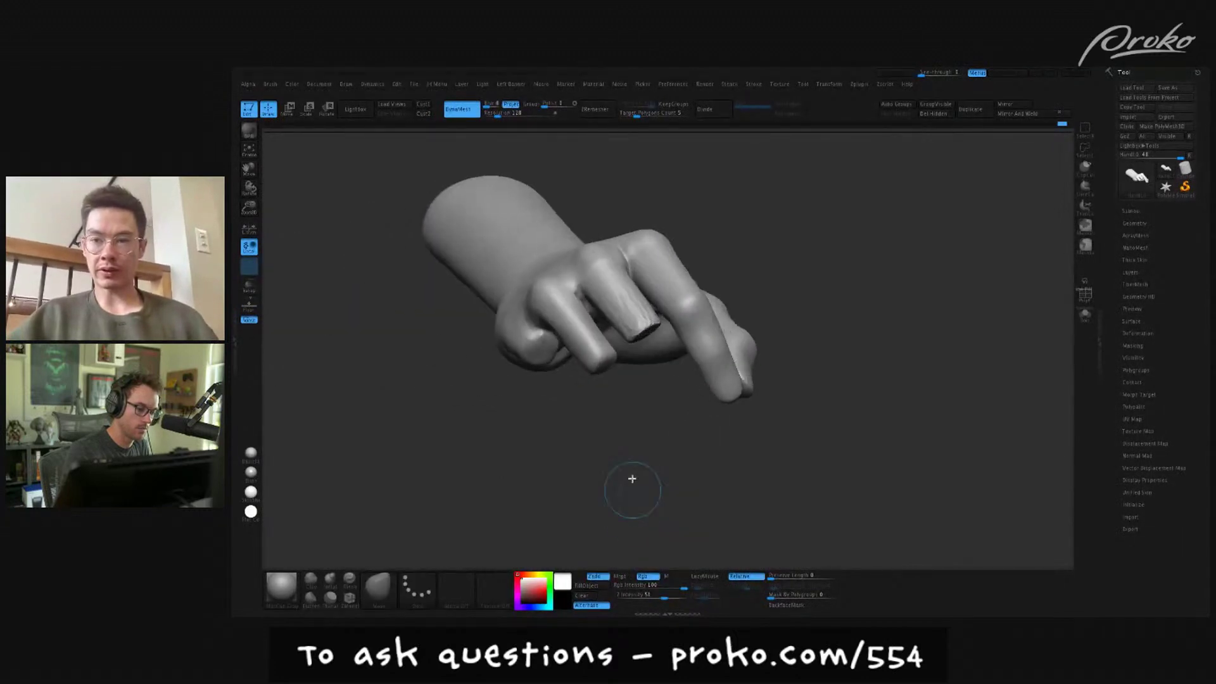
{"action": "left_click_drag", "start_coordinate": [625, 329], "coordinate": [620, 246]}
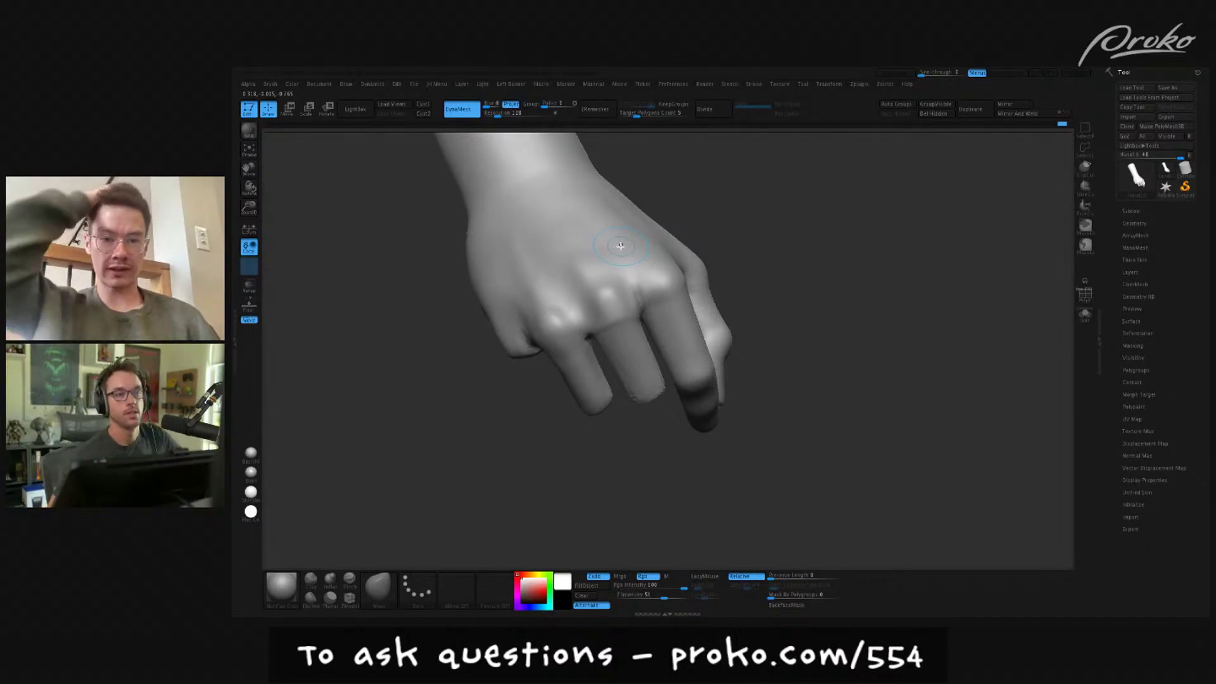
- Refine the form between the middle and index knuckles on the back of the hand
{"action": "mouse_move", "coordinate": [828, 426]}
{"action": "left_mouse_down"}
{"action": "mouse_move", "coordinate": [845, 380]}
{"action": "mouse_move", "coordinate": [801, 380]}
{"action": "left_mouse_up"}
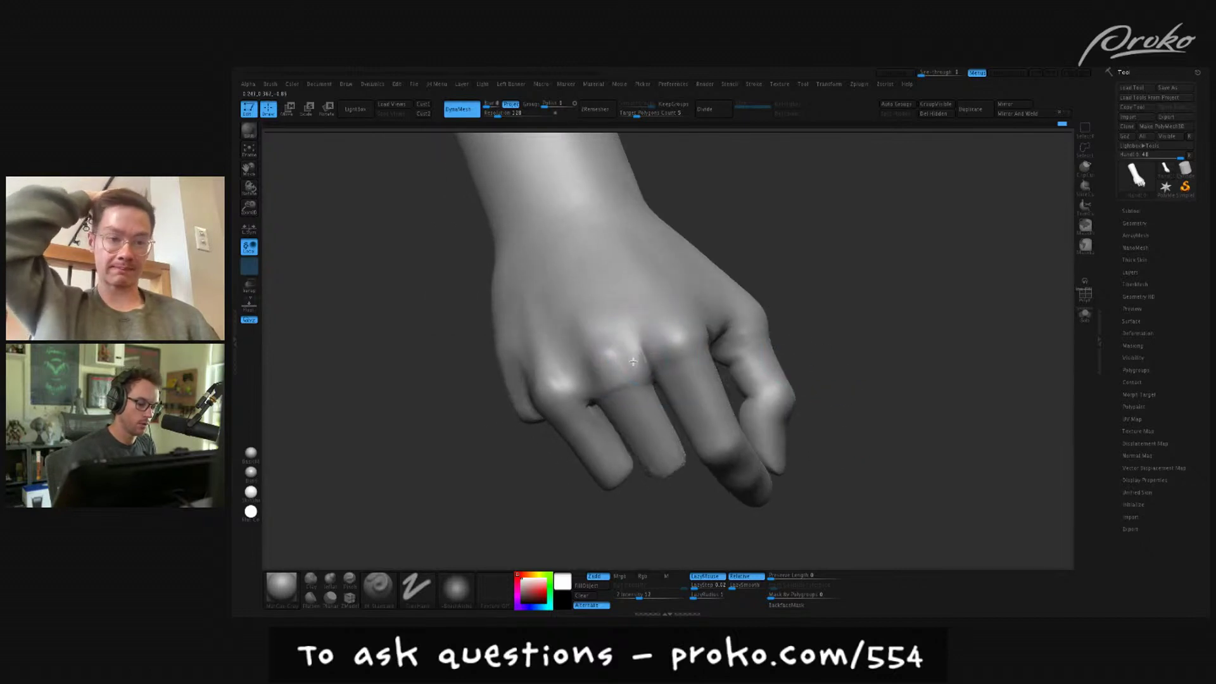
{"action": "mouse_move", "coordinate": [634, 343]}
{"action": "right_mouse_down"}
{"action": "mouse_move", "coordinate": [812, 317]}
{"action": "mouse_move", "coordinate": [793, 306]}
{"action": "mouse_move", "coordinate": [792, 324]}
{"action": "mouse_move", "coordinate": [637, 402]}
{"action": "mouse_move", "coordinate": [719, 425]}
{"action": "mouse_move", "coordinate": [861, 412]}
{"action": "mouse_move", "coordinate": [891, 470]}
{"action": "mouse_move", "coordinate": [891, 447]}
{"action": "right_mouse_up"}
{"action": "key", "text": "ctrl"}
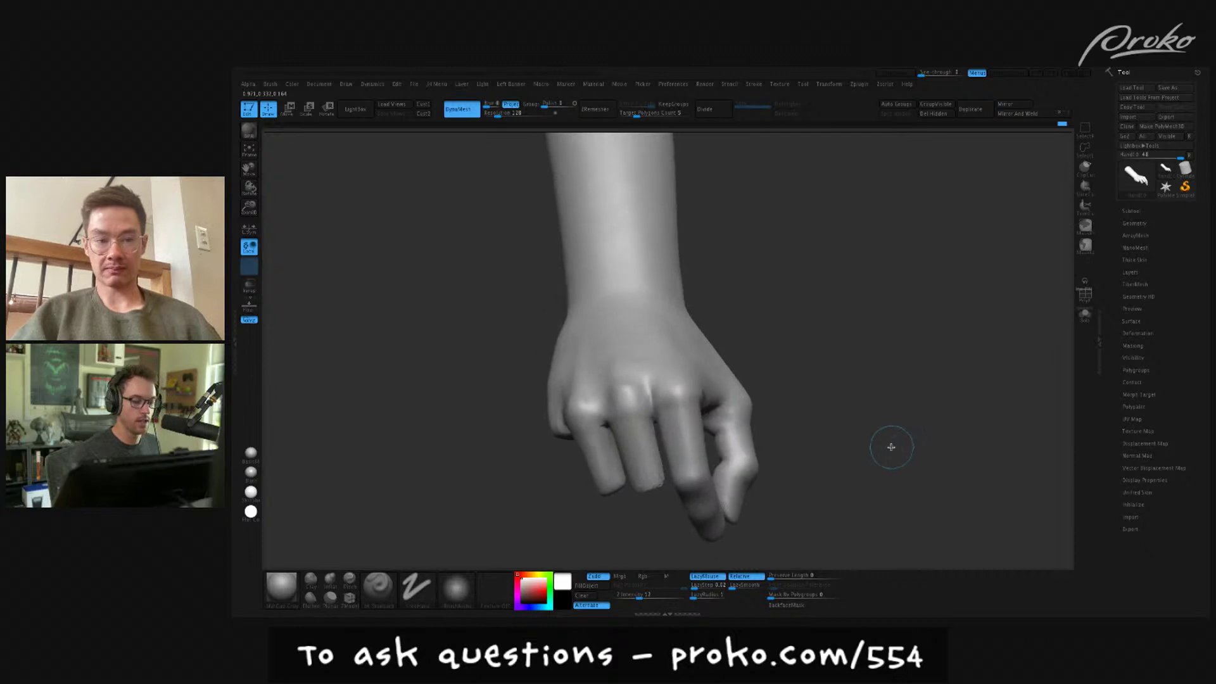